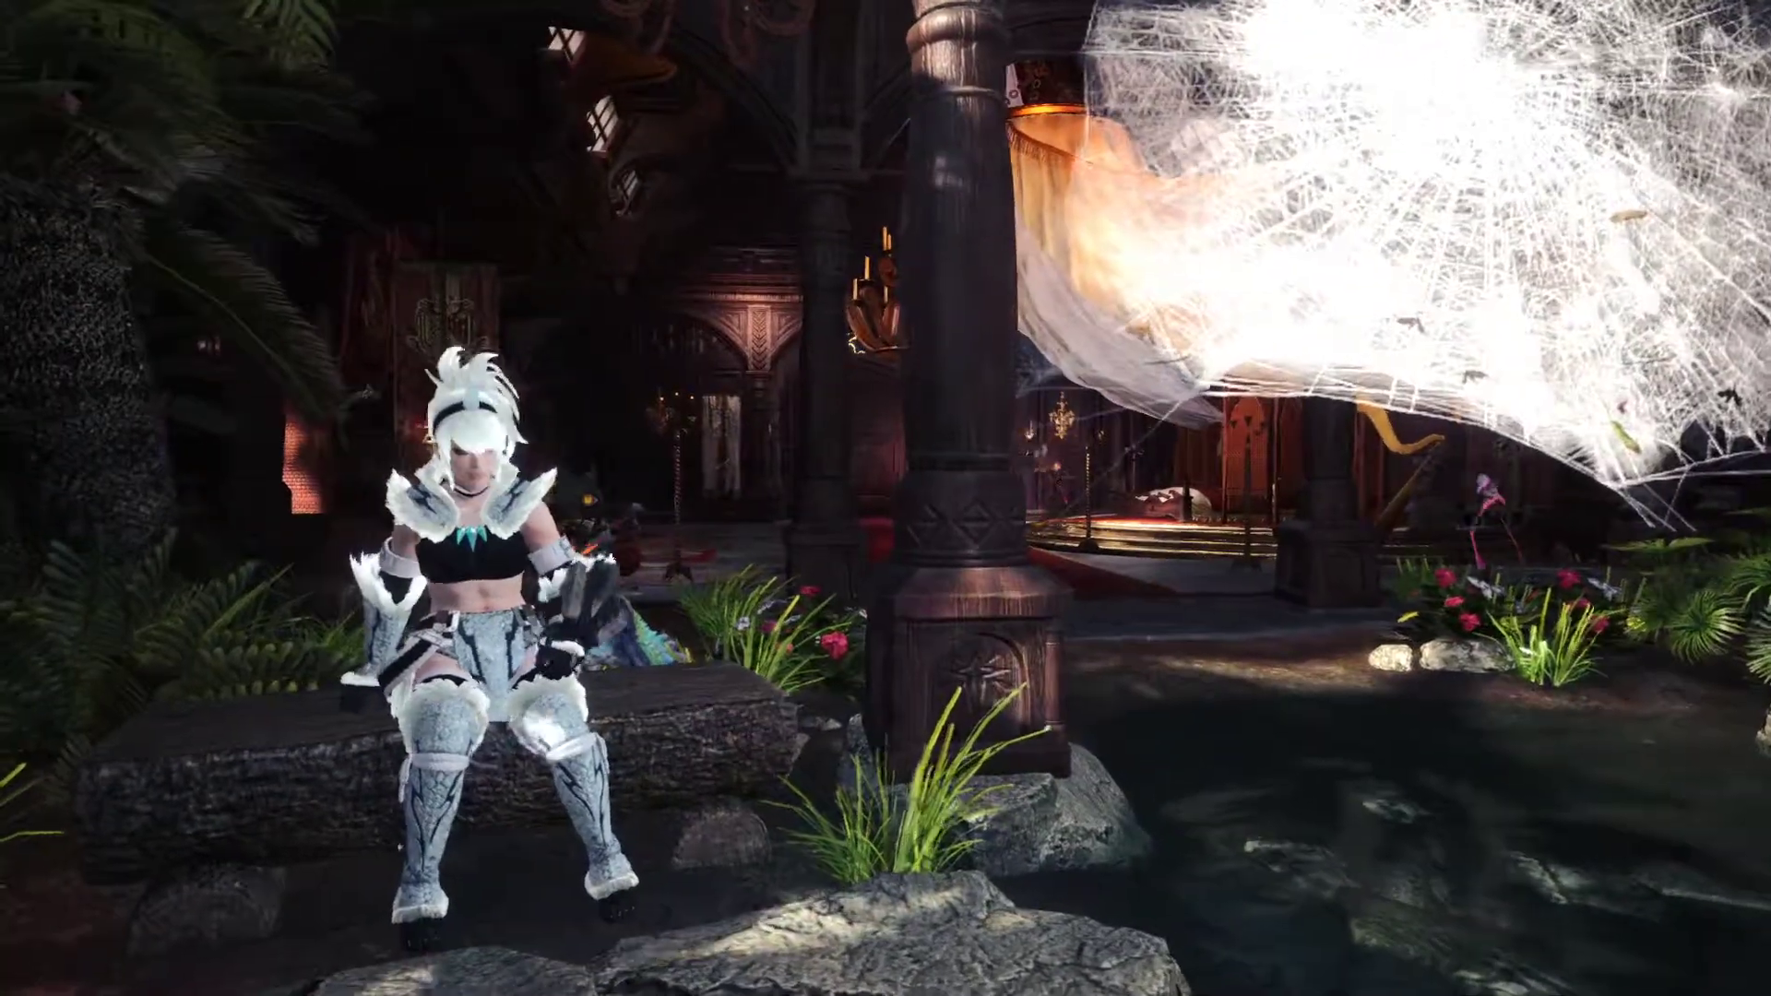
key(space)
key(w)
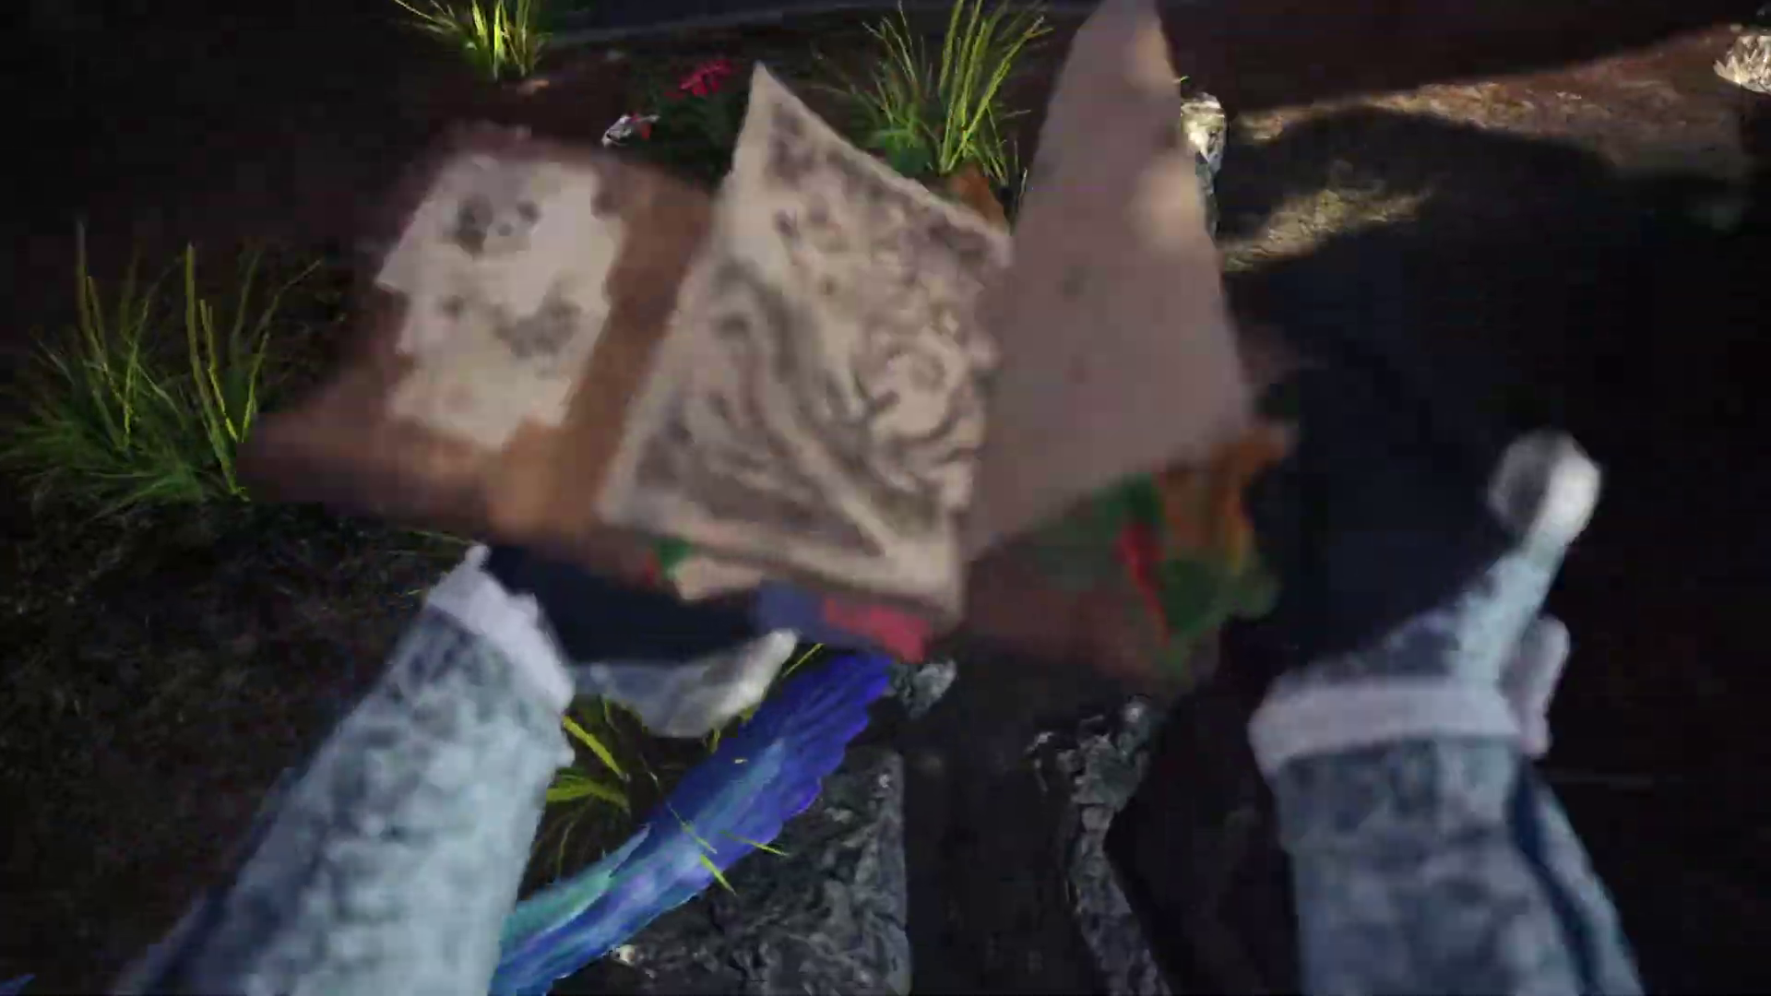
Open the world map and look at the departure camps listed for Elder's Recess
key(shift)
click(1275, 198)
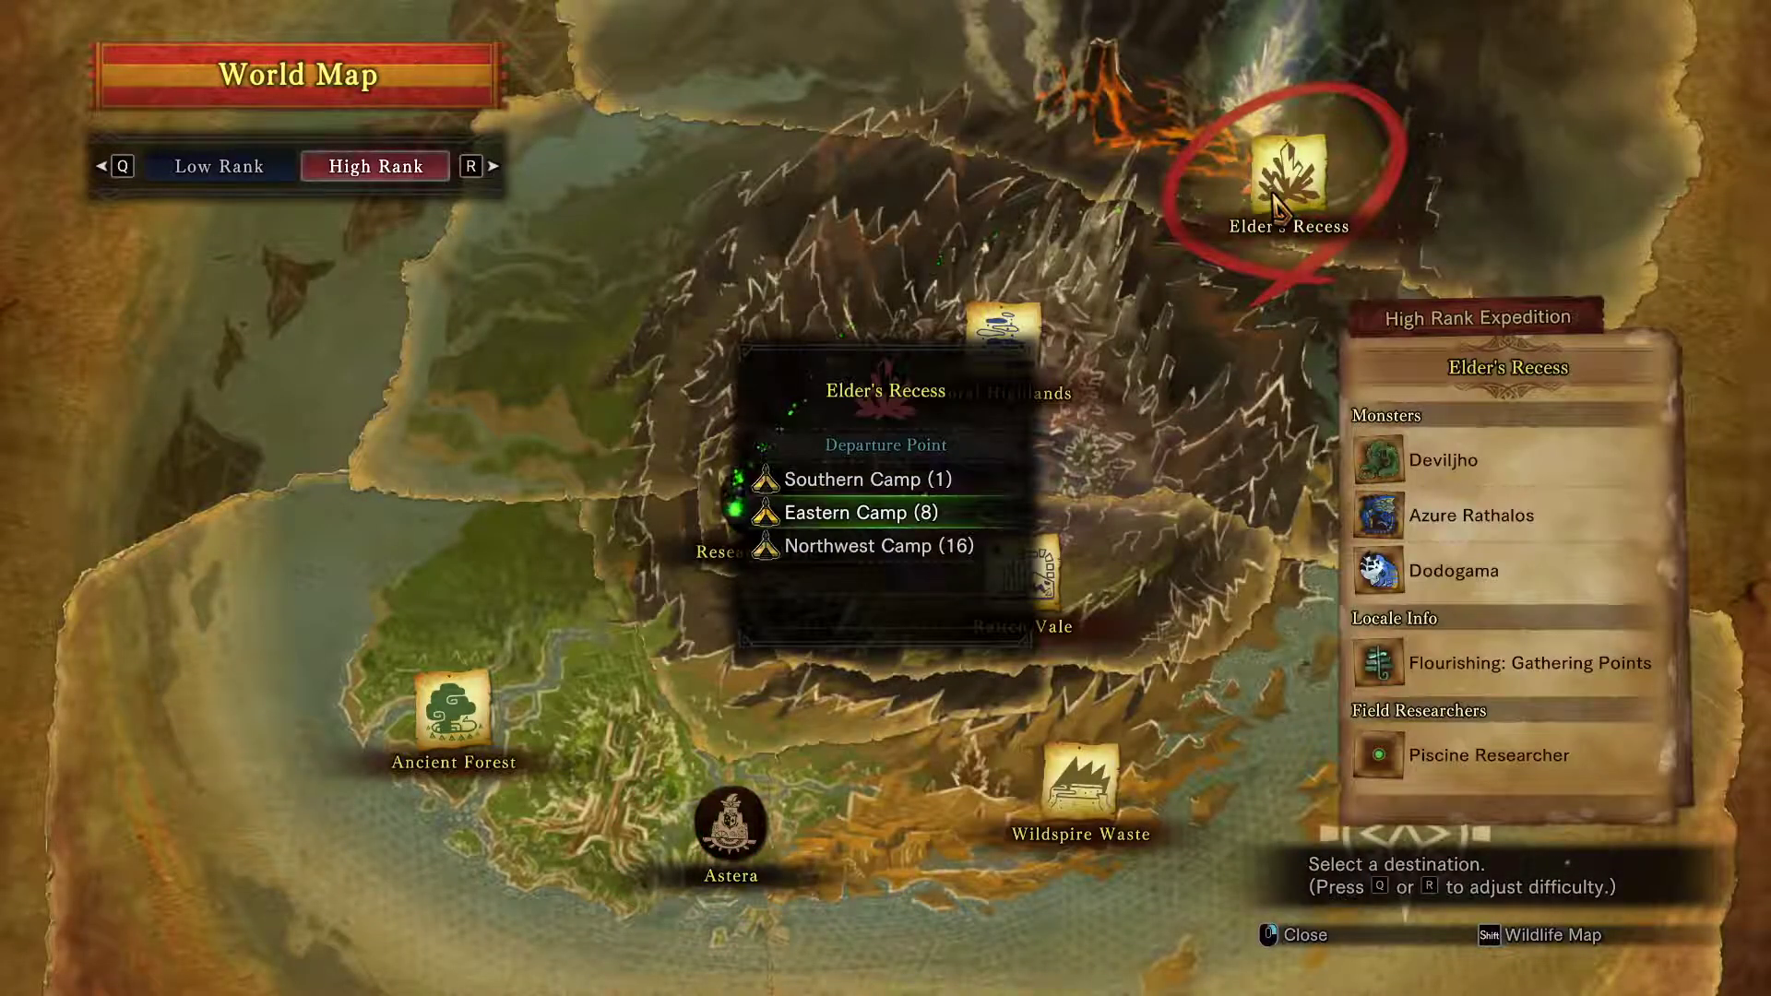
click(860, 512)
click(803, 550)
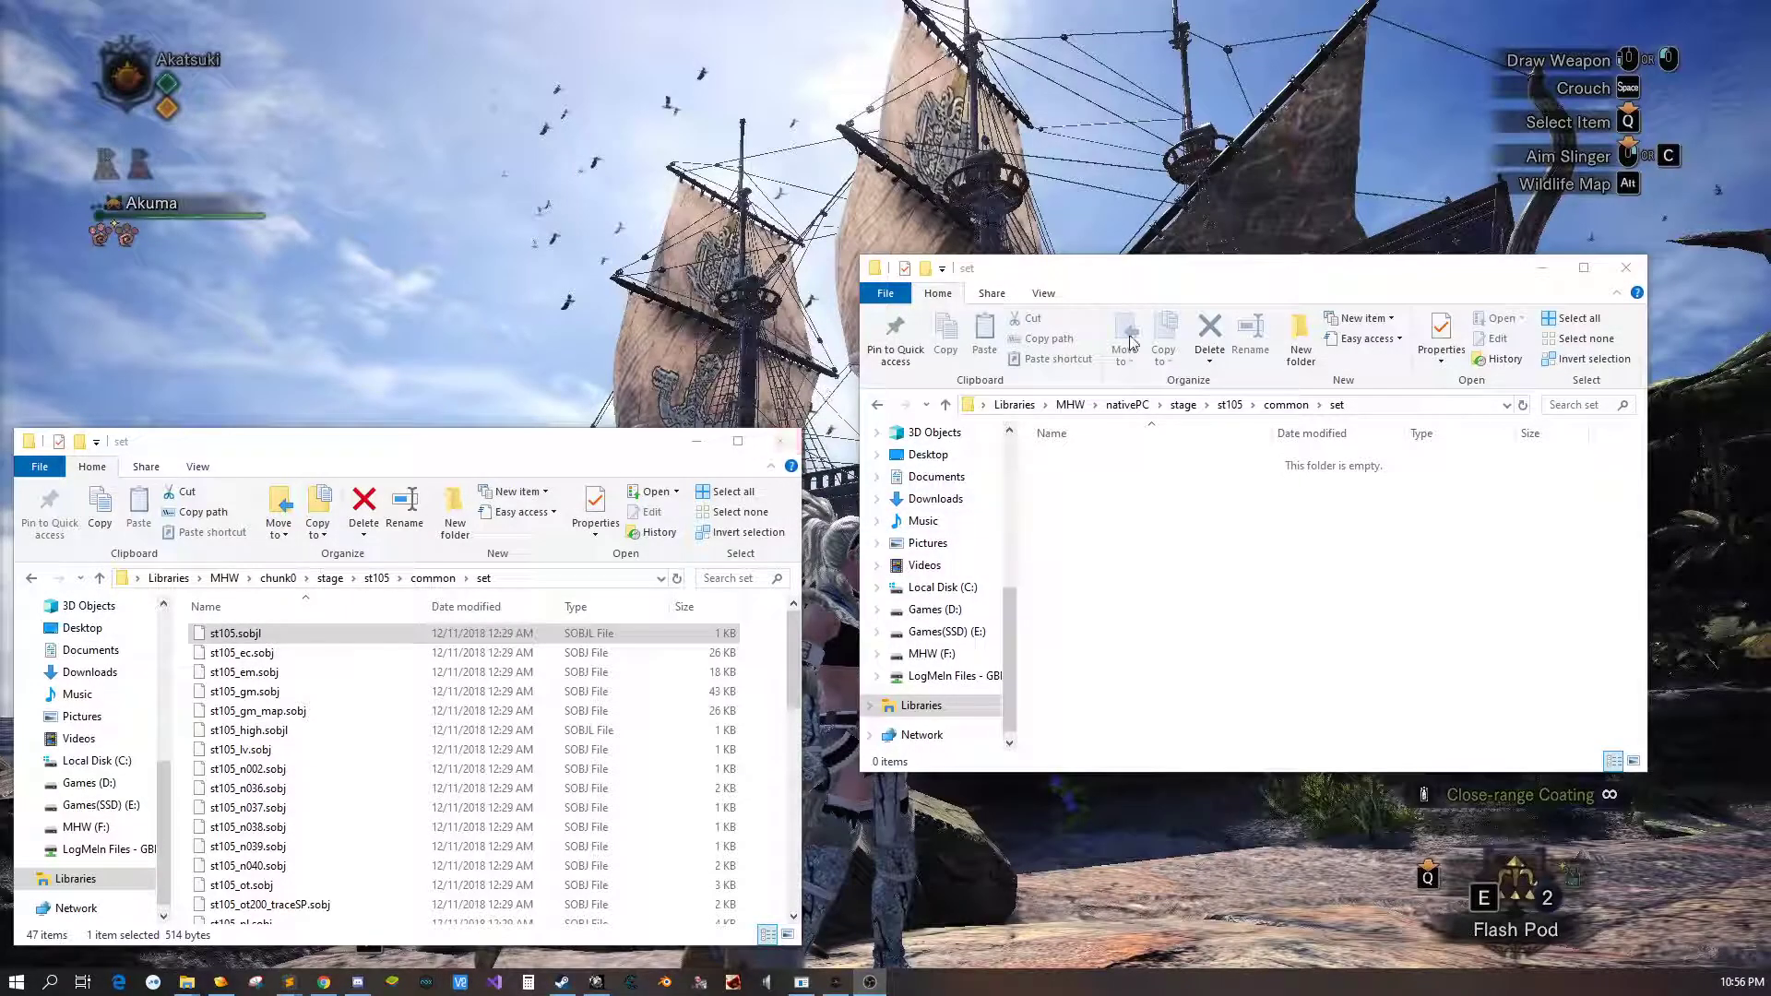
Browse the nativePC stage folder through st105 and common into its set folder
drag(1227, 274, 729, 160)
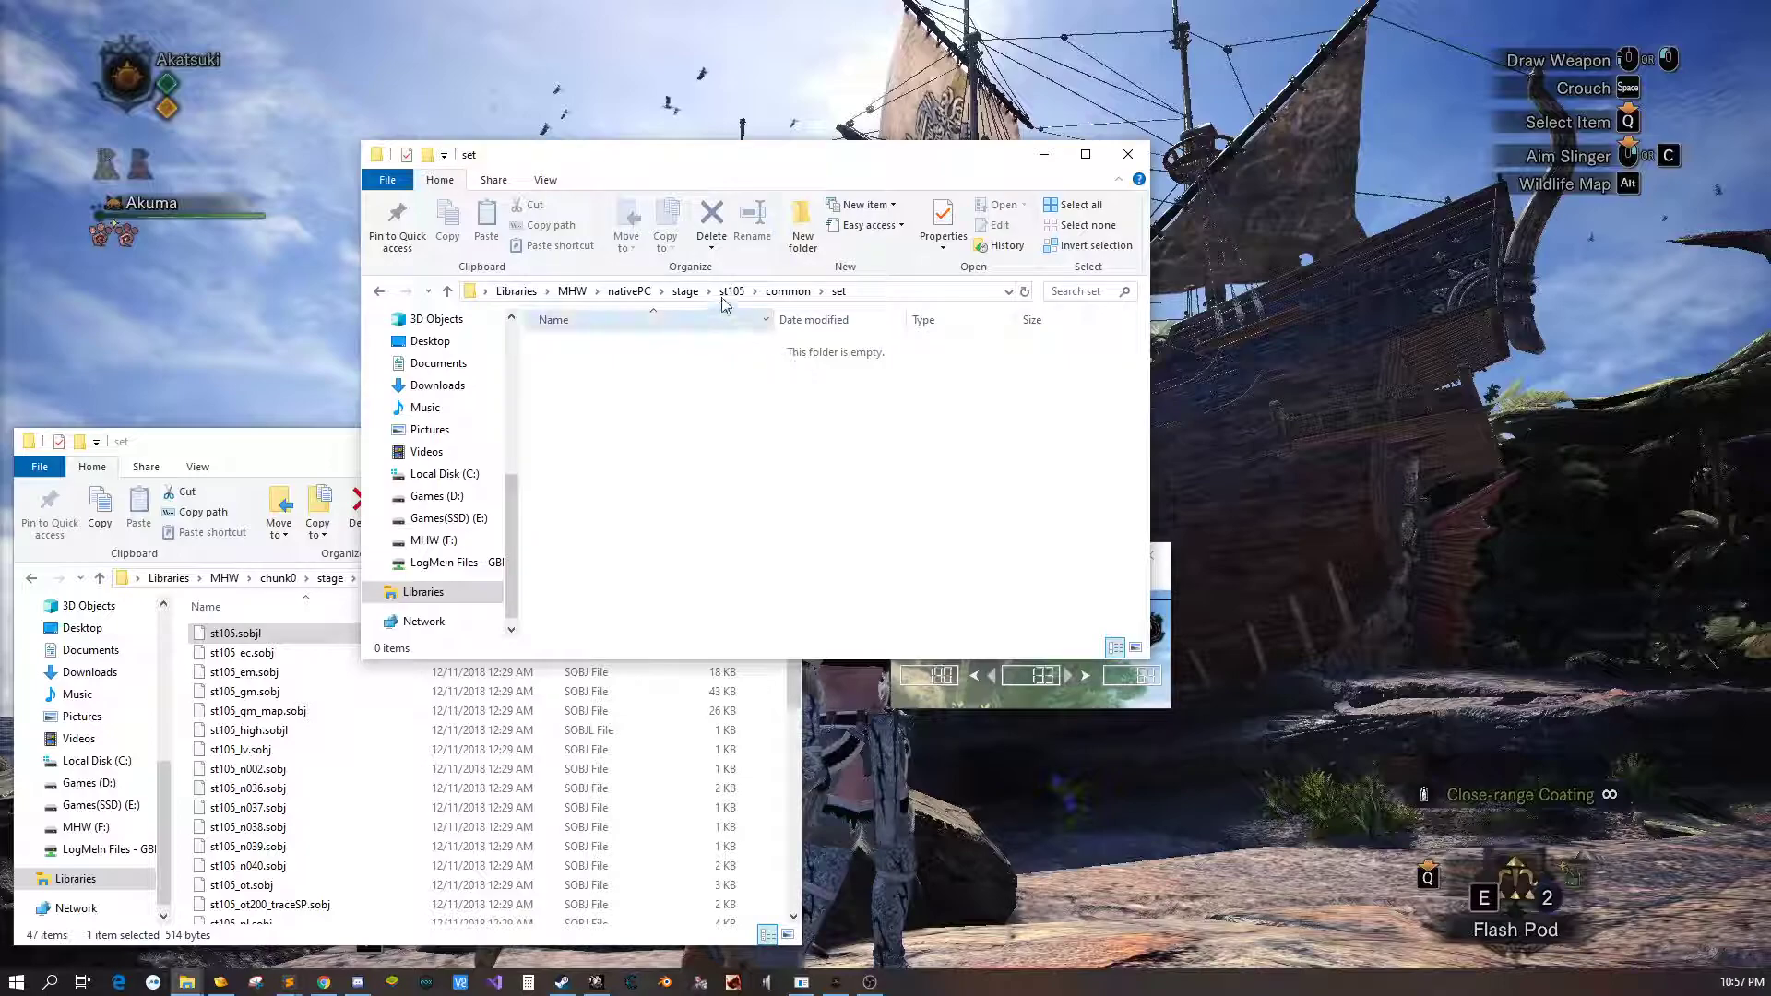
click(686, 292)
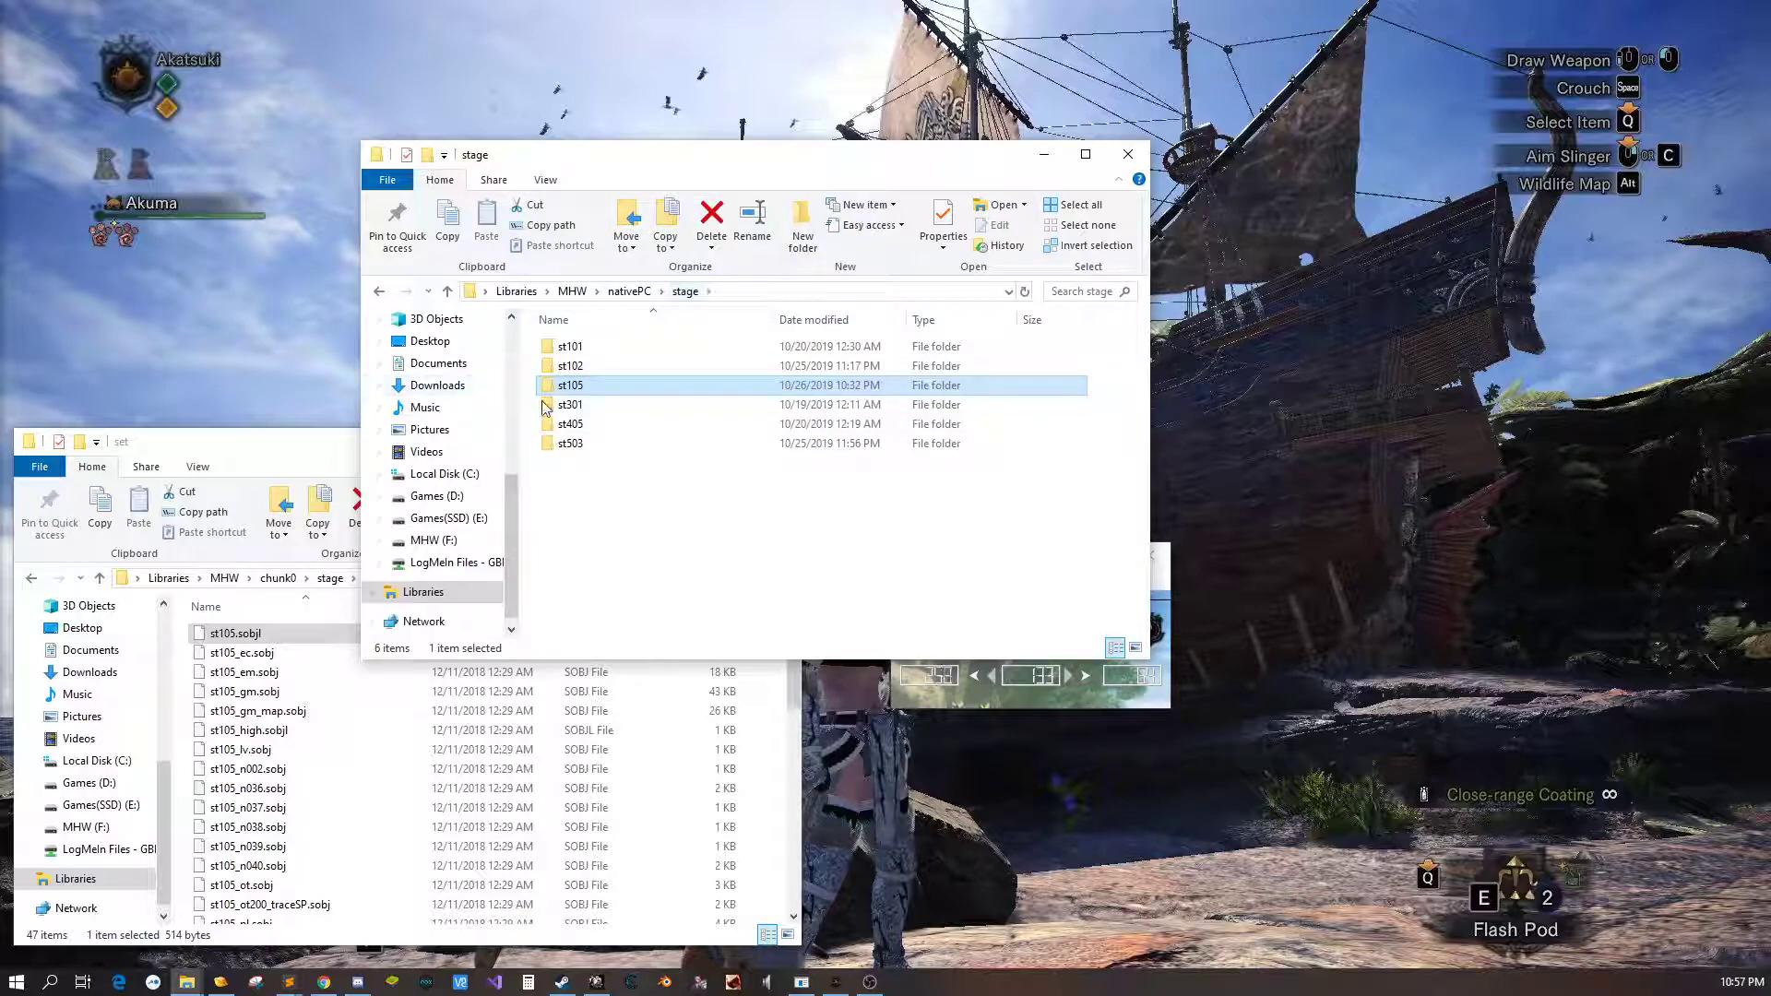
double_click(570, 386)
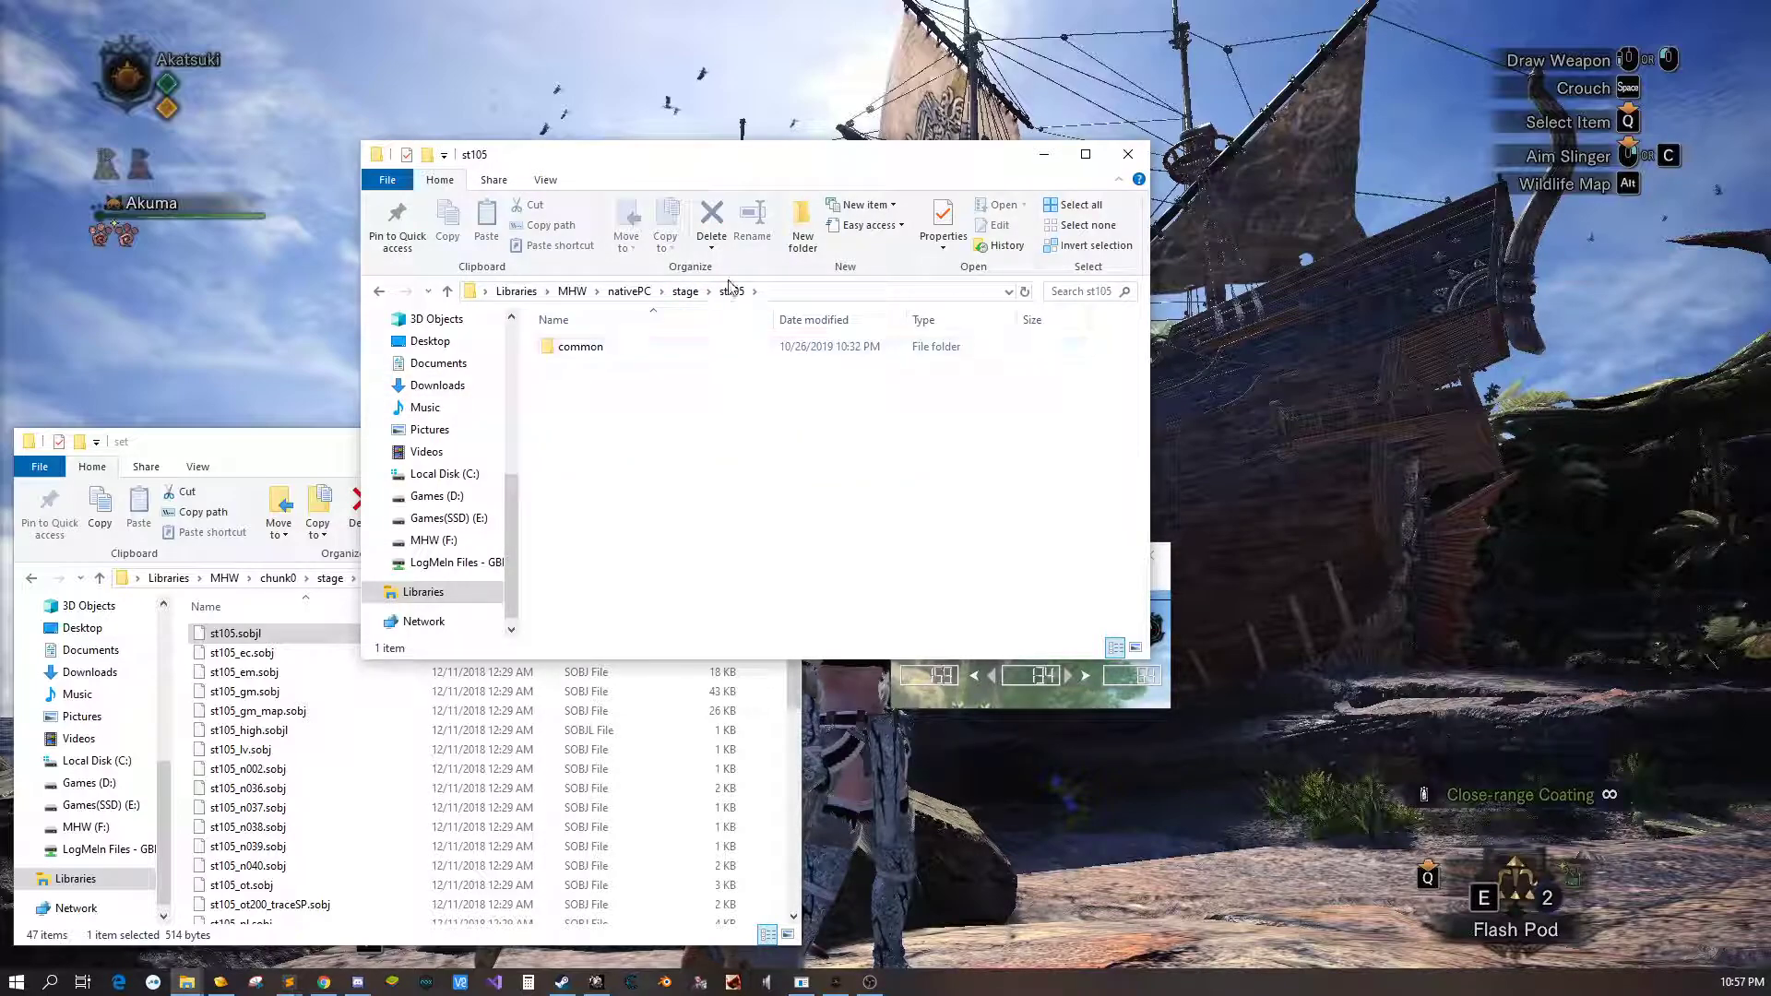
double_click(616, 351)
double_click(615, 350)
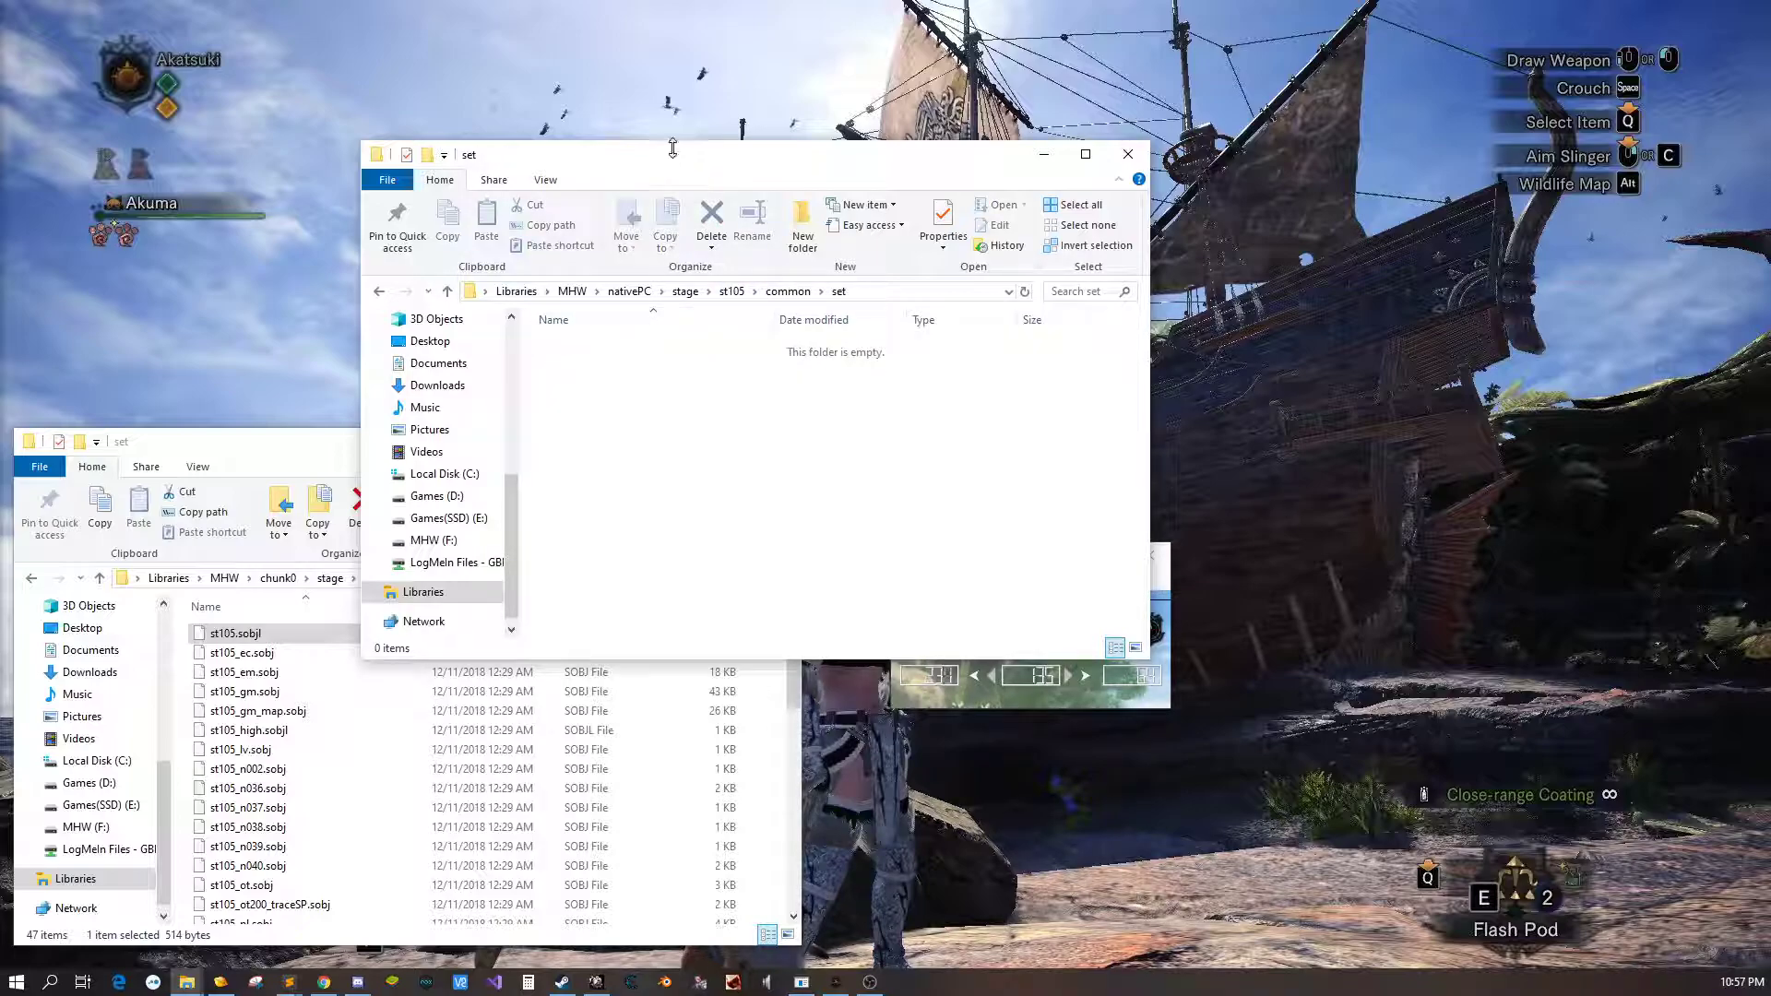
Copy st105.sobjl from the chunk0 set folder into the nativePC set folder
drag(673, 147, 683, 130)
drag(878, 128, 1521, 155)
click(242, 637)
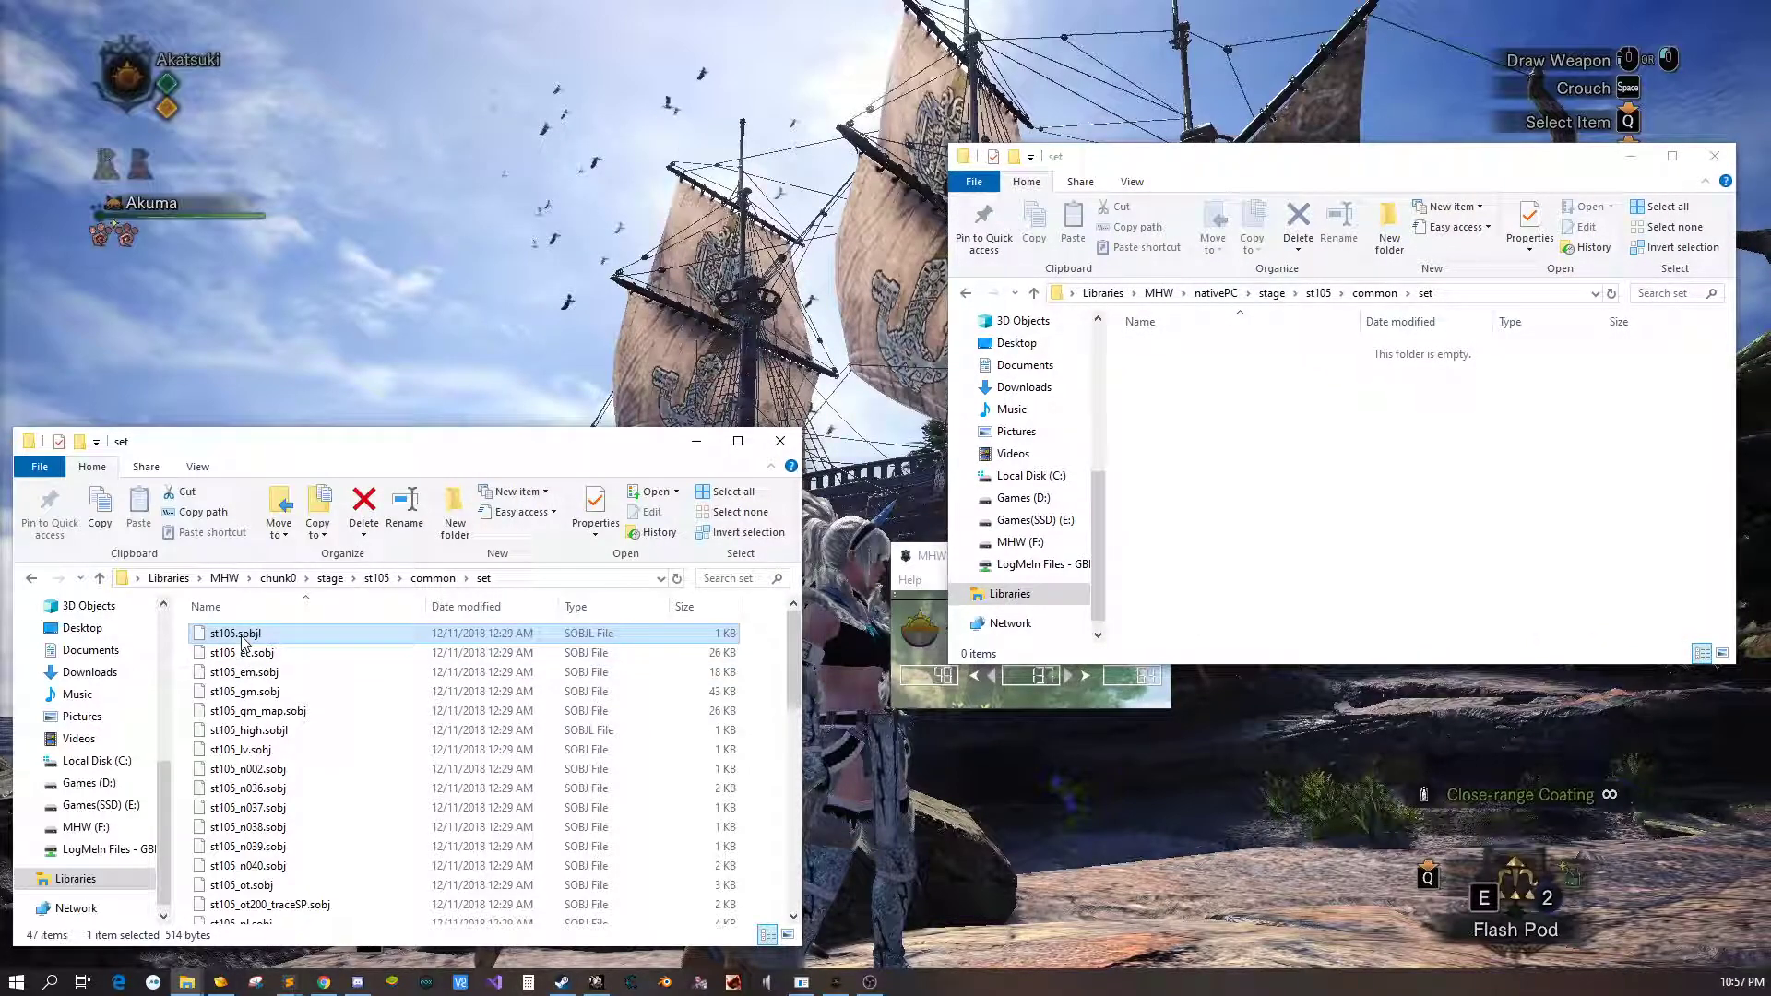
right_click(1198, 414)
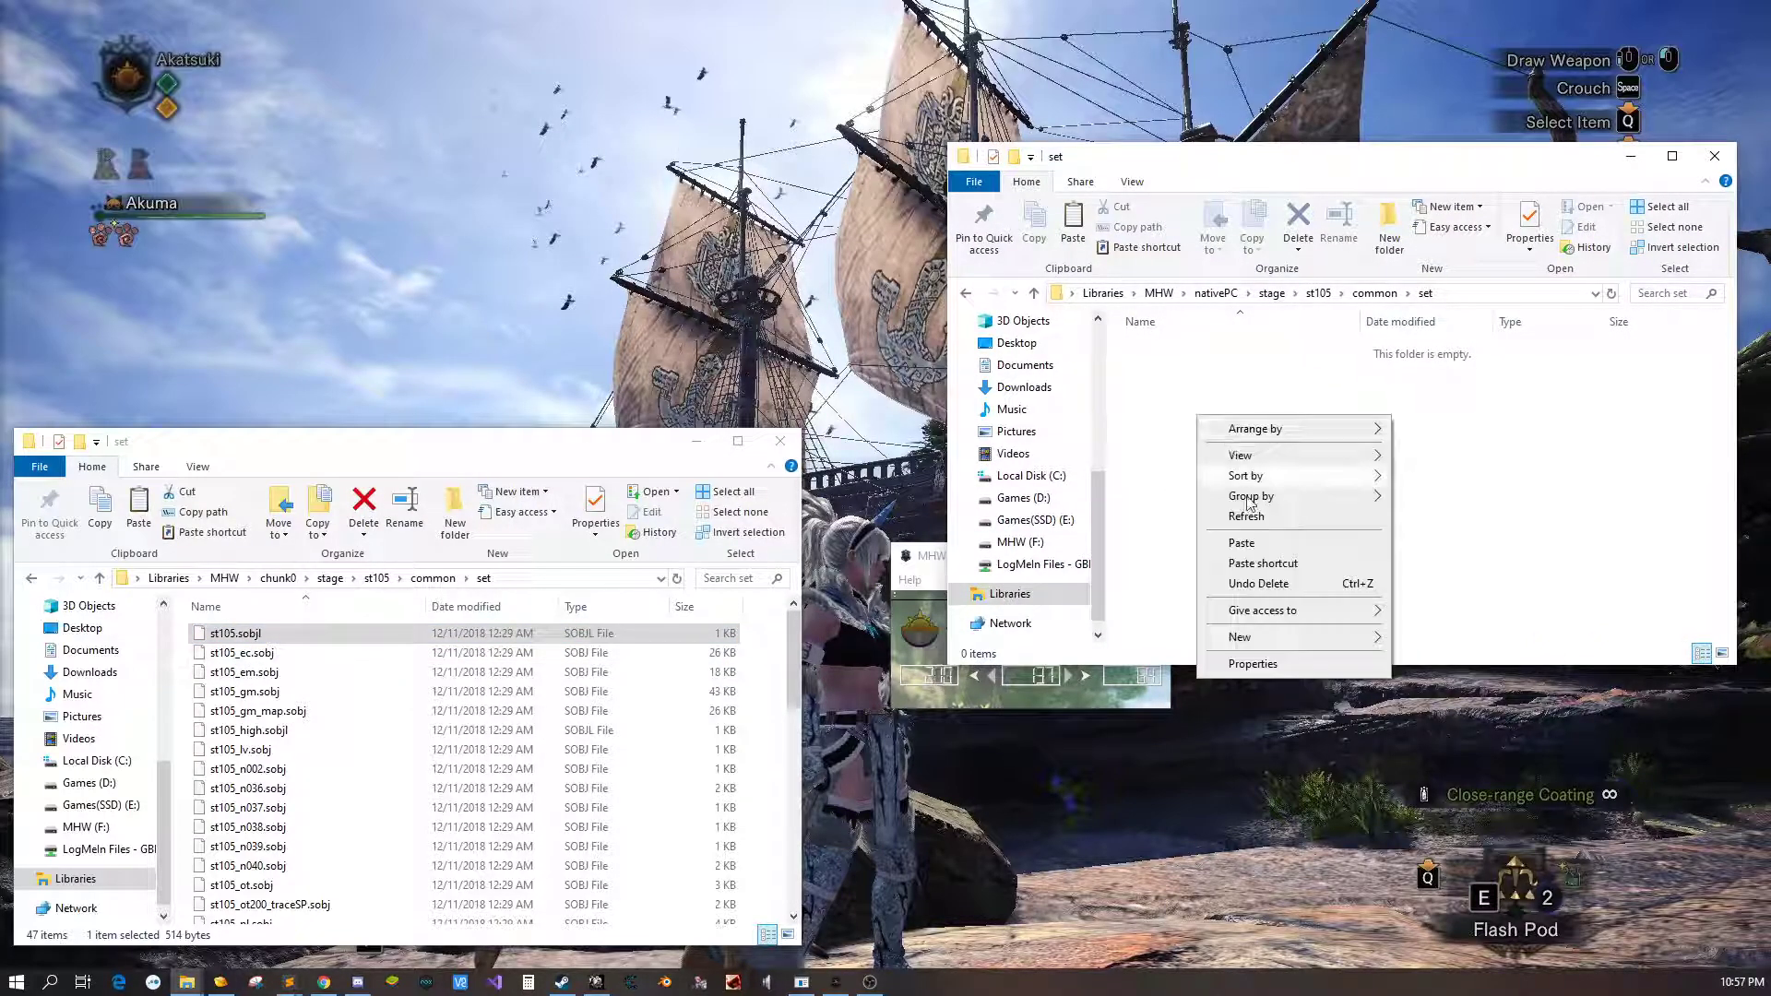
click(1262, 543)
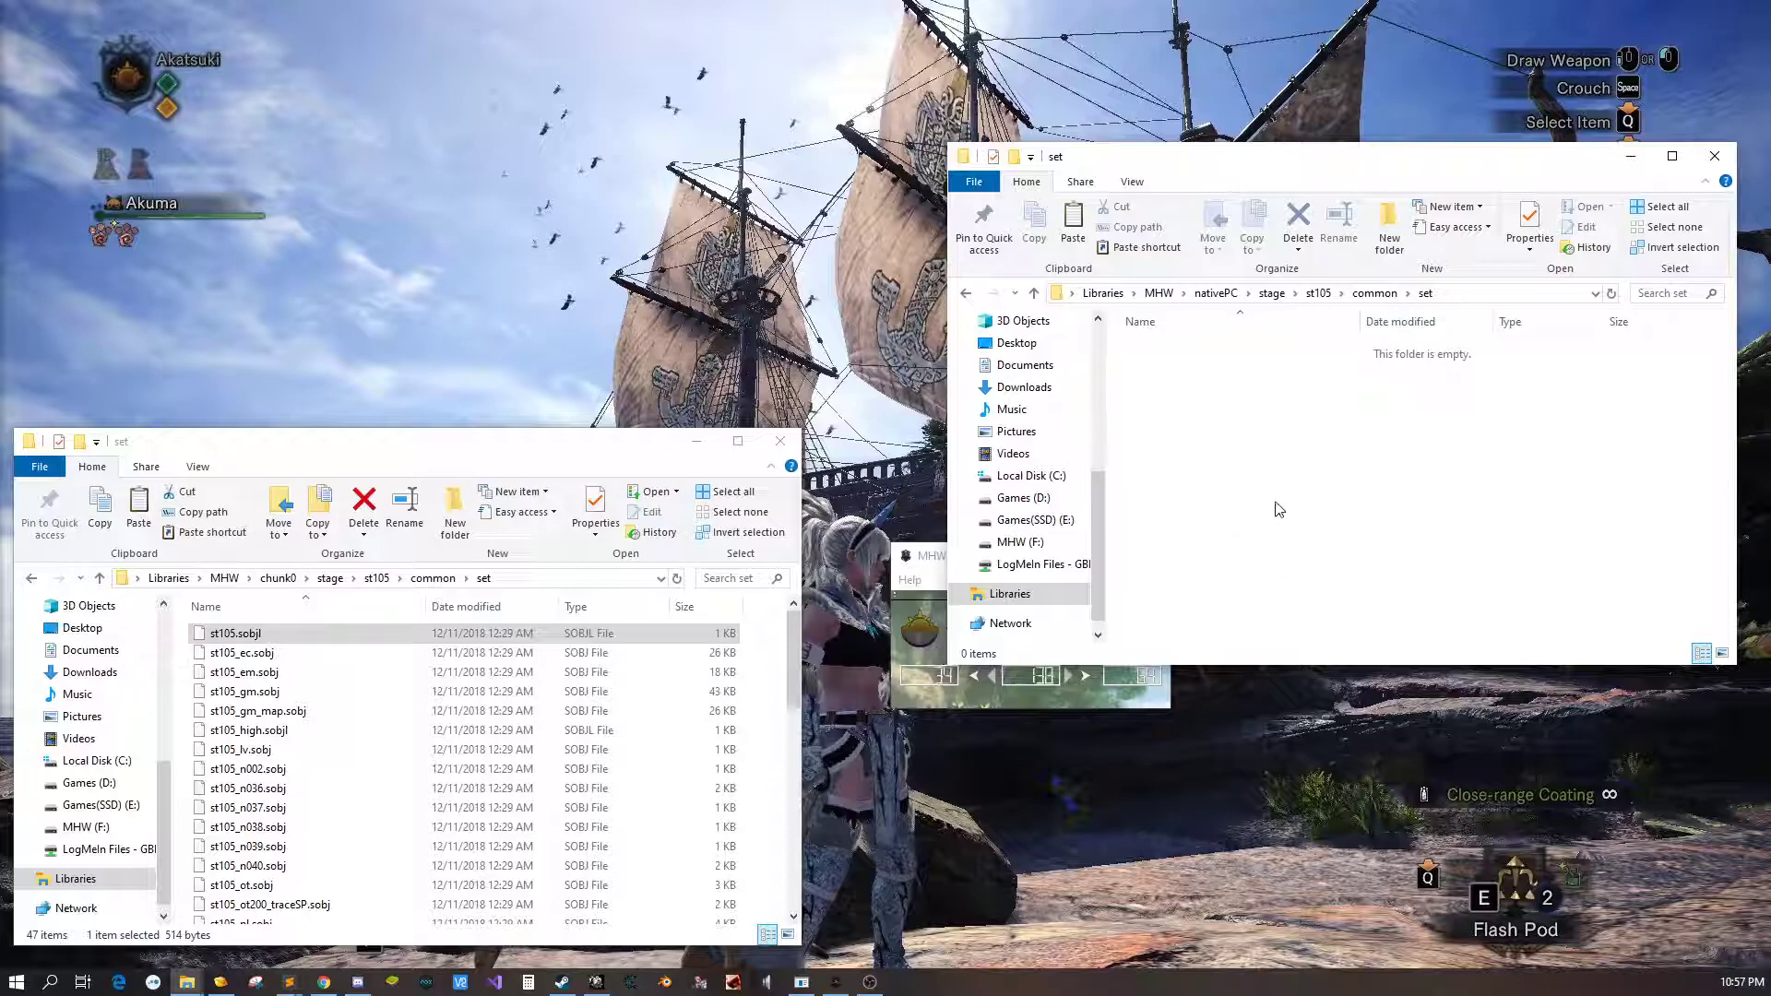
Create a new text document in the nativePC set folder and rename it st105_mgf.sobj, accepting the extension change
right_click(1208, 471)
mouse_move(1320, 687)
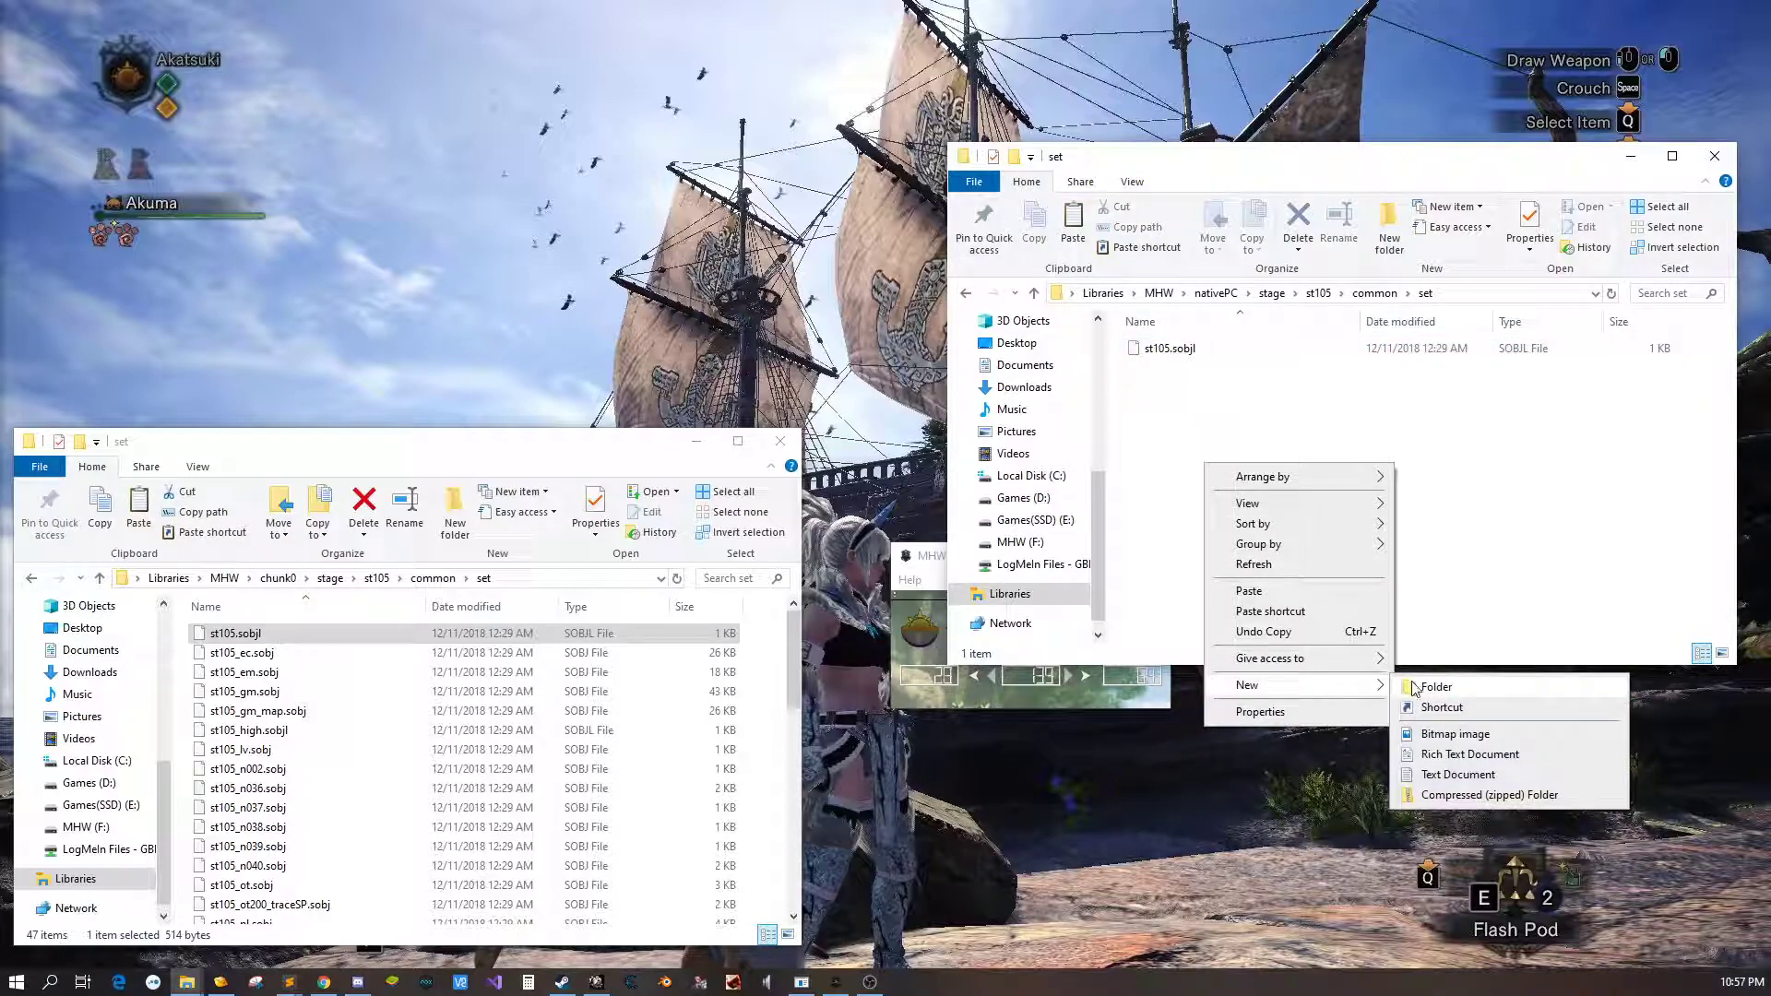
click(1457, 775)
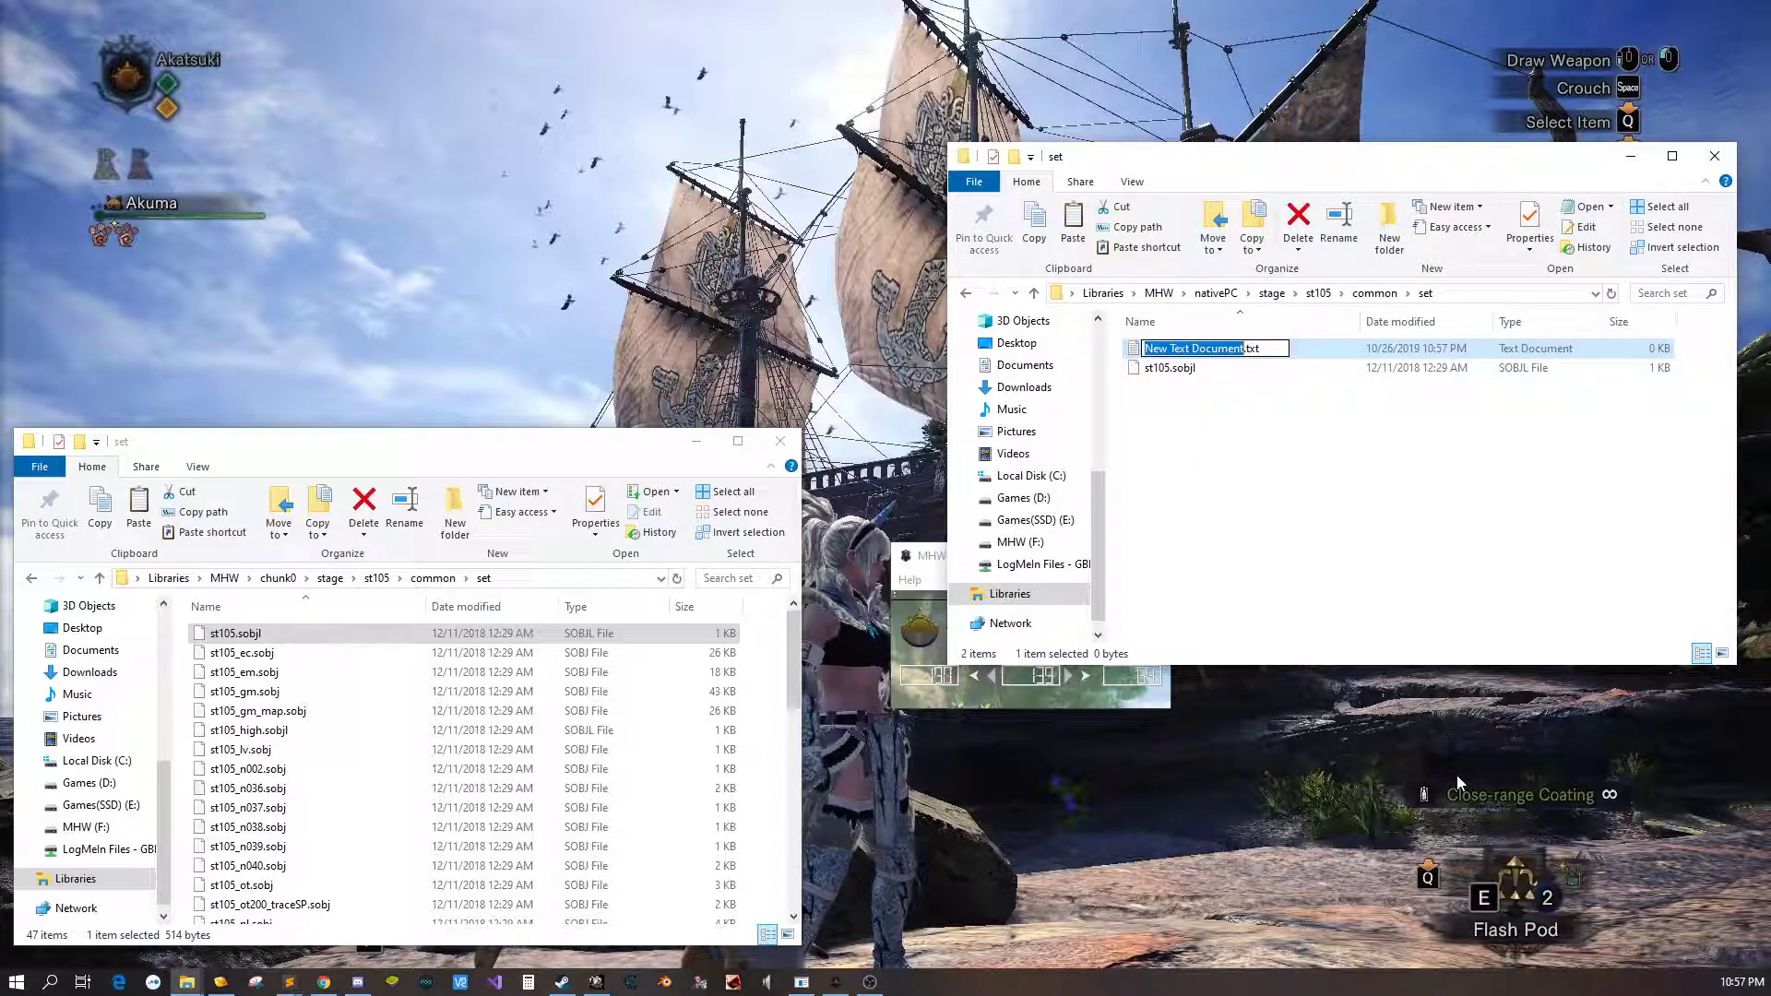
text(st105_mgf.sobj)
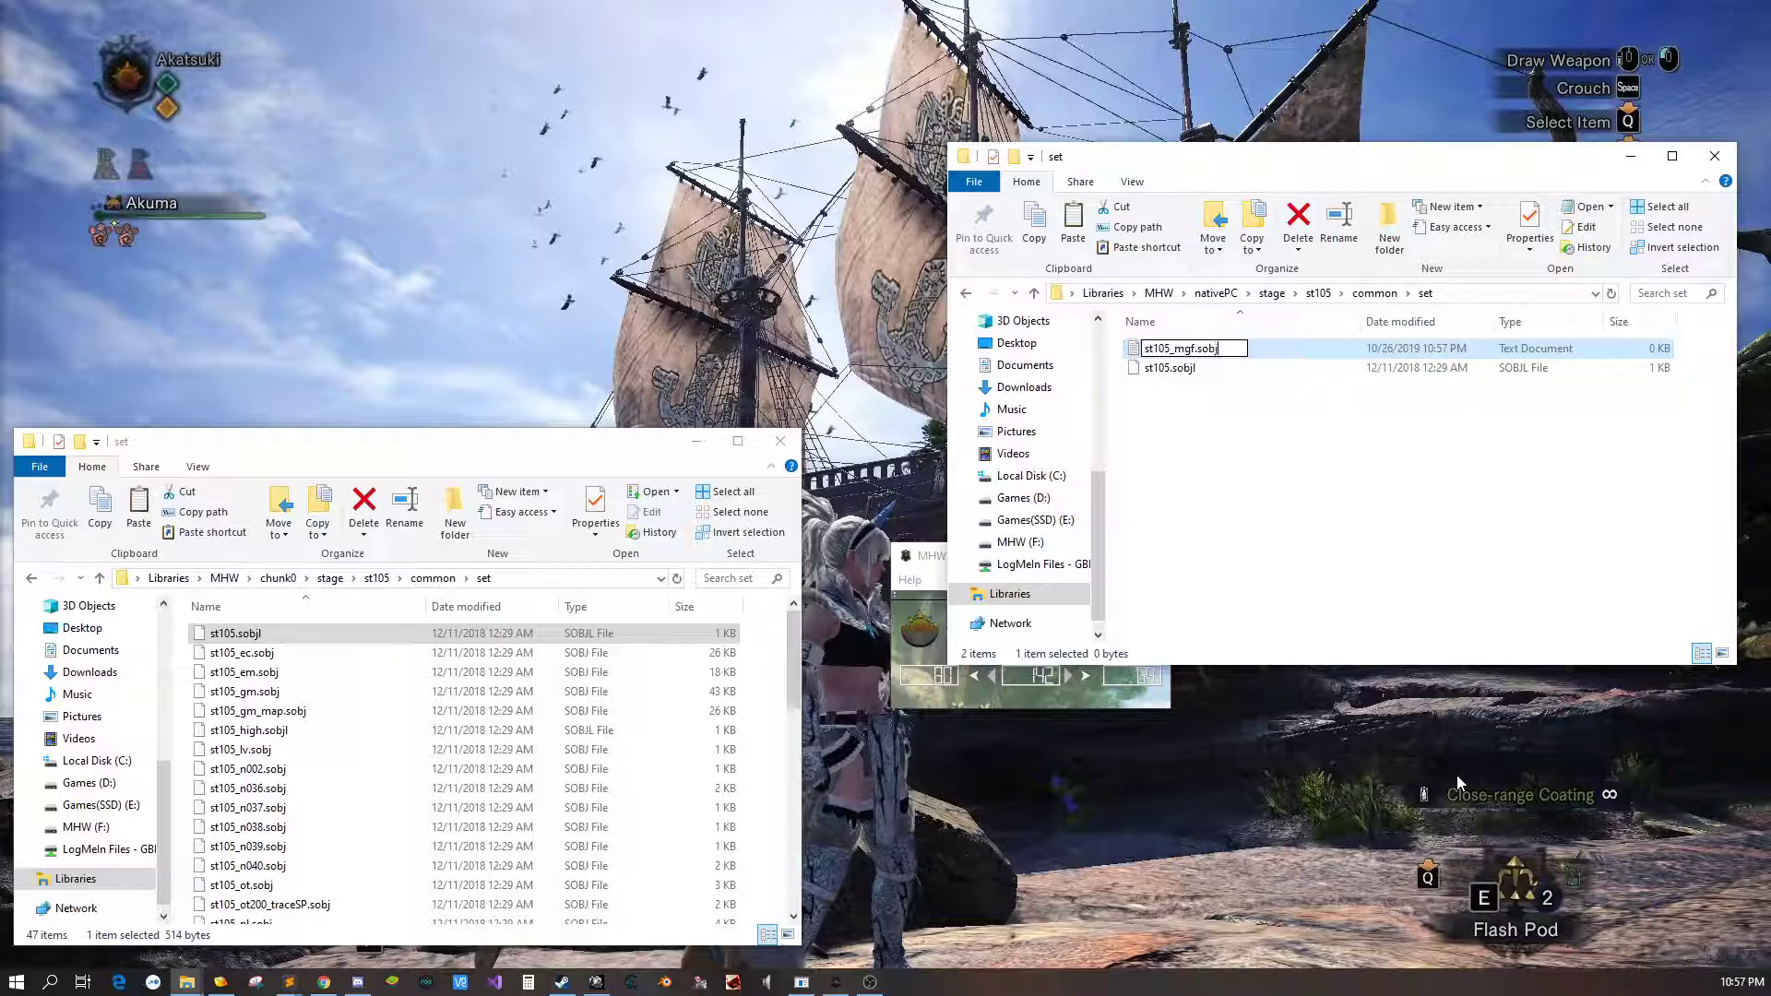
key(Return)
key(Escape)
click(1241, 483)
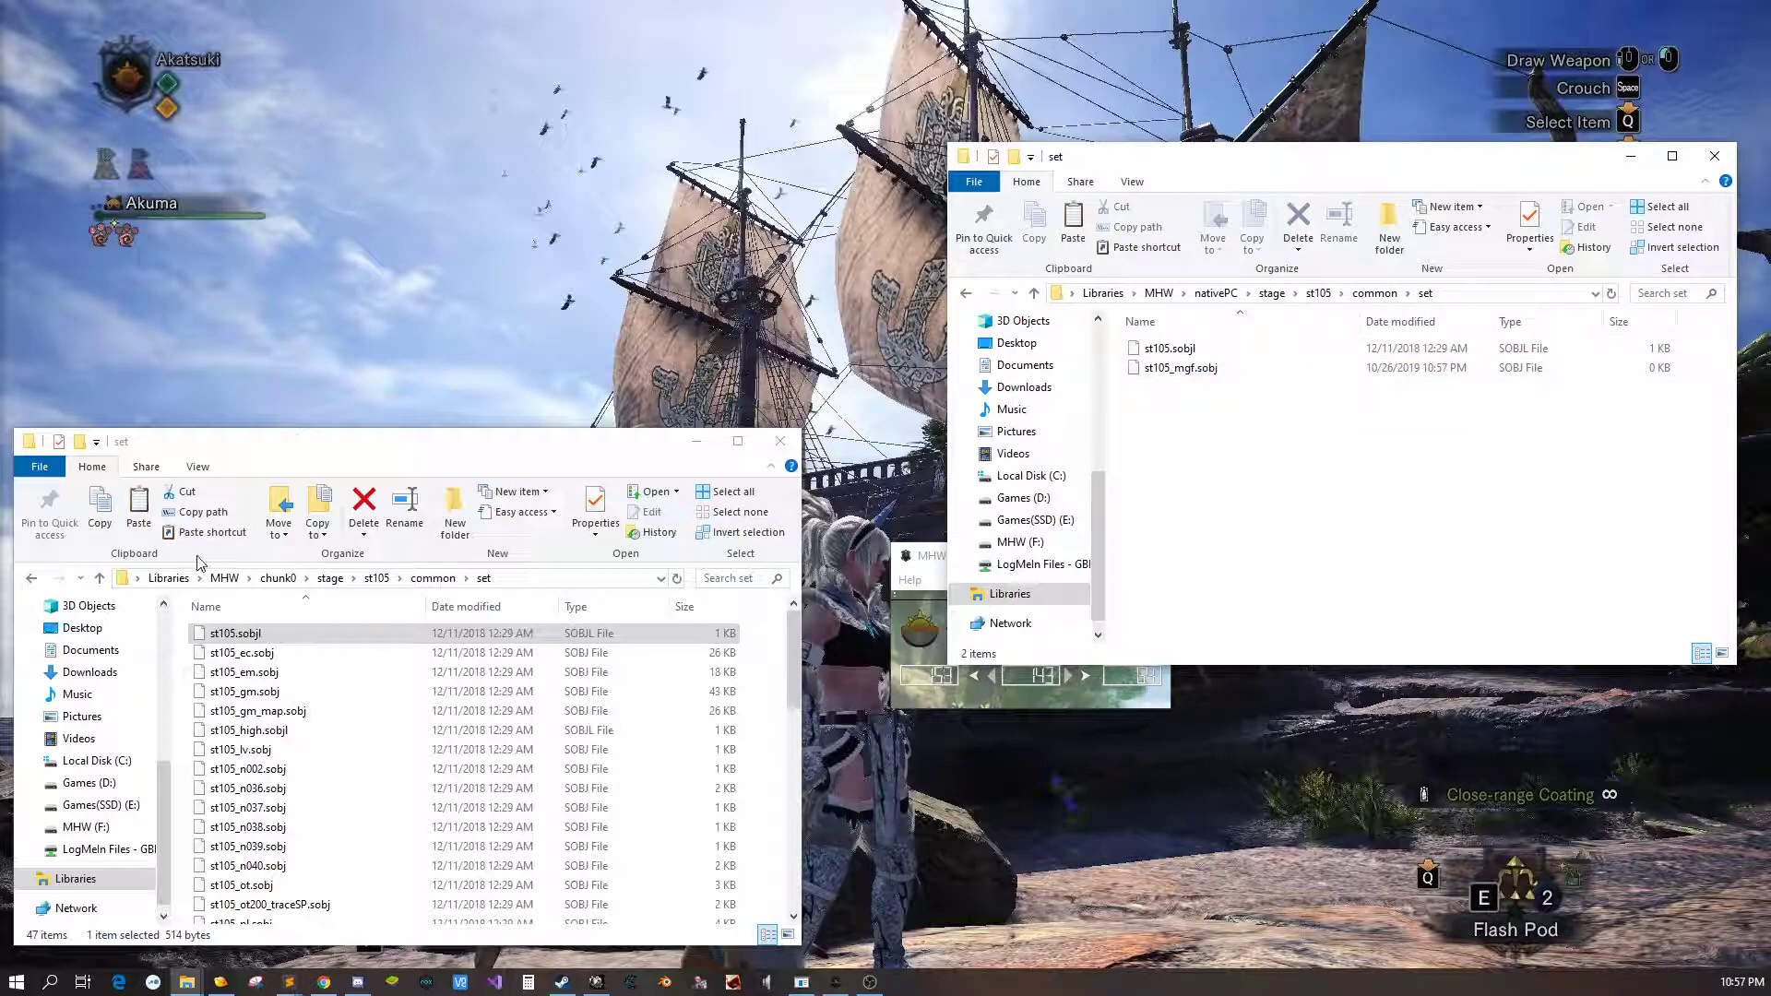
Open st105_ec.sobj from the chunk0 set folder in 010 Editor
click(274, 652)
right_click(268, 655)
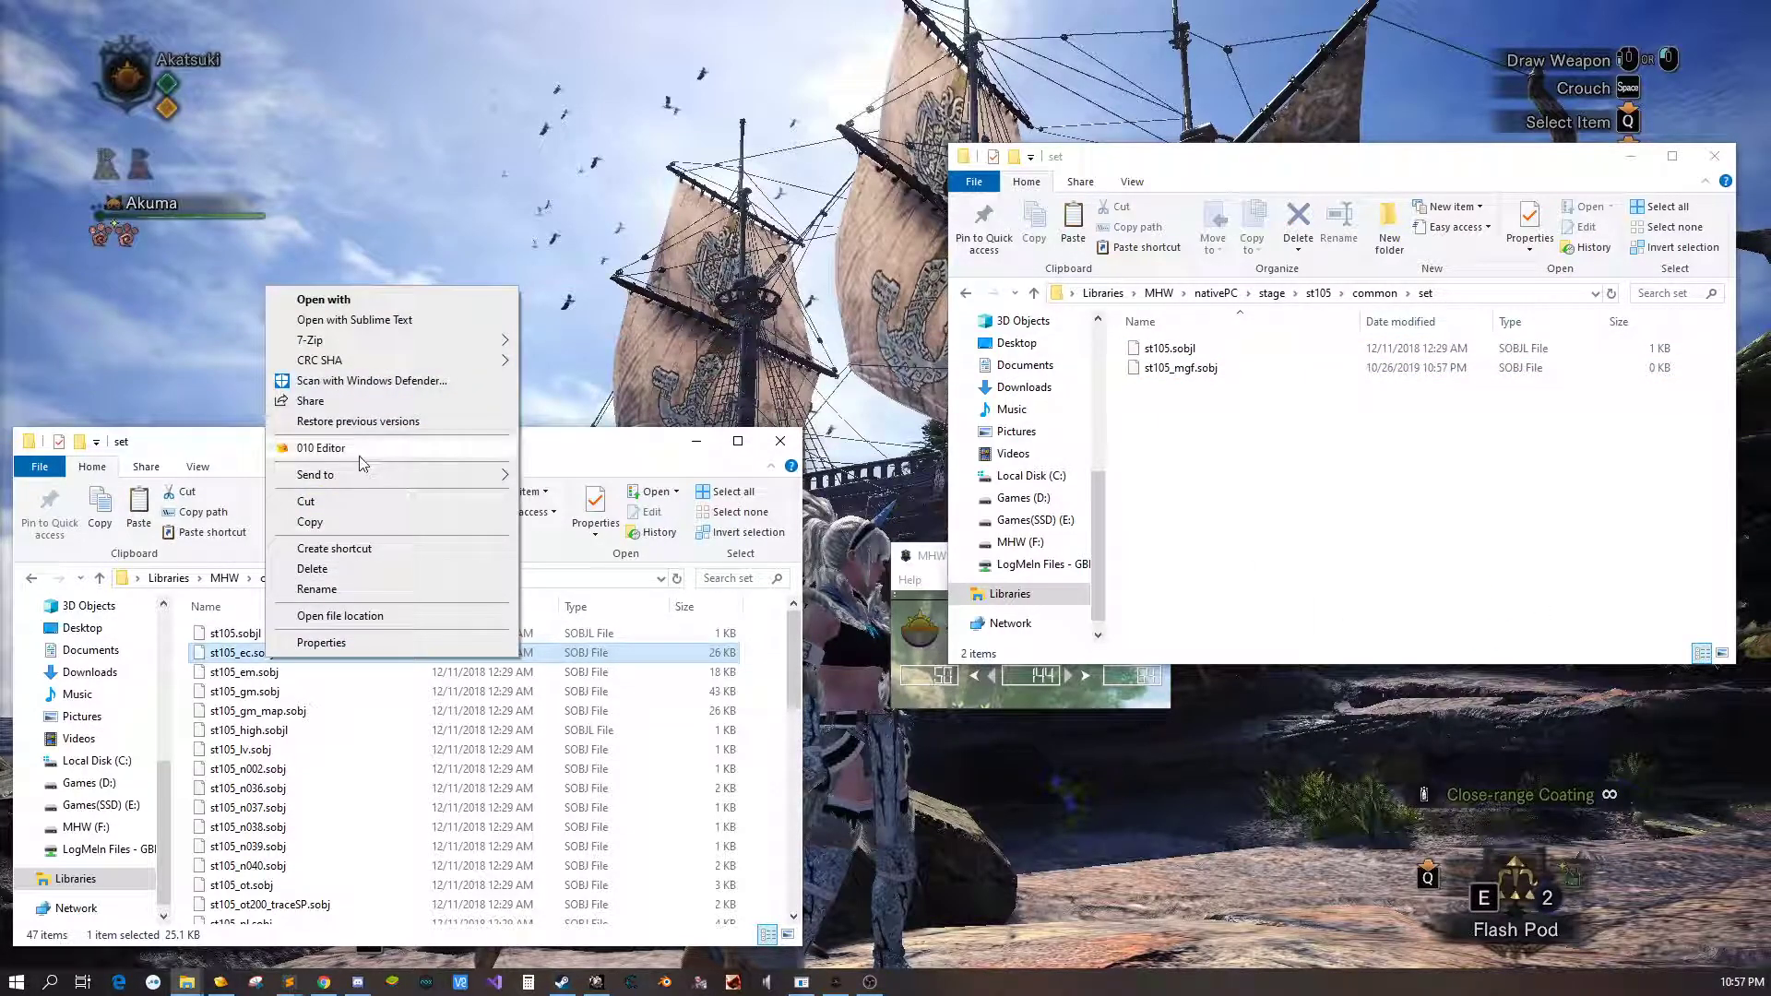
click(322, 448)
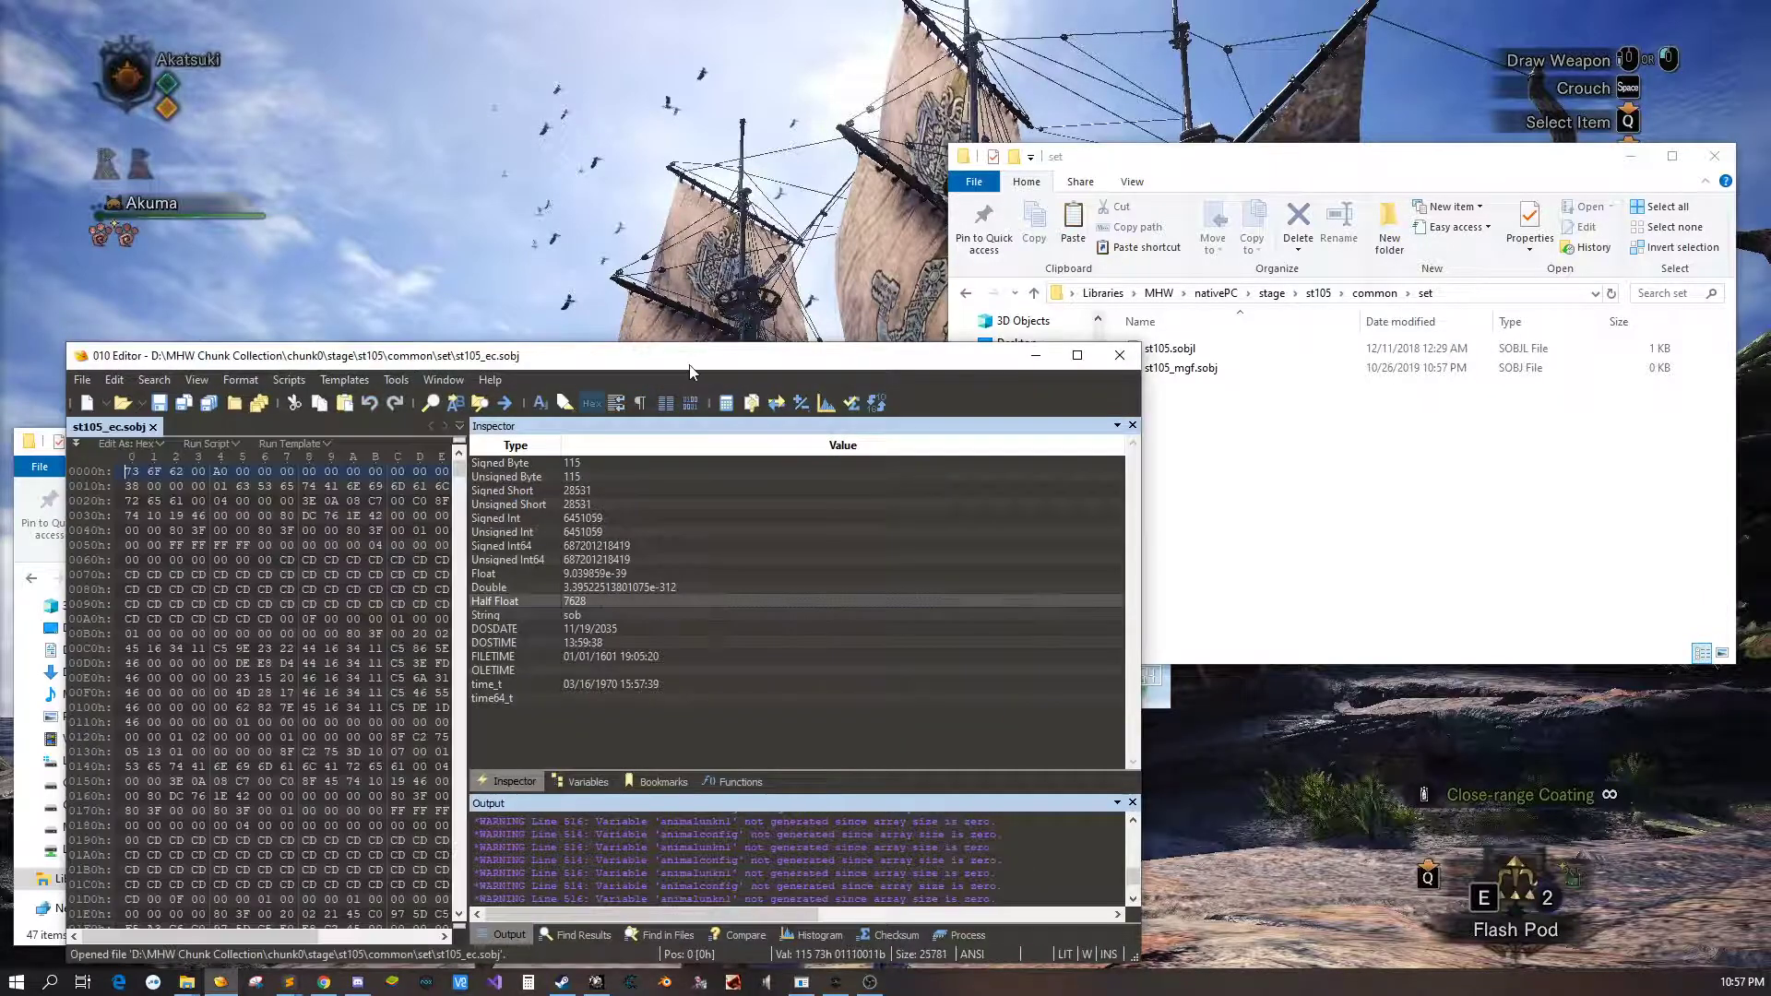
drag(649, 332, 620, 128)
Open st105.sobjl and st105_mgf.sobj from the nativePC set folder in 010 Editor and maximize the editor window
click(1221, 348)
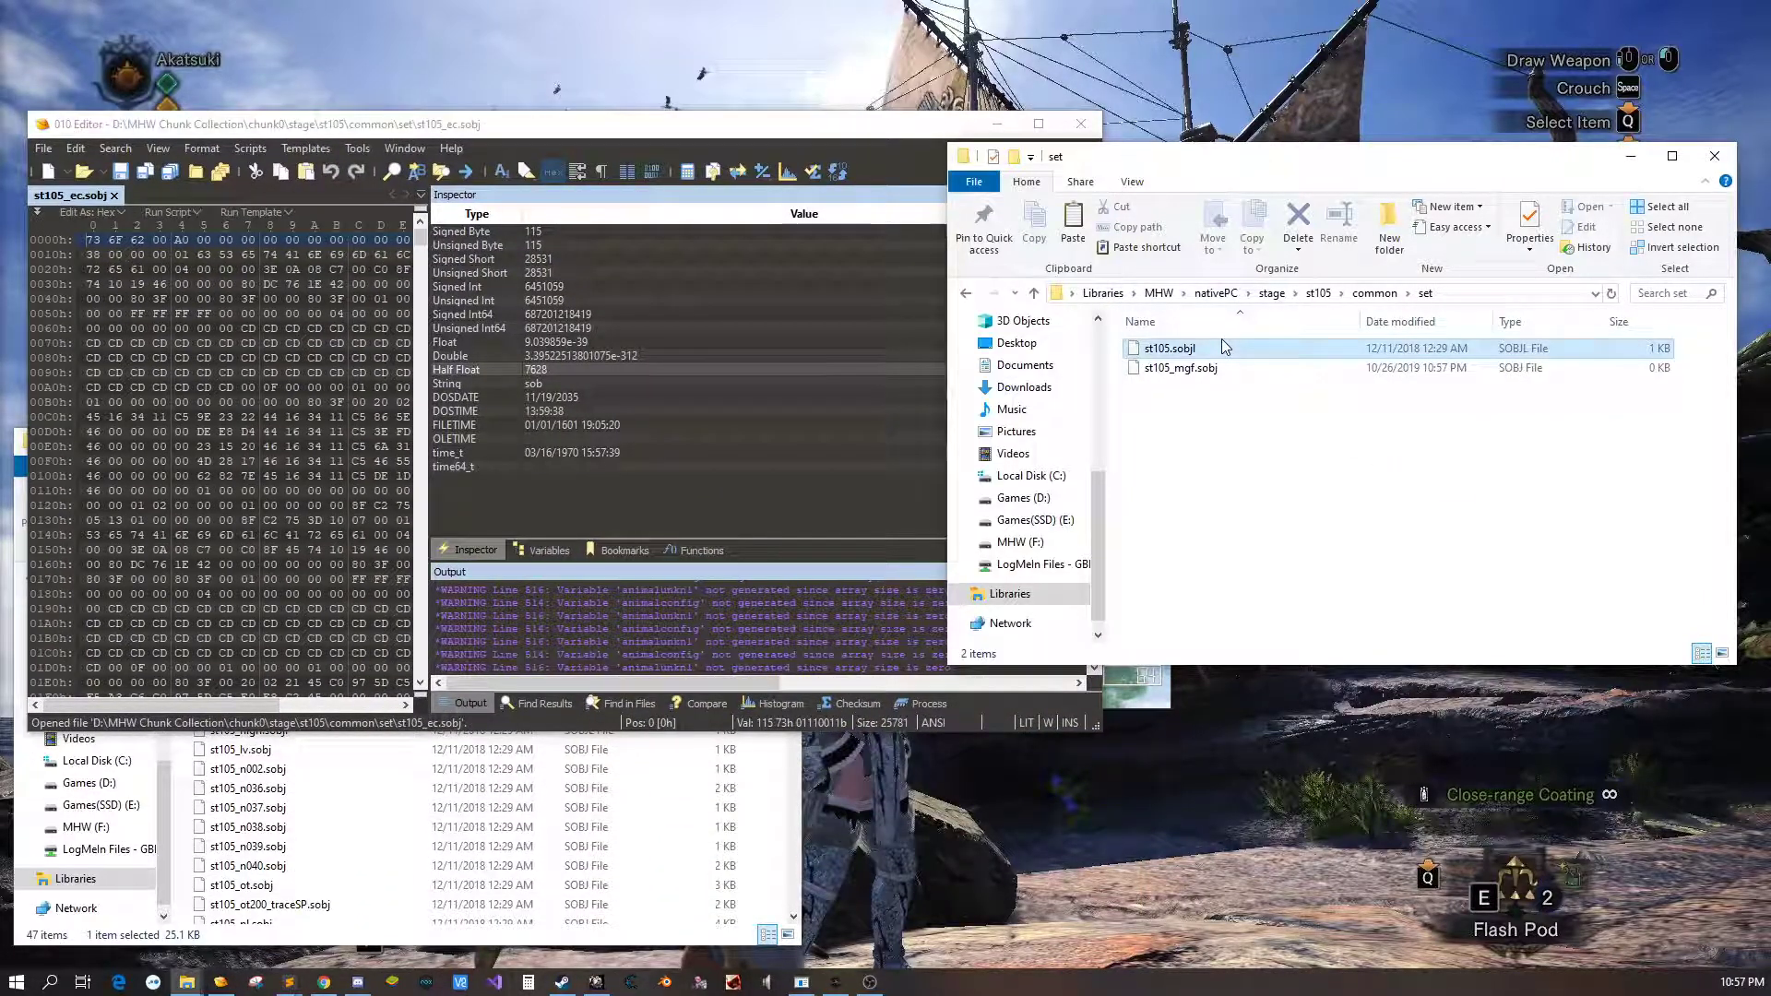
right_click(1221, 339)
click(1278, 500)
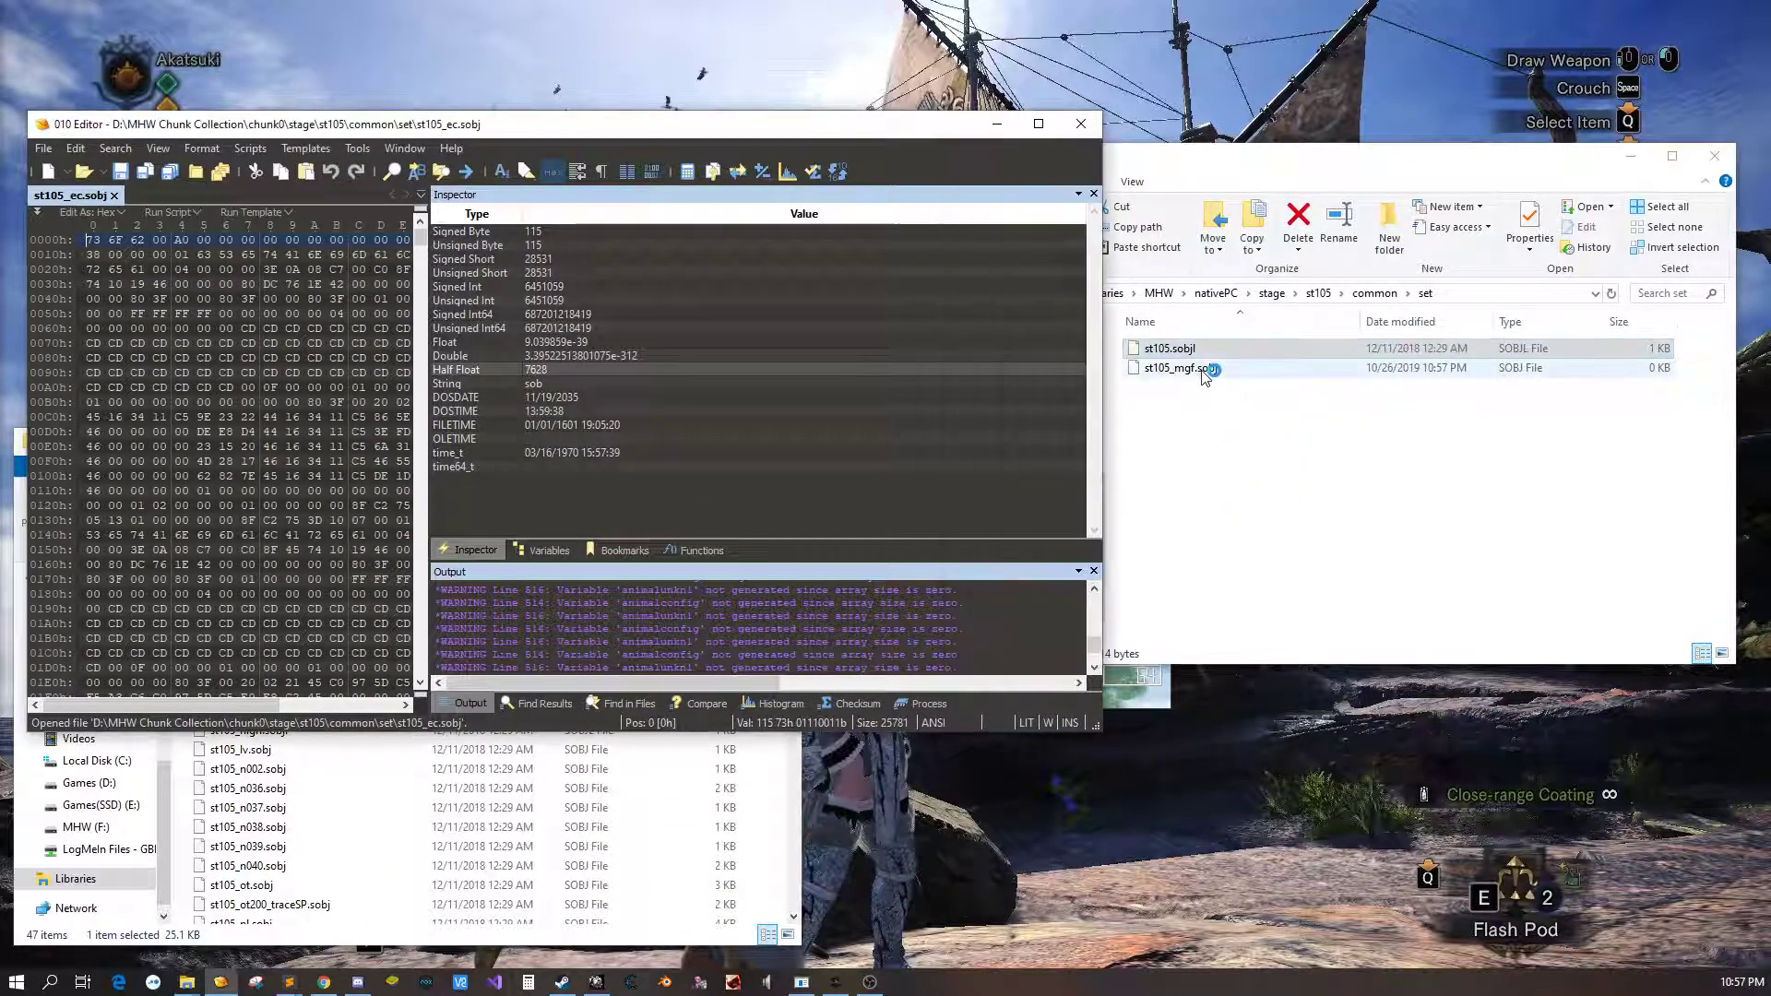
click(1204, 373)
right_click(1204, 373)
click(1277, 534)
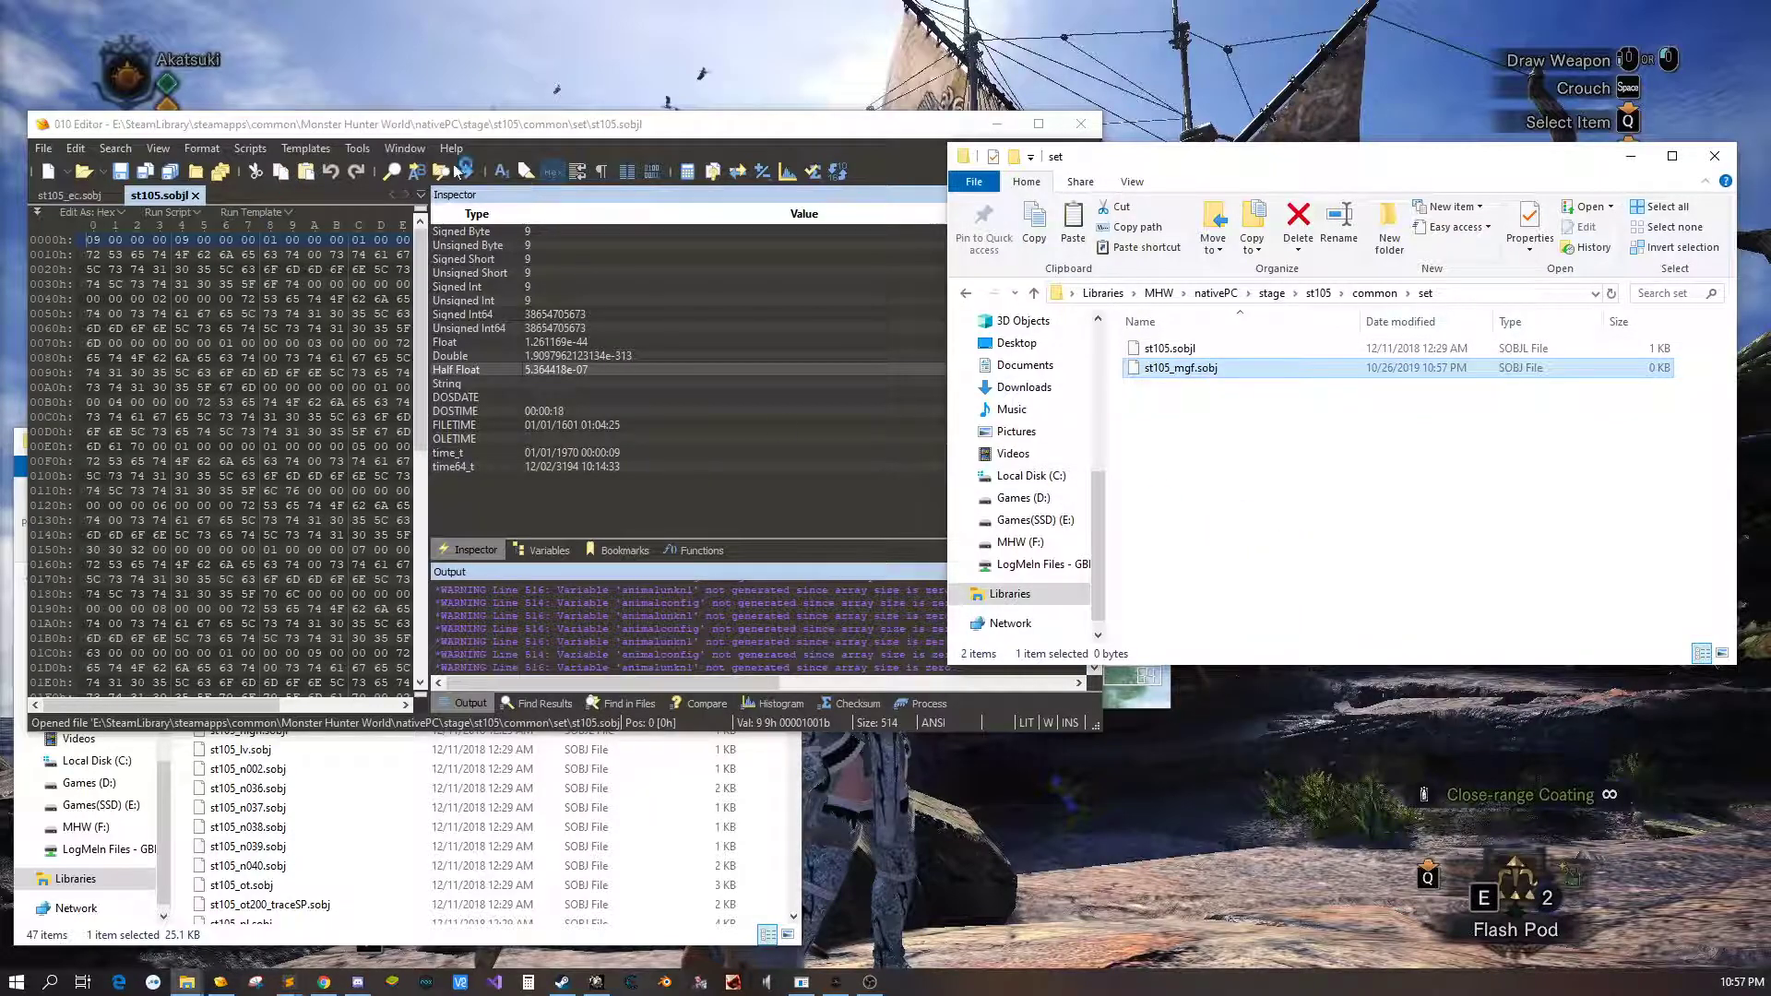
double_click(384, 118)
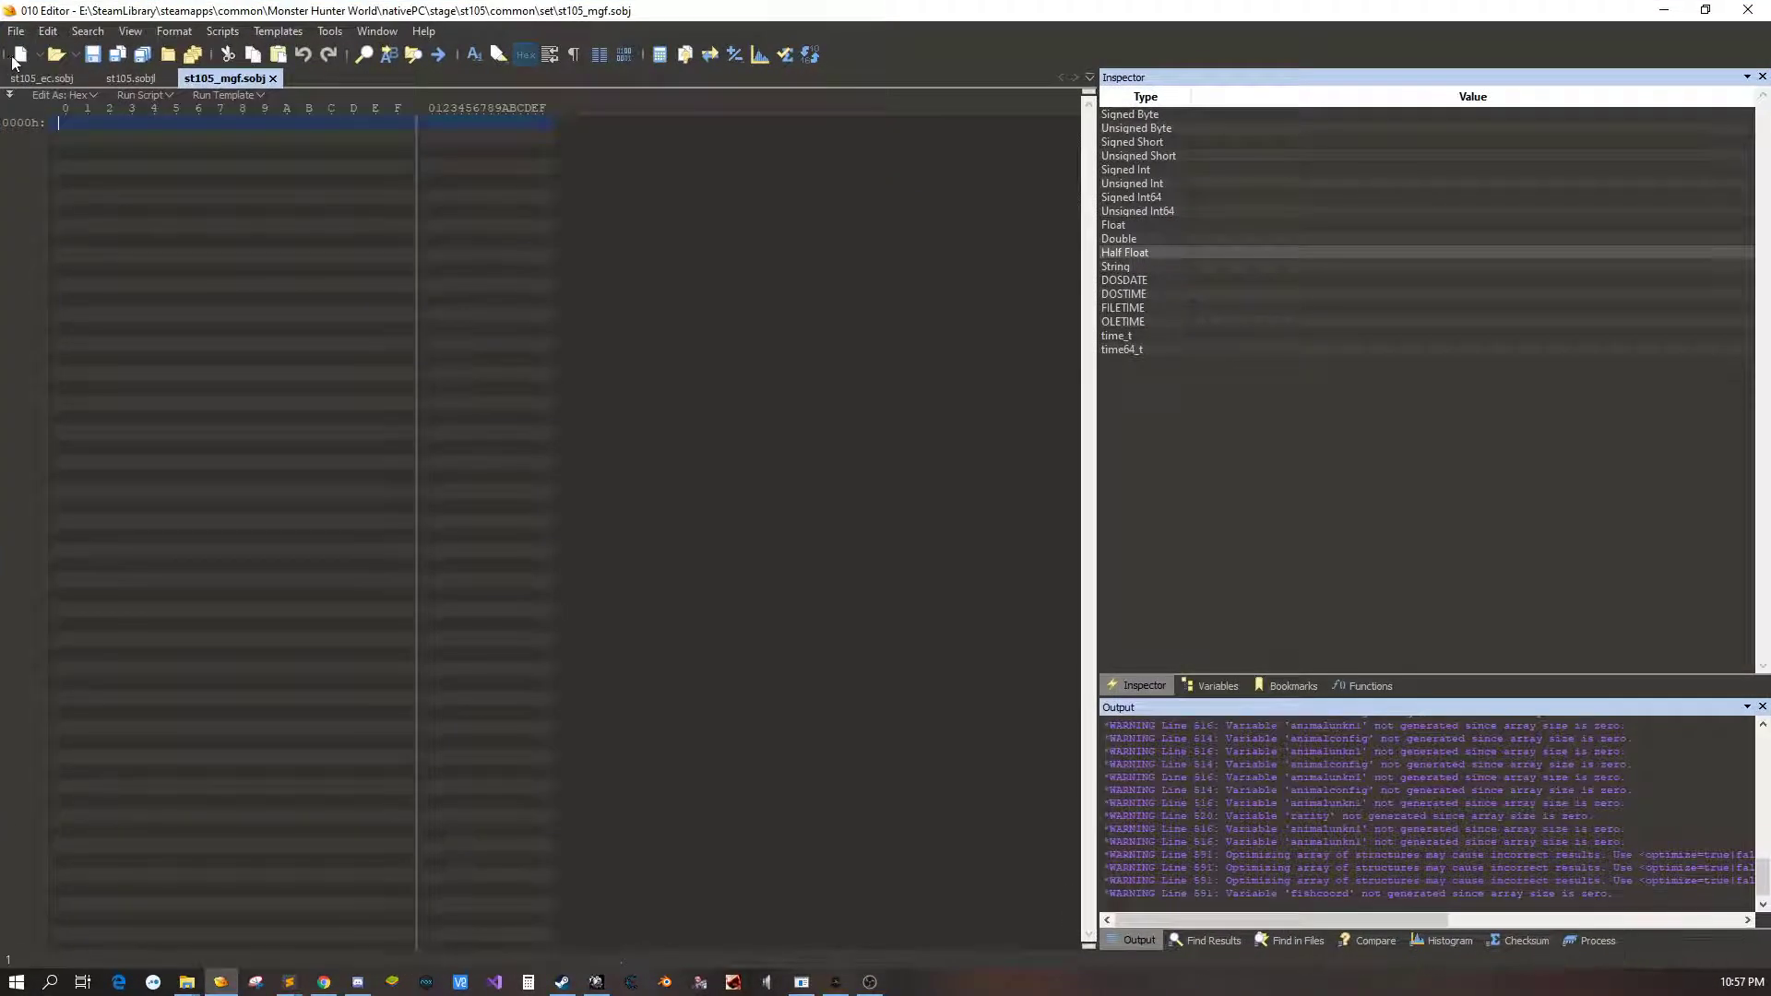
Run the SOBJ template on st105.sobjl and set the header's Object Count to 10
click(123, 81)
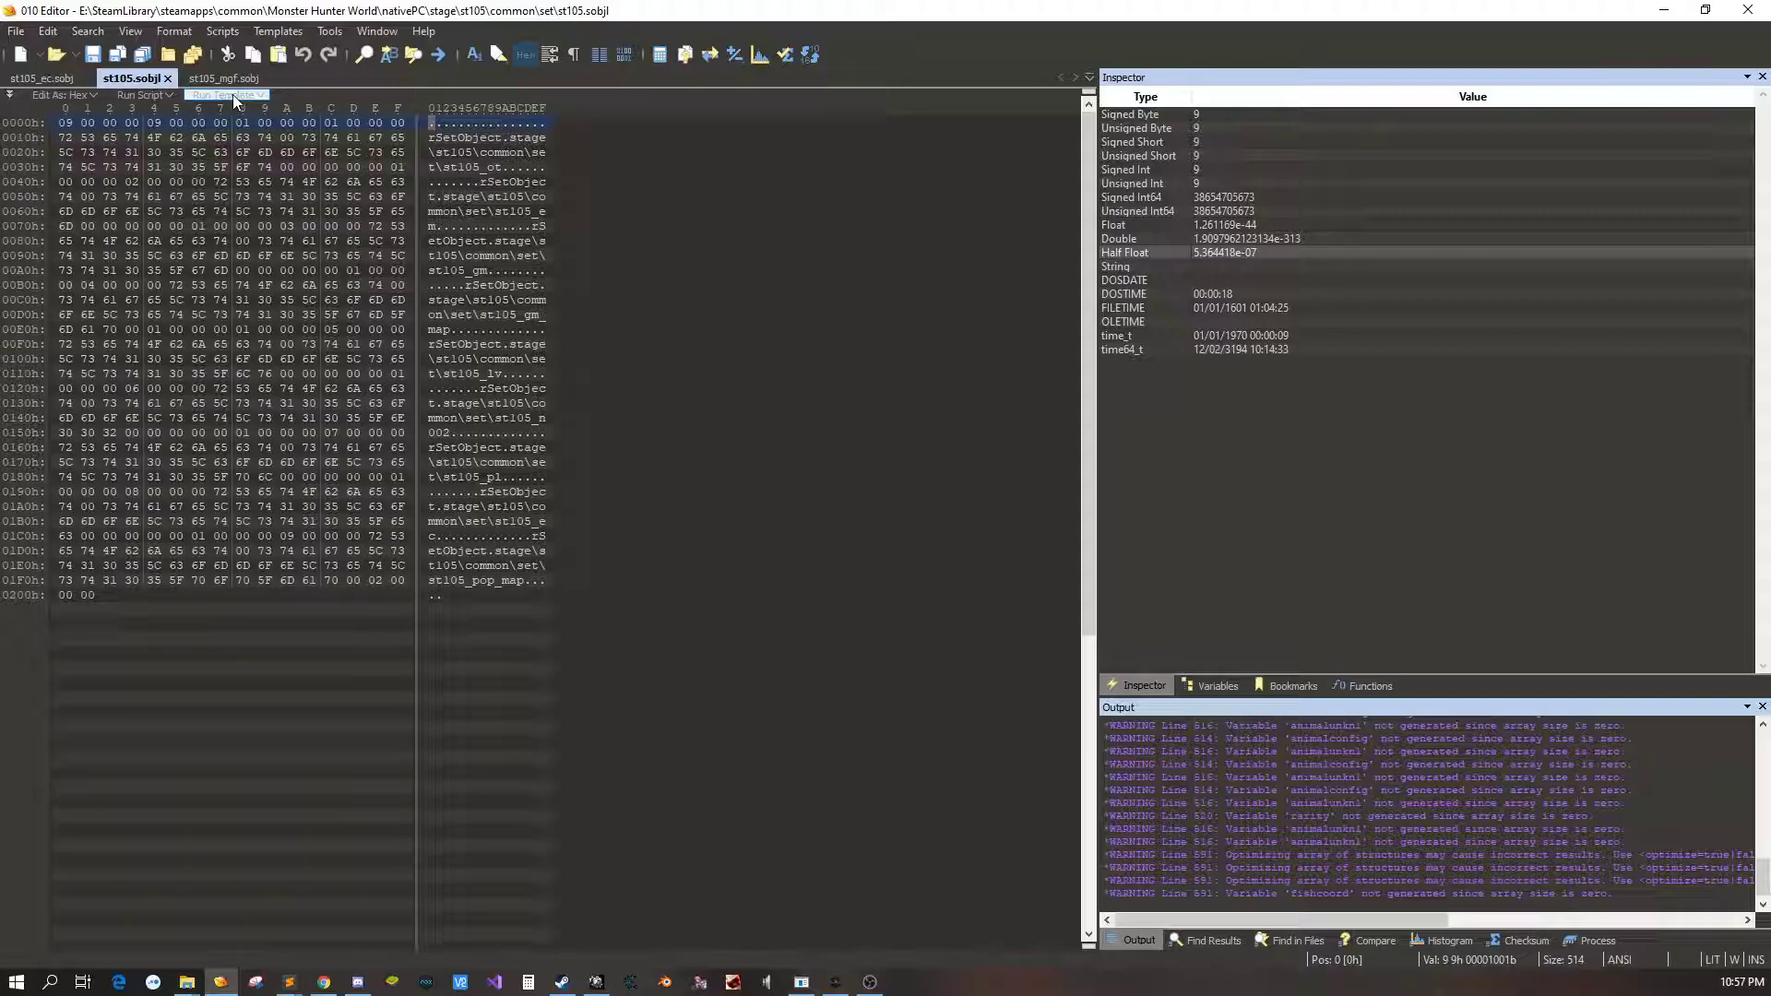
click(229, 96)
click(263, 212)
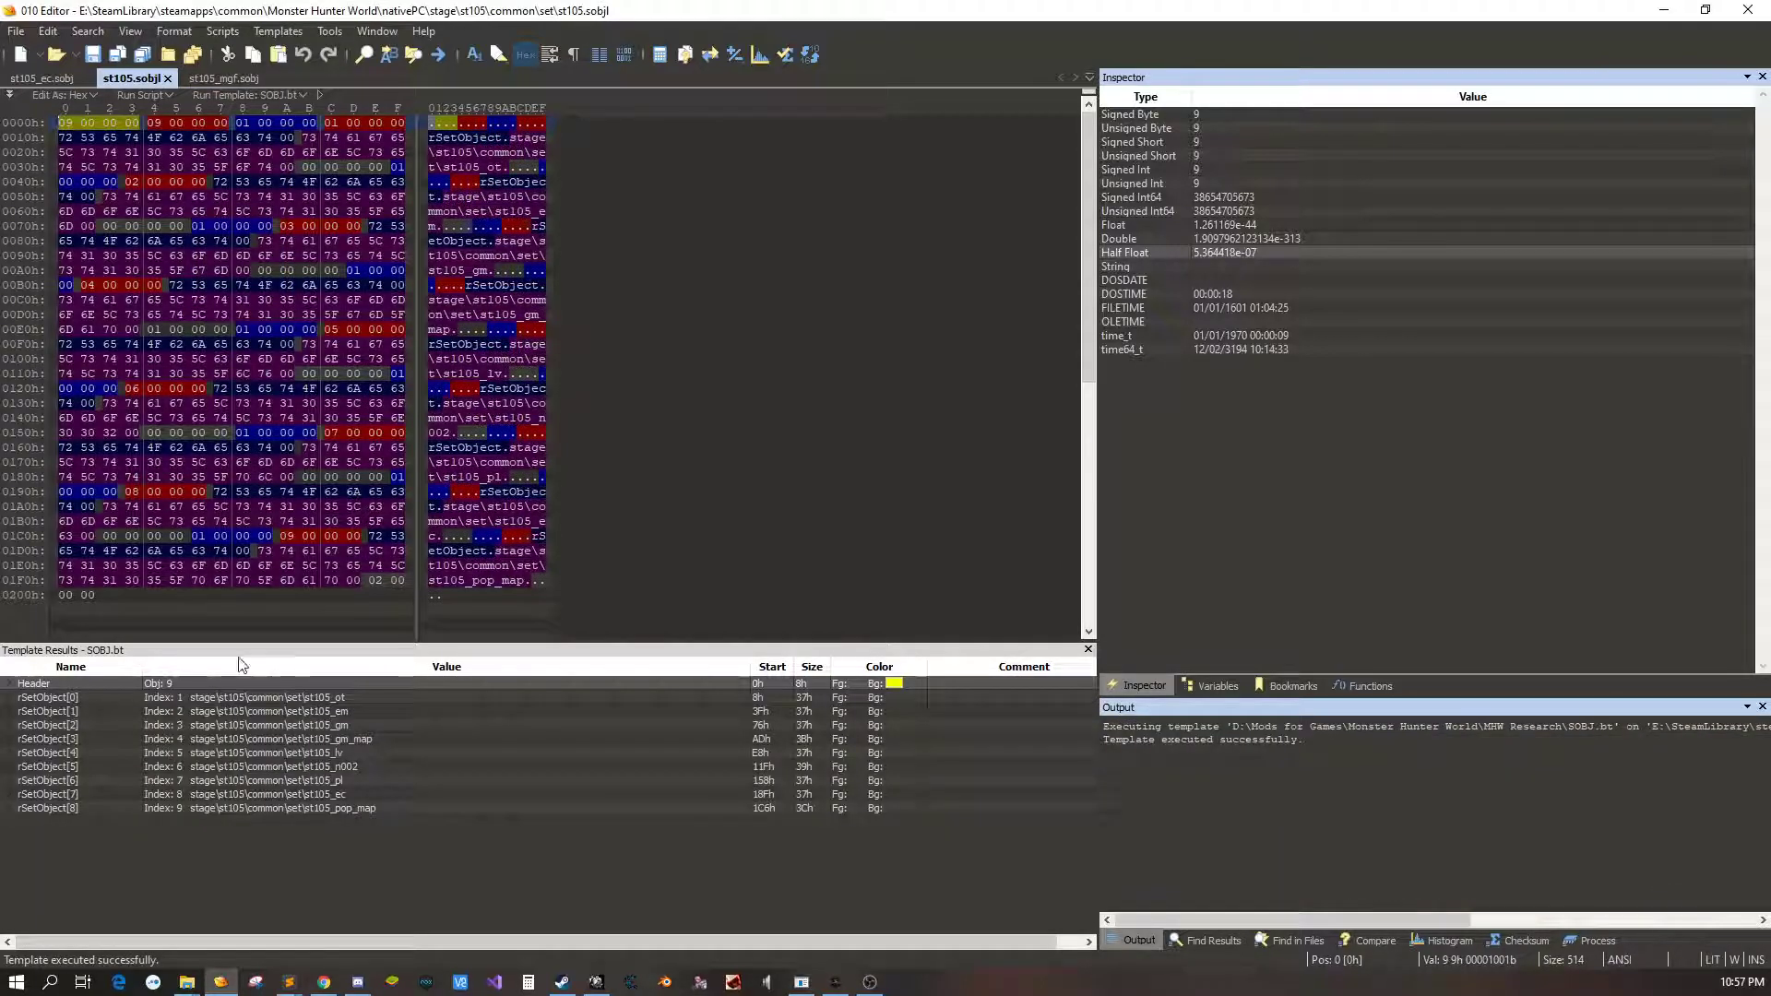
double_click(37, 686)
double_click(168, 714)
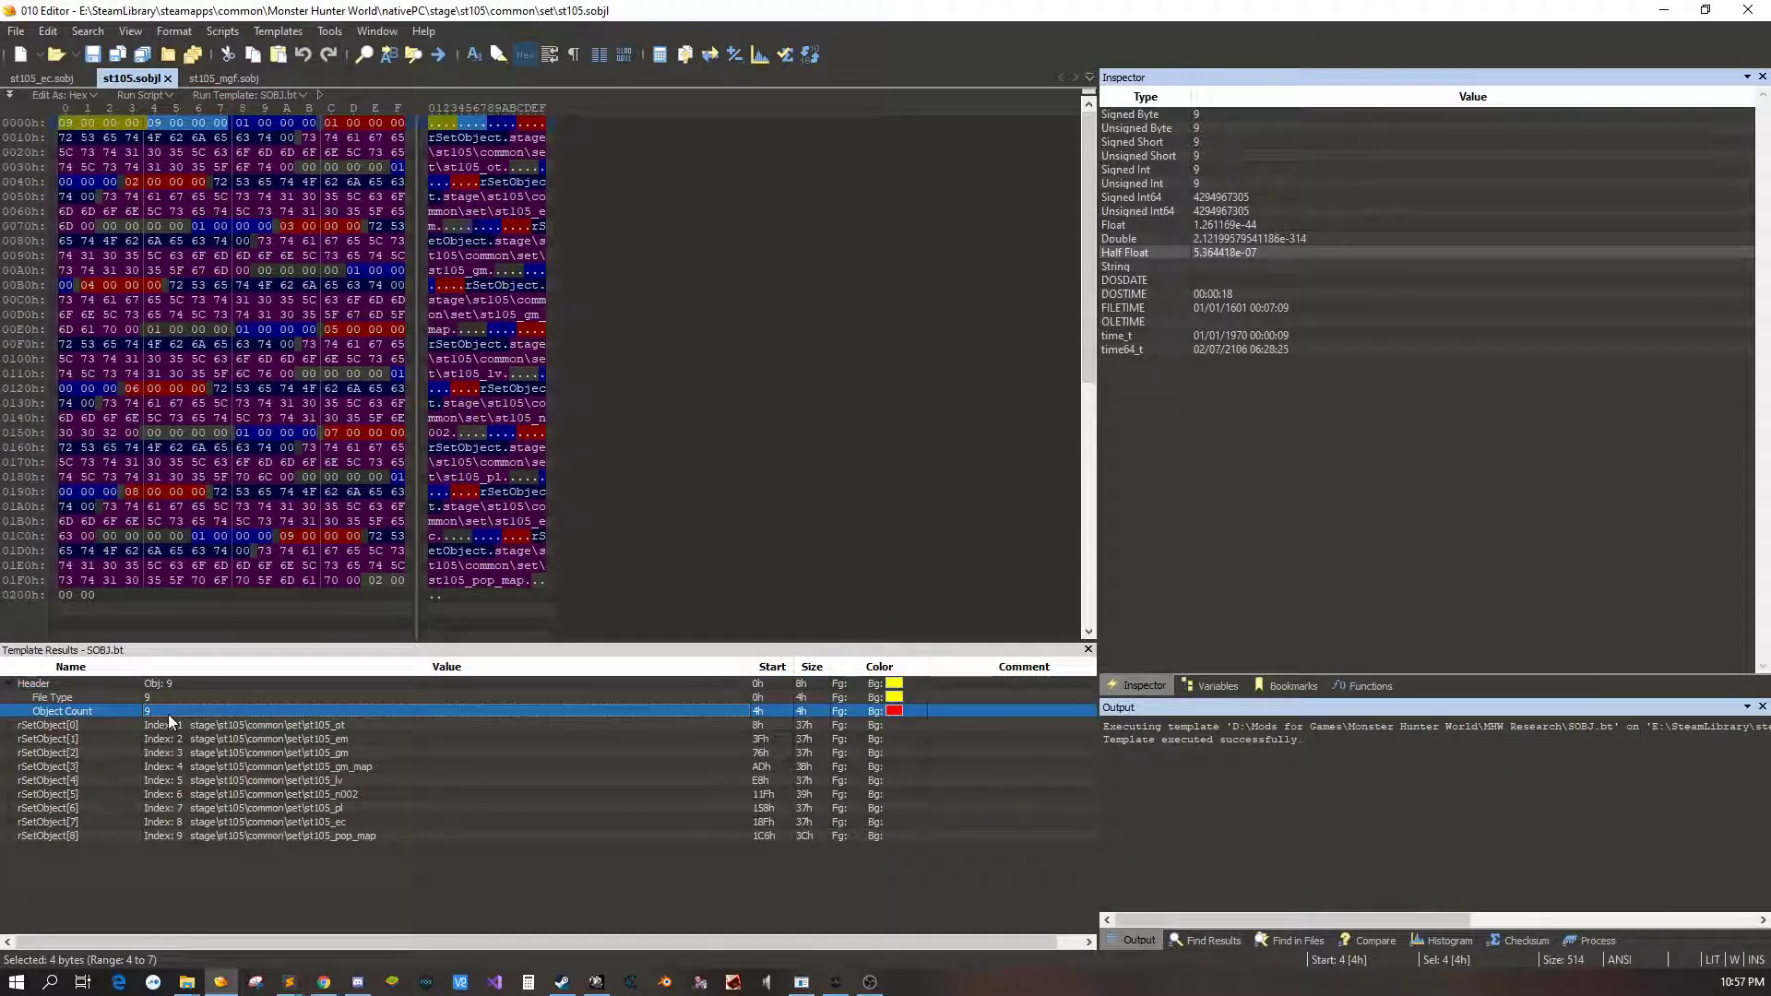
text(10)
click(220, 783)
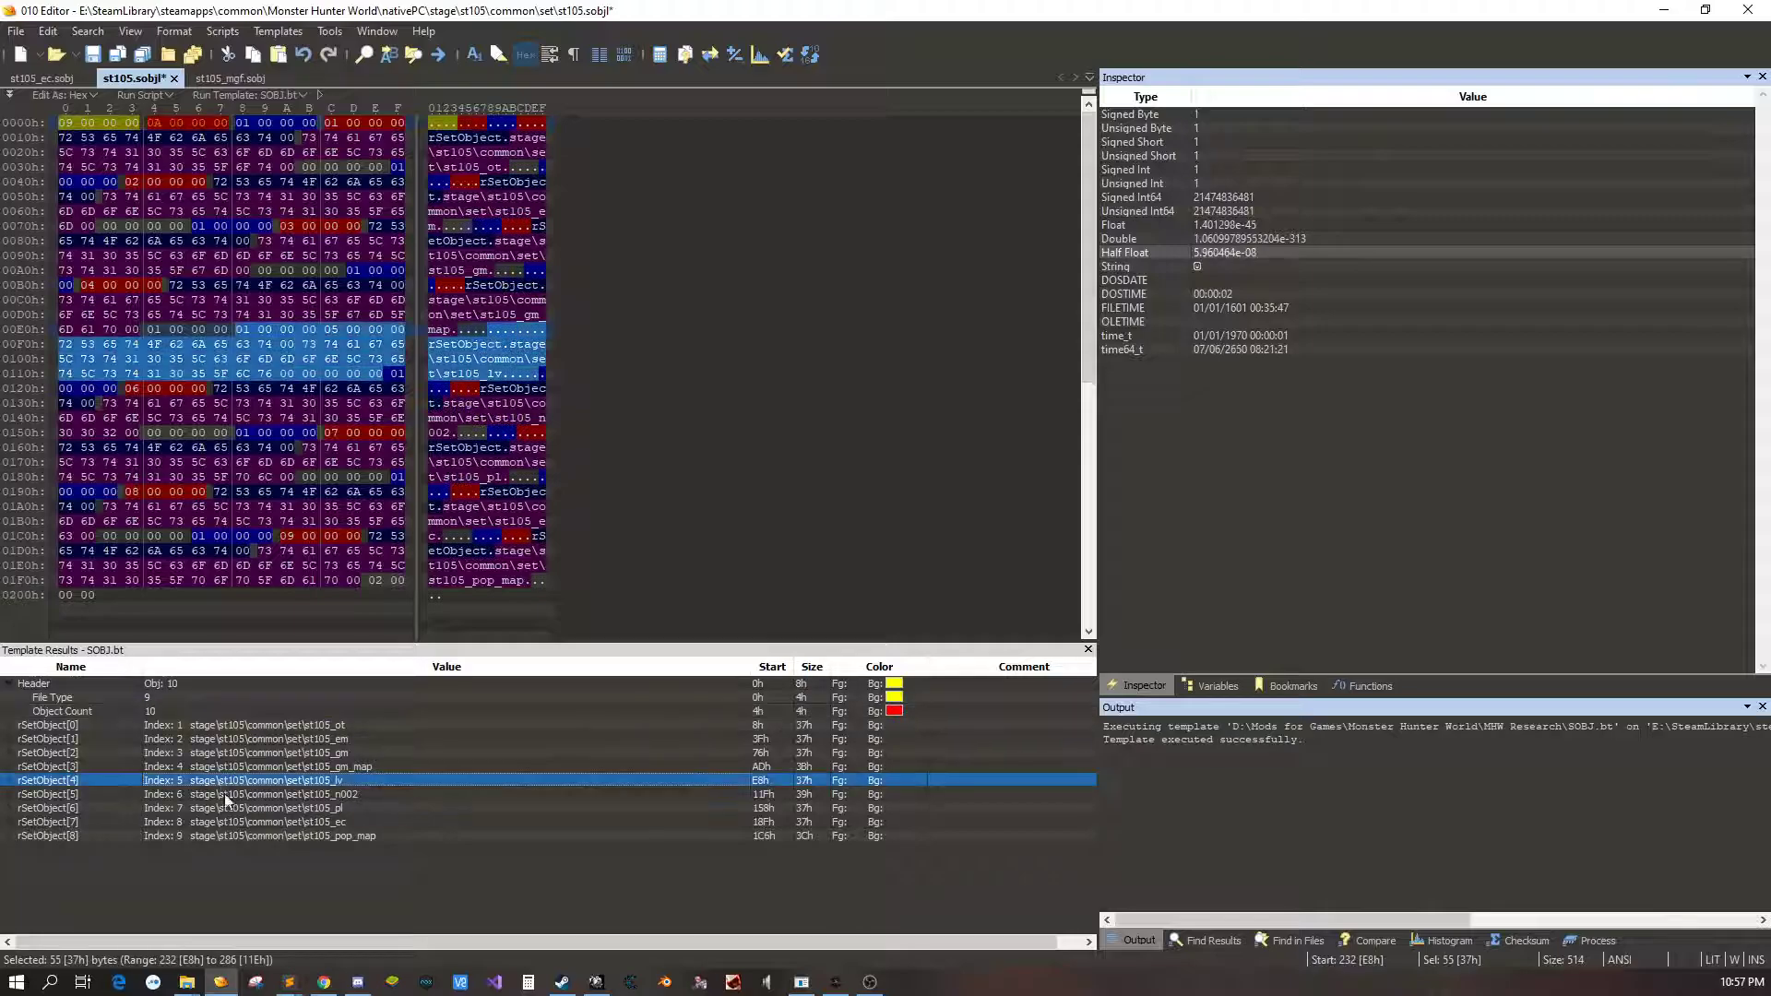
Copy the bytes of the last rSetObject entry, st105_pop_map, and paste them at the end of the file
click(247, 838)
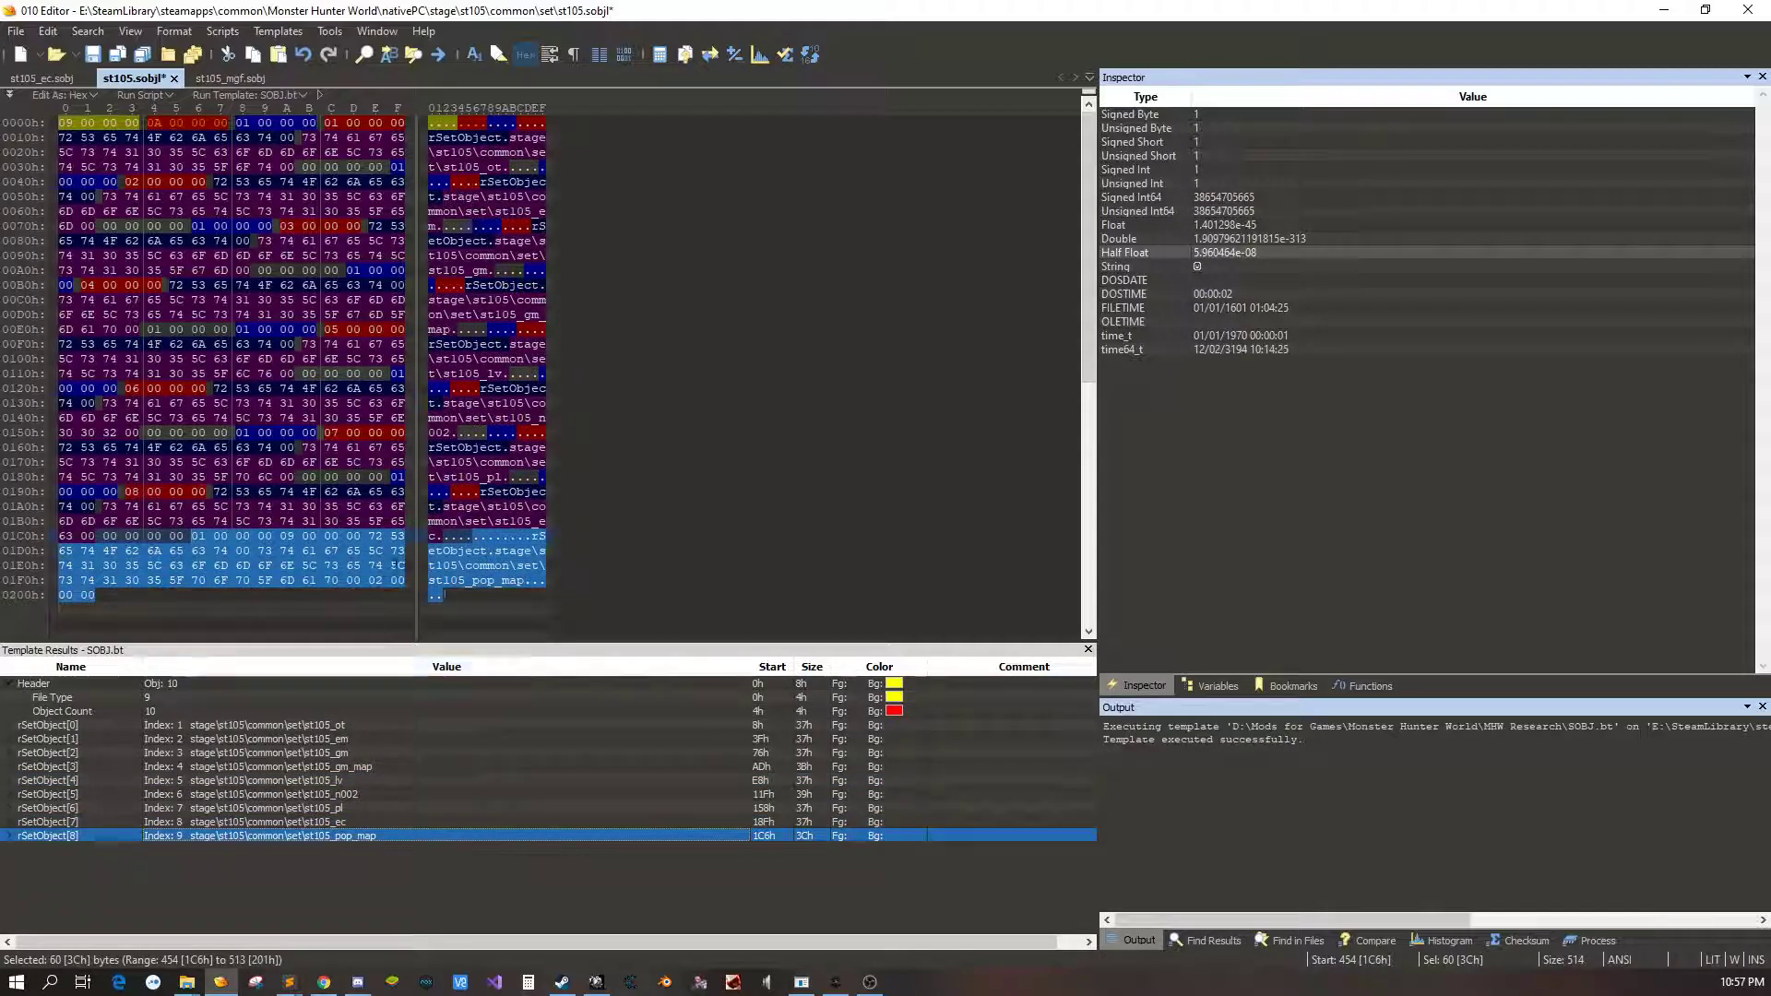
right_click(459, 575)
click(498, 658)
click(461, 609)
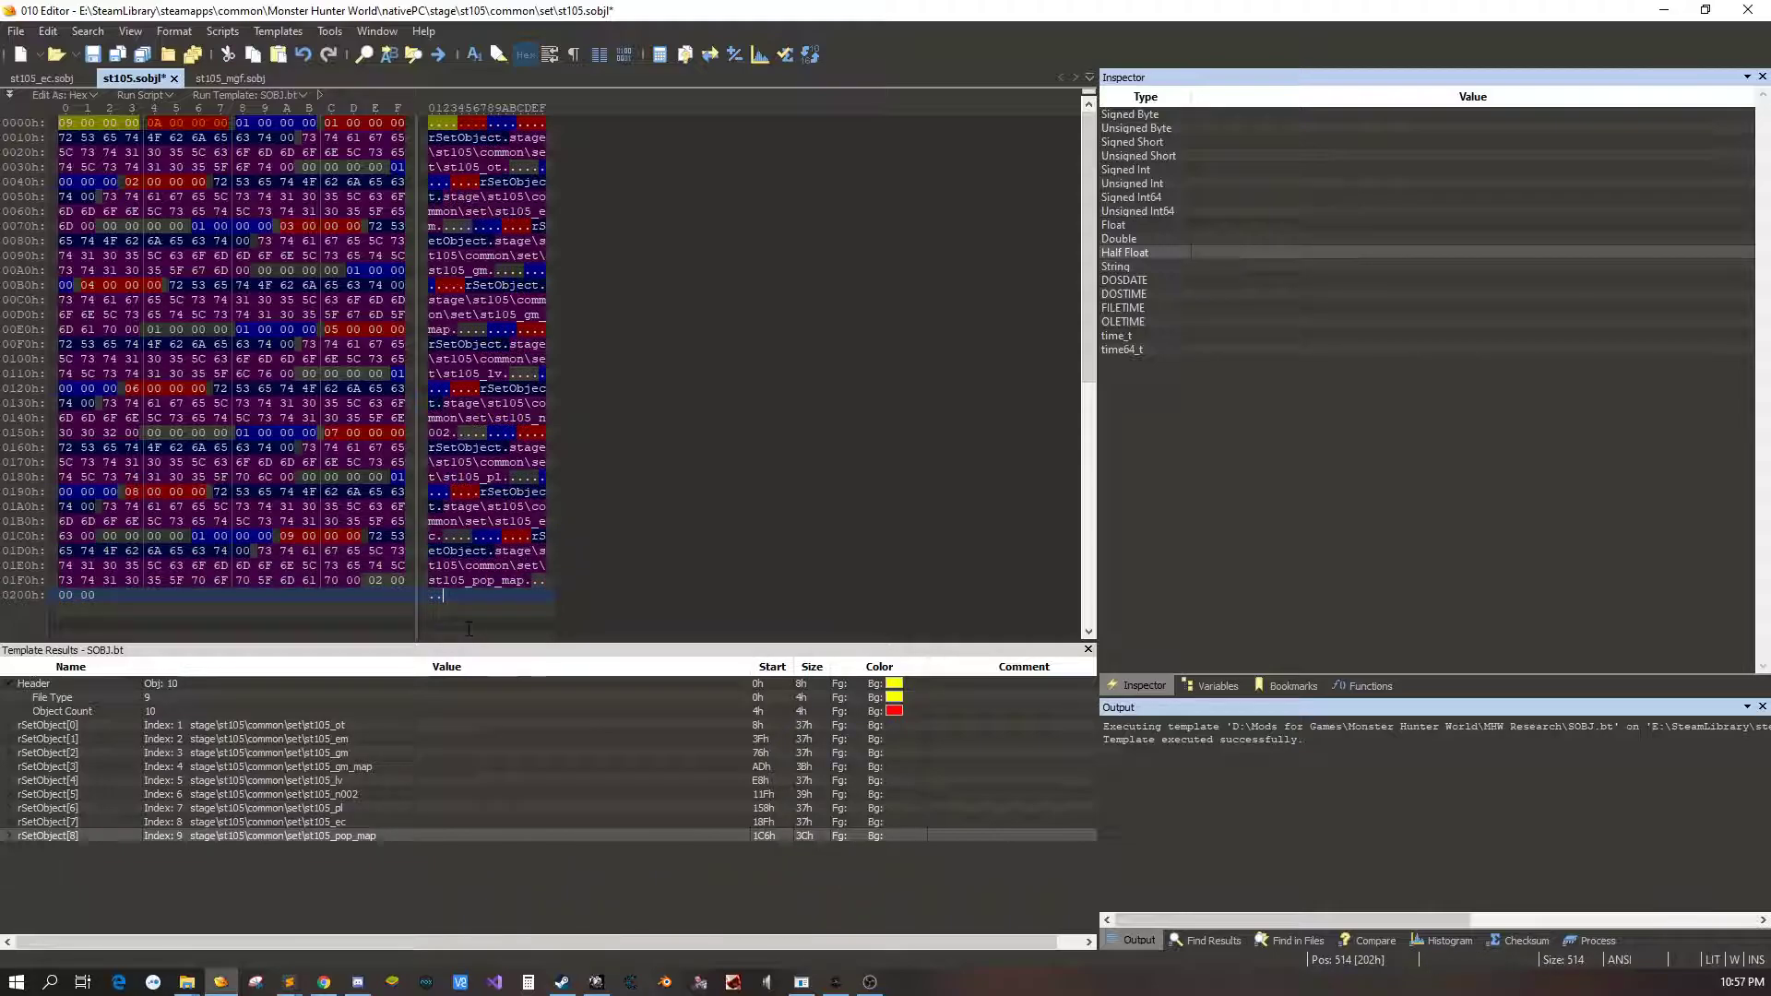
key(ctrl+v)
Replace pop_map with mgf in the pasted entry's path so it ends in st105_mgf, and rerun the template
click(462, 522)
drag(443, 477, 495, 477)
text(m)
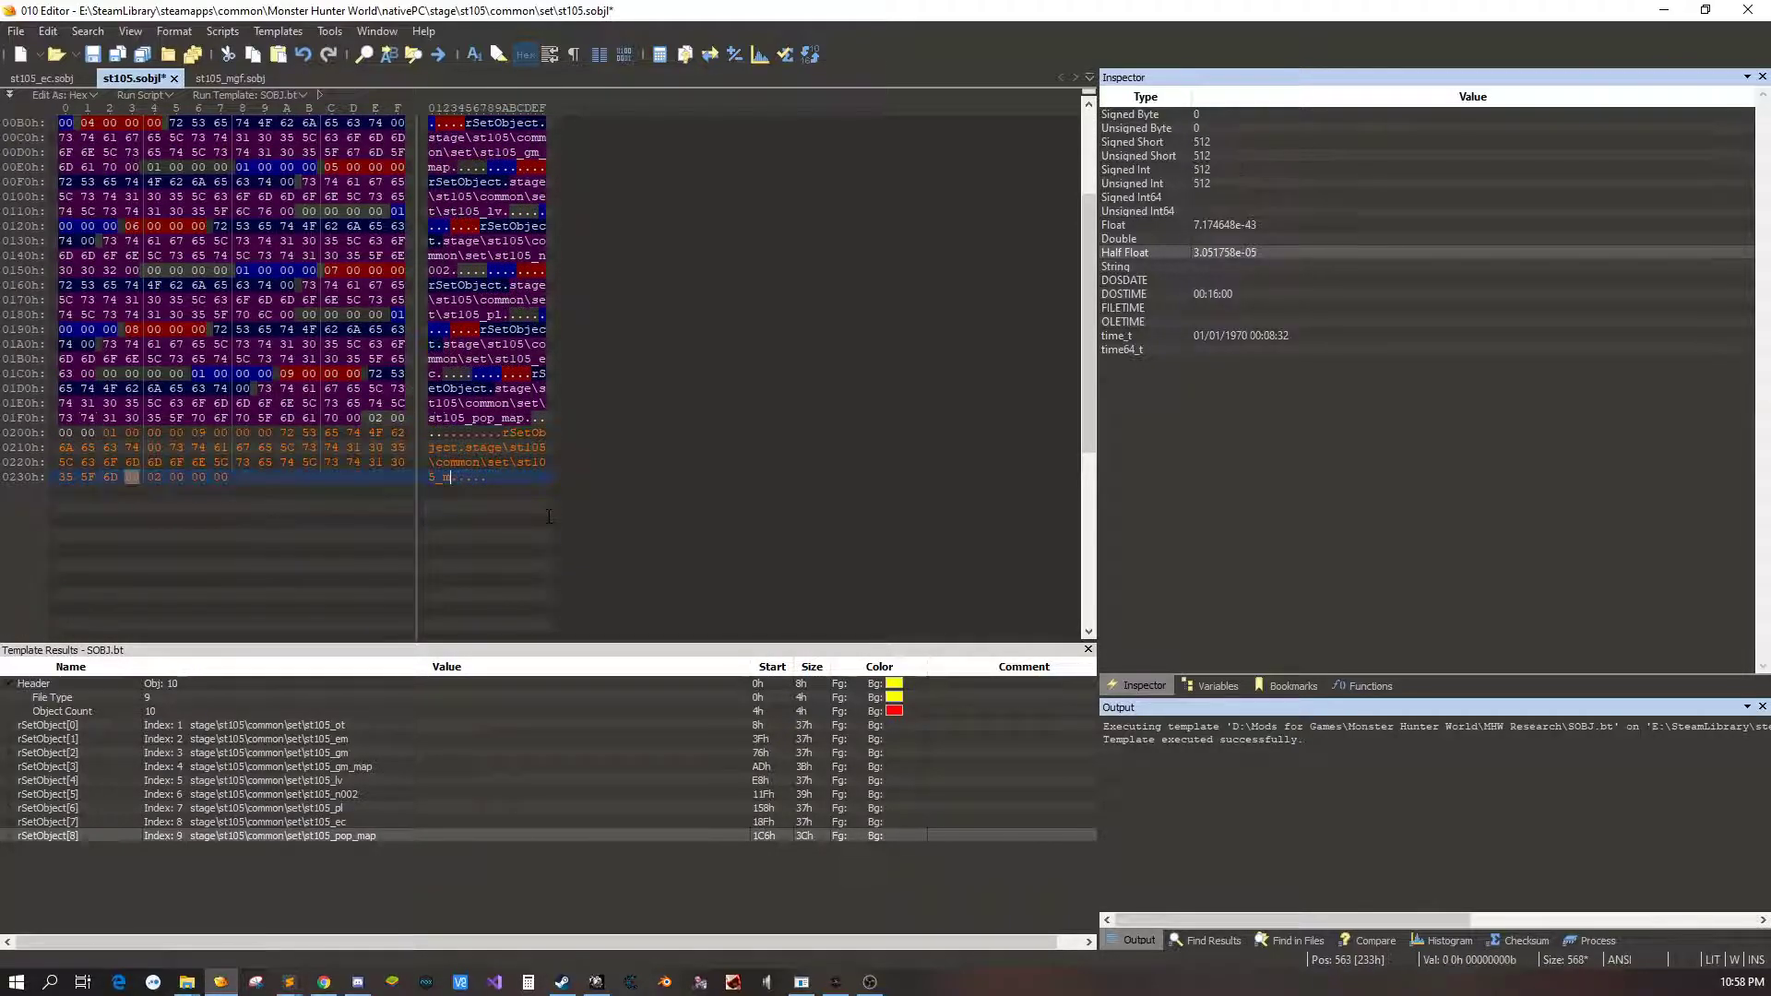
text(gf)
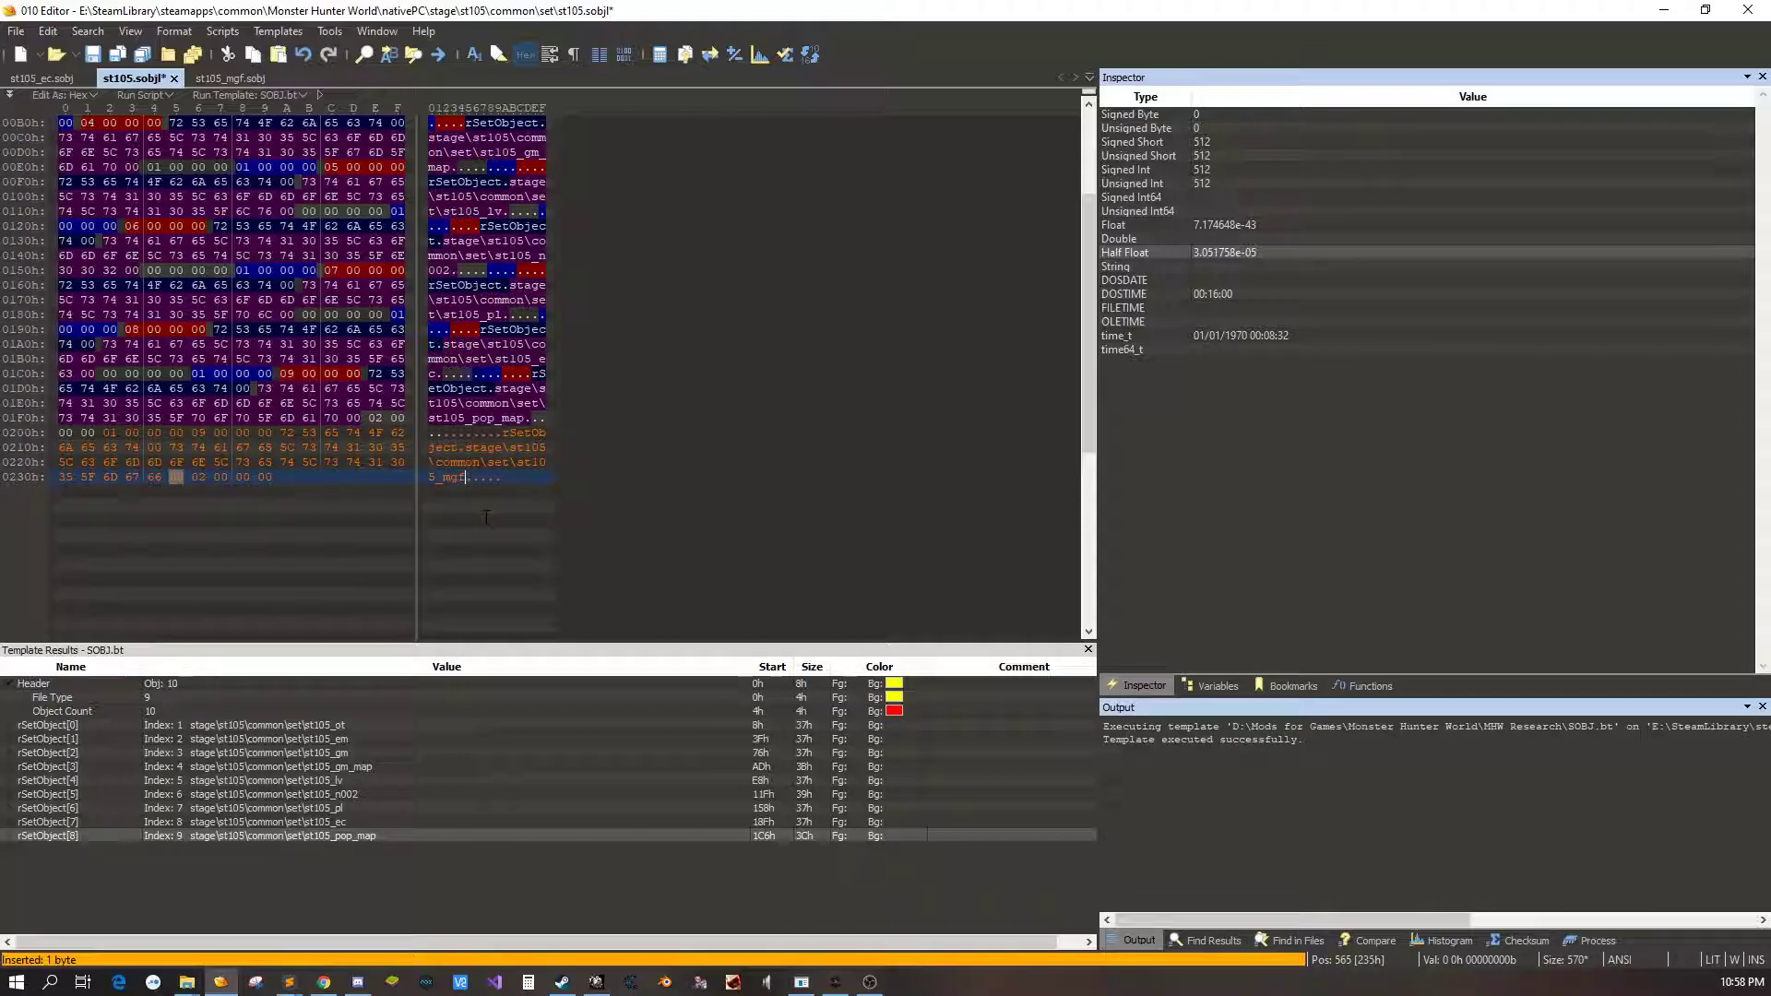
click(485, 517)
key(F5)
Insert two 00 bytes near the end of the st105_mgf entry and rerun the template
click(229, 479)
text(00 )
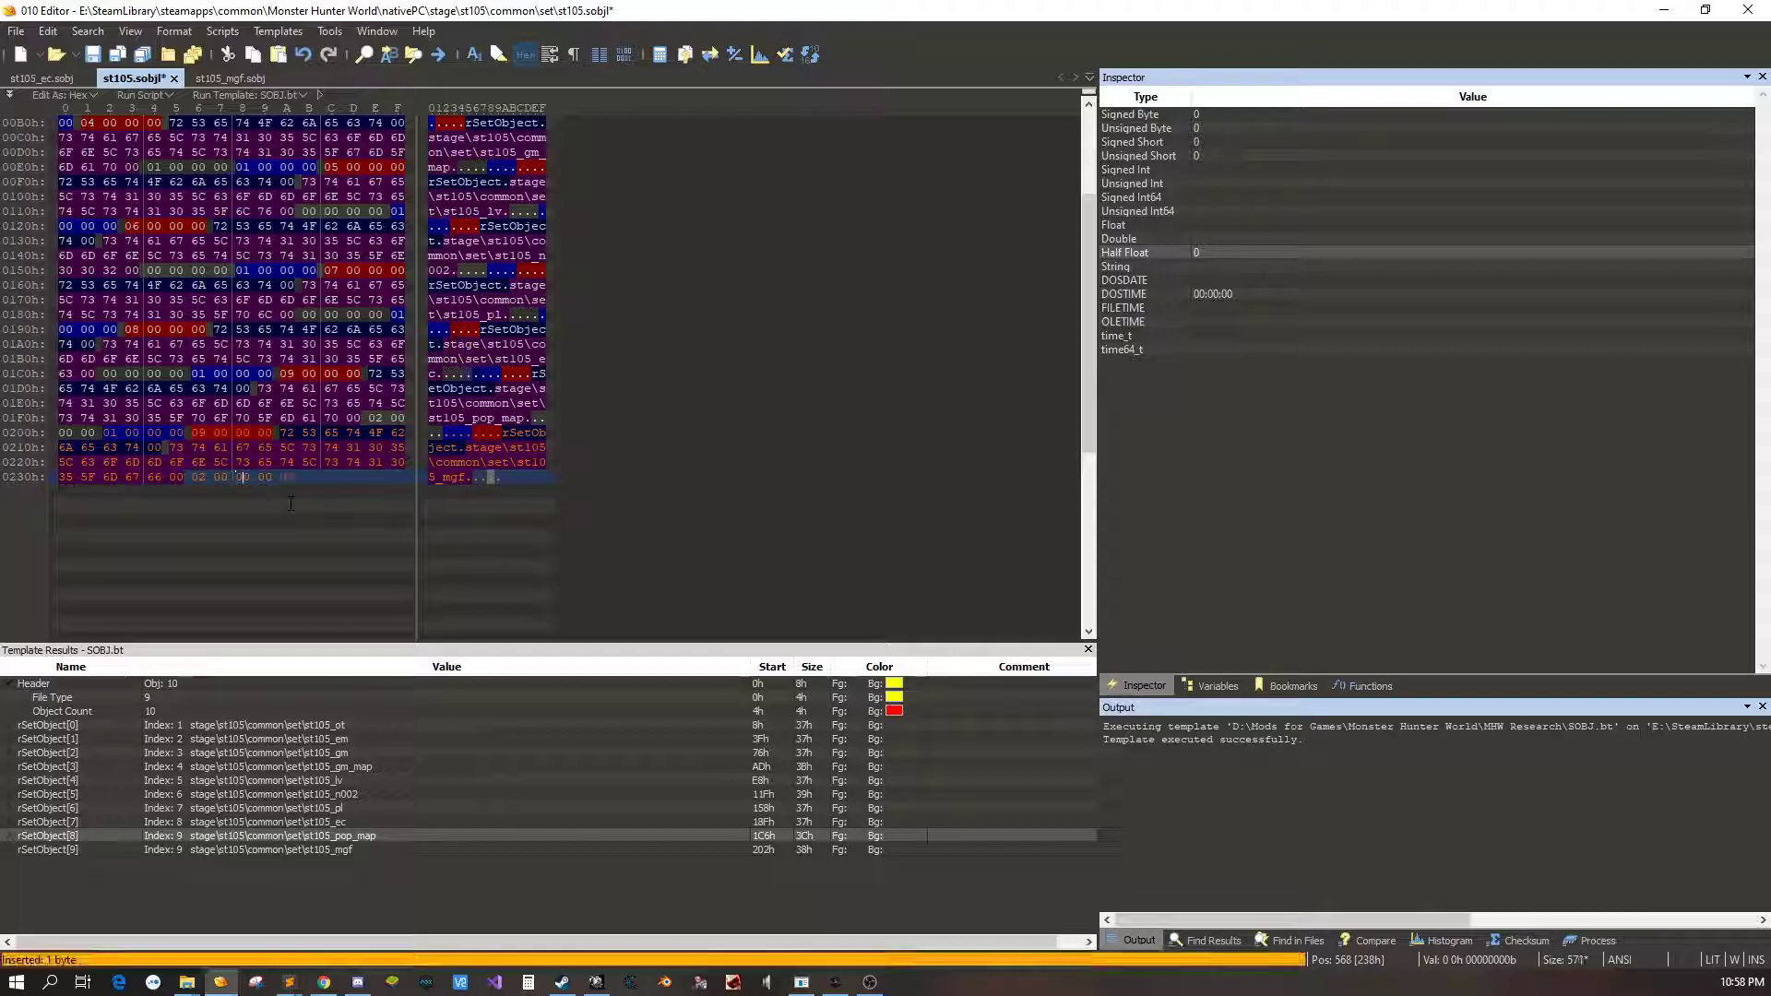
text(00)
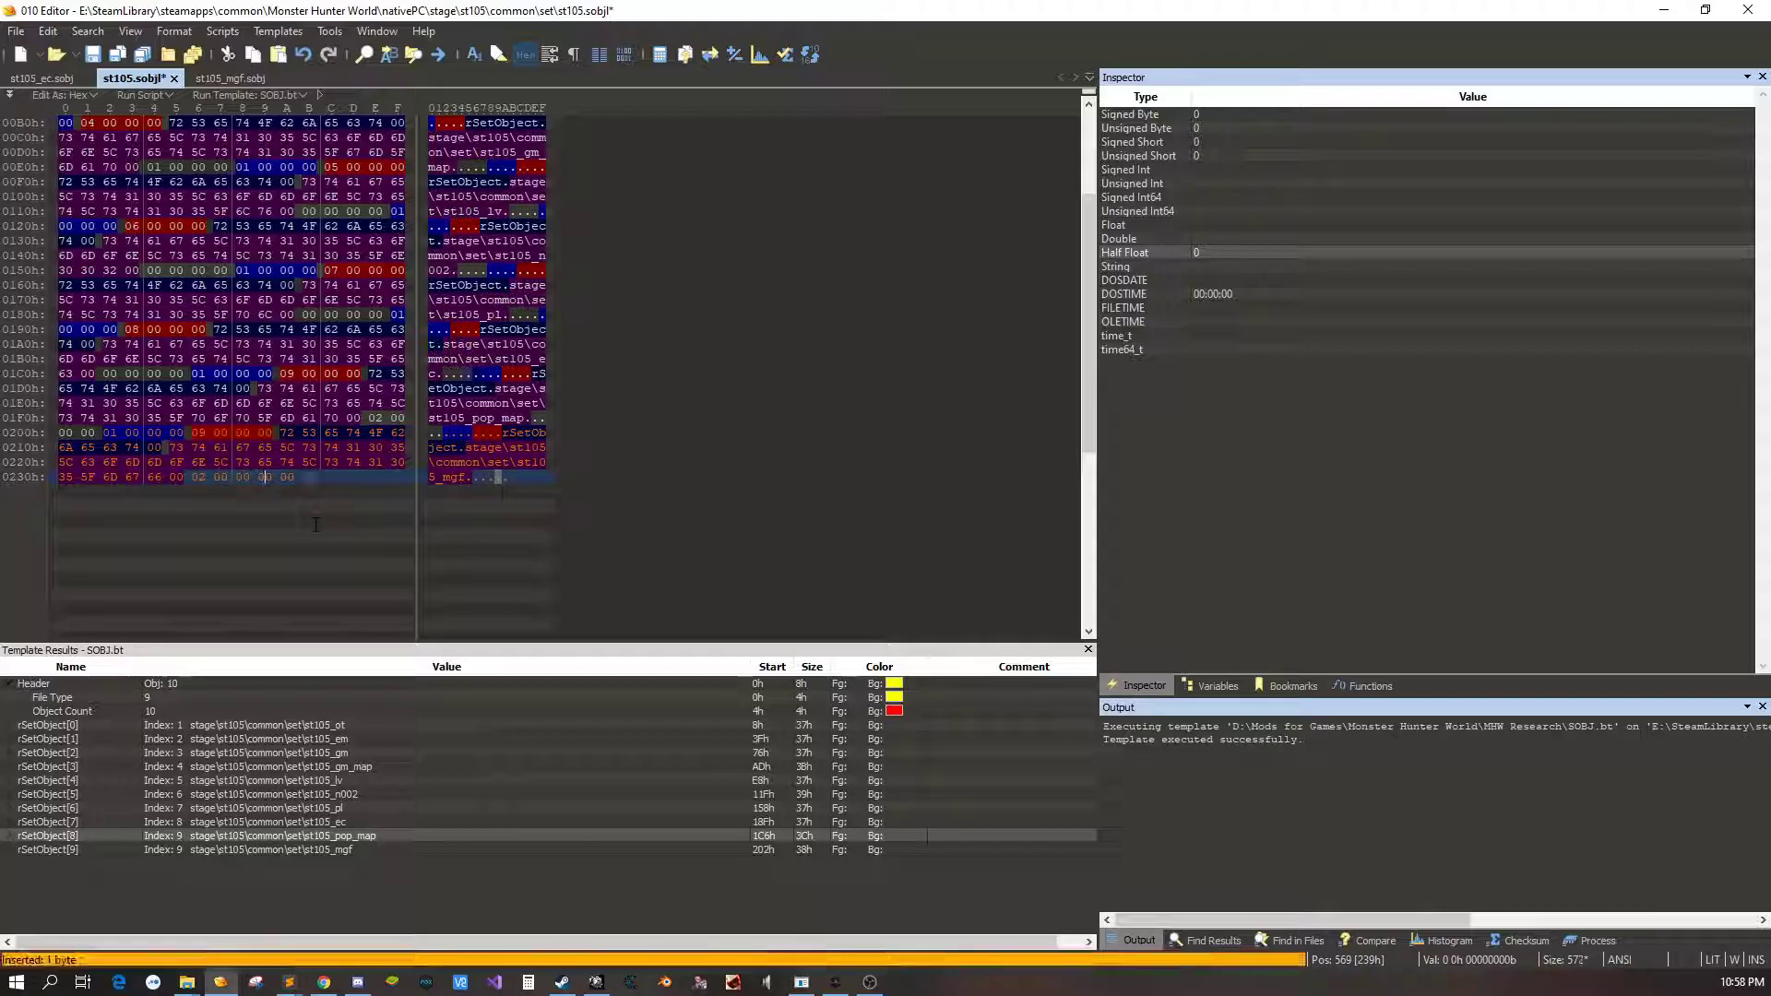
key(F5)
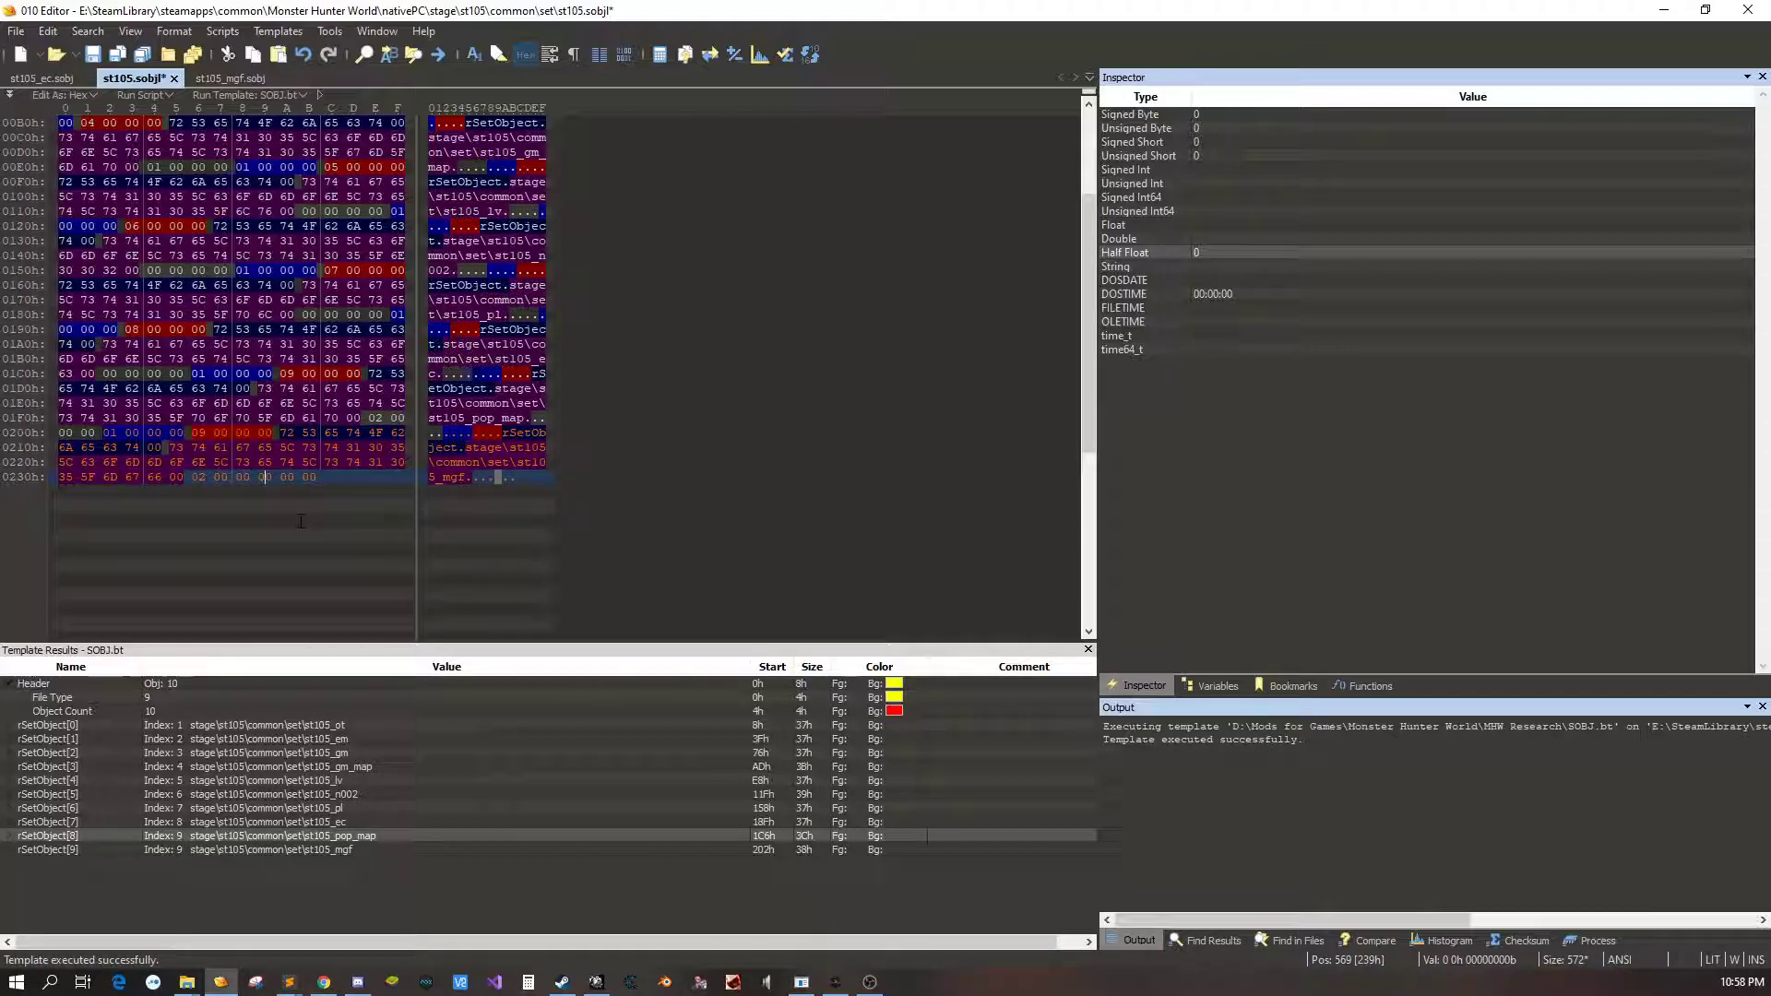
Delete the 02 byte after the st105_mgf path, rerun the template, and save st105.sobjl
drag(195, 477, 213, 477)
key(Delete)
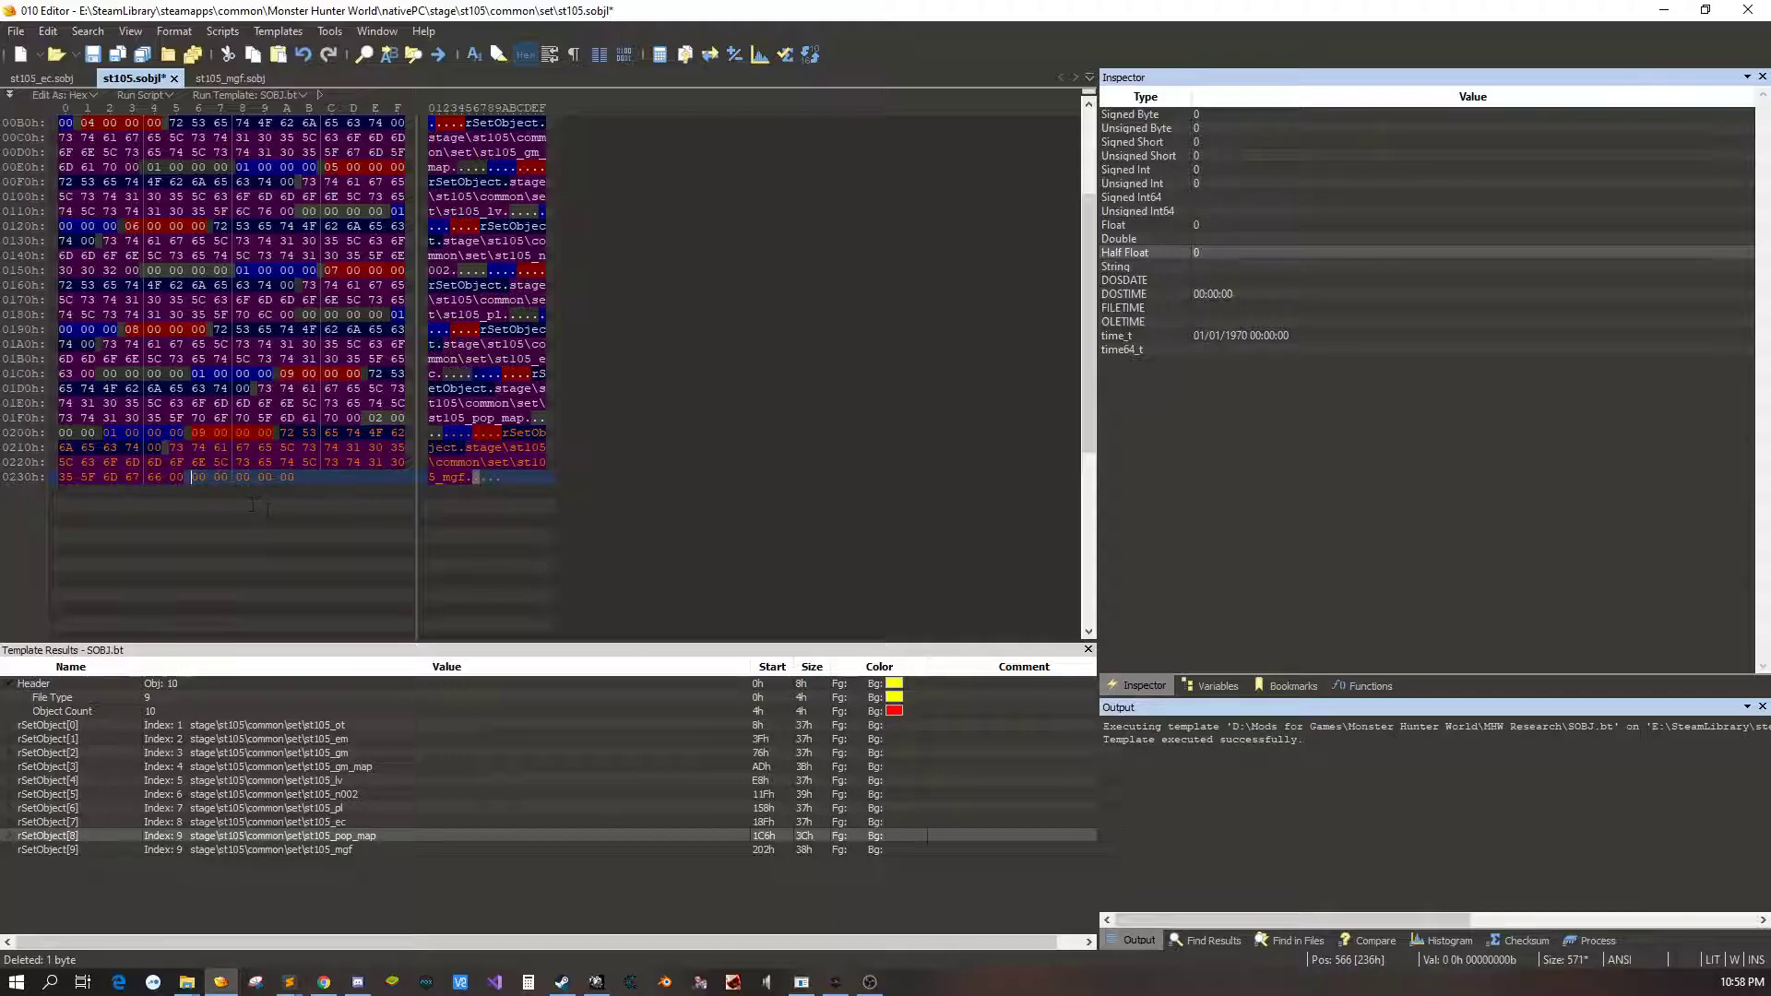
key(F5)
click(266, 532)
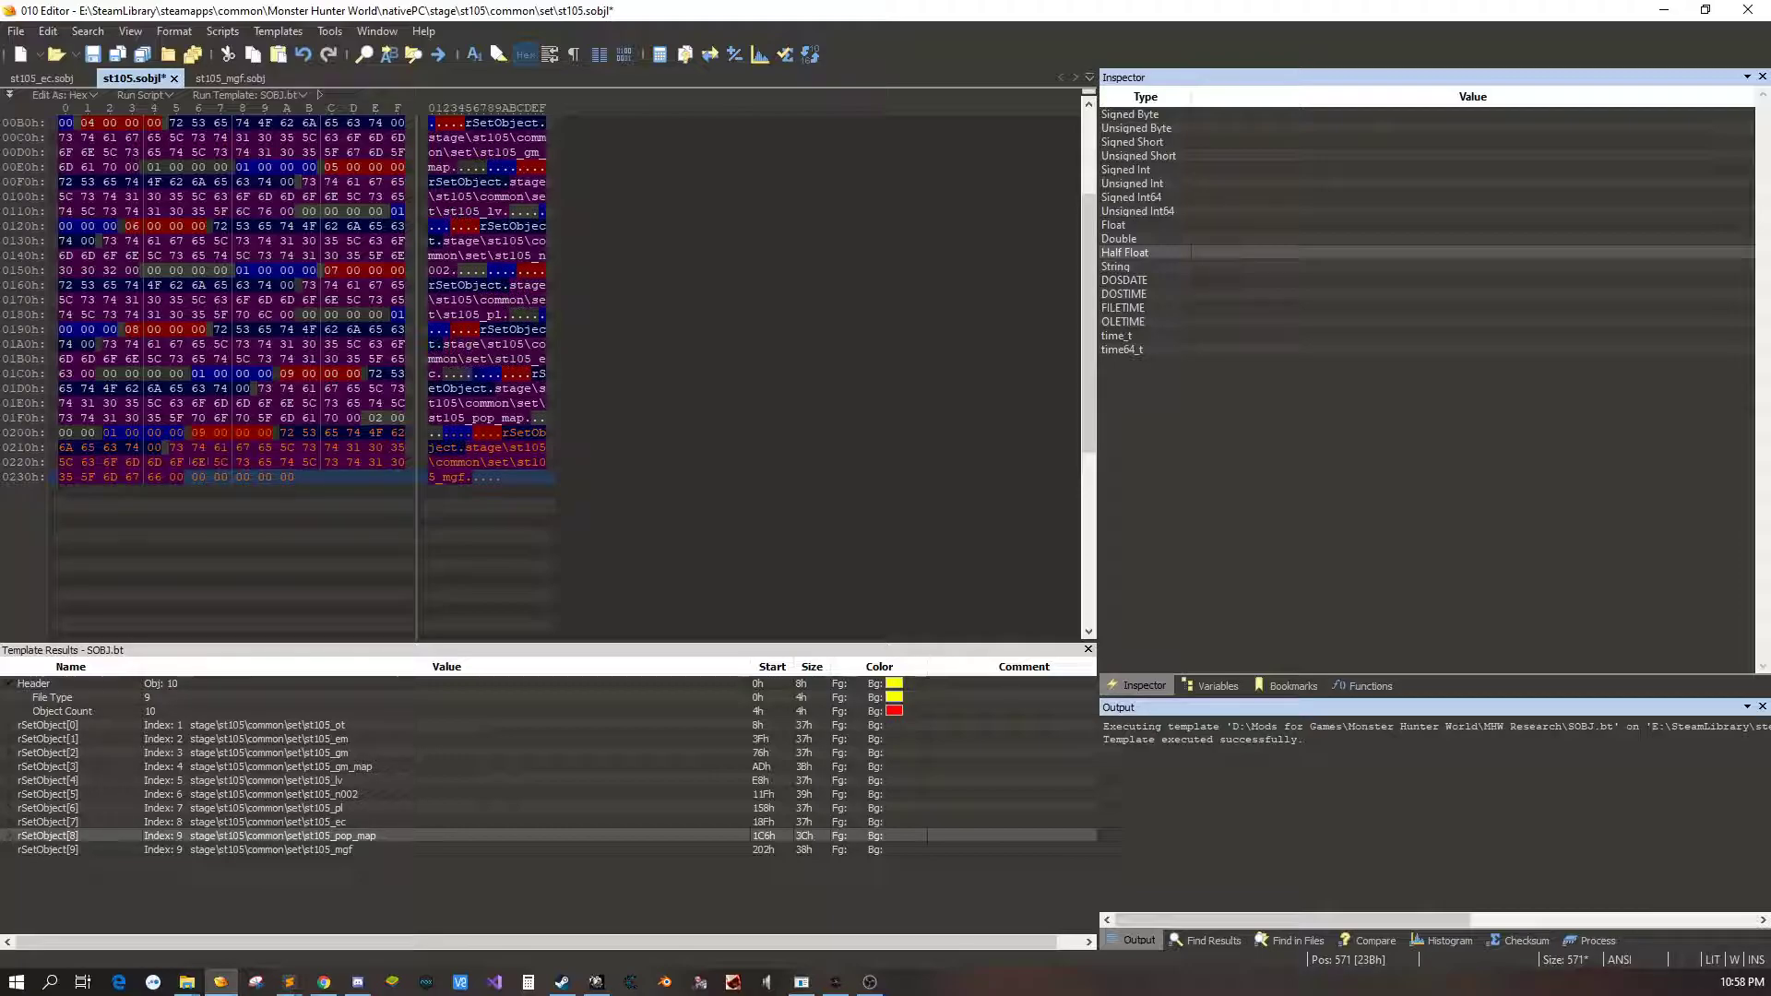
key(ctrl+s)
Run the SOBJ.bt template on st105_ec.sobj
click(213, 79)
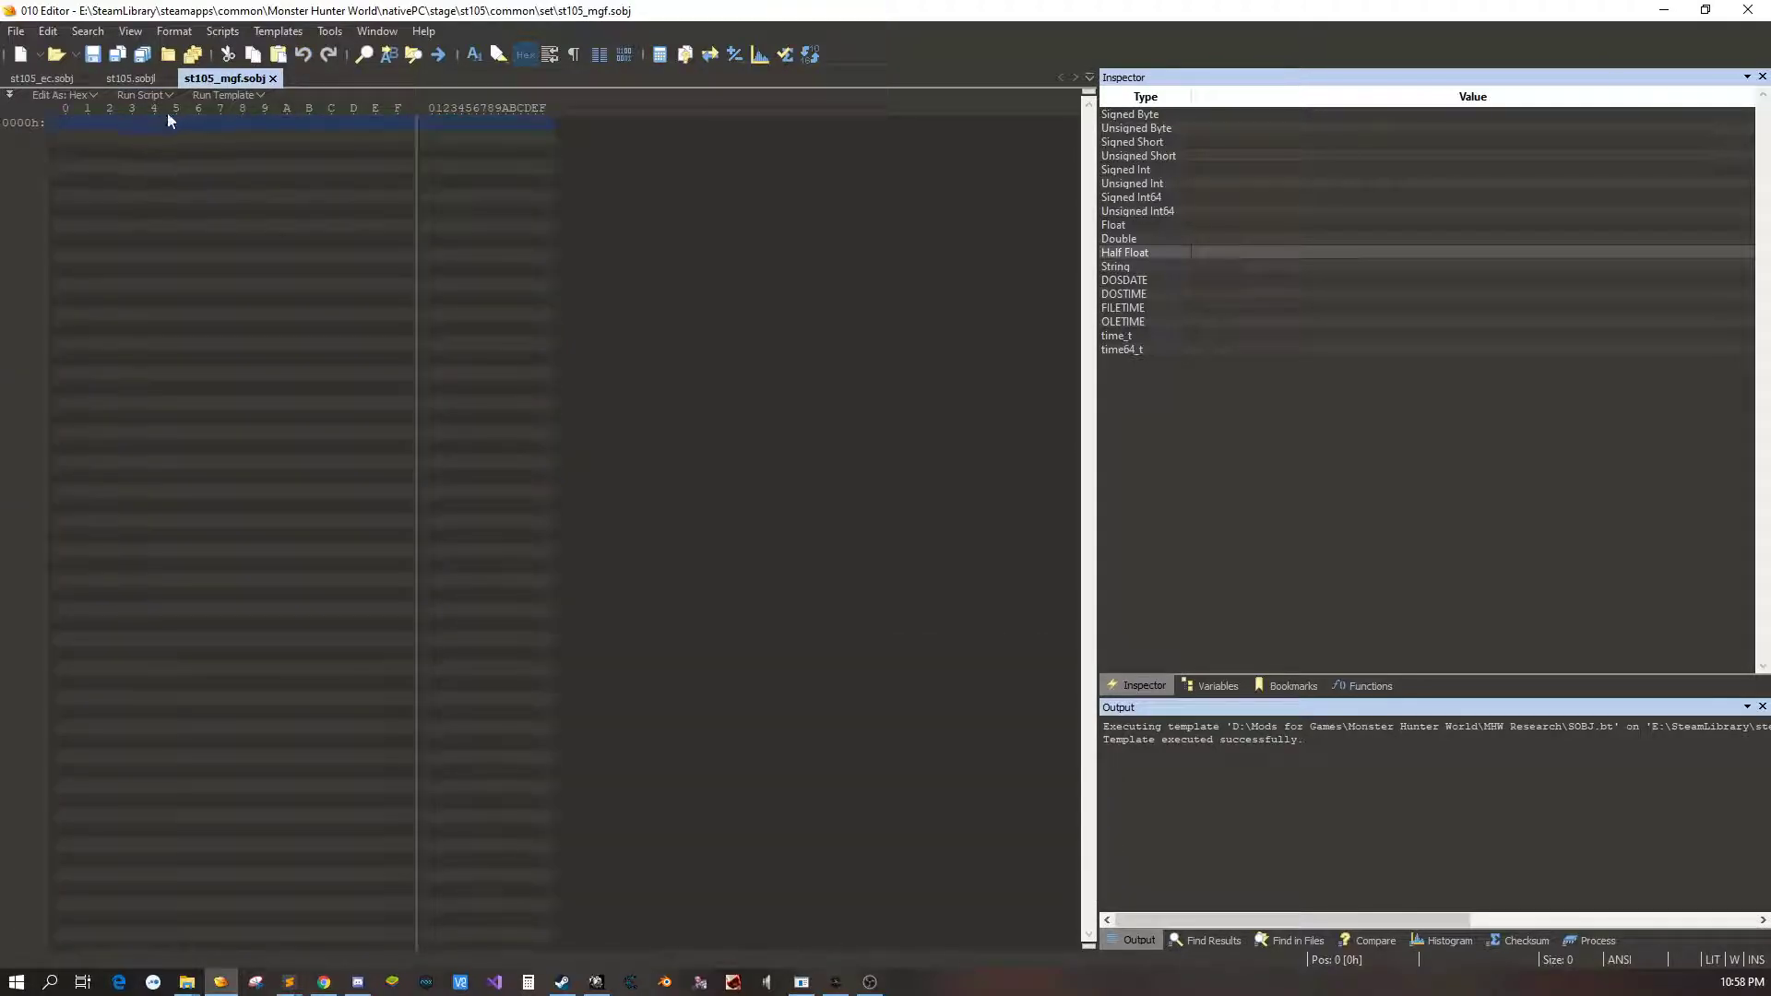
click(38, 79)
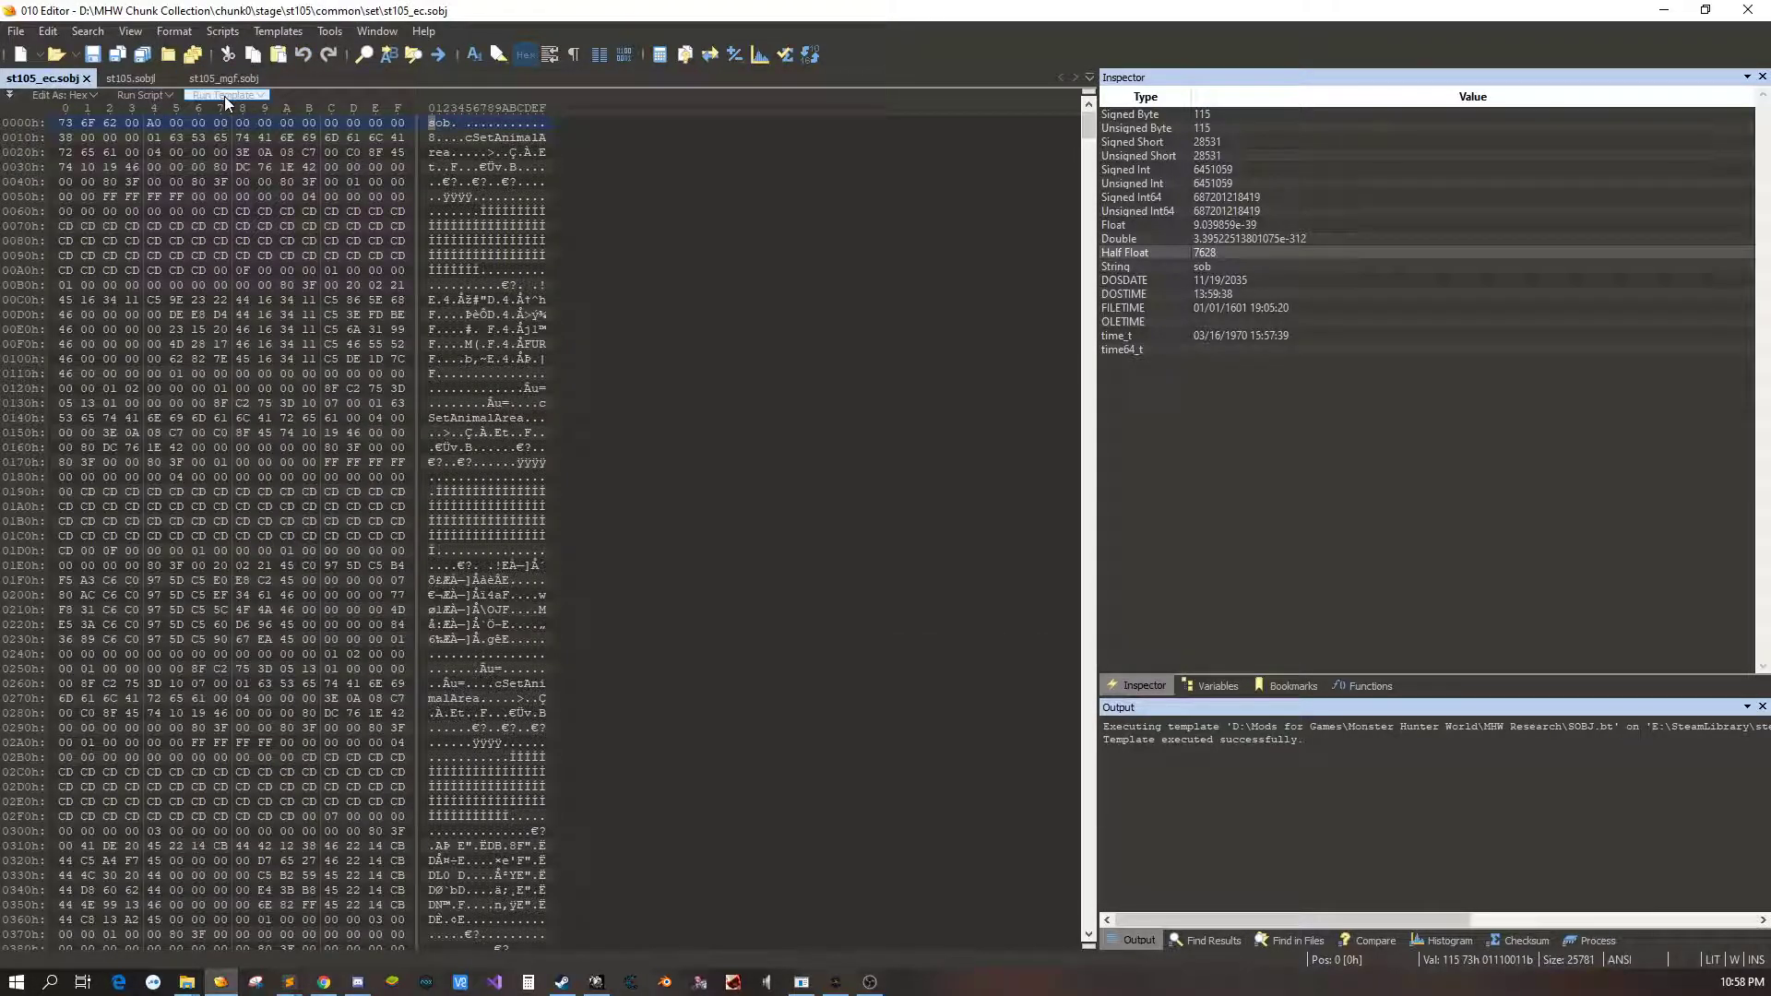
click(224, 96)
click(252, 204)
Go through the st105_ec.sobj object entries to the last cSetFishArea, expand its data, and examine the fish configurations
click(168, 769)
key(Down)
key(Down)
key(Down)
key(Down)
key(Down)
key(Down)
key(Down)
key(Down)
key(Down)
key(Down)
key(Down)
key(Down)
key(Down)
key(Down)
key(Down)
key(Down)
key(Down)
key(Down)
key(Down)
key(Down)
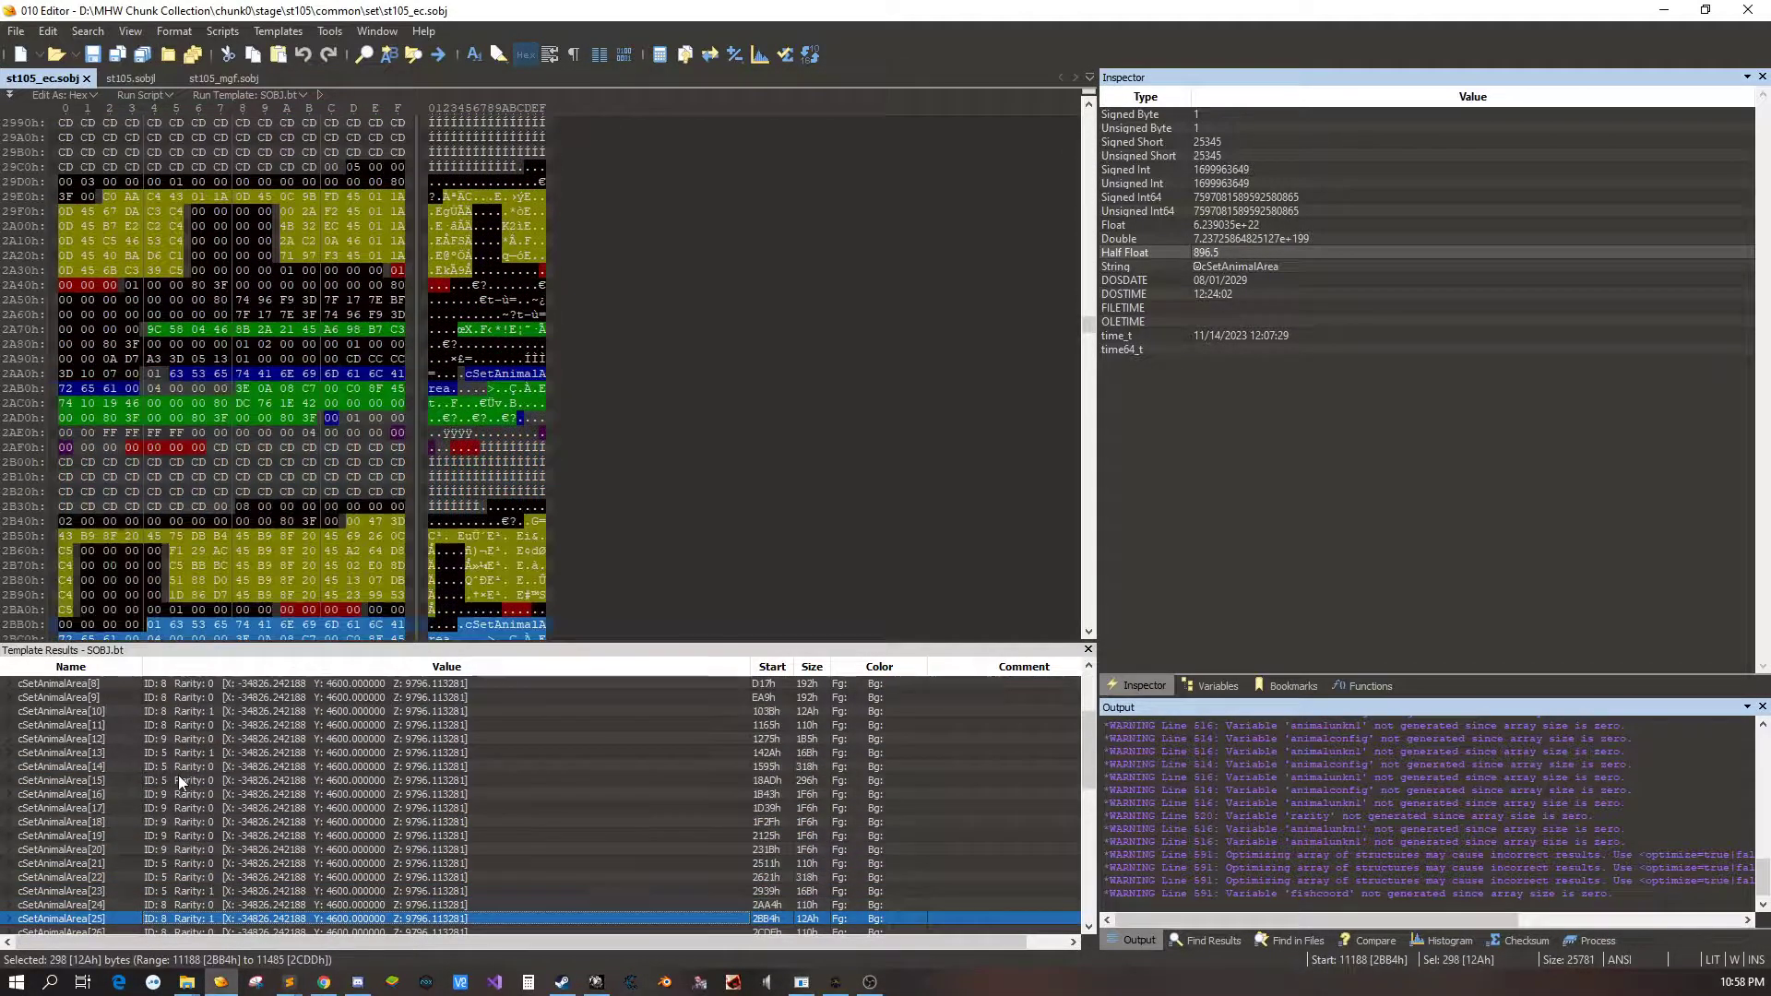
key(Down)
key(Down)
key(Down)
key(Down)
key(Down)
key(Down)
key(Down)
key(Down)
key(Down)
key(Down)
key(Down)
key(Down)
key(Down)
key(Down)
key(Down)
key(Down)
key(Down)
key(Down)
key(Down)
key(Down)
click(9, 928)
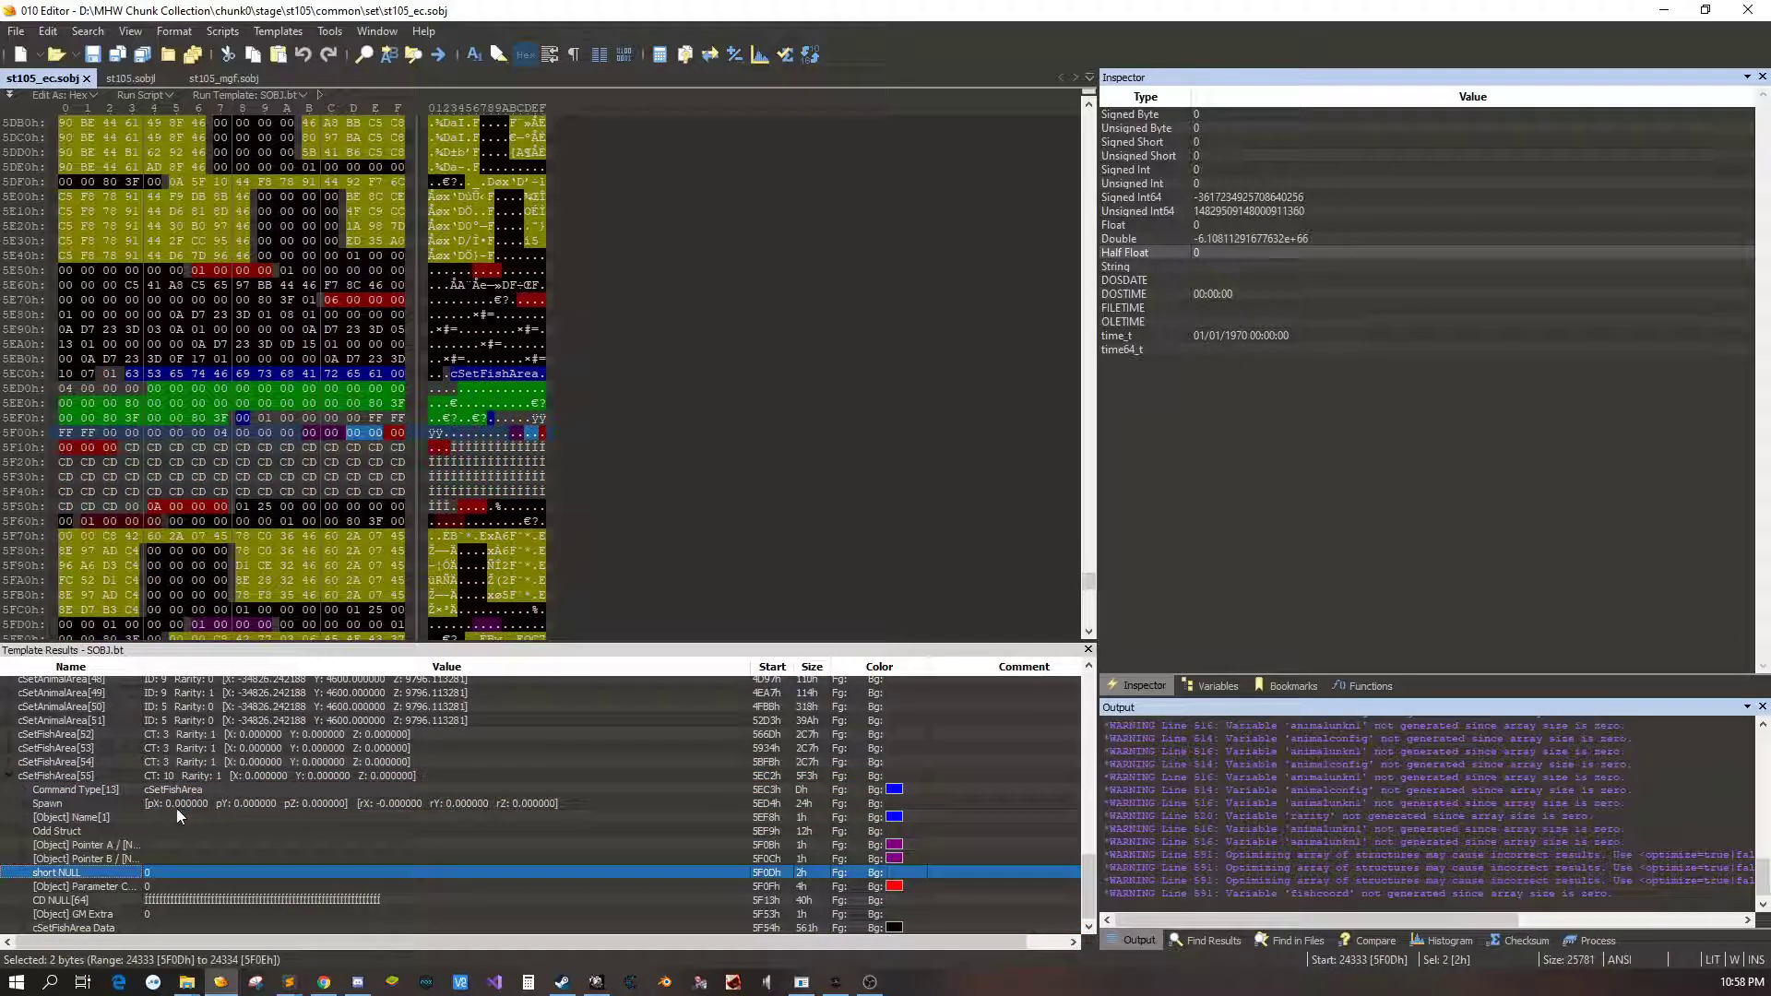
click(23, 927)
click(23, 927)
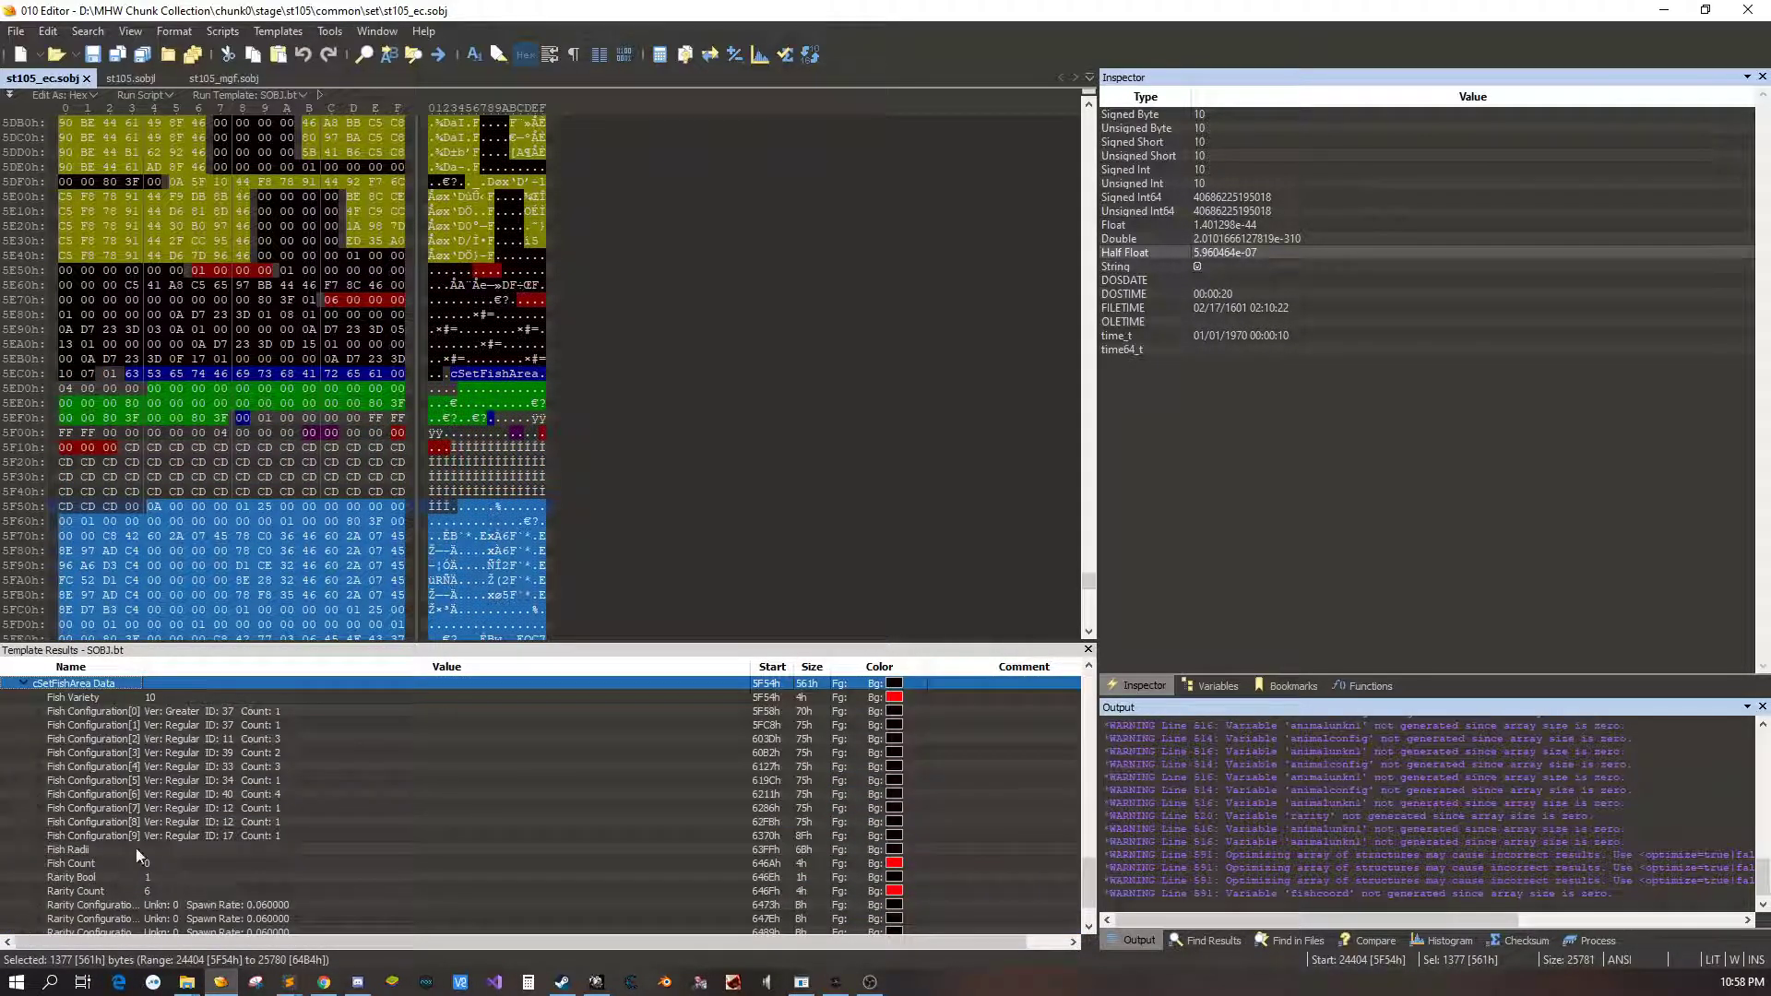
click(235, 842)
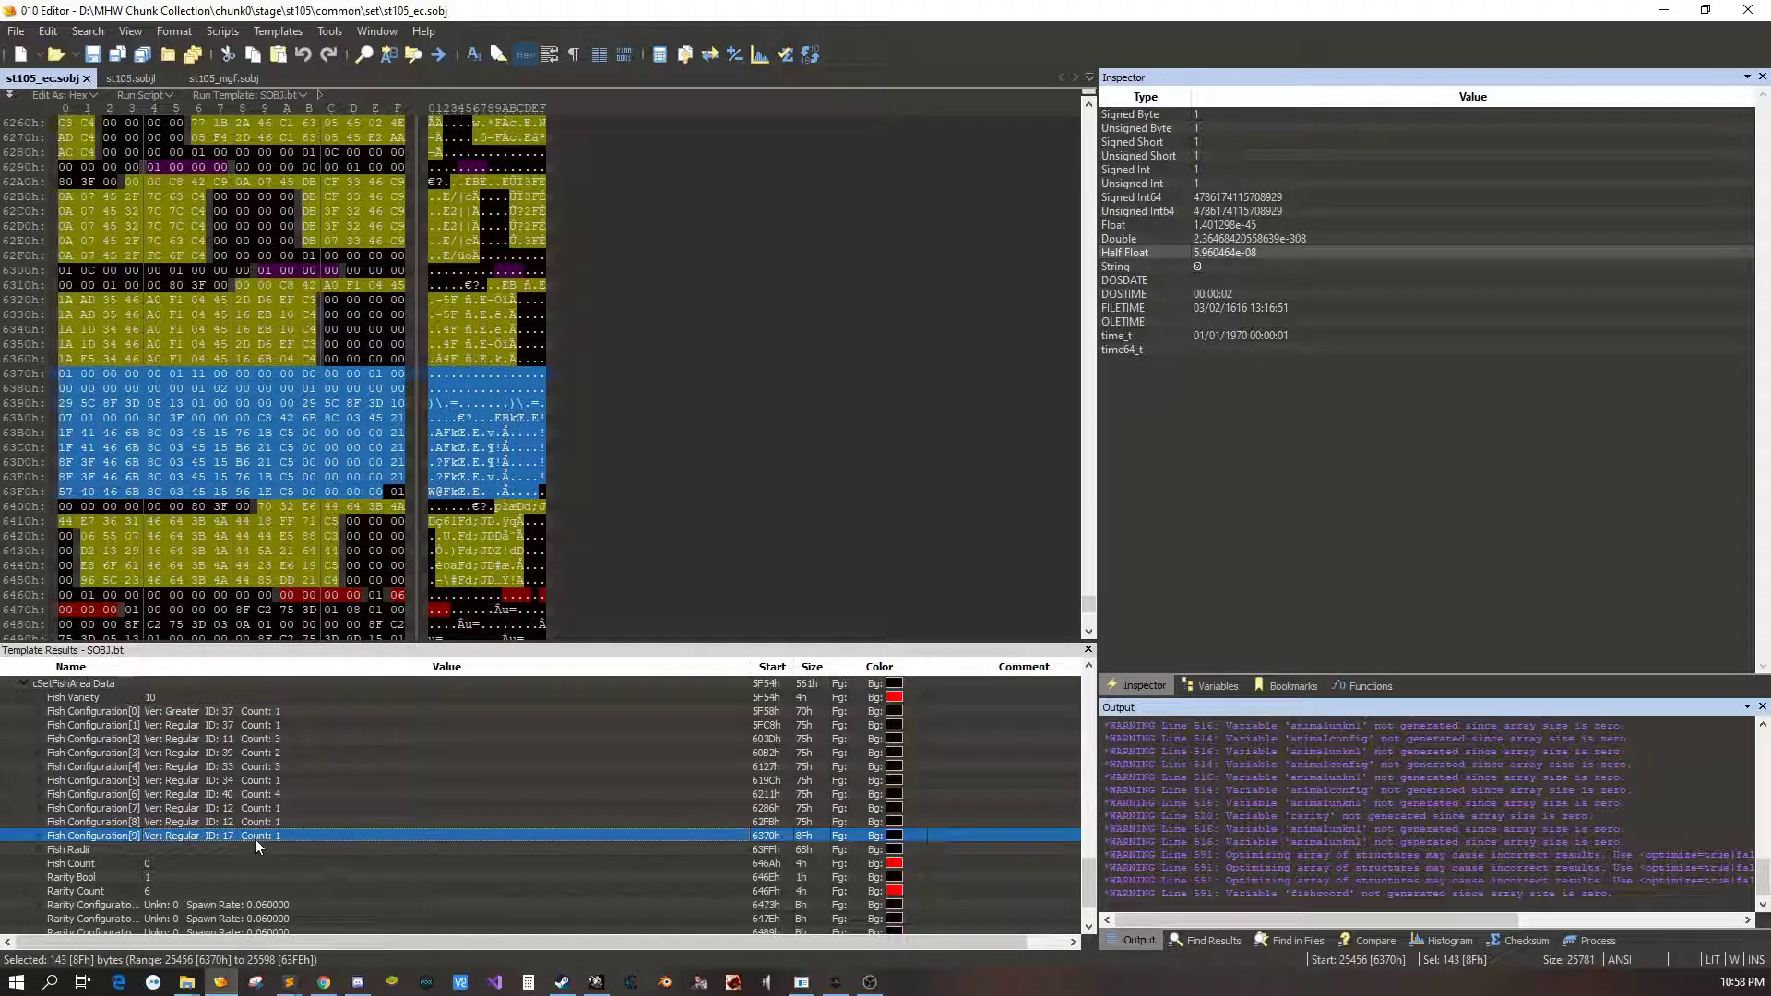
Look up critter ID 17 on the Endemic Critter IDs wiki page and compare it with the fish configurations
click(324, 981)
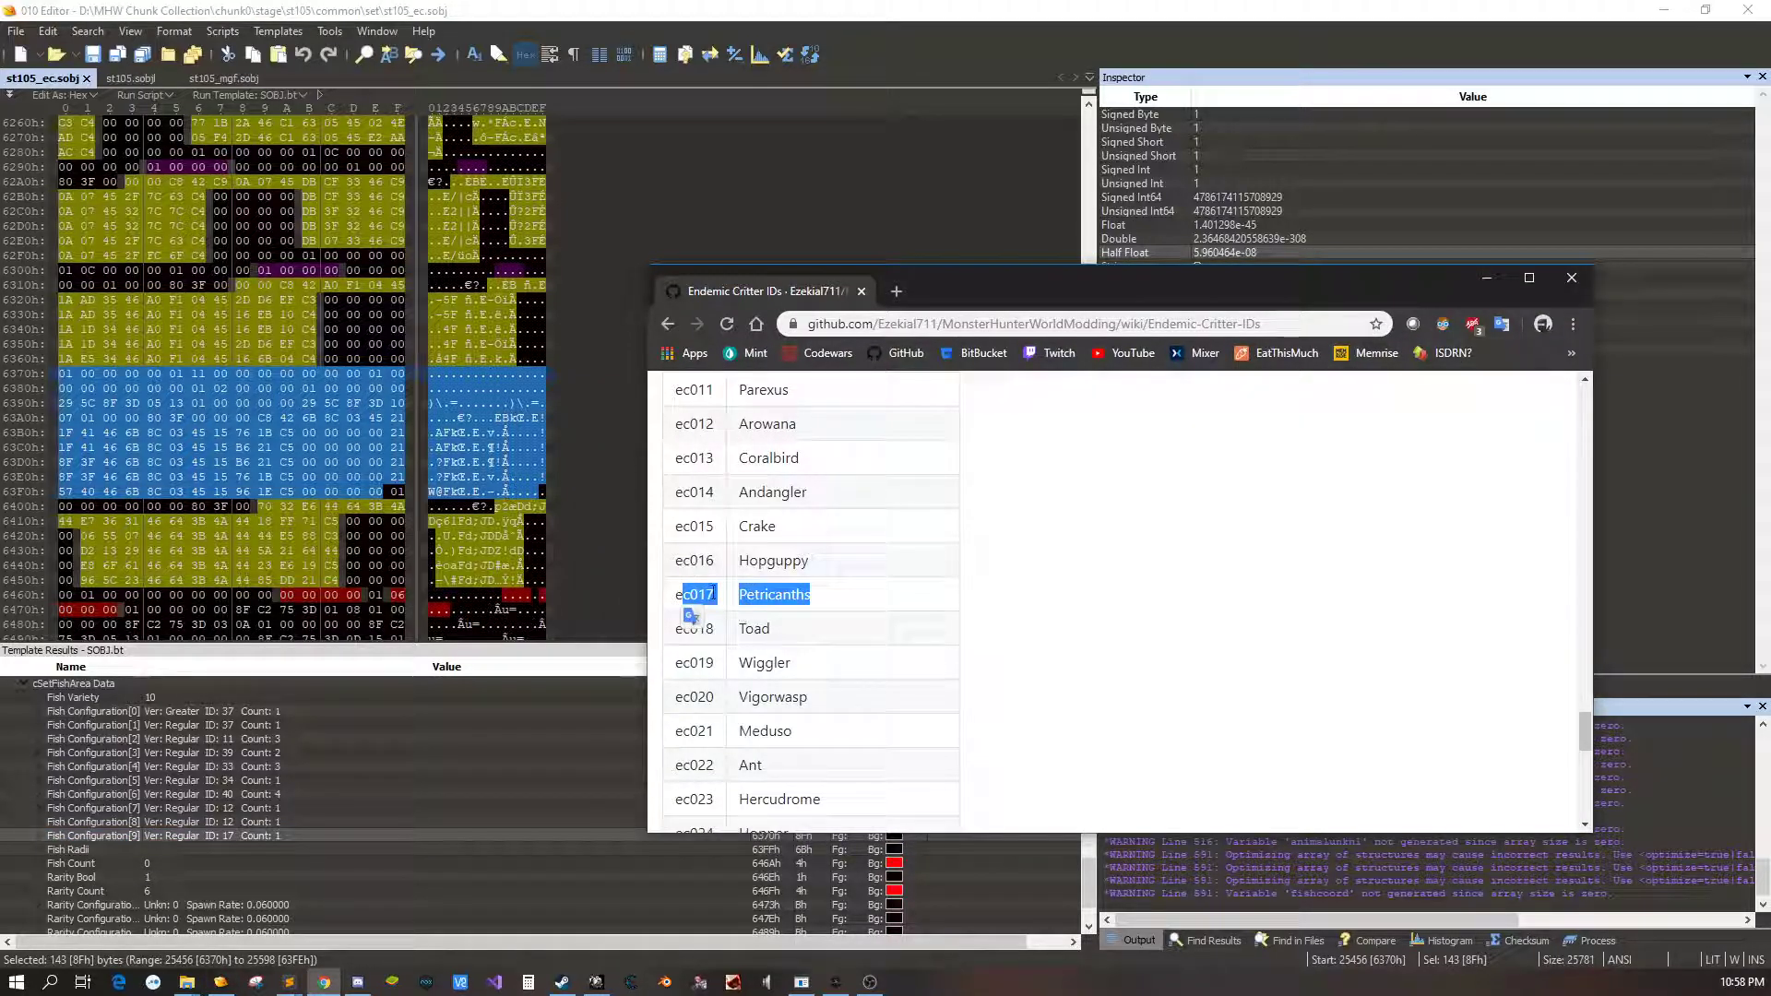
click(939, 533)
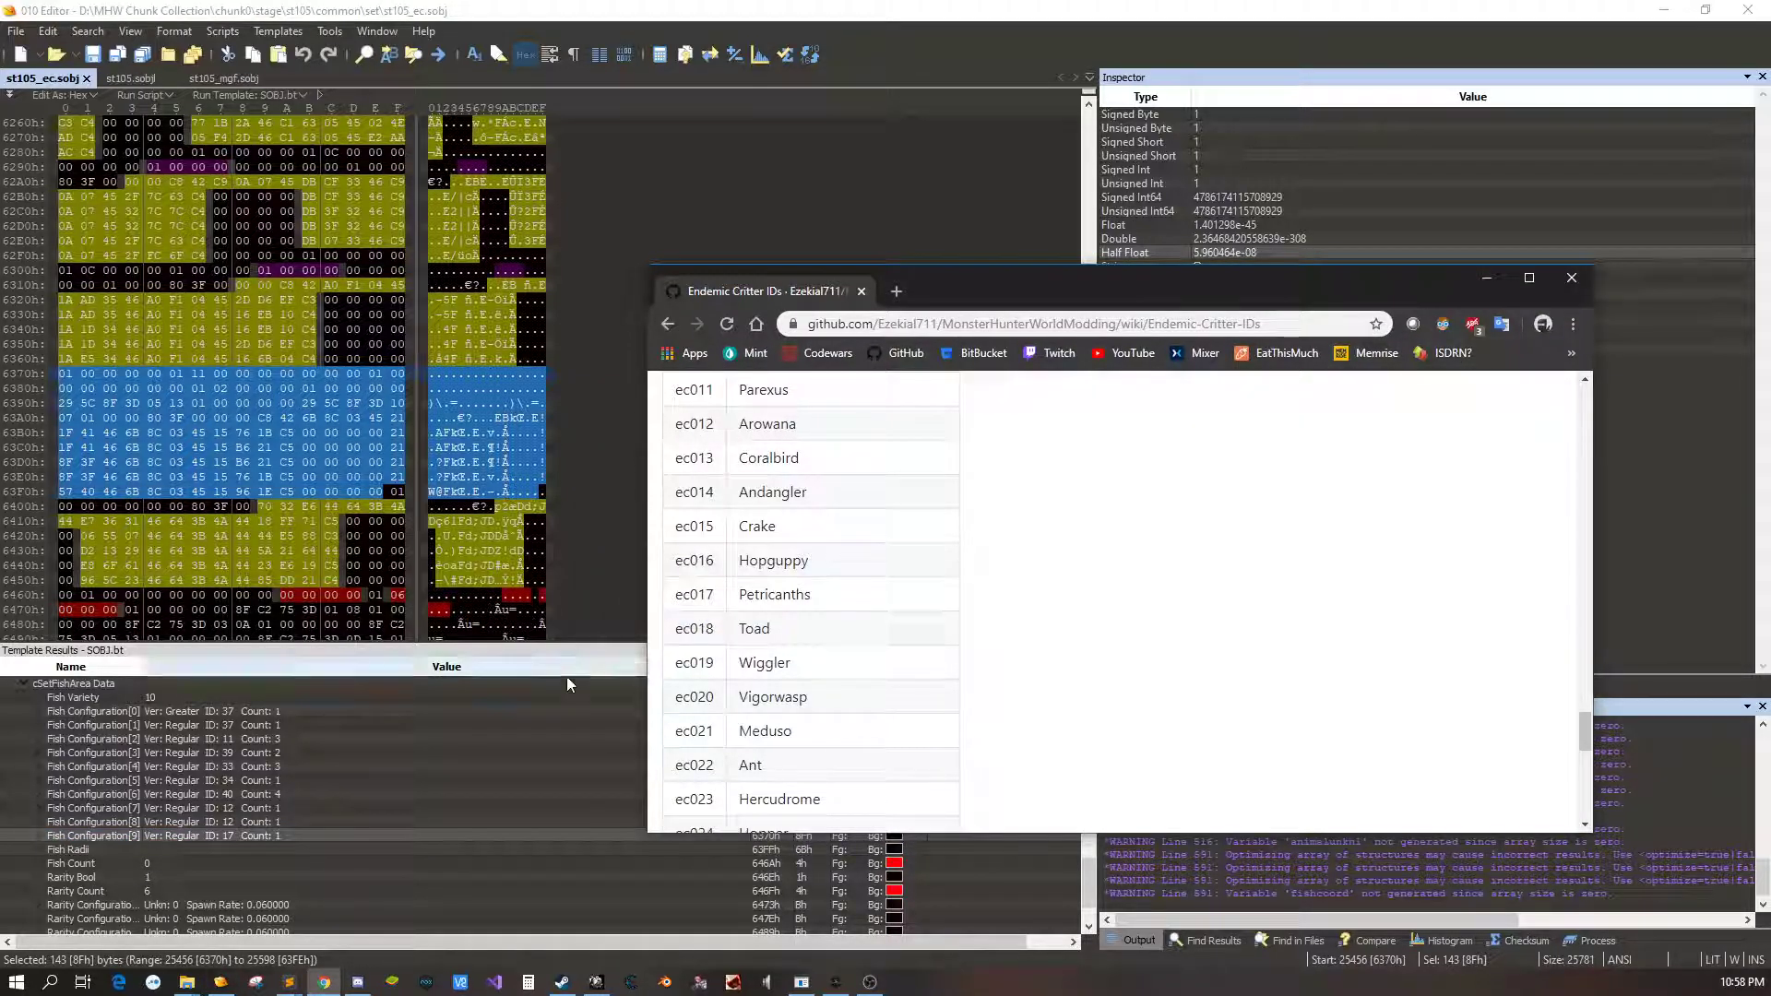
click(1501, 277)
click(299, 781)
click(307, 790)
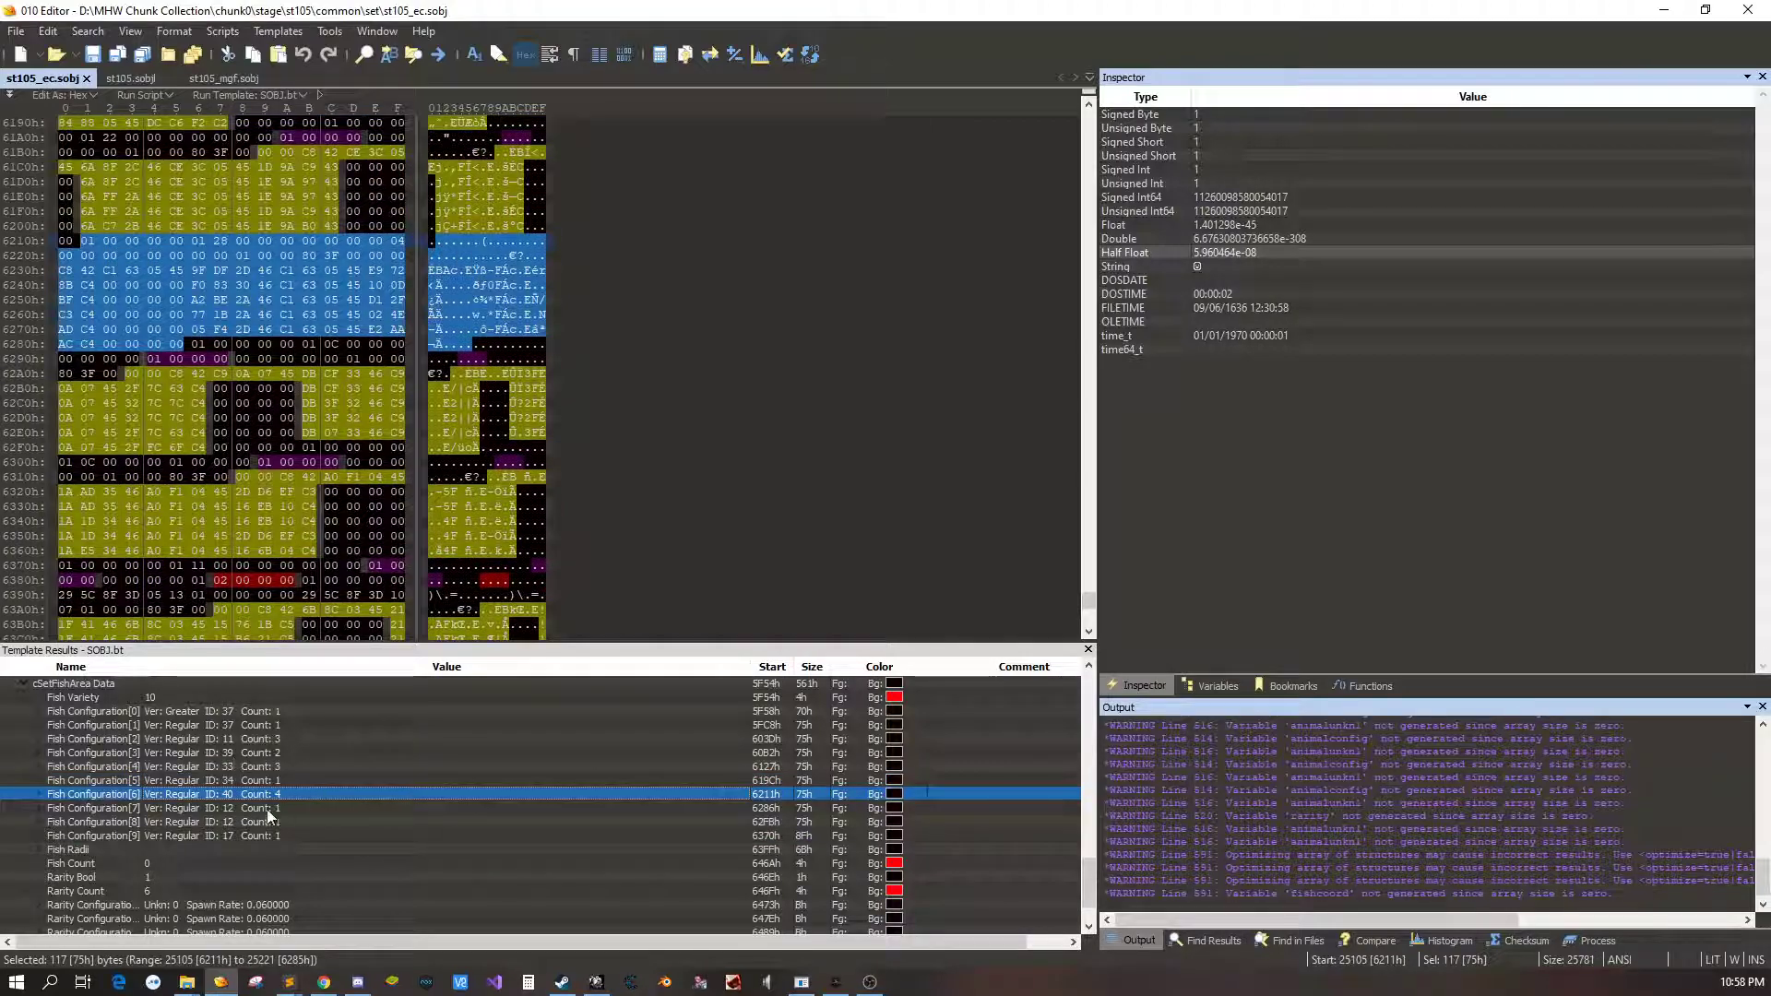
click(246, 831)
Copy the bytes of the whole last cSetFishArea entry and paste them into the empty st105_mgf.sobj
key(Up)
key(Up)
key(Up)
key(Up)
key(Up)
key(Up)
key(Up)
key(Up)
key(Up)
key(Up)
key(Up)
key(Up)
key(Up)
key(Up)
key(Up)
key(Up)
key(Up)
key(Up)
key(Up)
key(Up)
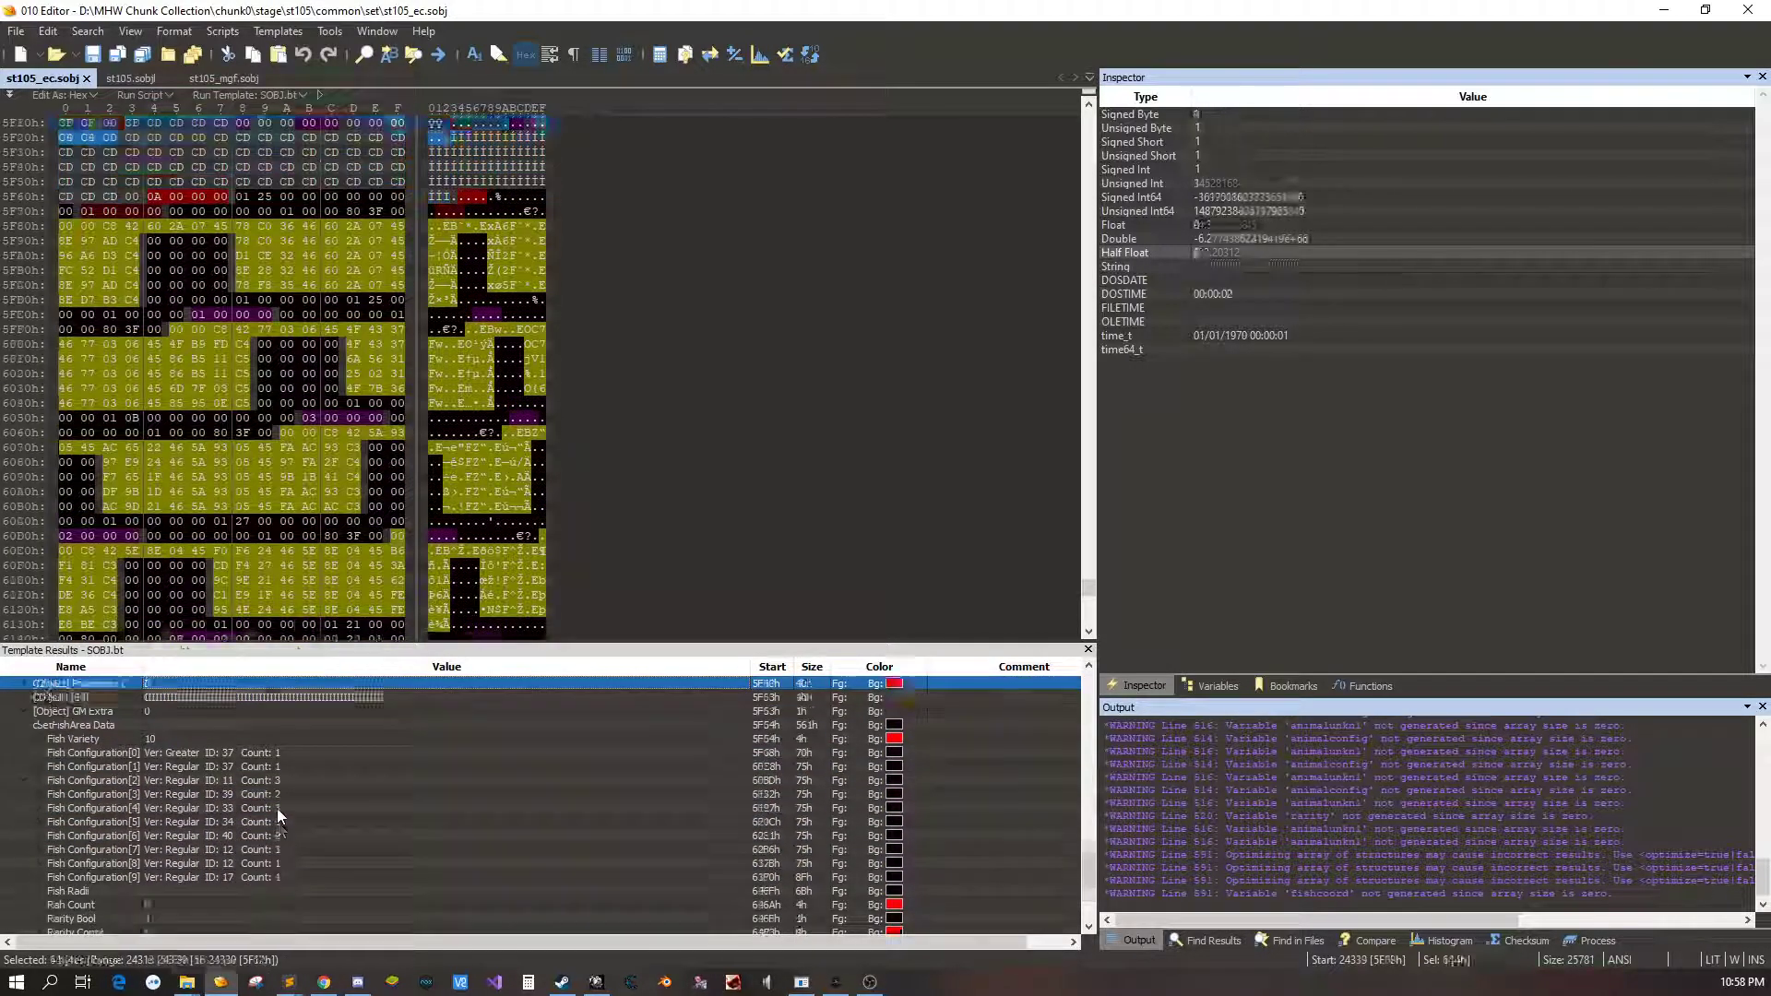
key(Down)
right_click(523, 444)
click(564, 528)
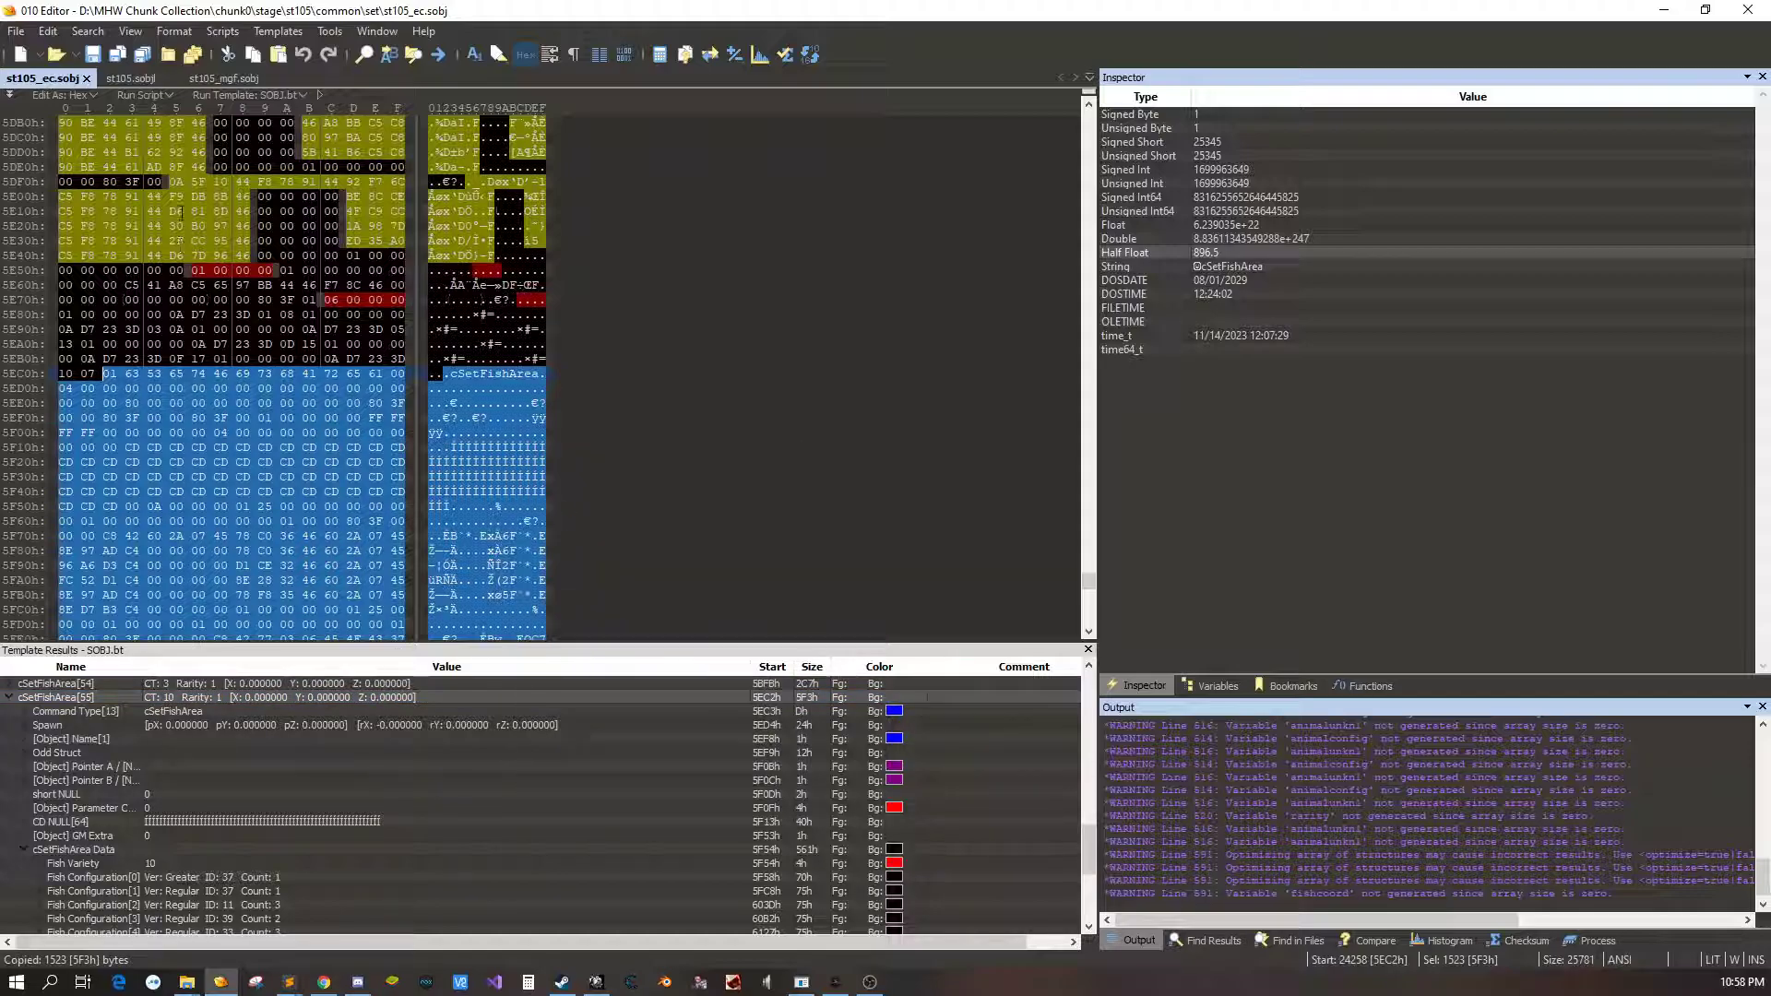
click(224, 79)
right_click(145, 143)
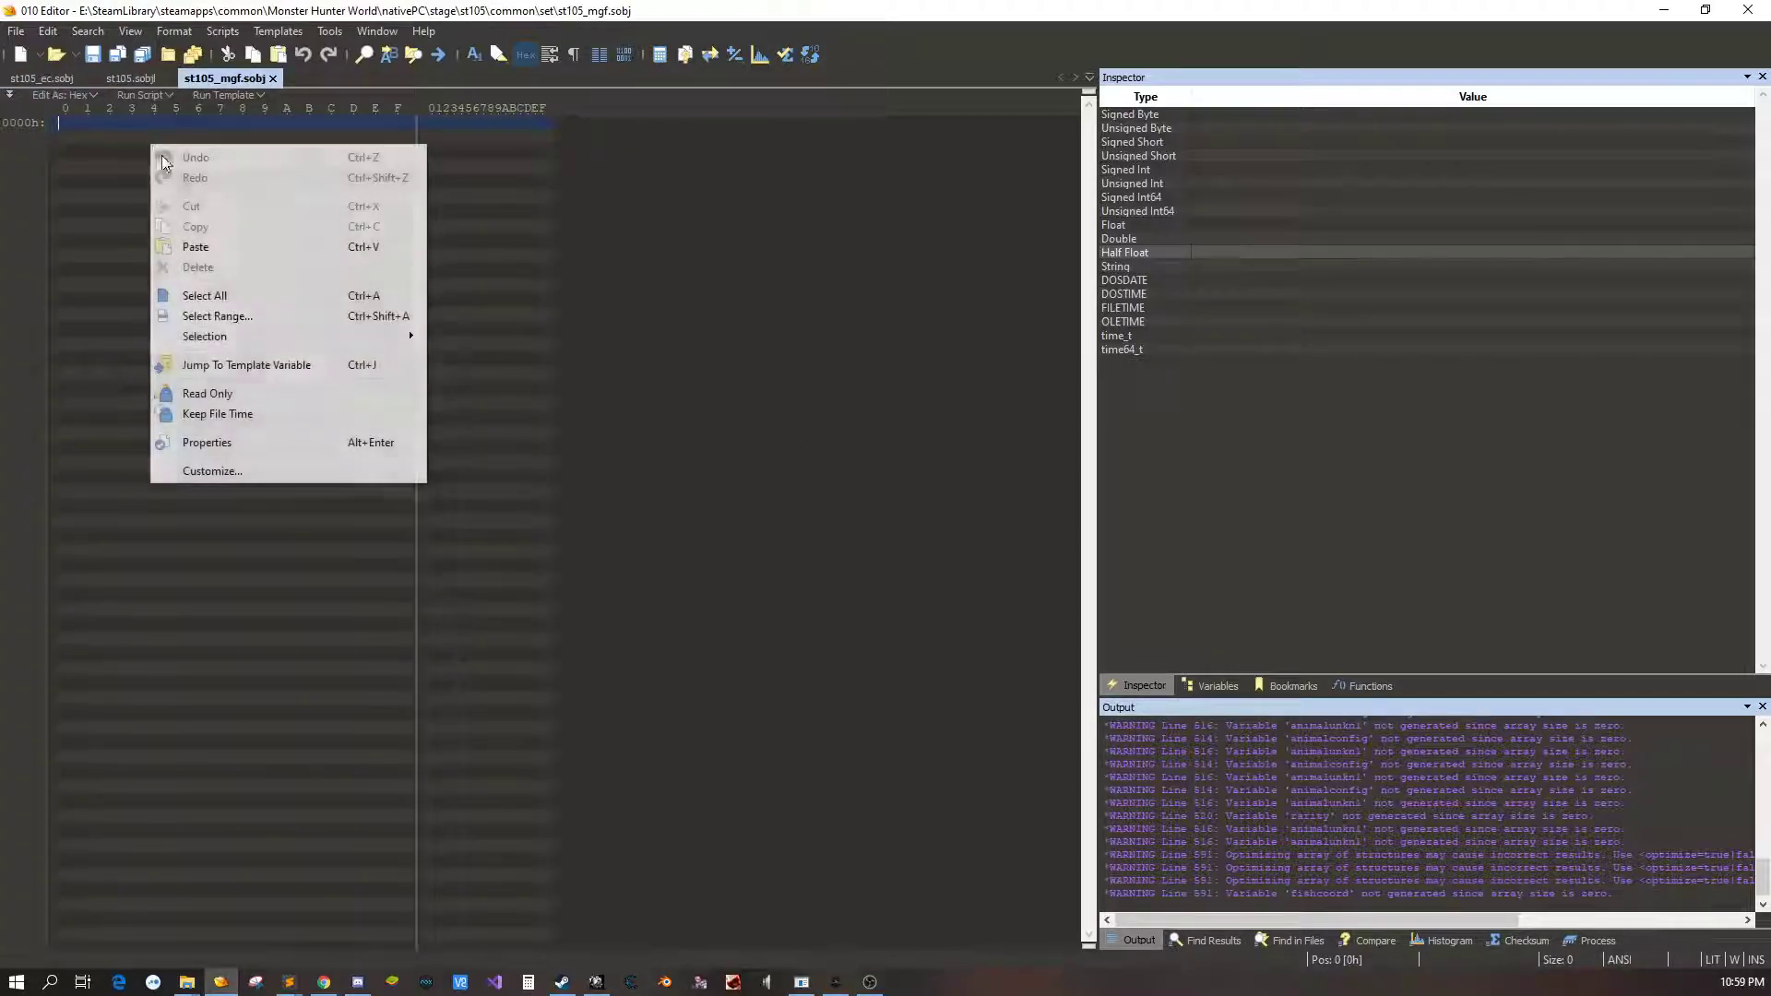
click(199, 249)
Copy the 20-byte header at the start of st105_ec.sobj and paste it before the first byte of st105_mgf.sobj
click(35, 79)
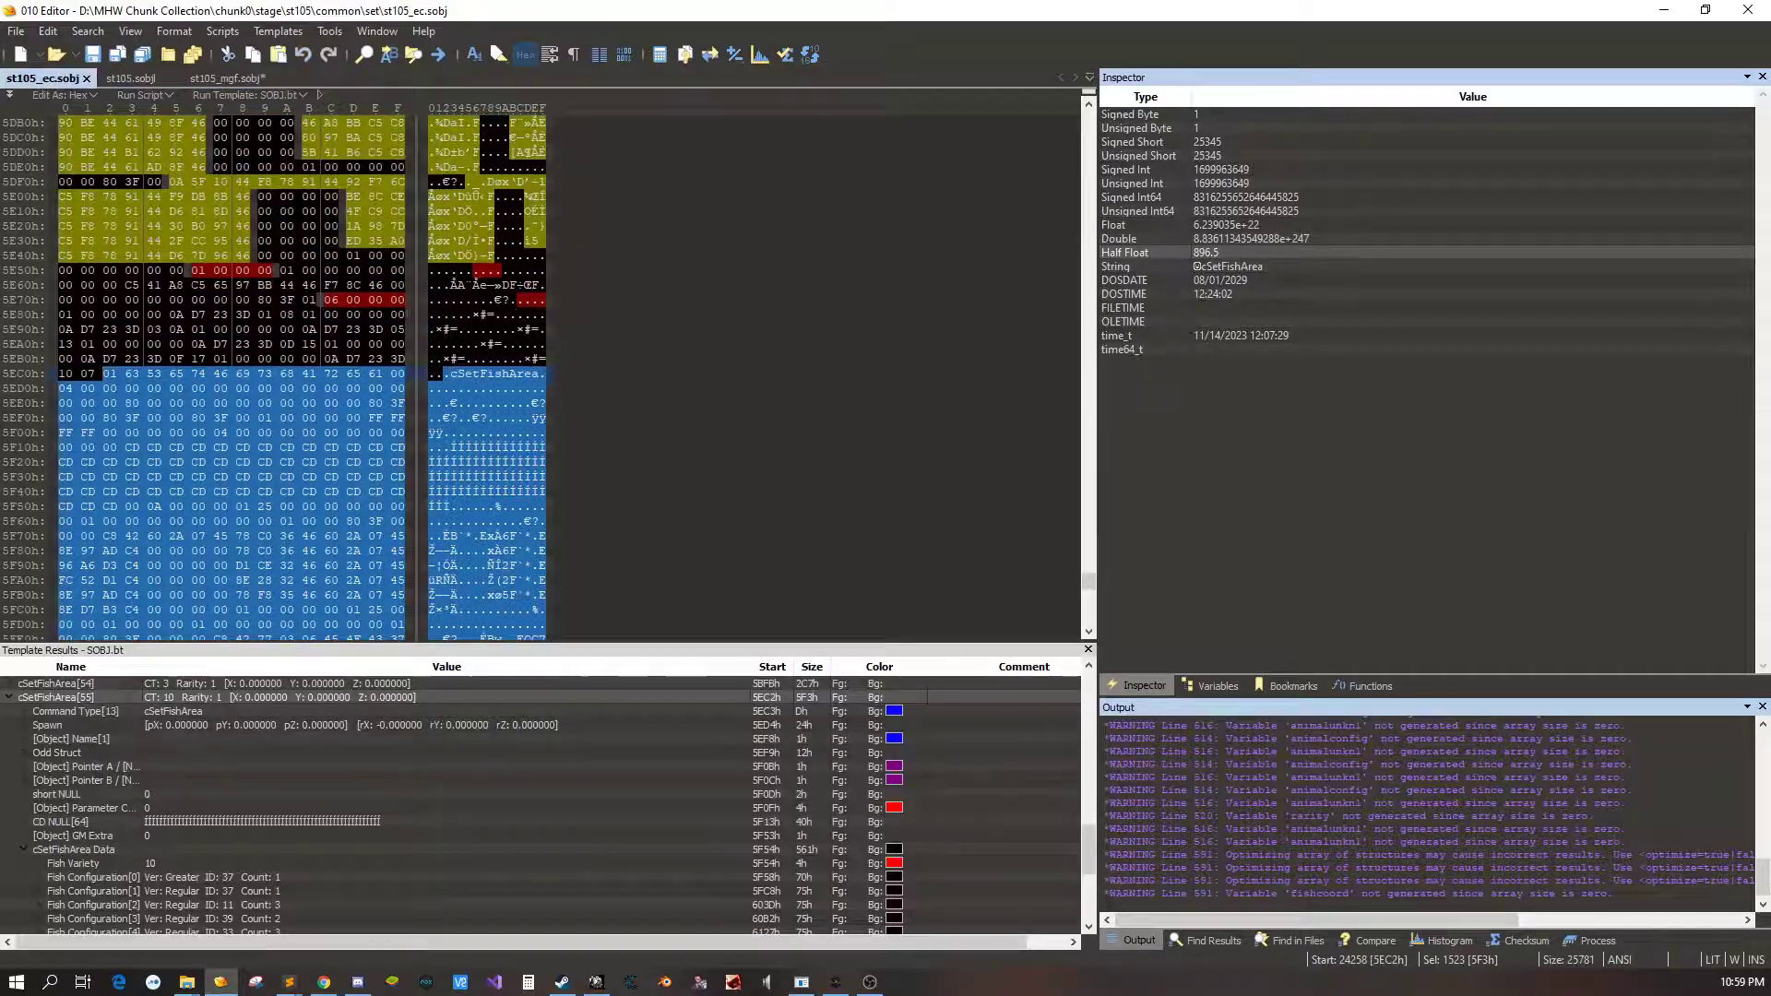
drag(1091, 593, 1107, 111)
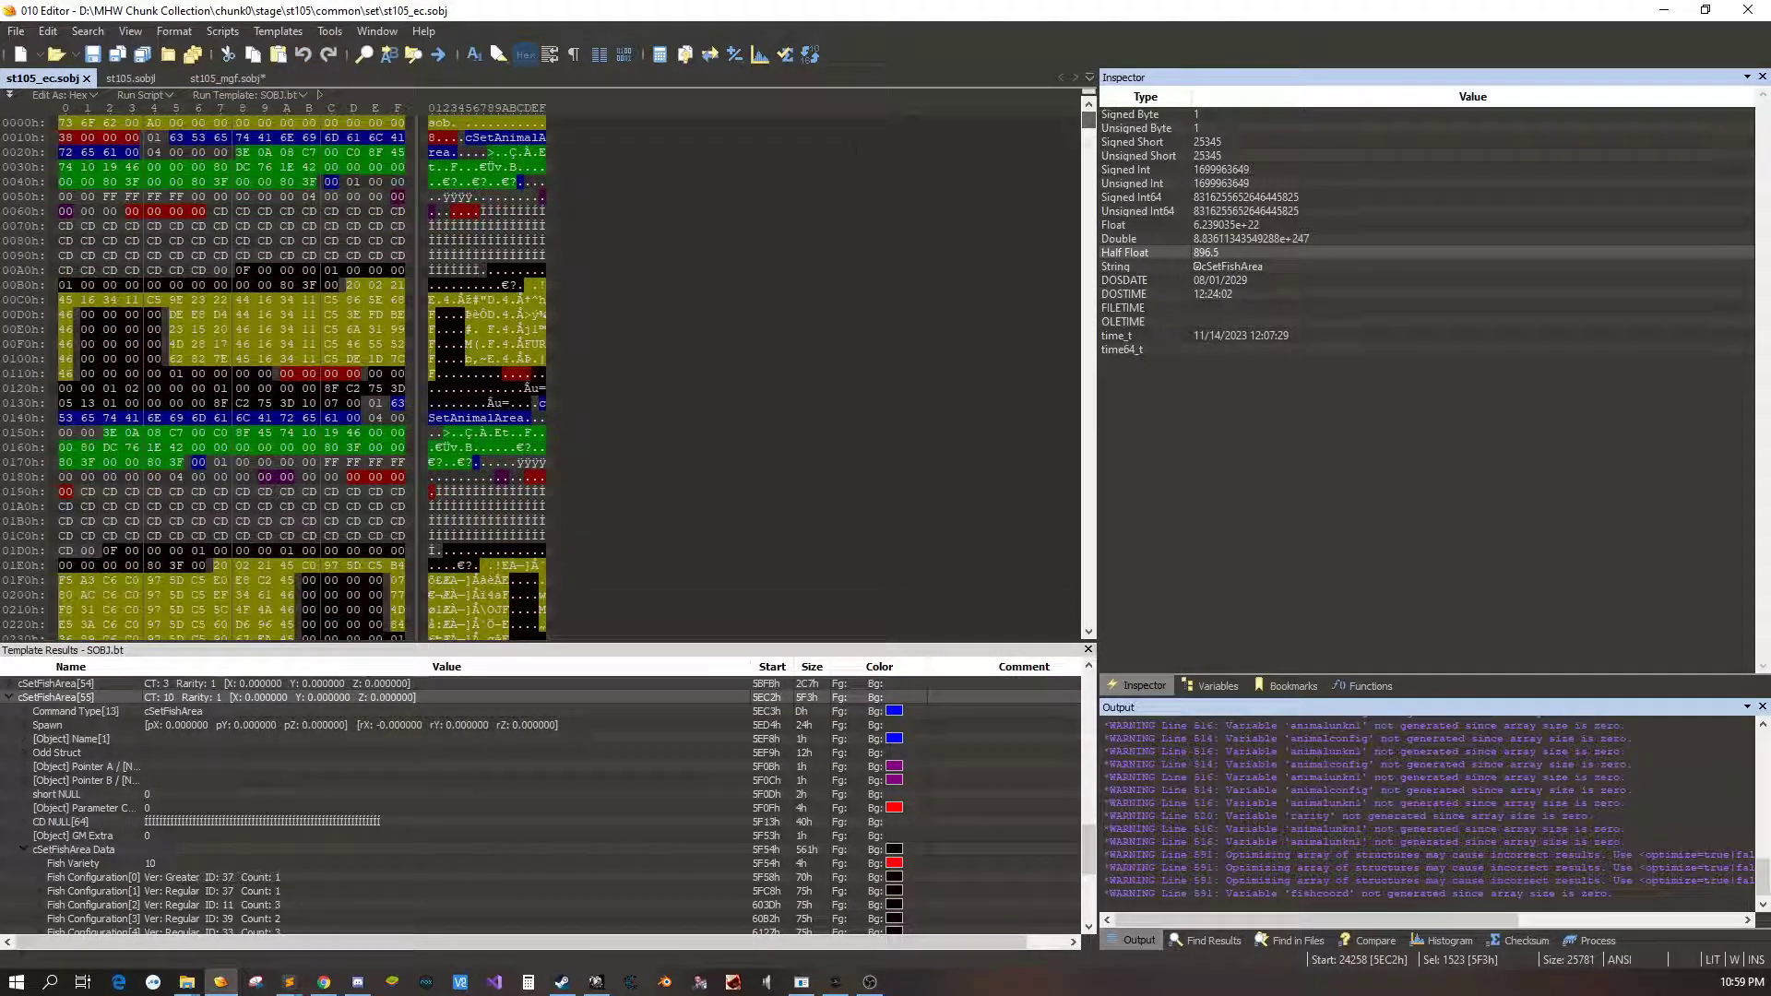
drag(67, 122, 128, 138)
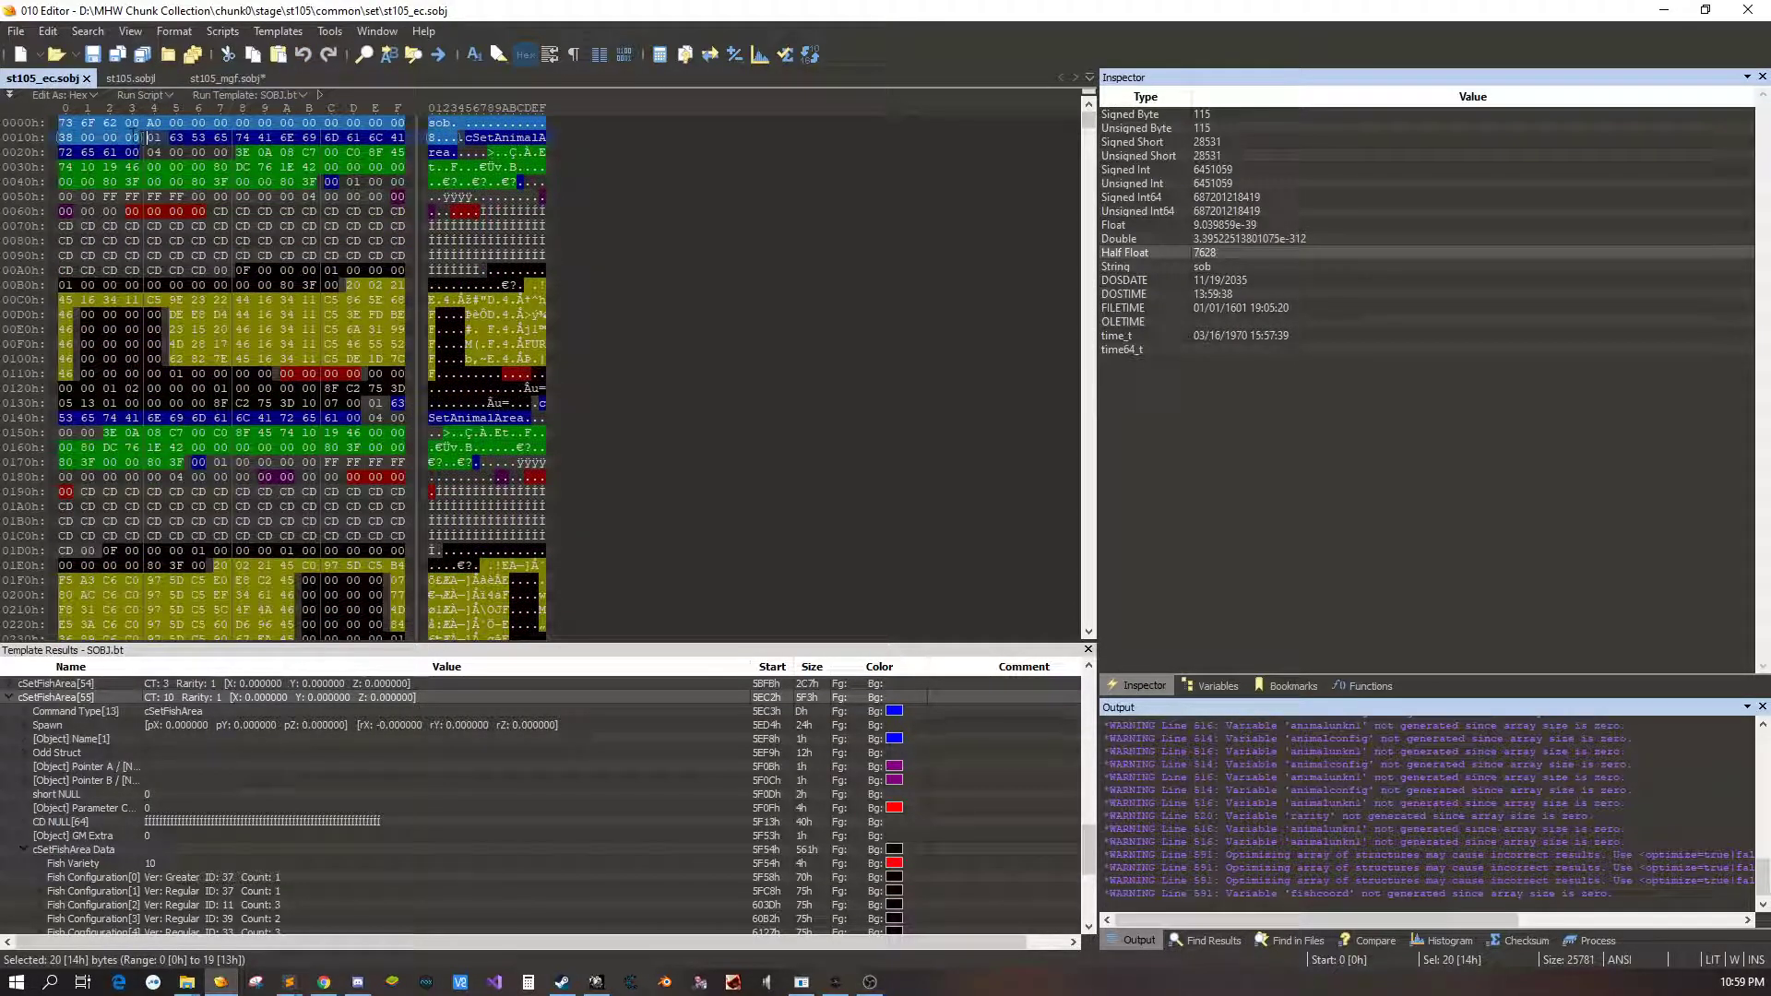
right_click(128, 128)
click(161, 213)
click(226, 79)
scroll(200, 175, up, 14)
click(127, 196)
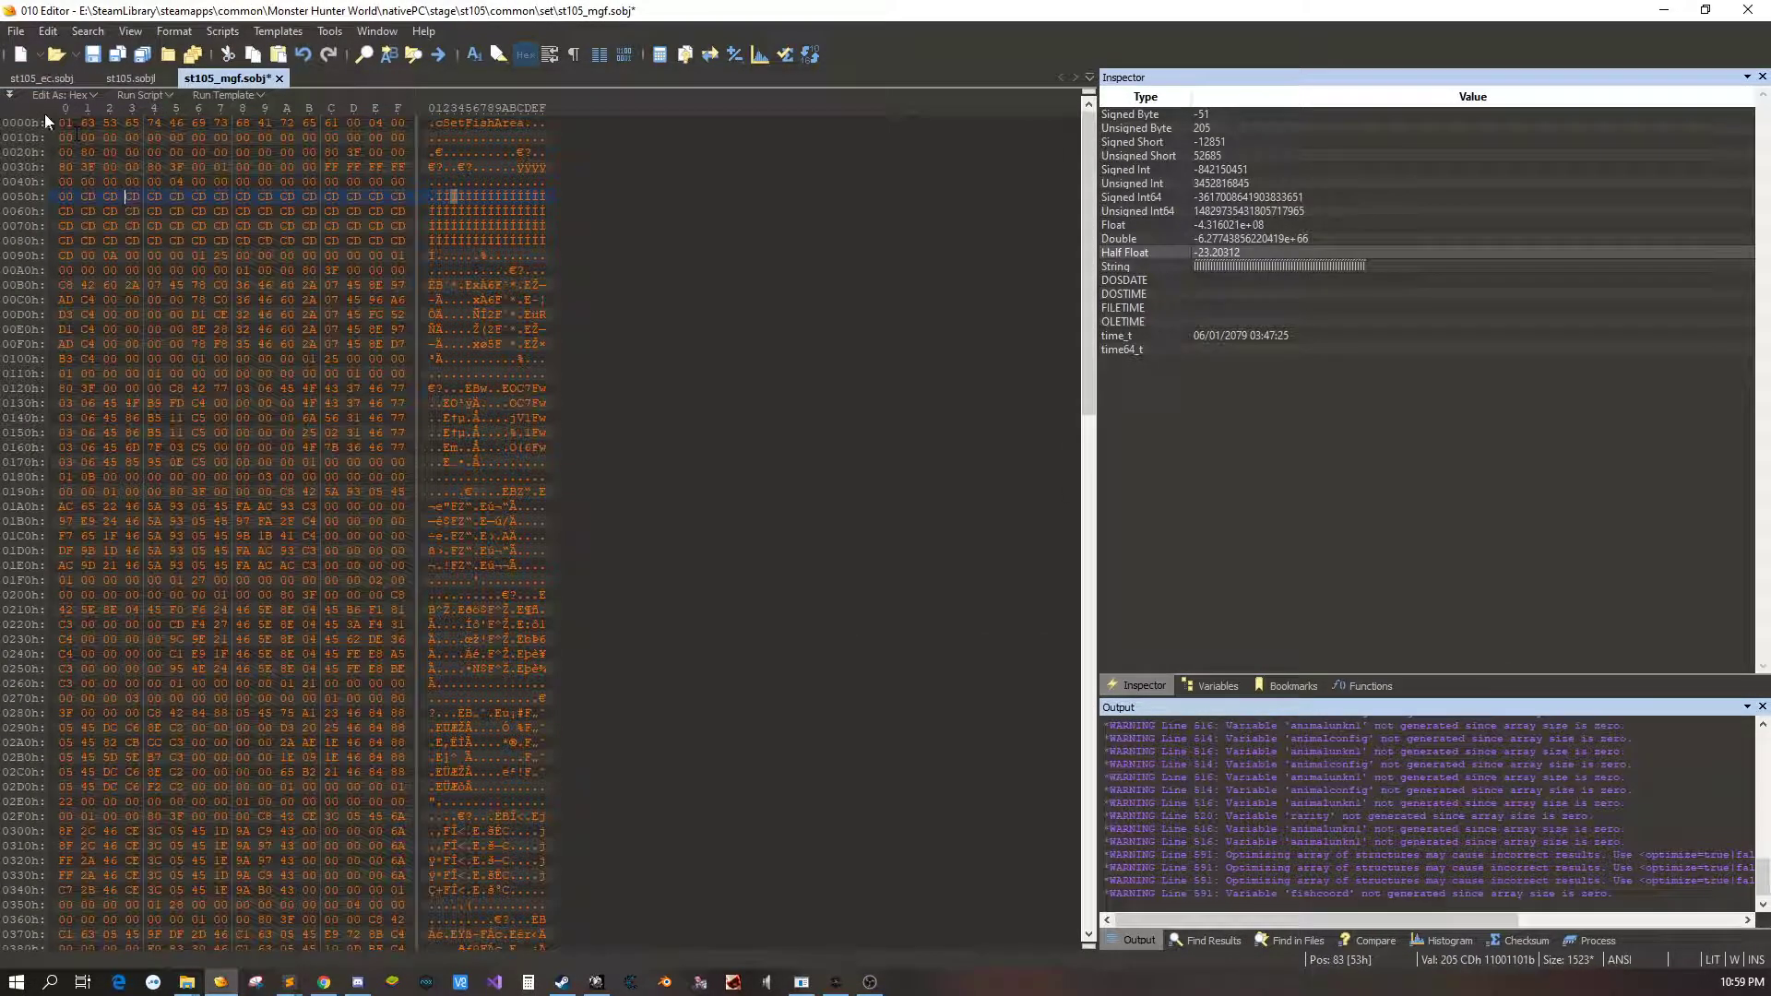
right_click(61, 118)
click(125, 218)
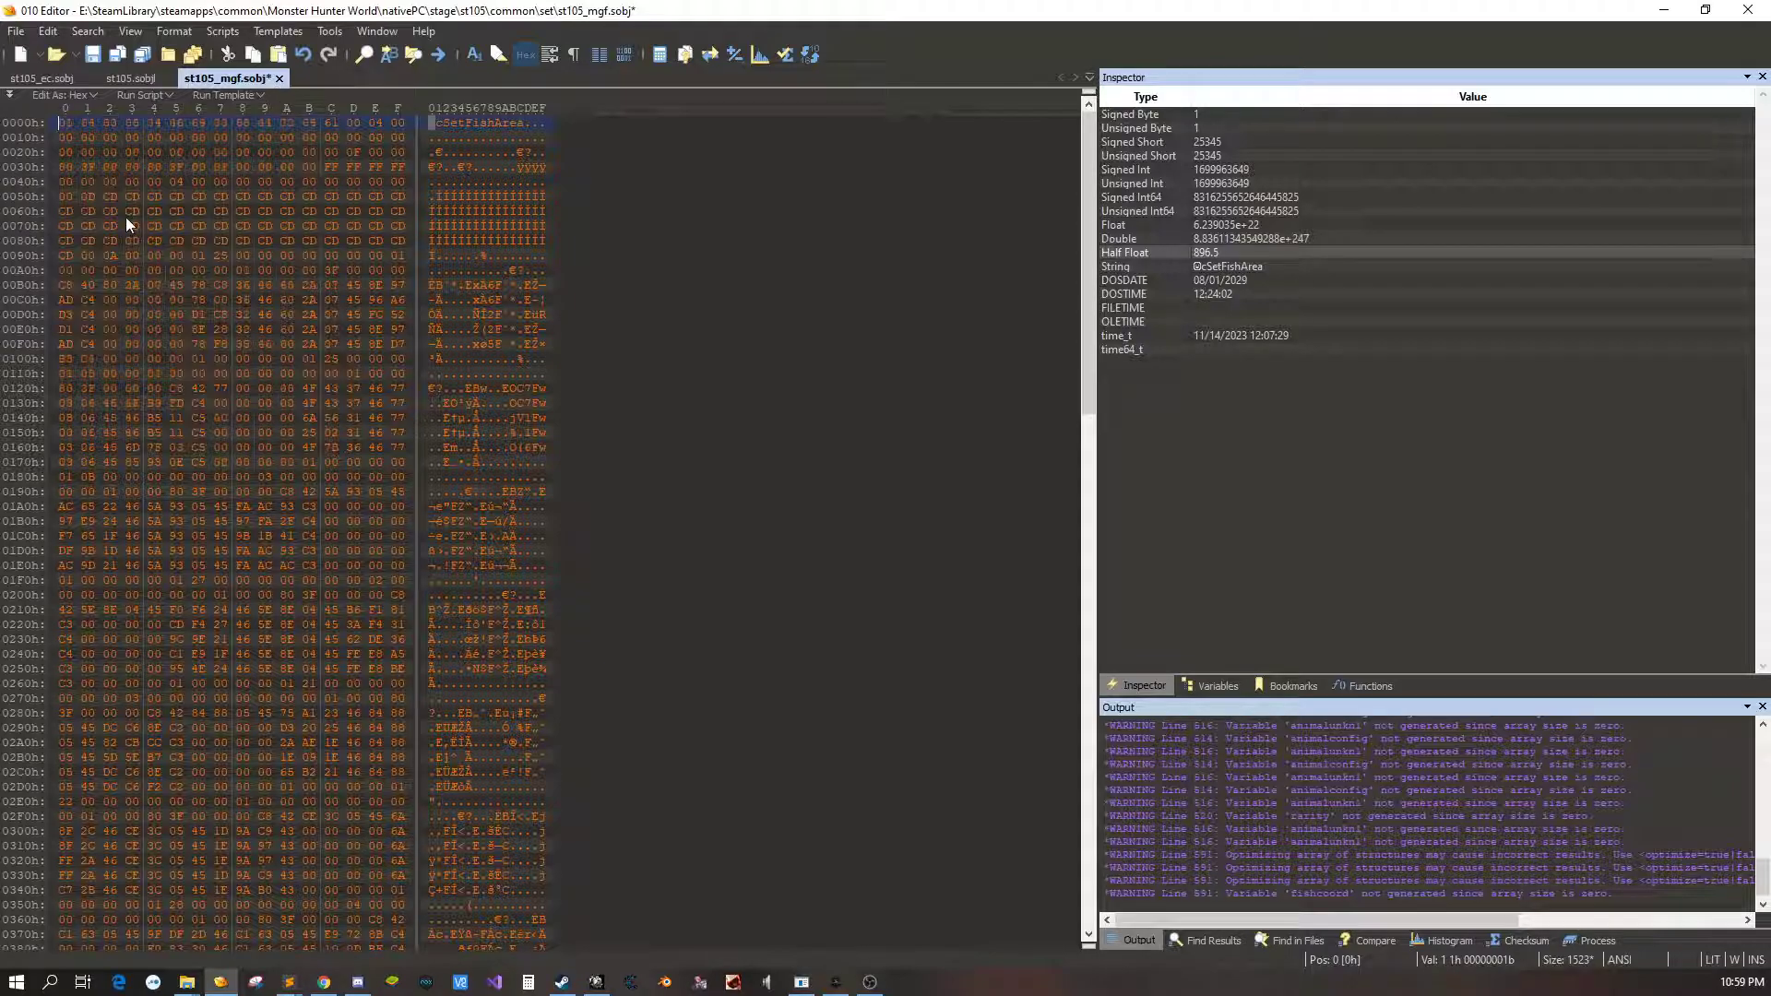
Run the SOBJ.bt template on st105_mgf.sobj and set the header's Object Count to 1
key(F5)
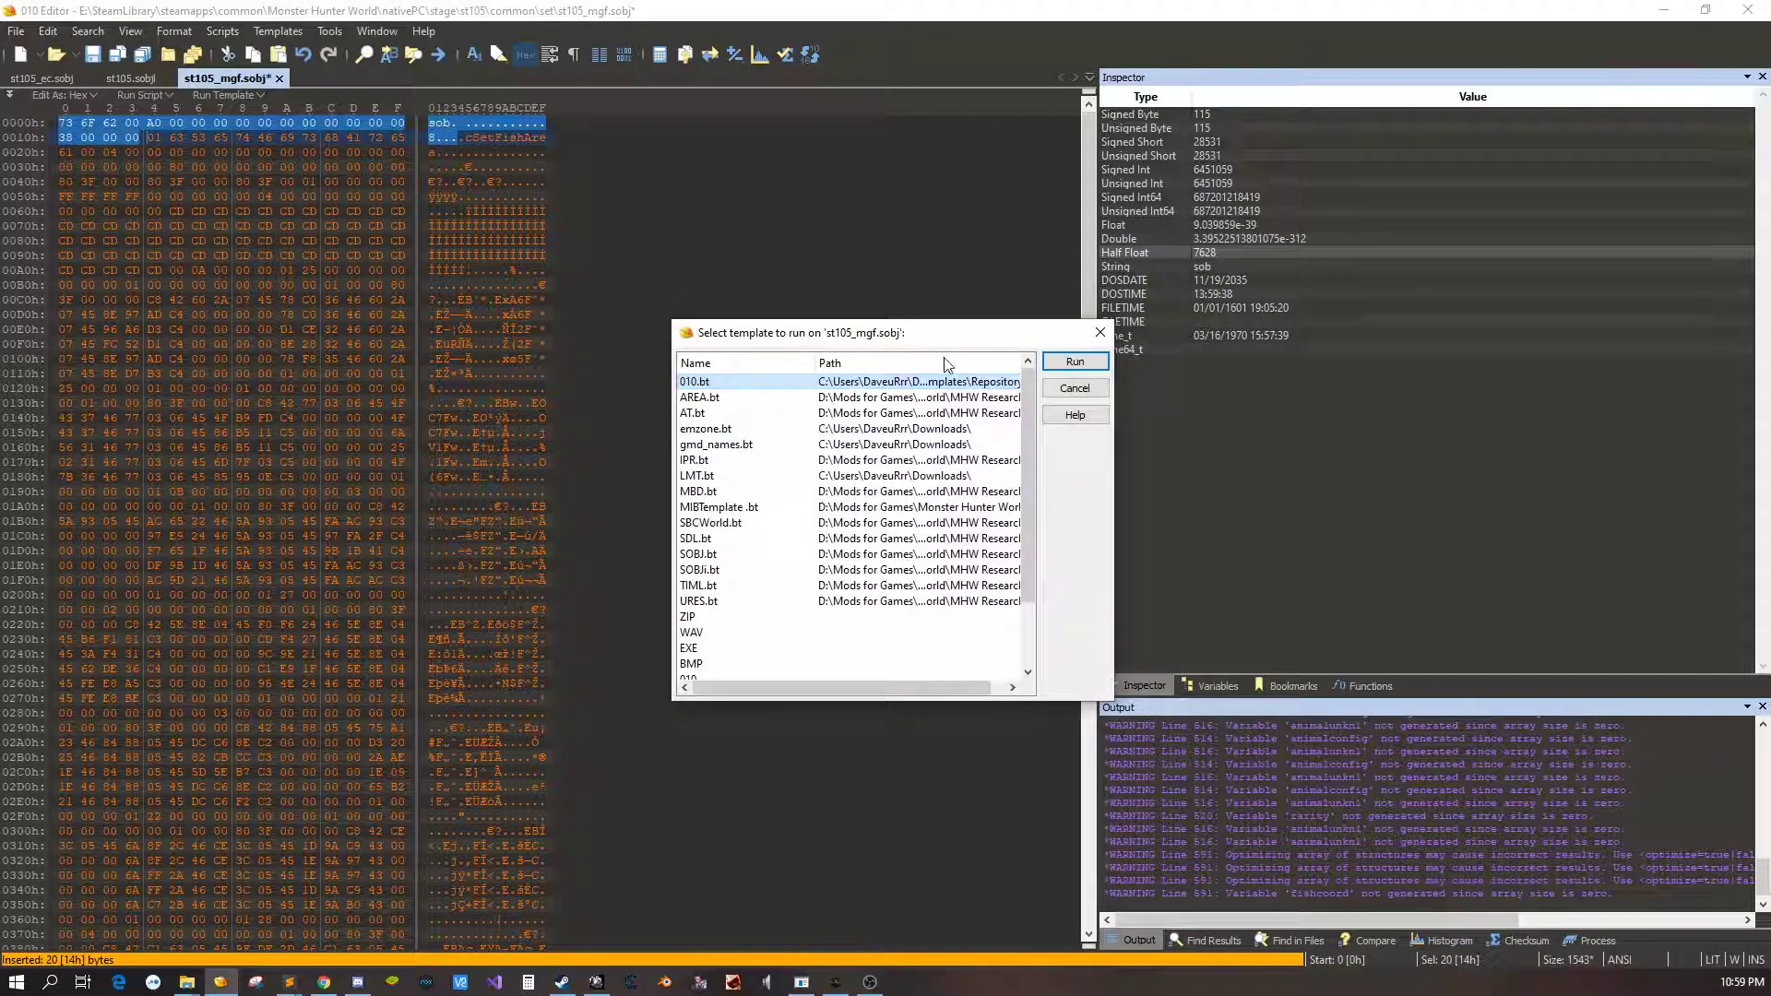
click(867, 556)
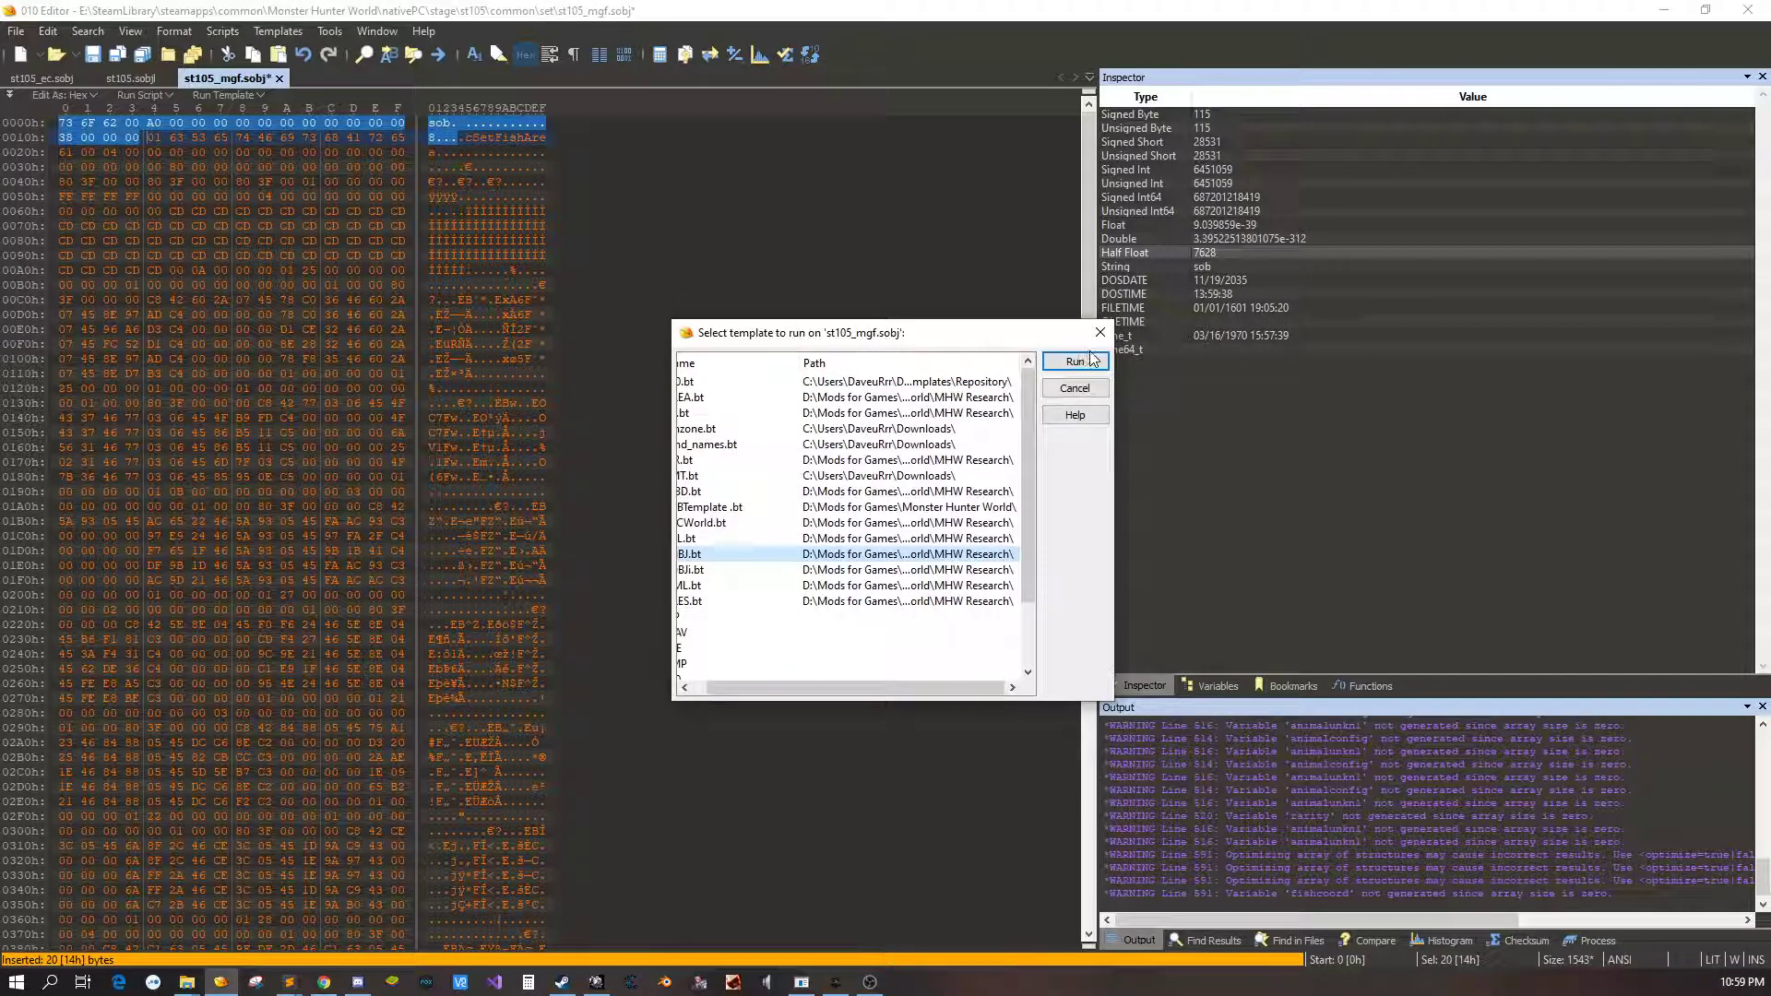
click(1074, 362)
click(12, 685)
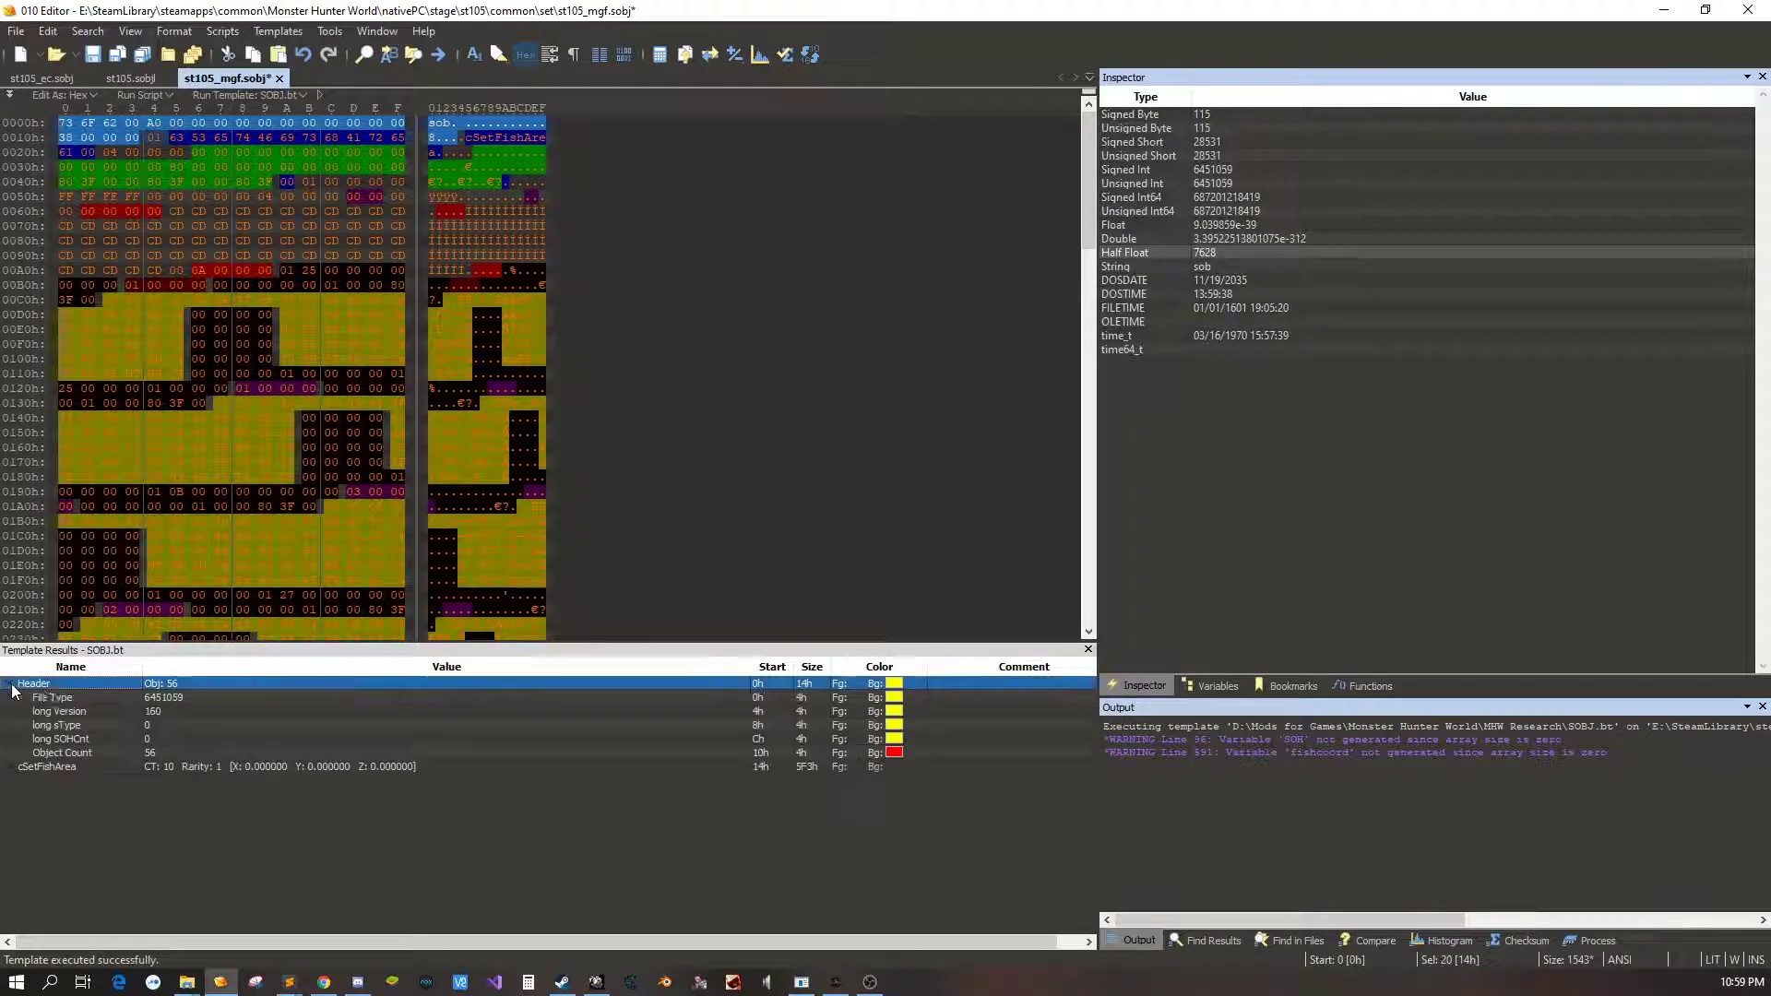
click(220, 753)
click(220, 753)
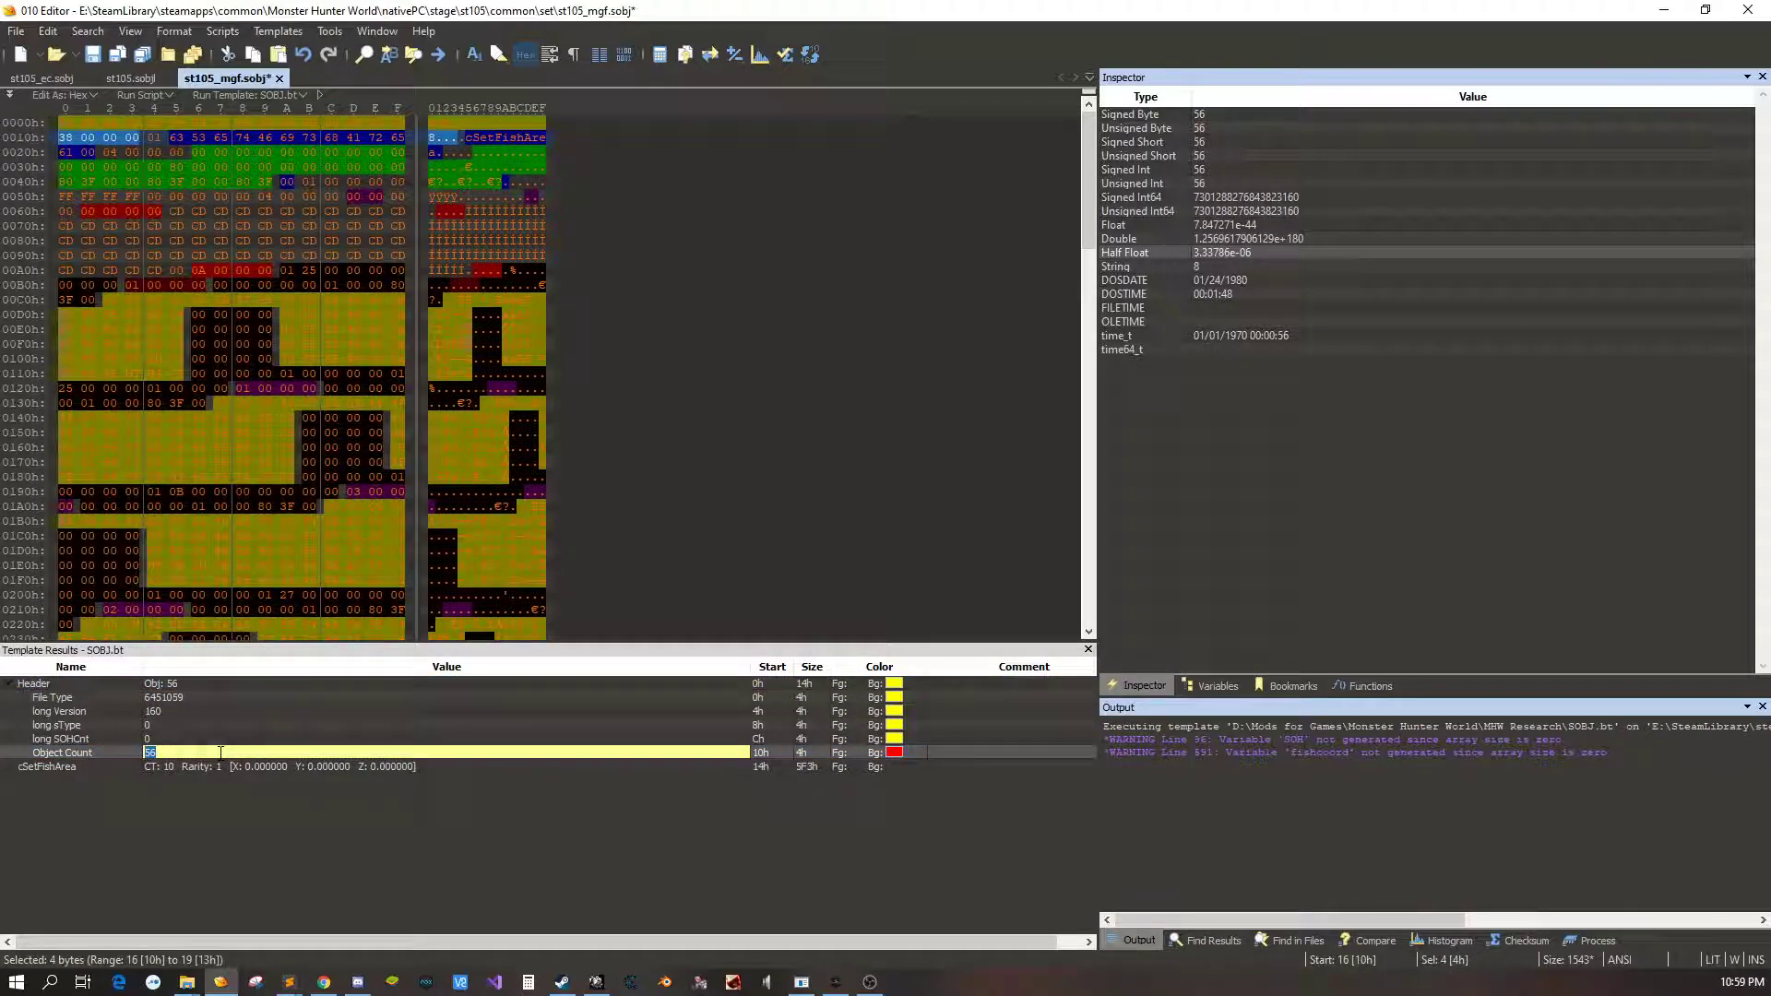
text(1)
key(Return)
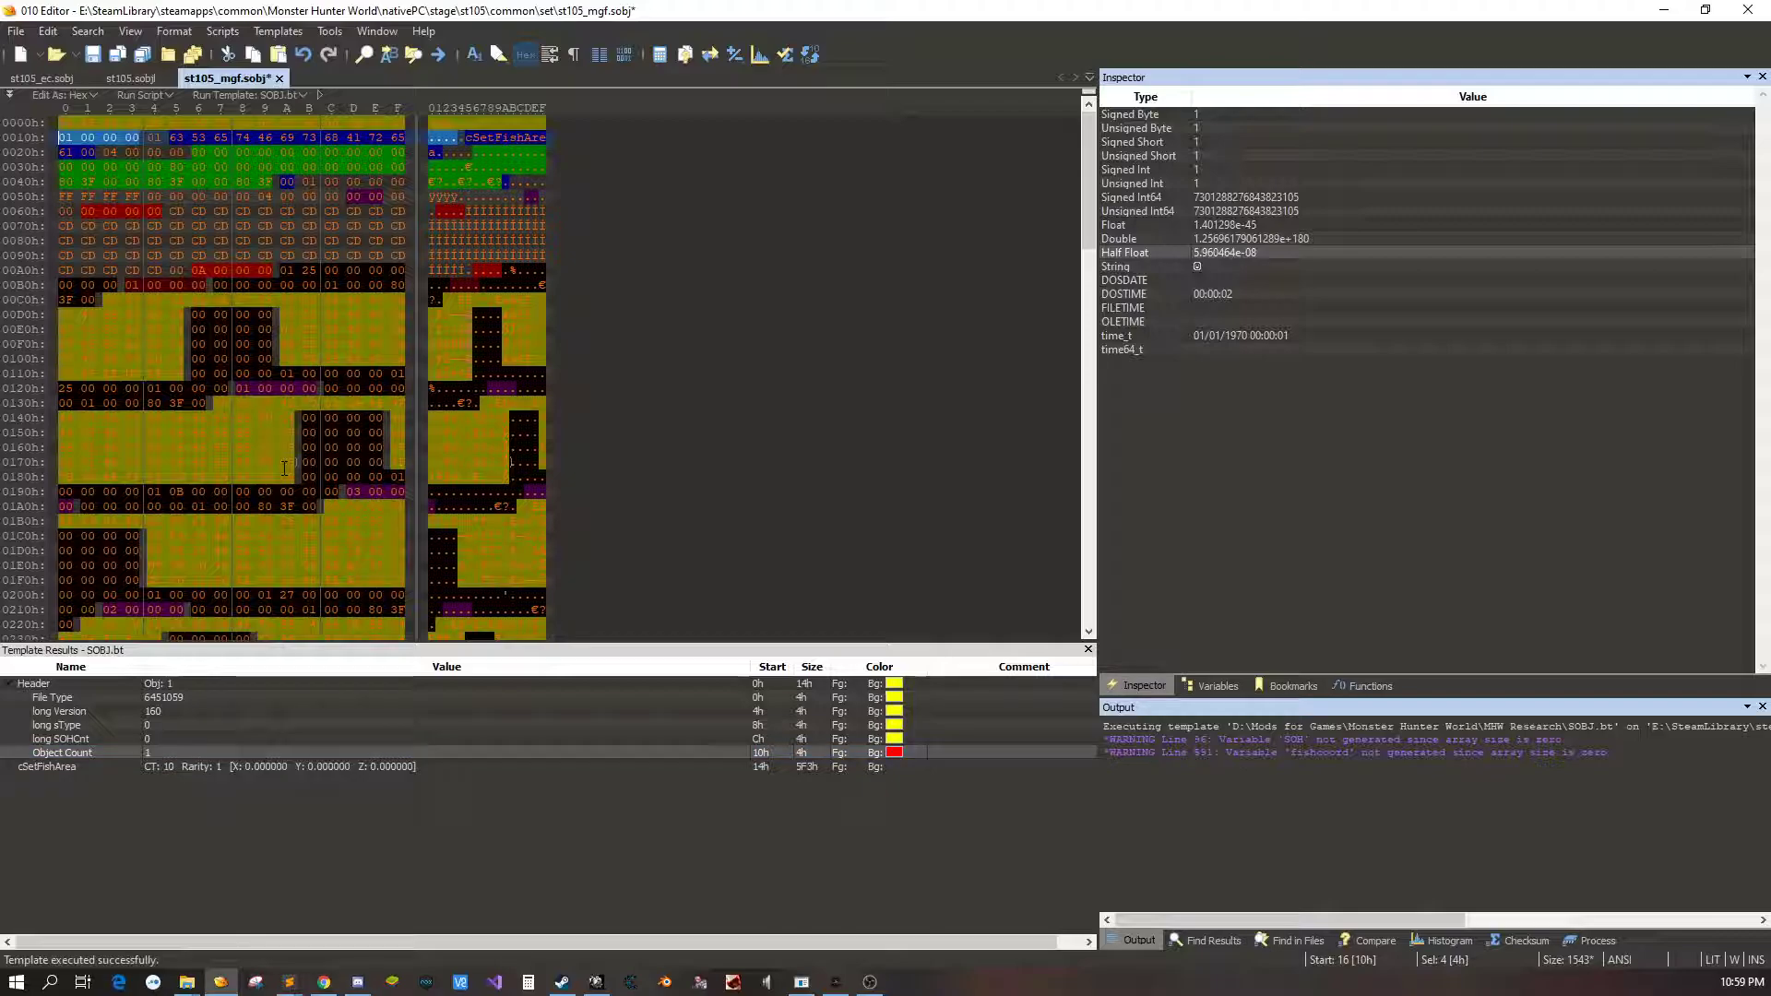
Save st105_mgf.sobj and expand its cSetFishArea entry and the cSetFishArea Data inside it
click(154, 766)
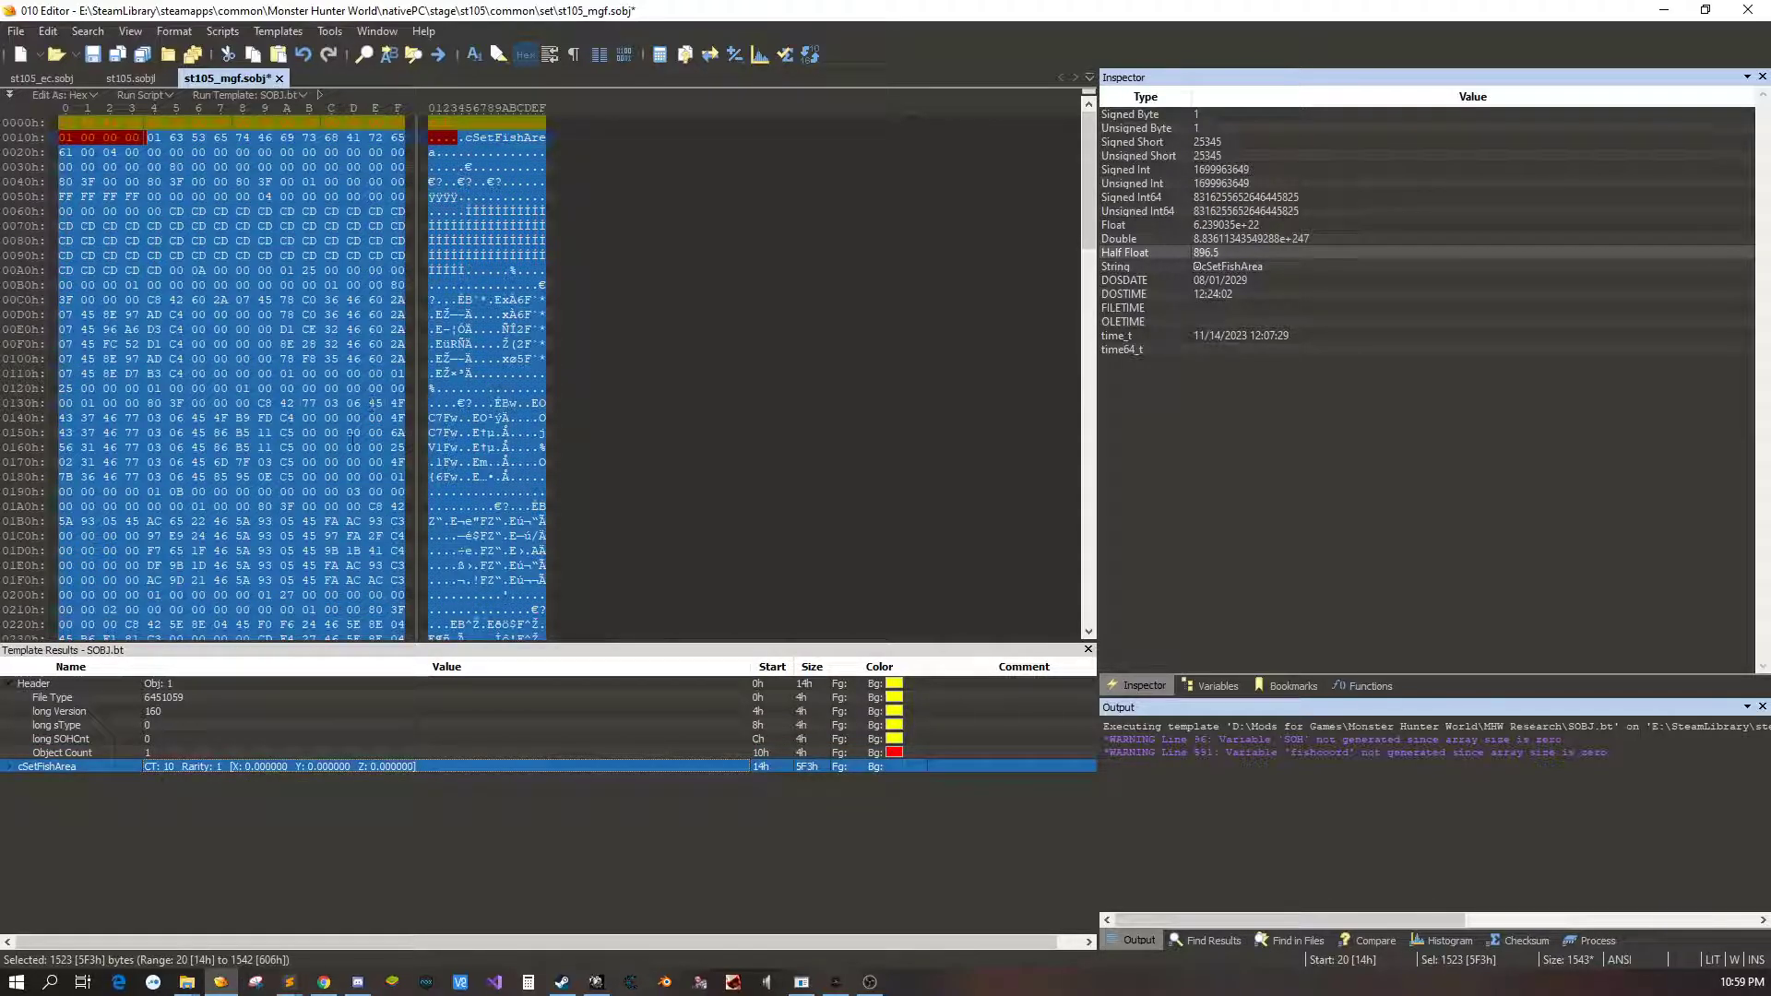
click(416, 283)
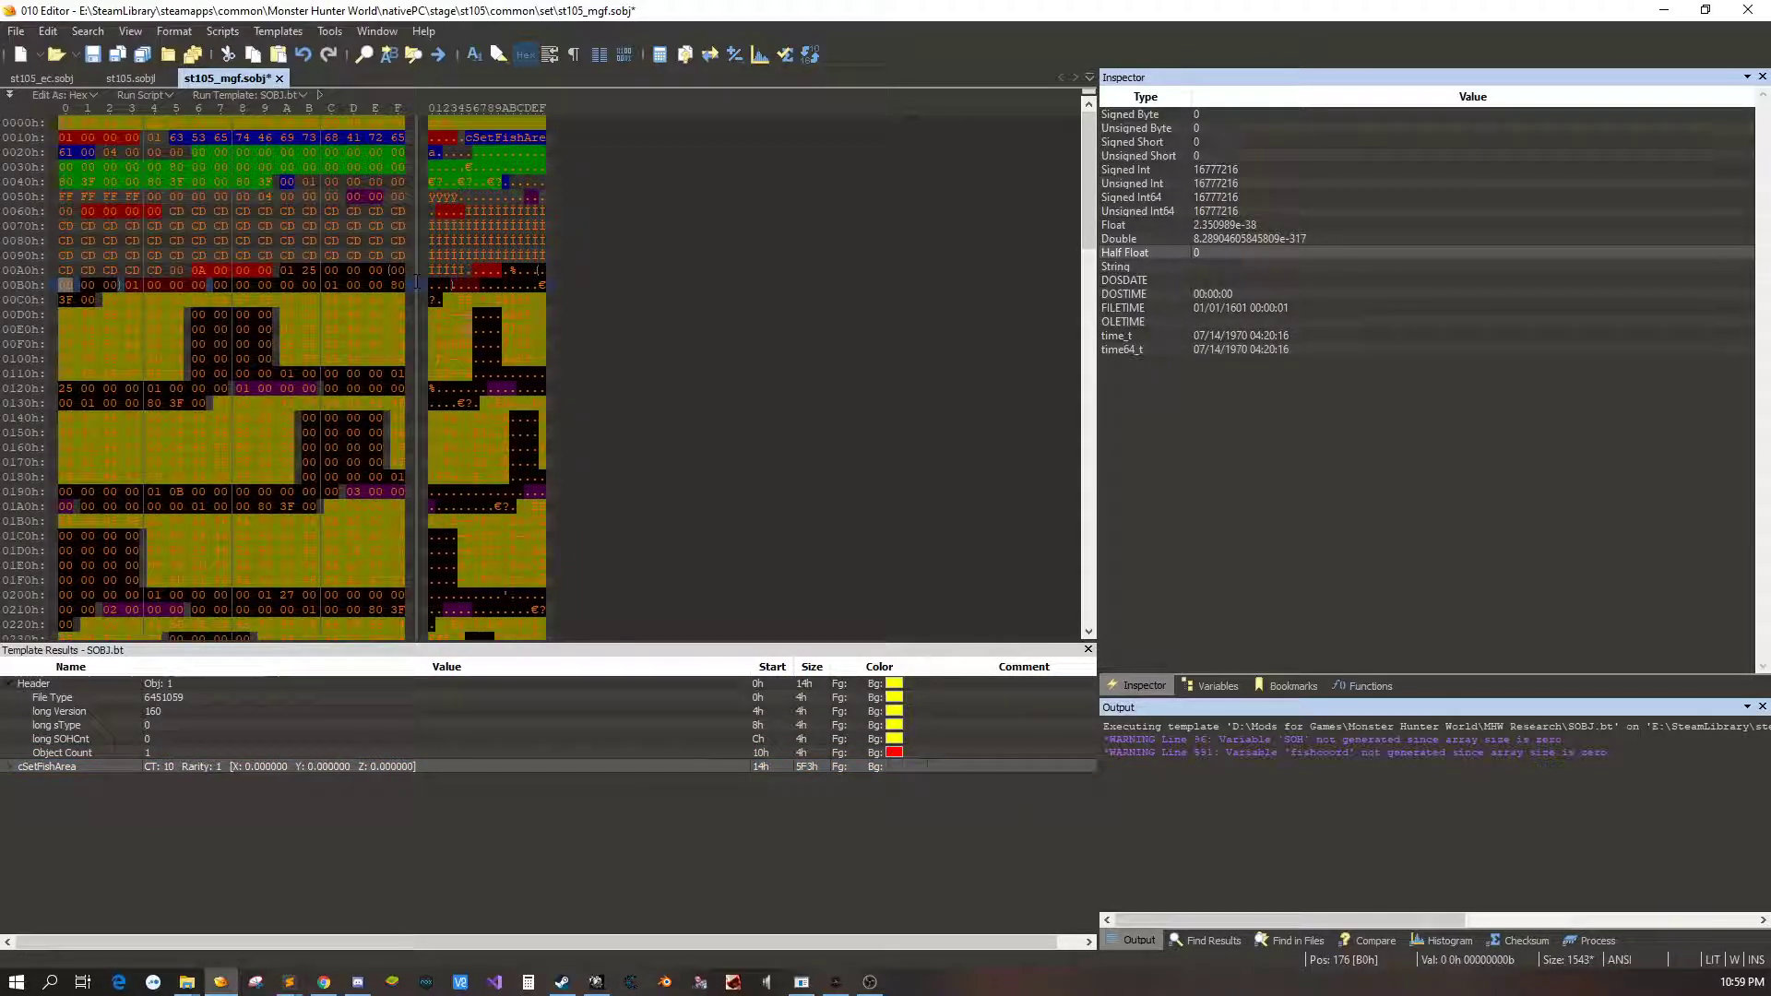
click(9, 766)
key(Down)
key(Down)
key(Down)
key(Down)
key(Down)
key(Down)
key(Down)
key(Down)
key(Down)
key(Down)
key(Down)
click(29, 918)
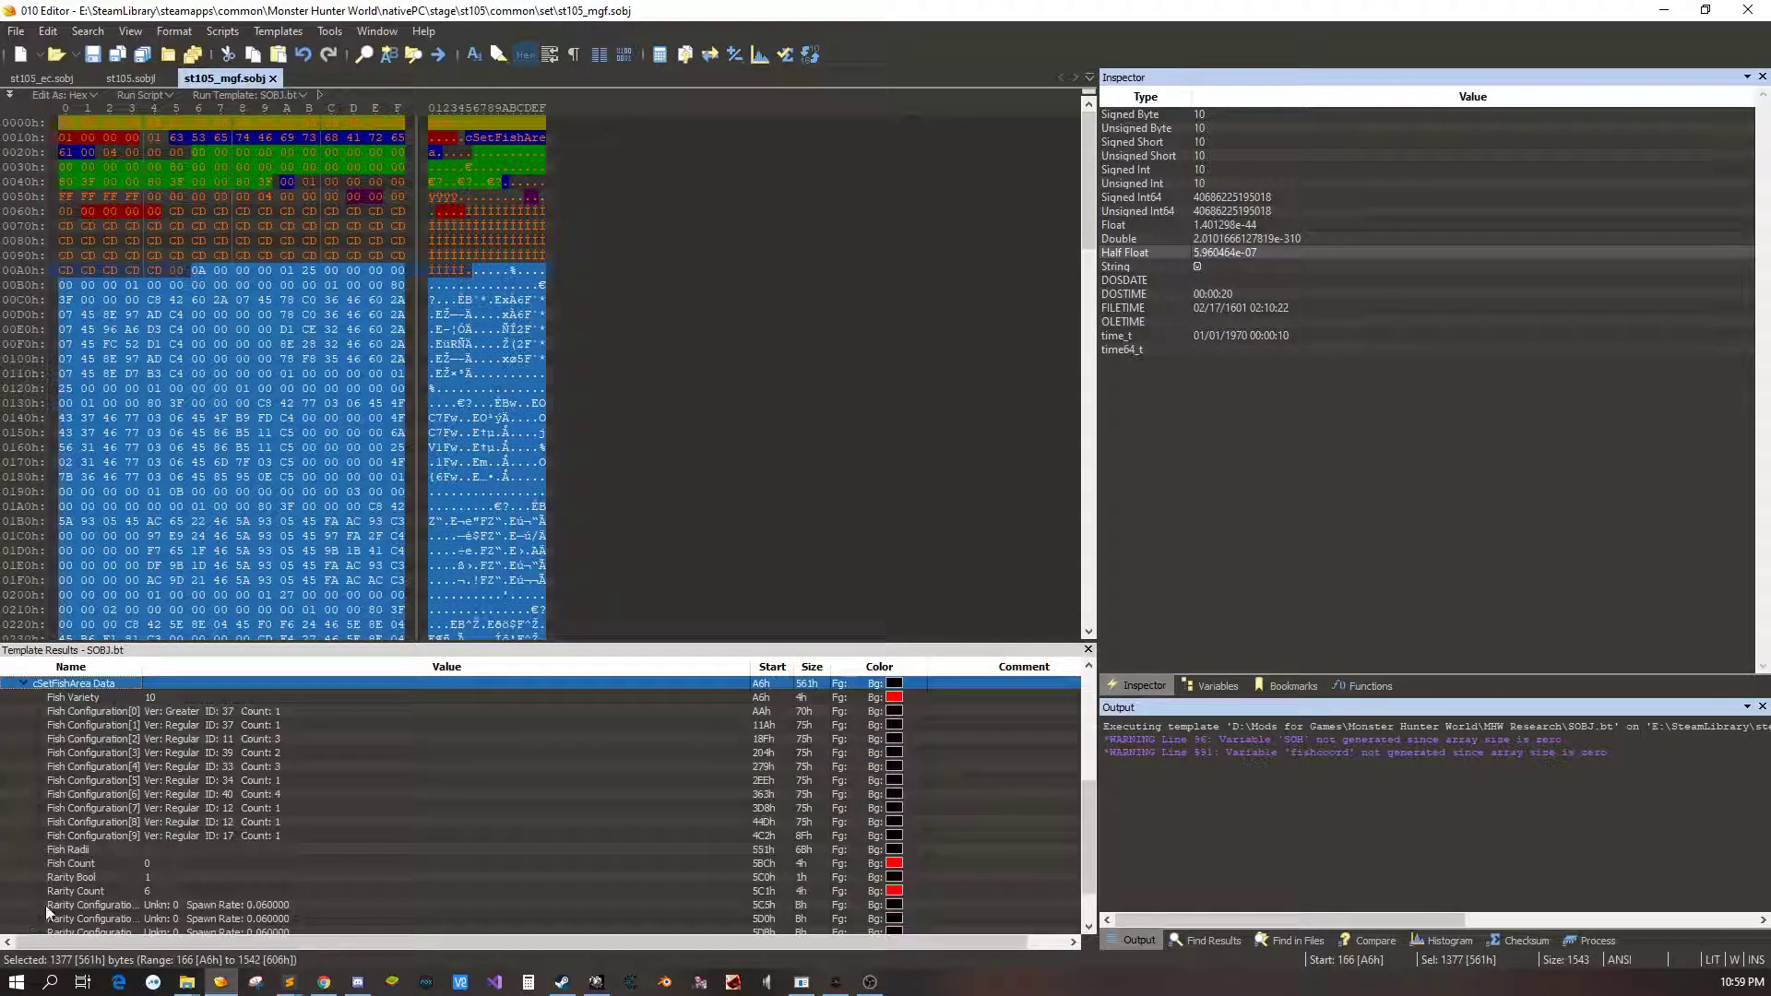
Examine the ten fish configurations and the fish radii in the cSetFishArea data of st105_mgf.sobj
key(Down)
key(Down)
key(Down)
key(Down)
key(Down)
key(Down)
key(Down)
key(Down)
key(Down)
key(Down)
key(Down)
key(Down)
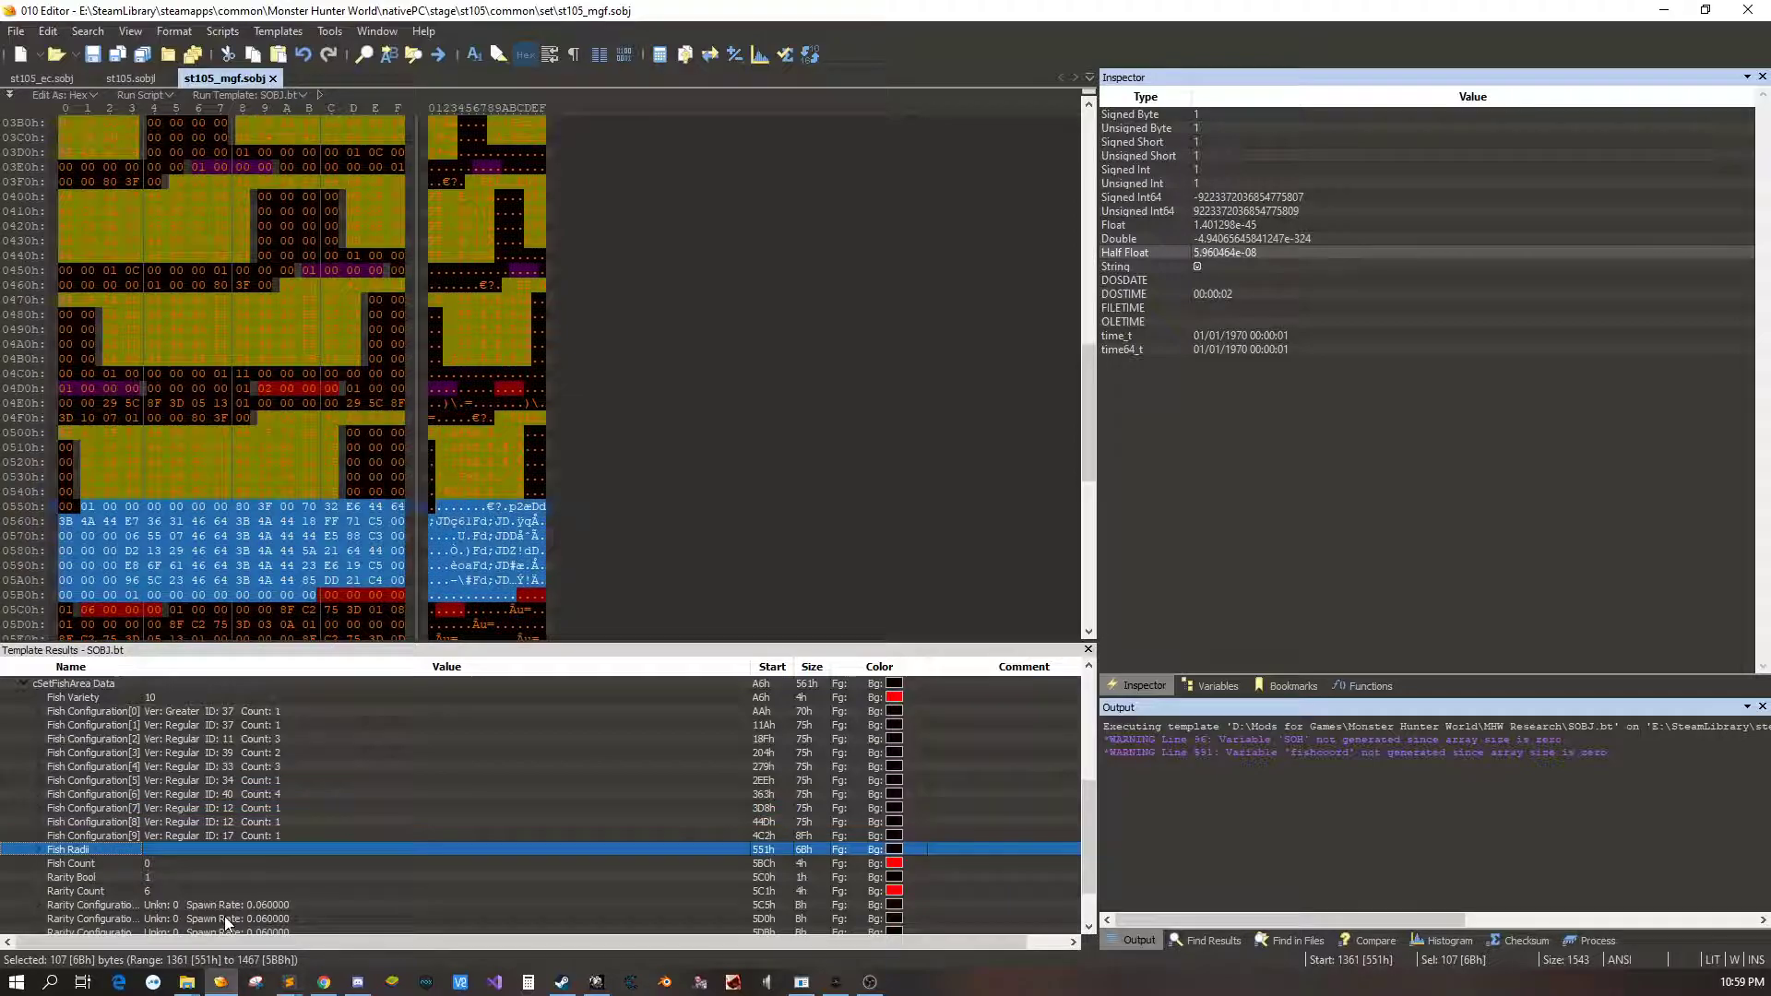
key(Up)
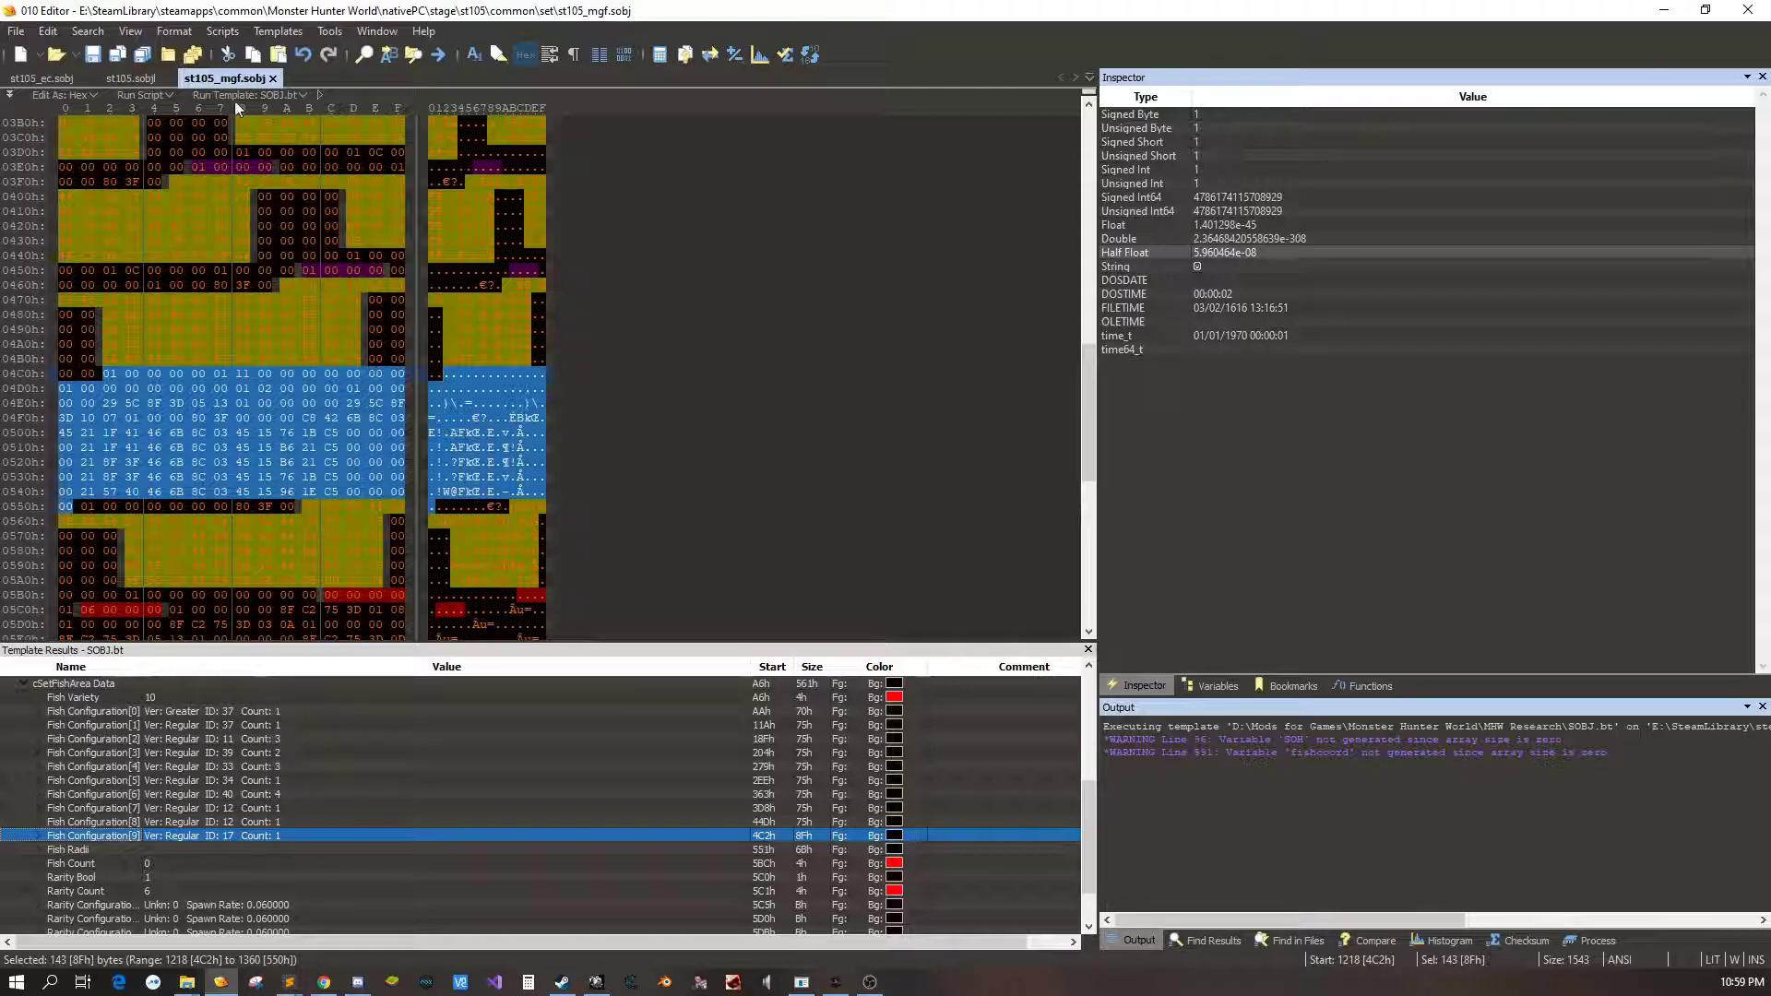
Copy the entire contents of st105_mgf.sobj and create a new blank file
click(68, 688)
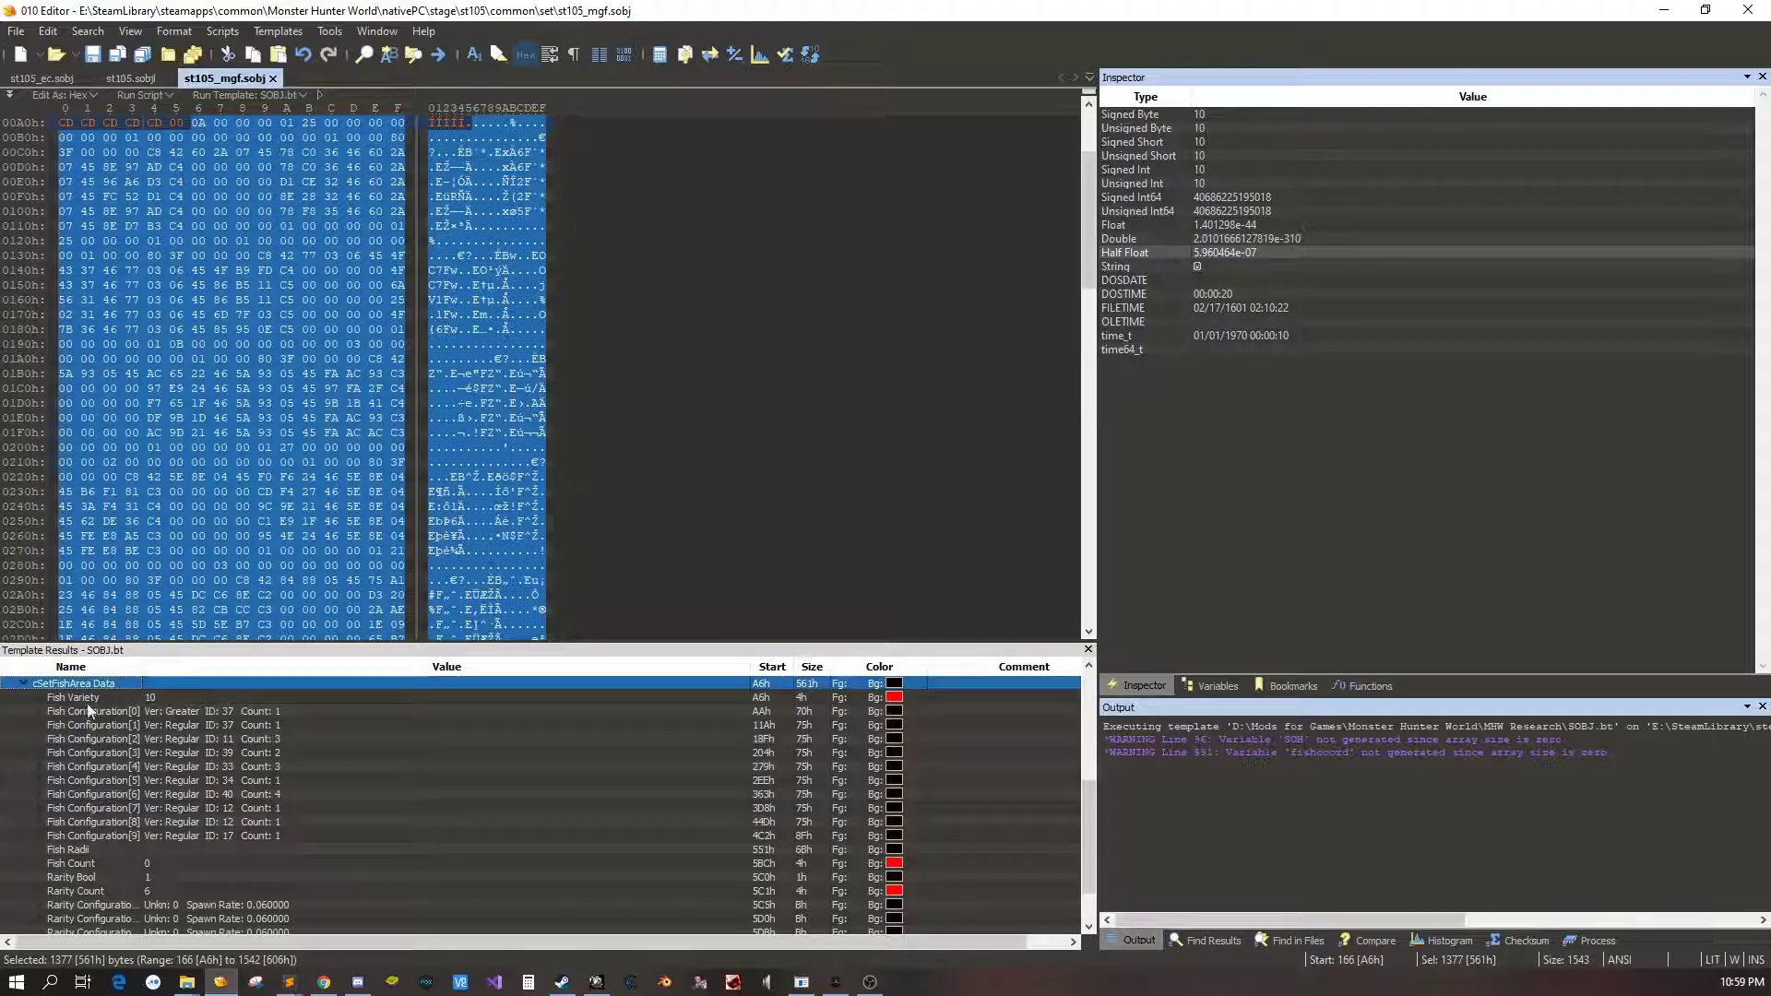
key(Up)
key(Up)
key(Up)
key(Up)
key(Up)
key(Up)
key(Up)
key(Up)
key(Up)
key(Up)
key(Up)
key(Up)
key(Up)
key(Up)
key(Up)
key(Up)
key(Up)
key(Down)
key(Down)
key(Down)
key(Down)
key(Down)
key(Down)
key(Down)
key(Up)
right_click(510, 247)
click(489, 167)
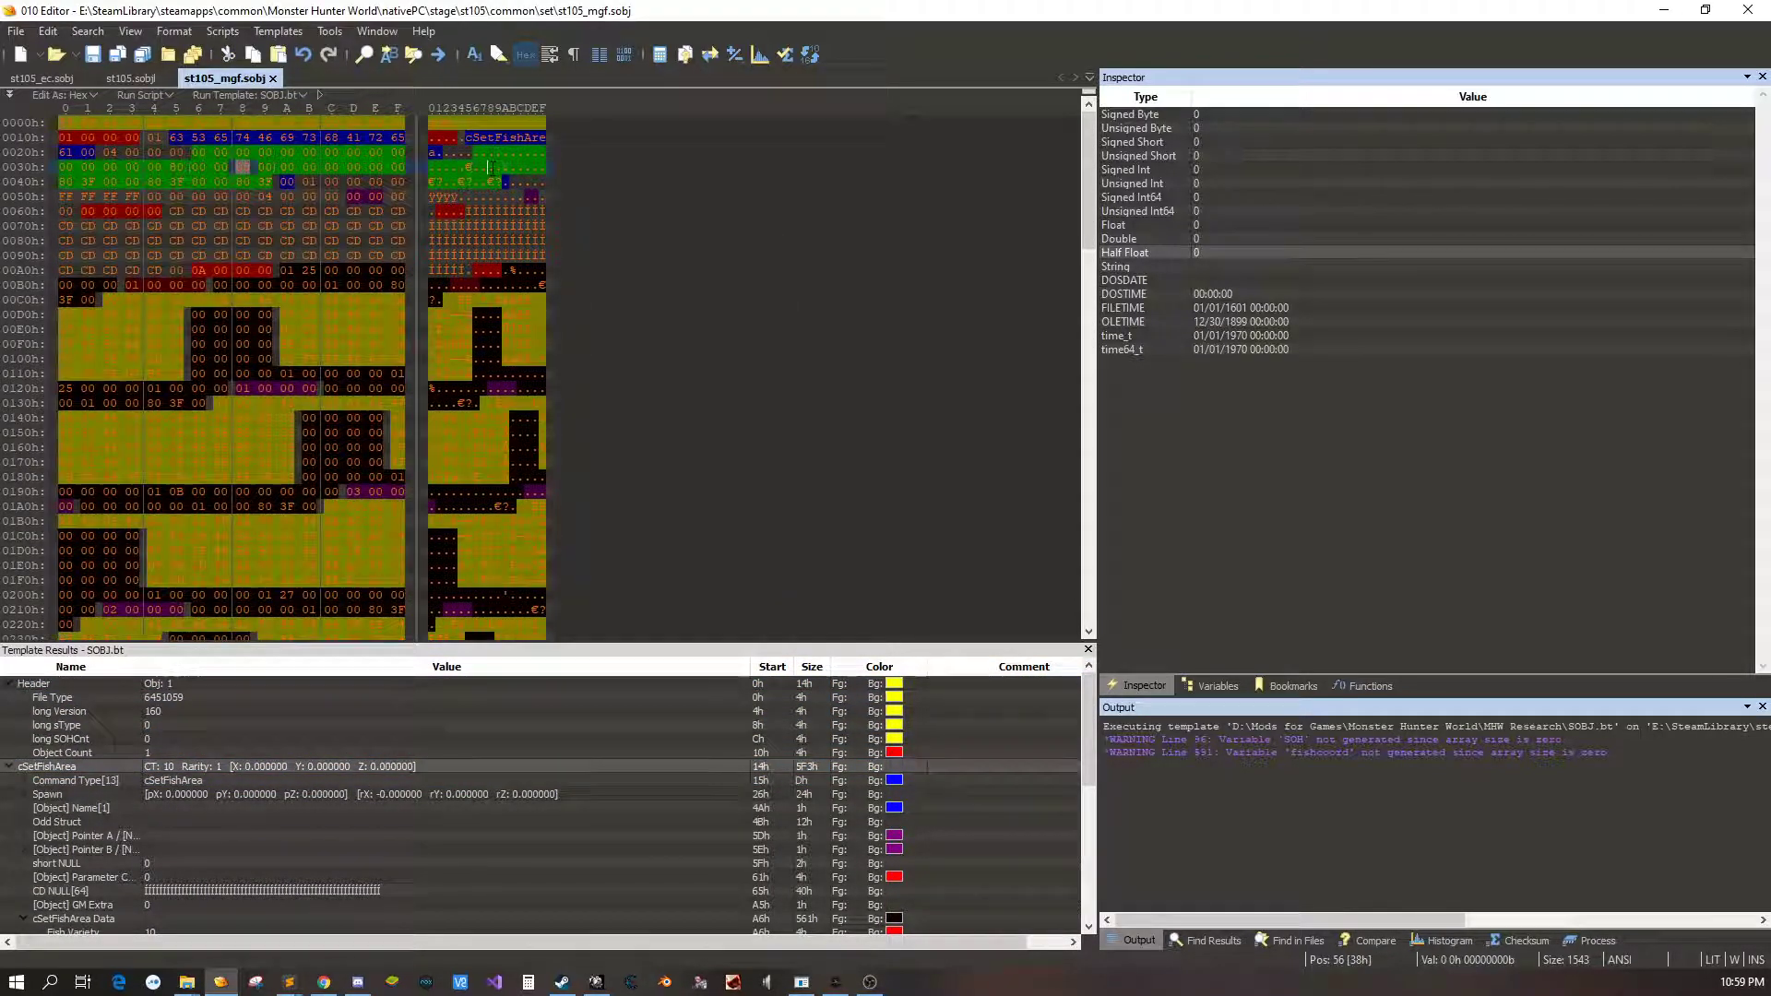
key(ctrl+a)
key(ctrl+c)
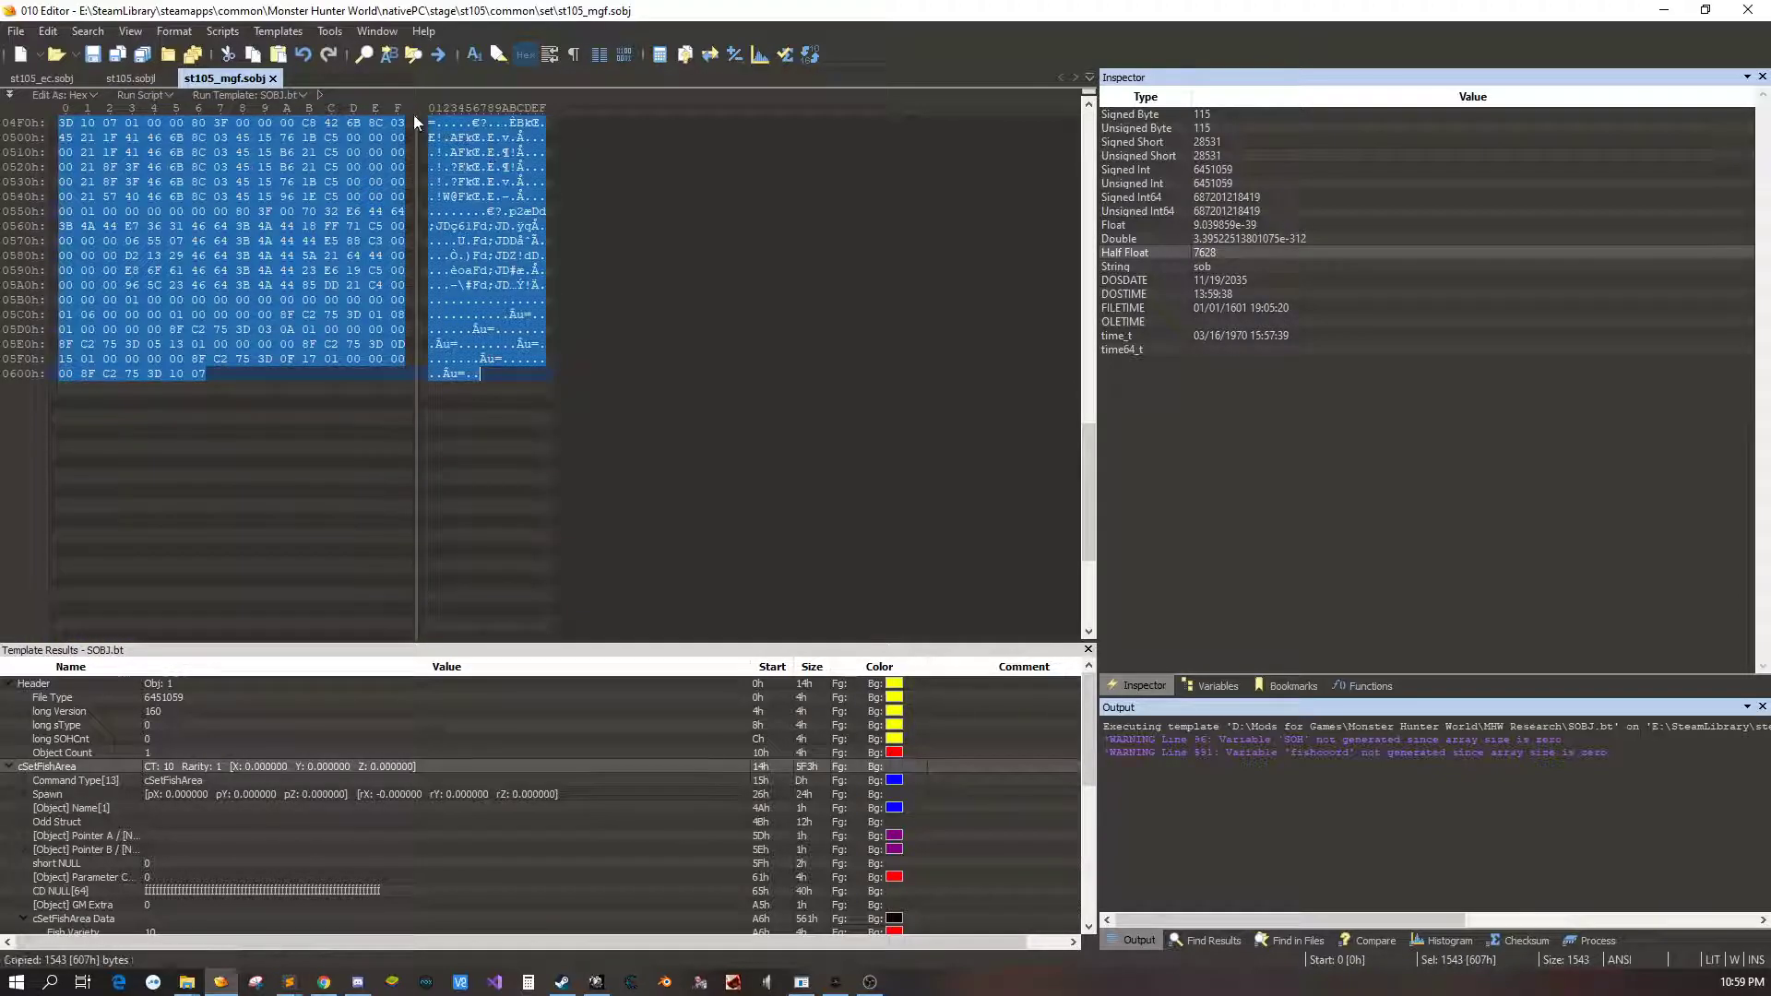
click(20, 53)
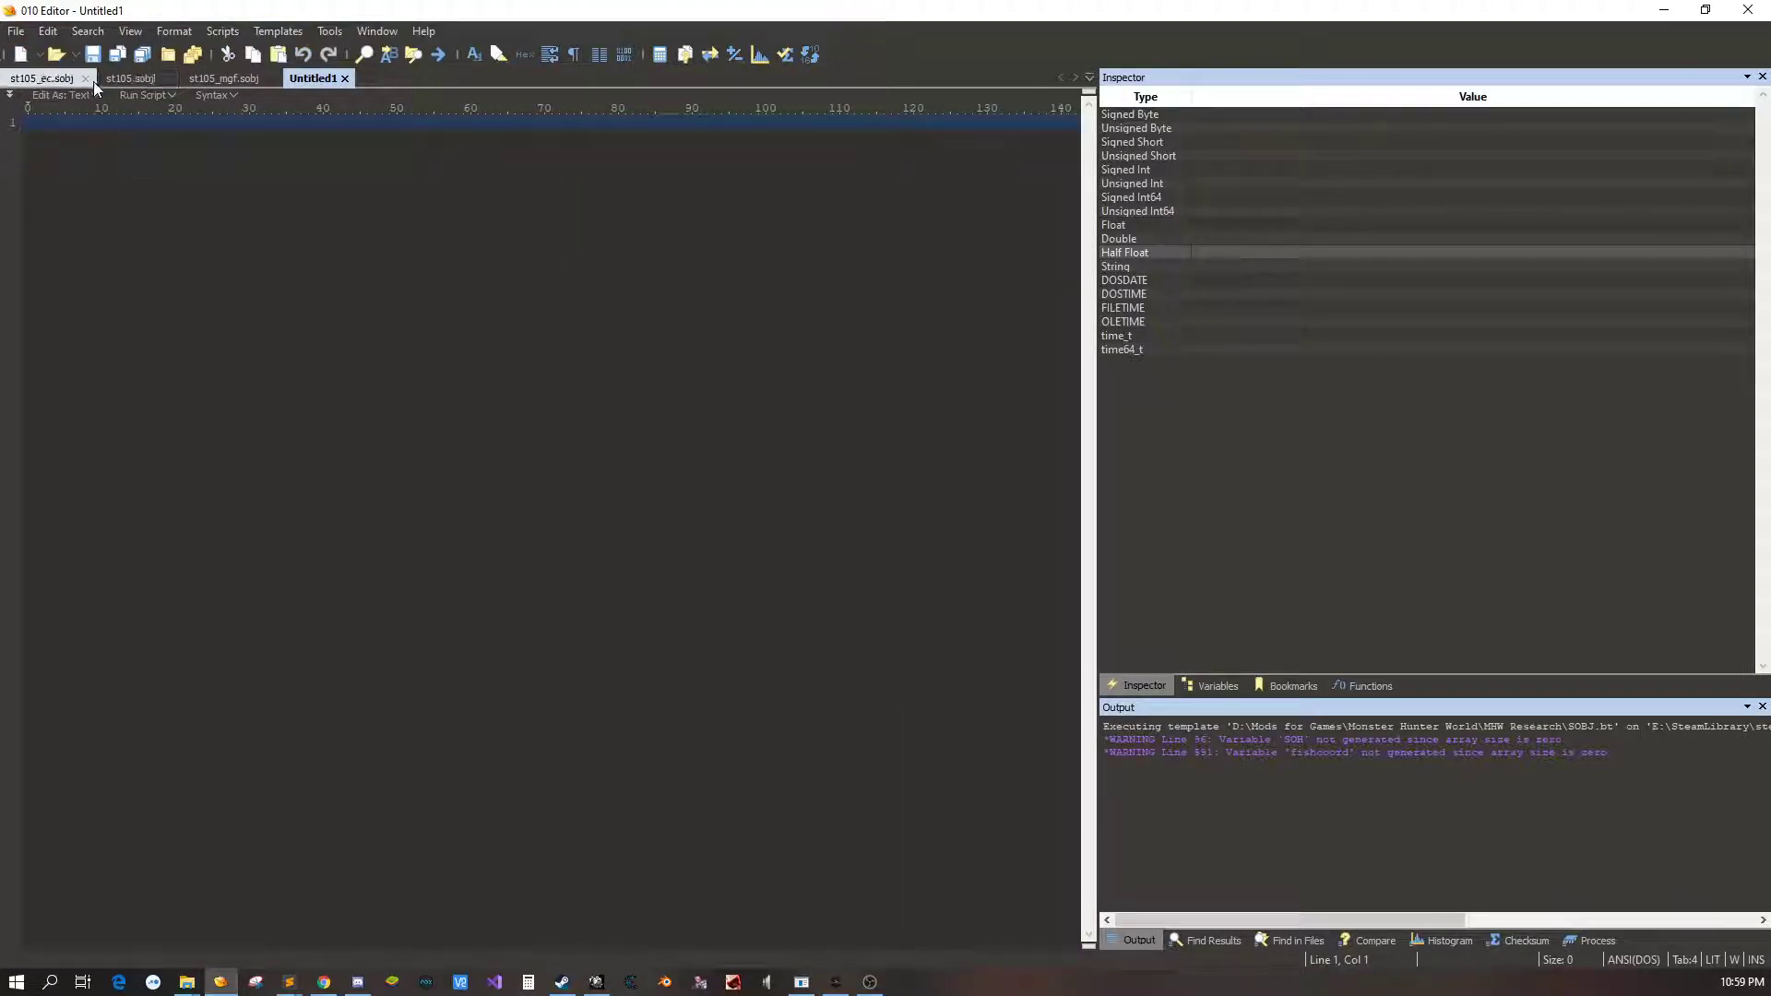
Switch the new blank file to hex editing and paste the copied st105_mgf.sobj contents into it
click(83, 95)
click(56, 126)
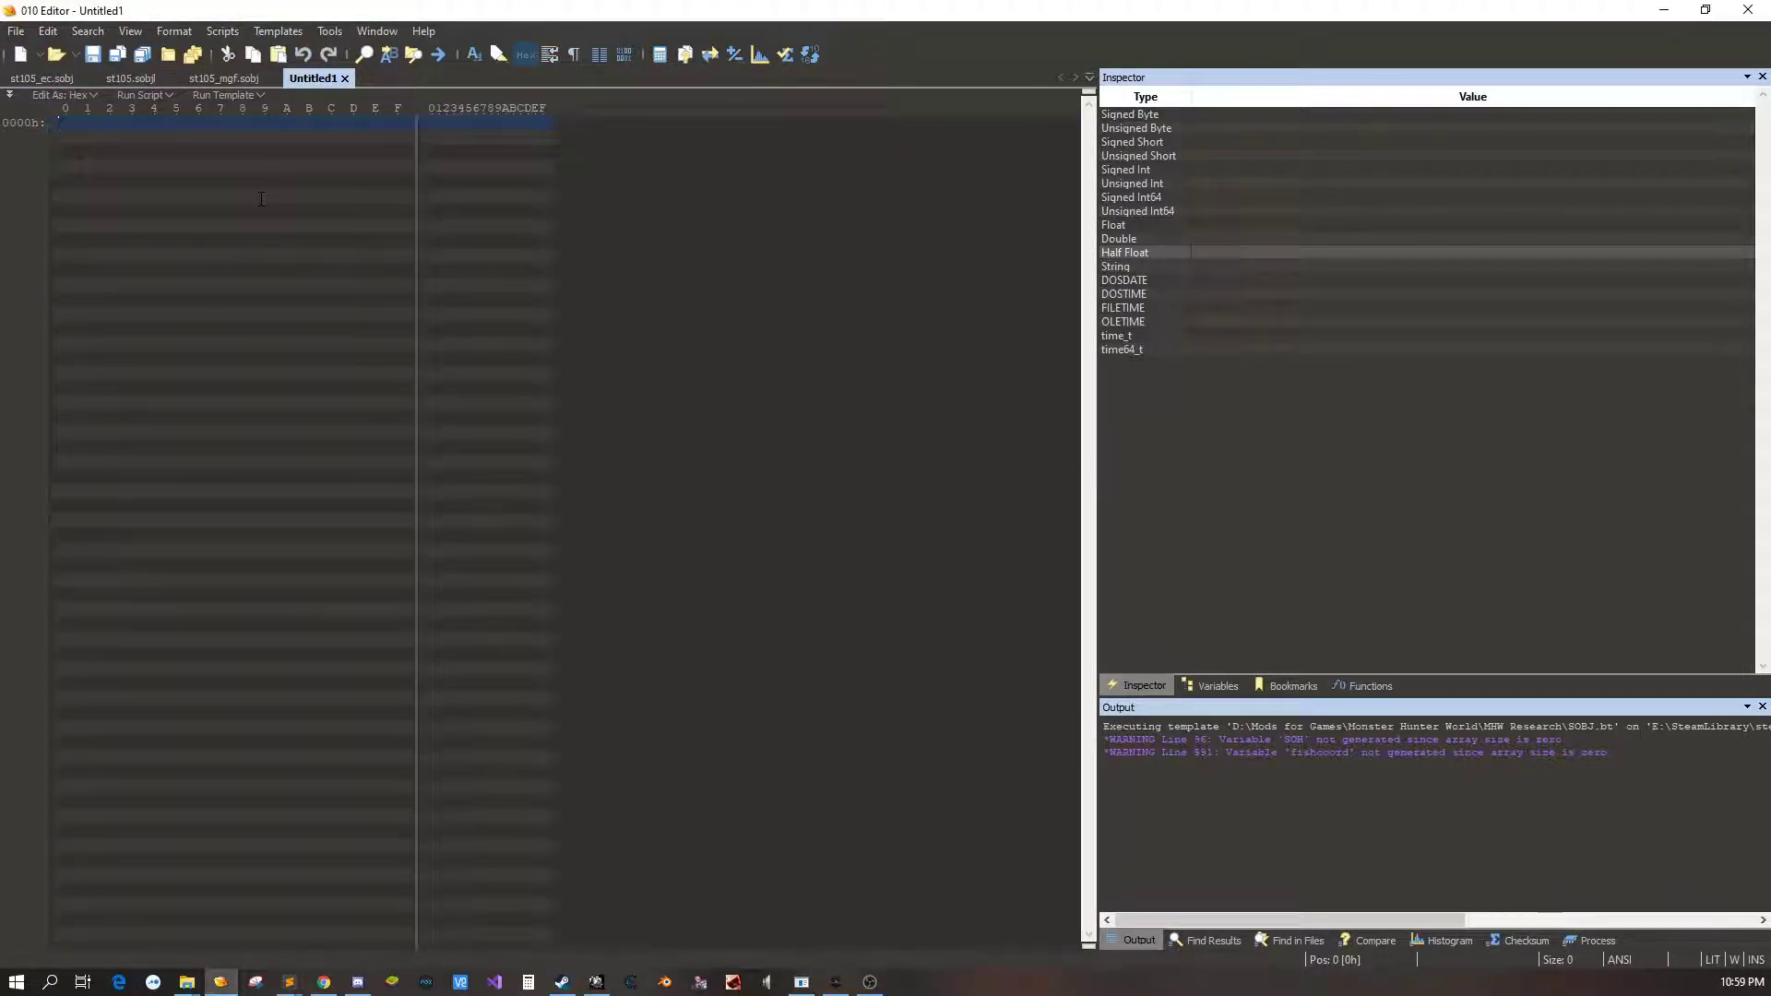
key(ctrl+v)
Return to st105_mgf.sobj and look through its cSetFishArea fields down to the rarity settings
click(235, 77)
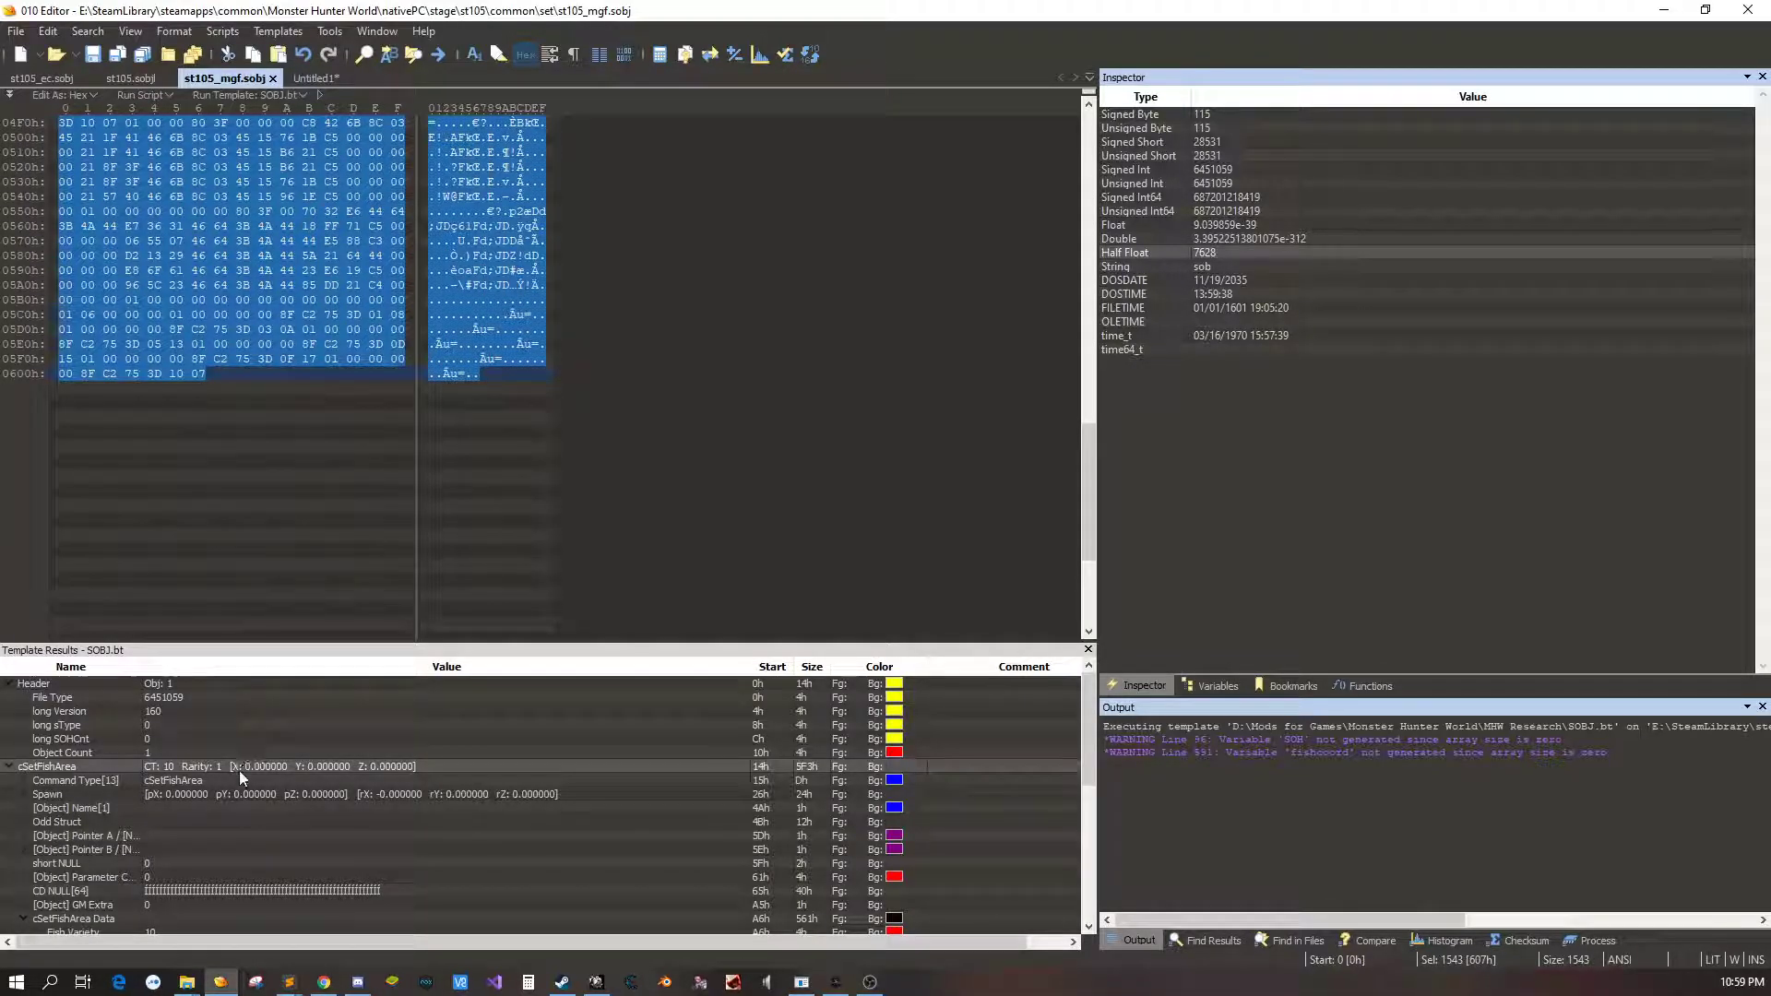
click(96, 881)
key(Down)
key(Down)
key(Down)
key(Down)
key(Down)
key(Down)
key(Down)
key(Down)
key(Down)
key(Down)
key(Down)
key(Down)
key(Down)
key(Down)
key(Down)
key(Down)
key(Down)
key(Down)
key(Down)
key(Down)
key(Up)
key(Up)
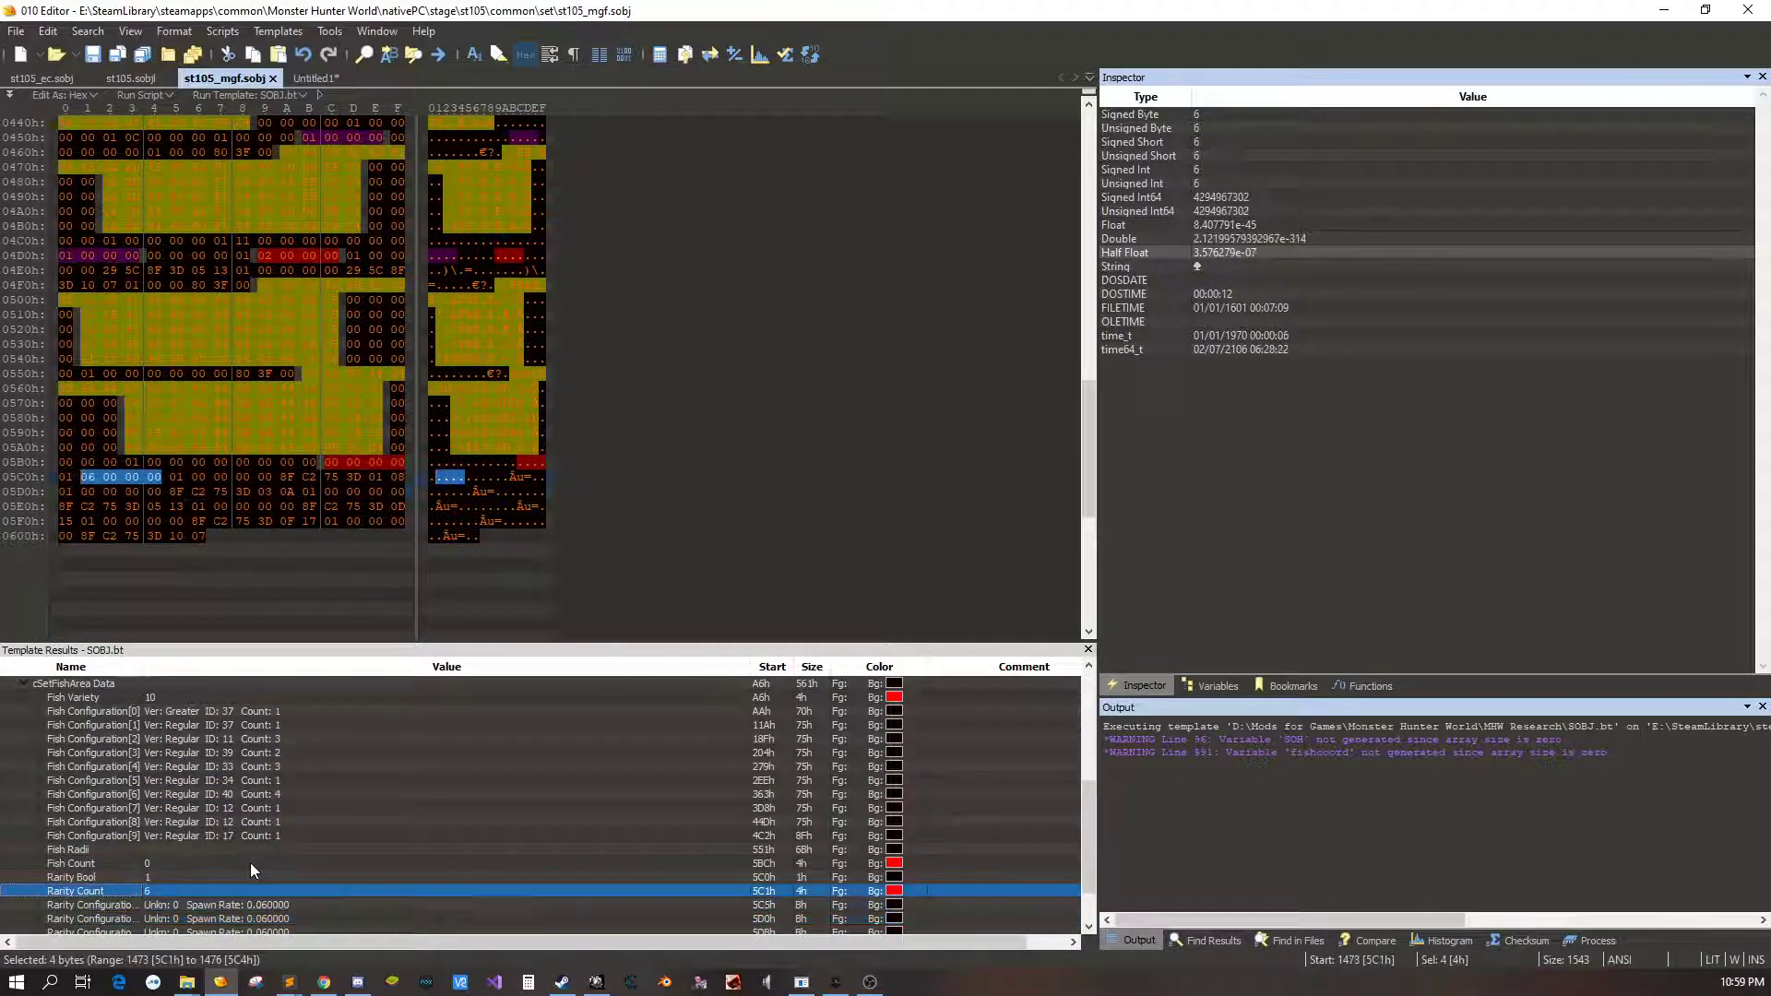
Delete the bytes of fish configurations 0 through 8, keeping only the last one, and set Fish Variety to 1
click(214, 836)
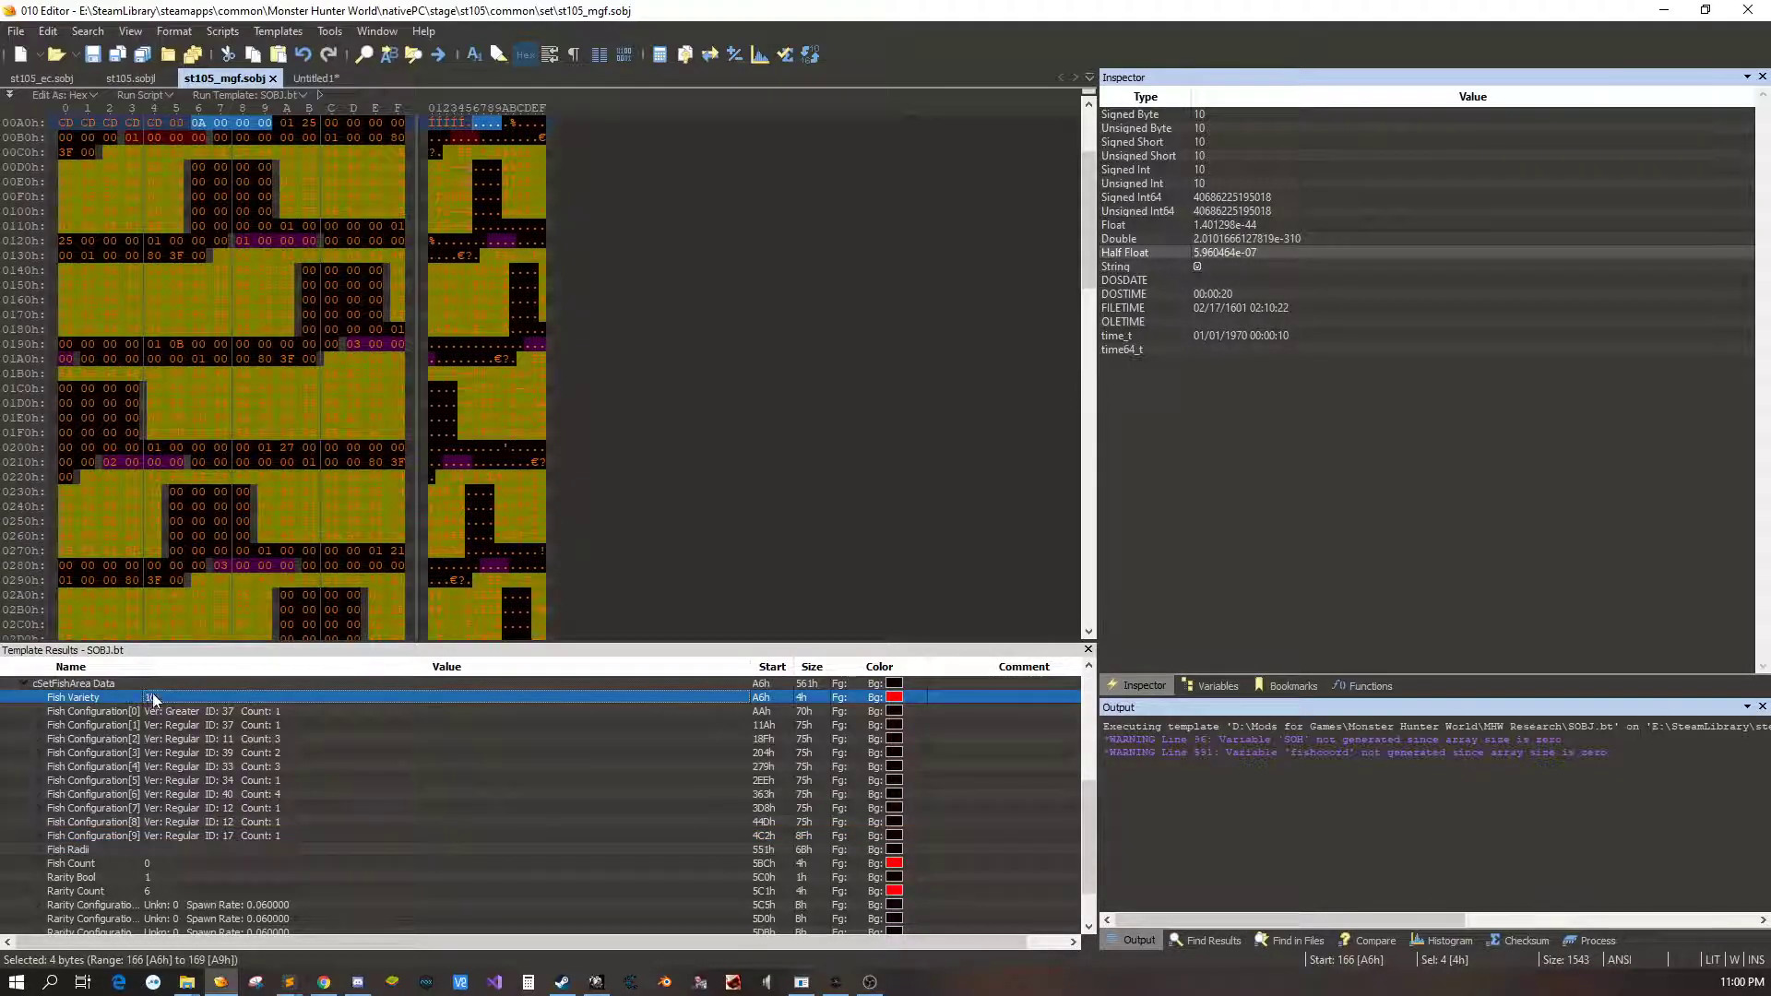
click(255, 836)
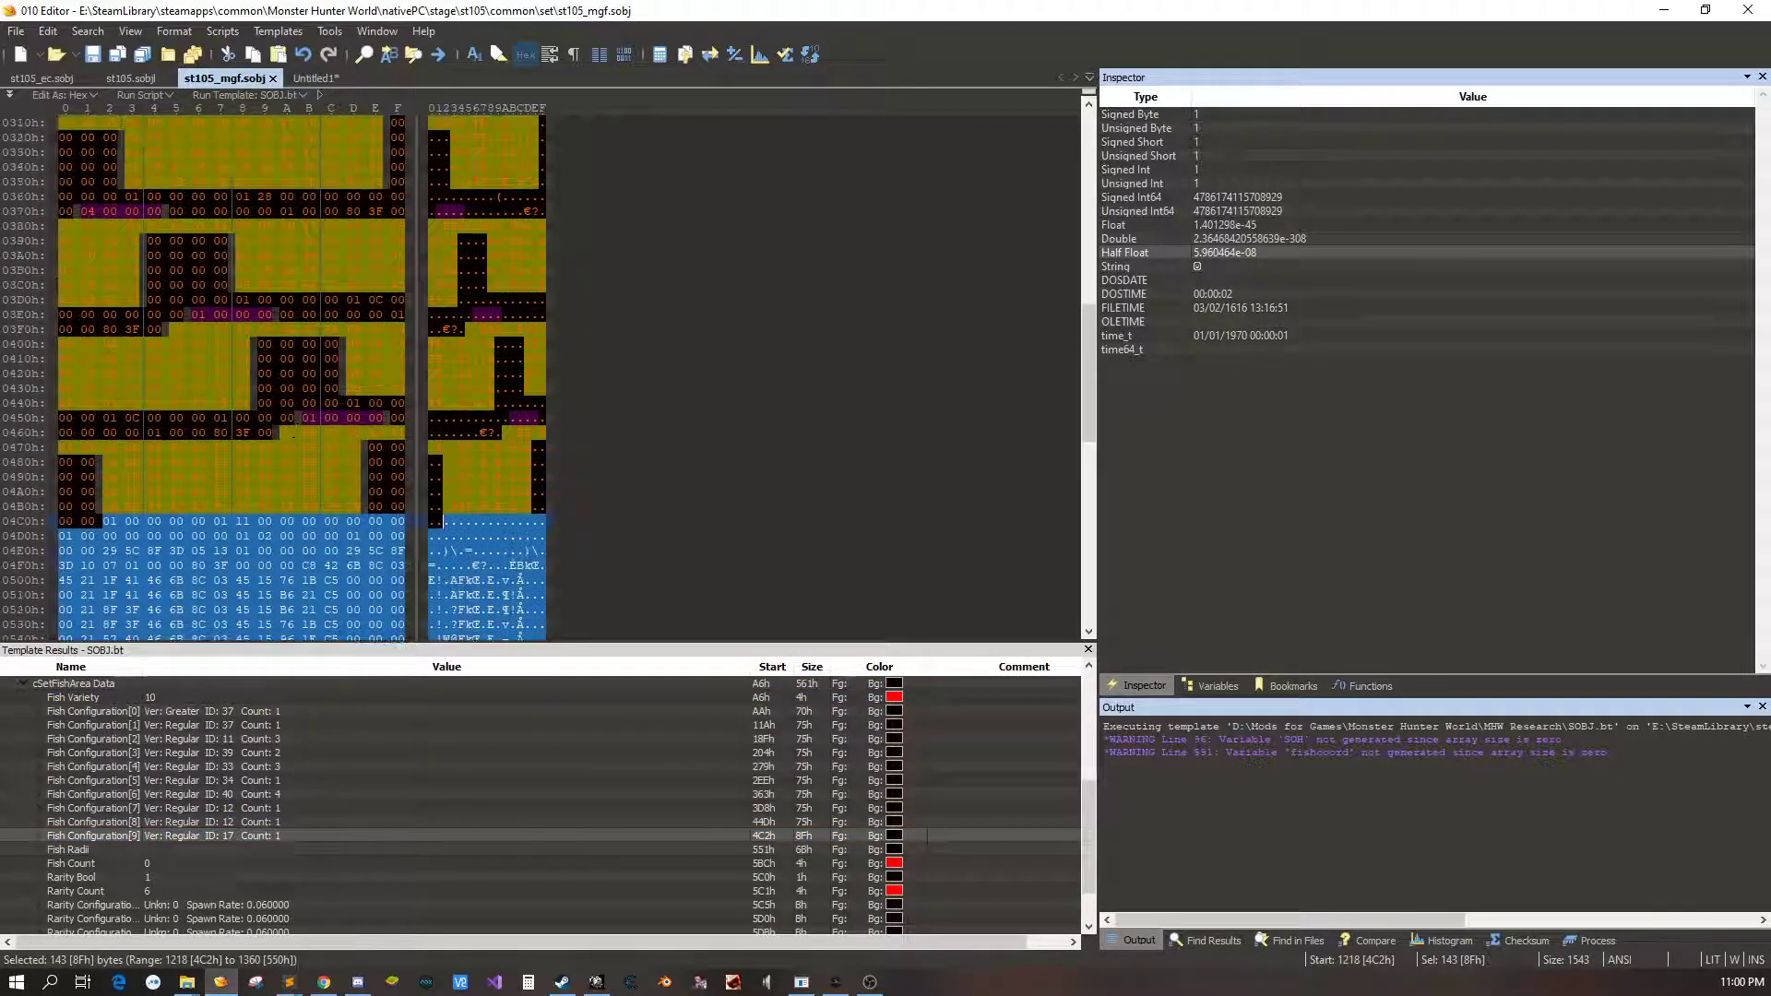
drag(108, 492, 288, 271)
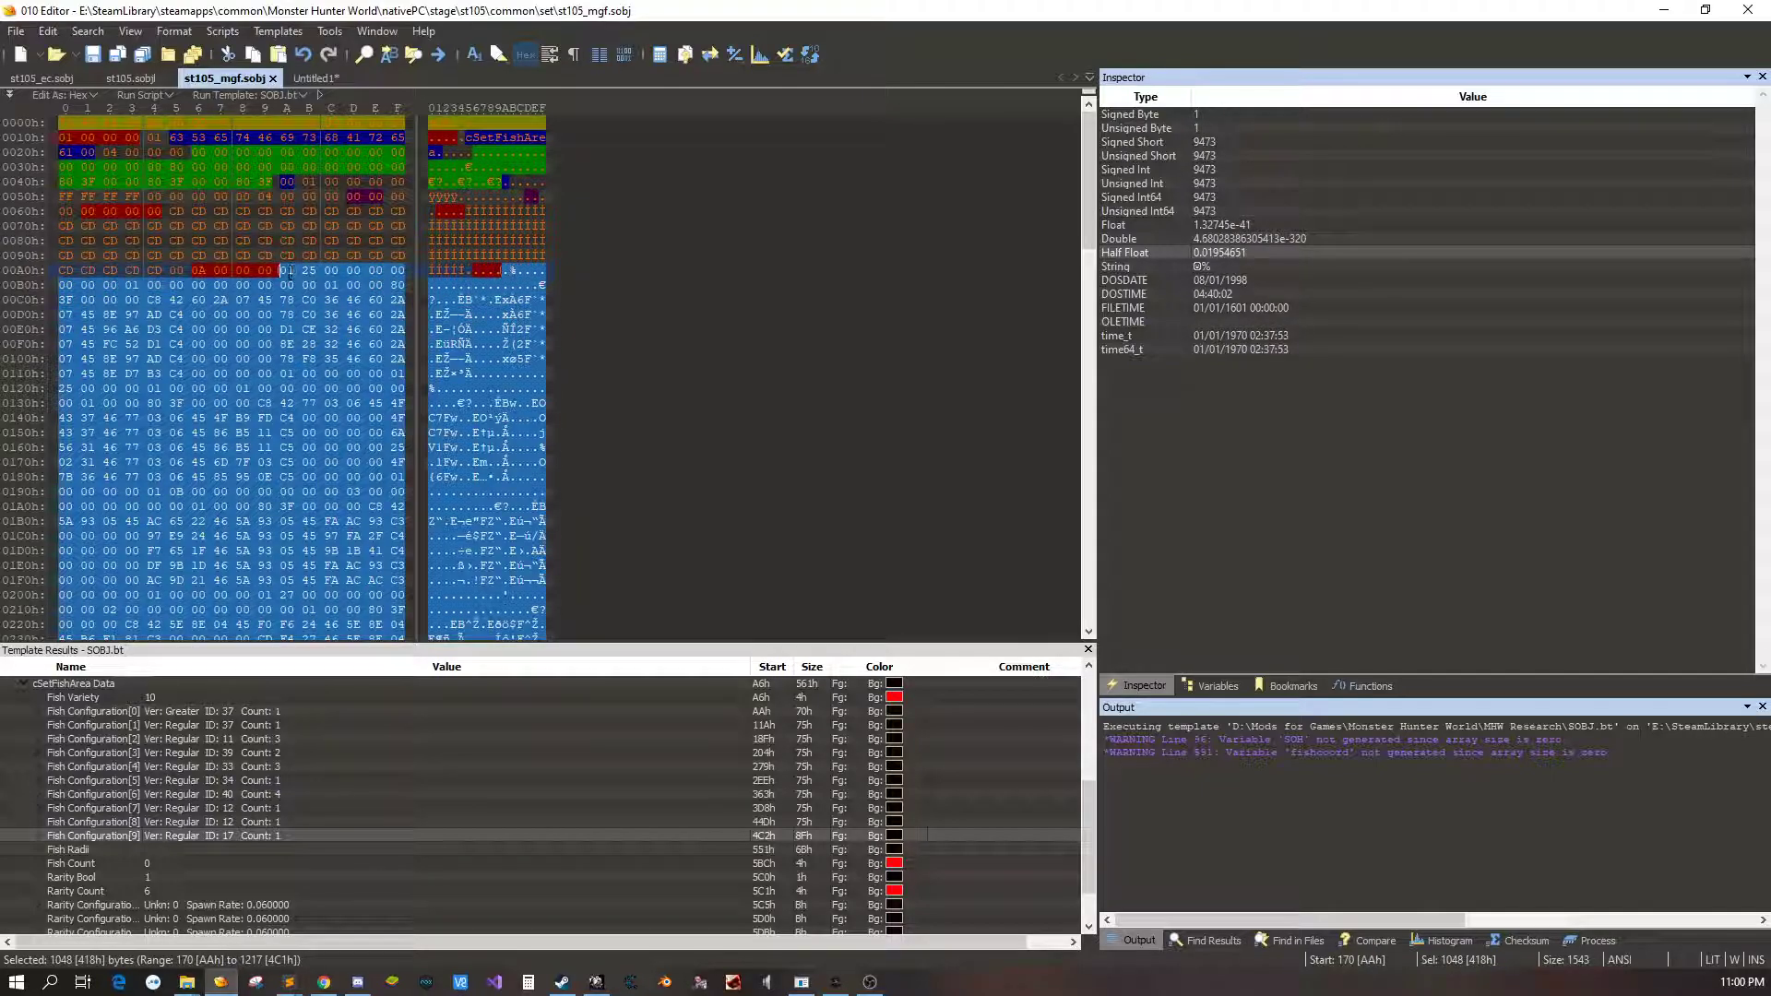
key(Delete)
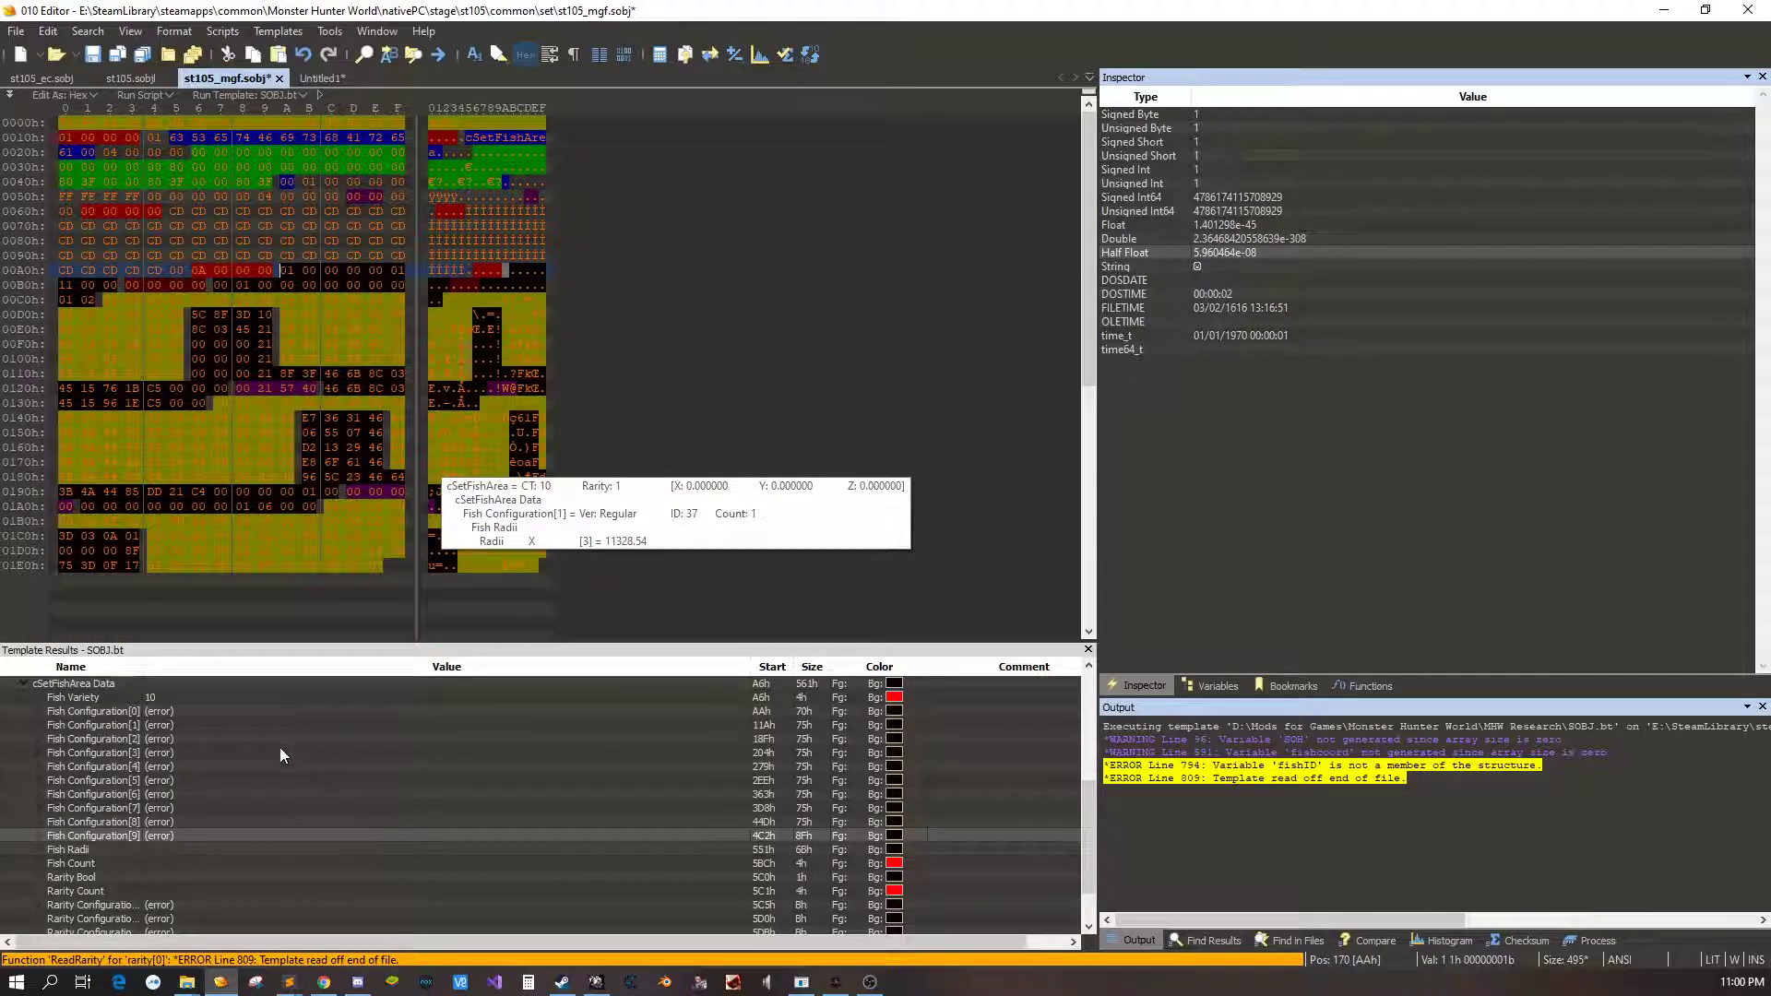
double_click(213, 698)
text(1)
click(244, 782)
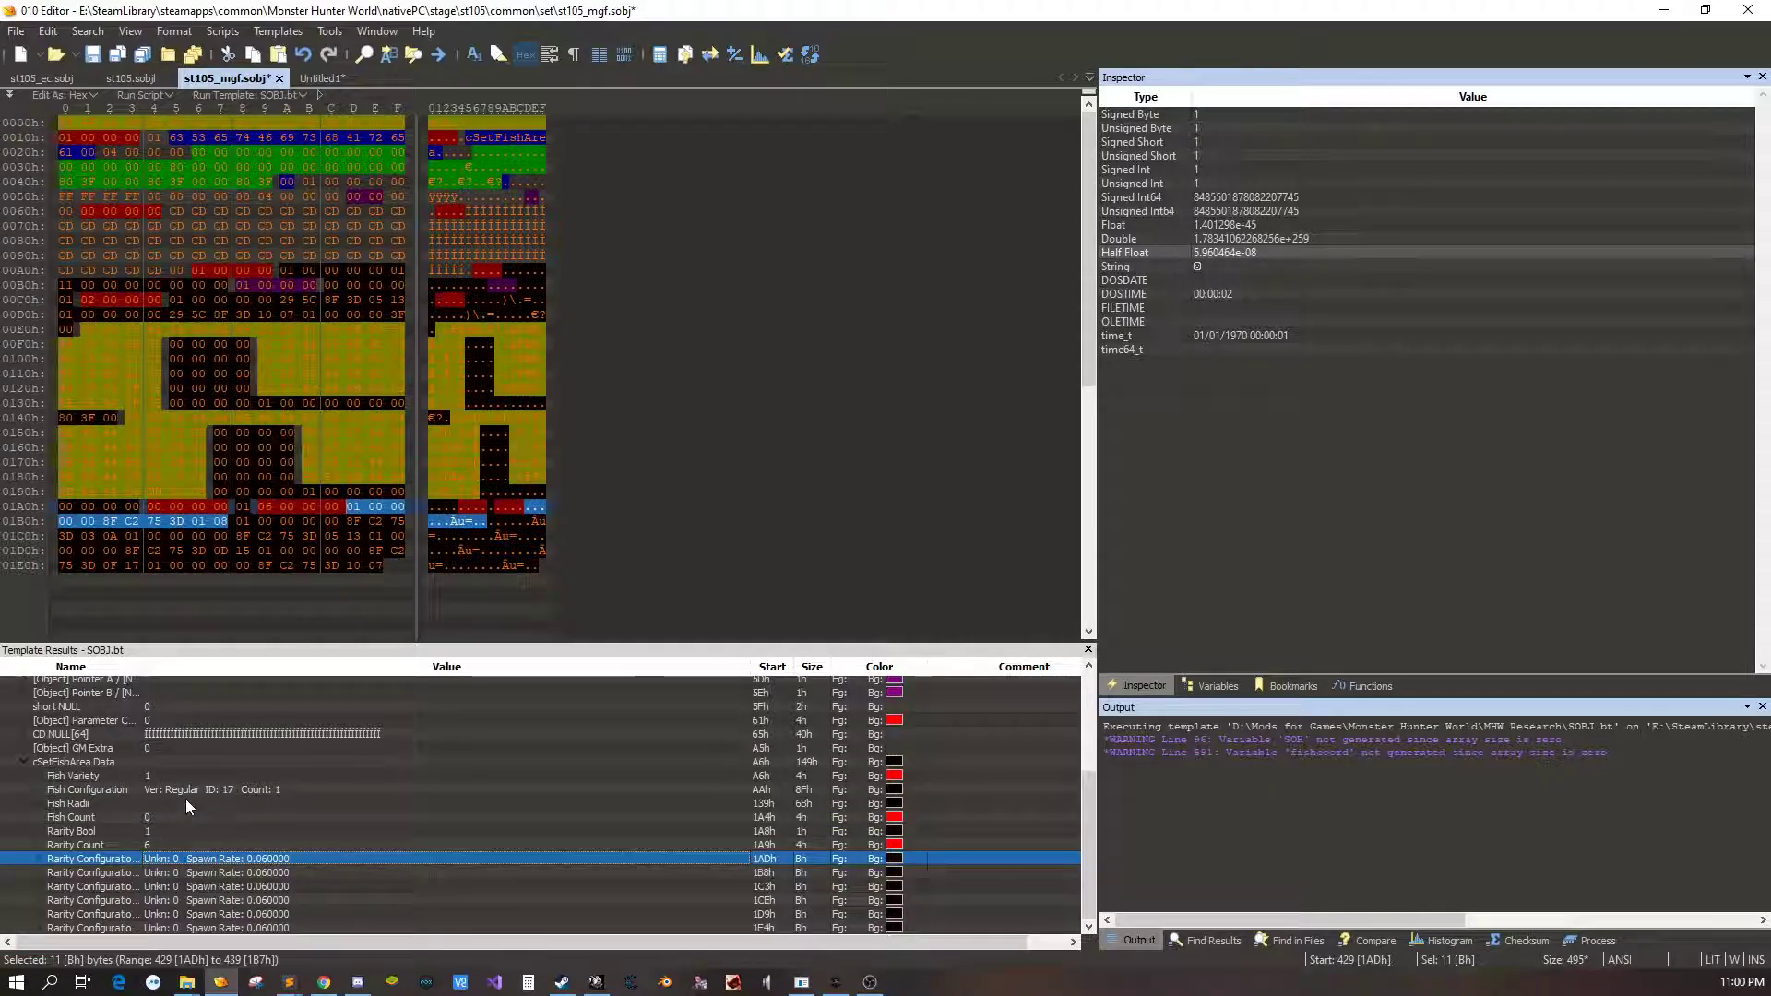
Expand the first rarity configuration of the cSetFishArea Data and set its Spawn Rate to 1
click(192, 789)
click(179, 859)
click(222, 927)
double_click(53, 859)
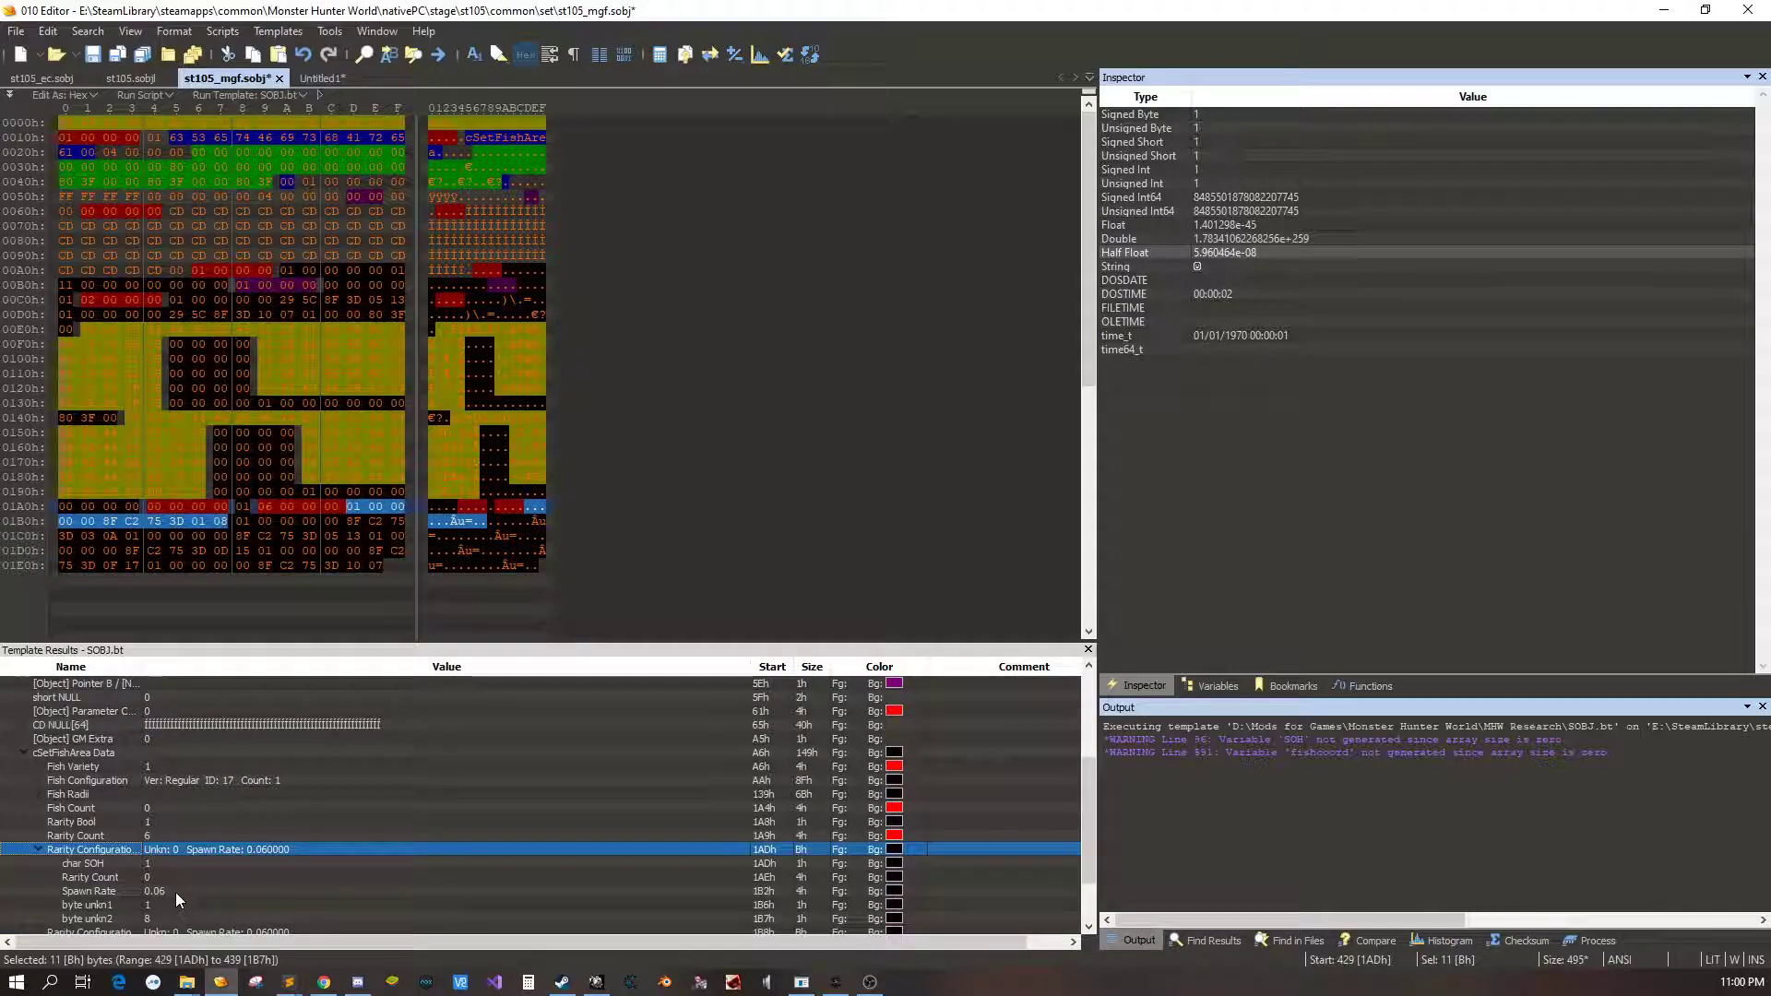
double_click(177, 891)
text(1)
click(189, 907)
Expand the second rarity configuration of the cSetFishArea Data and set its Spawn Rate to 1
scroll(194, 910, down, 2)
click(198, 925)
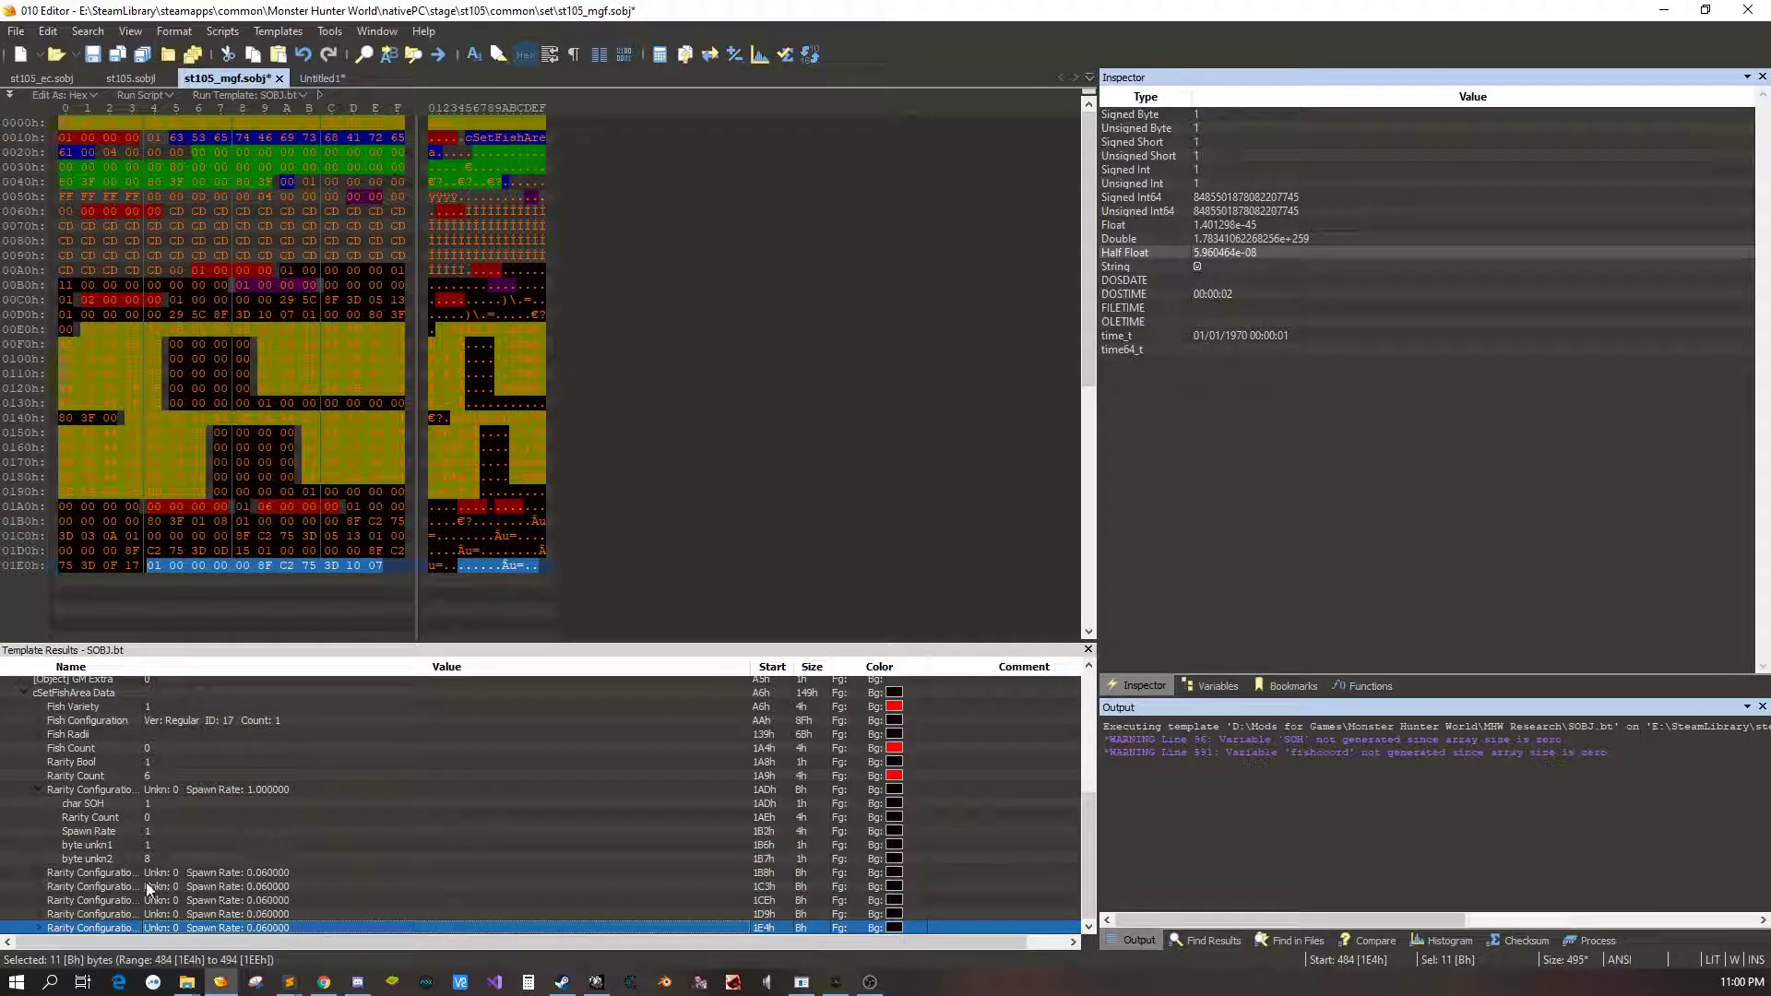
double_click(50, 873)
click(196, 893)
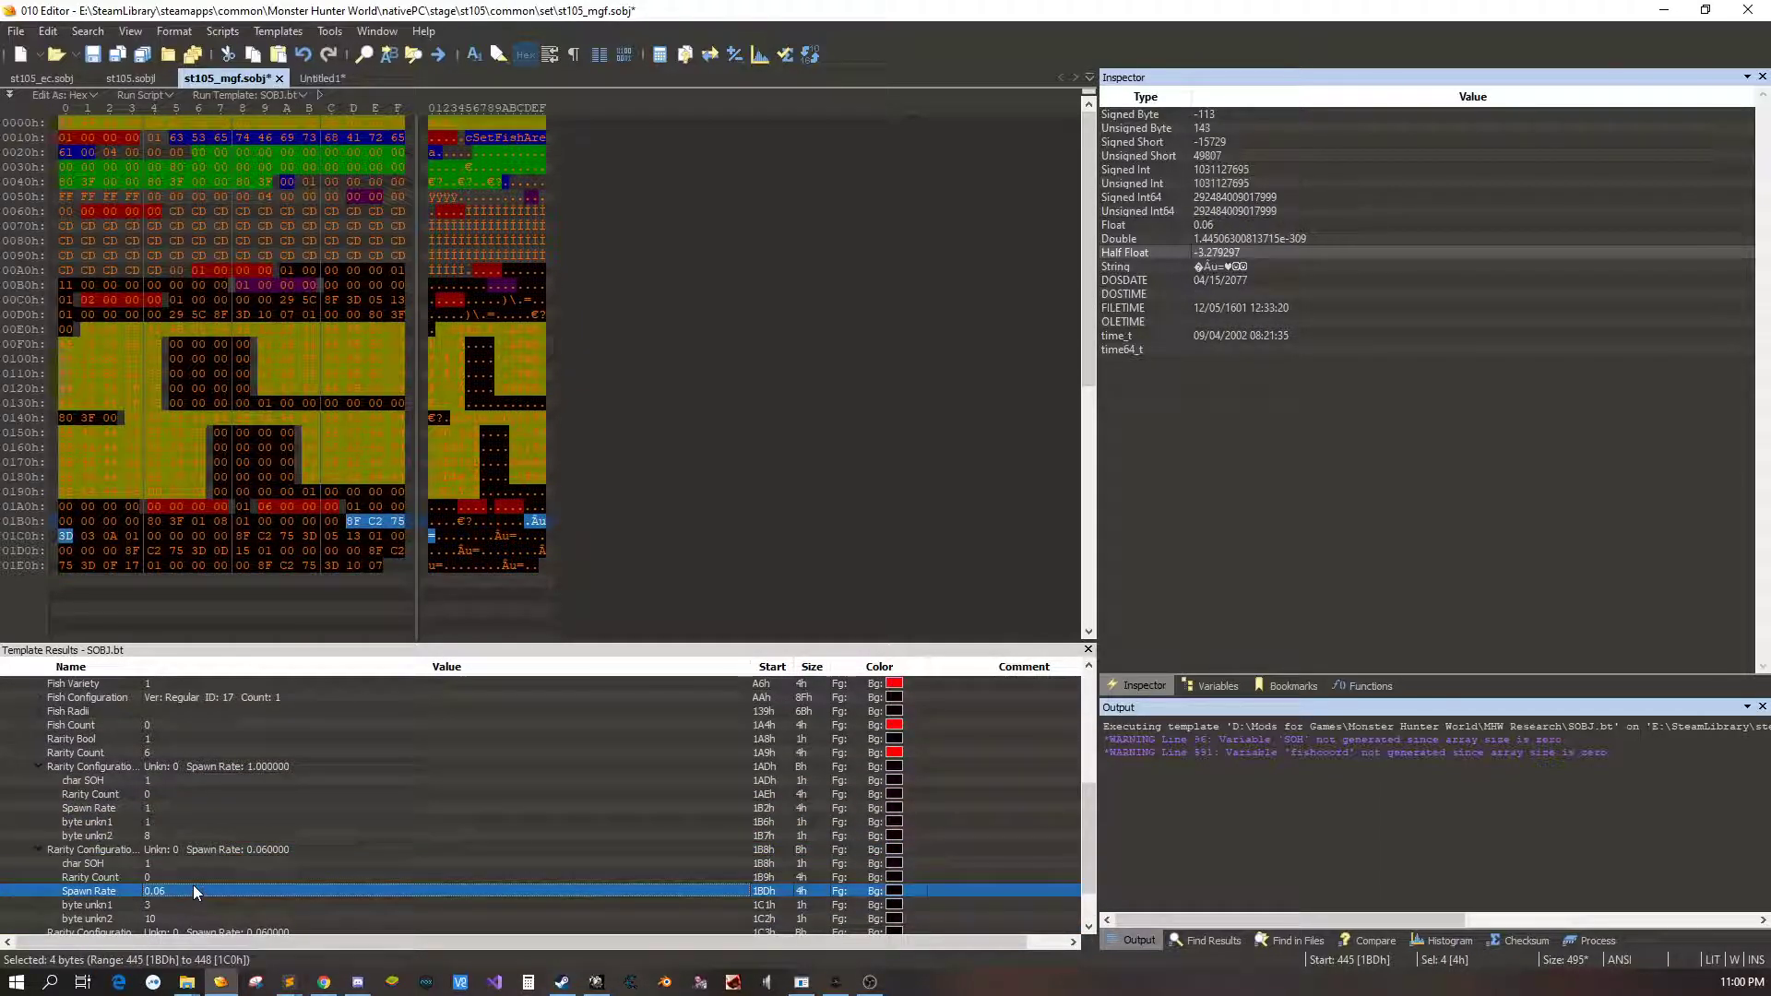
click(205, 891)
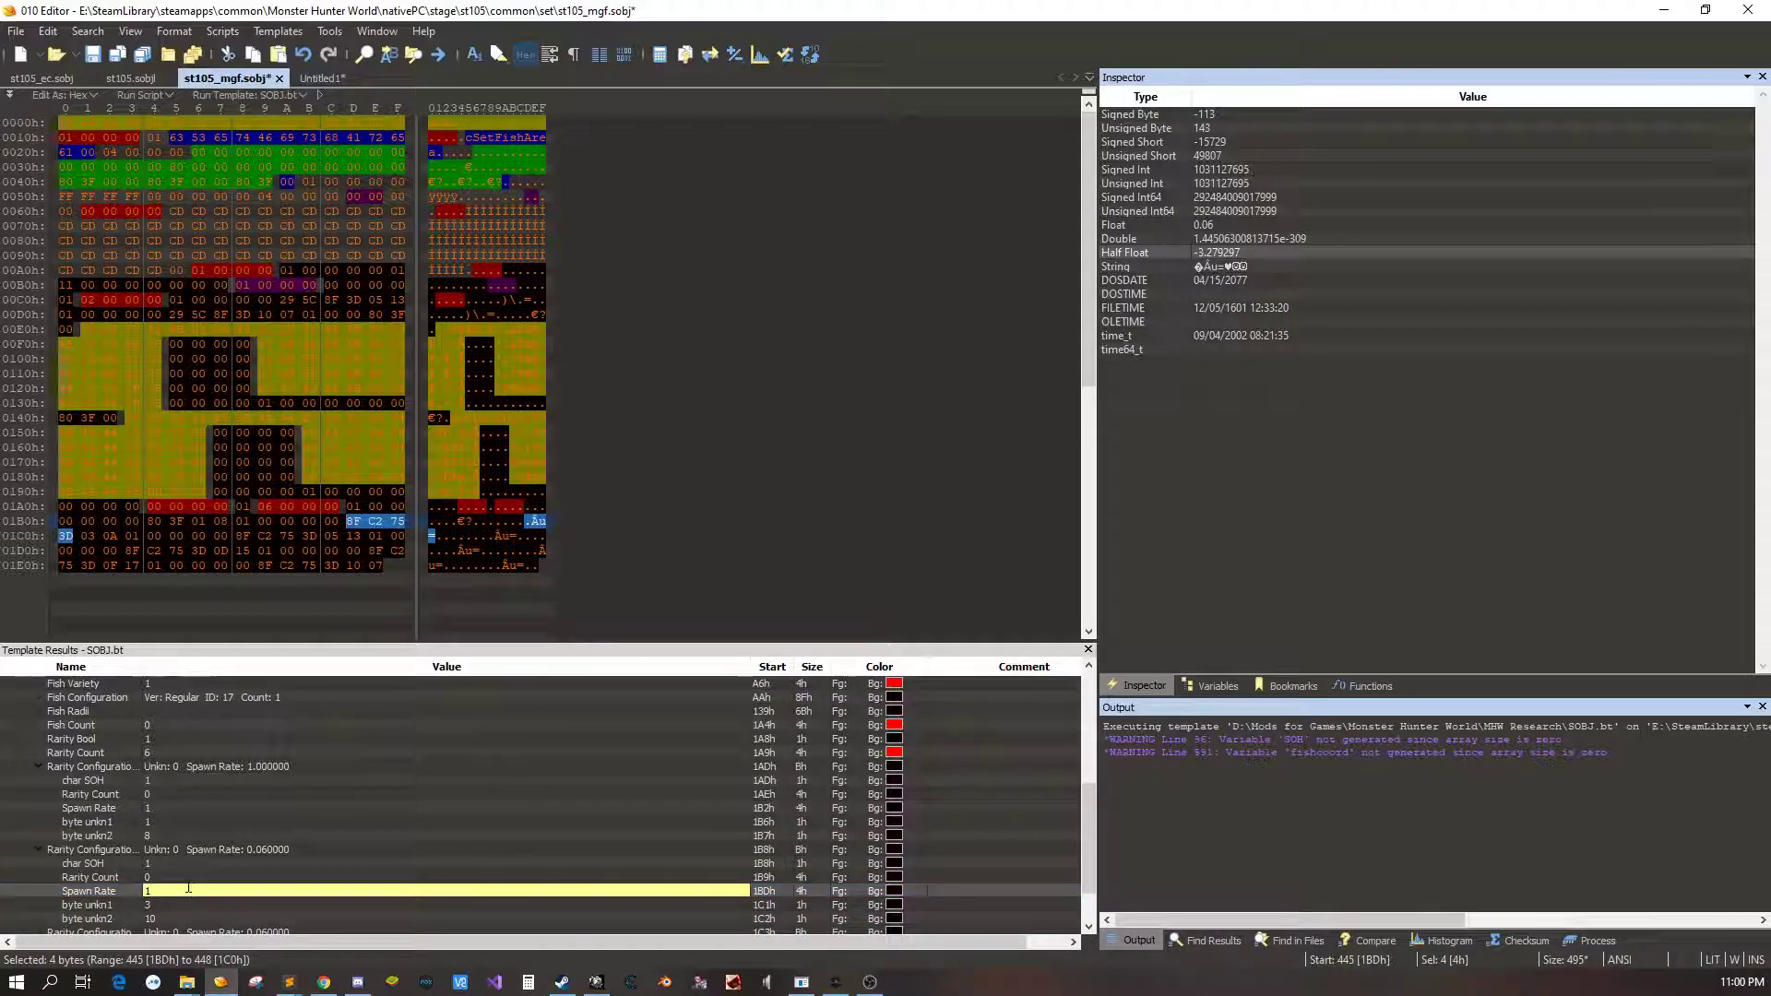
key(Return)
Expand the third rarity configuration of the cSetFishArea Data and set its Spawn Rate to 1
key(Down)
key(Down)
key(Down)
key(Down)
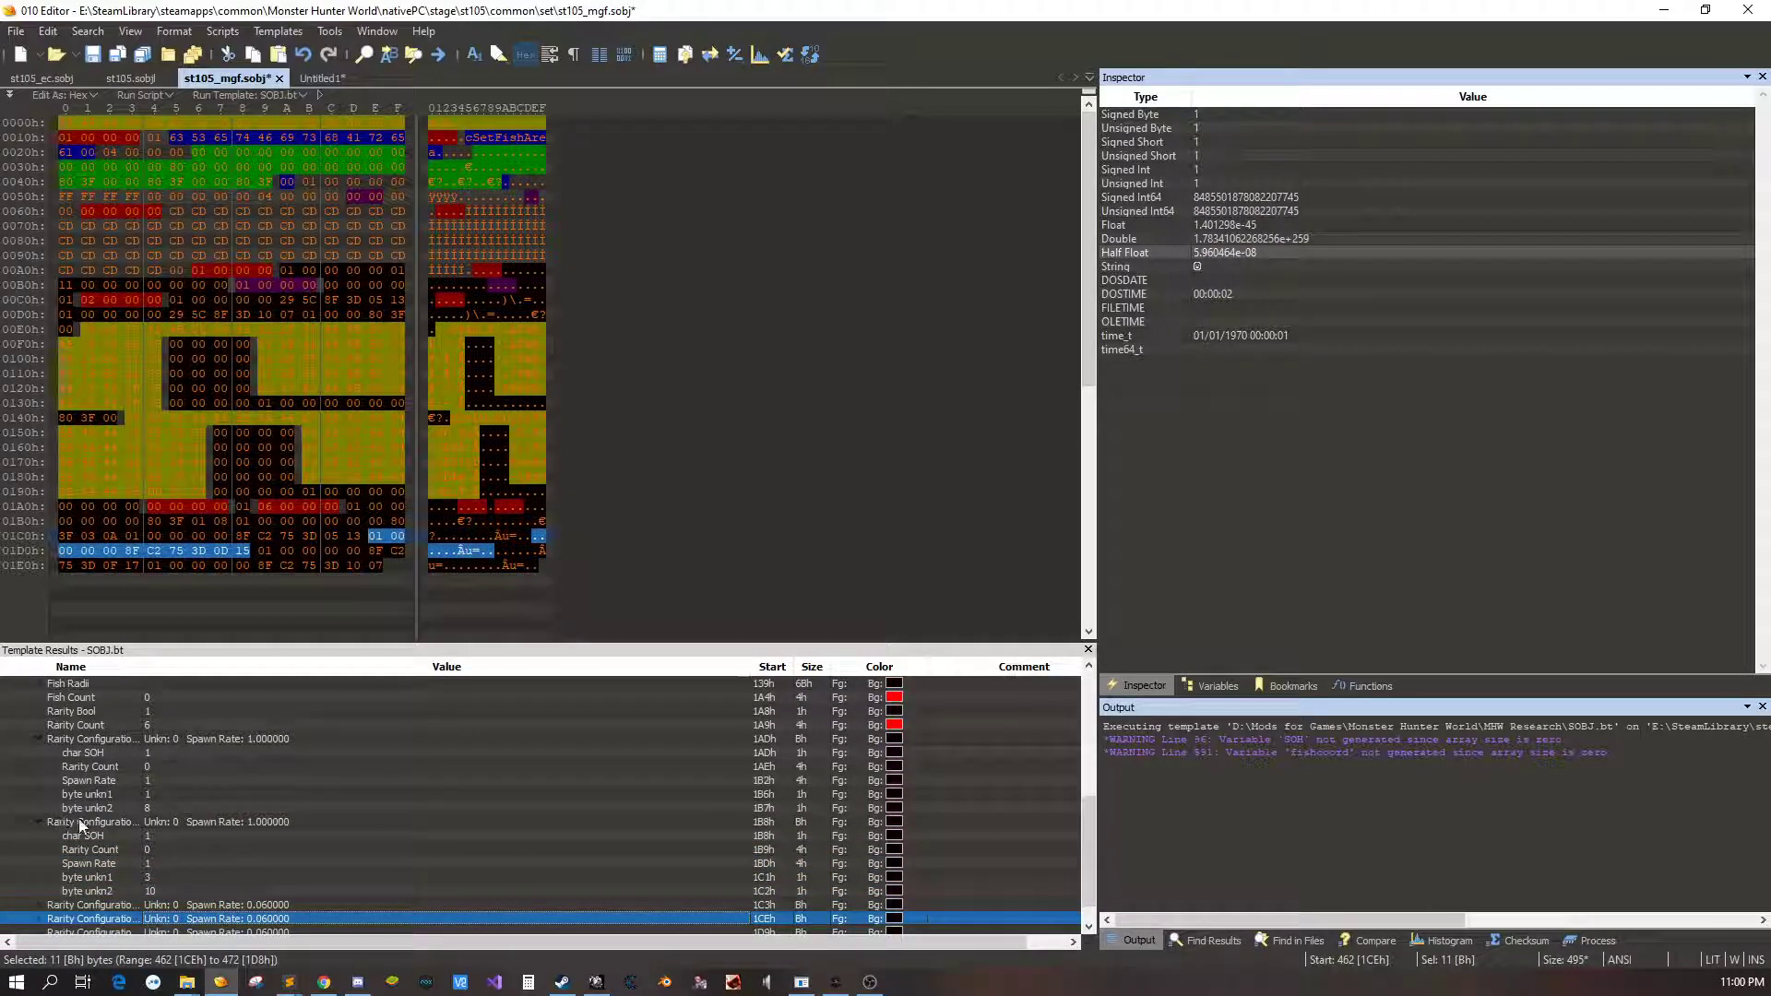
click(88, 712)
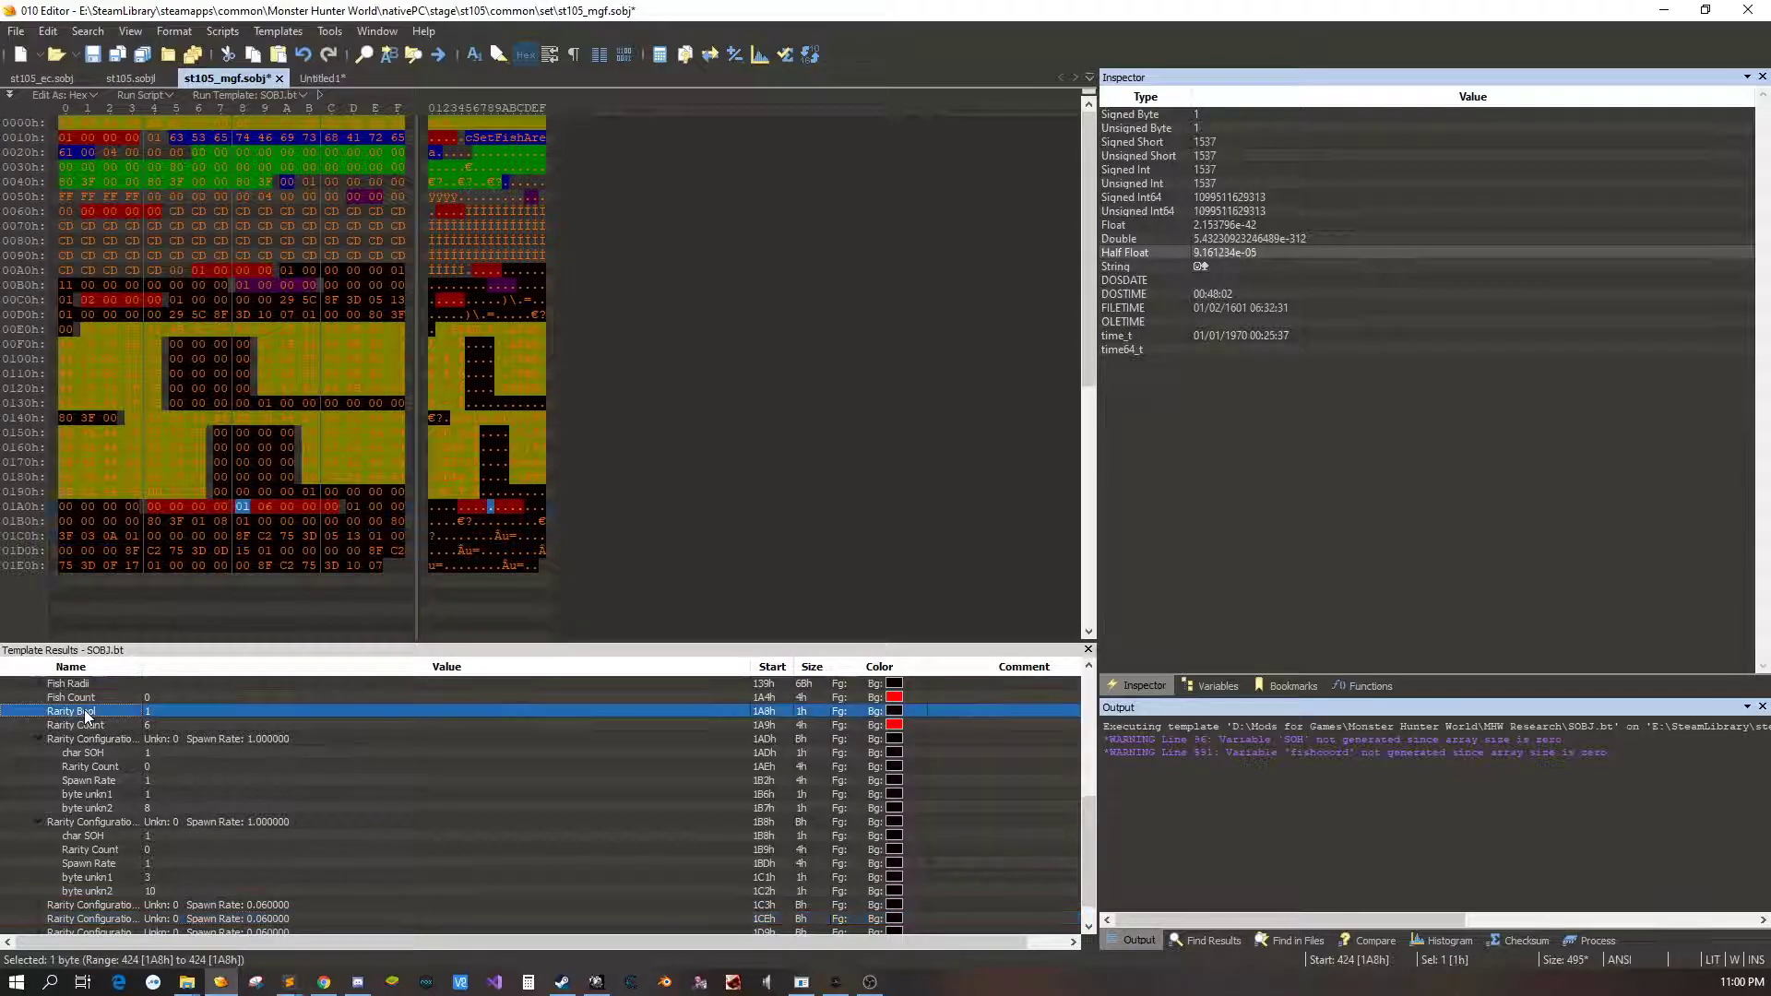
key(Down)
key(Down)
key(Down)
key(Down)
key(Down)
key(Down)
key(Down)
key(Down)
key(Down)
key(Down)
key(Down)
key(Down)
key(Down)
key(Down)
key(Down)
key(Down)
key(Down)
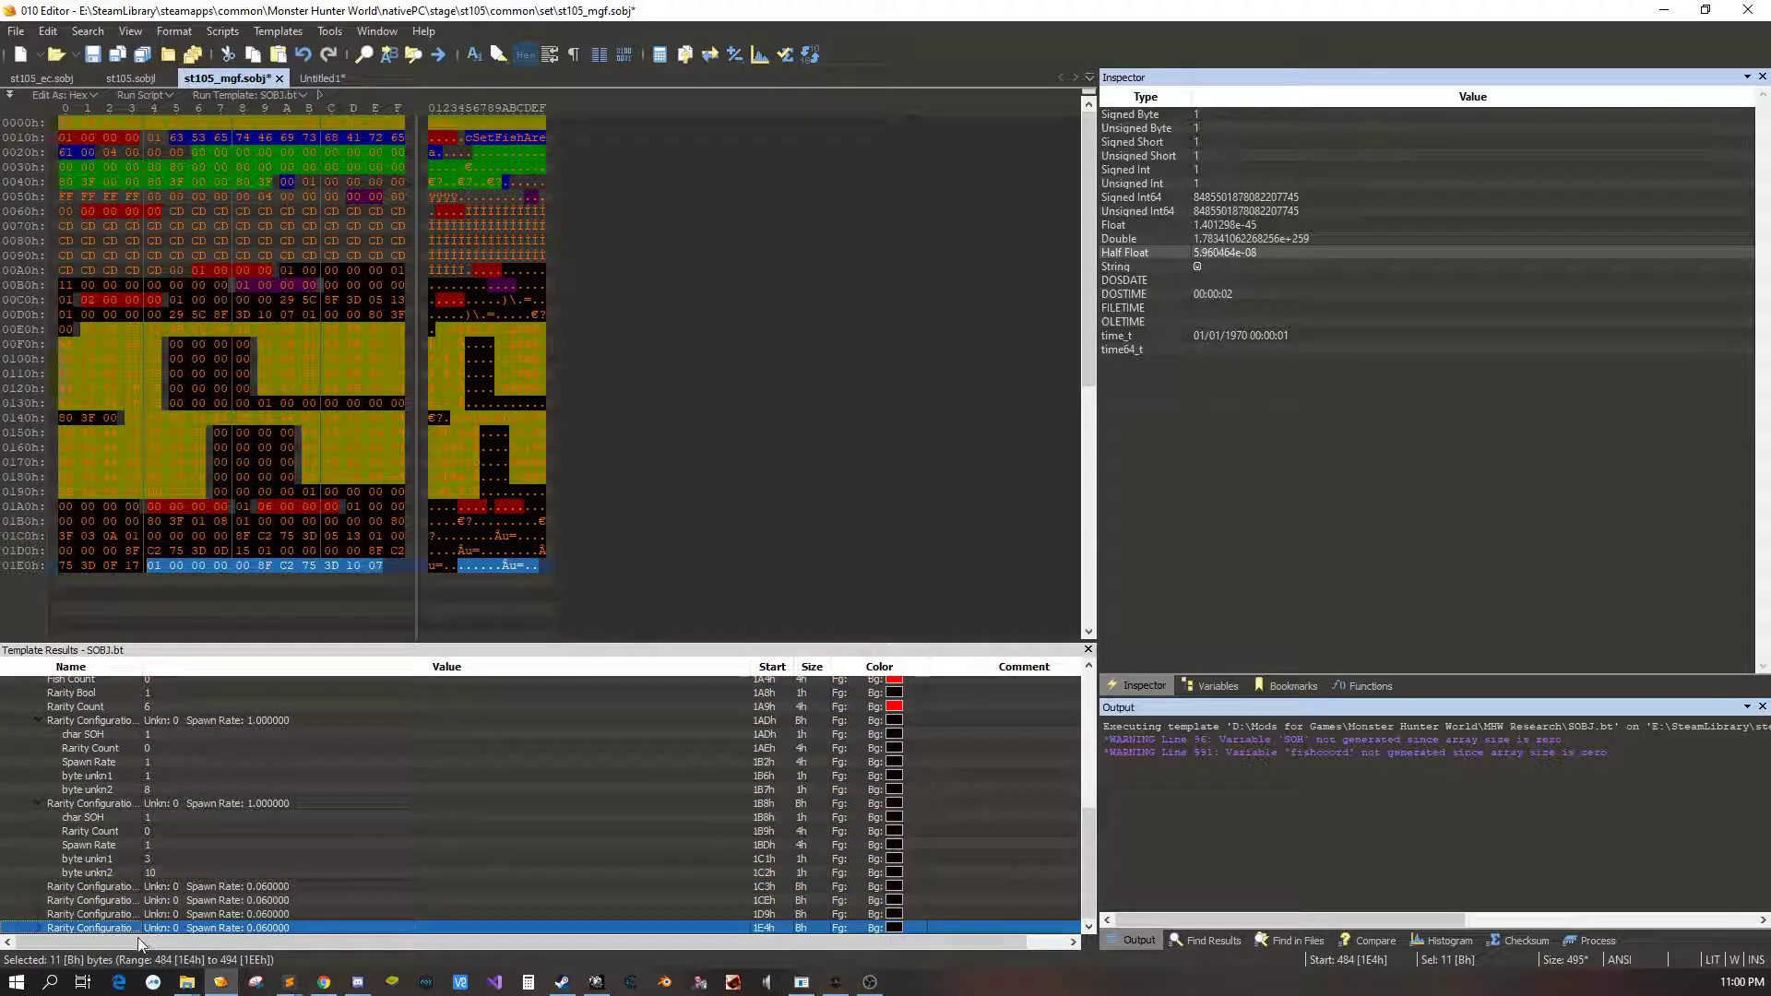
click(35, 888)
double_click(151, 889)
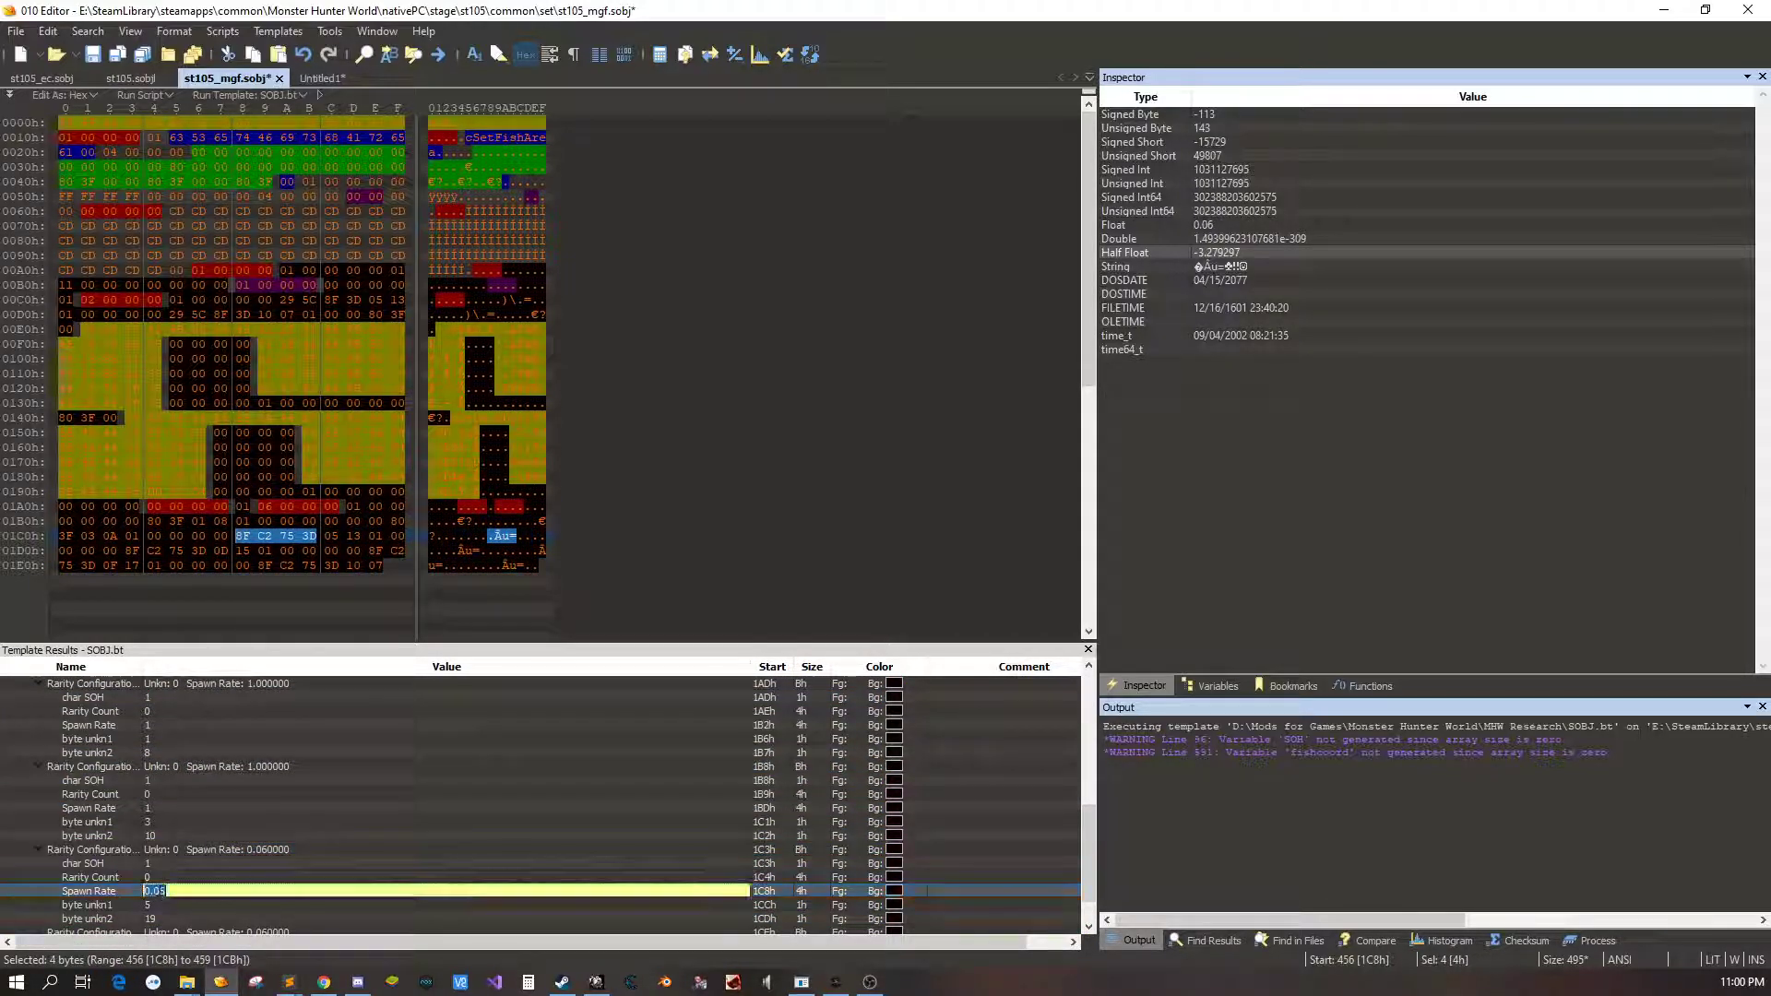
text(1)
click(137, 868)
Expand the fourth rarity configuration of the cSetFishArea Data and set its Spawn Rate to 1
key(Down)
key(Down)
key(Down)
key(Down)
key(Down)
key(Down)
click(37, 905)
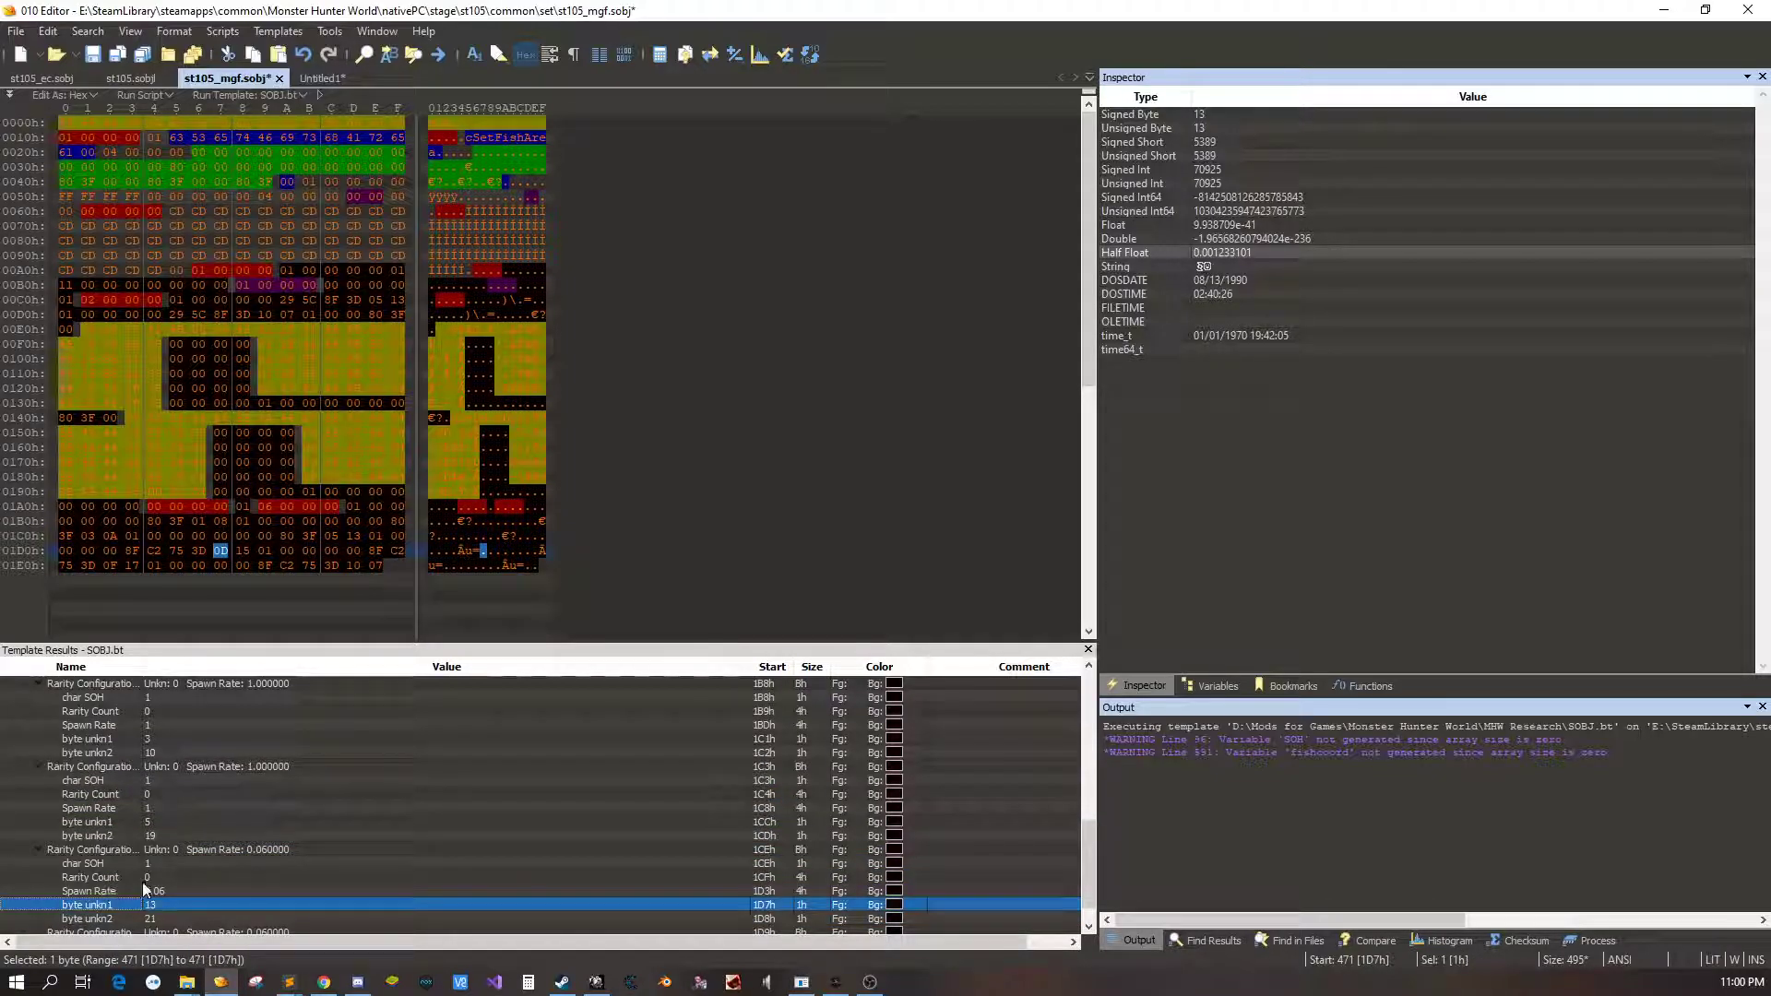
double_click(175, 890)
text(1)
click(192, 834)
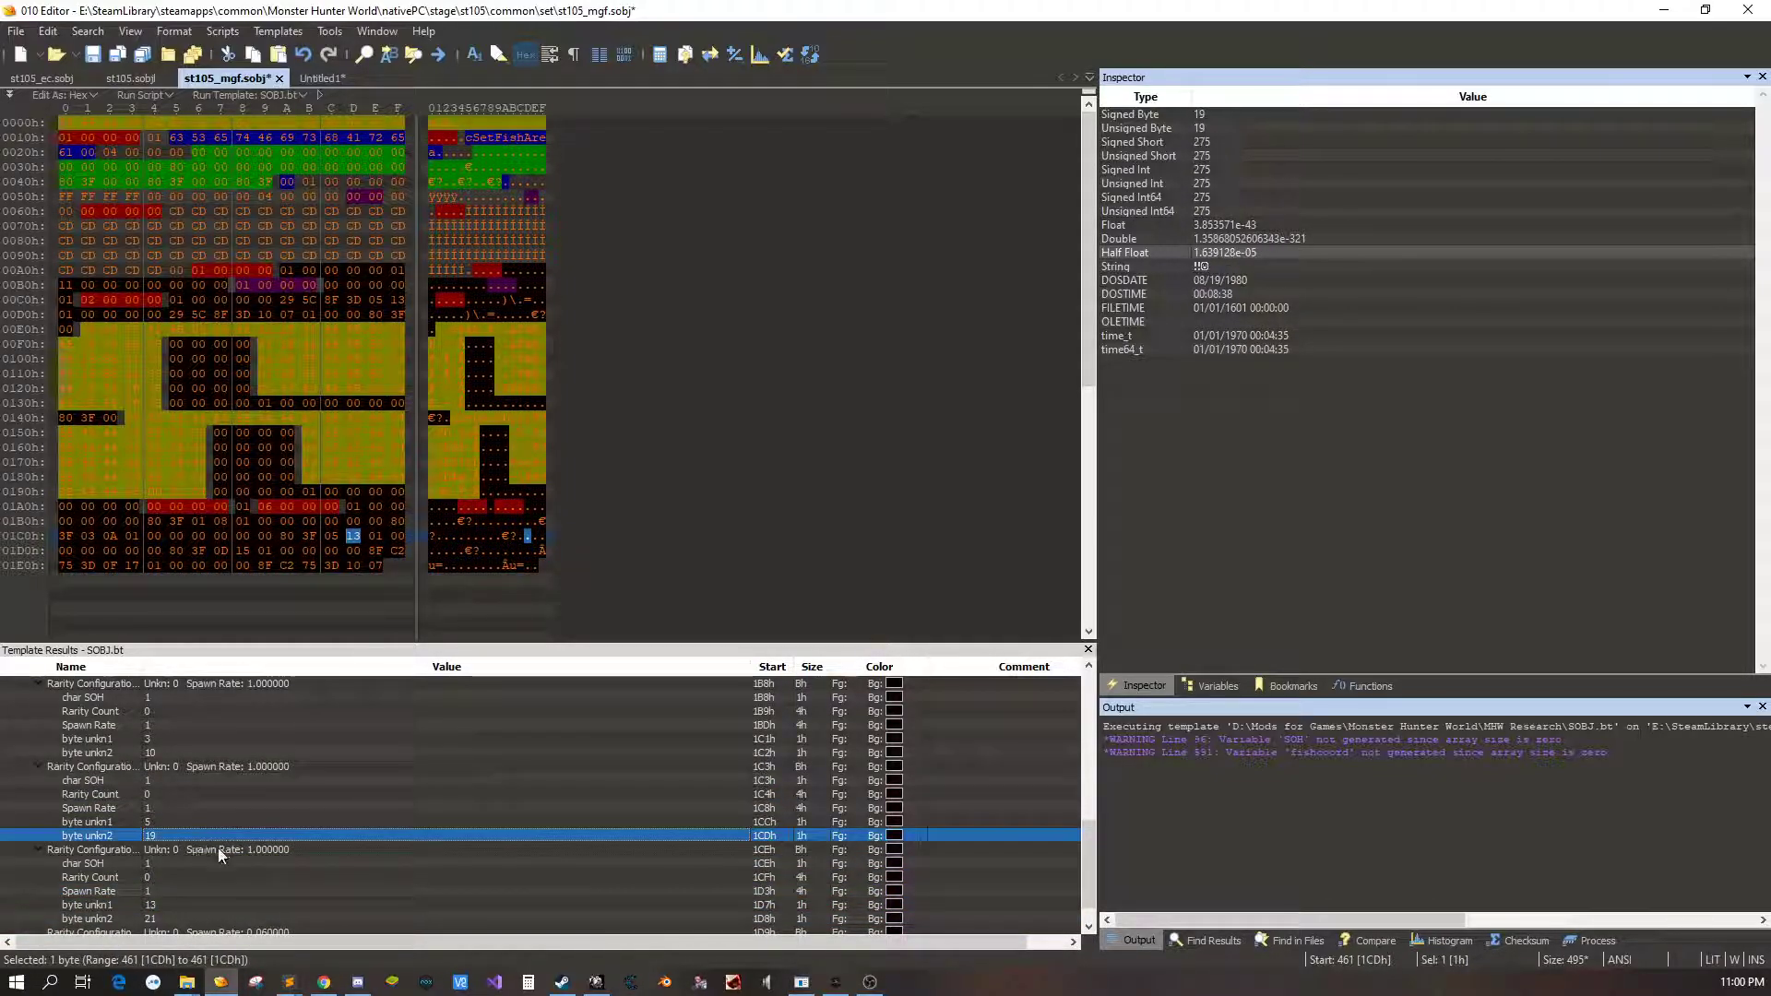
Expand the fifth rarity configuration of the cSetFishArea Data and set its Spawn Rate to 1
click(88, 919)
click(74, 928)
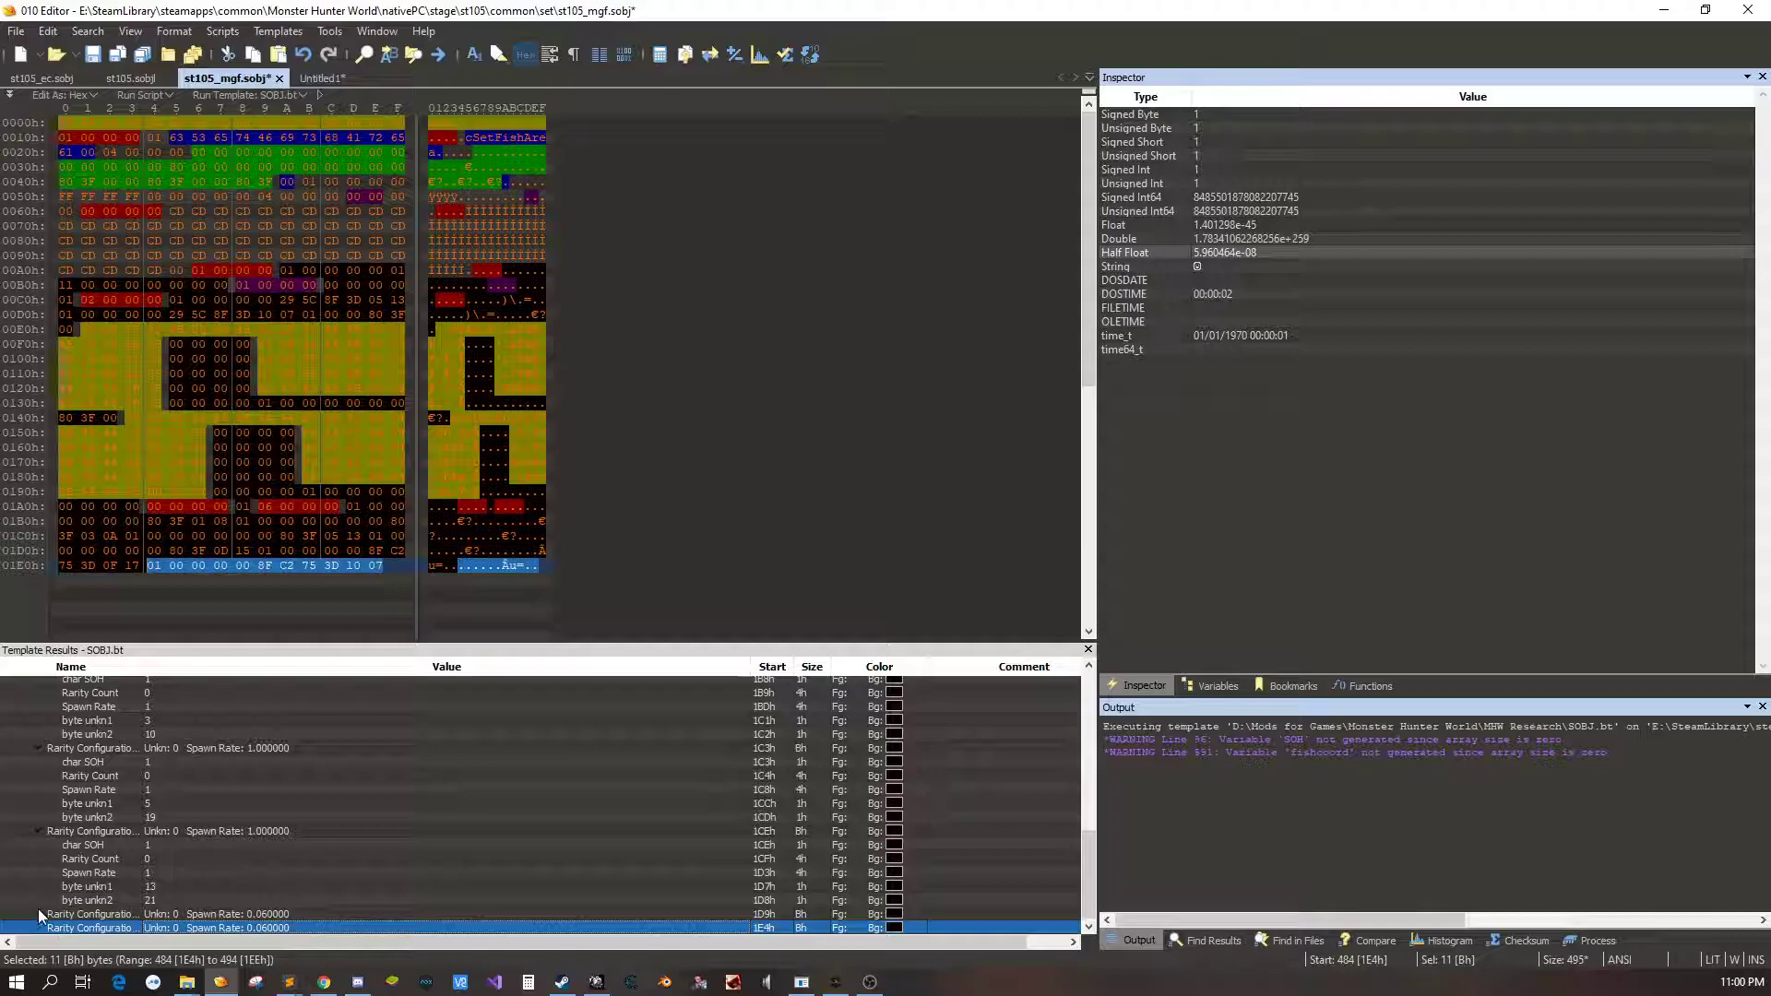
click(36, 910)
double_click(177, 891)
text(1)
click(207, 849)
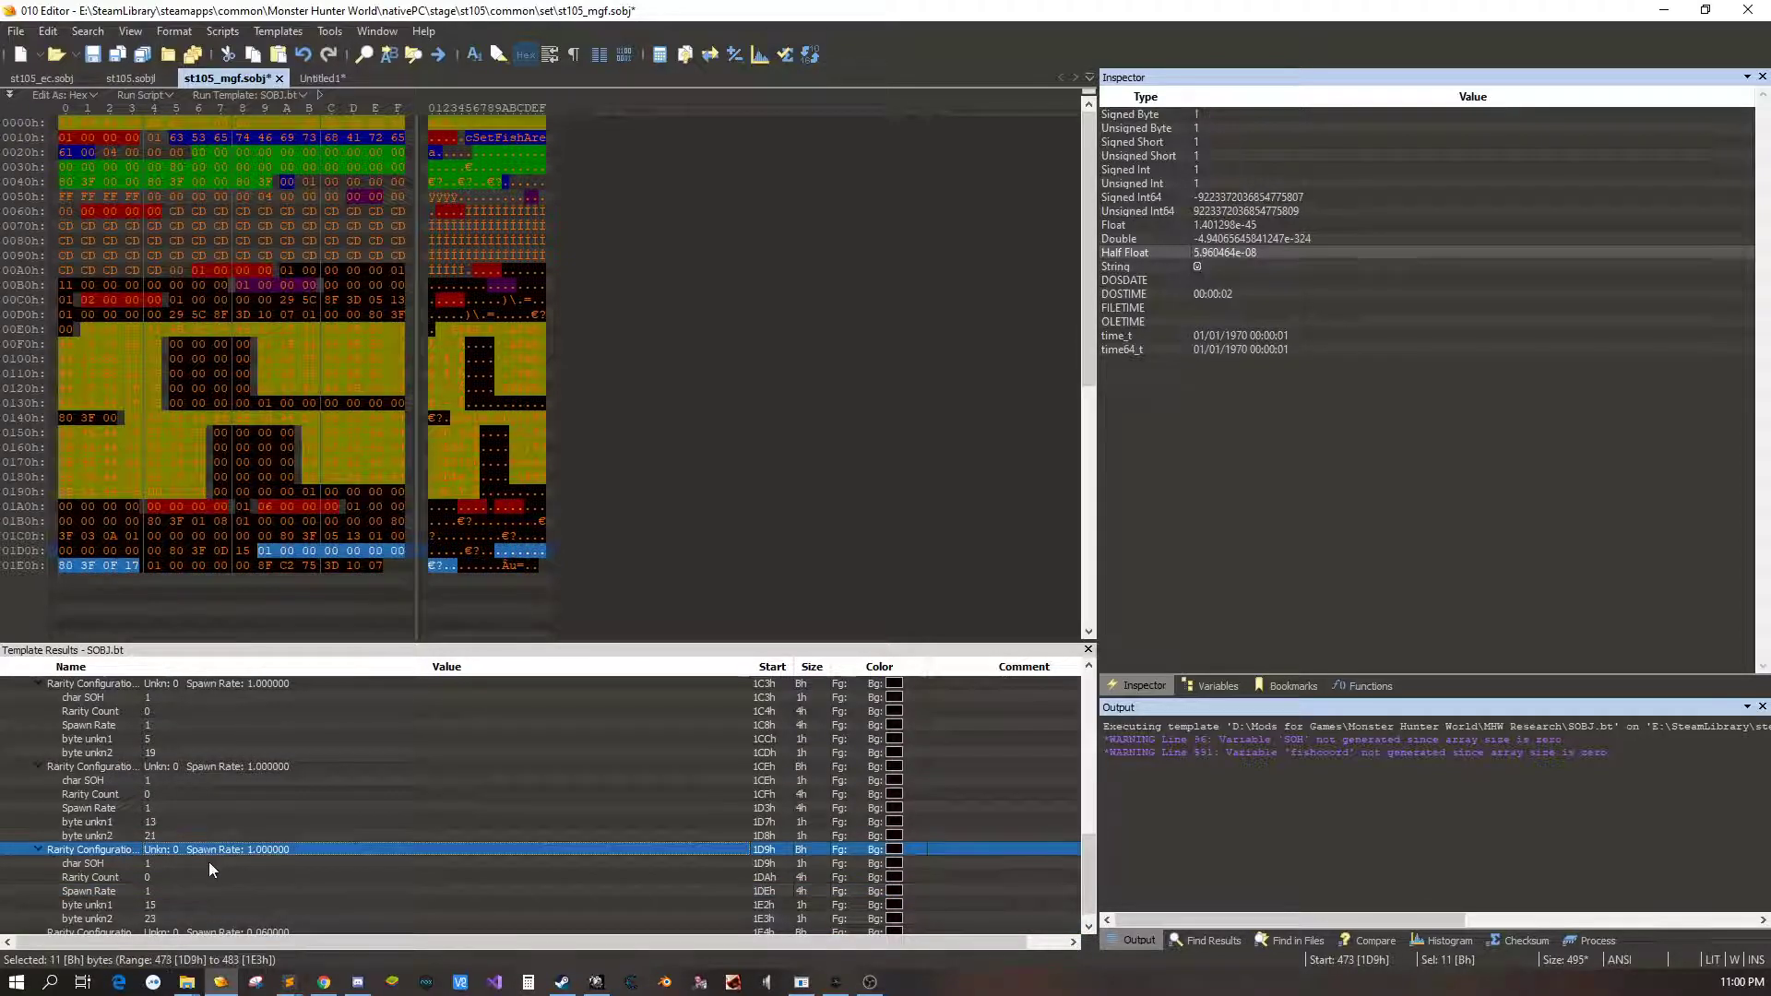
Expand the sixth rarity configuration of the cSetFishArea Data and set its Spawn Rate to 1
click(65, 934)
click(36, 927)
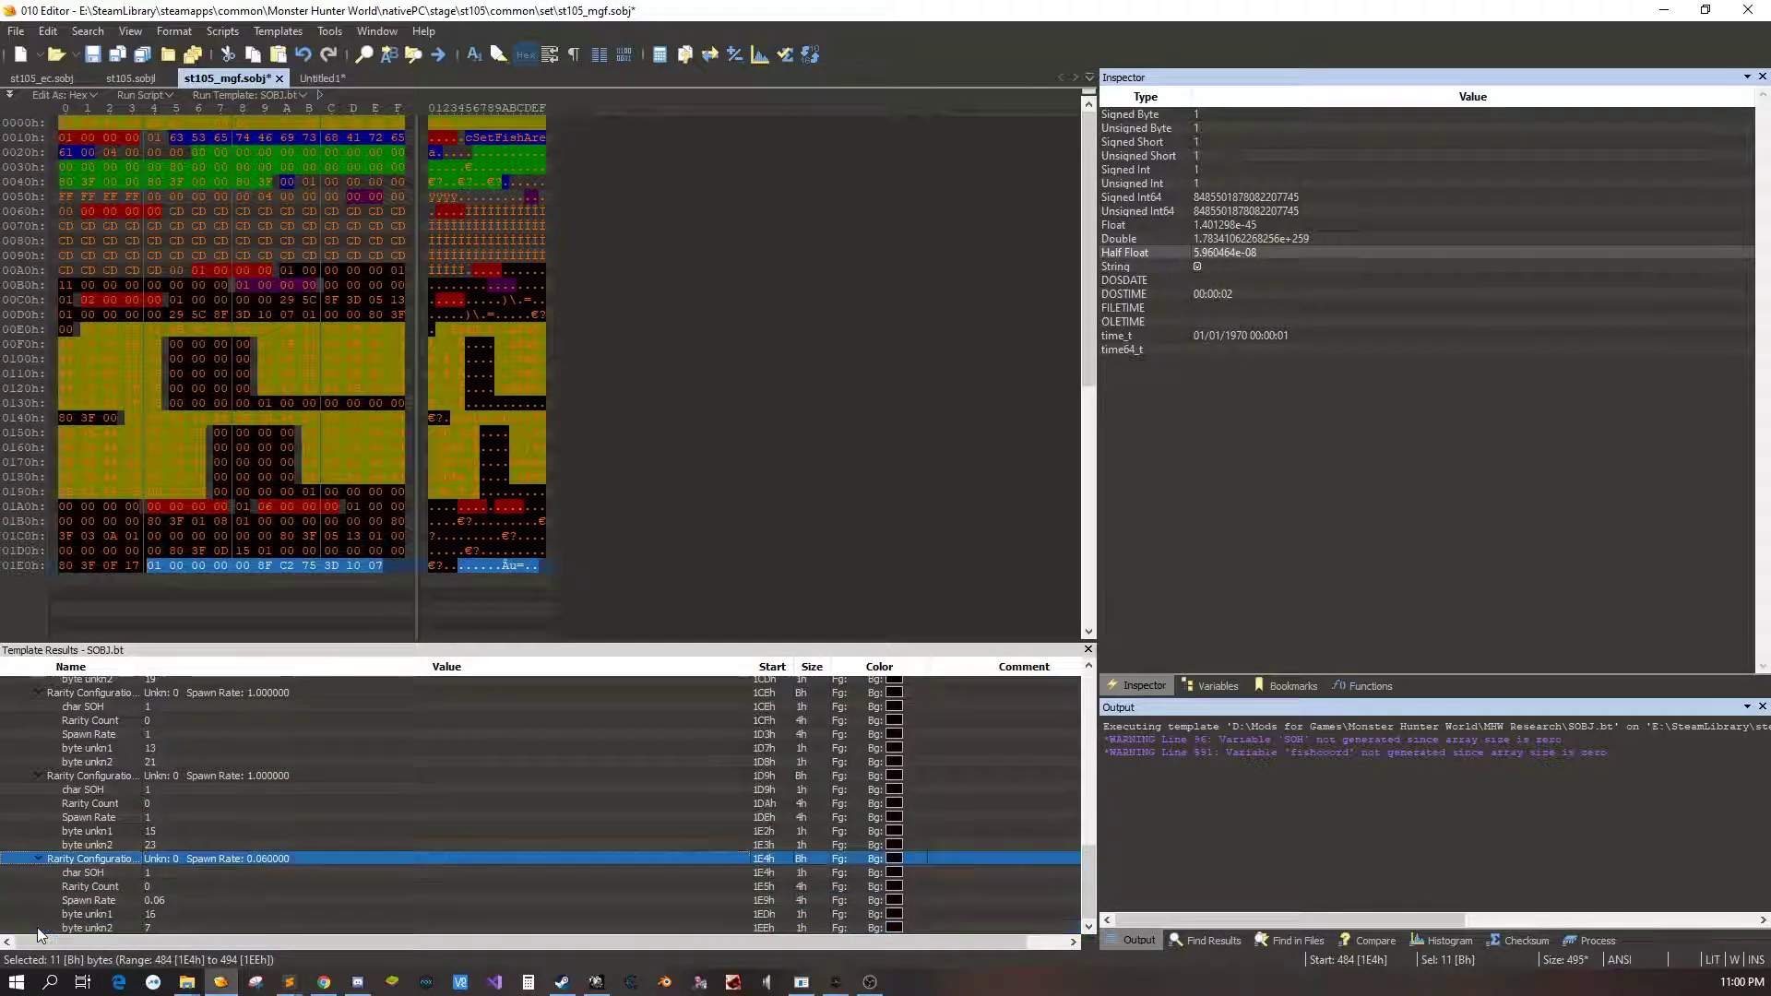
double_click(203, 899)
text(1)
click(240, 781)
Collapse all six expanded rarity configurations of the cSetFishArea Data
key(Up)
key(Up)
key(Up)
key(Up)
key(Up)
key(Up)
key(Up)
key(Up)
key(Up)
key(Up)
key(Up)
key(Up)
key(Up)
key(Up)
key(Up)
key(Up)
key(Up)
key(Up)
key(Up)
key(Up)
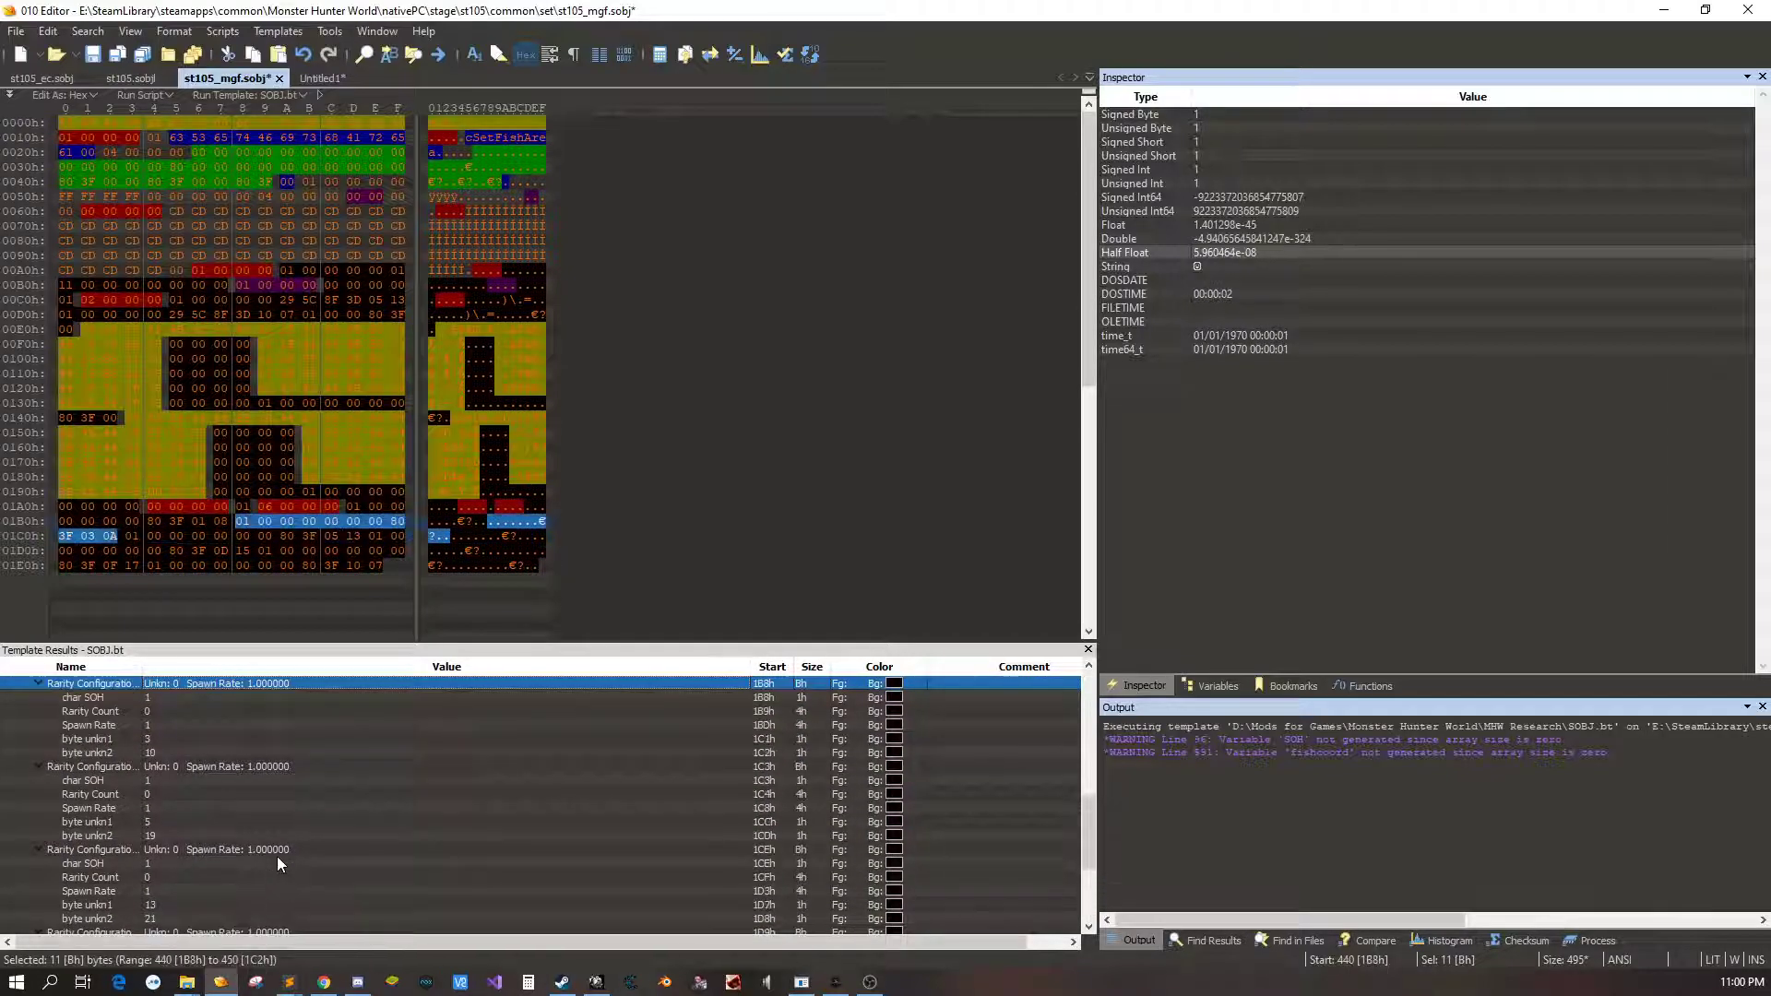
key(Up)
key(Up)
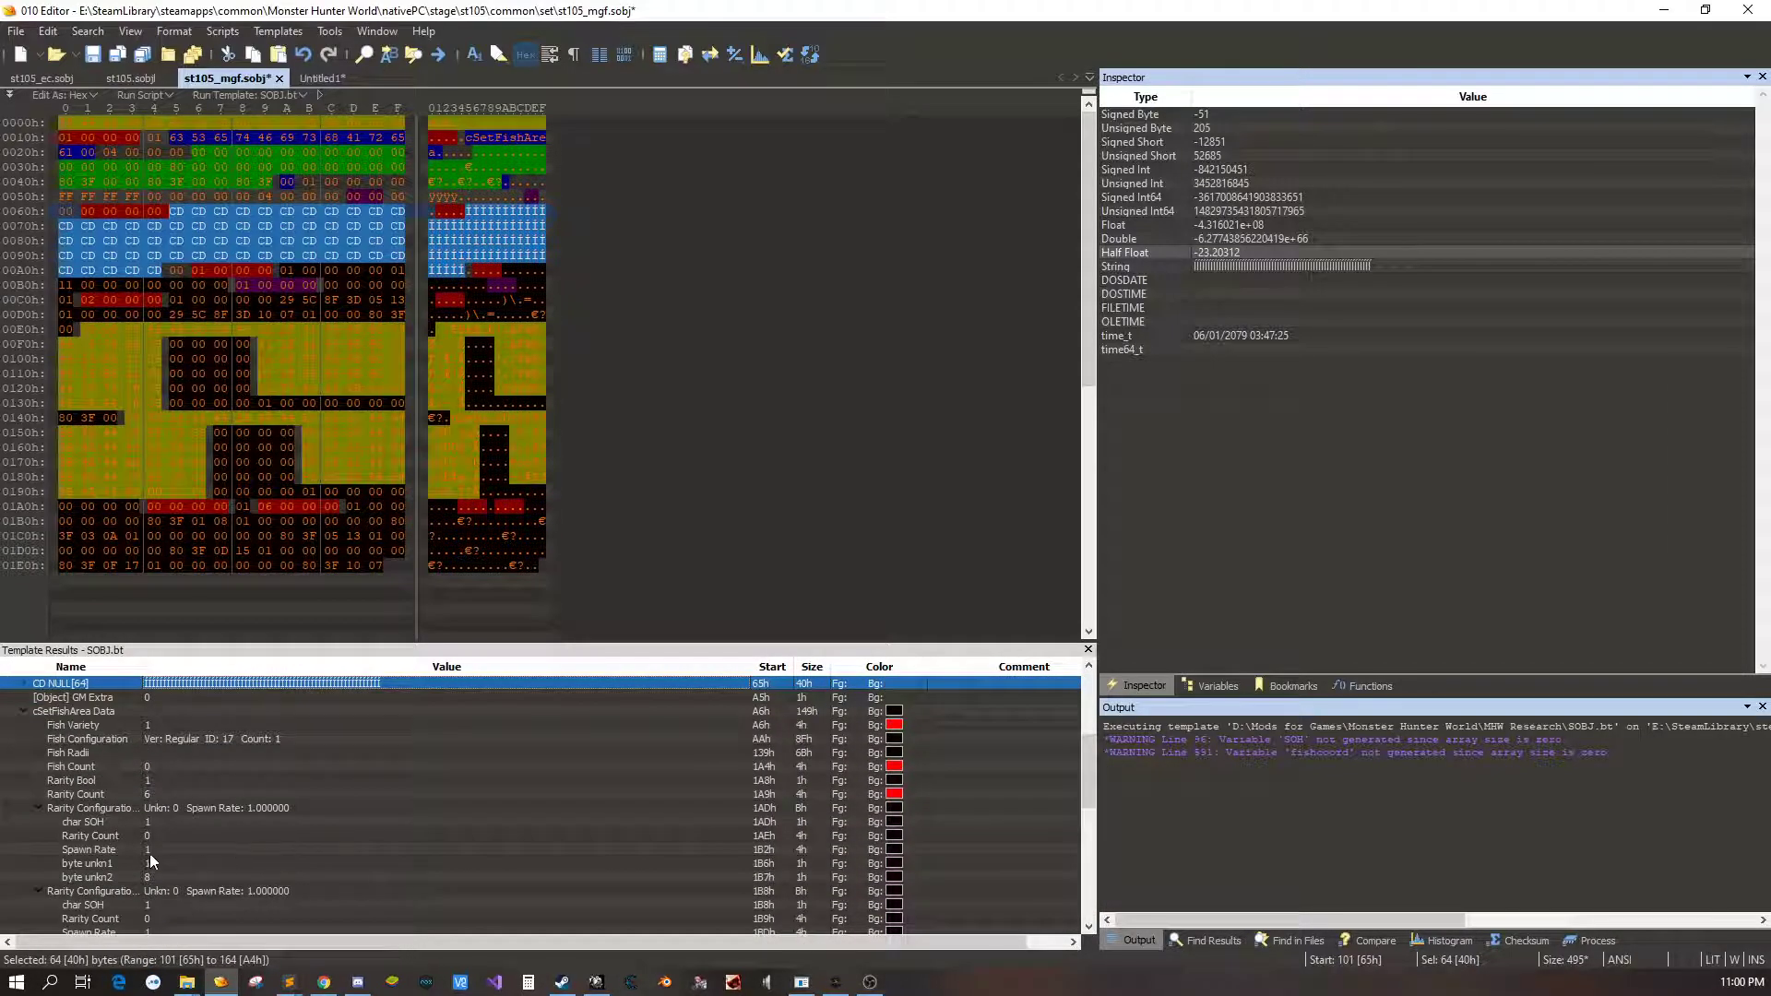
click(36, 801)
click(37, 812)
click(39, 817)
click(41, 831)
click(41, 844)
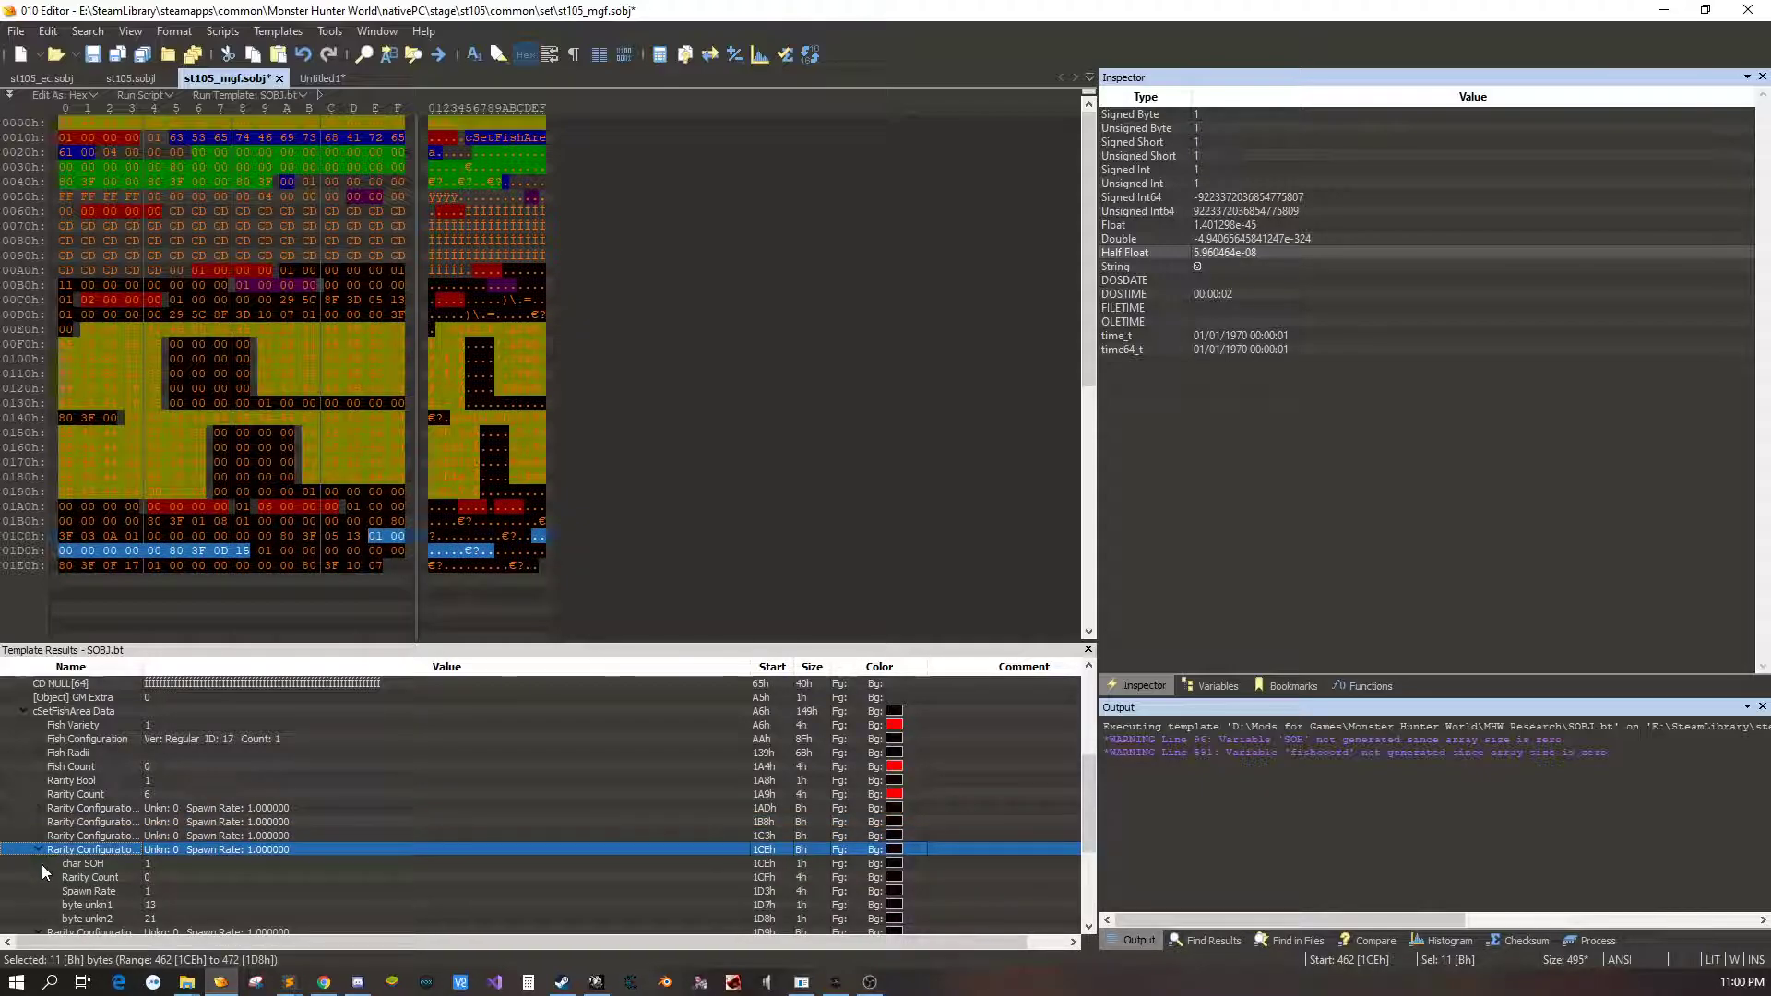
click(37, 849)
click(41, 864)
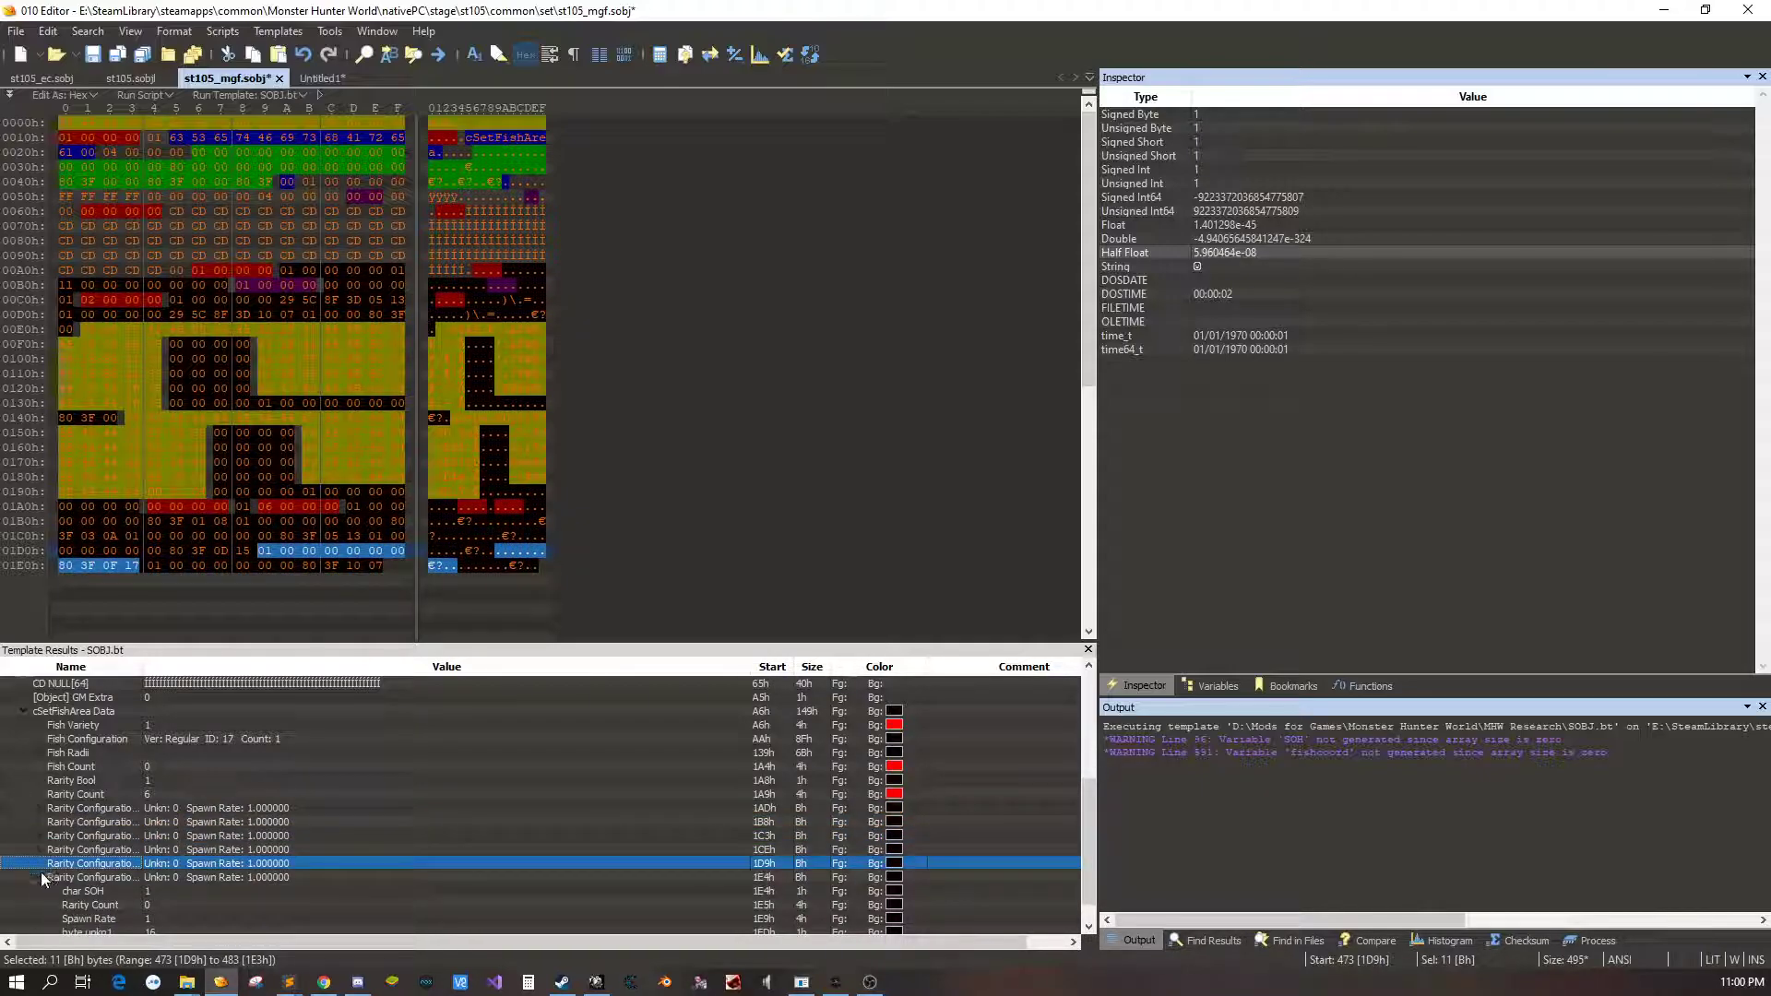
click(42, 875)
Expand the remaining fish configuration and examine its fields, including its own Rarity Bool and Rarity Count
key(Up)
key(Up)
key(Up)
key(Up)
key(Up)
key(Up)
key(Up)
key(Up)
key(Up)
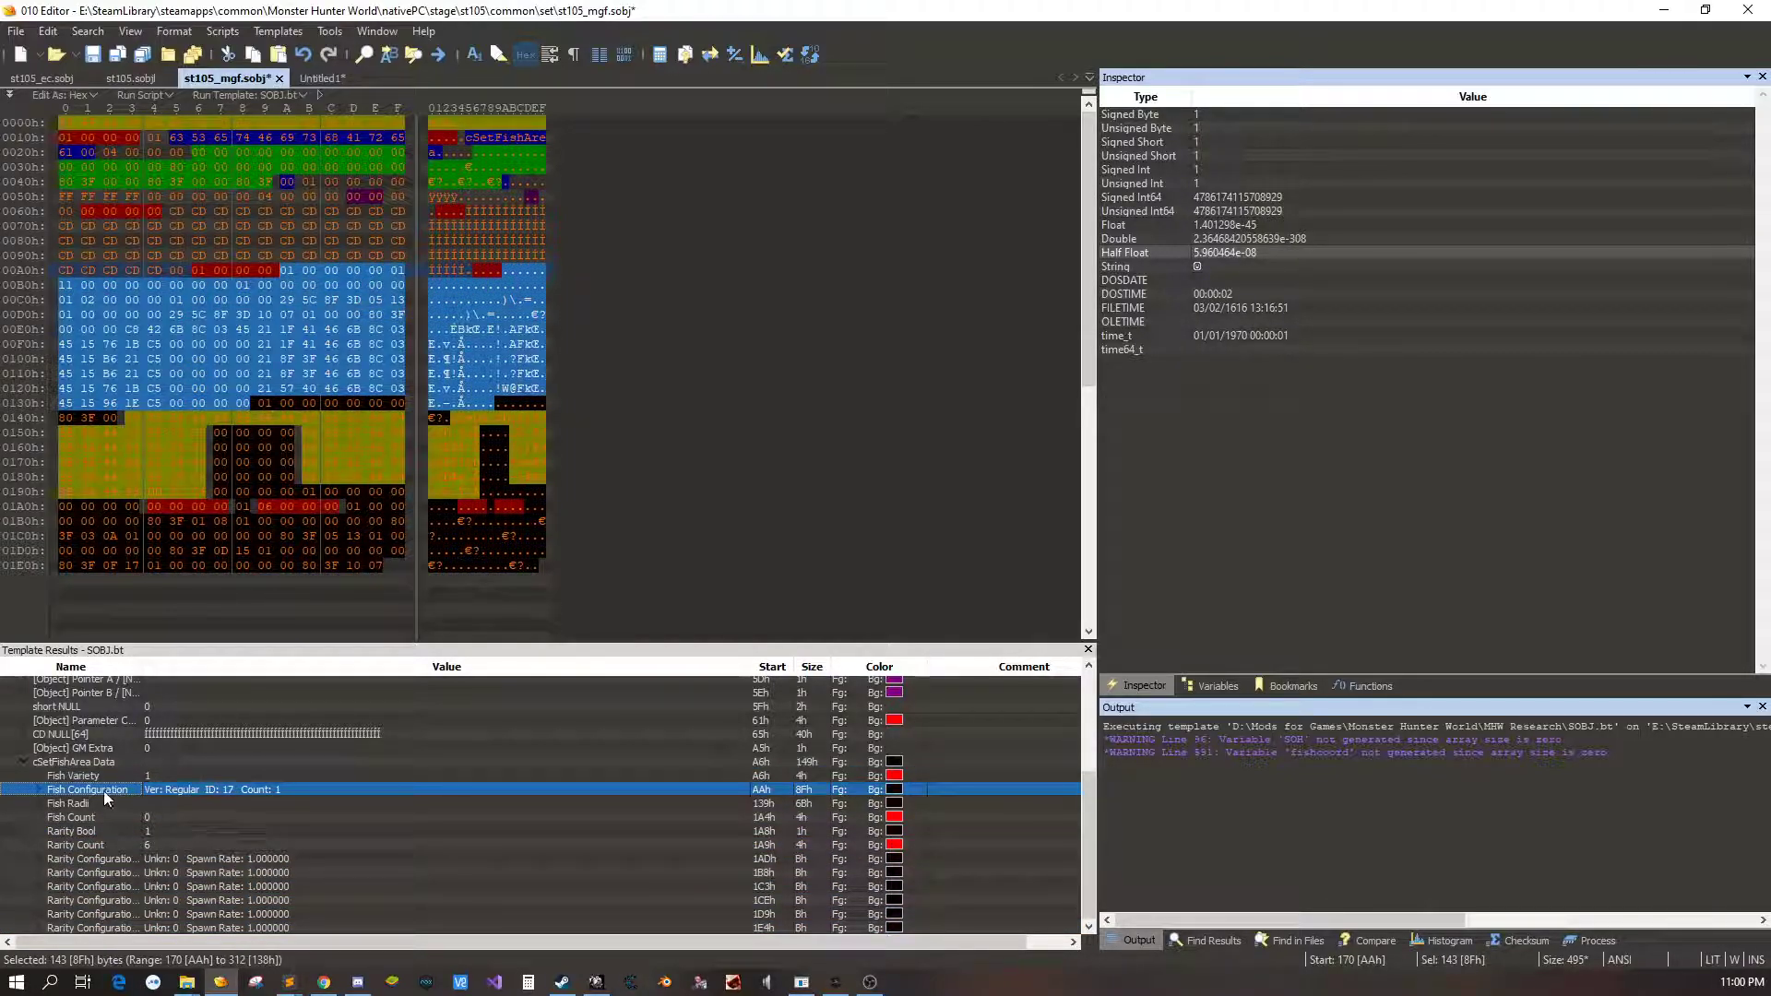
click(37, 790)
key(Down)
key(Down)
key(Down)
key(Down)
key(Down)
key(Down)
key(Down)
key(Down)
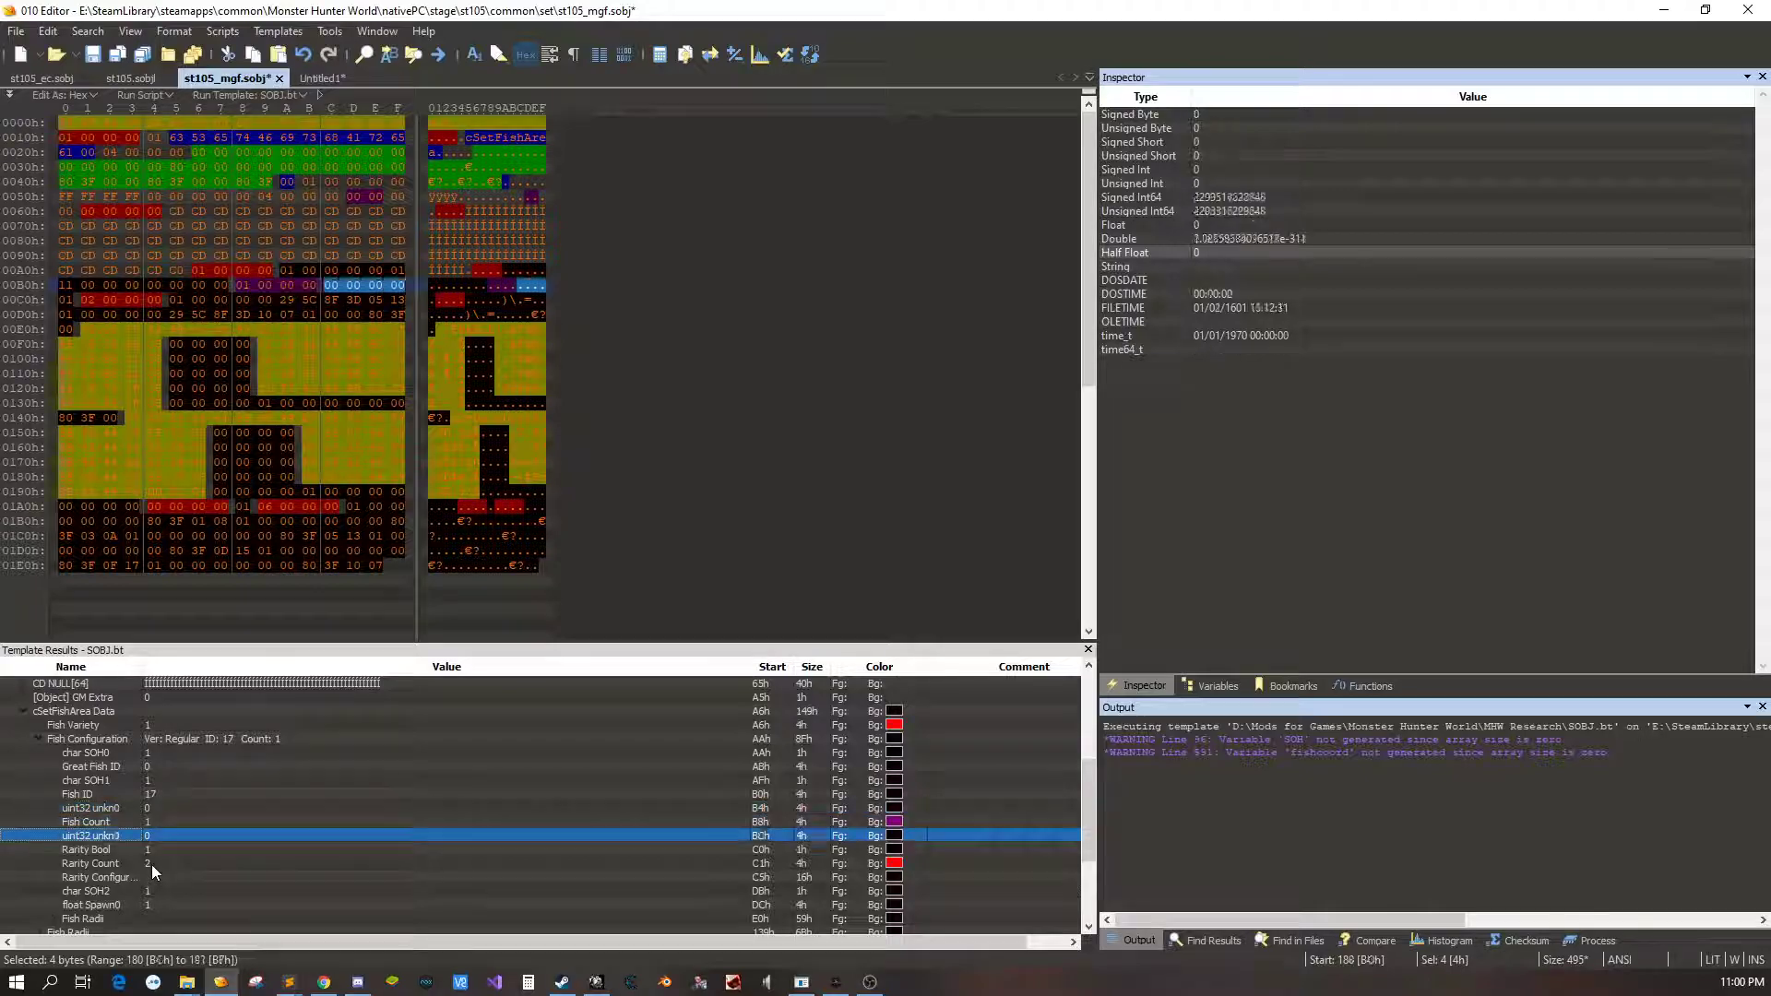
click(117, 865)
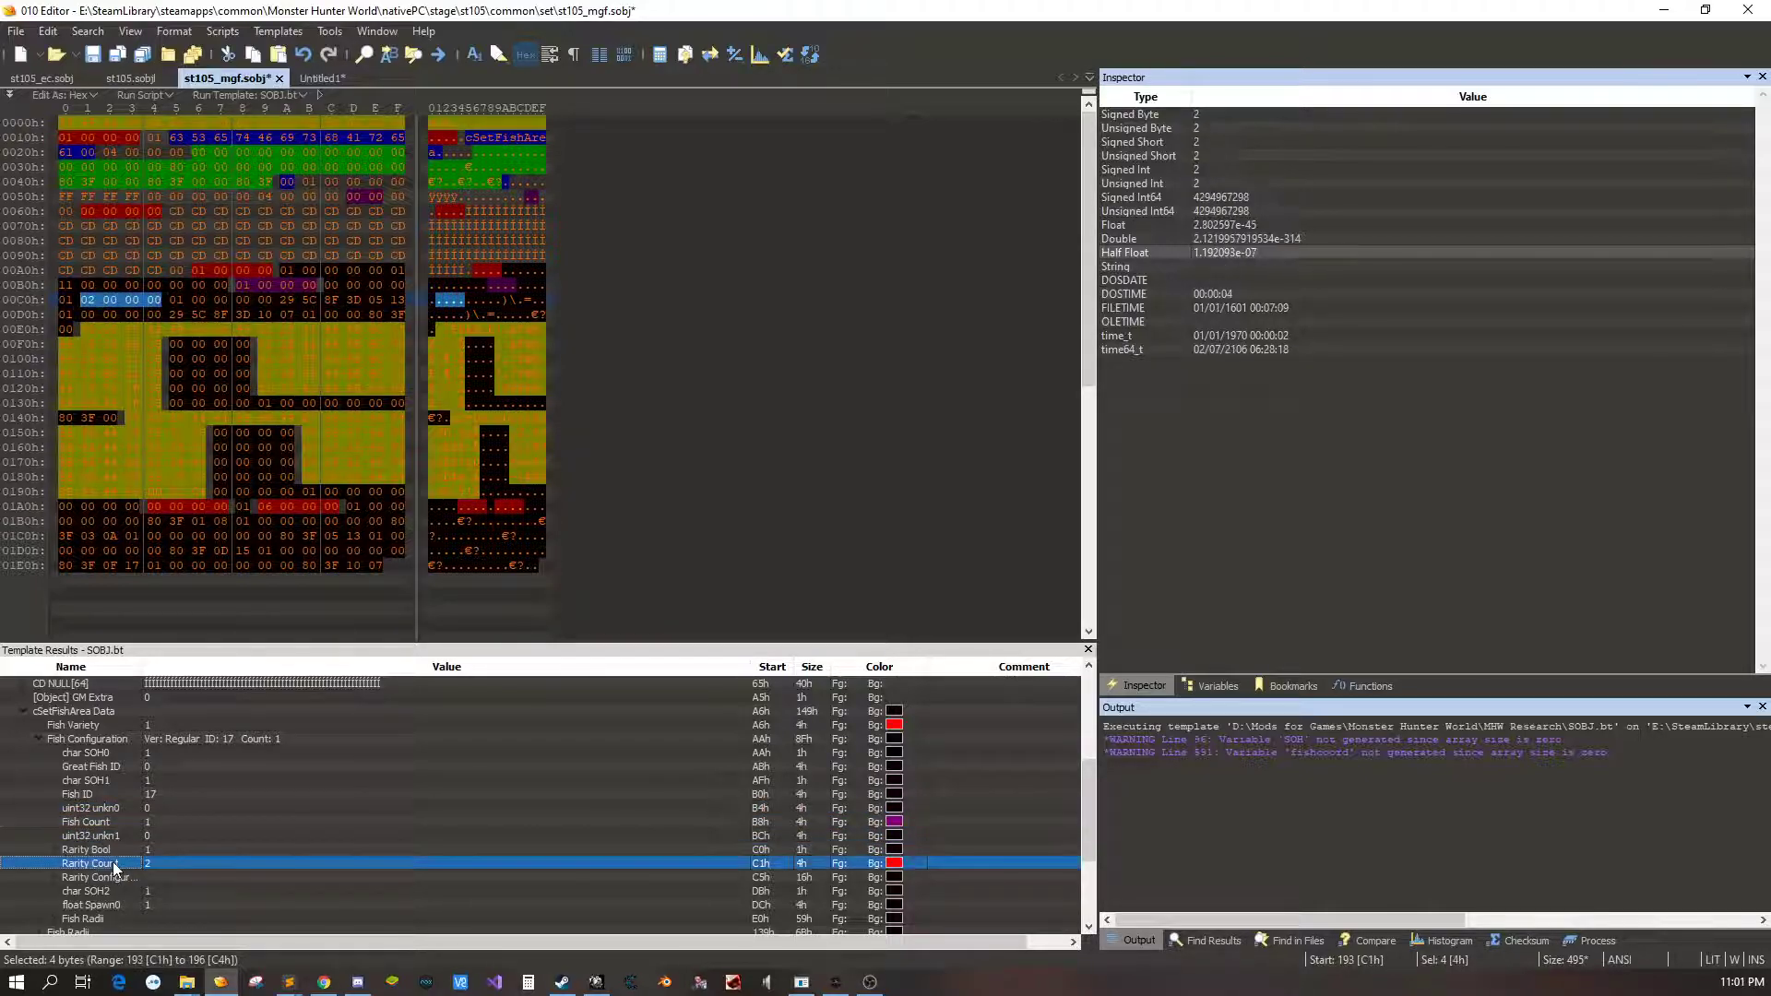
click(148, 852)
click(135, 865)
click(131, 850)
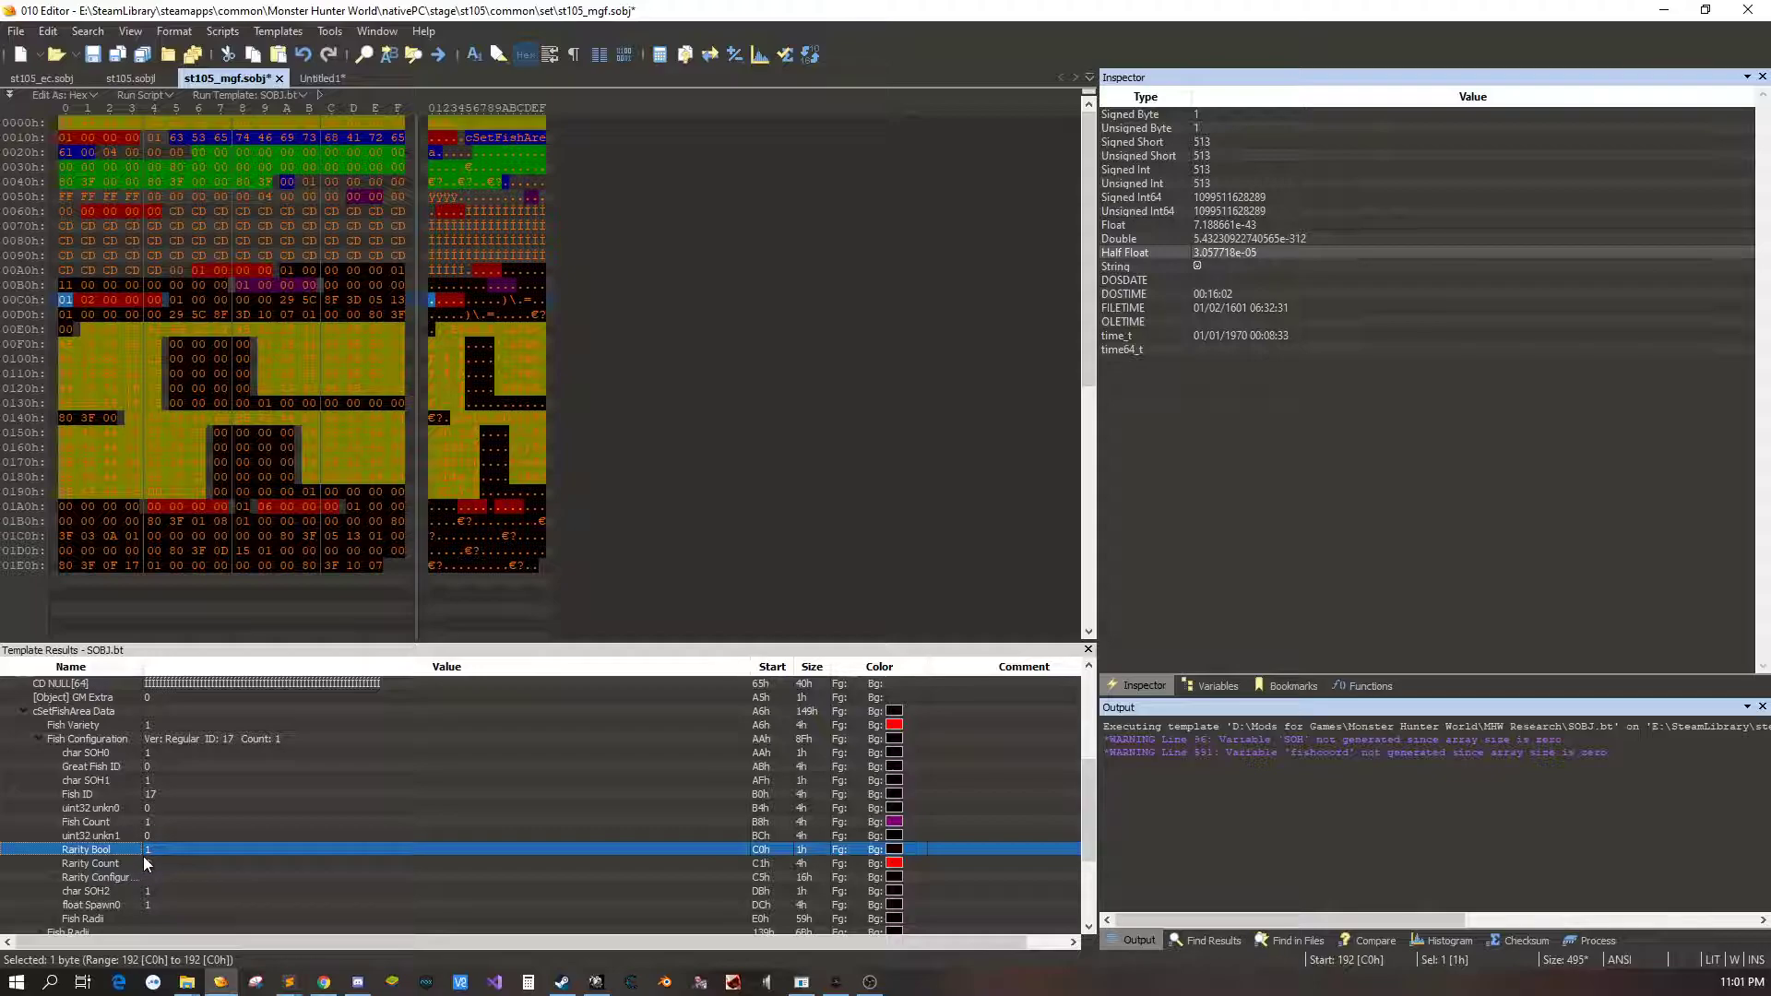
click(143, 861)
Expand the fish configuration's rarity configurations and set the first one's Spawn Rate to 1
click(109, 877)
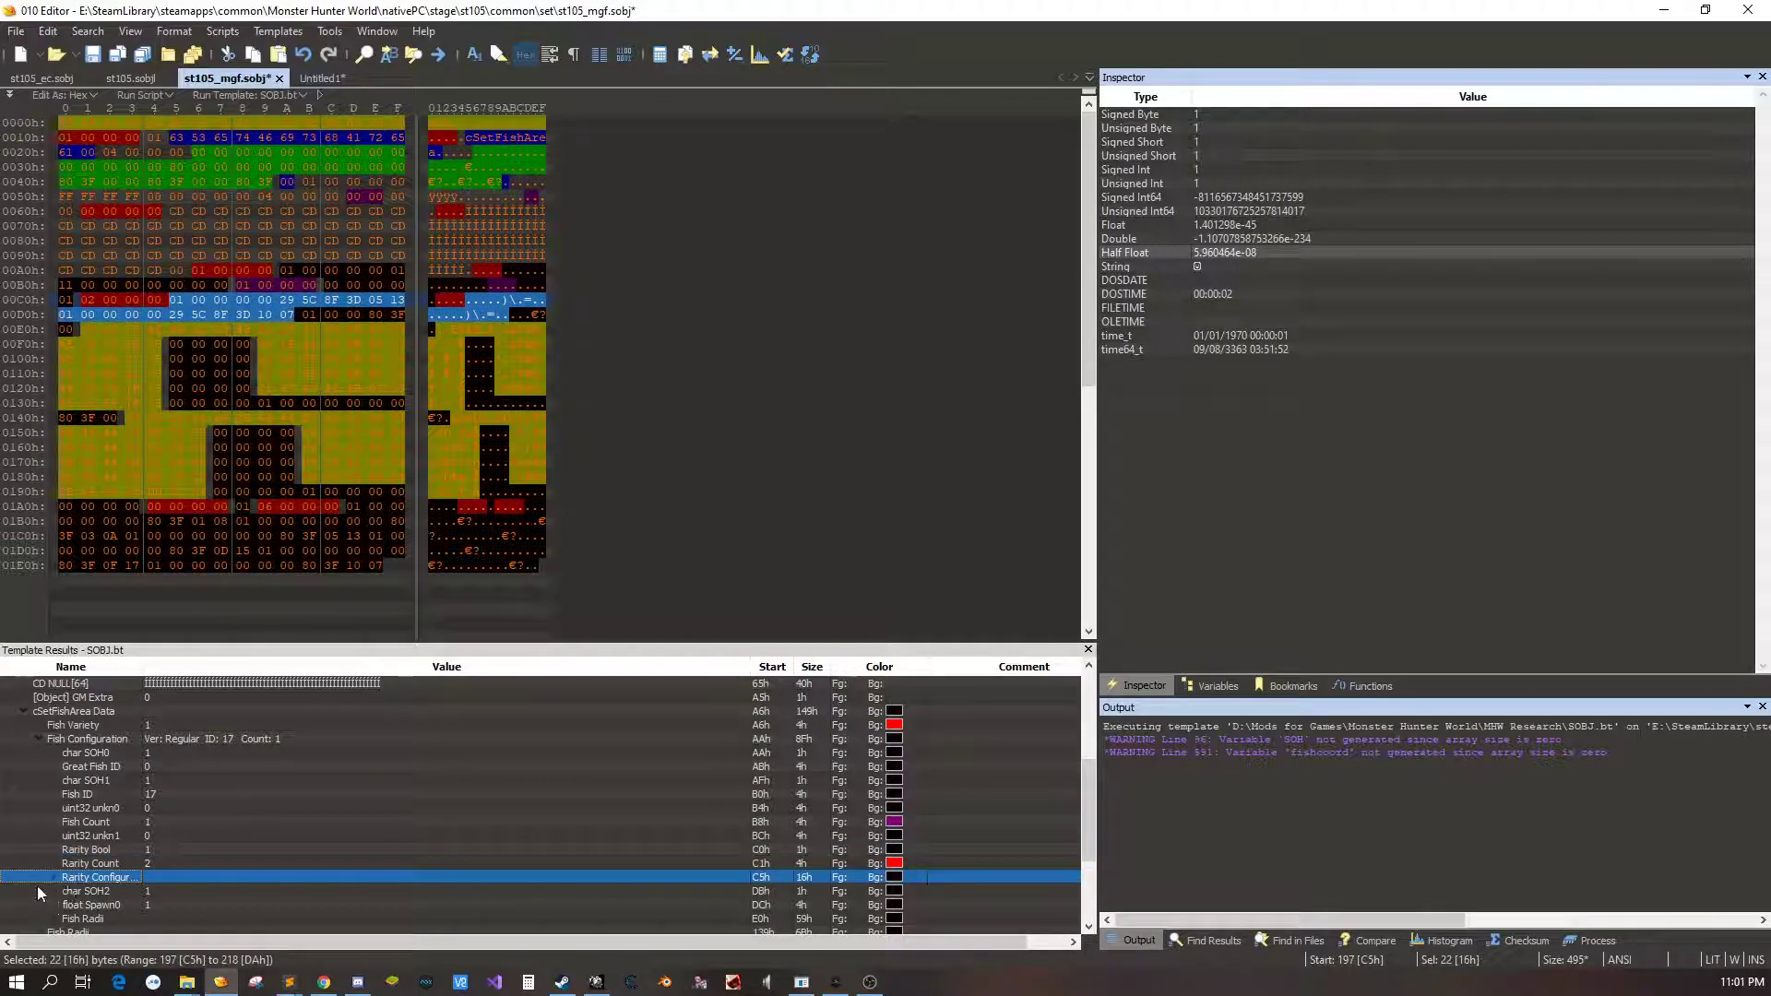
click(51, 878)
click(103, 892)
click(64, 891)
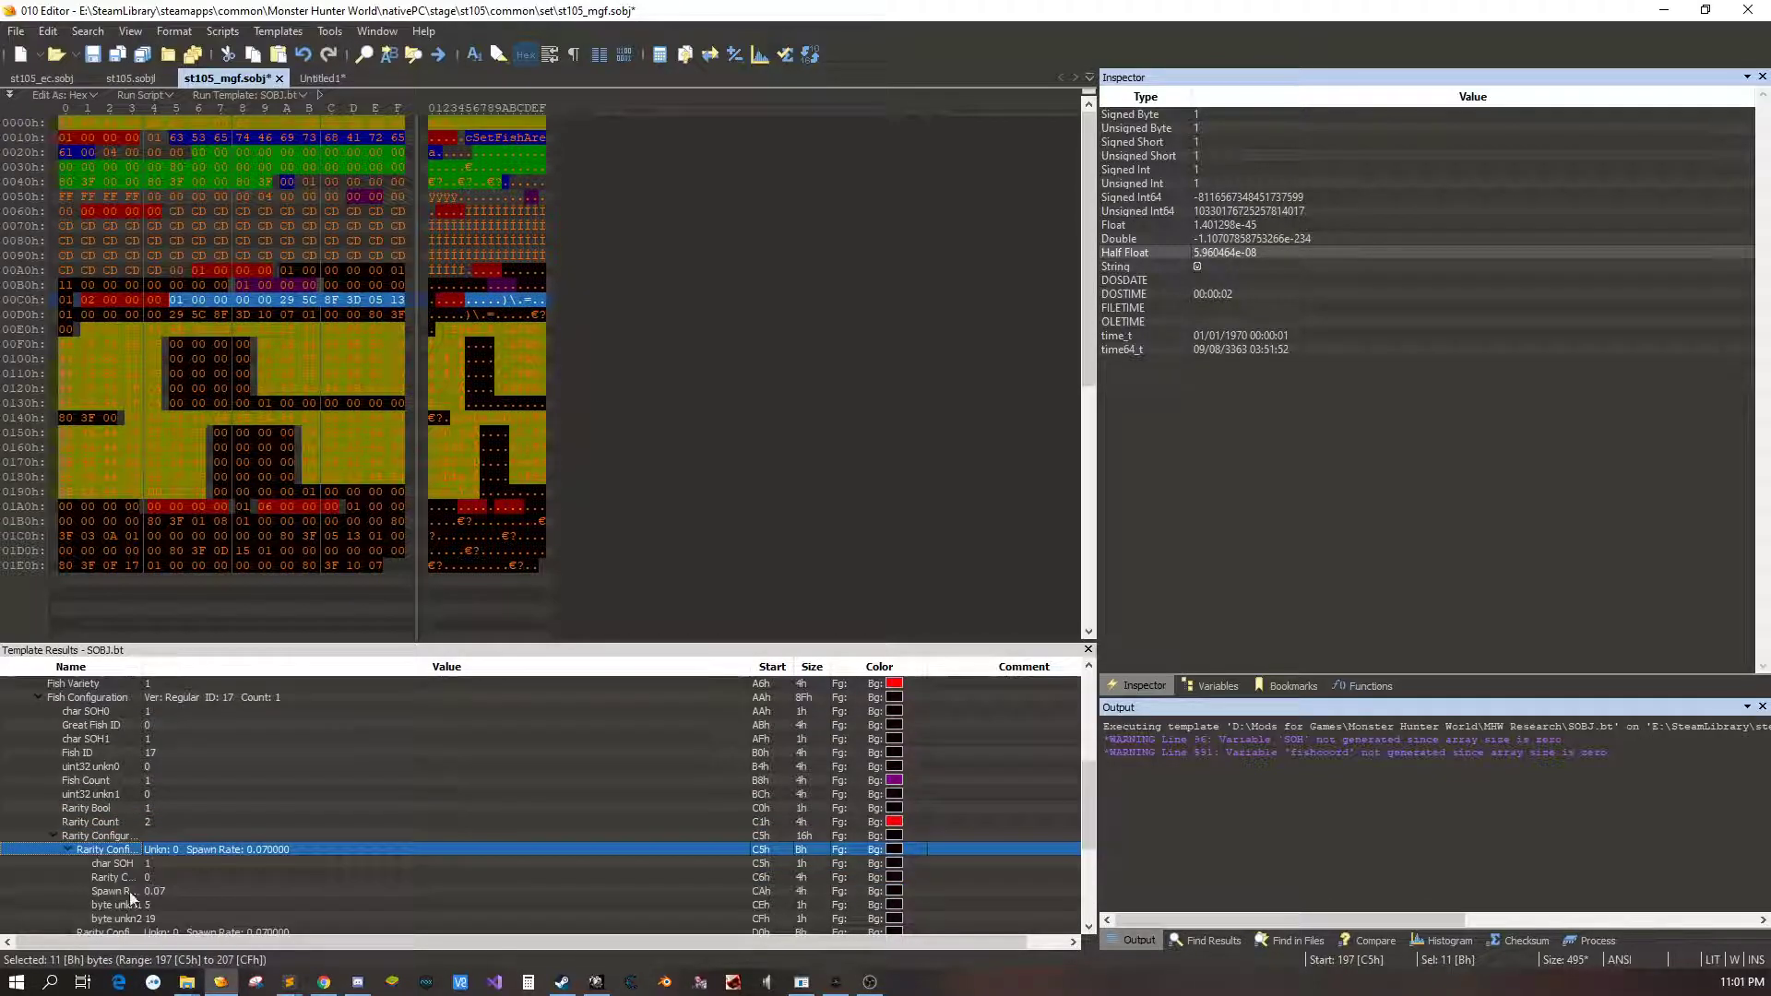
double_click(199, 890)
click(194, 877)
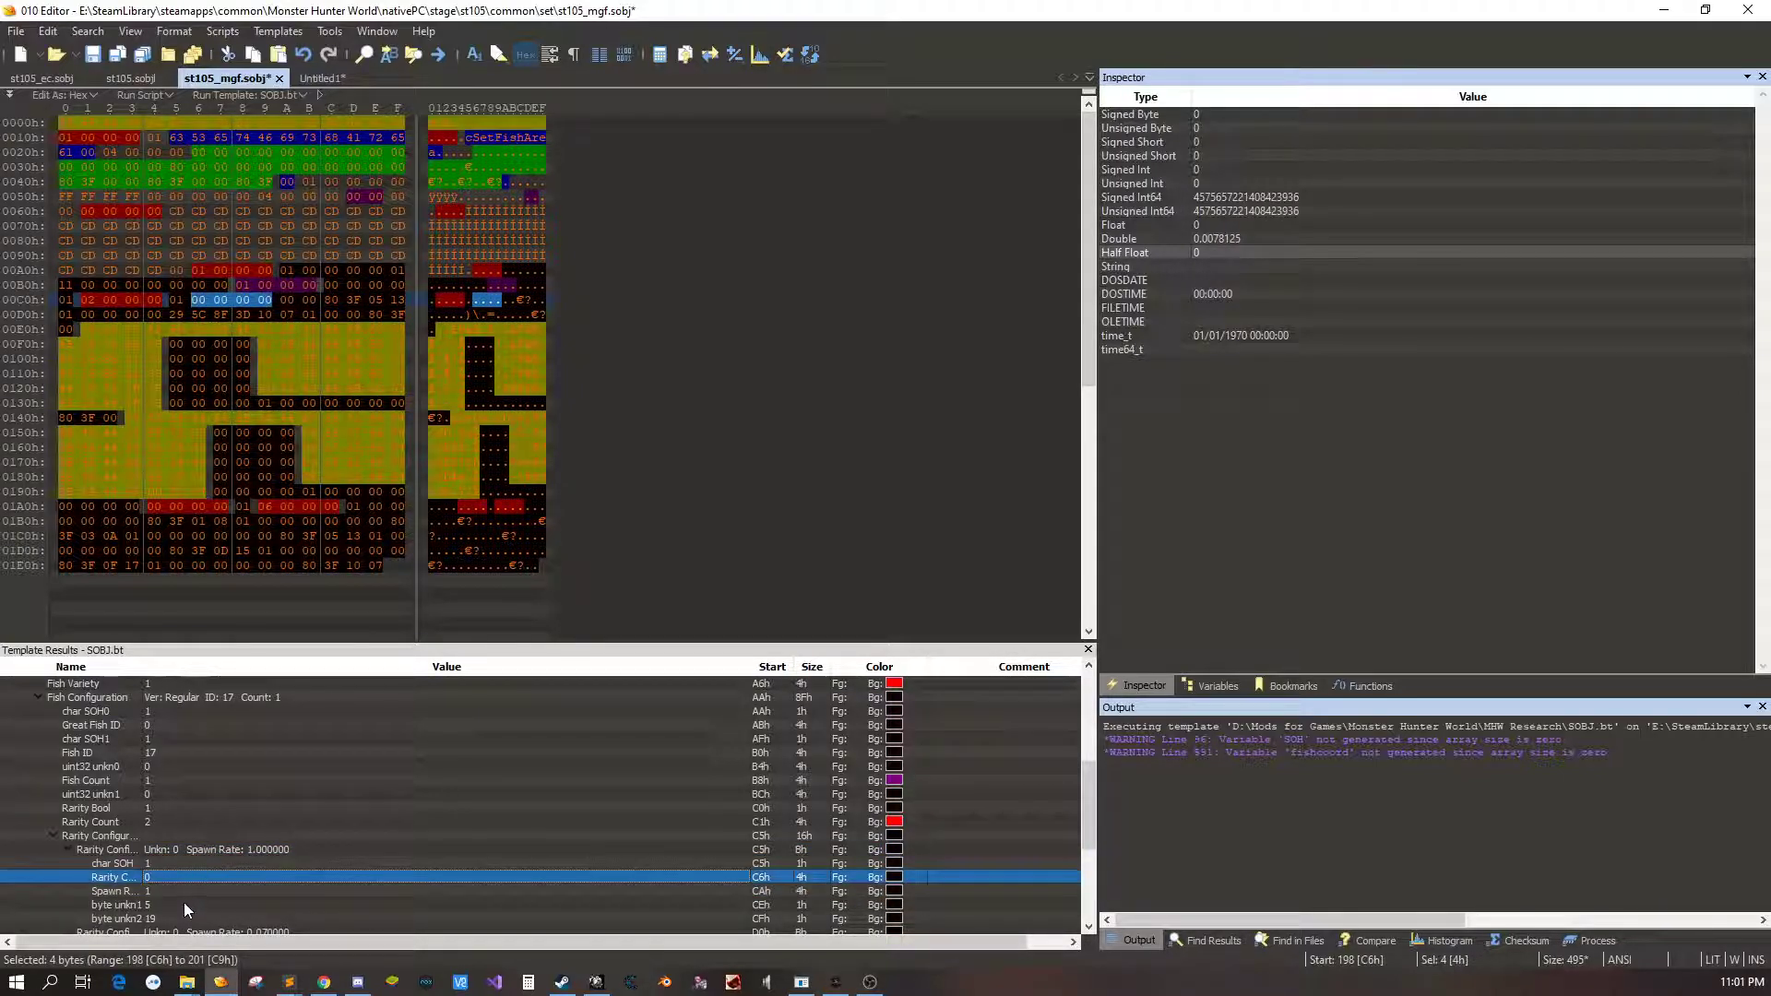
Set the Spawn Rate of the fish configuration's second rarity configuration to 1 and save st105_mgf.sobj
click(111, 930)
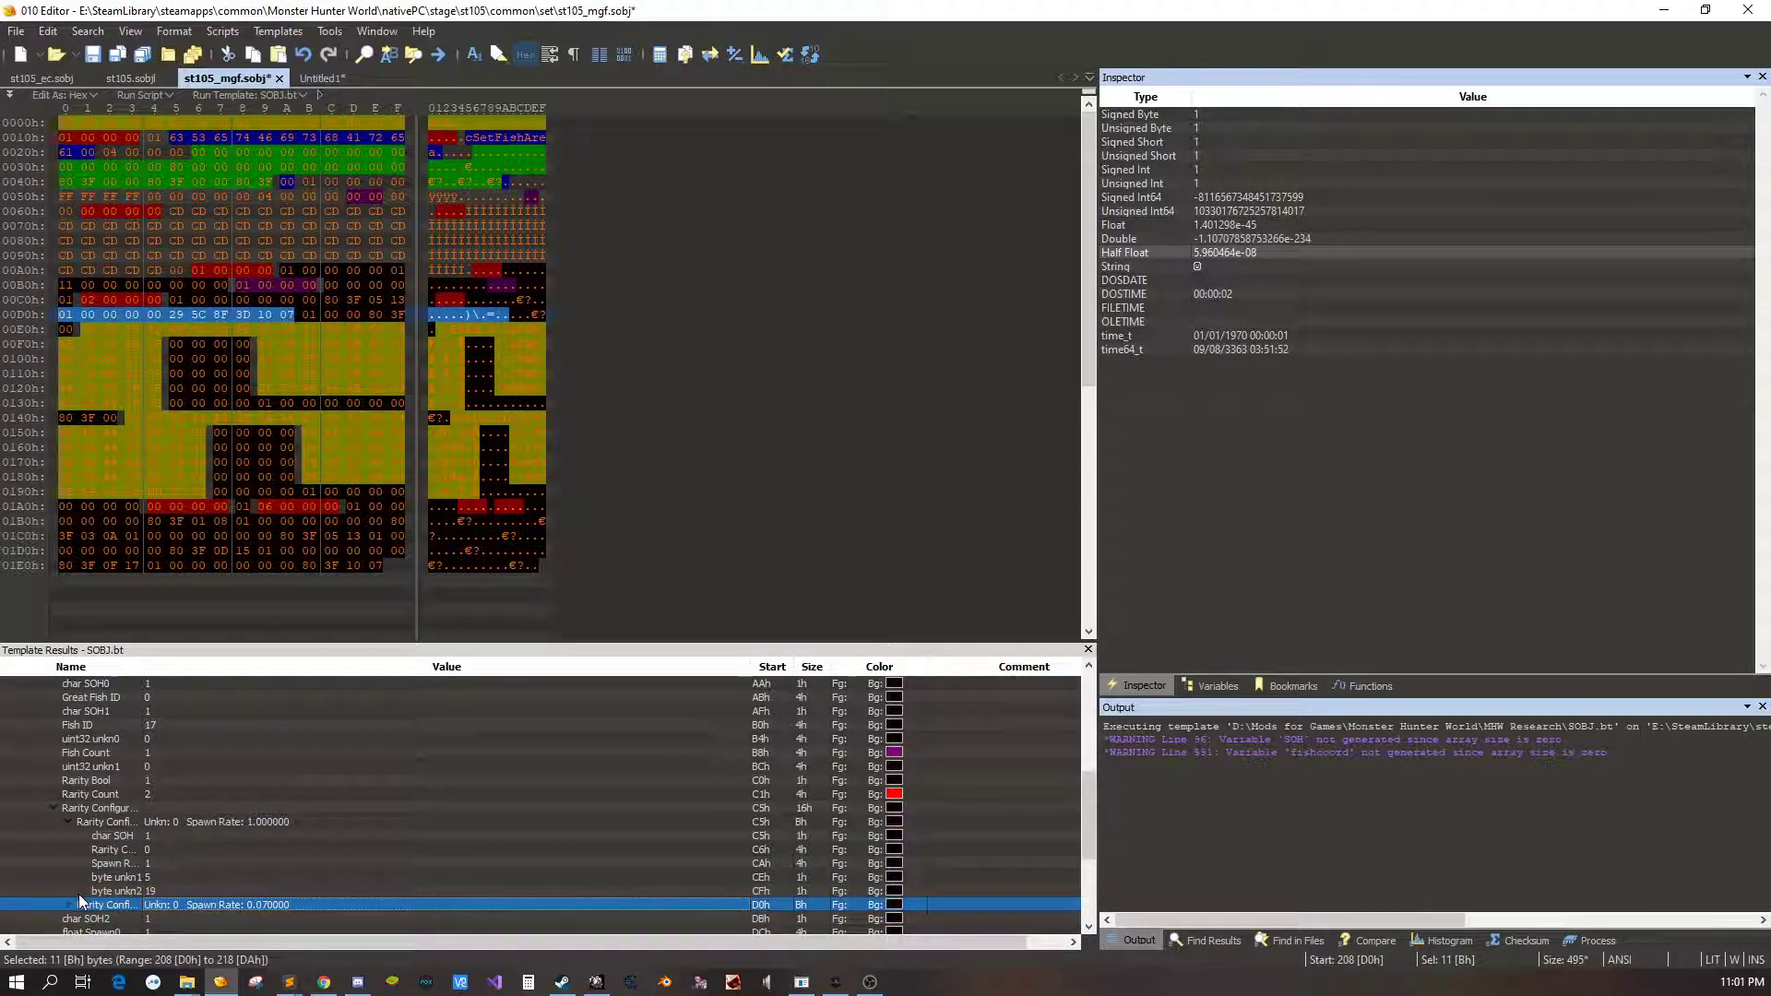
click(70, 905)
double_click(162, 889)
text(1)
click(242, 850)
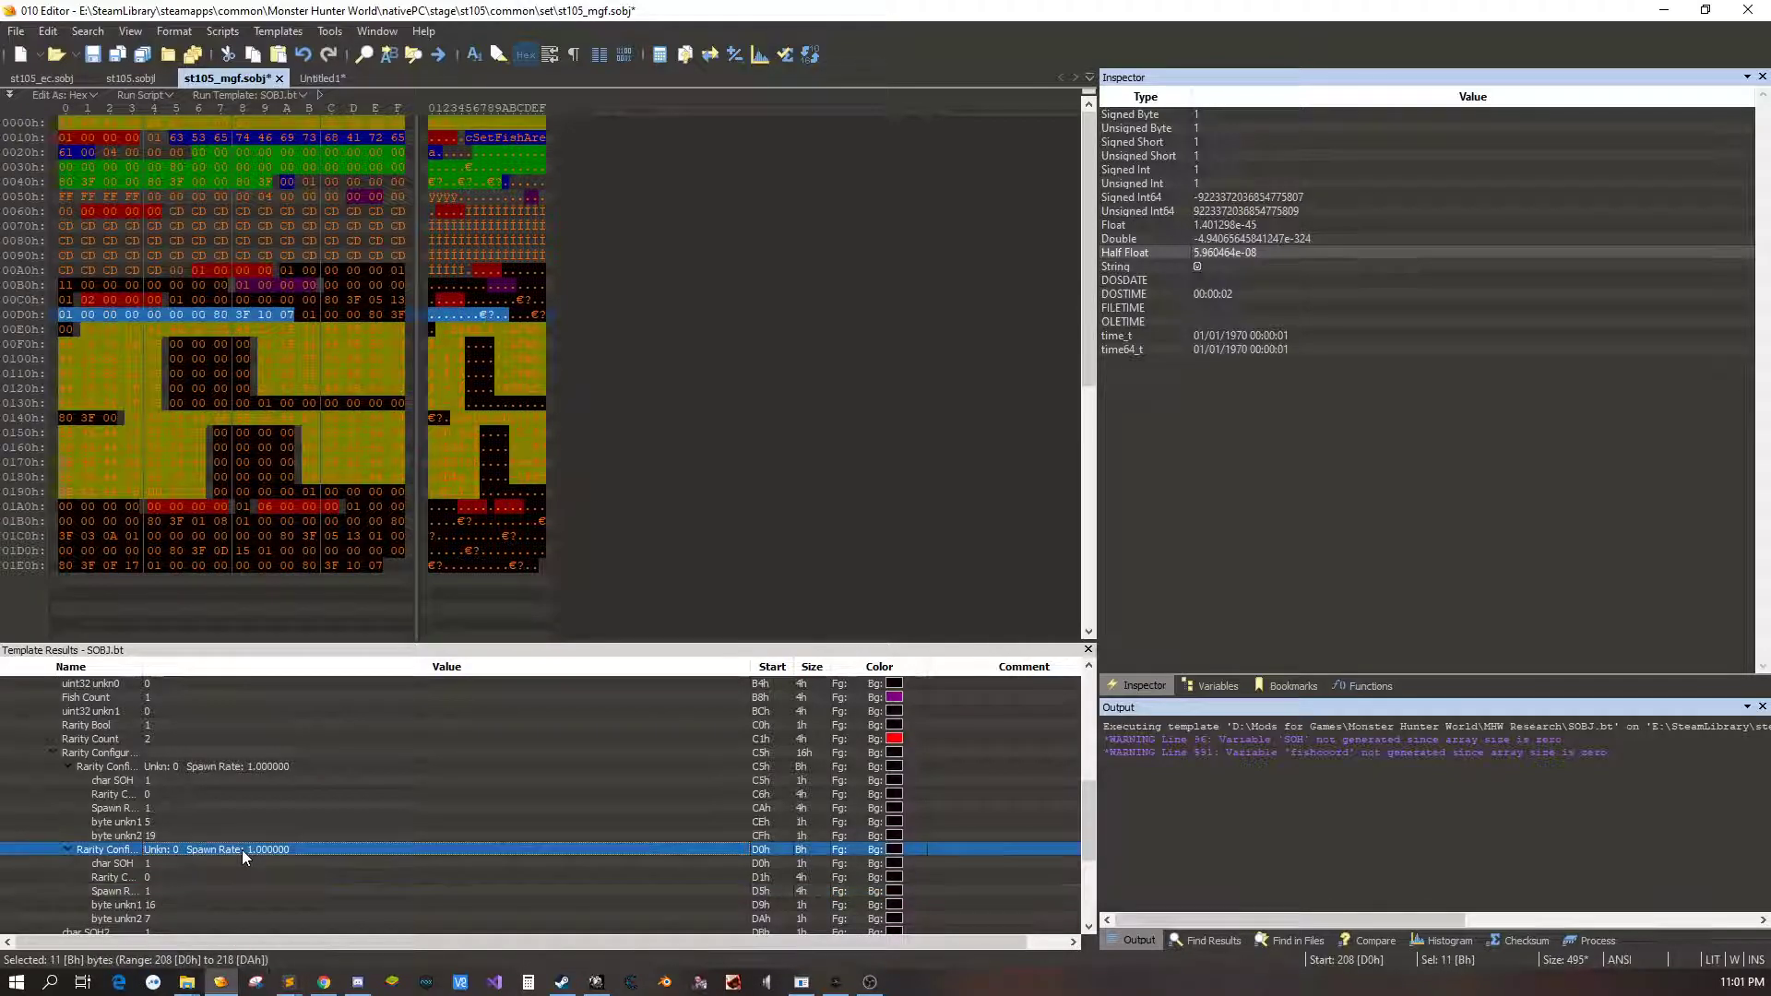
key(ctrl+s)
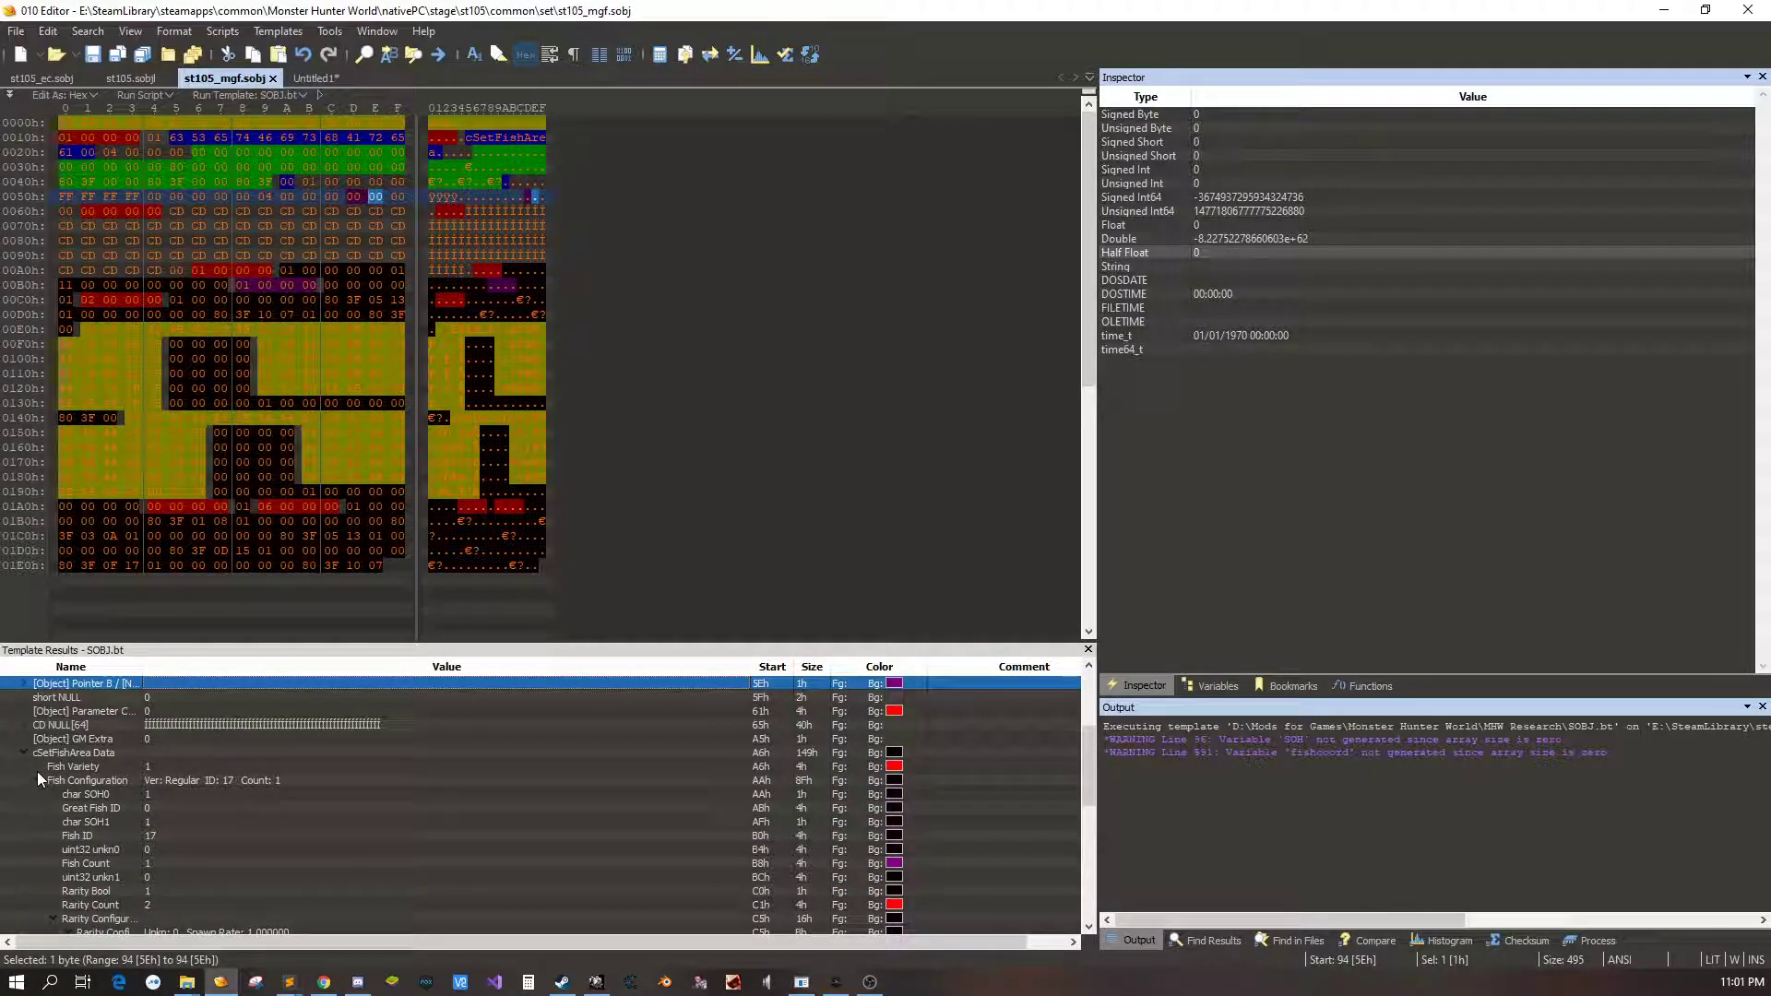
Collapse the fish configuration and cSetFishArea Data, and look over the rSetObject entries in st105.sobjl
click(37, 777)
click(23, 755)
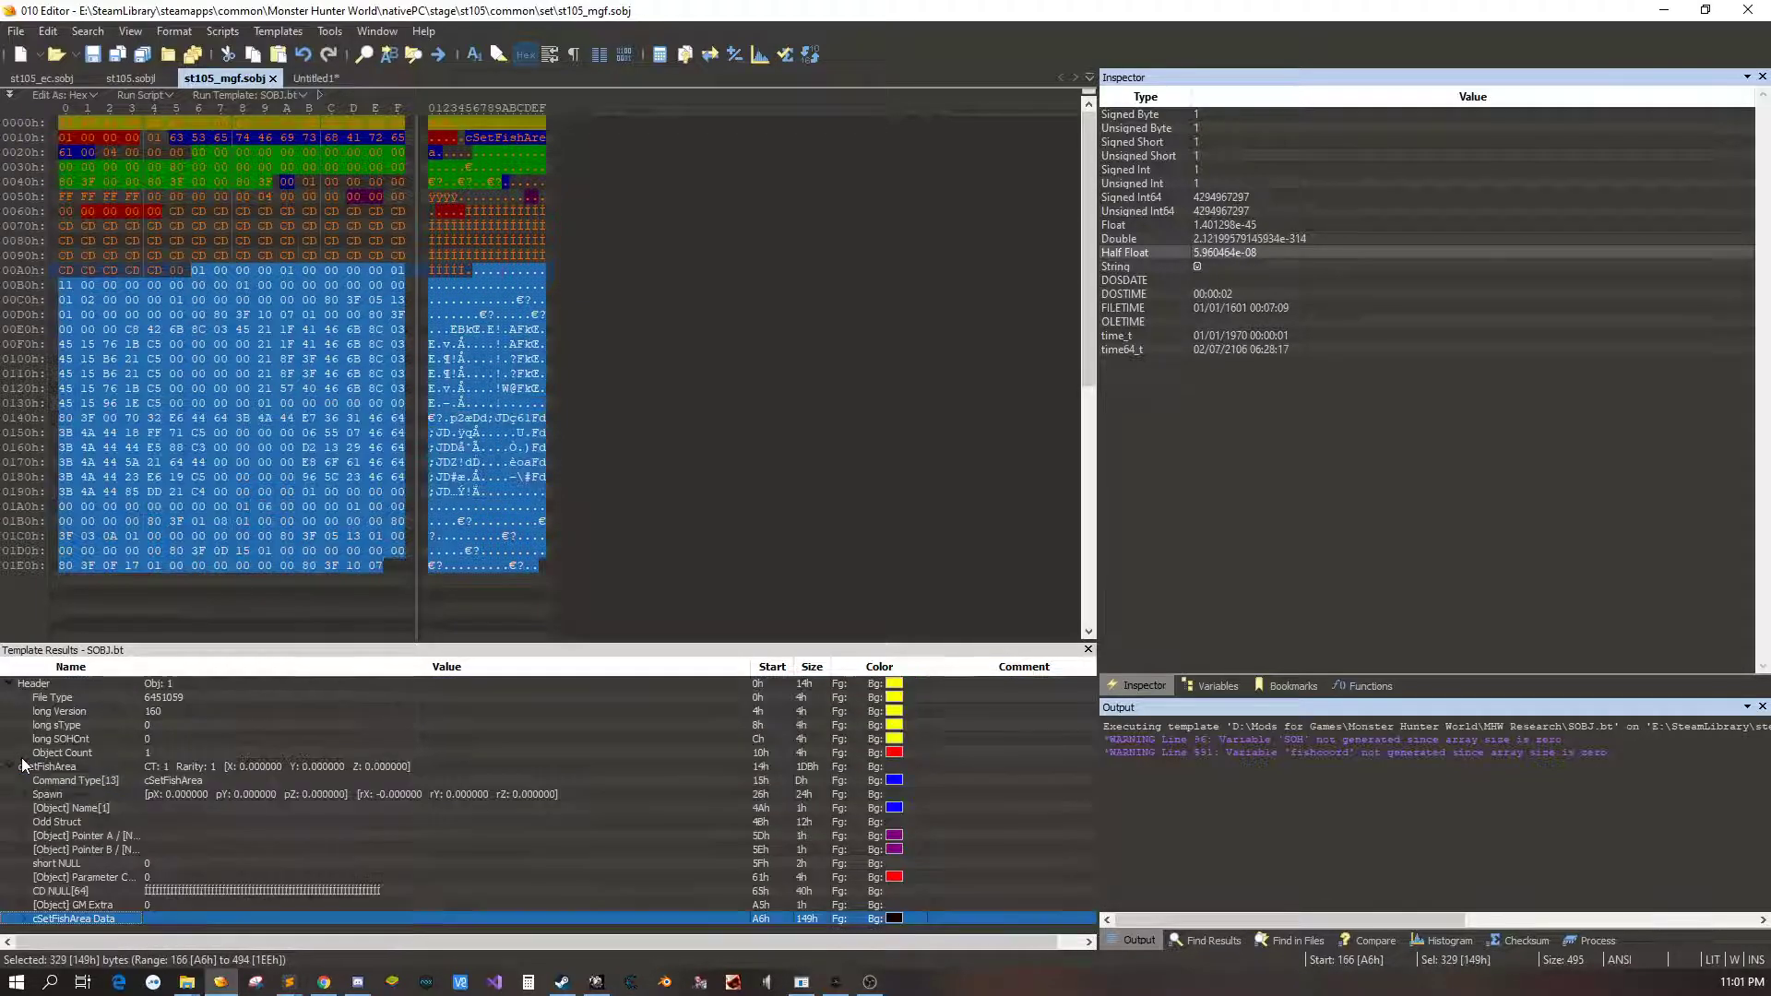
click(444, 492)
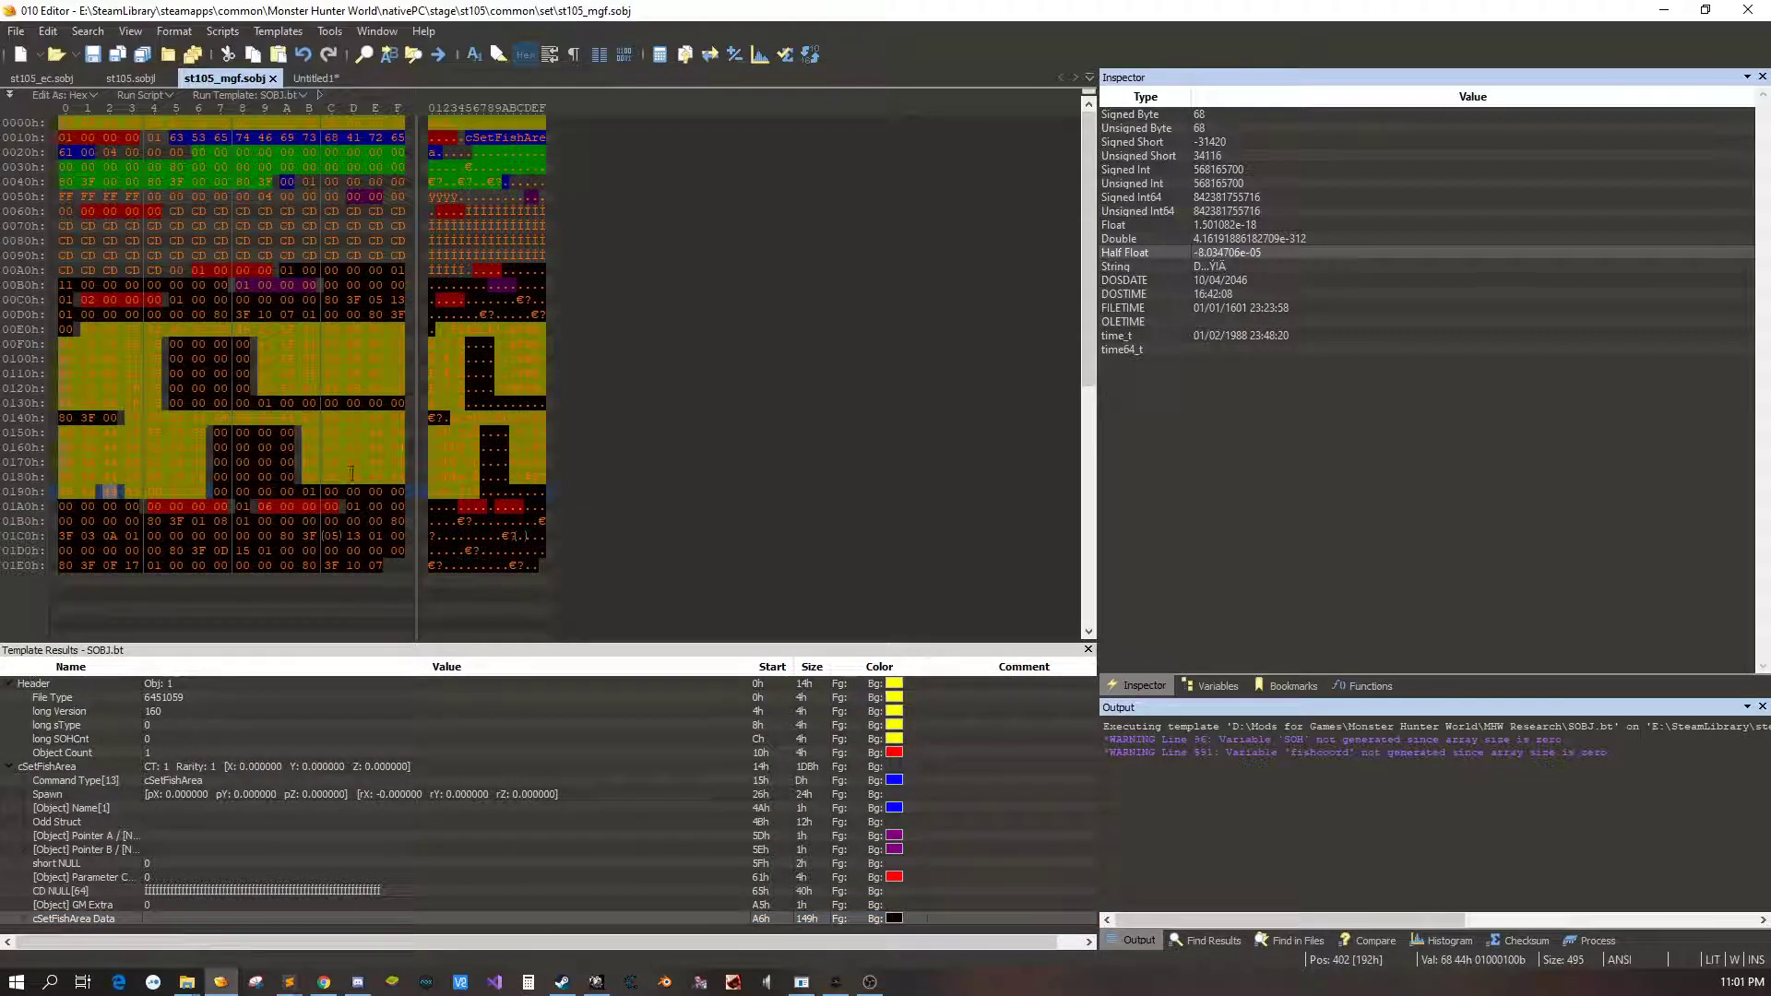
click(130, 78)
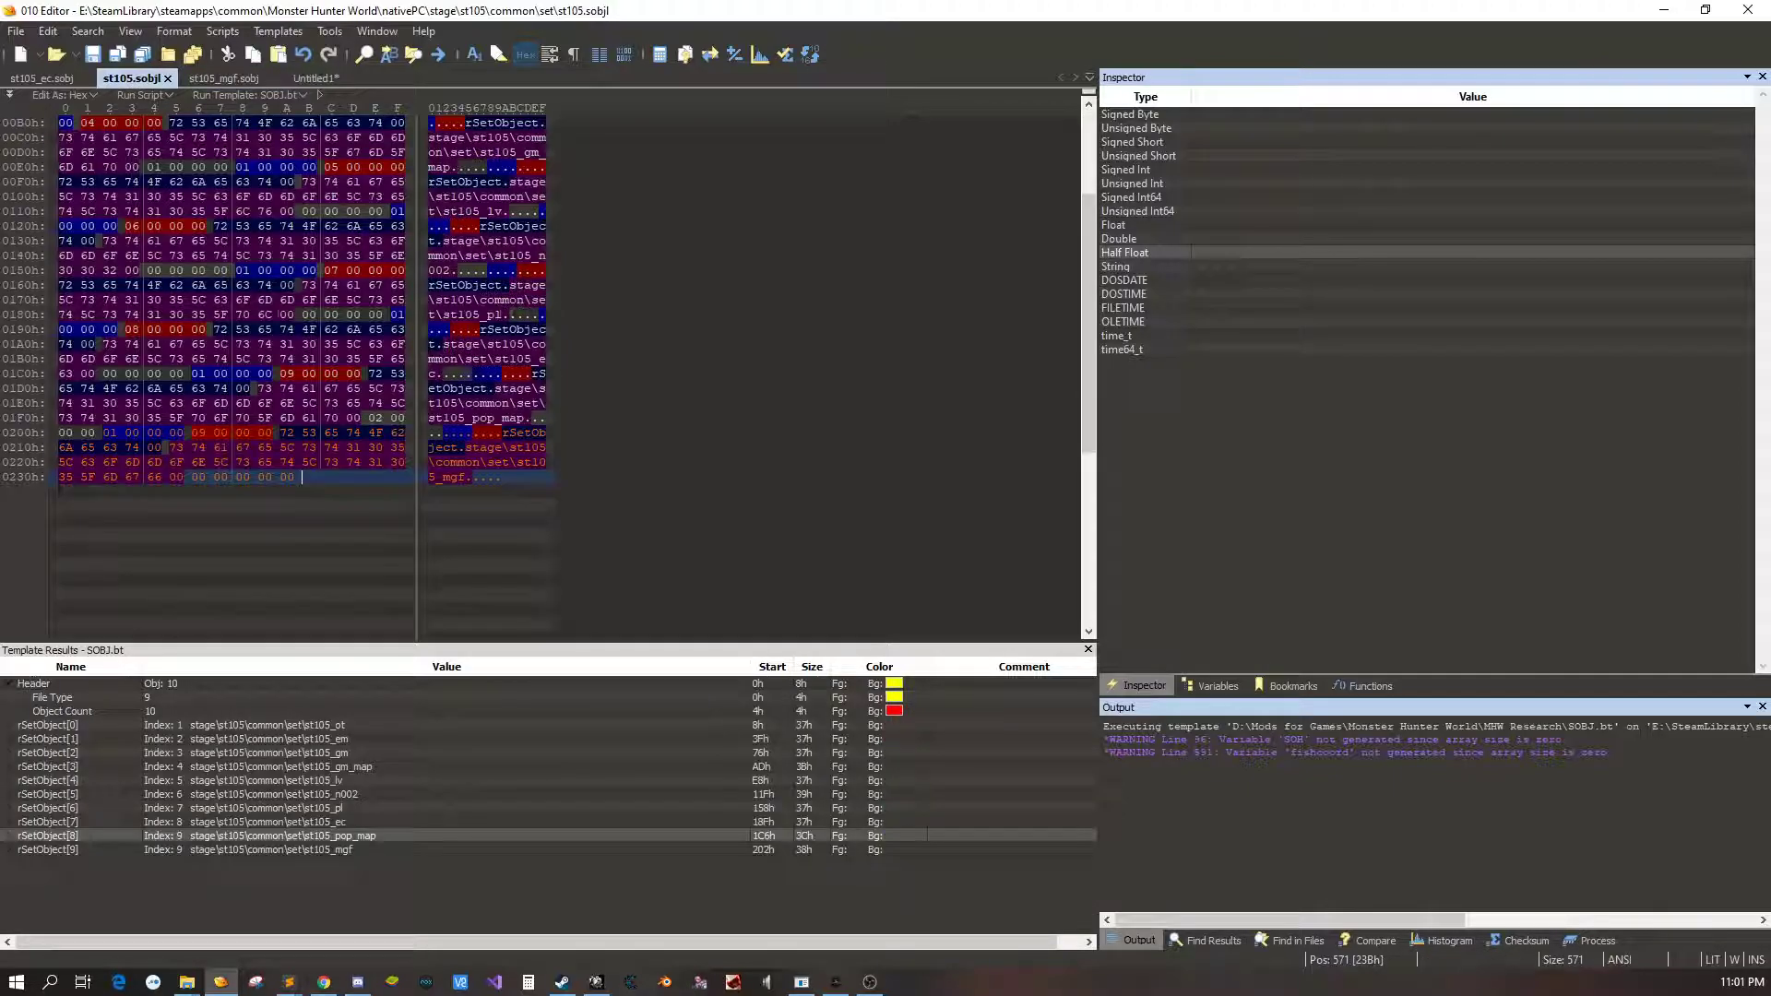
click(420, 418)
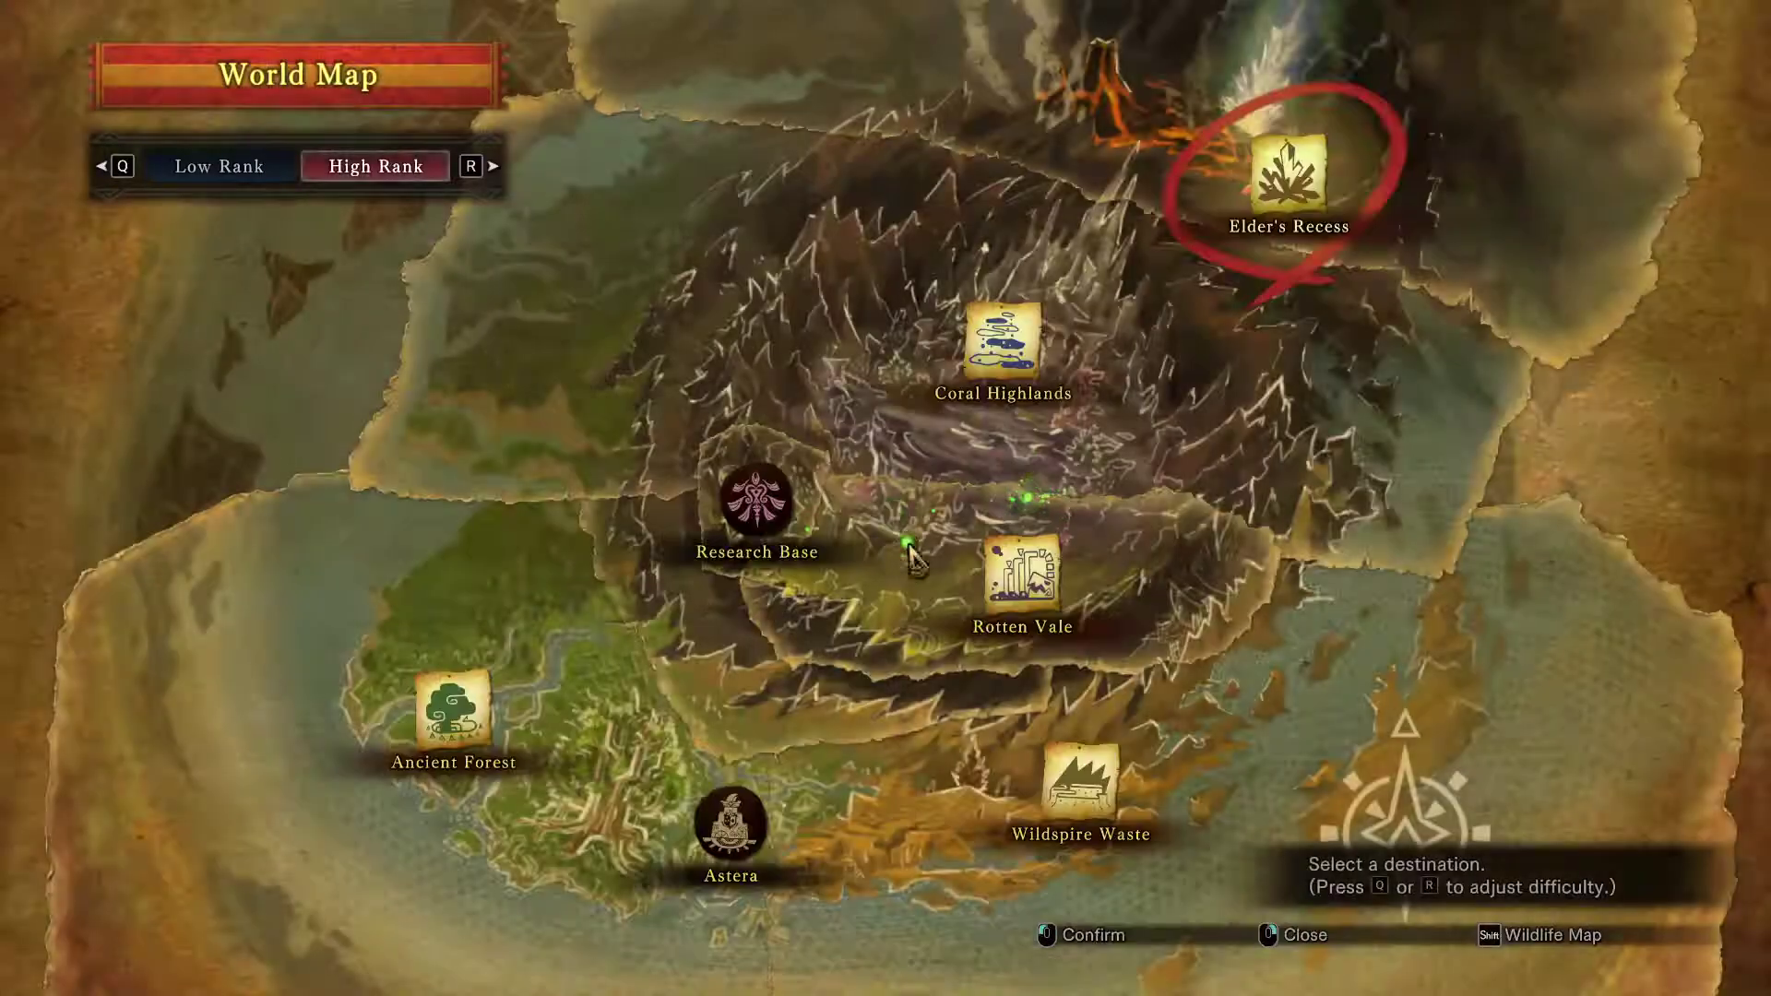
Switch to Monster Hunter World, choose Astera on the High Rank World Map, and open the field notebook in the area
click(765, 824)
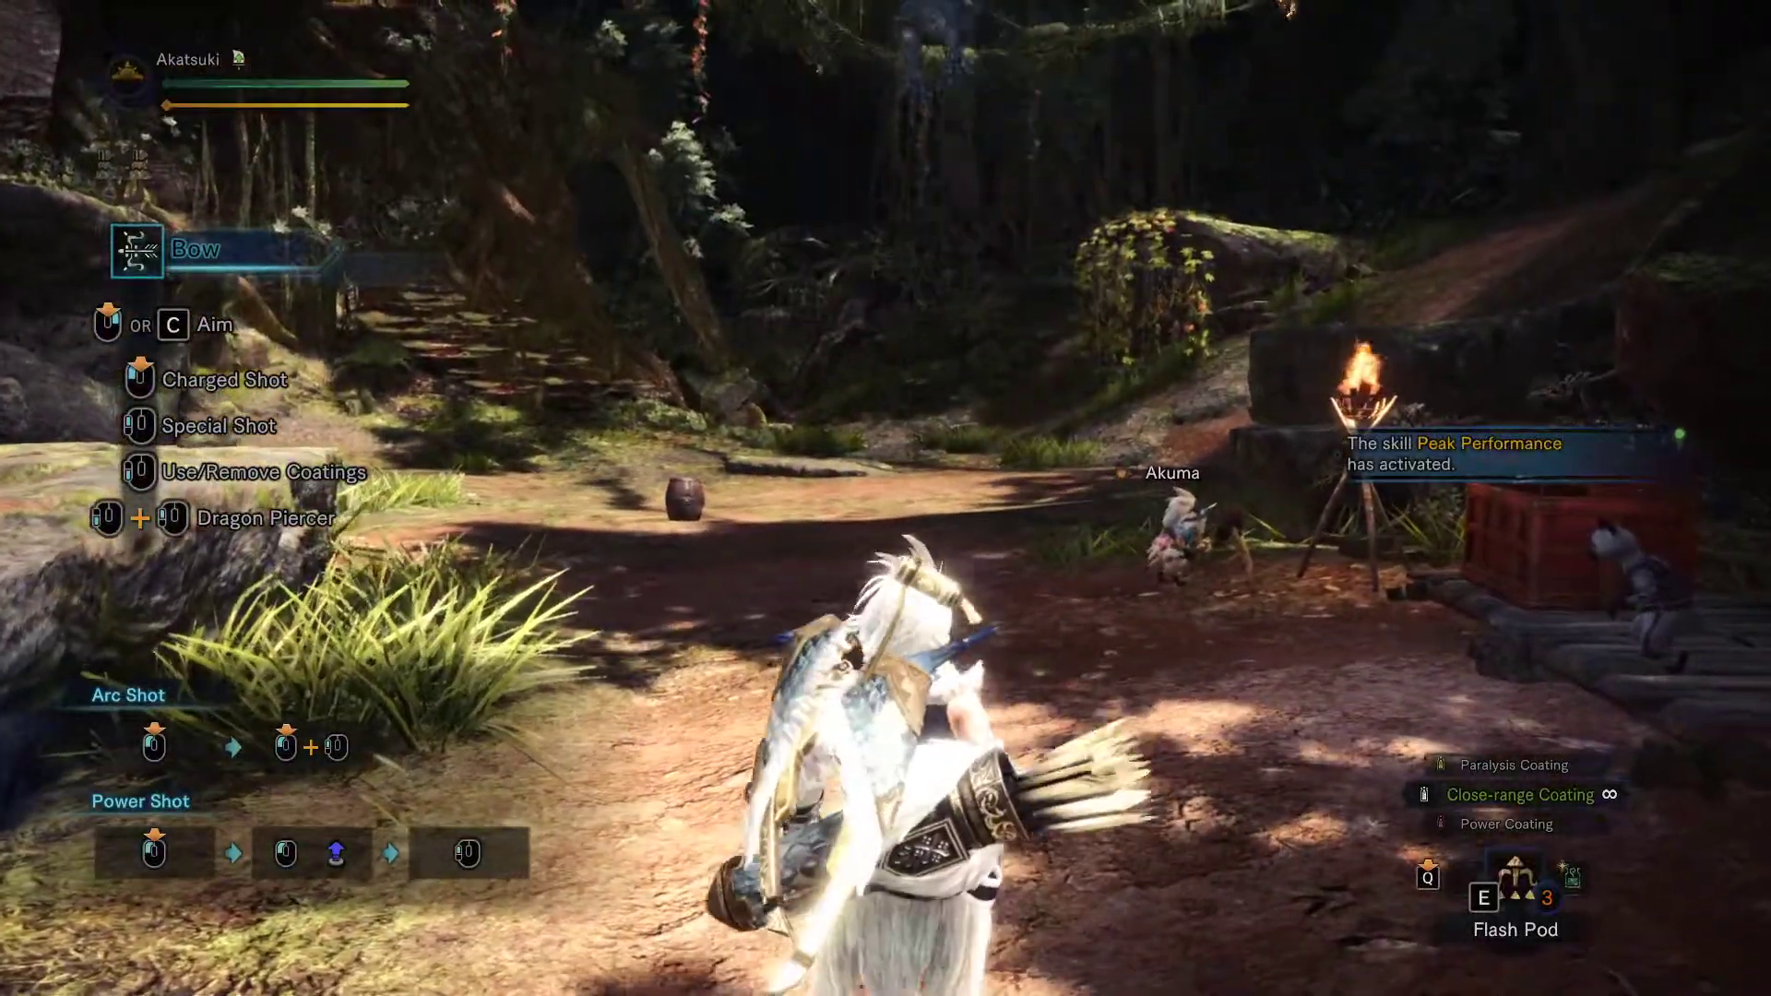
key(n)
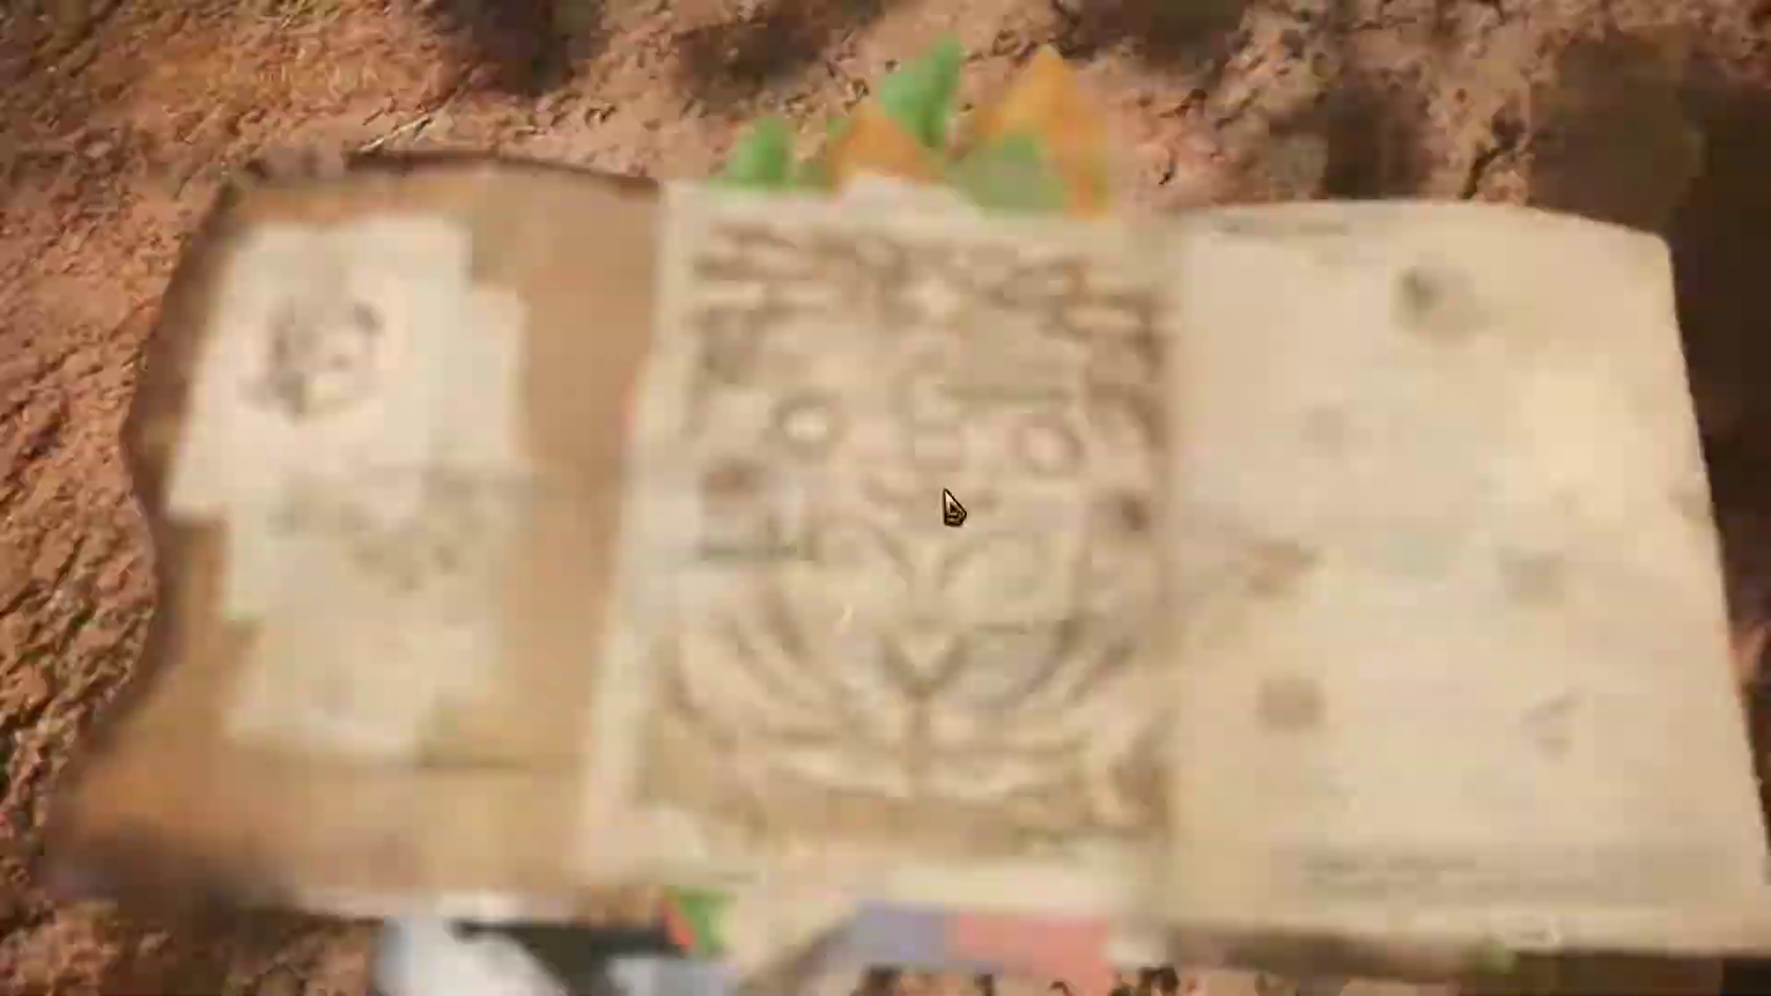
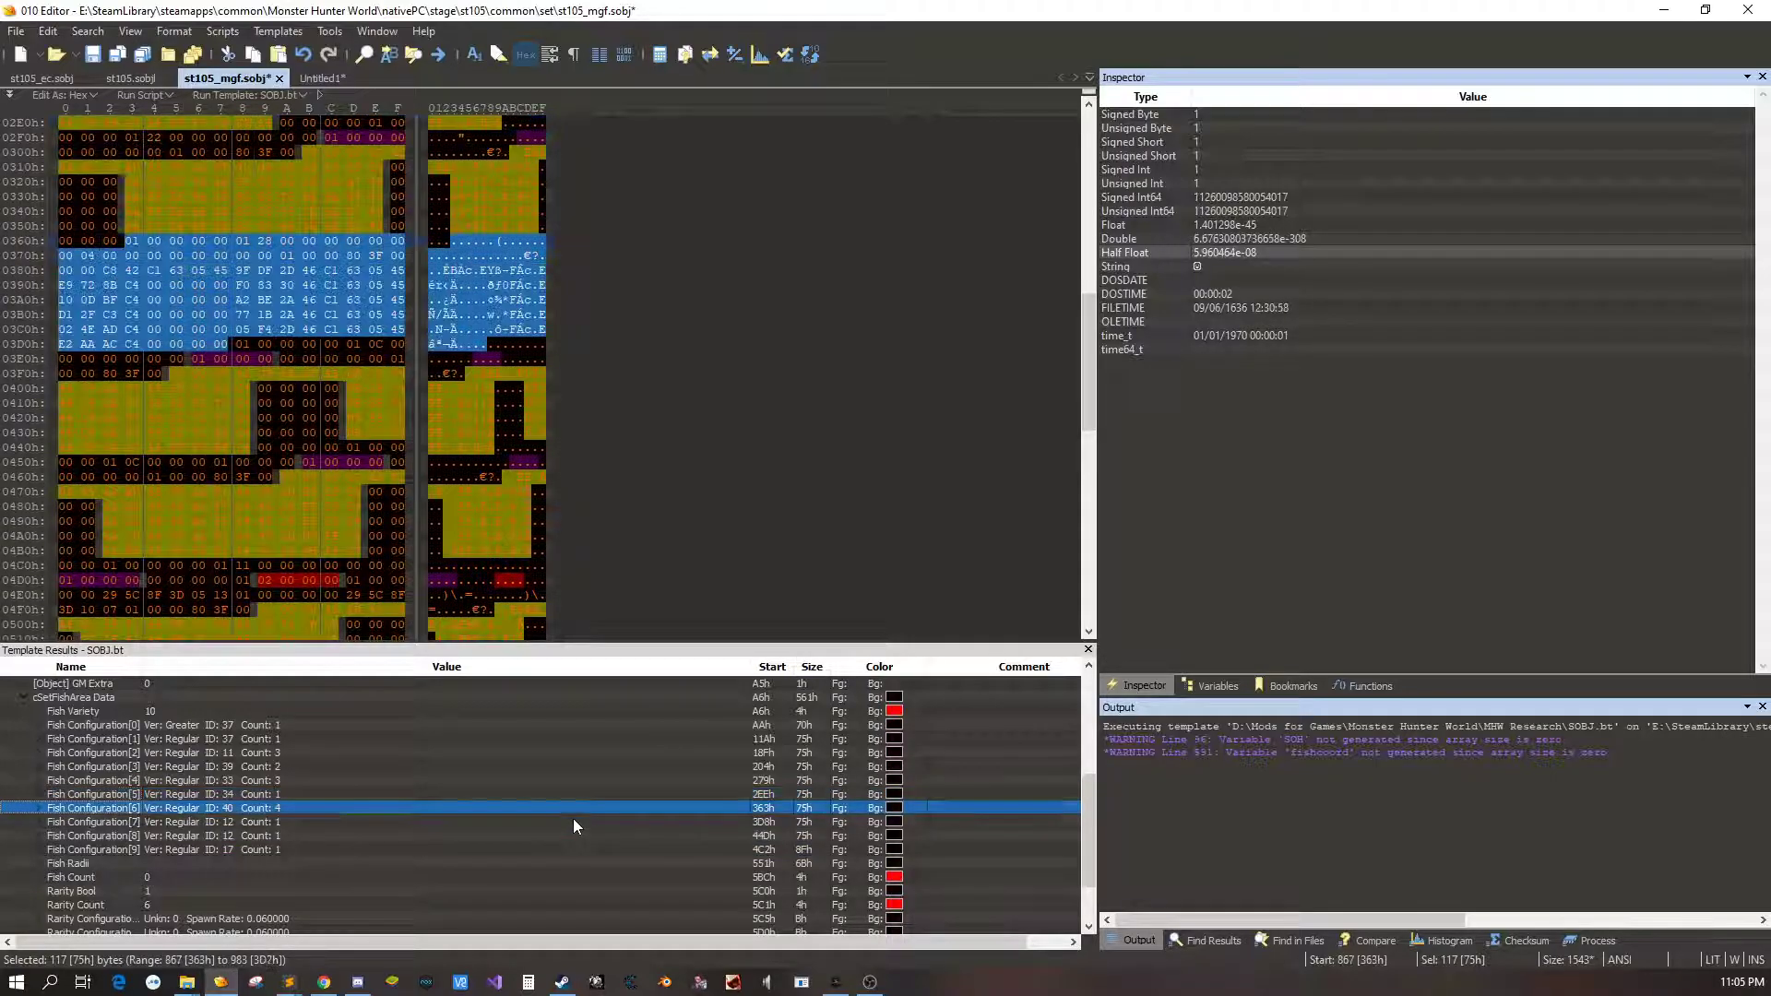
Consult the Endemic Critter IDs wiki page in the browser for the fish IDs and return to 010 Editor
click(324, 982)
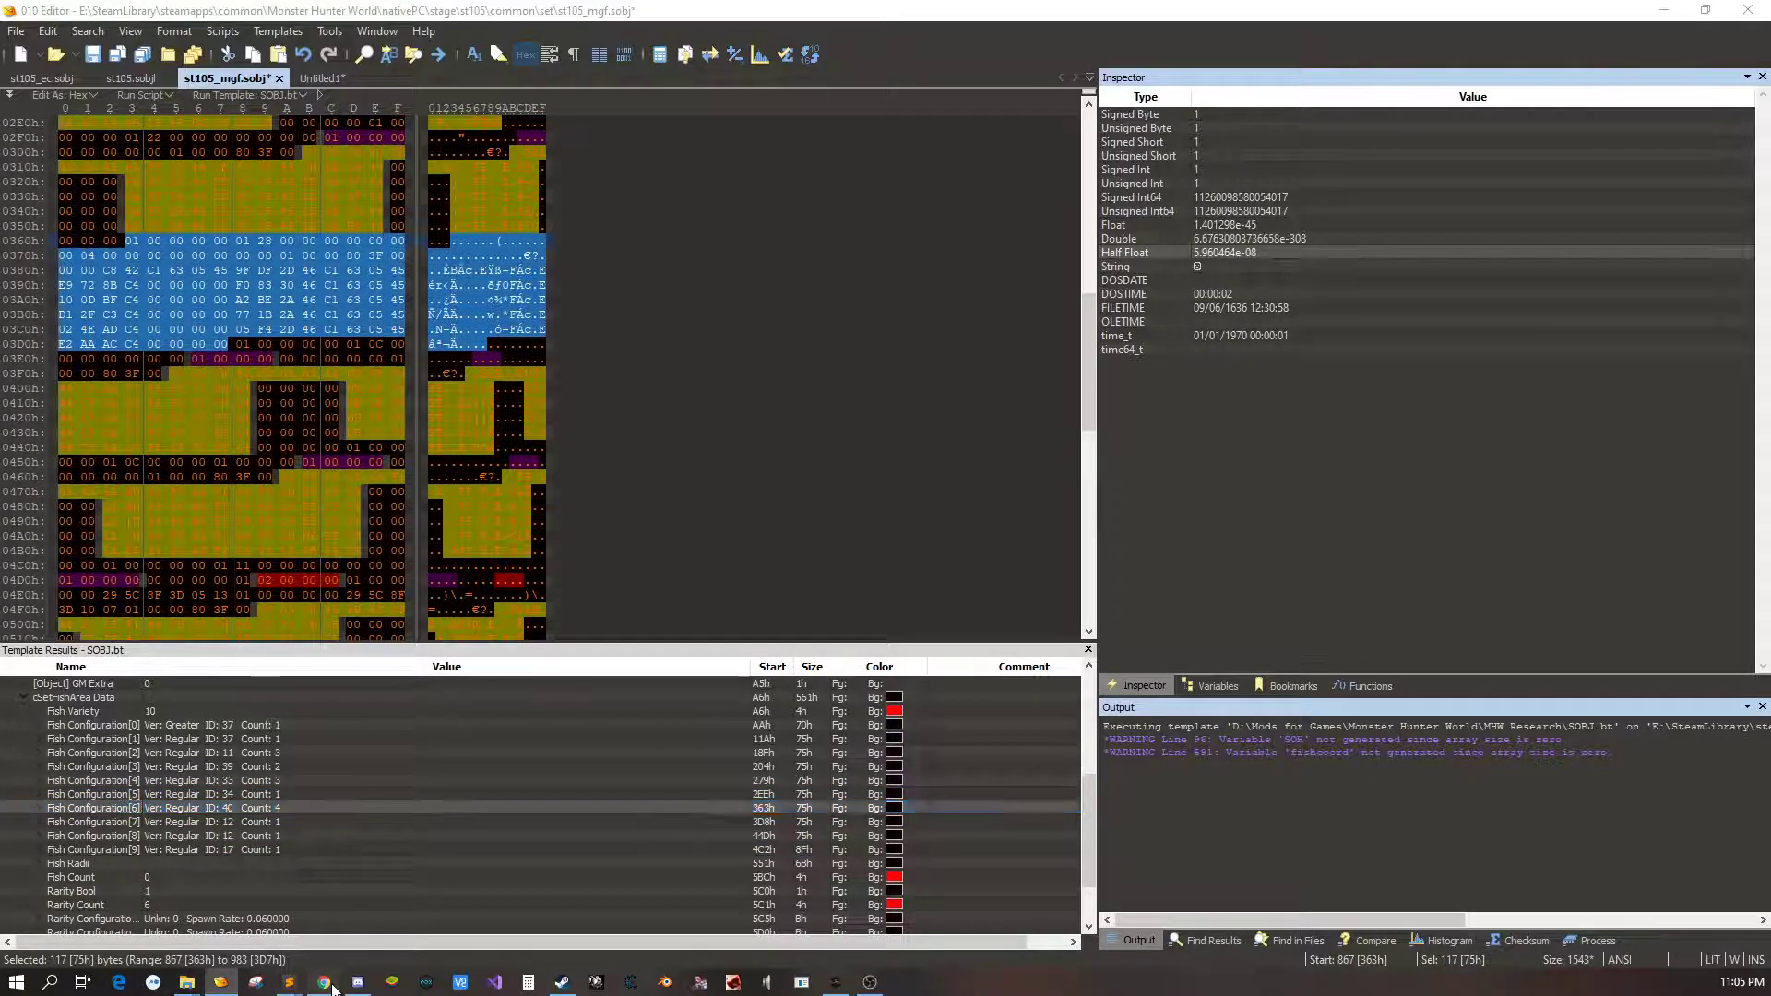
scroll(809, 668, down, 8)
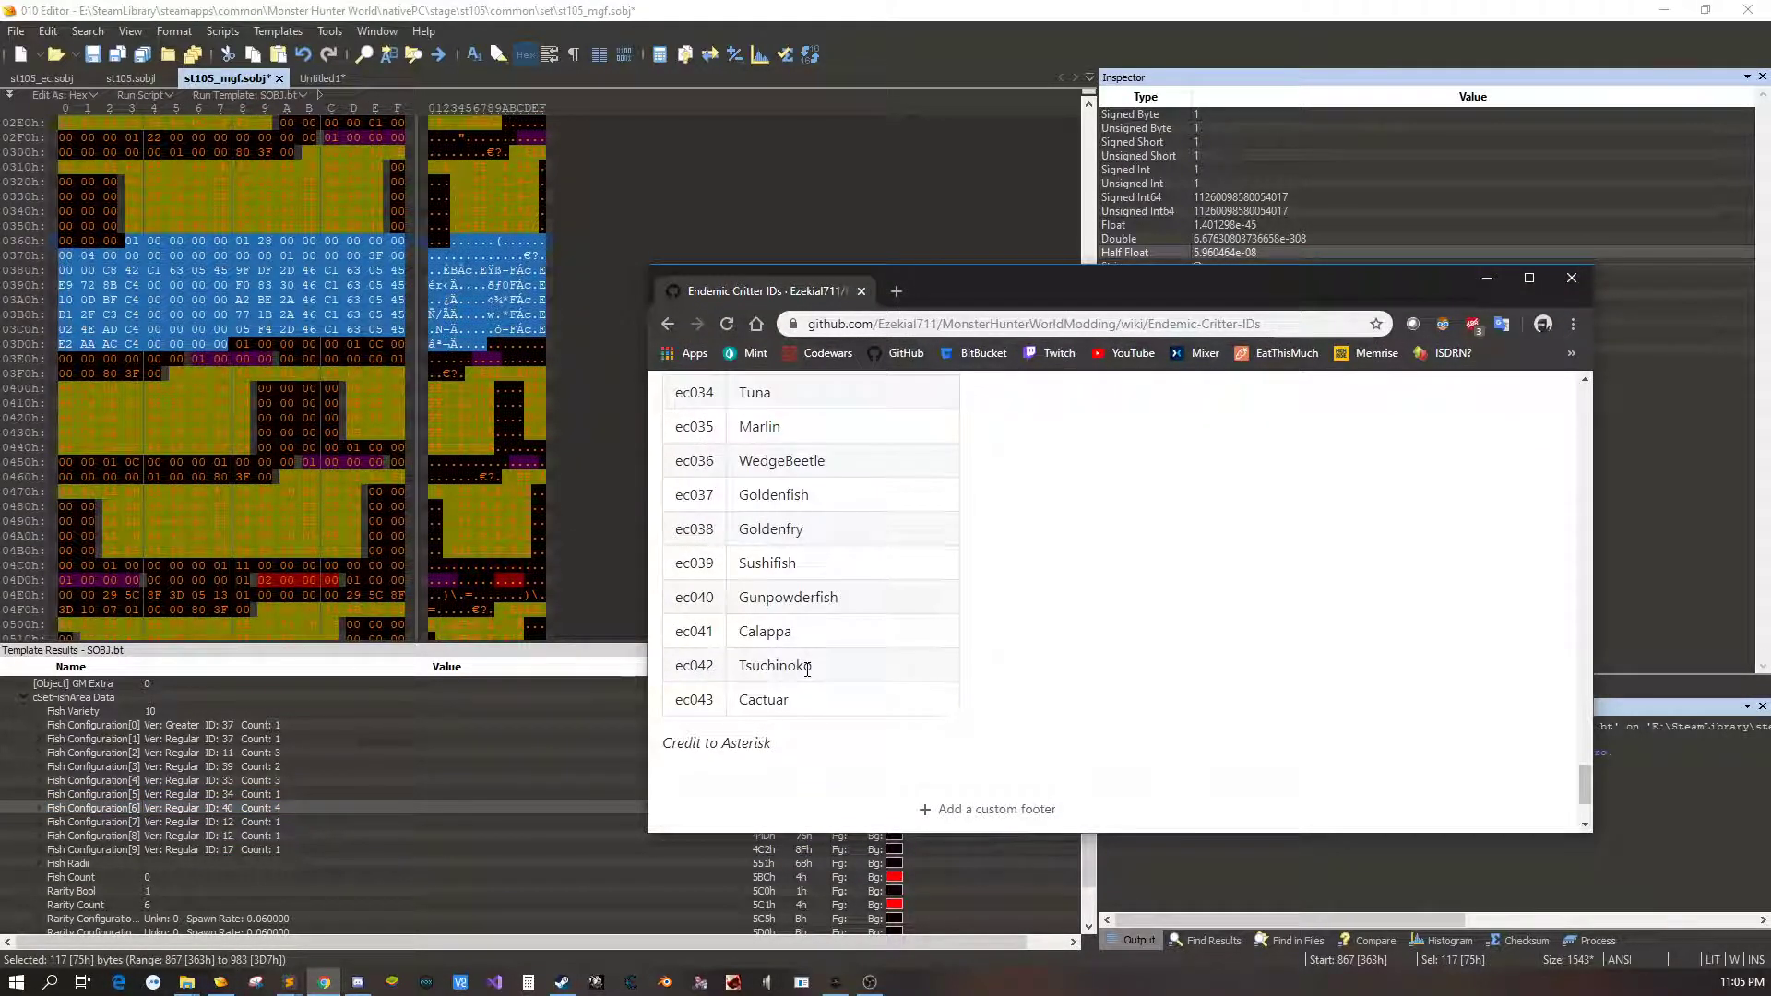
click(1487, 278)
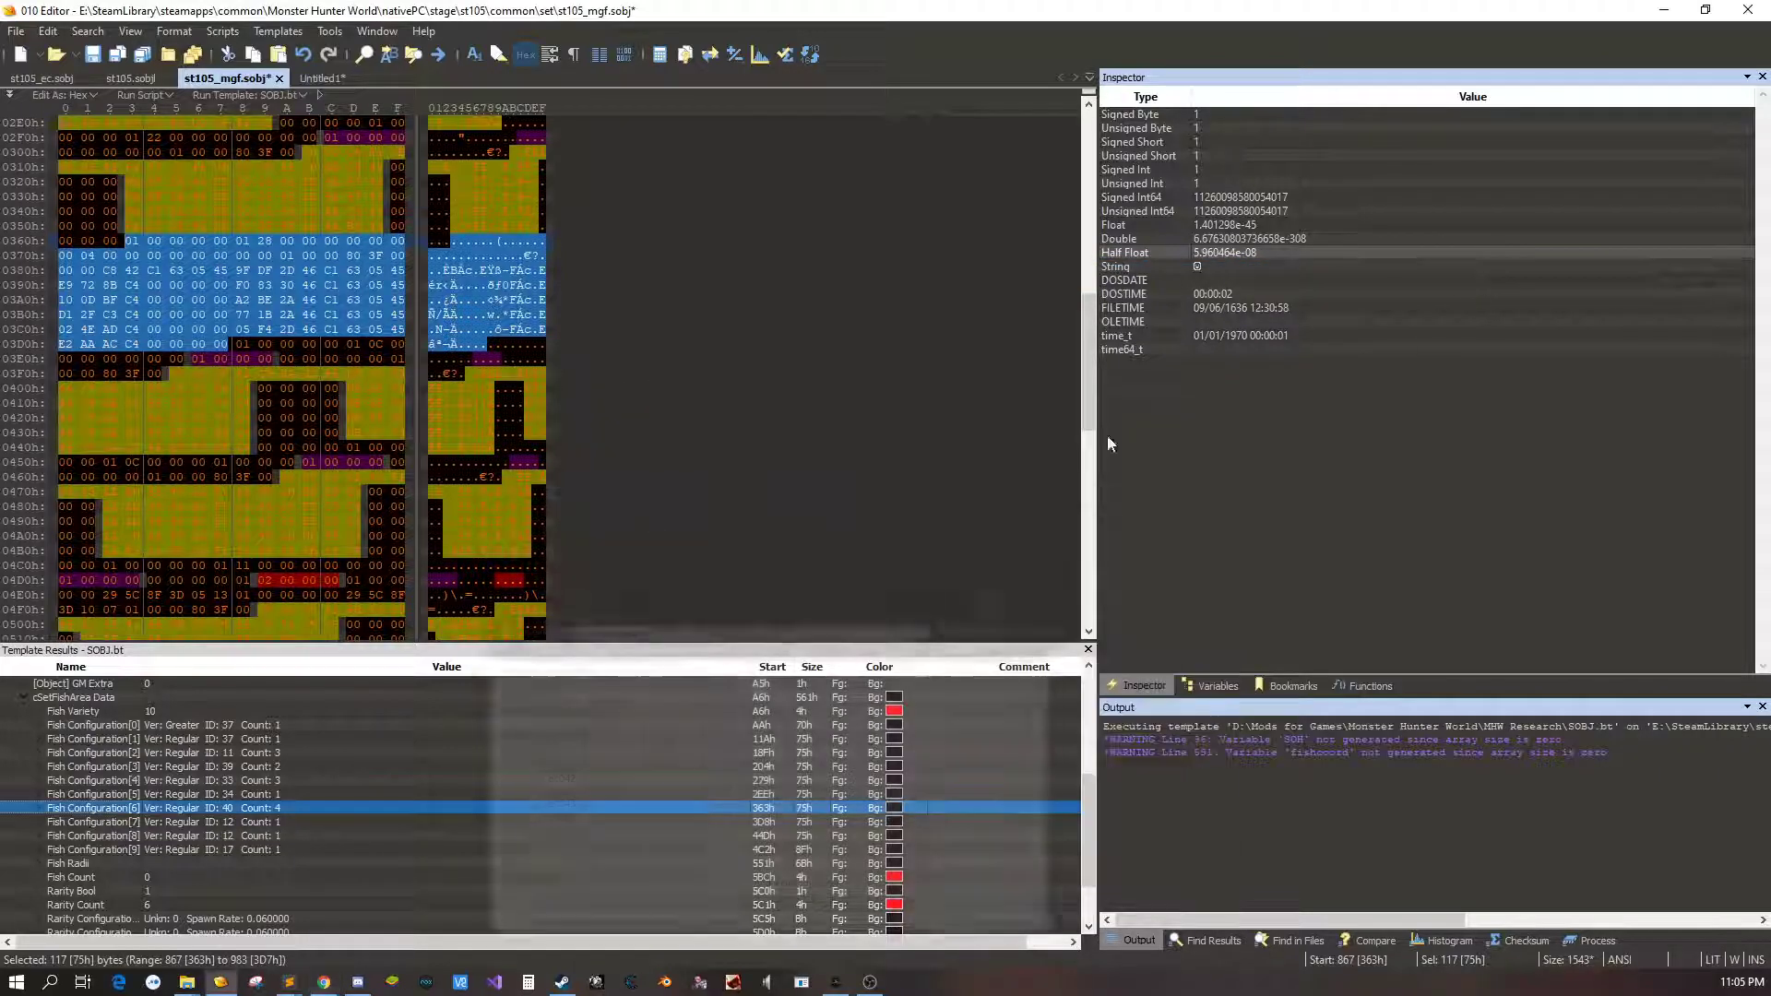
Examine the byte ranges of Fish Configuration[7] through Fish Configuration[9] in st105_mgf.sobj
click(251, 849)
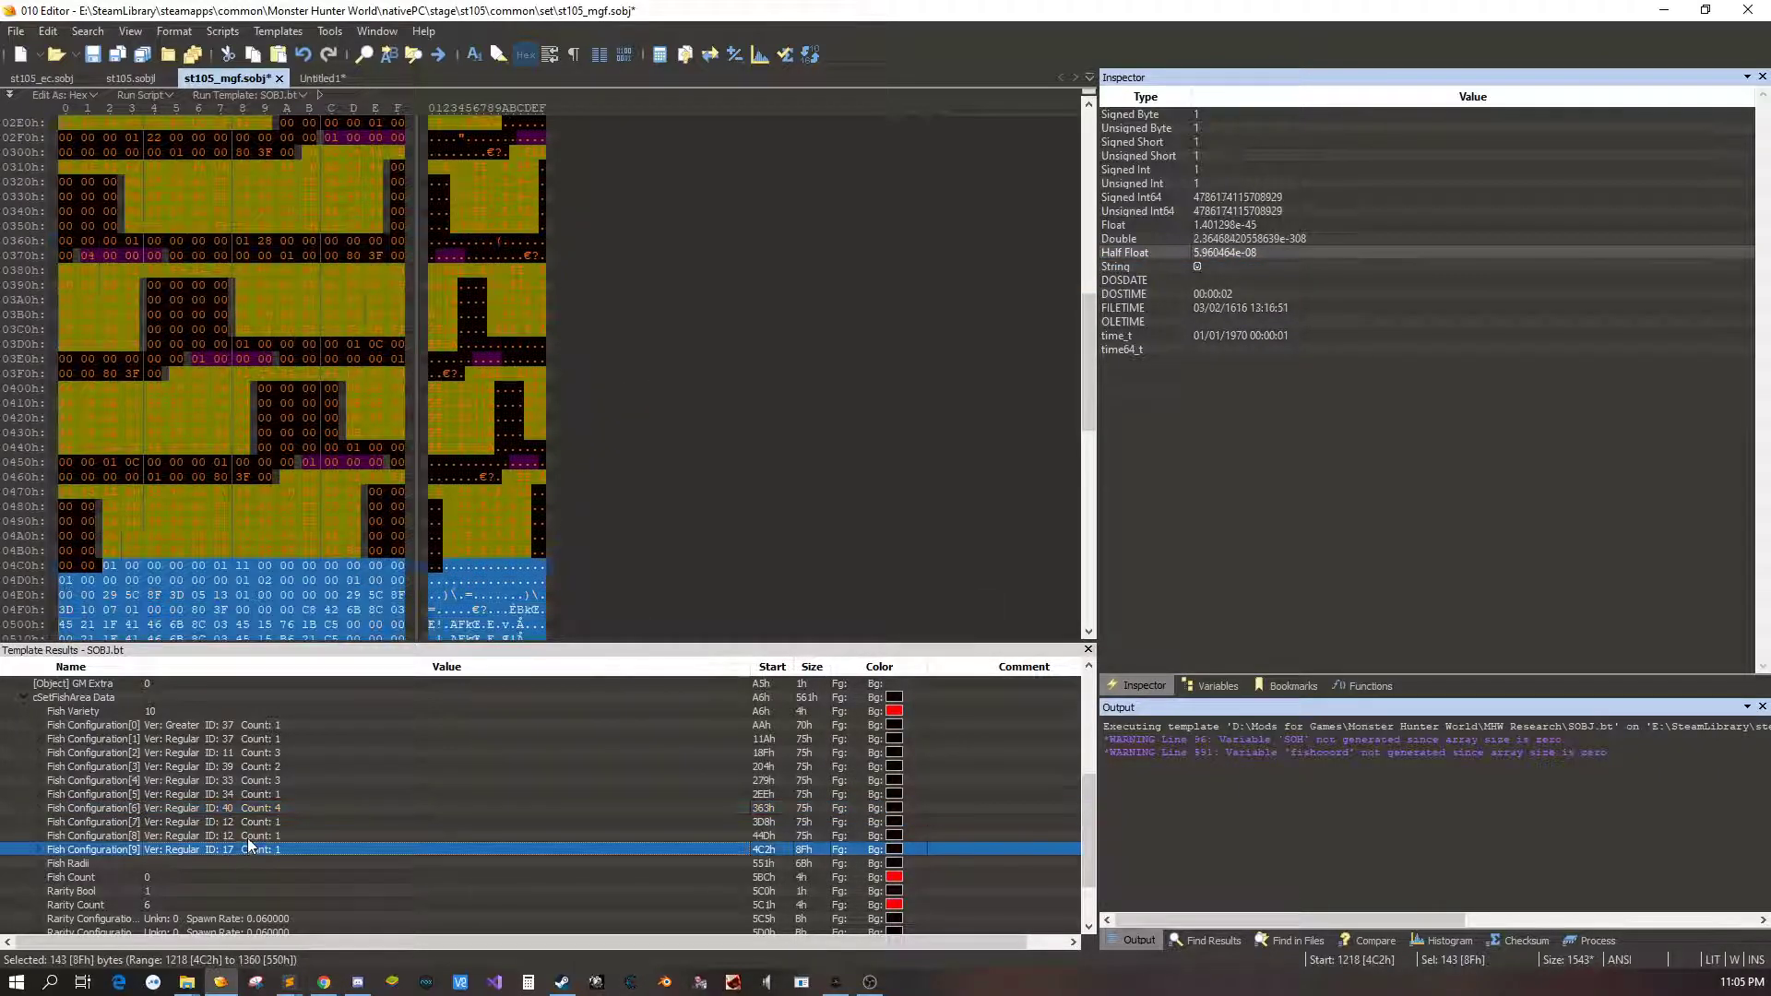
click(240, 822)
click(234, 846)
click(238, 821)
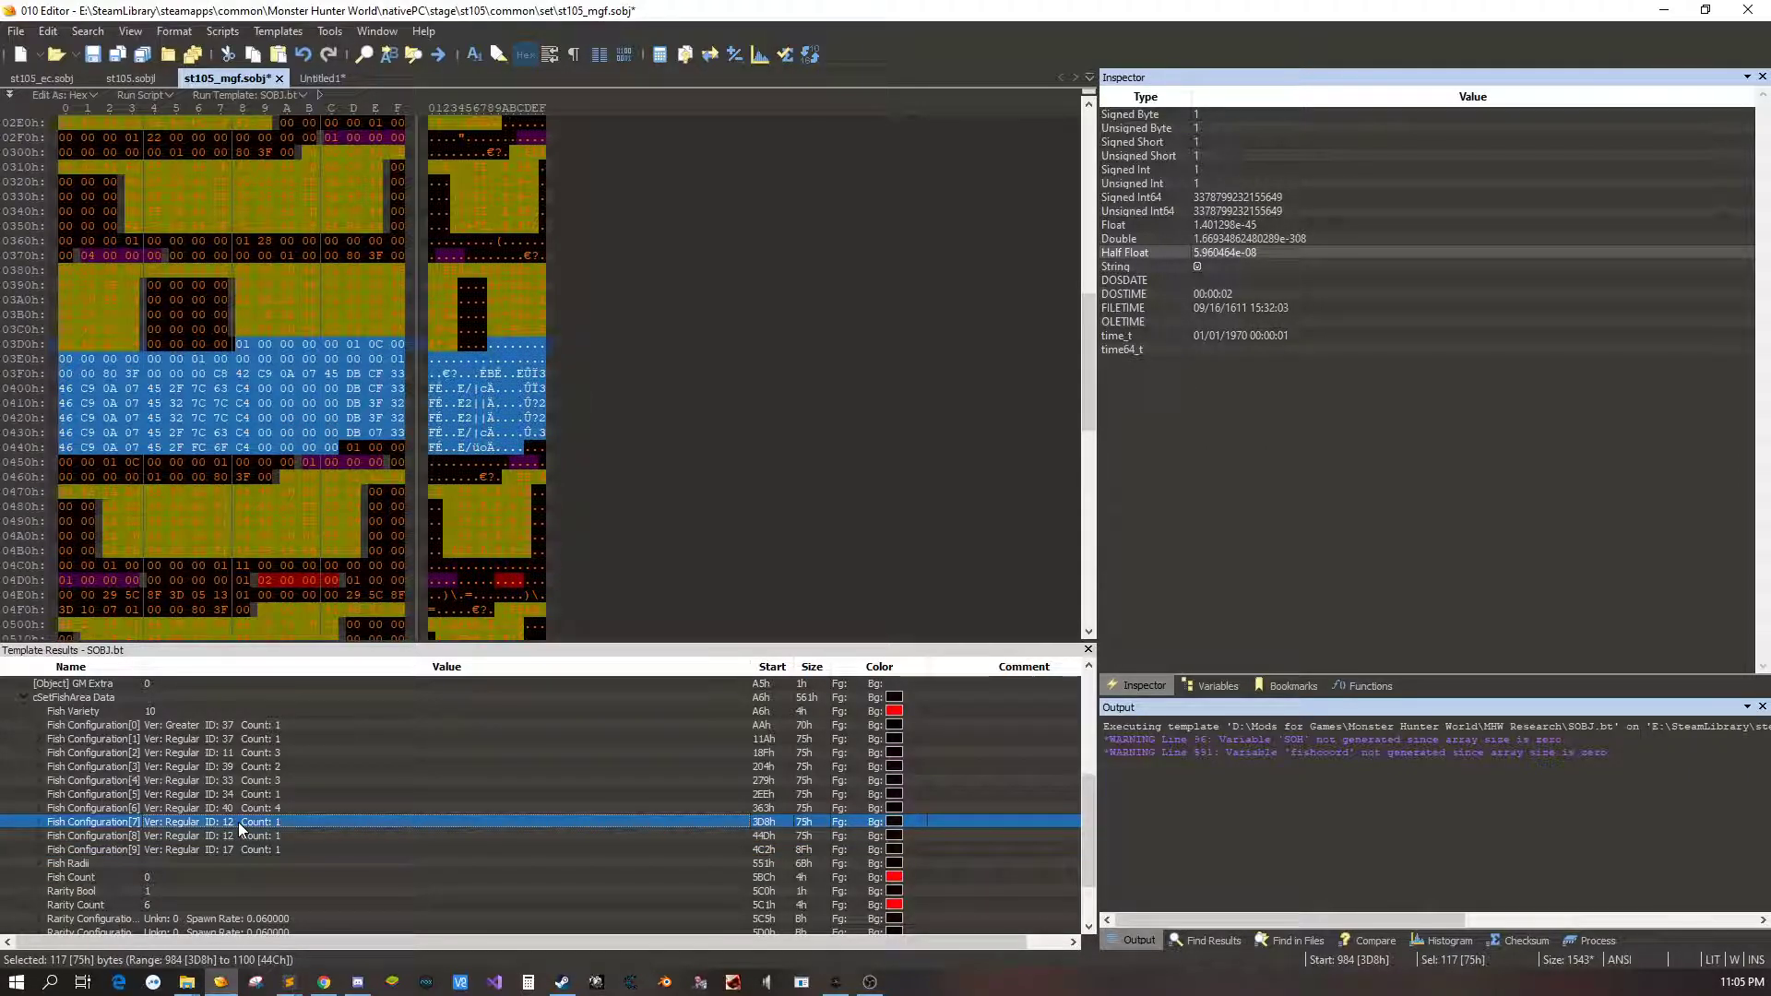
click(244, 836)
click(257, 851)
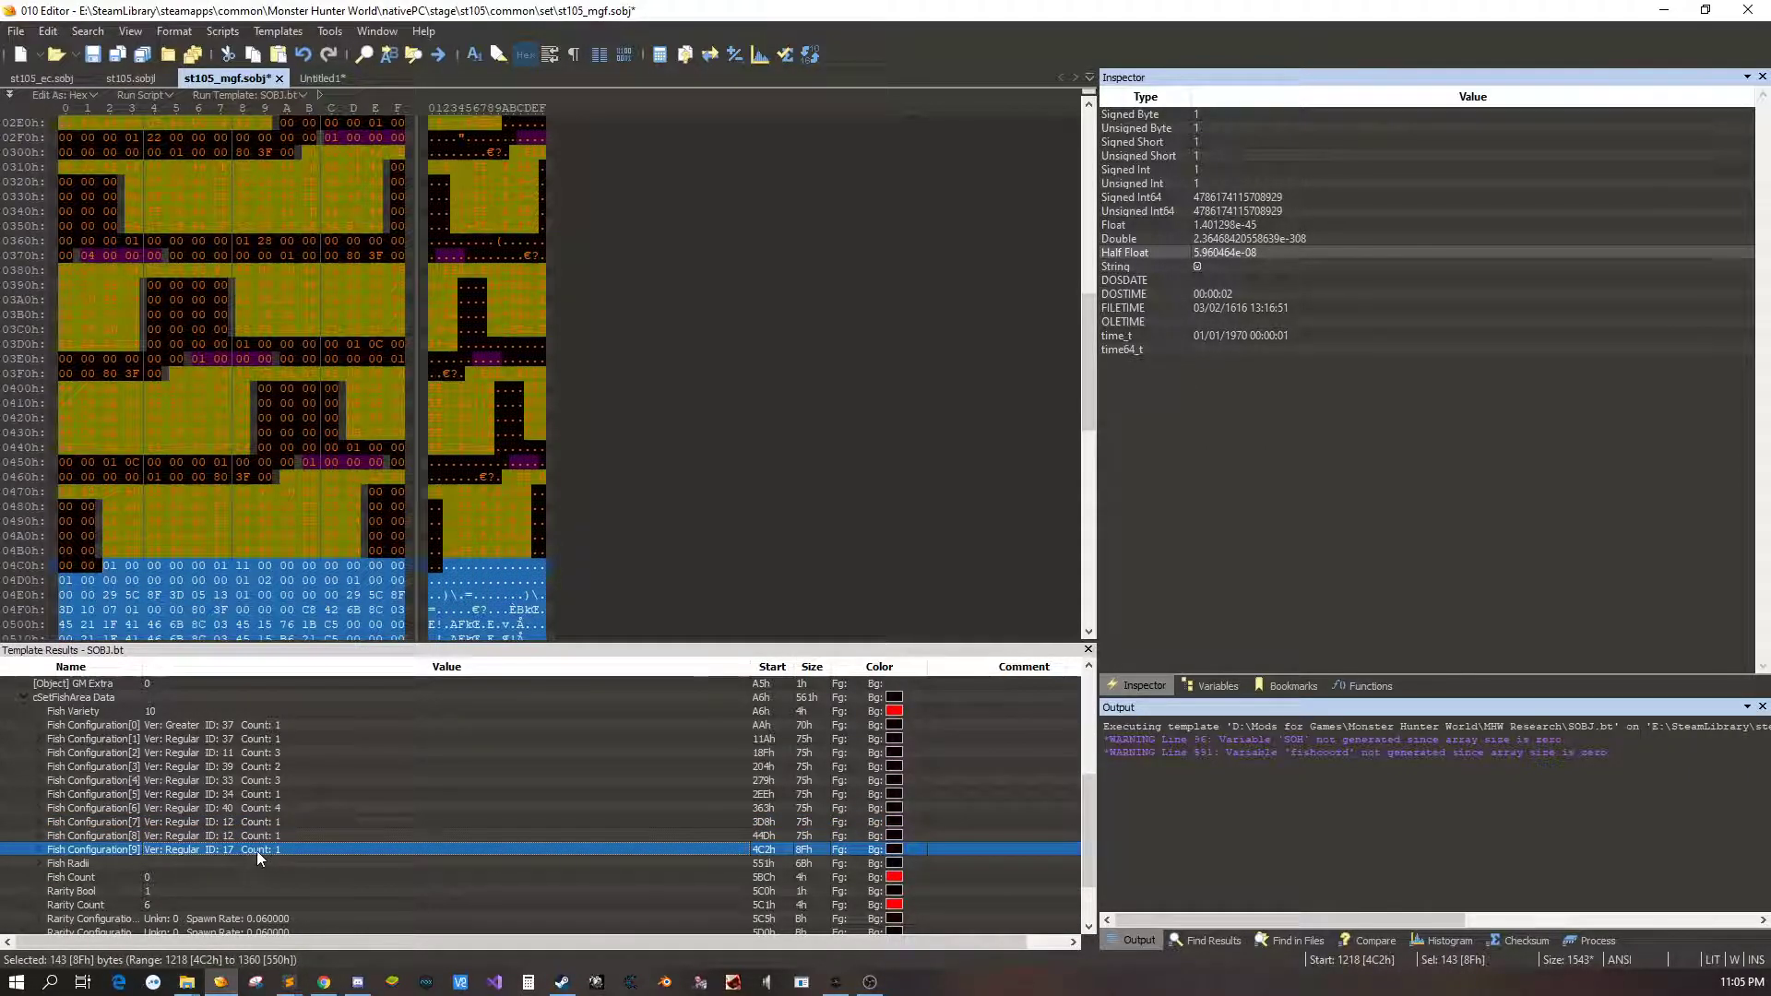
click(240, 837)
click(232, 823)
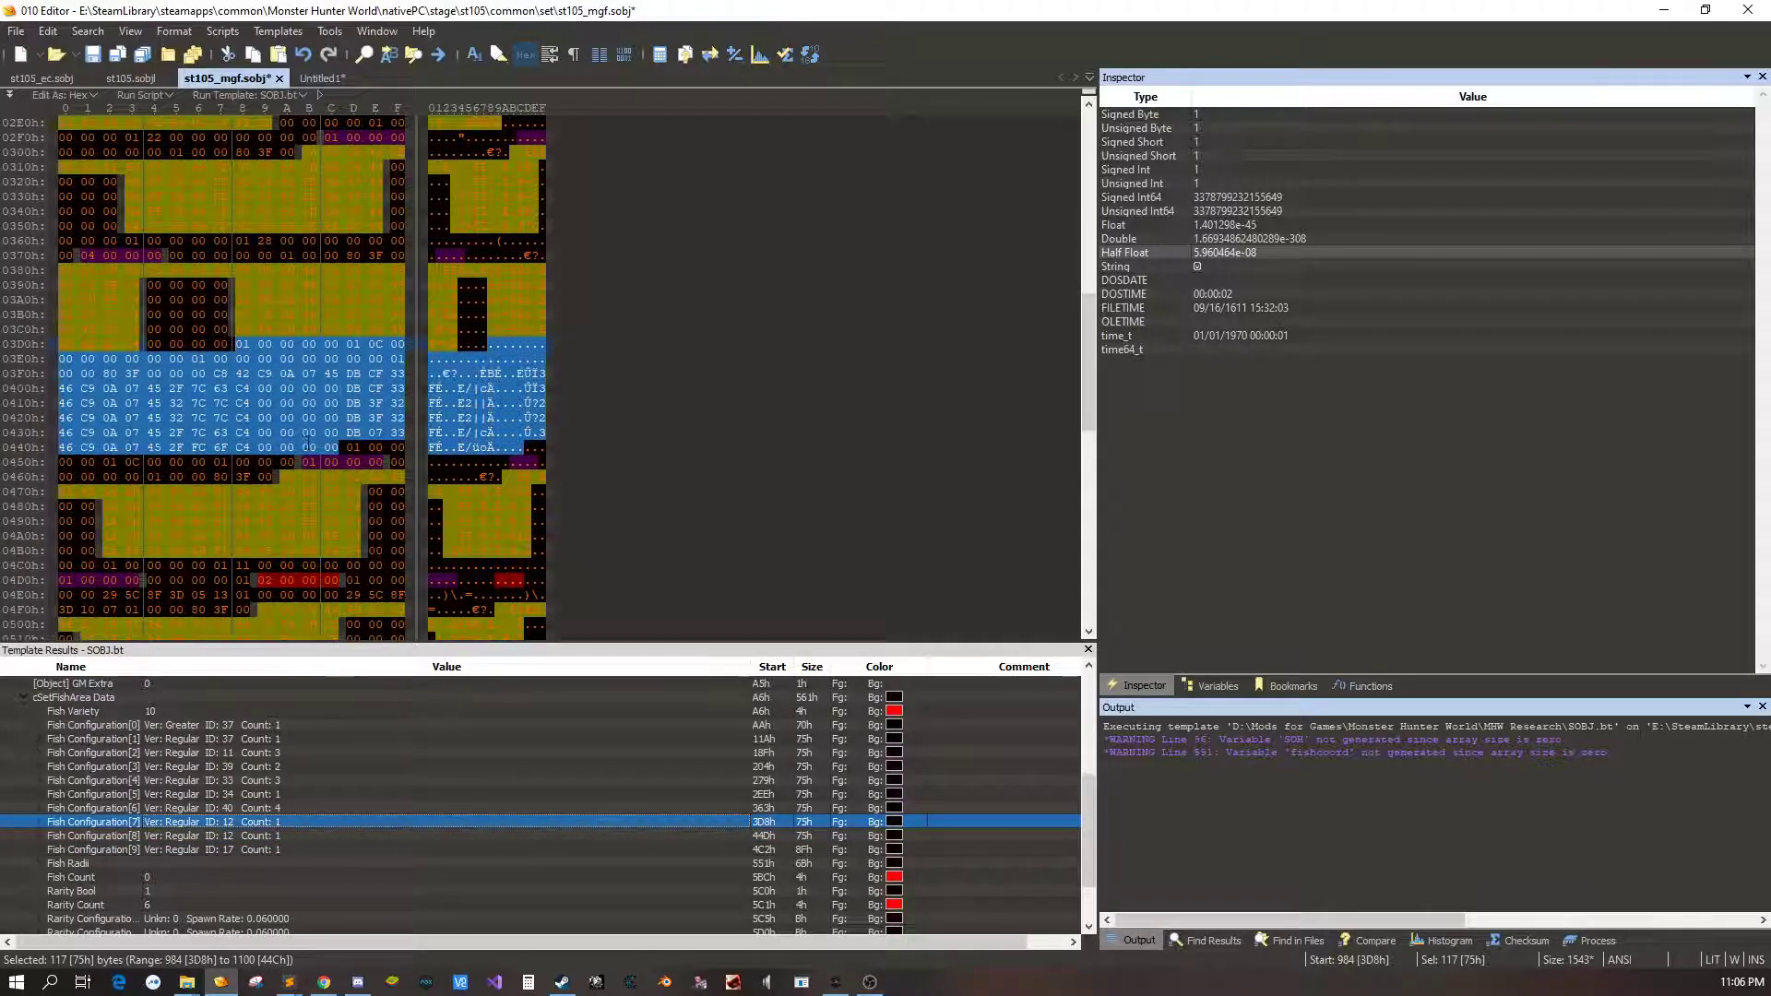
scroll(251, 305, down, 2)
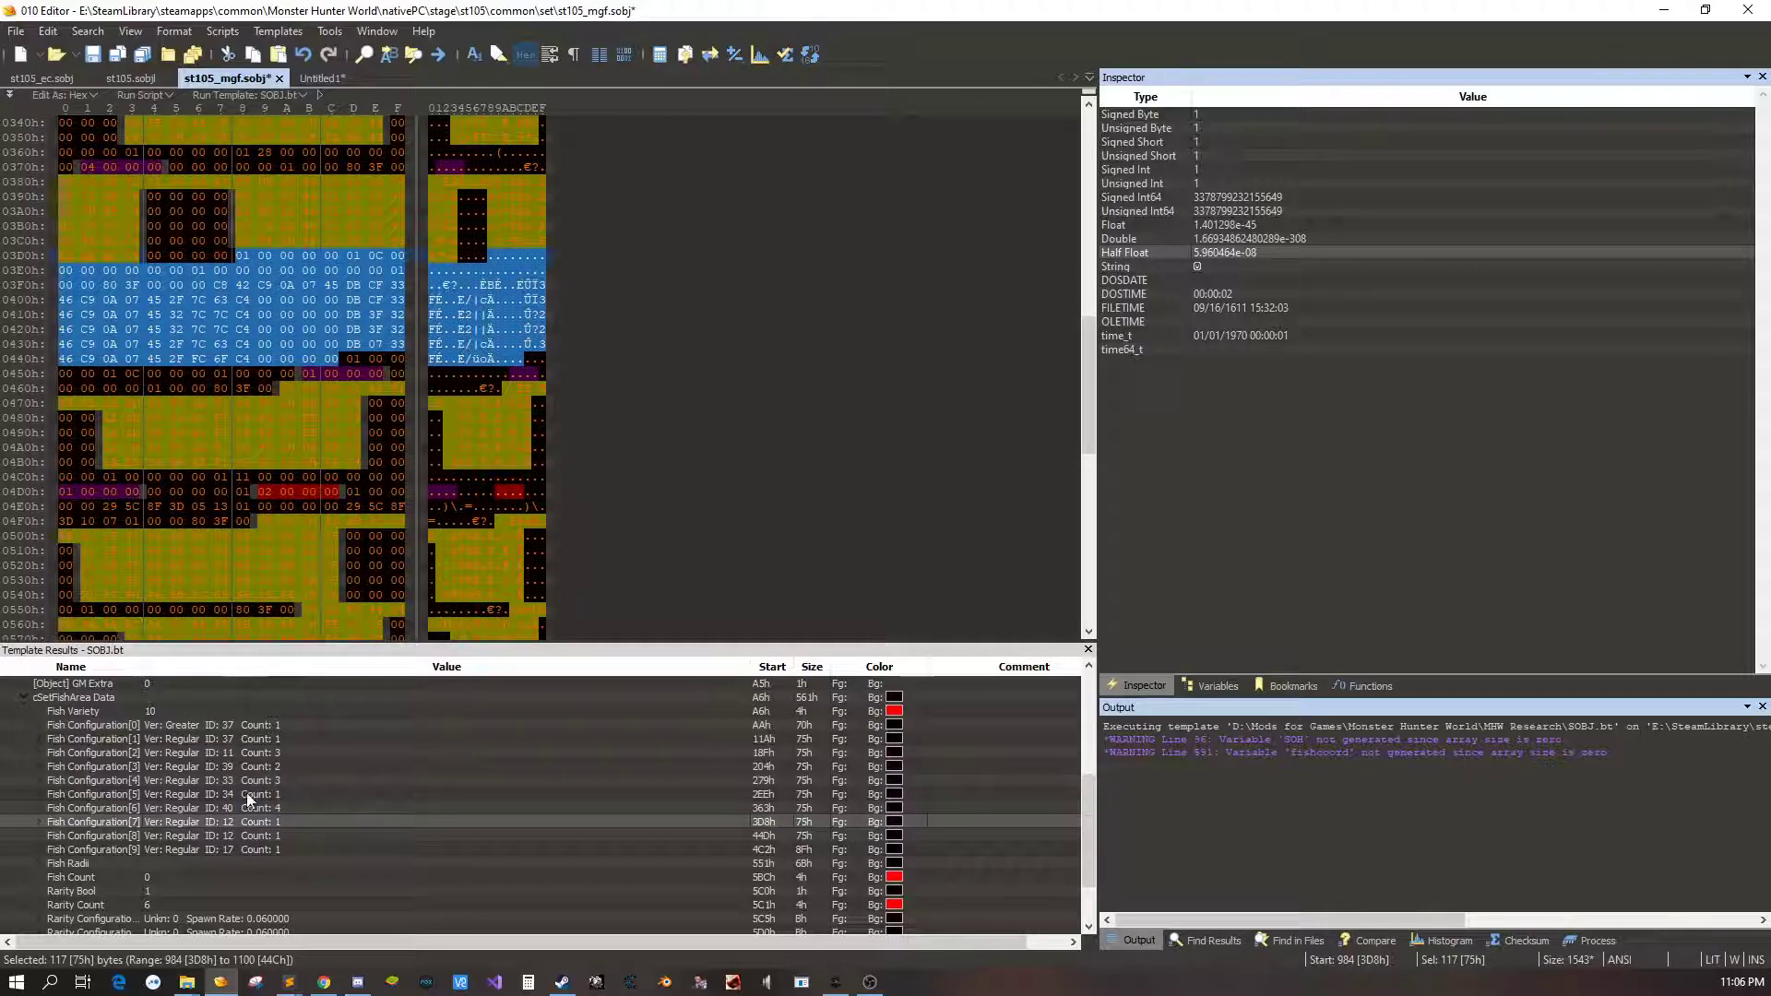
click(279, 838)
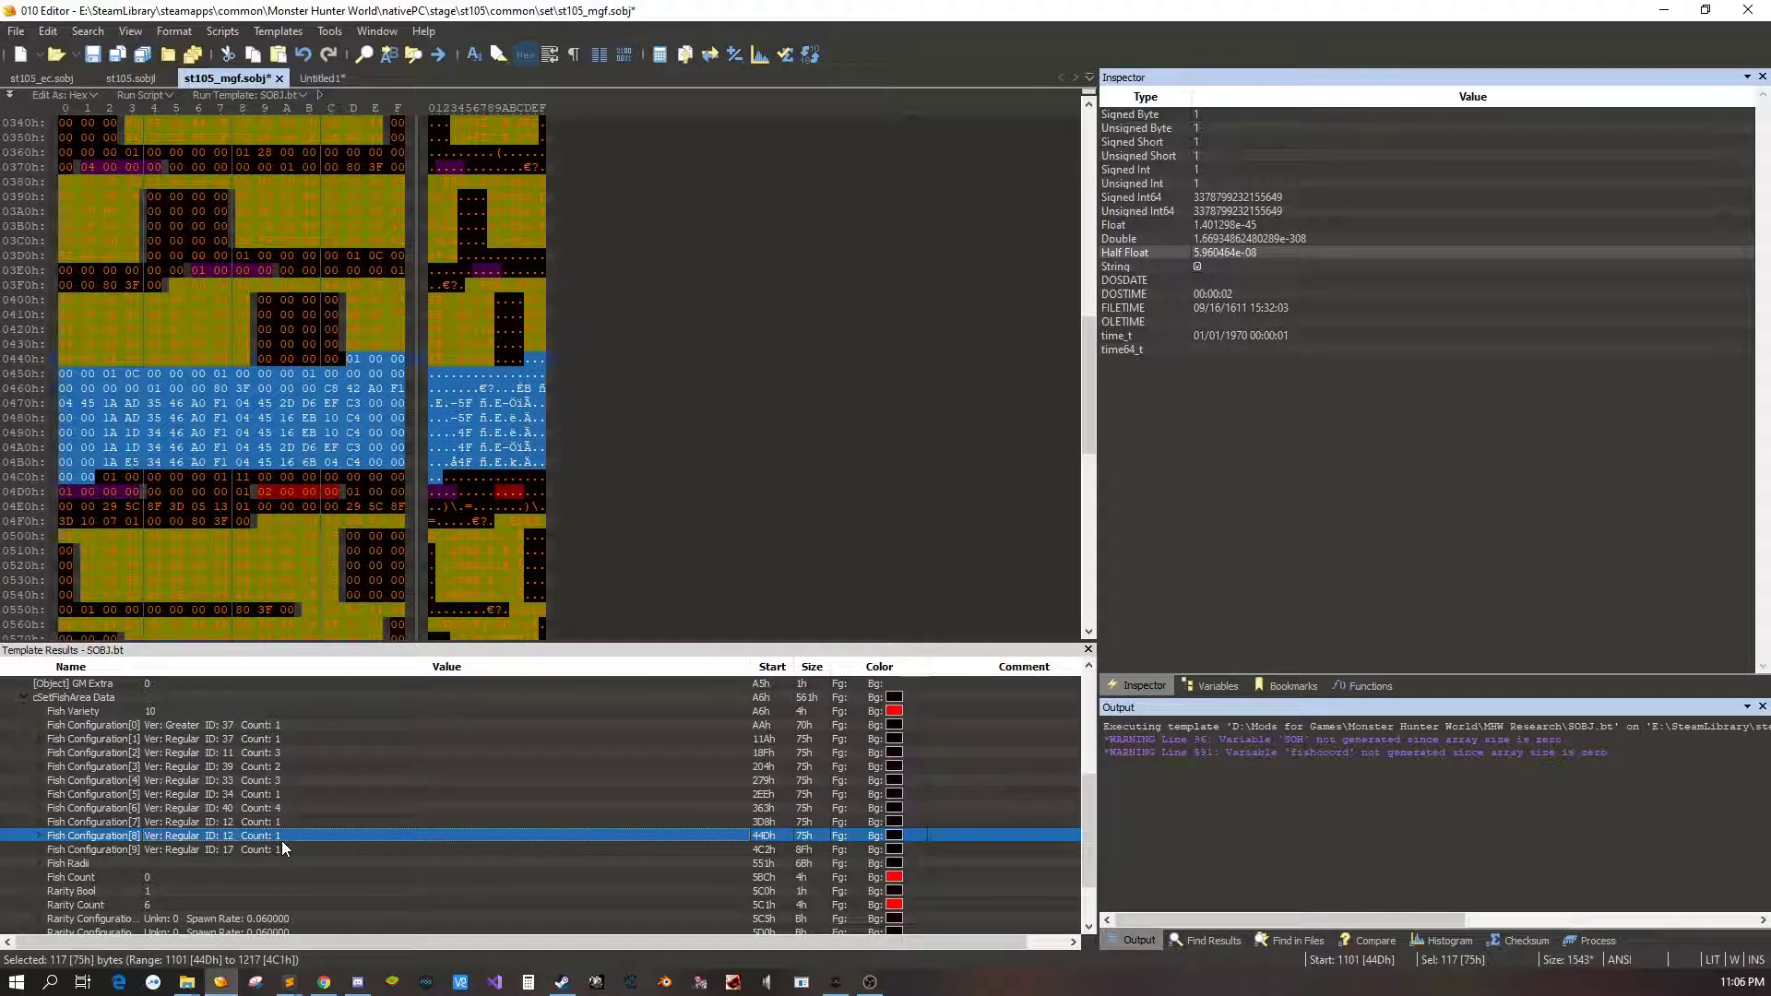
click(275, 851)
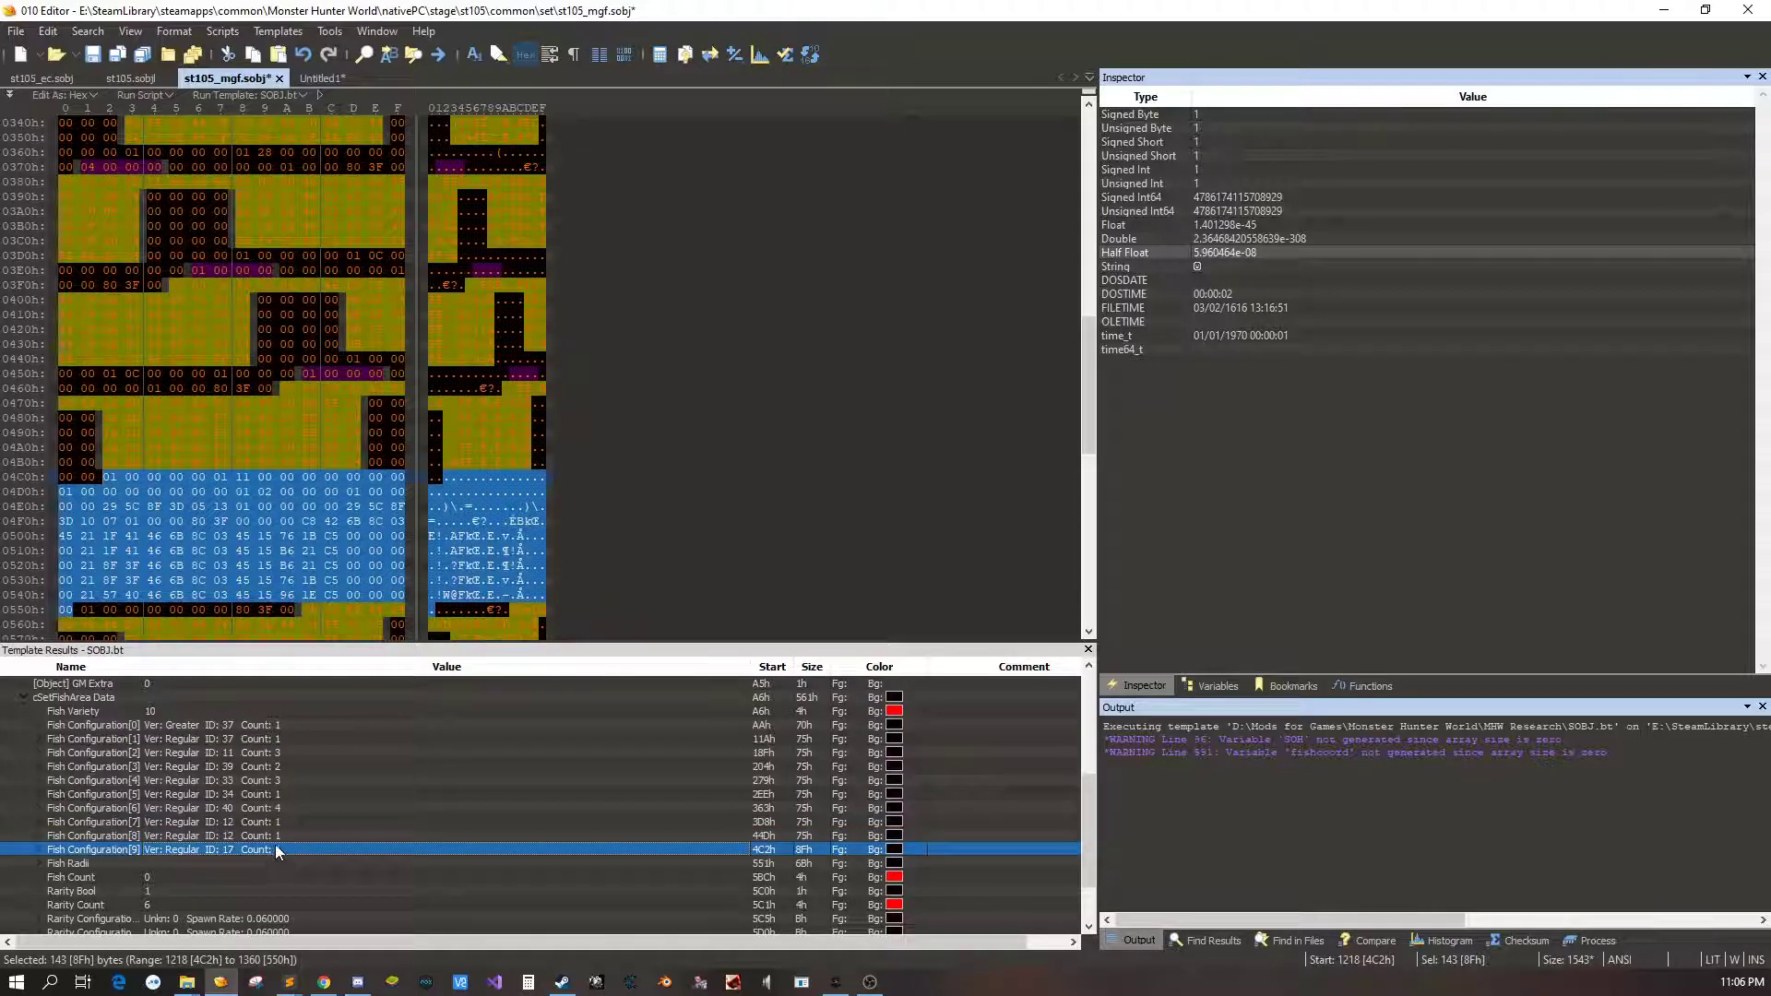
click(255, 822)
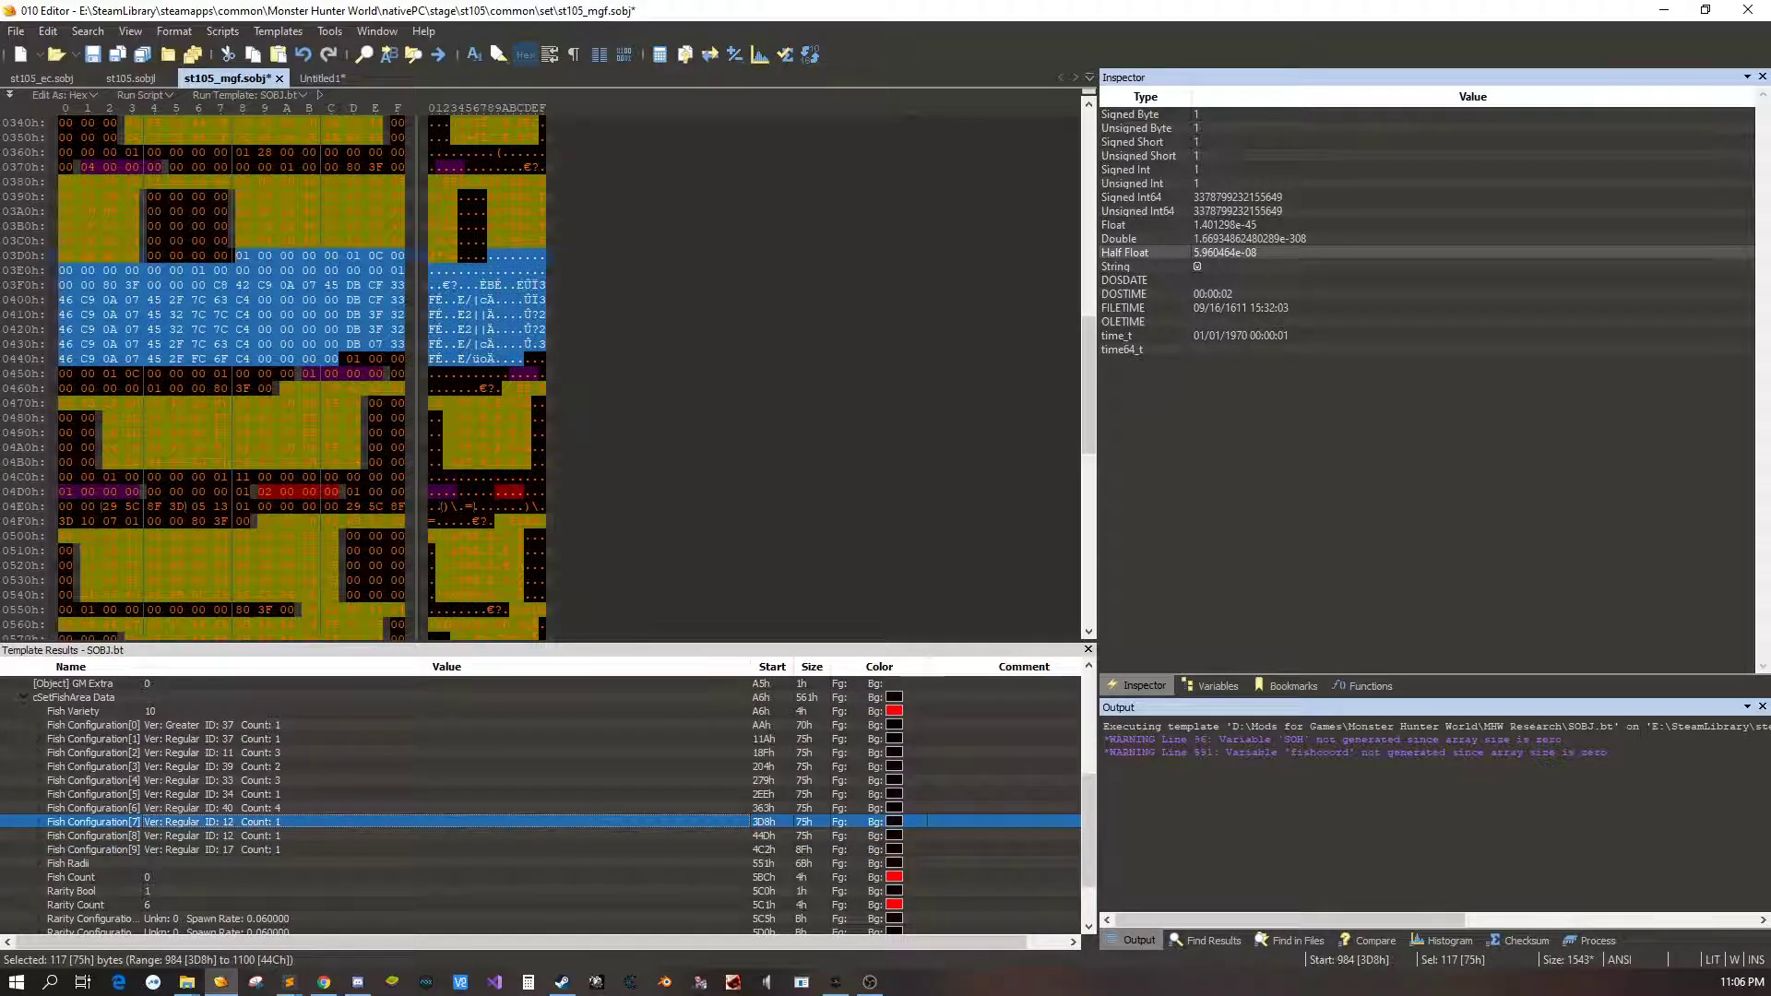
click(261, 850)
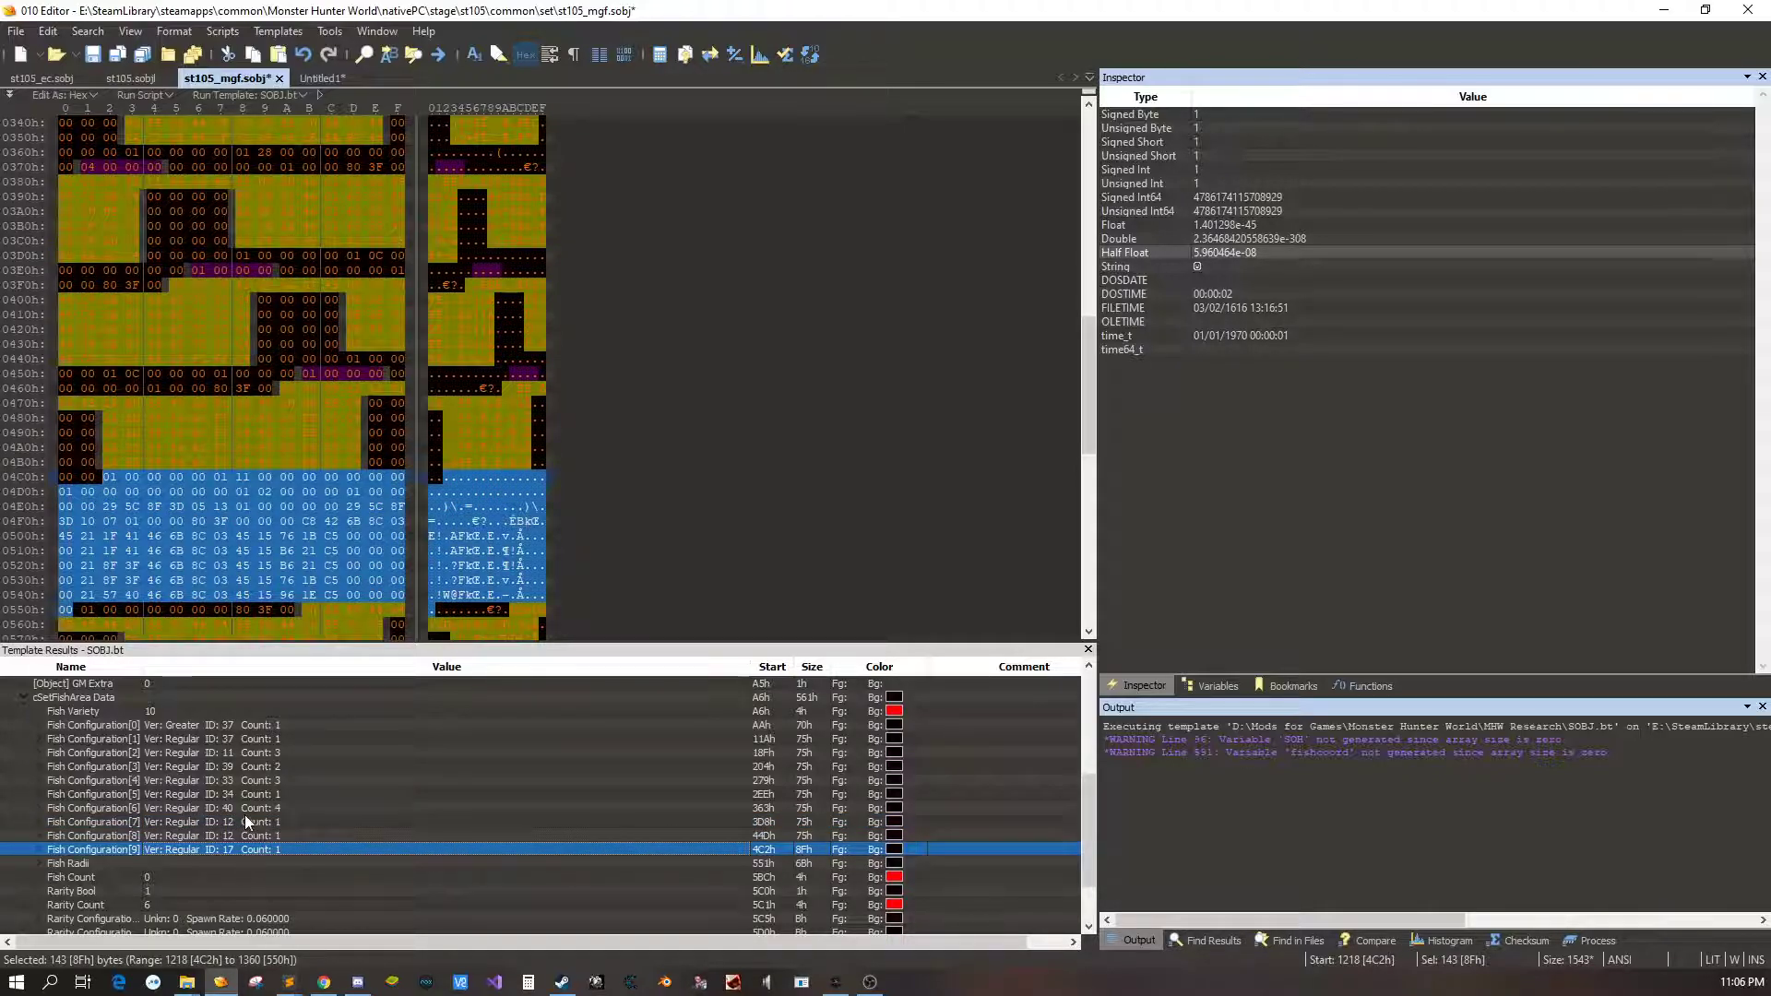
click(256, 822)
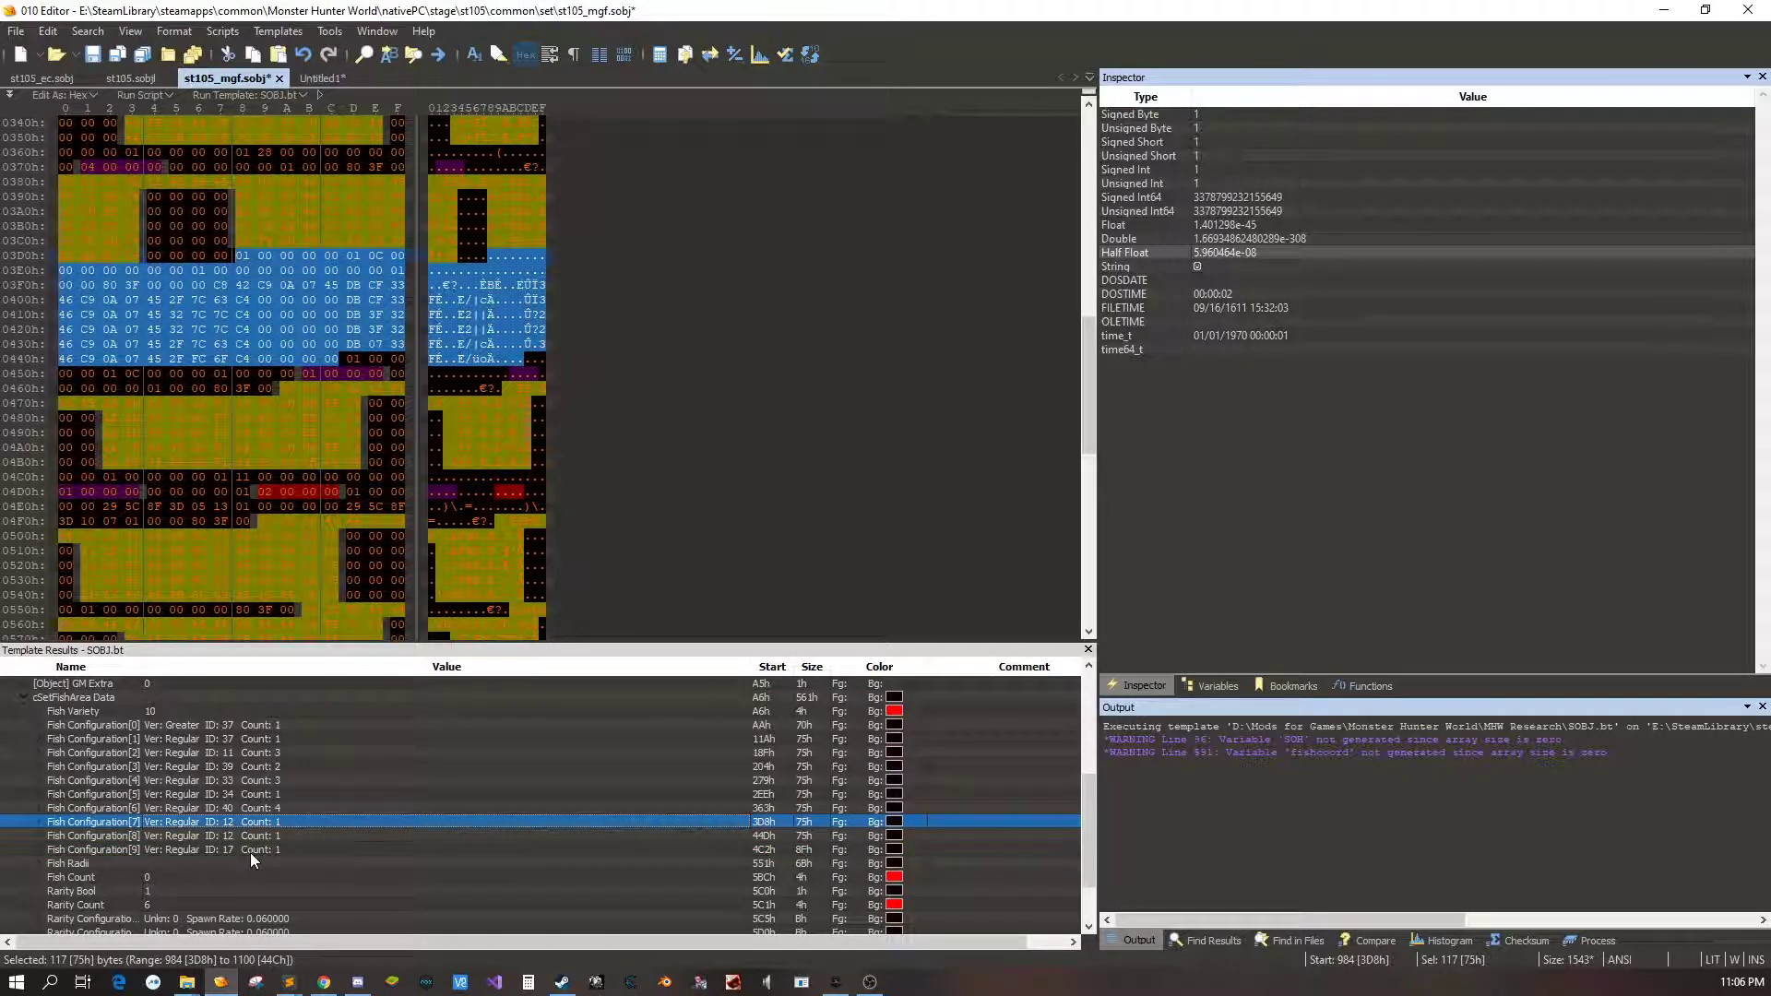
click(251, 853)
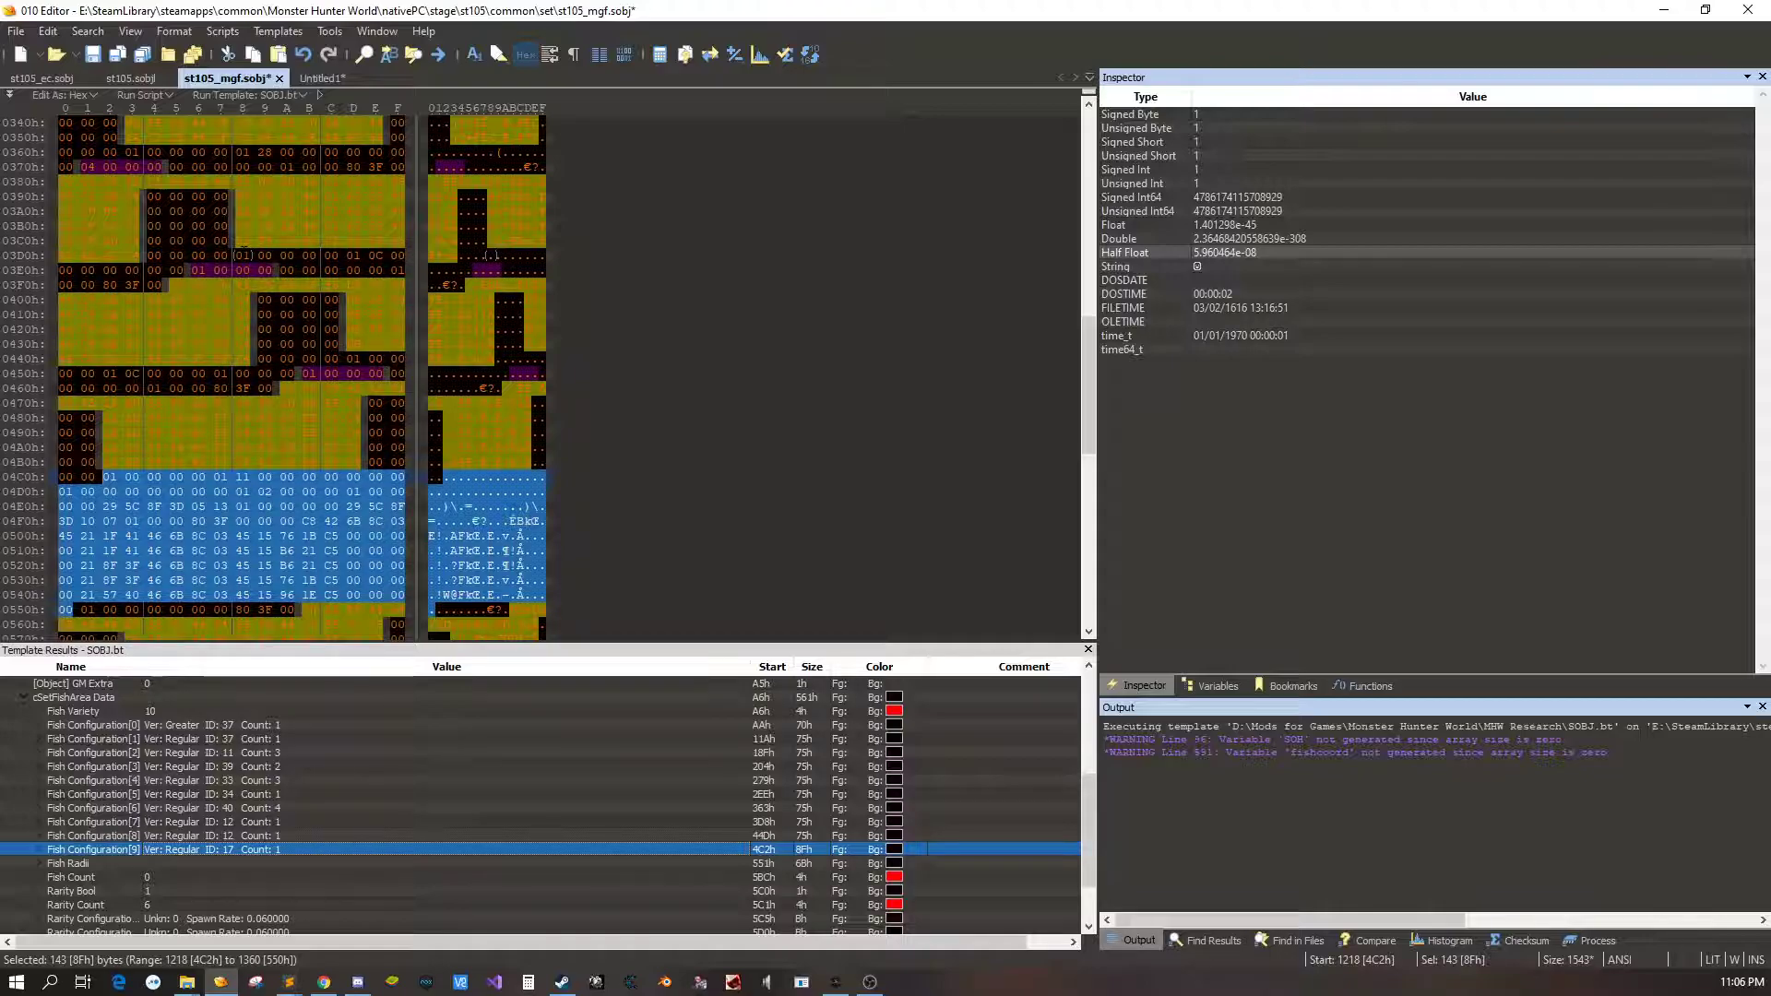
Delete the bytes of Fish Configuration[7] through Fish Configuration[9] and set Fish Variety to 7
drag(240, 256, 81, 610)
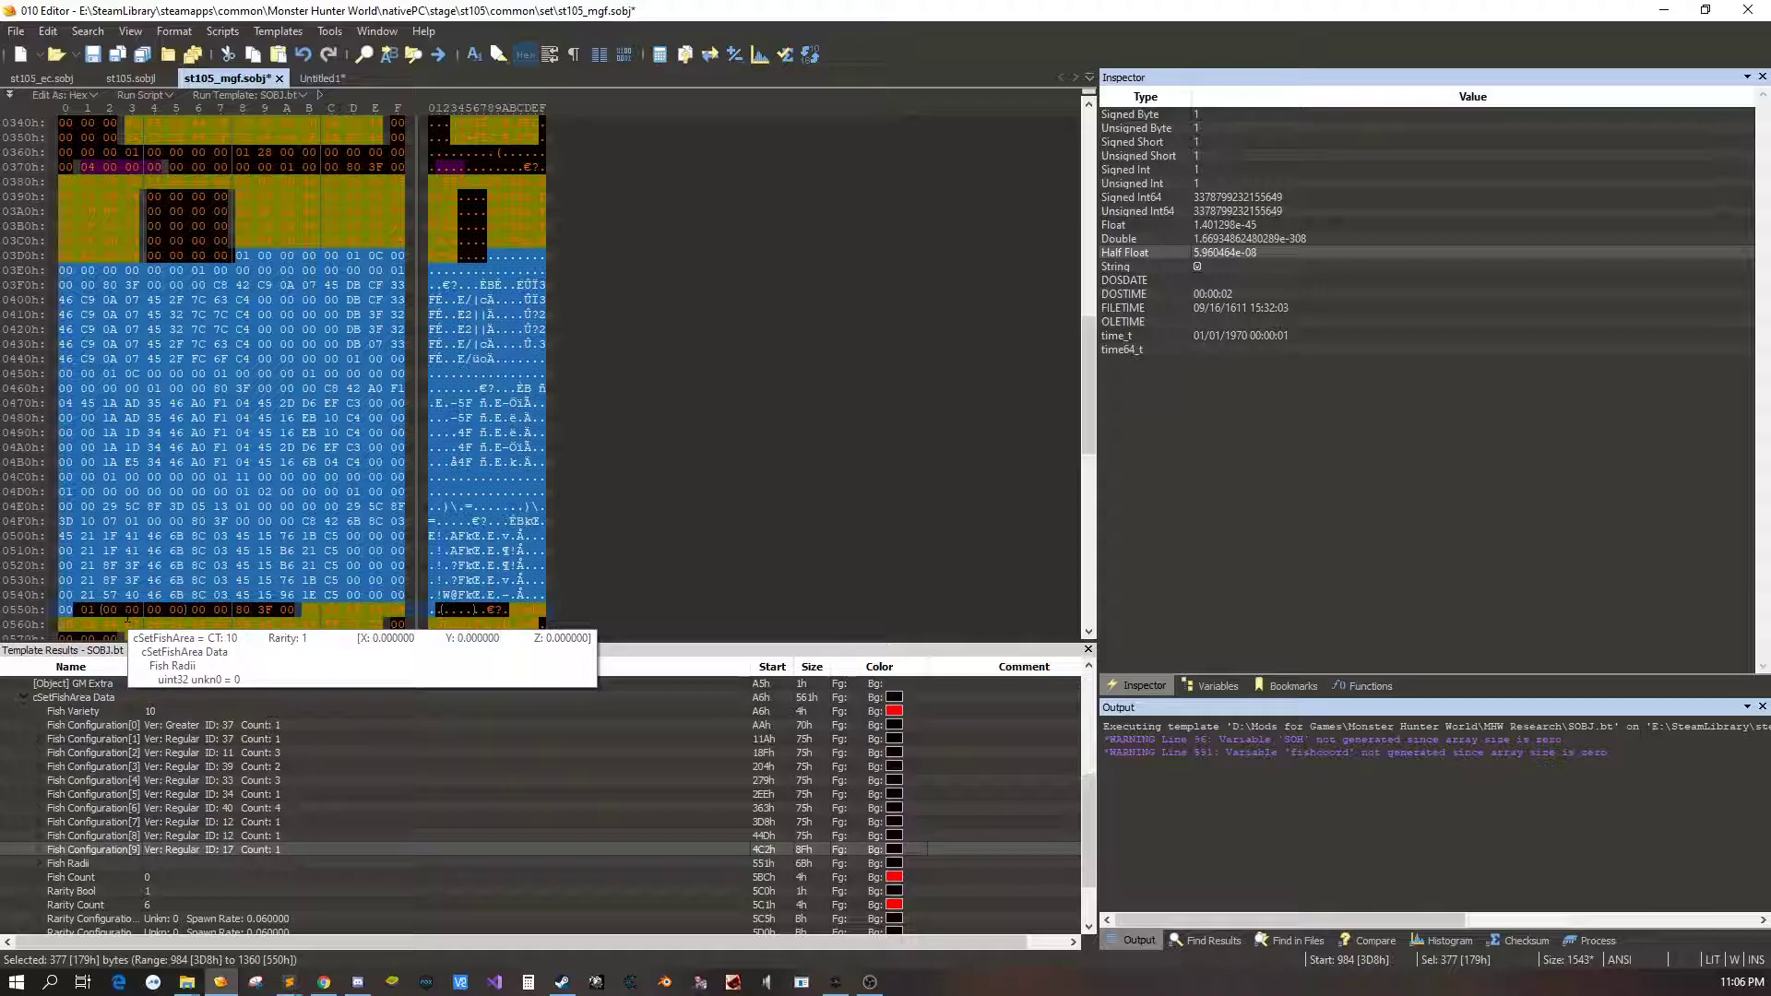
key(Delete)
double_click(153, 712)
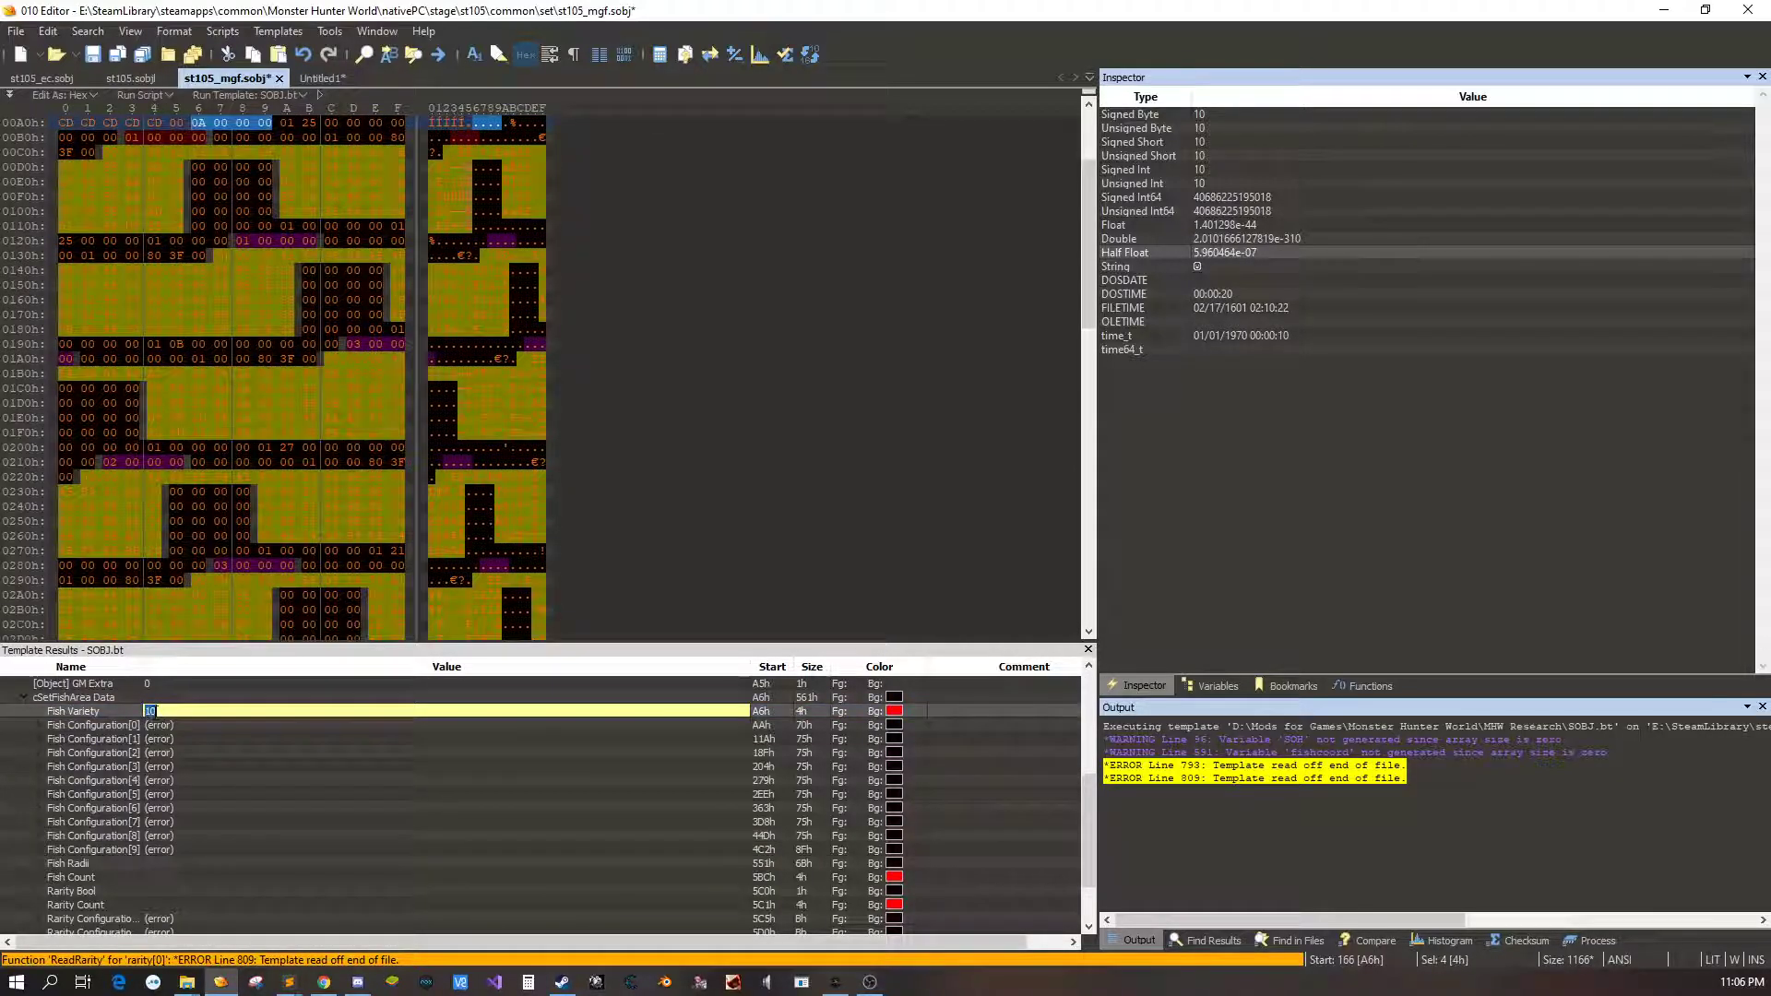
text(7)
click(238, 810)
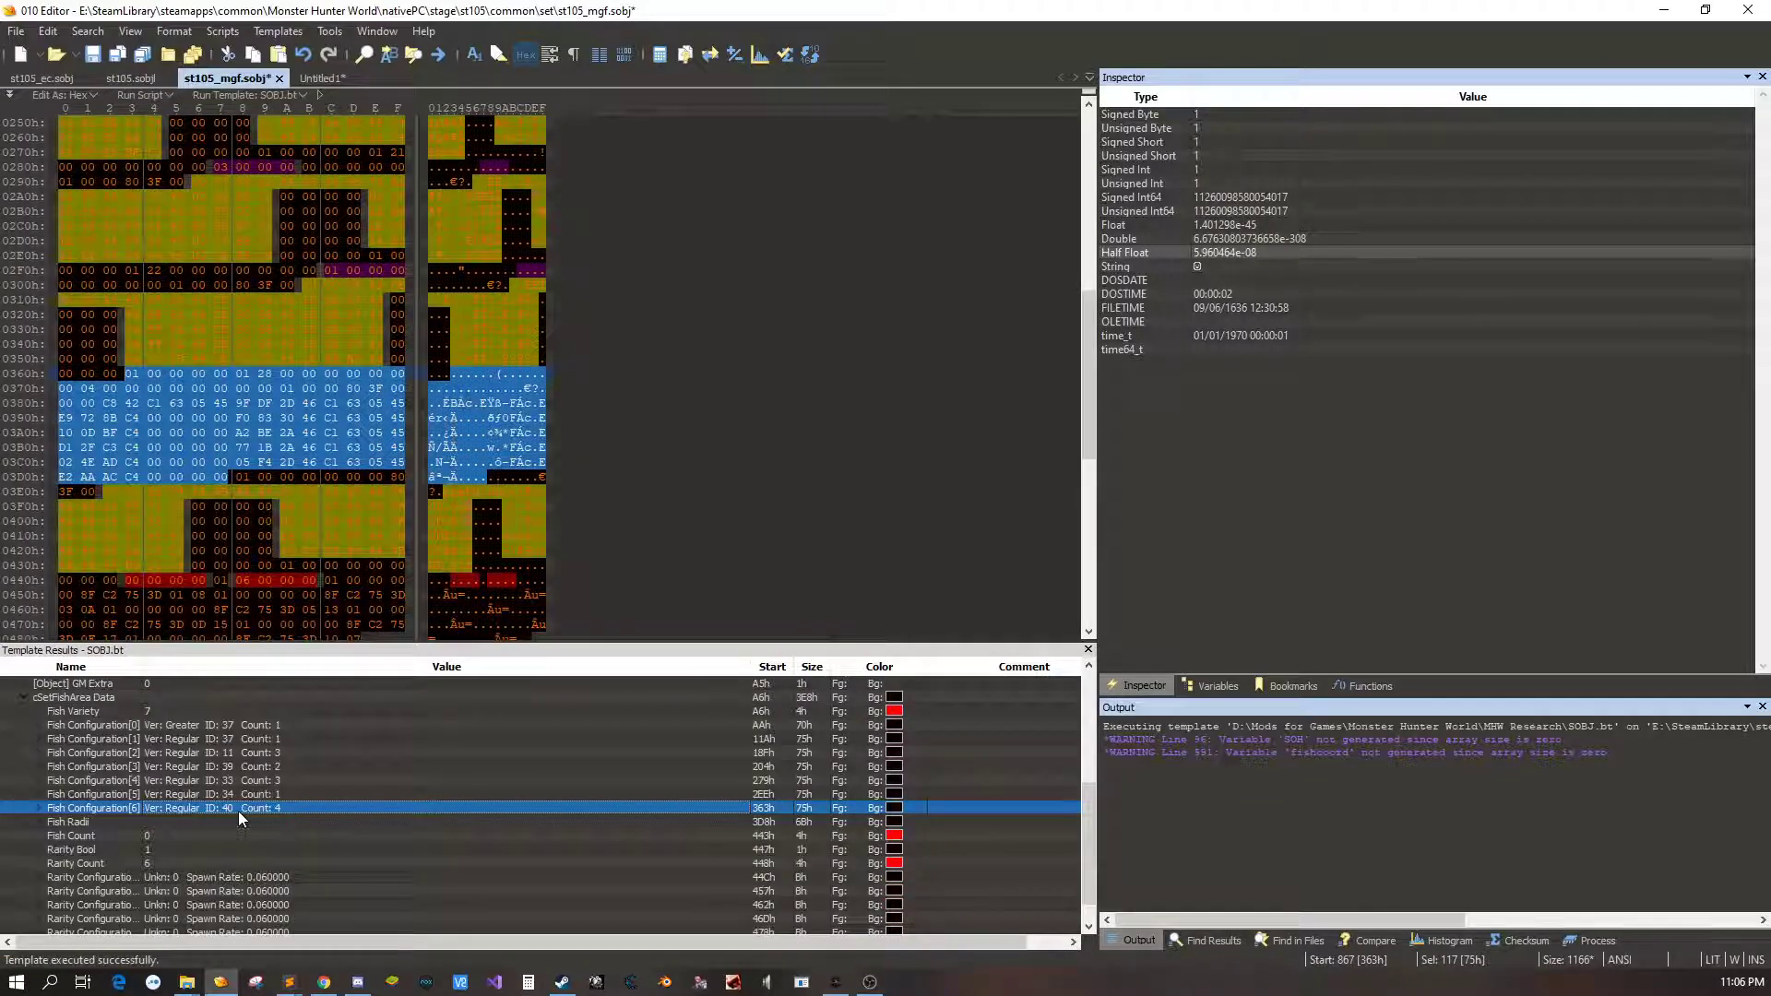
Delete the bytes of Fish Configuration[0] through Fish Configuration[5] and set Fish Variety to 1
click(253, 797)
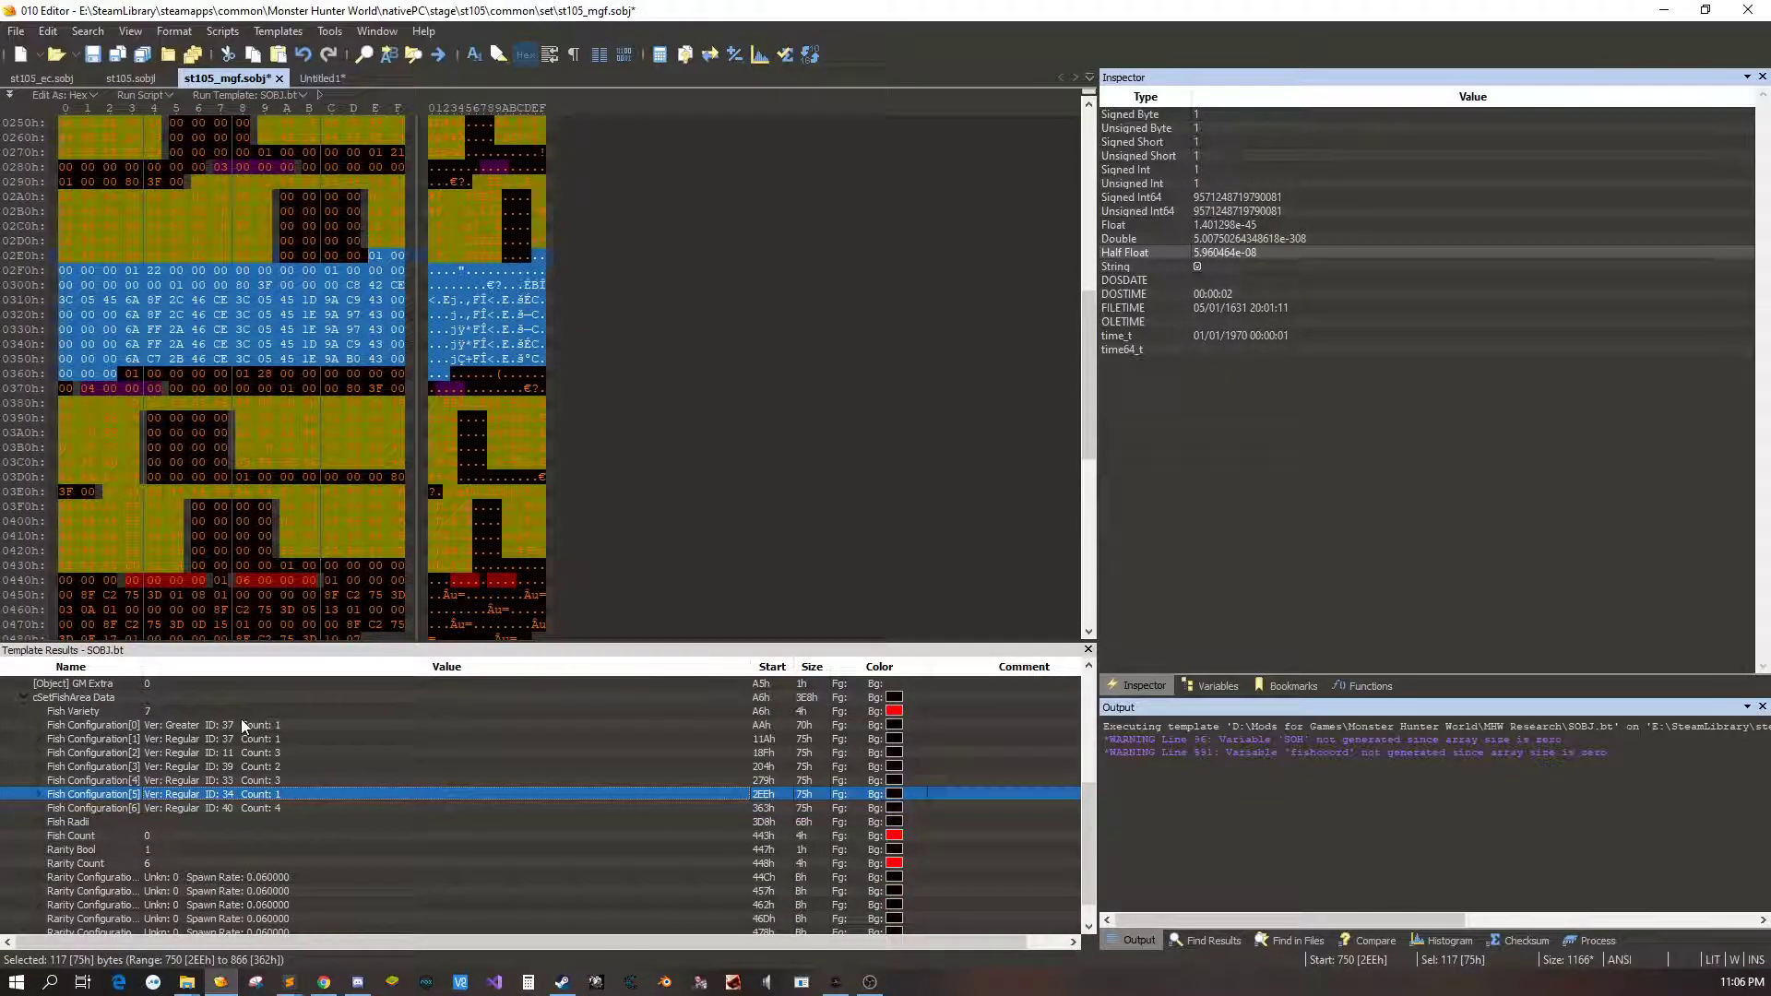
click(246, 724)
click(252, 797)
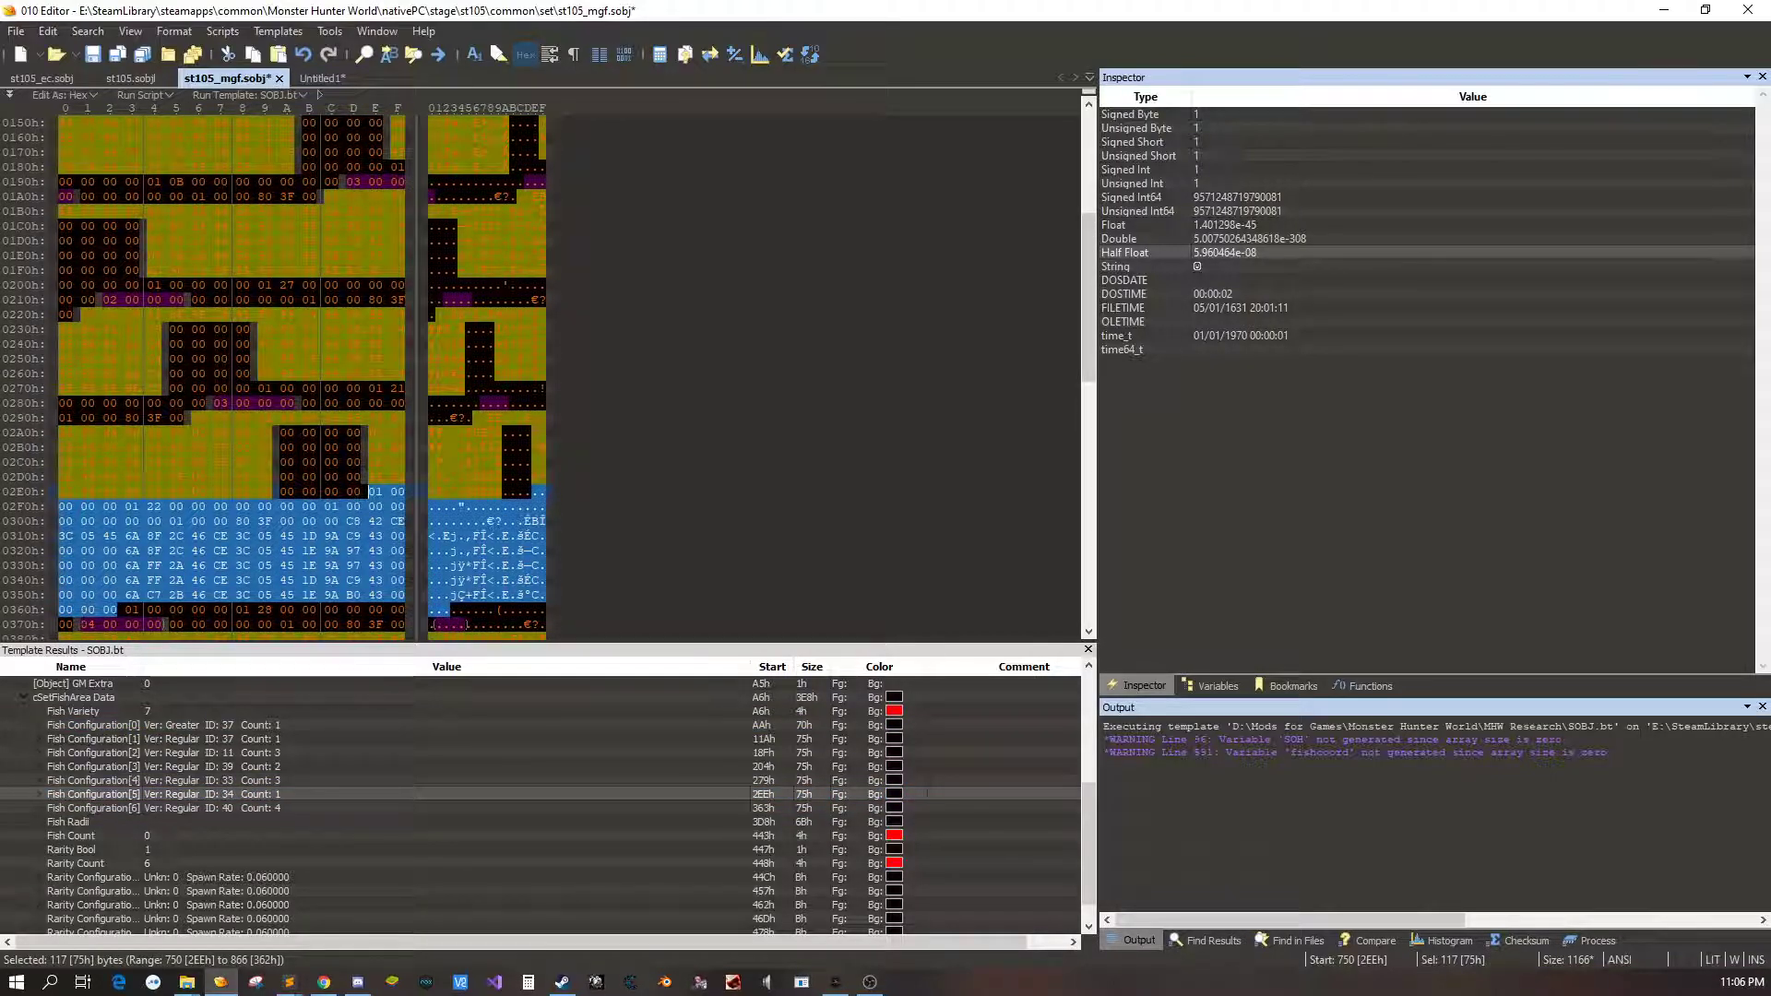
drag(115, 610, 286, 270)
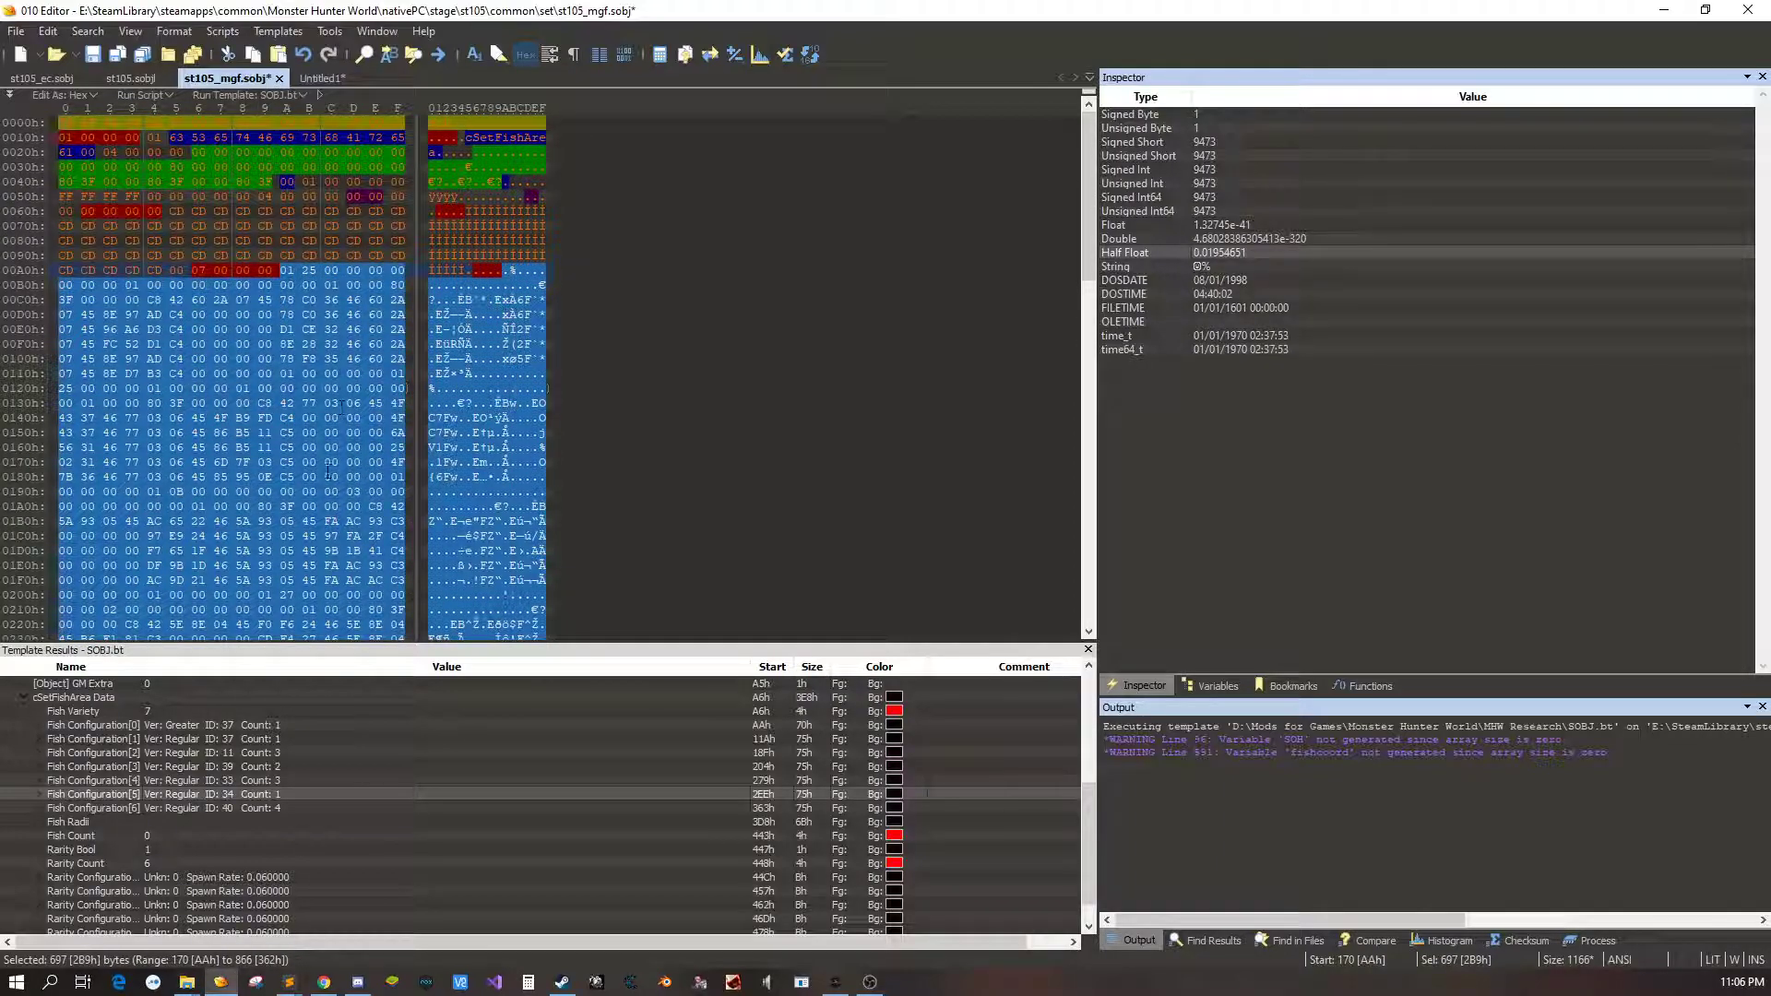
mouse_move(320, 514)
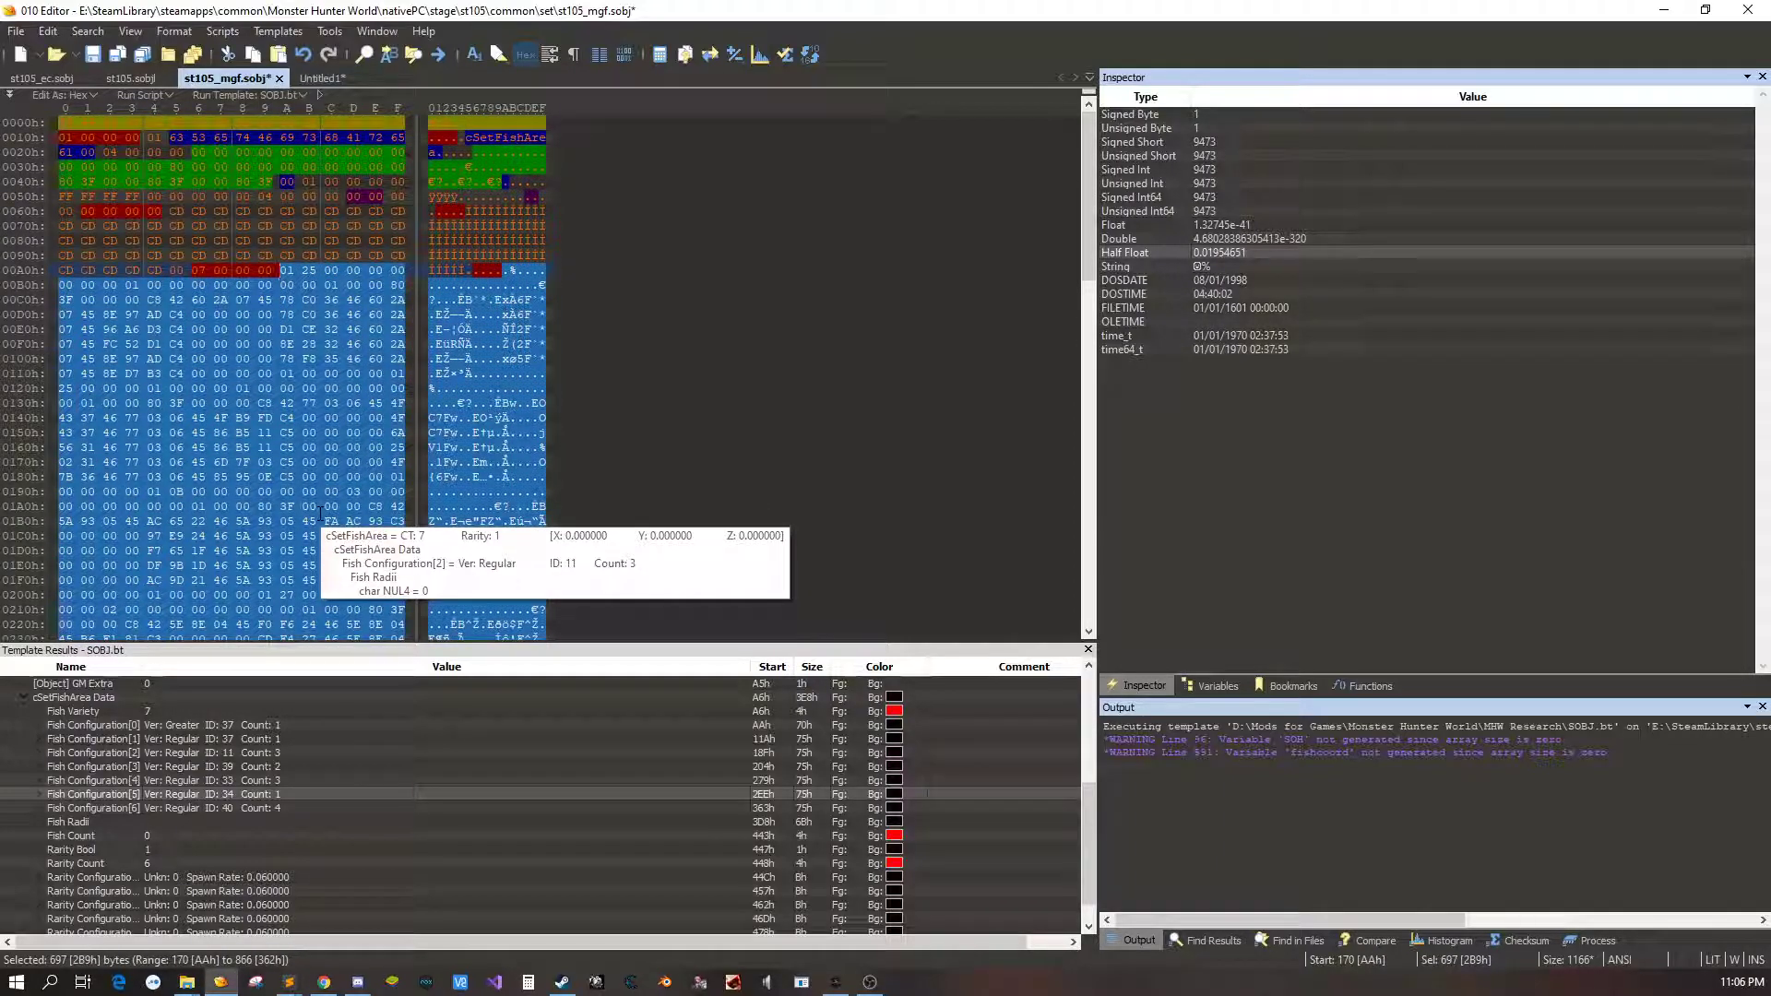
key(Delete)
double_click(152, 711)
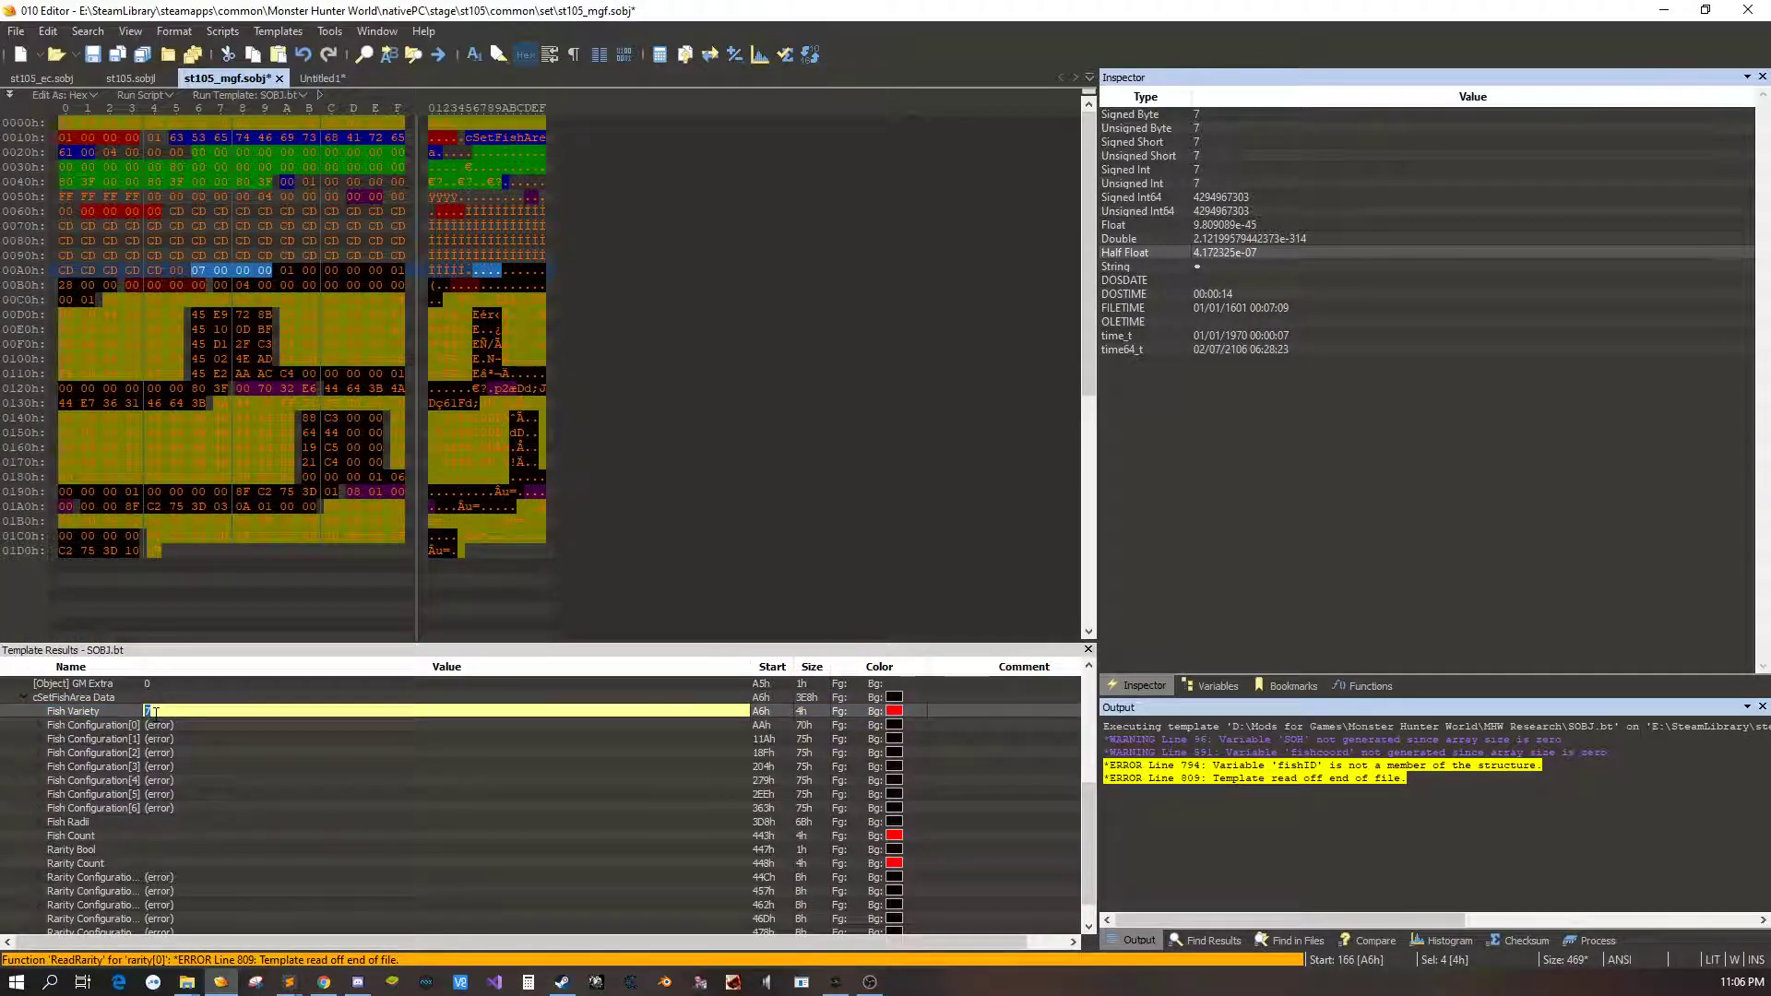
text(1)
key(Return)
Examine the remaining entries of cSetFishArea Data, from Fish Variety and Fish Configuration to Fish Radii, Fish Count and the rarity fields
click(197, 791)
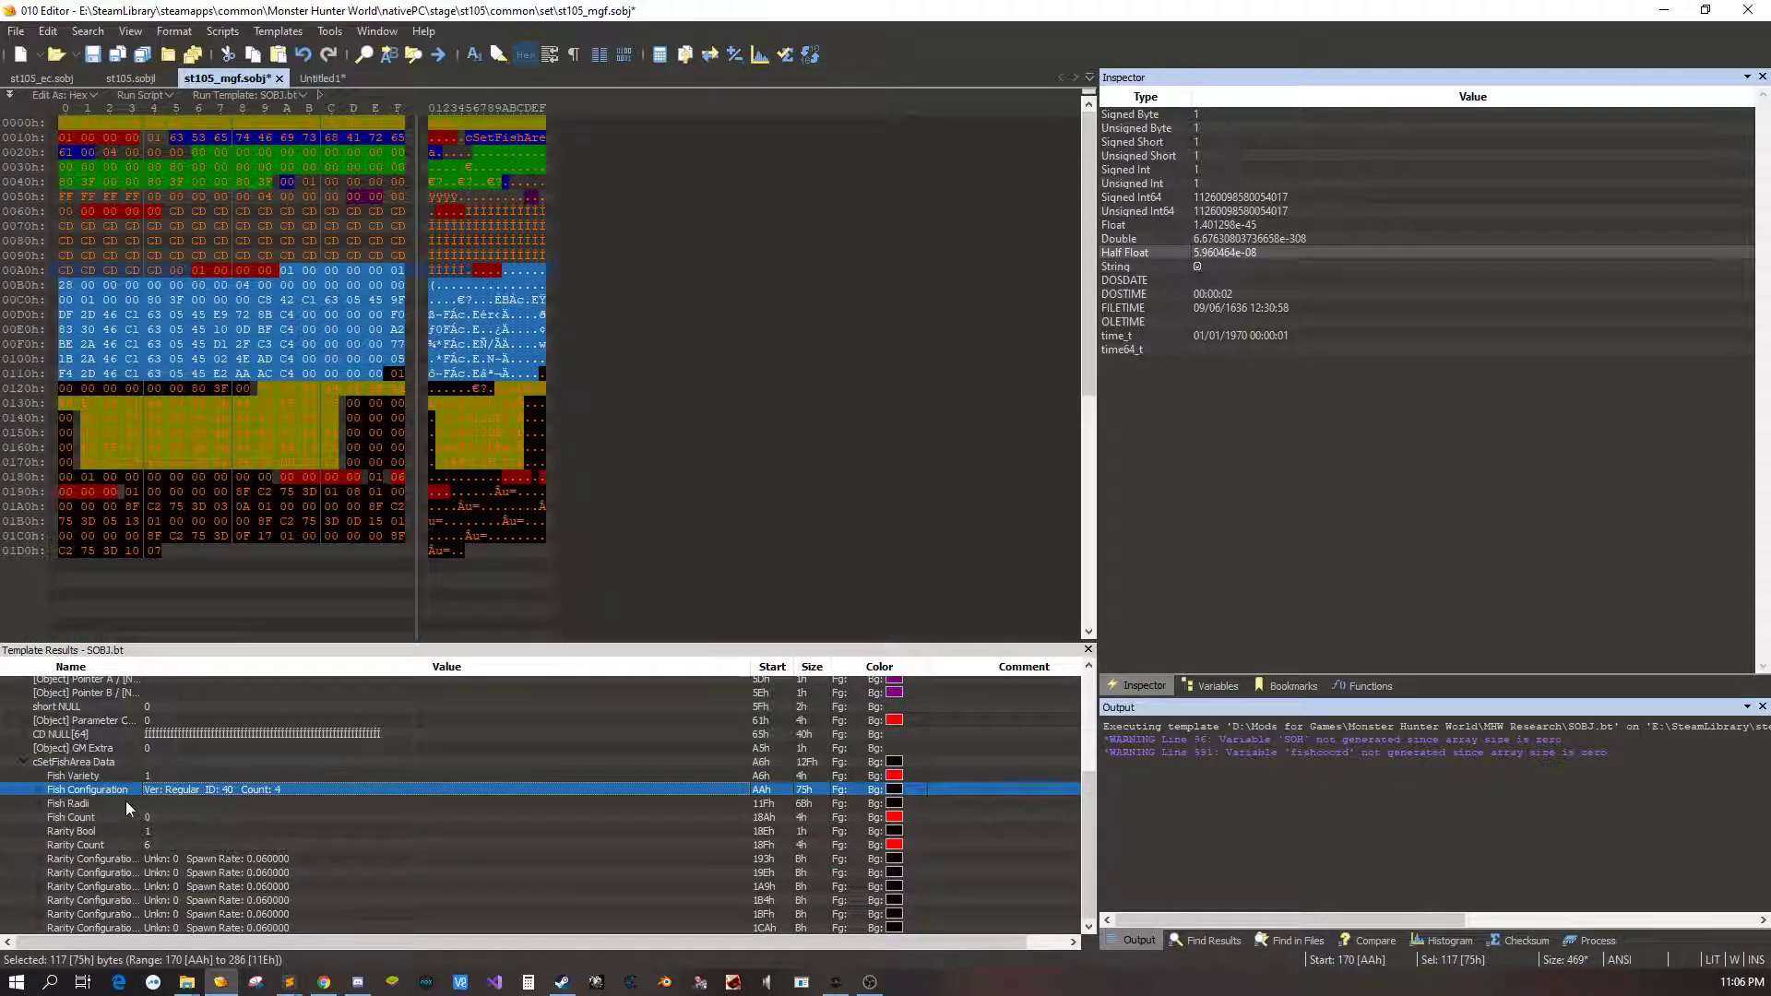
click(129, 799)
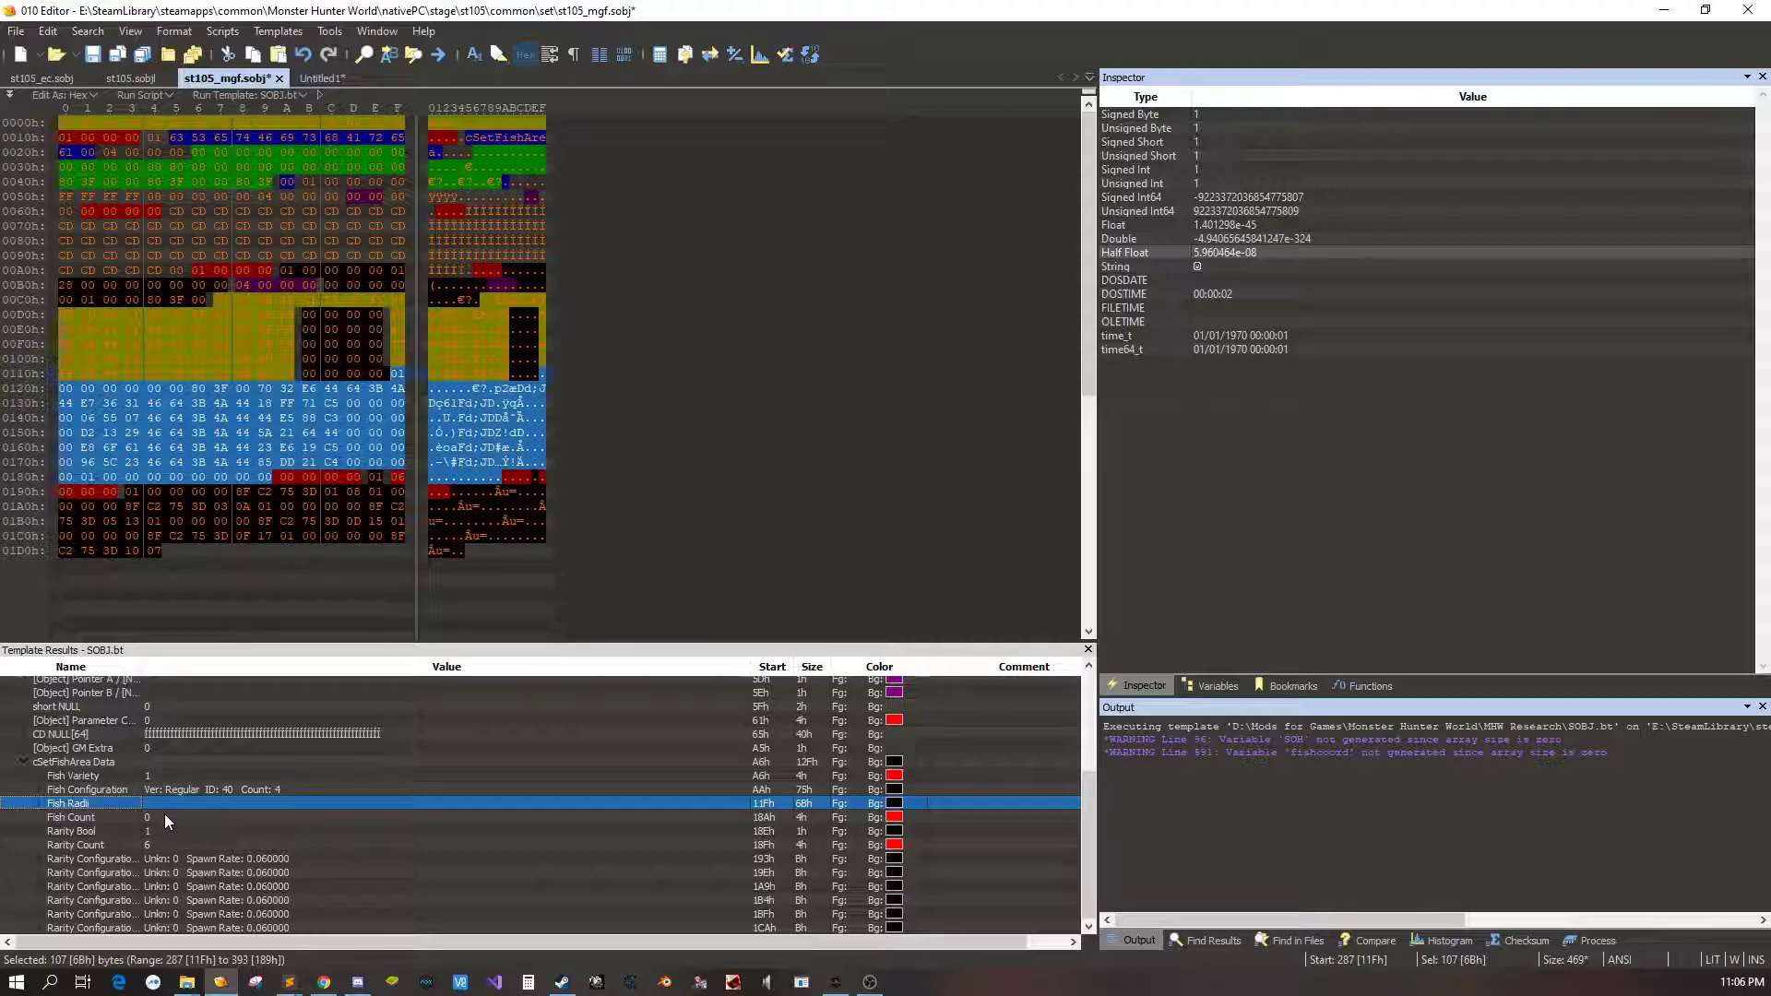
click(174, 817)
click(207, 840)
key(Up)
key(Up)
key(Up)
key(Up)
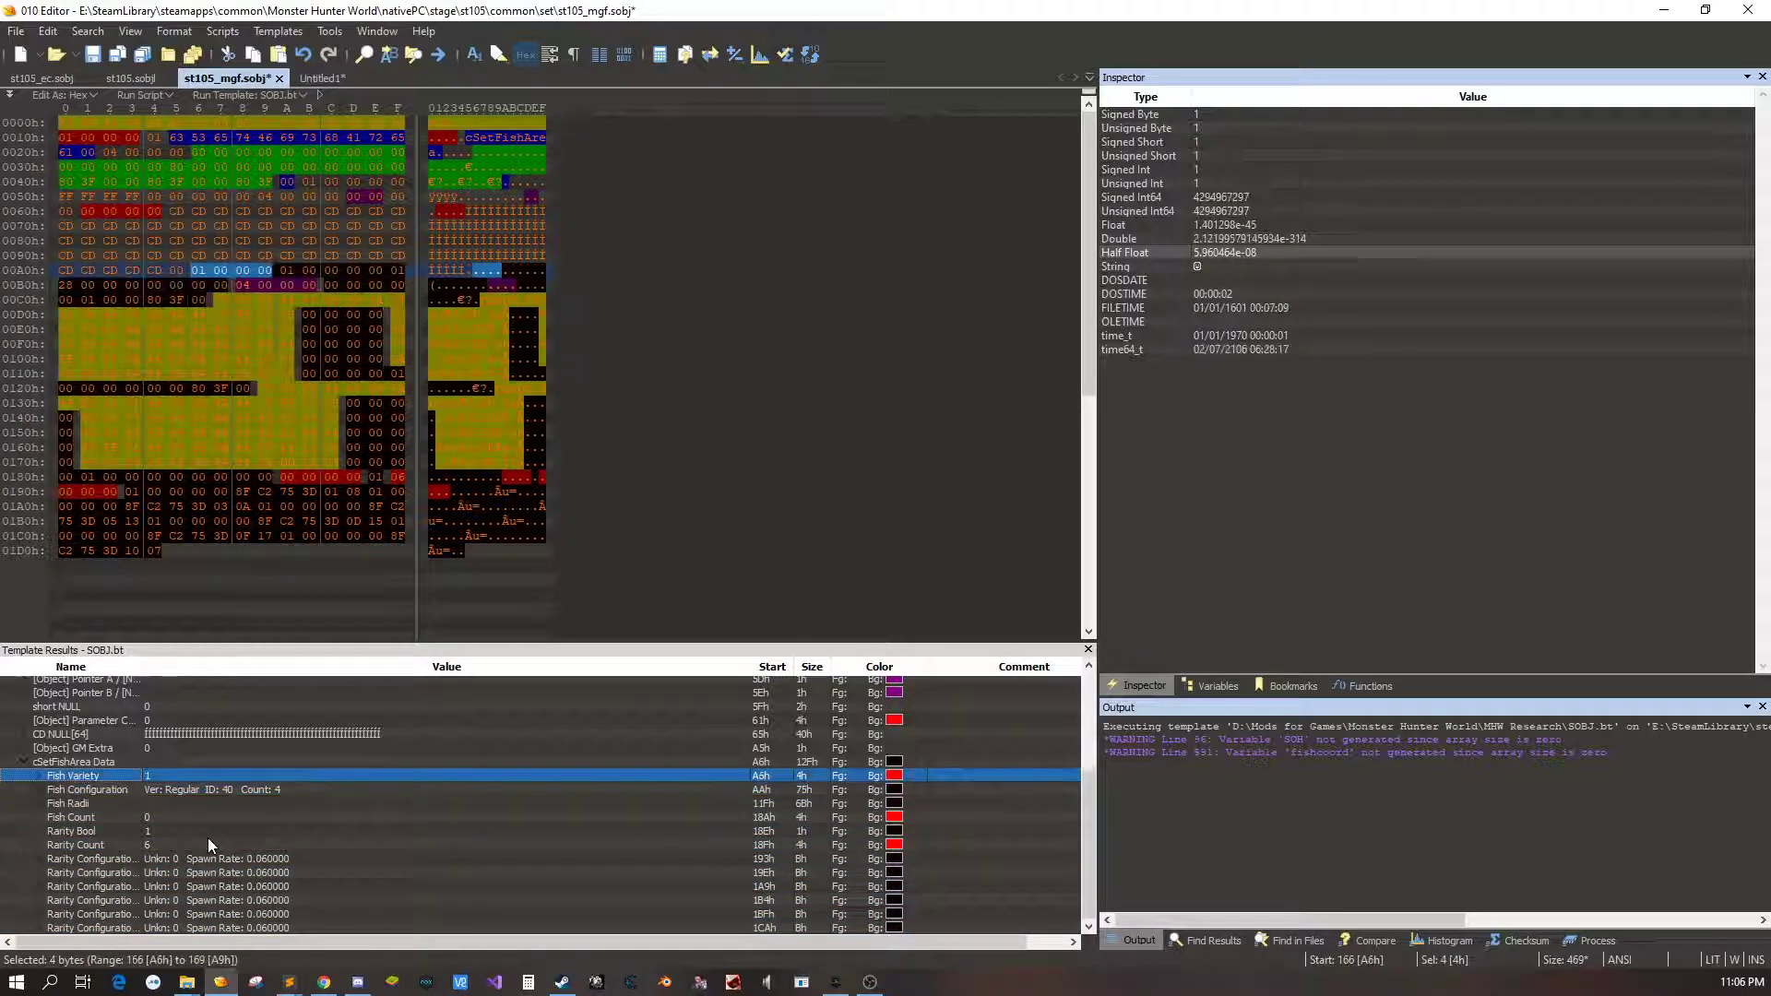
Expand the remaining Fish Configuration and inspect its Great Fish ID, char SOH1 and Fish ID fields
click(39, 790)
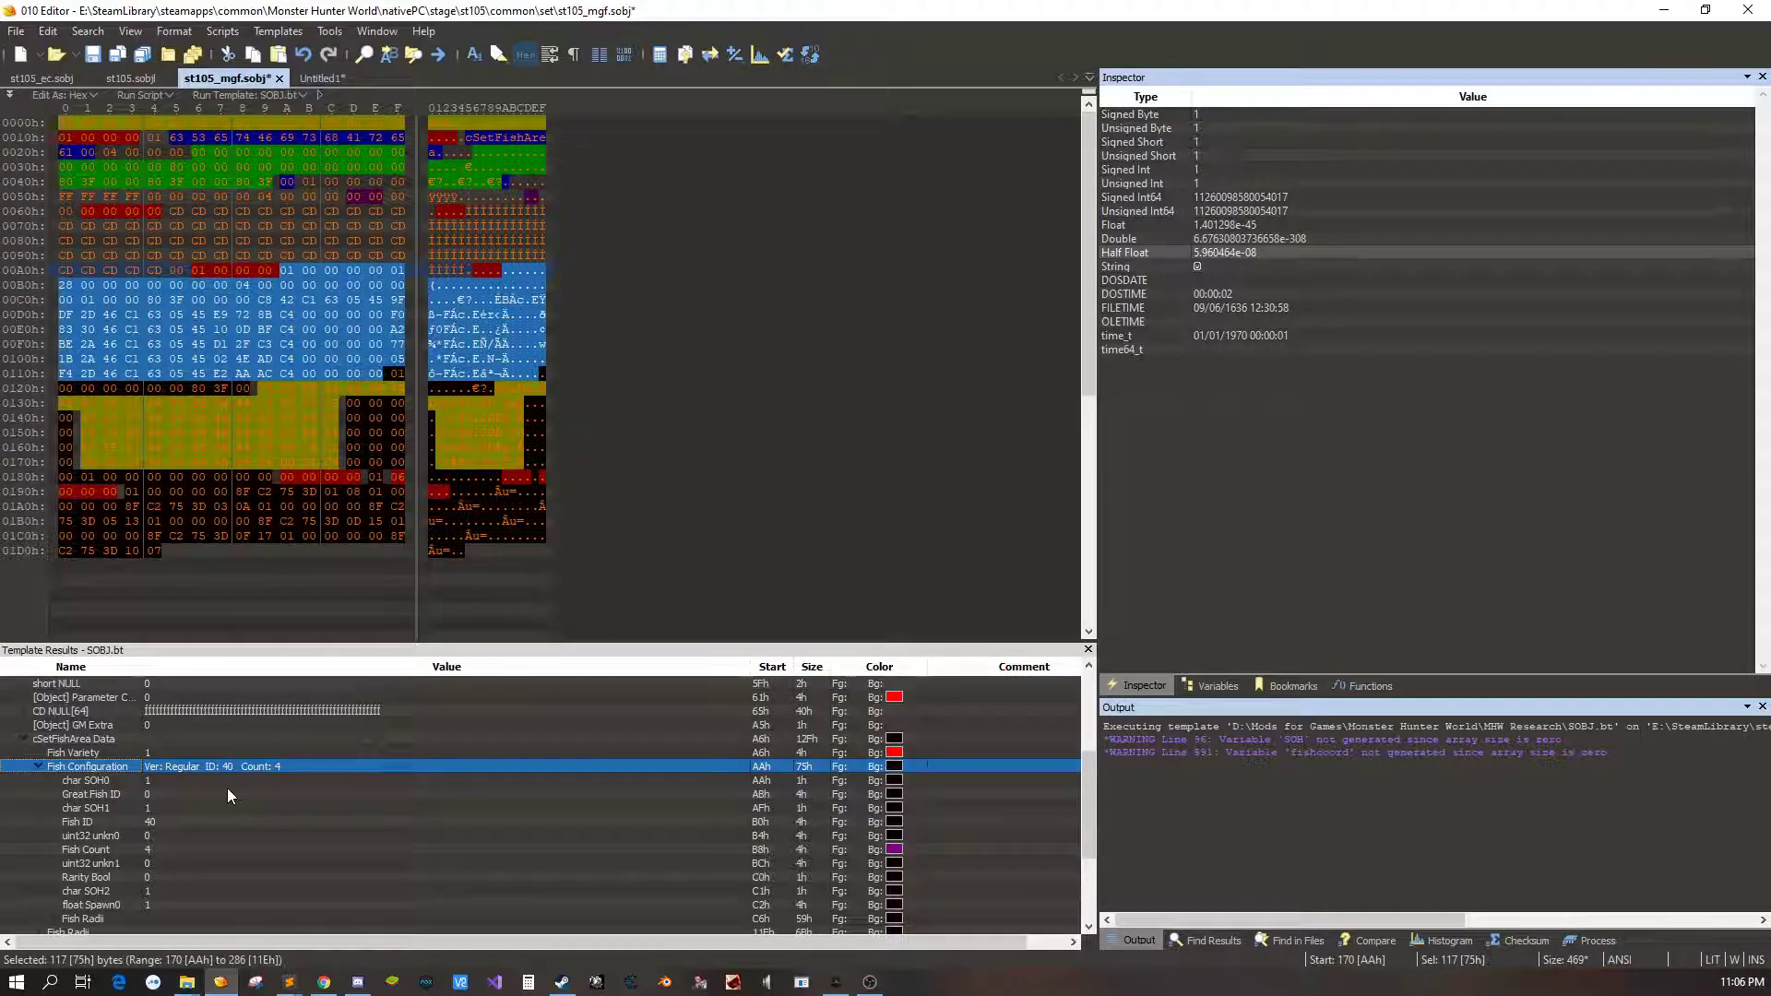
click(174, 821)
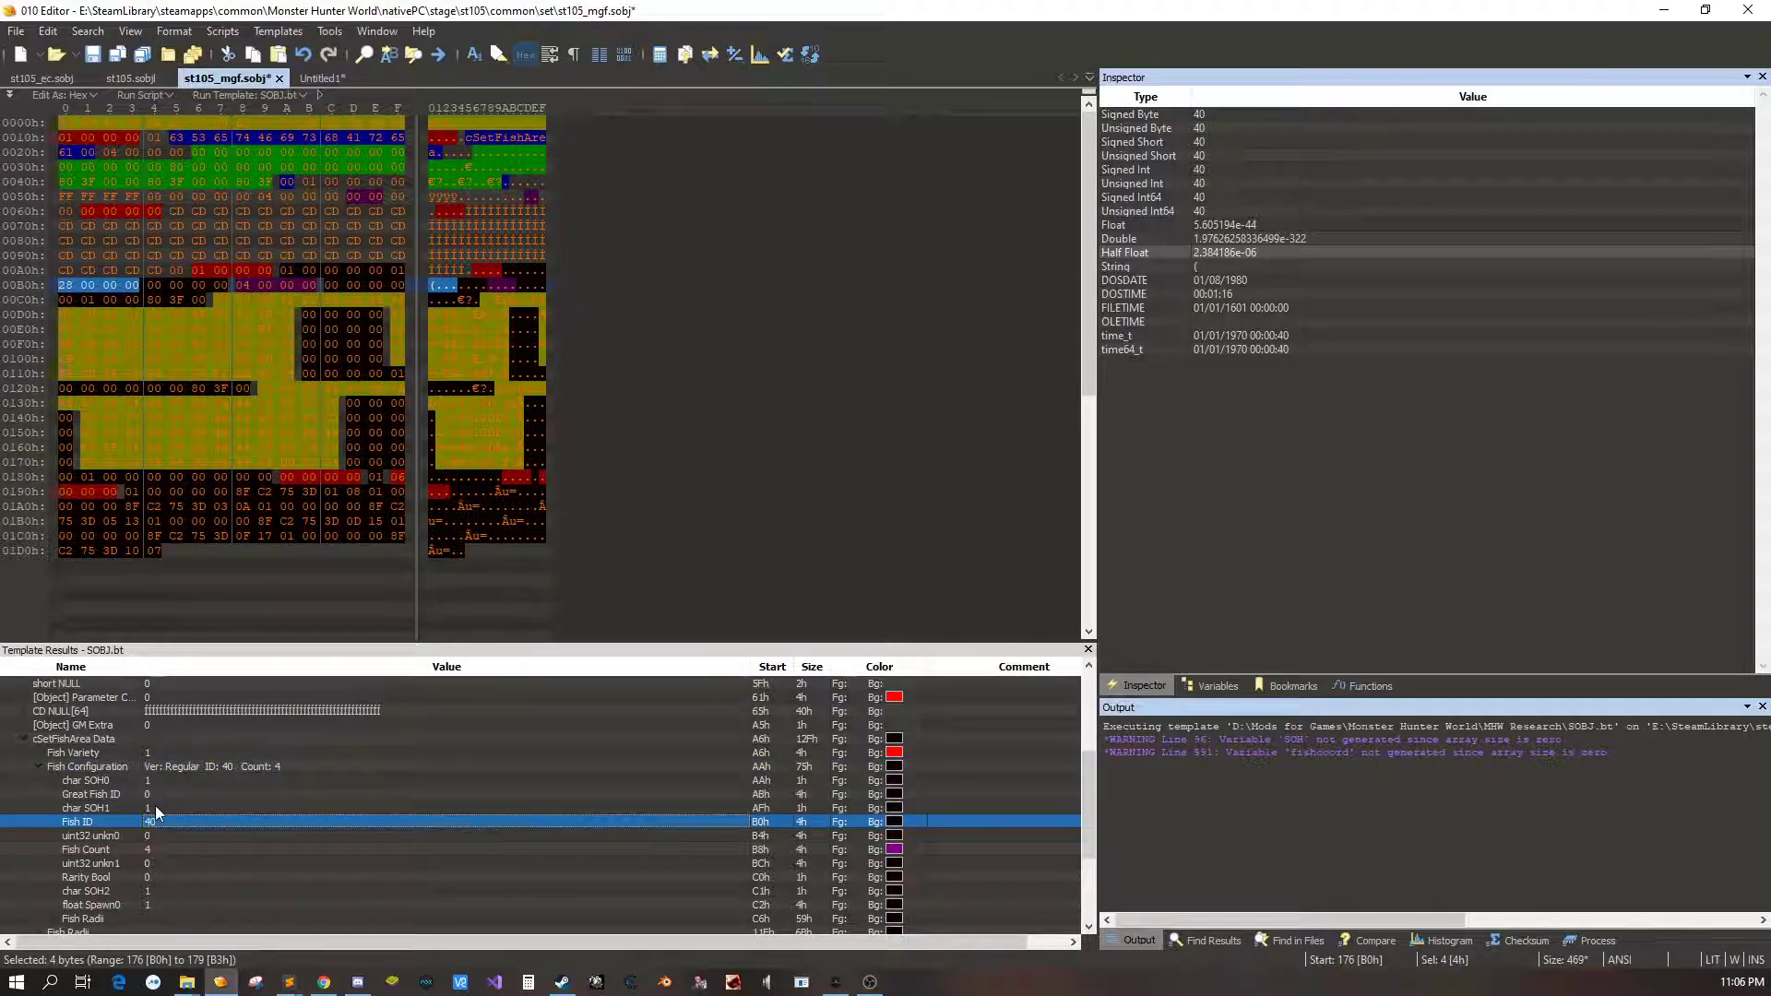
key(Up)
click(163, 819)
click(164, 797)
click(168, 806)
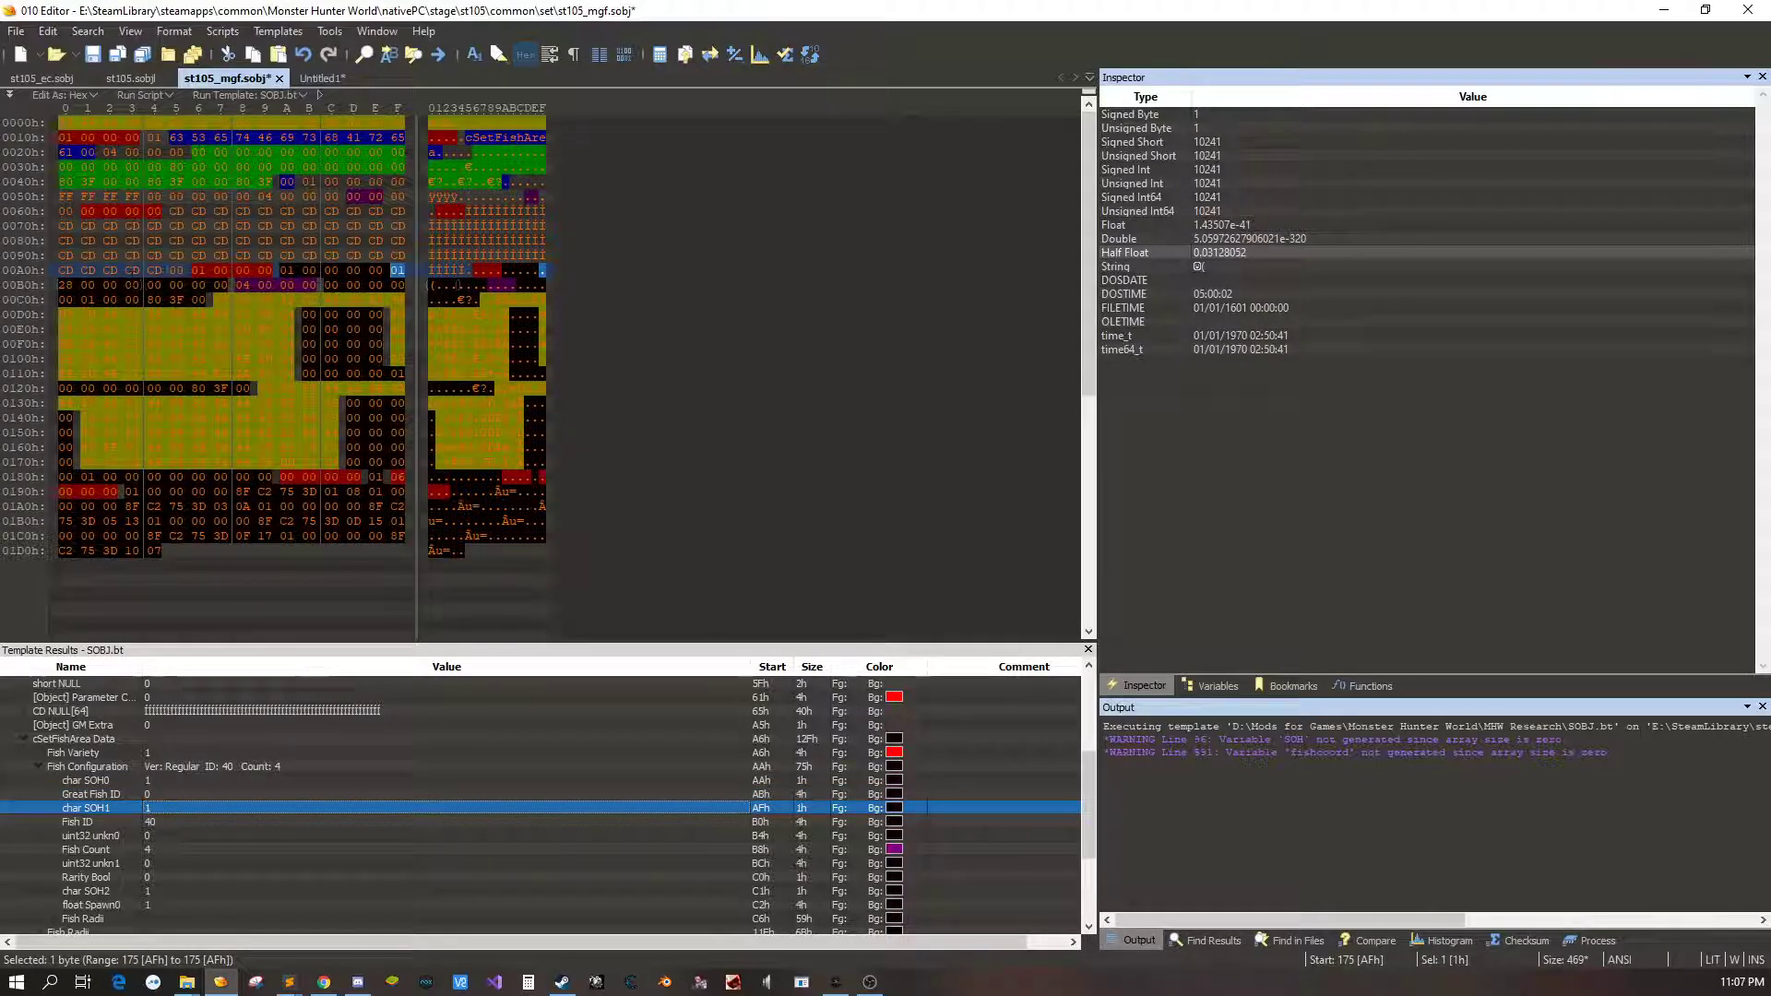
Delete the five bytes of char SOH0 and Great Fish ID from the Fish Configuration and re-run the template
click(162, 781)
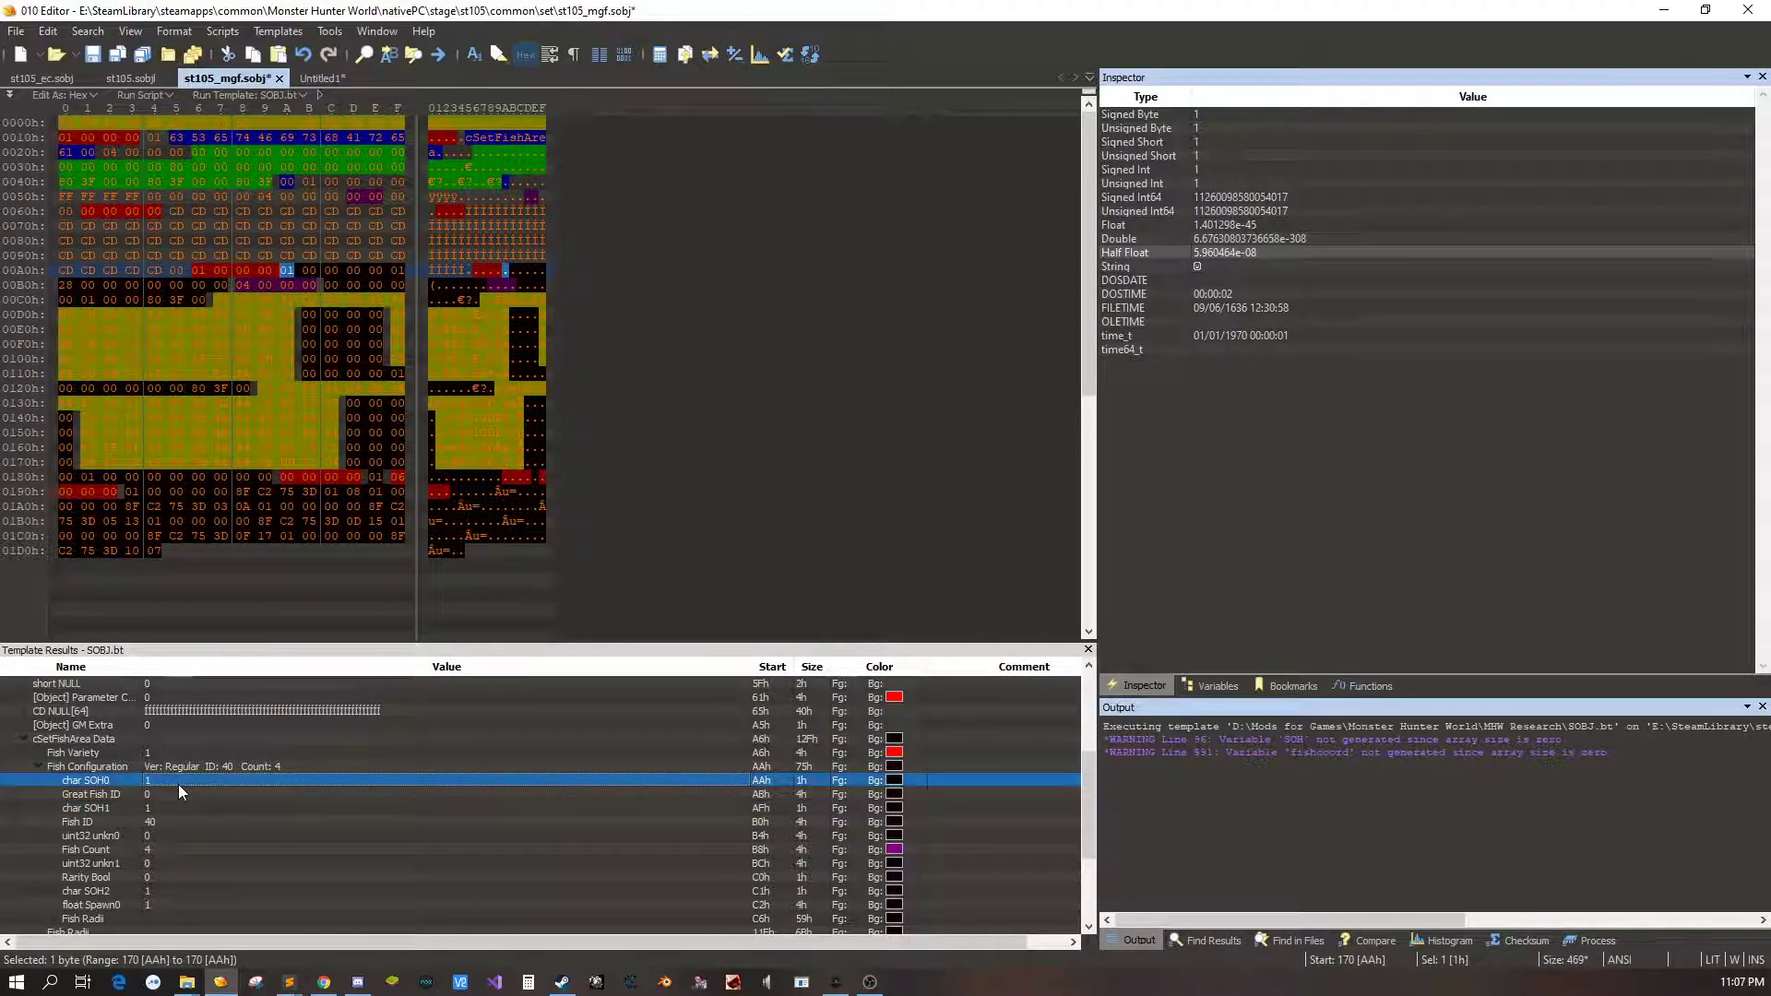
click(191, 794)
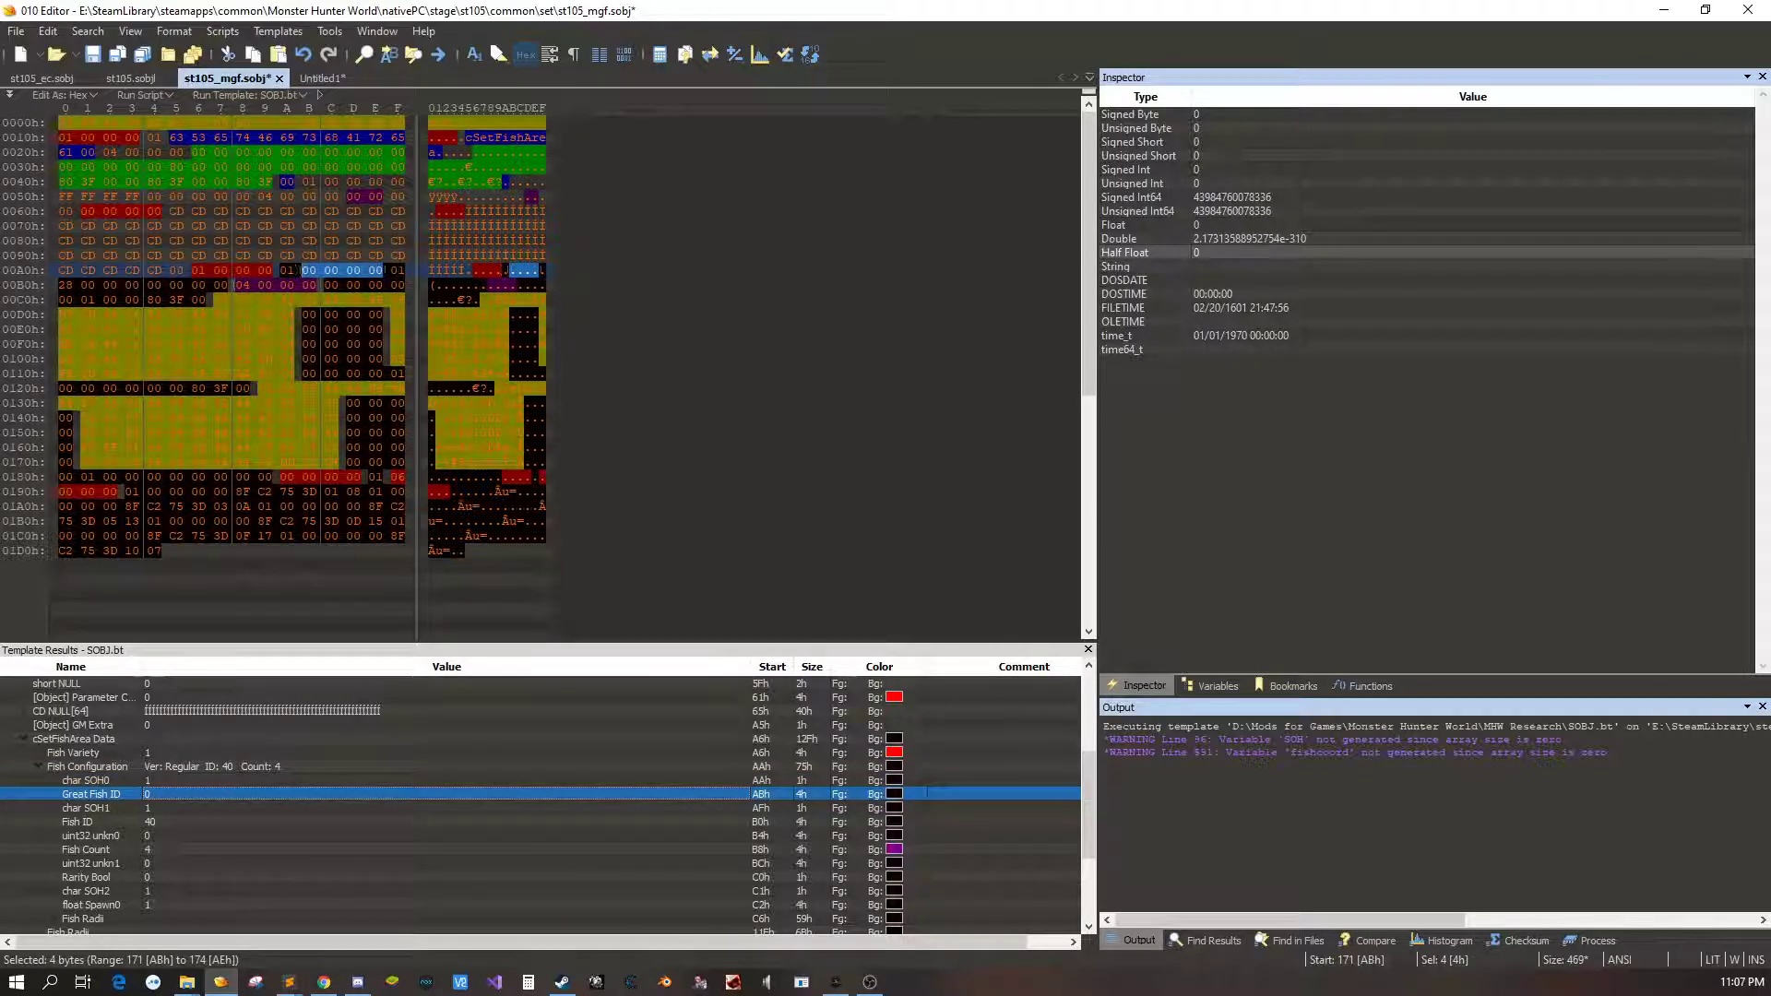
key(shift+Left)
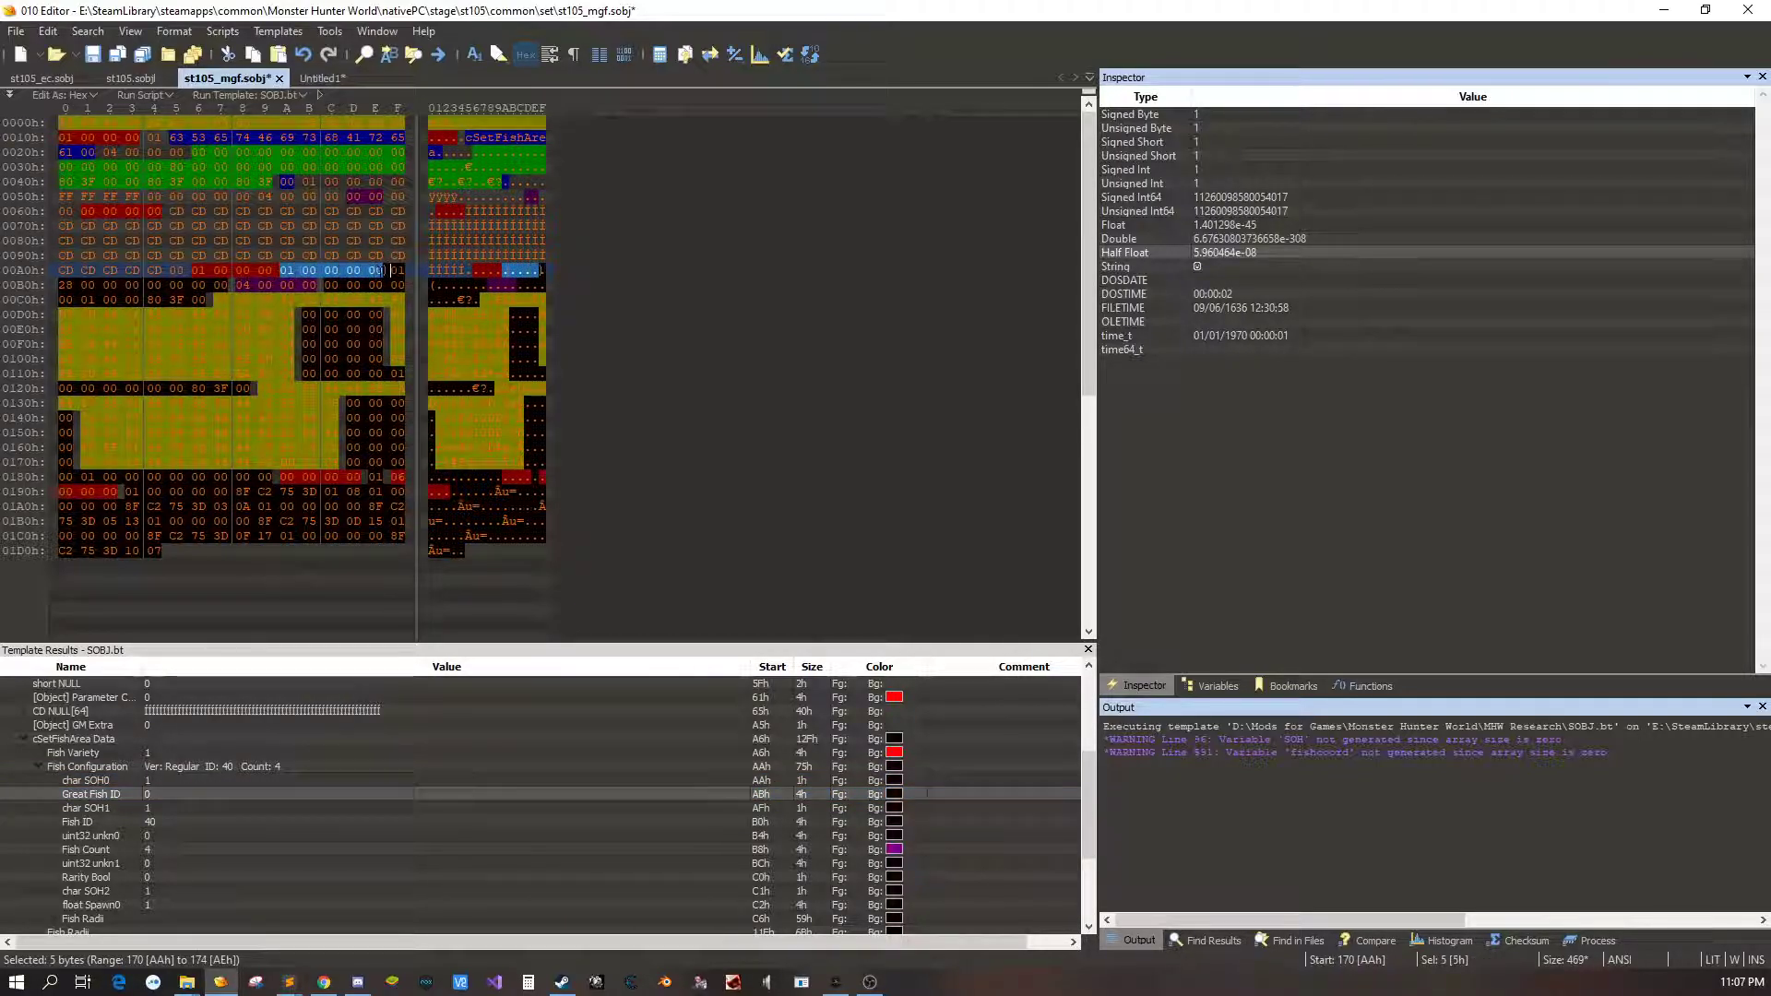
key(Delete)
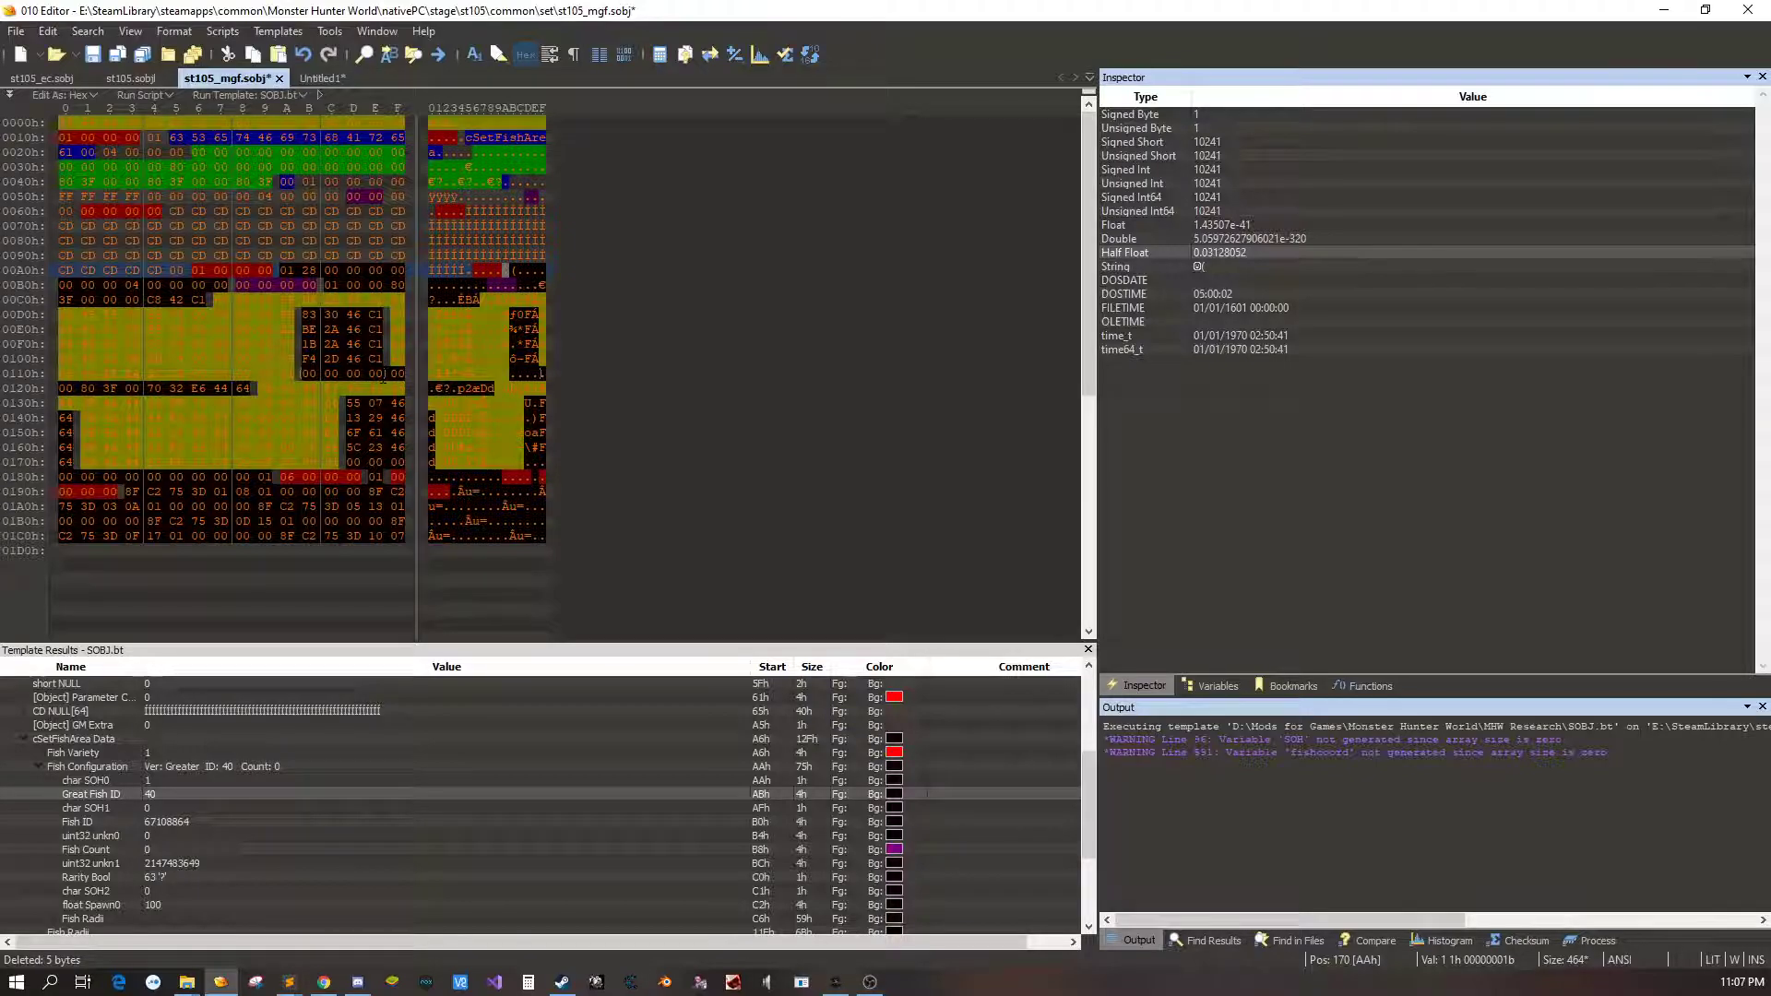
key(F5)
Inspect the char SOH0 and Great Fish ID fields of the reparsed Fish Configuration
click(159, 782)
click(172, 795)
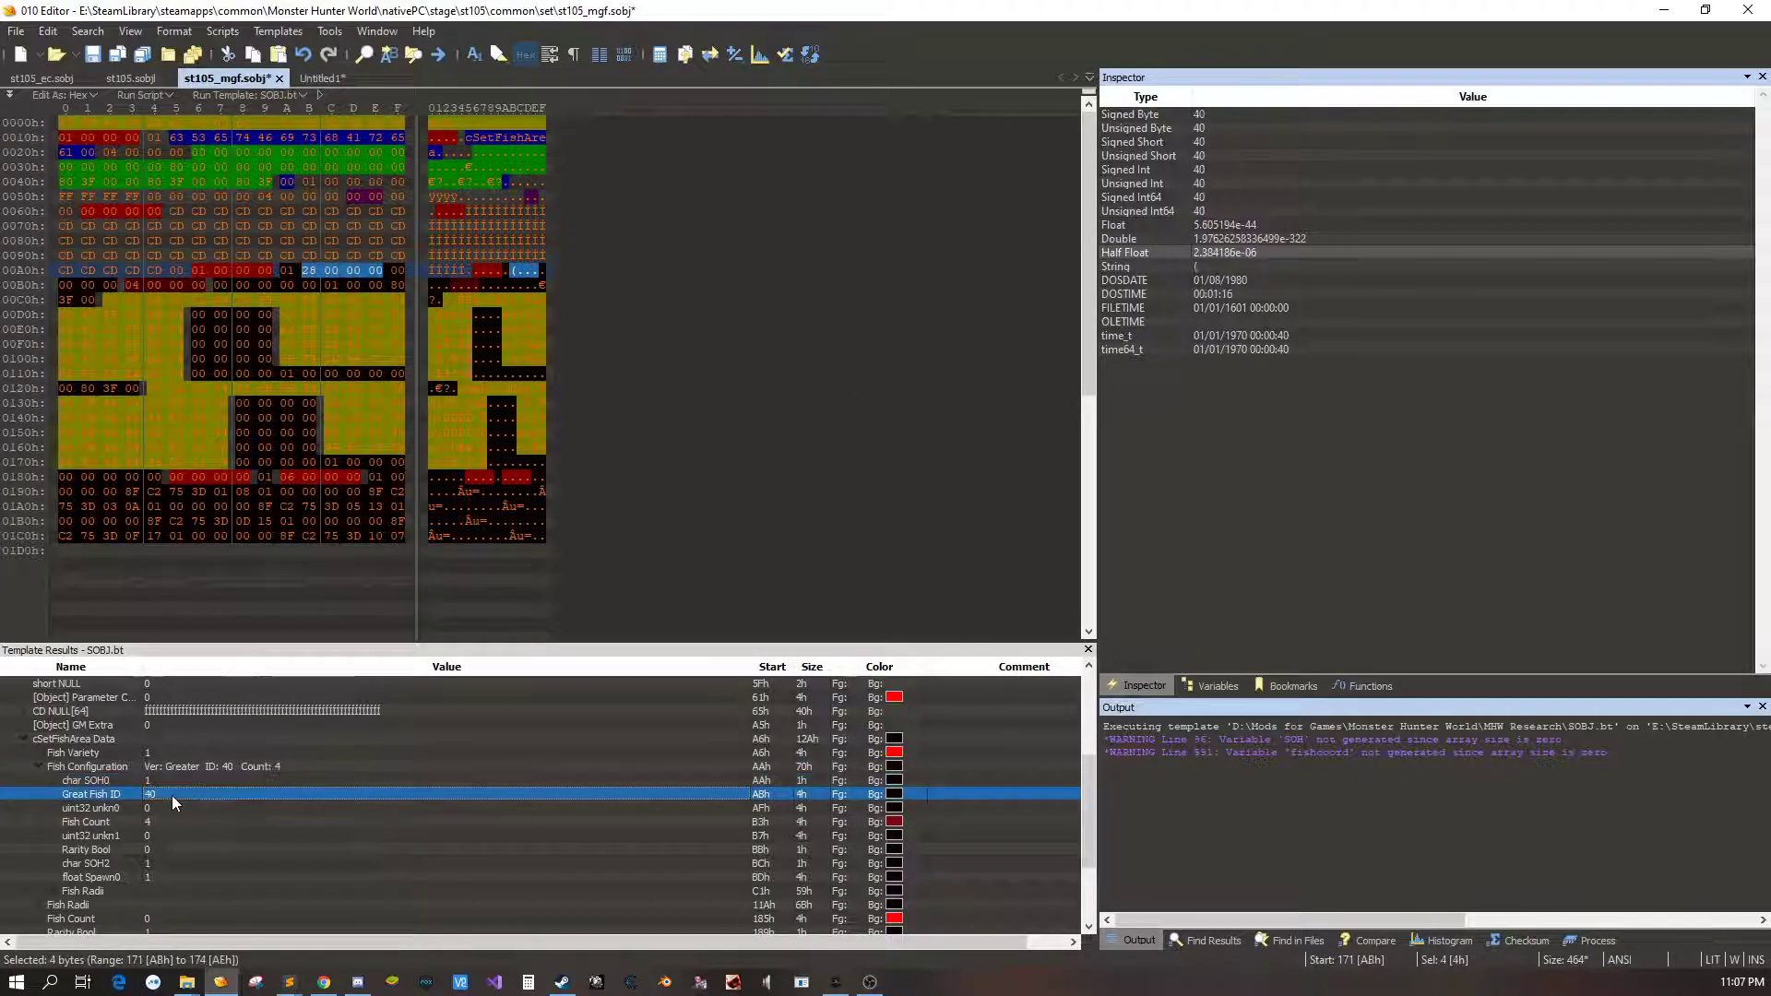
key(Up)
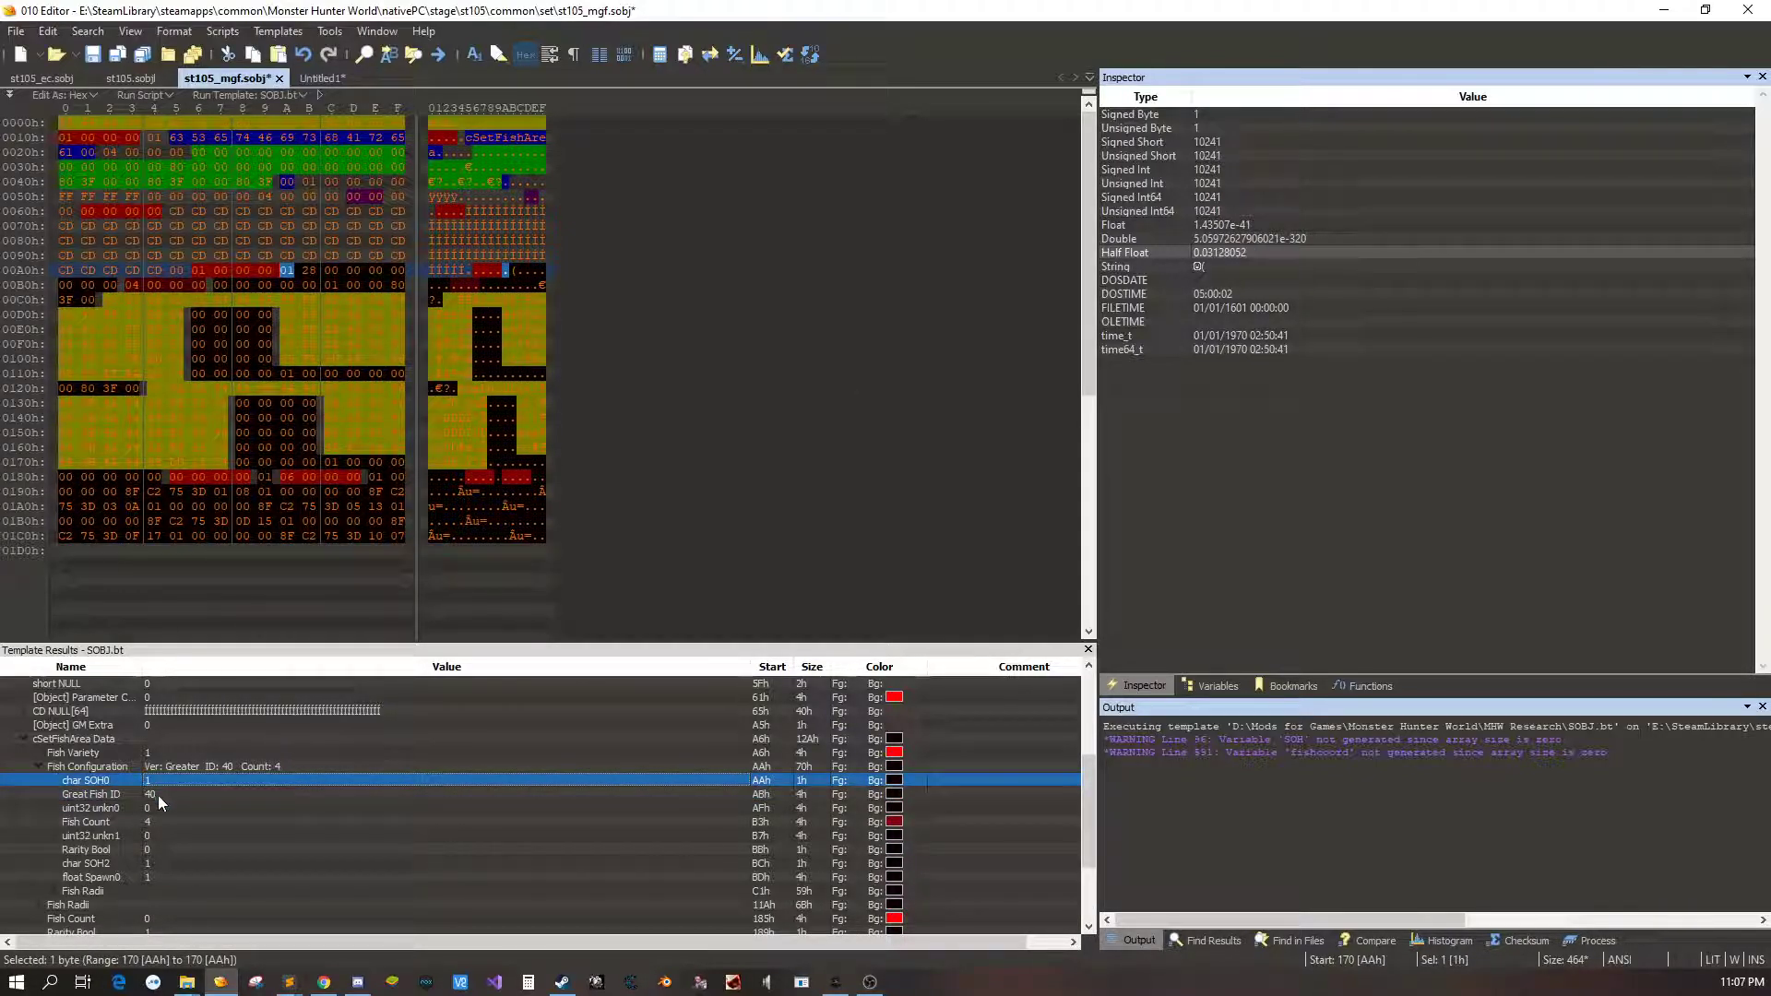
key(Down)
key(Down)
click(165, 781)
click(162, 795)
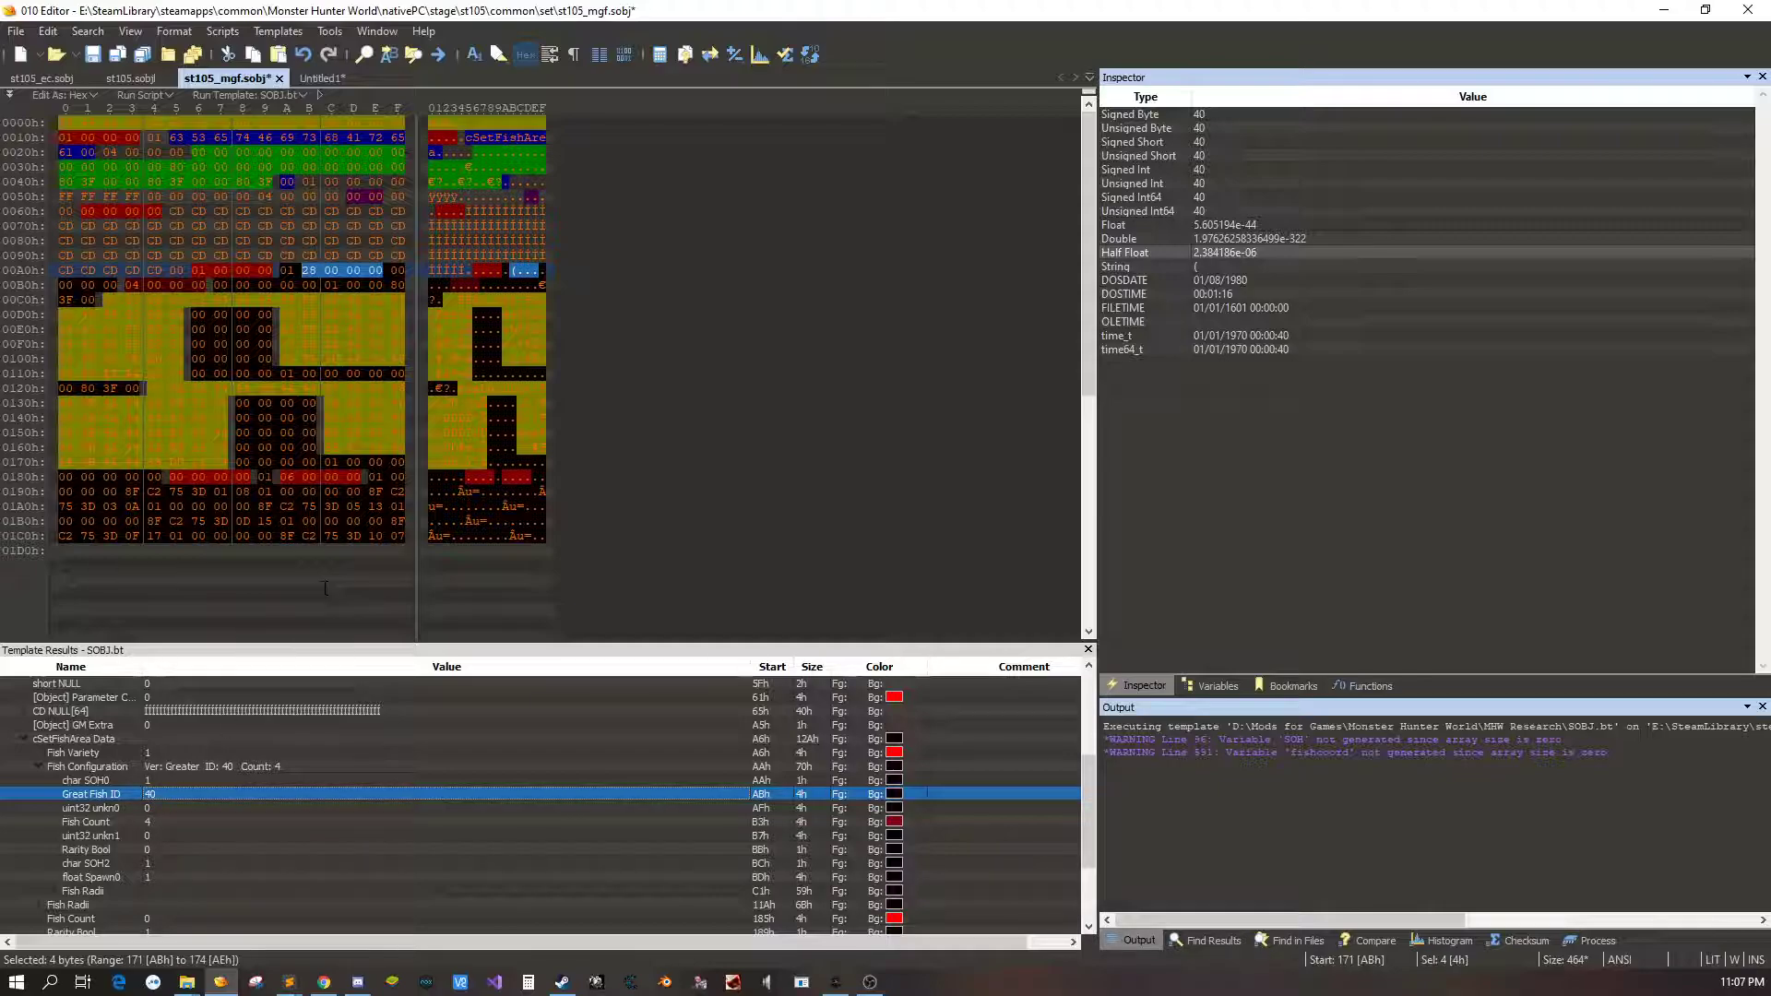
click(152, 783)
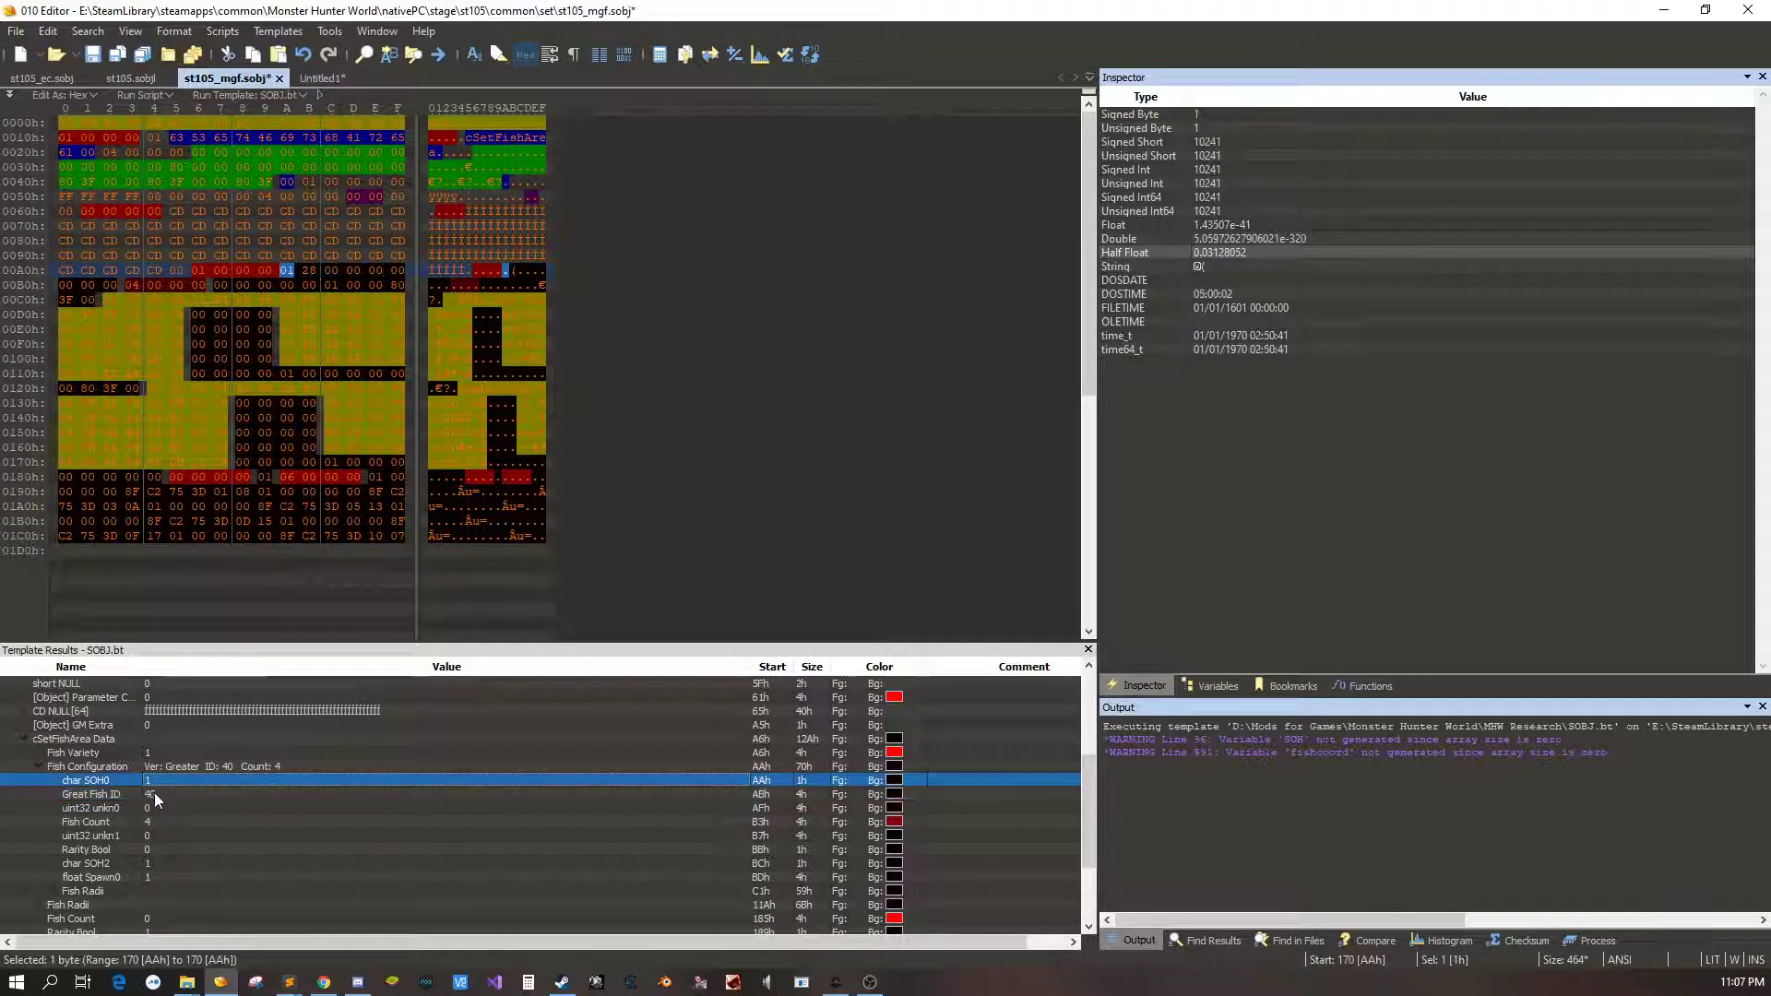
click(154, 794)
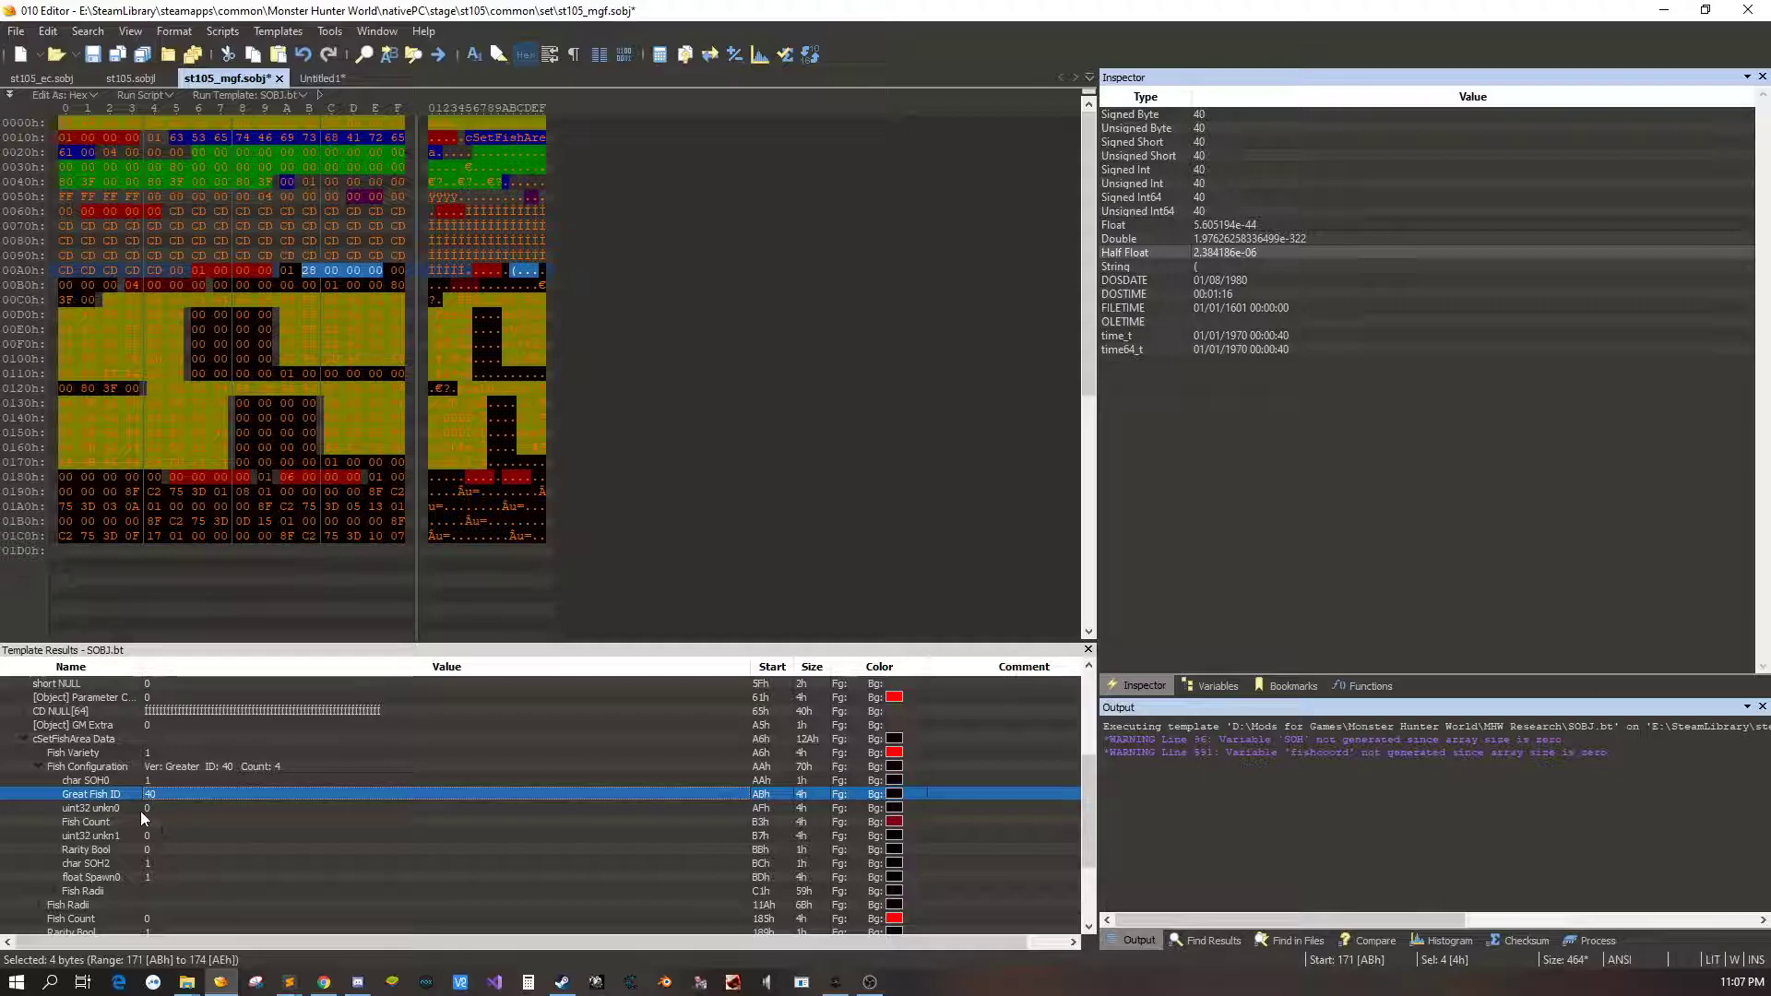
Set the Spawn Rate of the first Rarity Configuration to 1
click(171, 876)
key(Down)
key(Down)
key(Down)
key(Down)
key(Down)
key(Down)
key(Down)
key(Down)
key(Down)
key(Down)
key(Down)
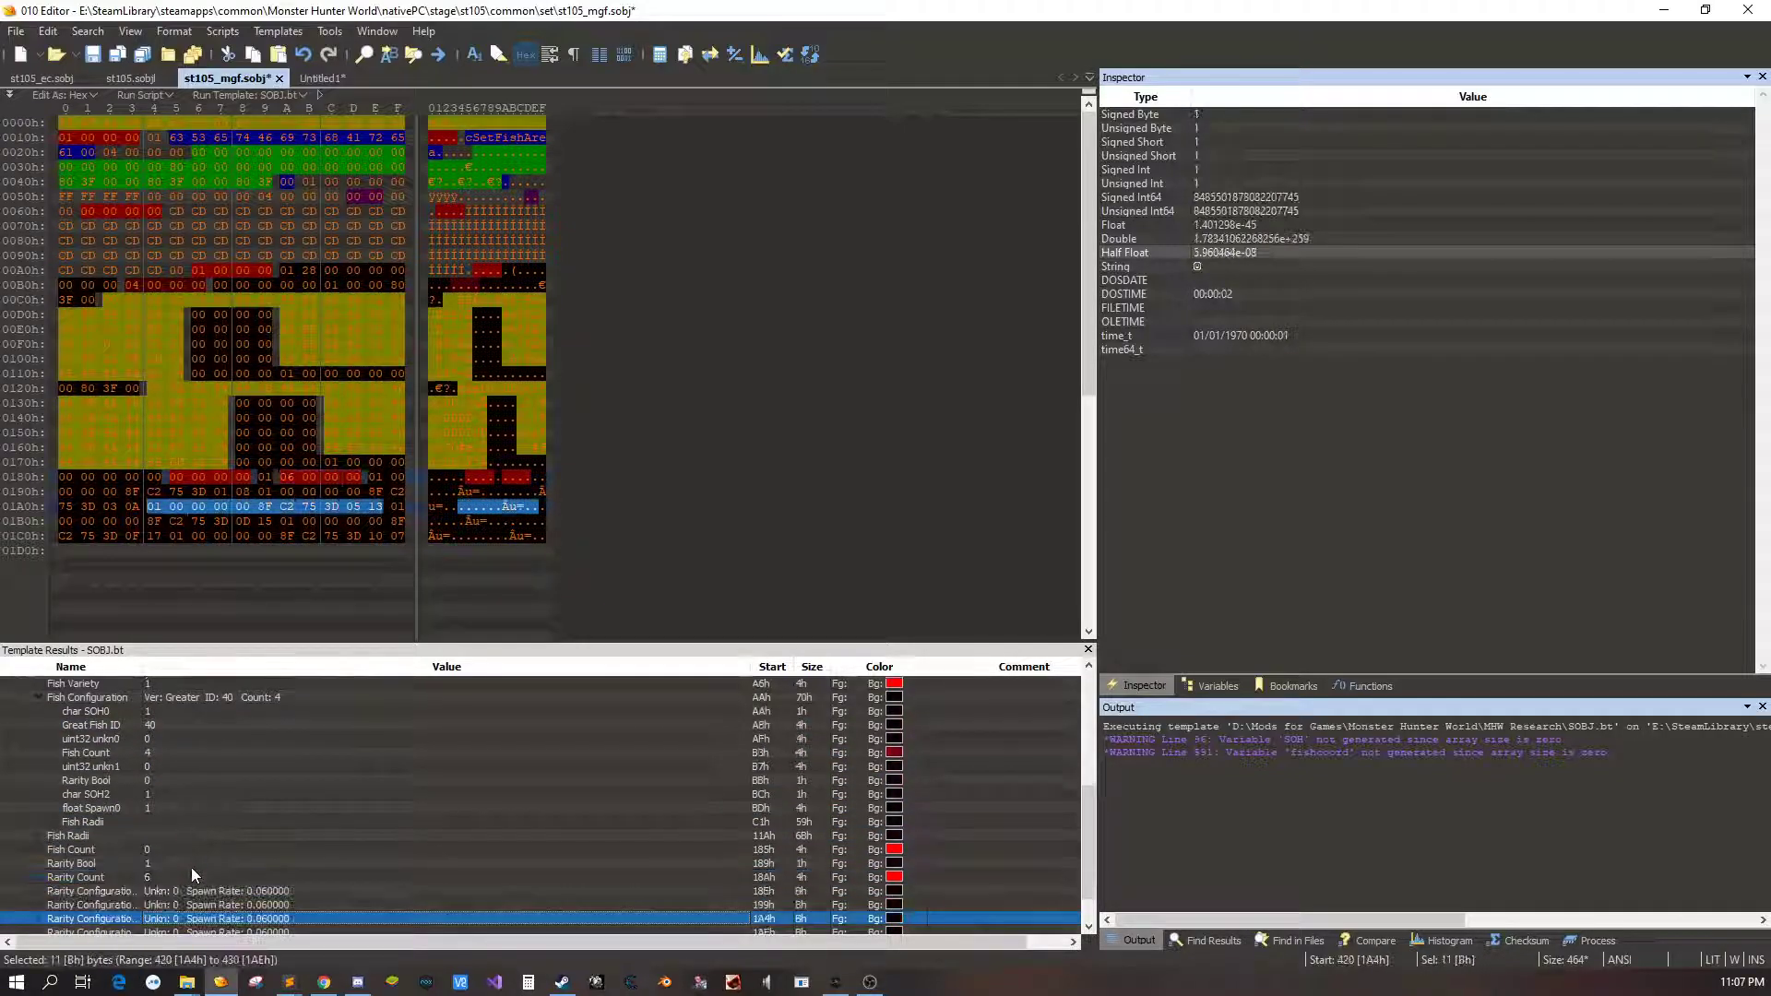
click(44, 863)
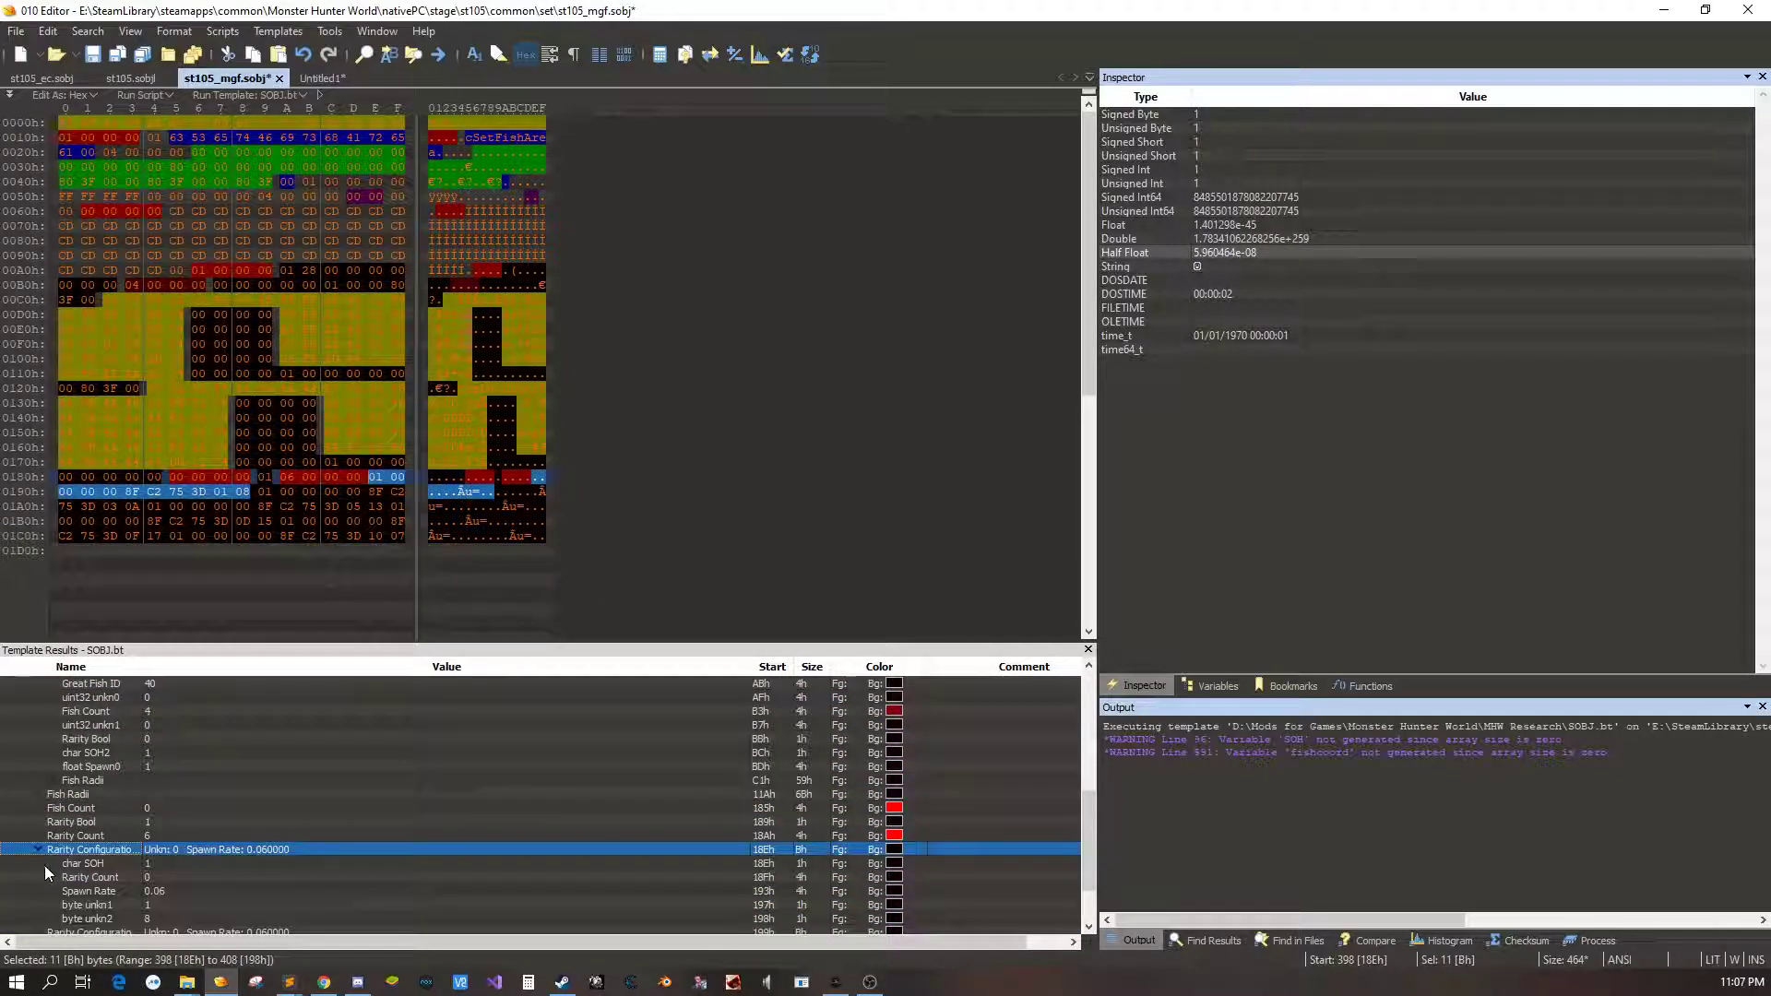
double_click(180, 893)
text(1)
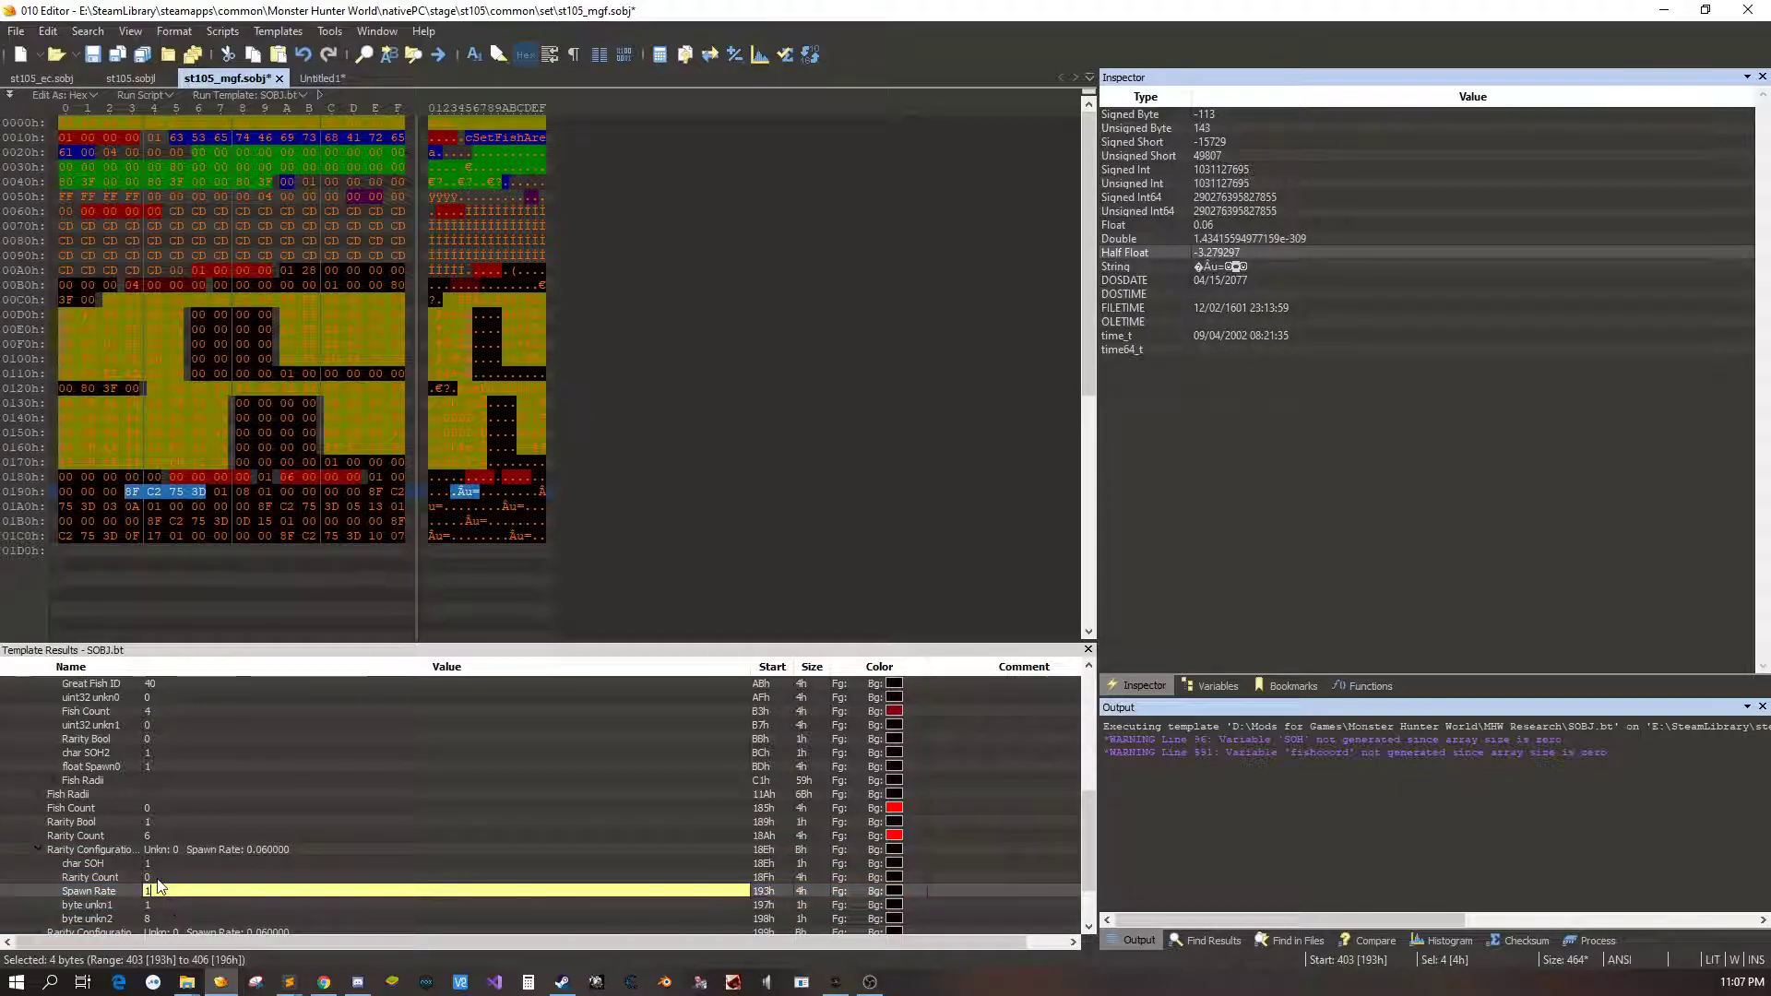
key(Return)
click(33, 850)
Set the Spawn Rate of the second and third Rarity Configurations to 1
click(37, 877)
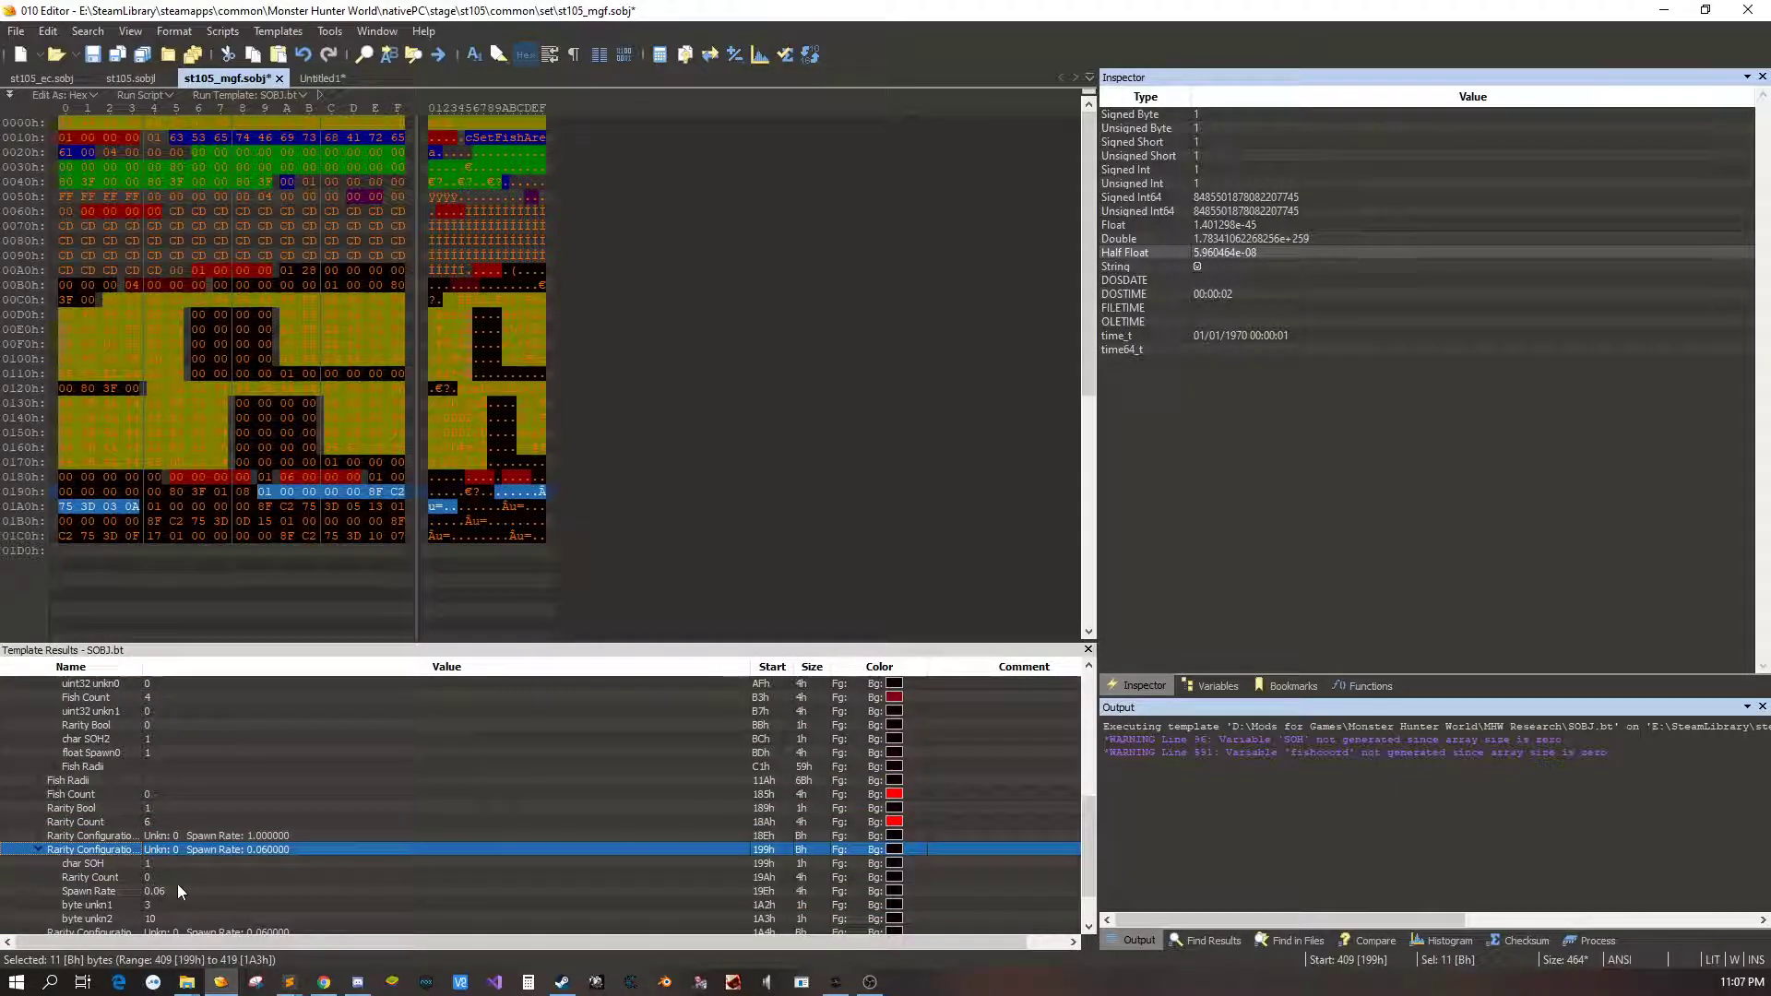
double_click(177, 890)
text(1)
click(35, 848)
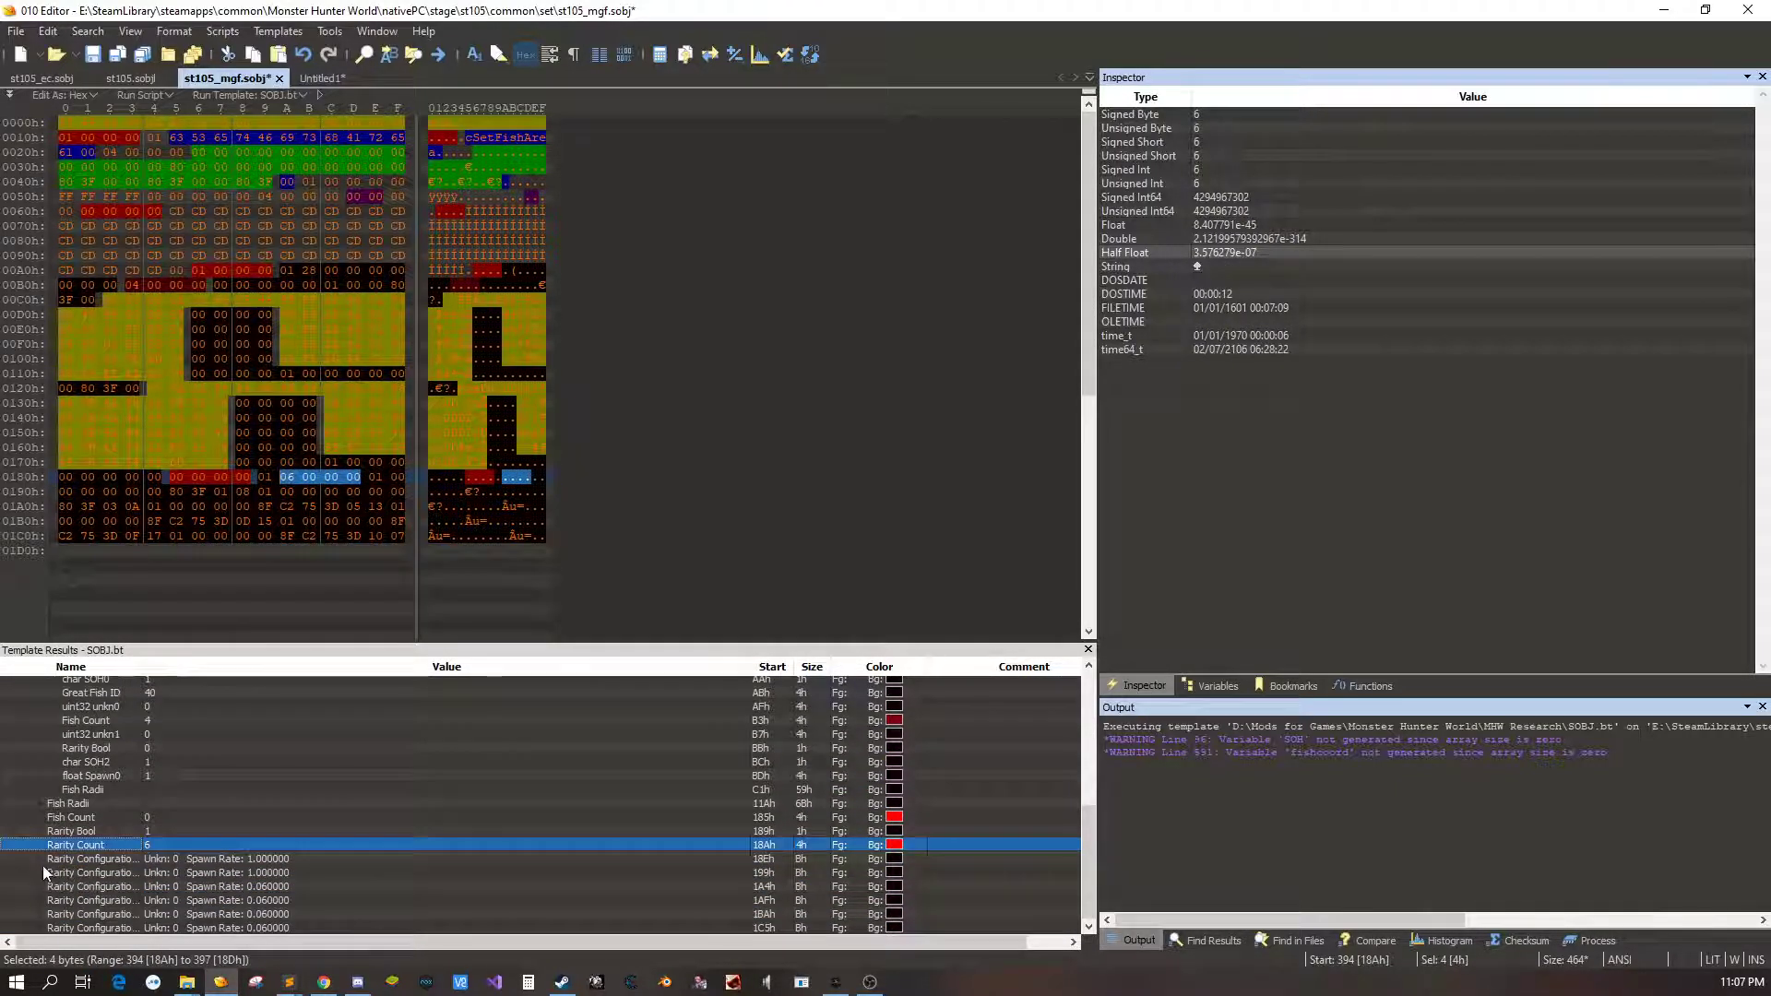
click(37, 884)
double_click(157, 891)
text(1)
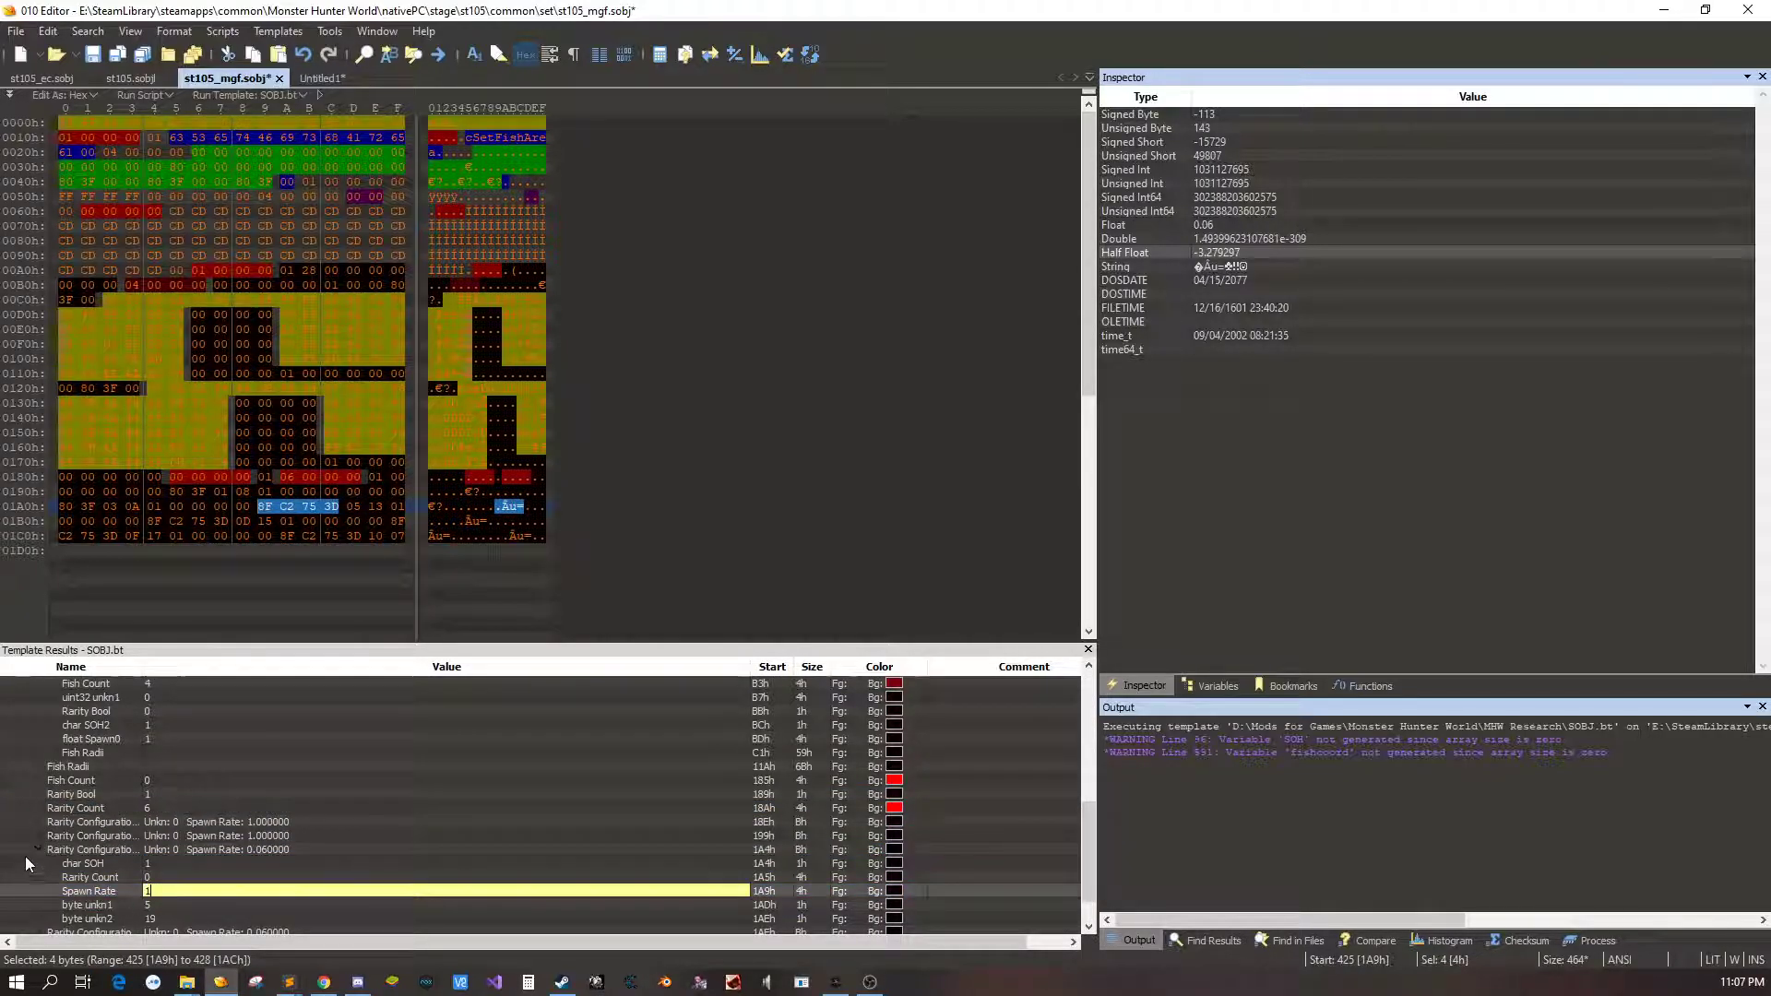
click(37, 850)
Set the Spawn Rate of the fourth and fifth Rarity Configurations to 1
click(39, 898)
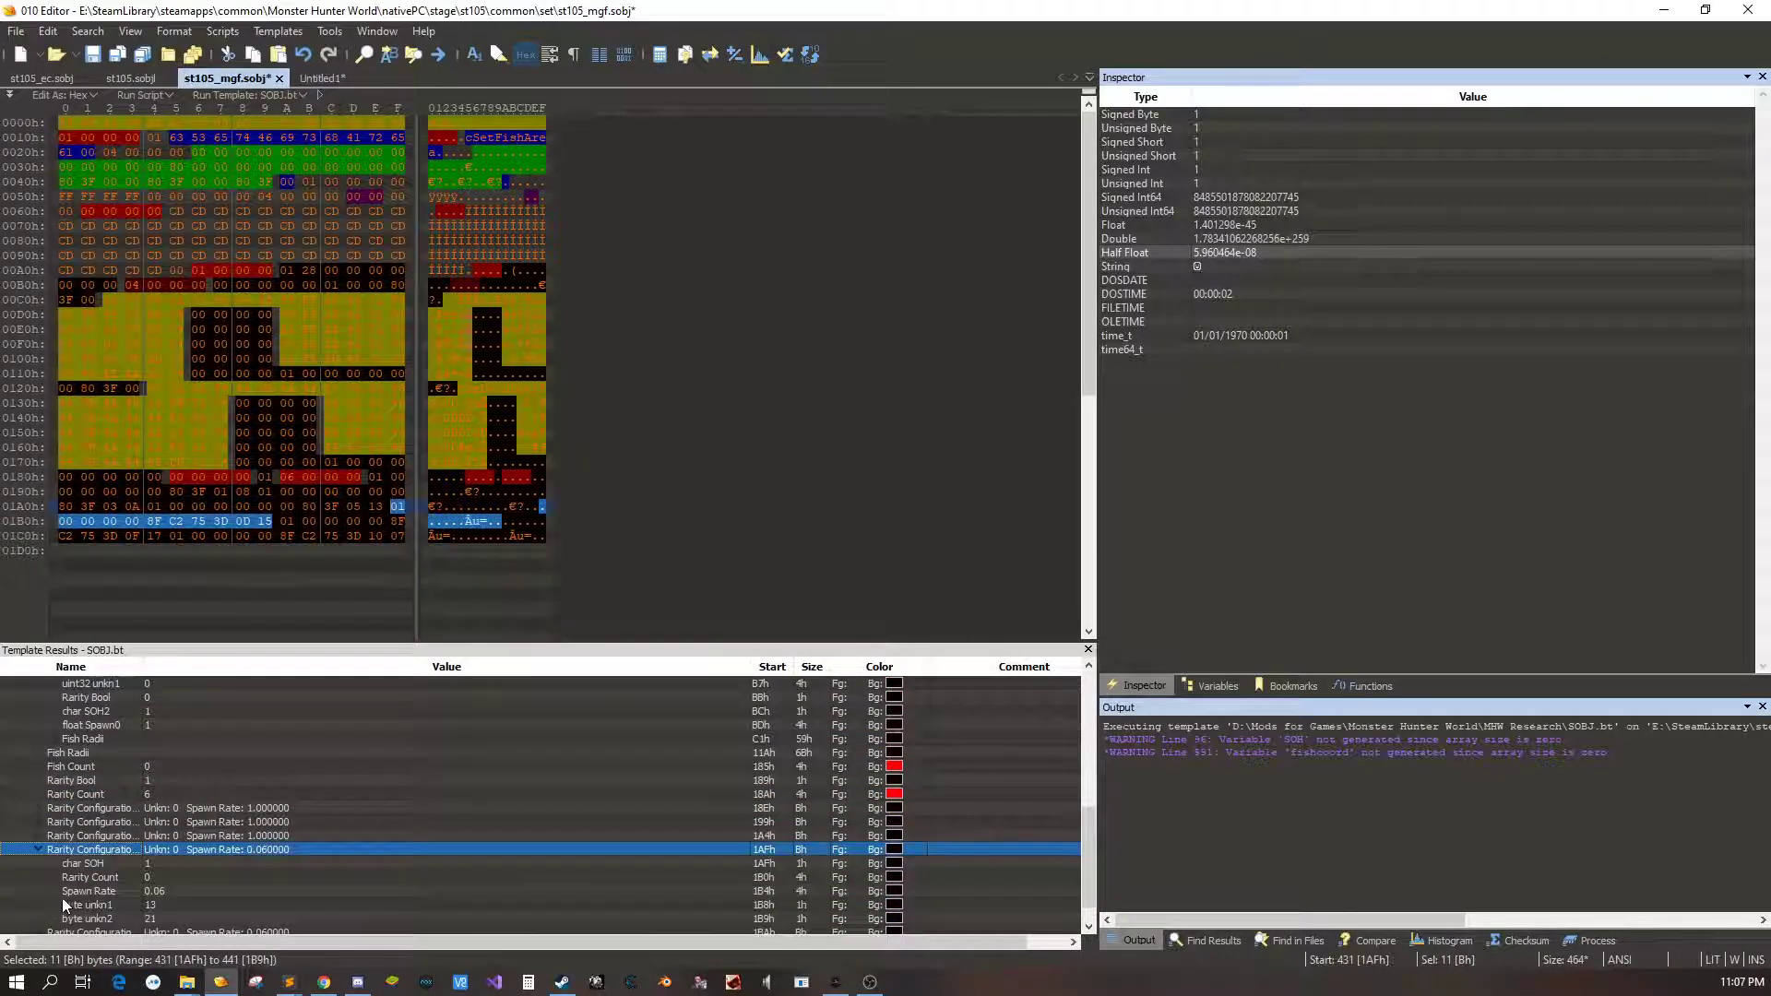
double_click(157, 891)
text(1)
click(39, 850)
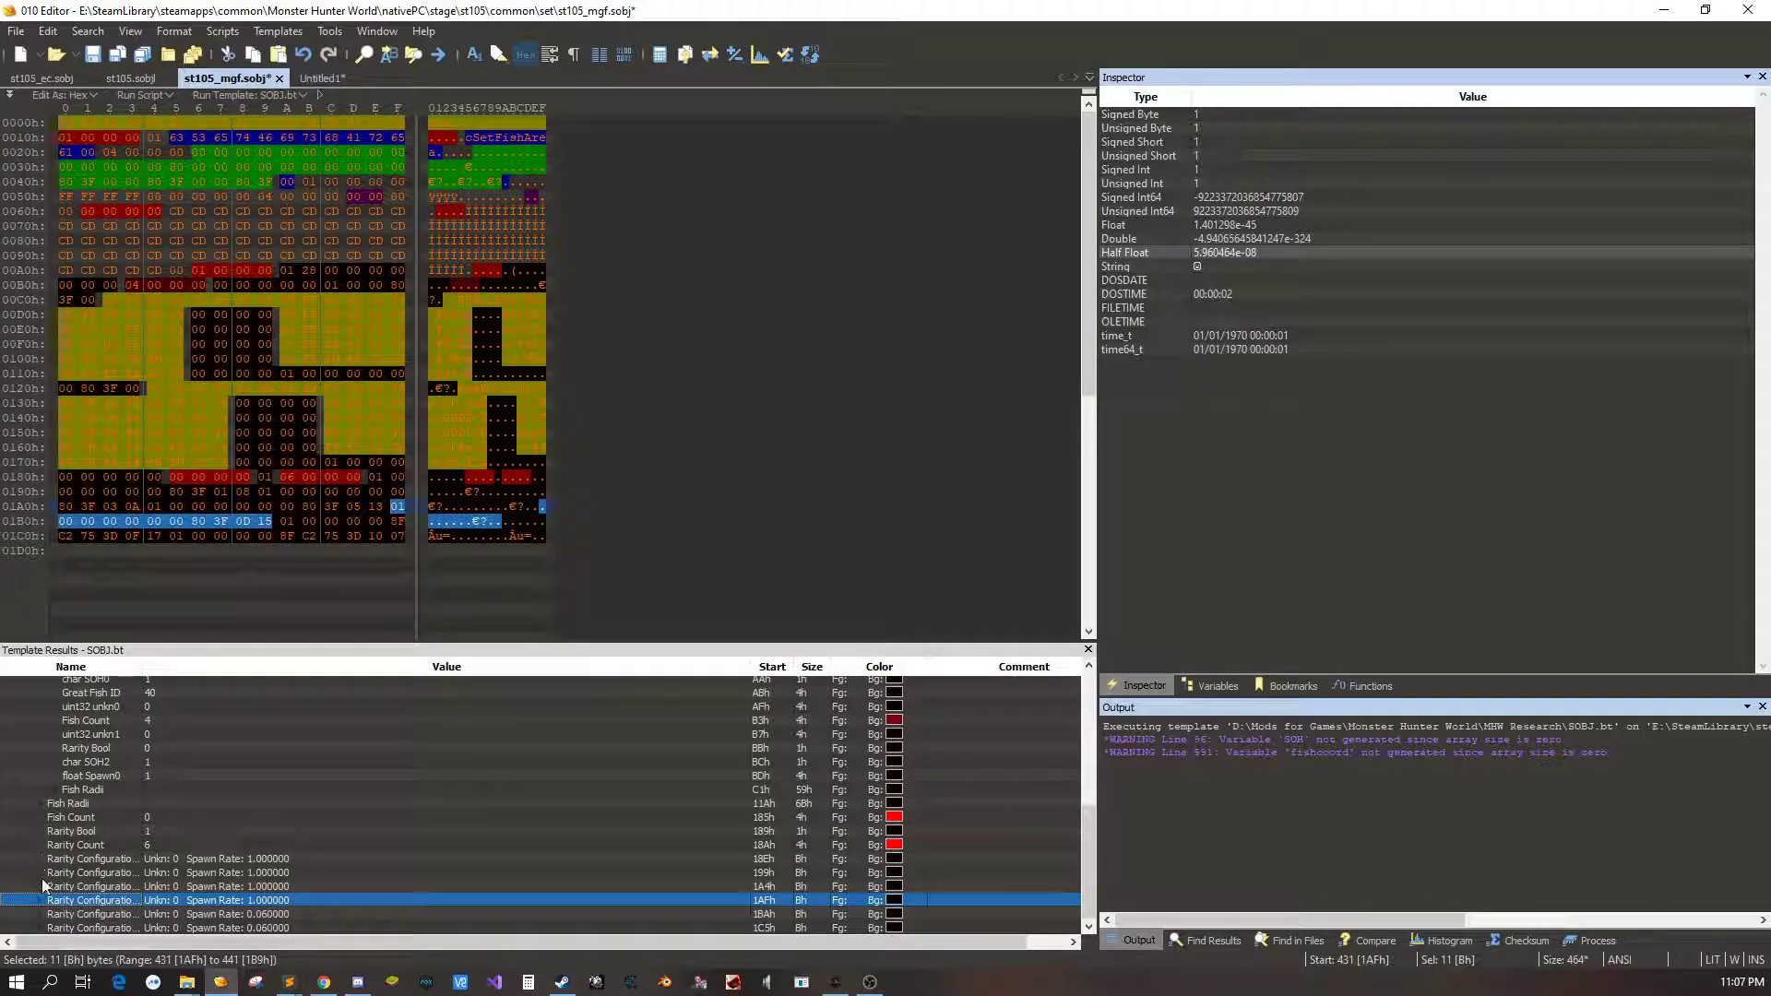
click(37, 913)
double_click(157, 891)
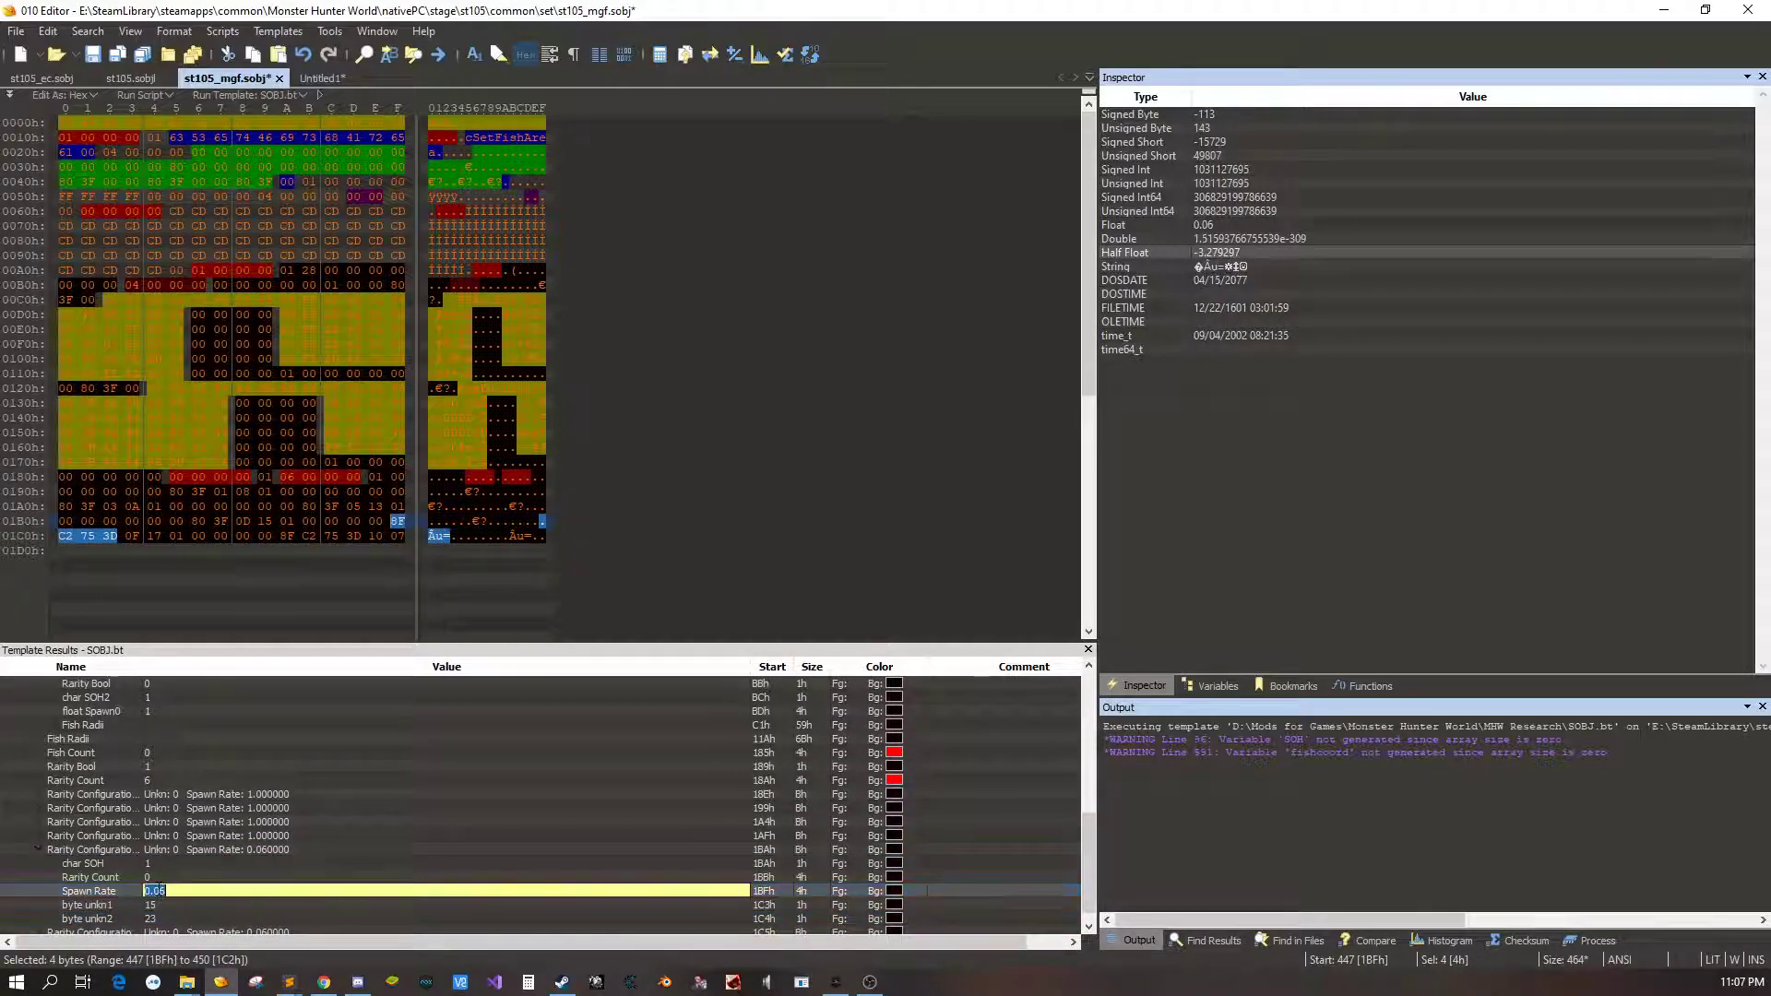
text(1)
click(39, 849)
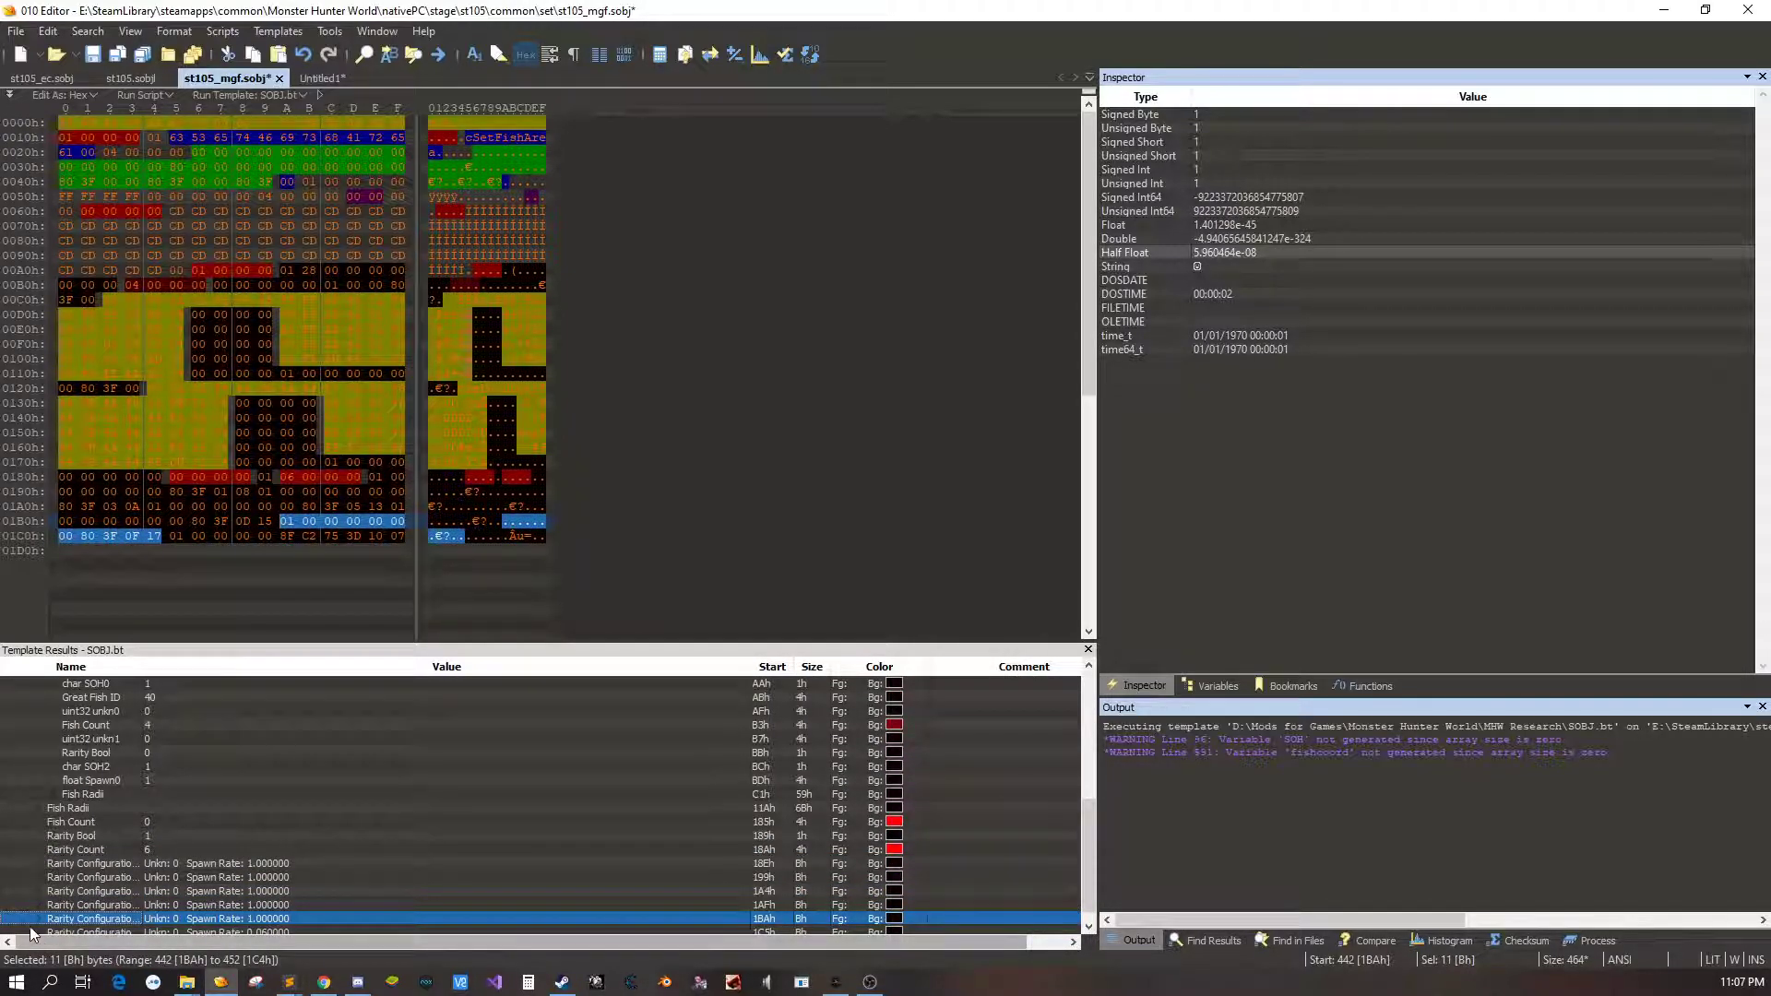
Set the Spawn Rate of the sixth Rarity Configuration to 1 and collapse the entry
click(36, 915)
double_click(179, 900)
text(1)
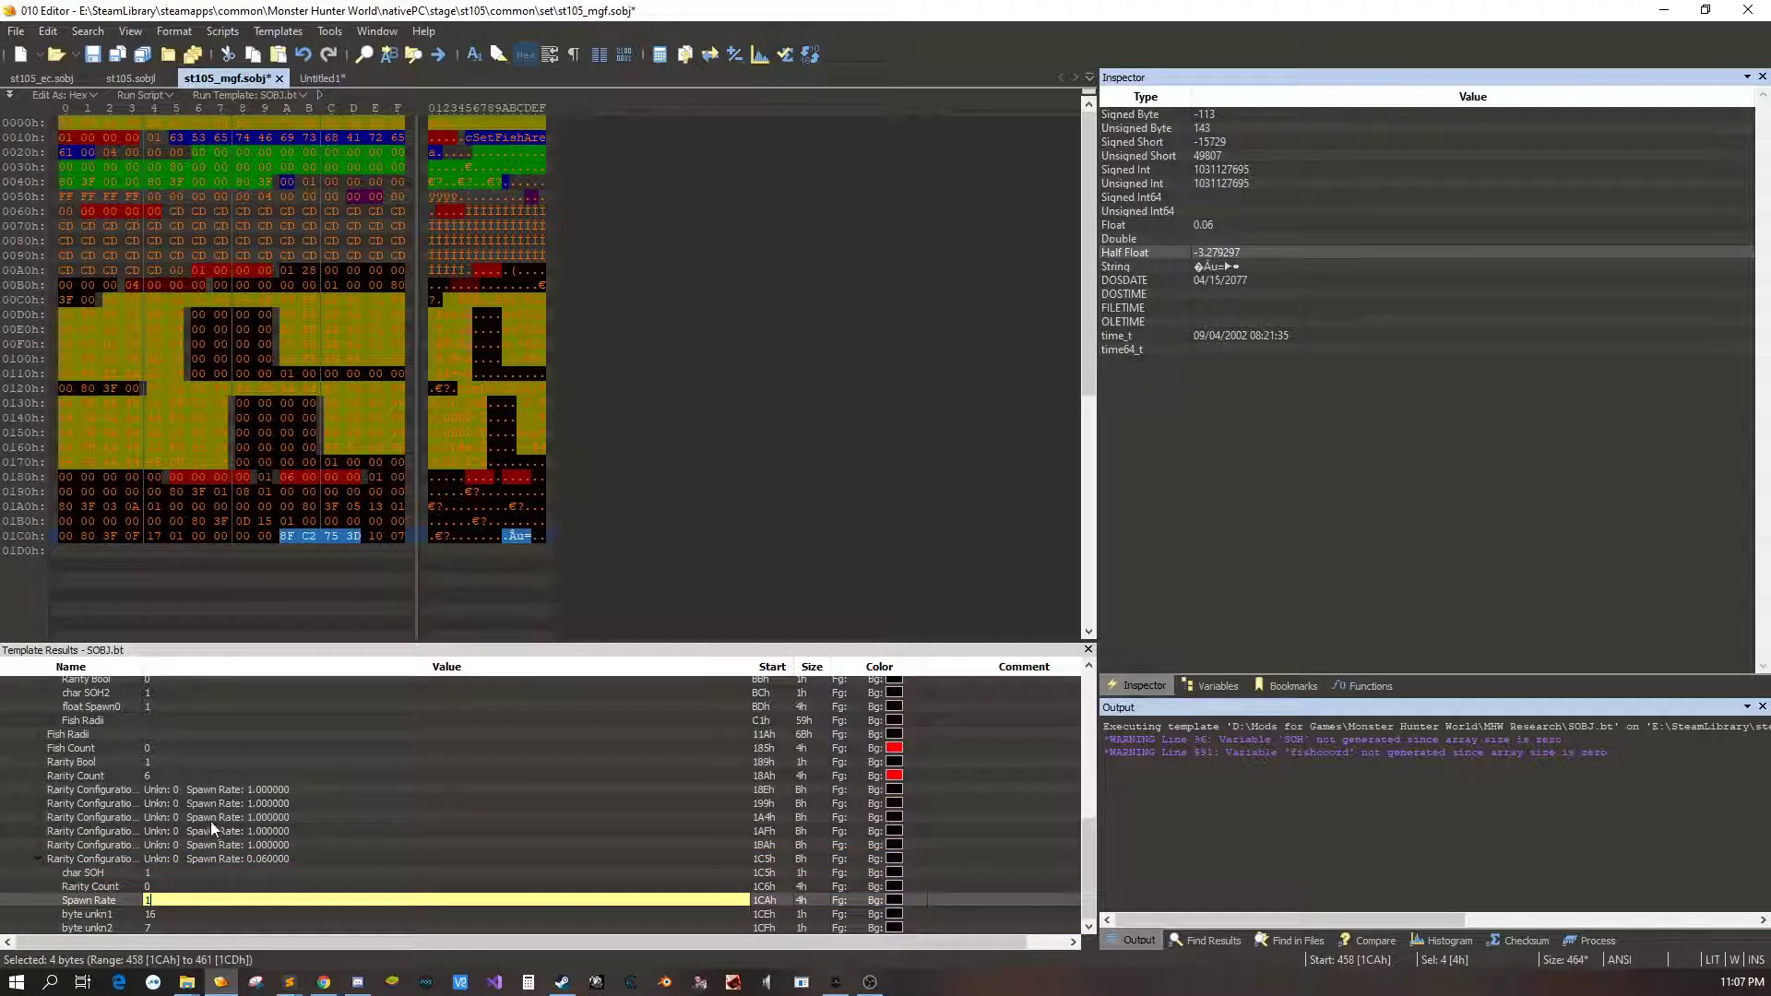
key(Return)
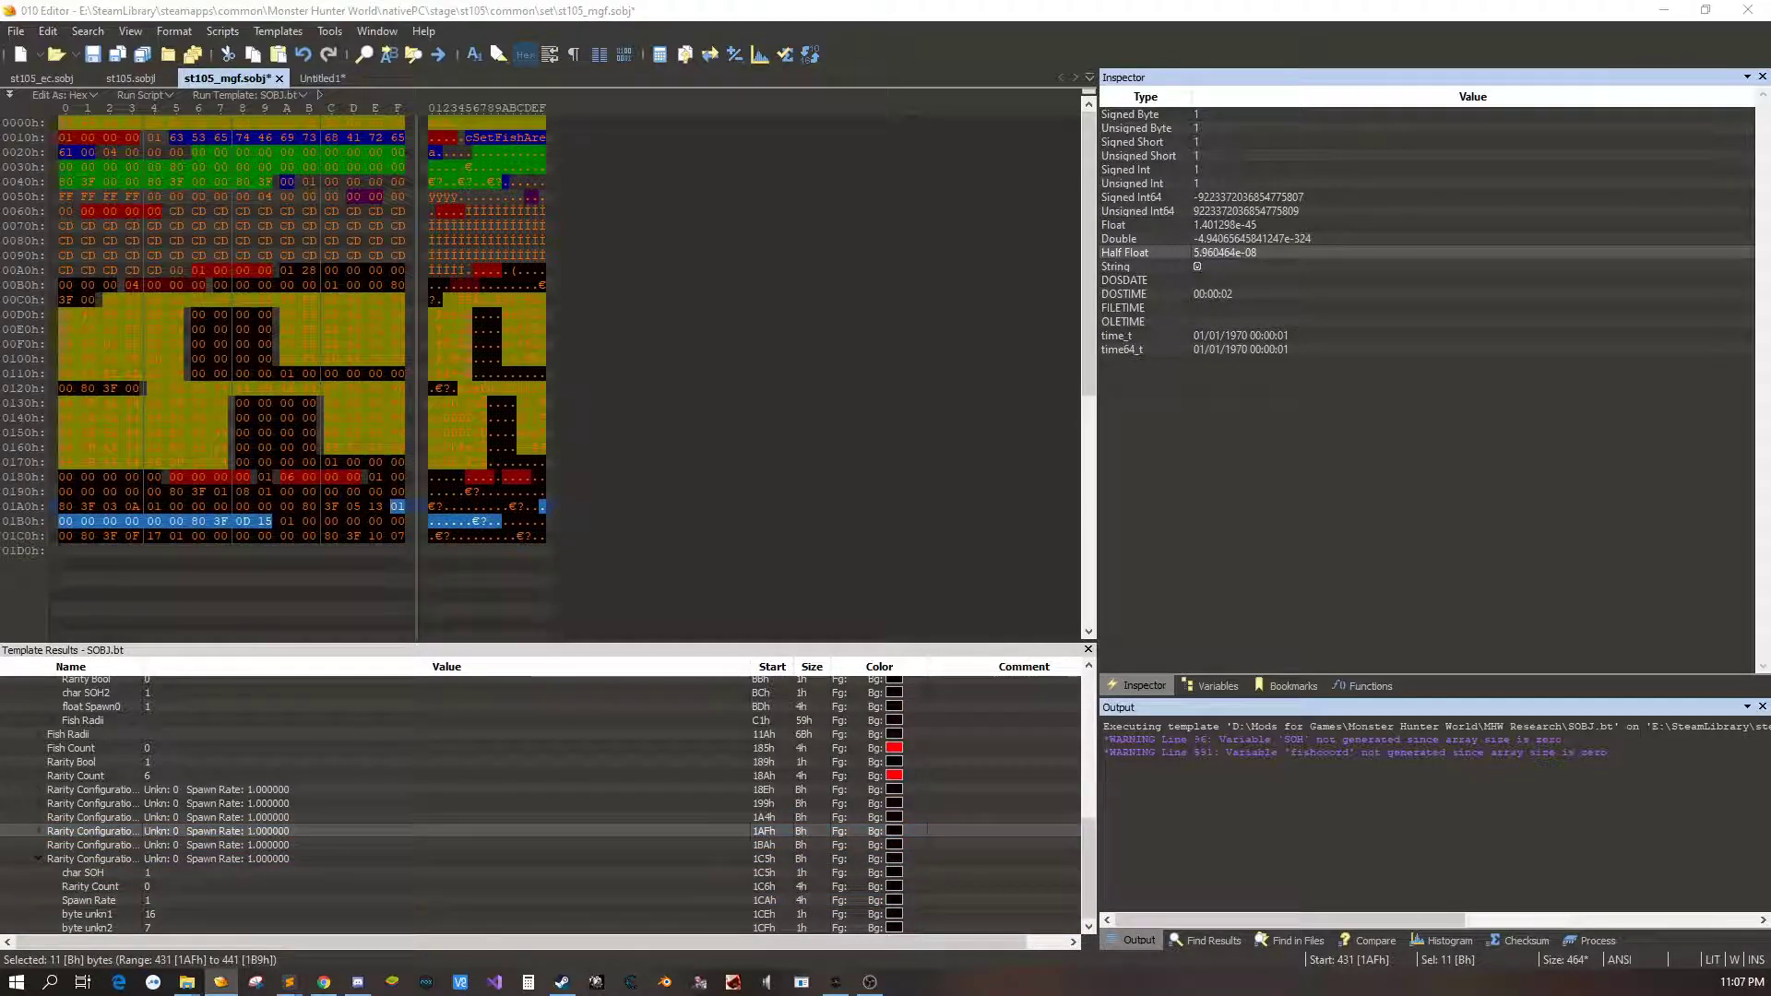
click(402, 805)
key(End)
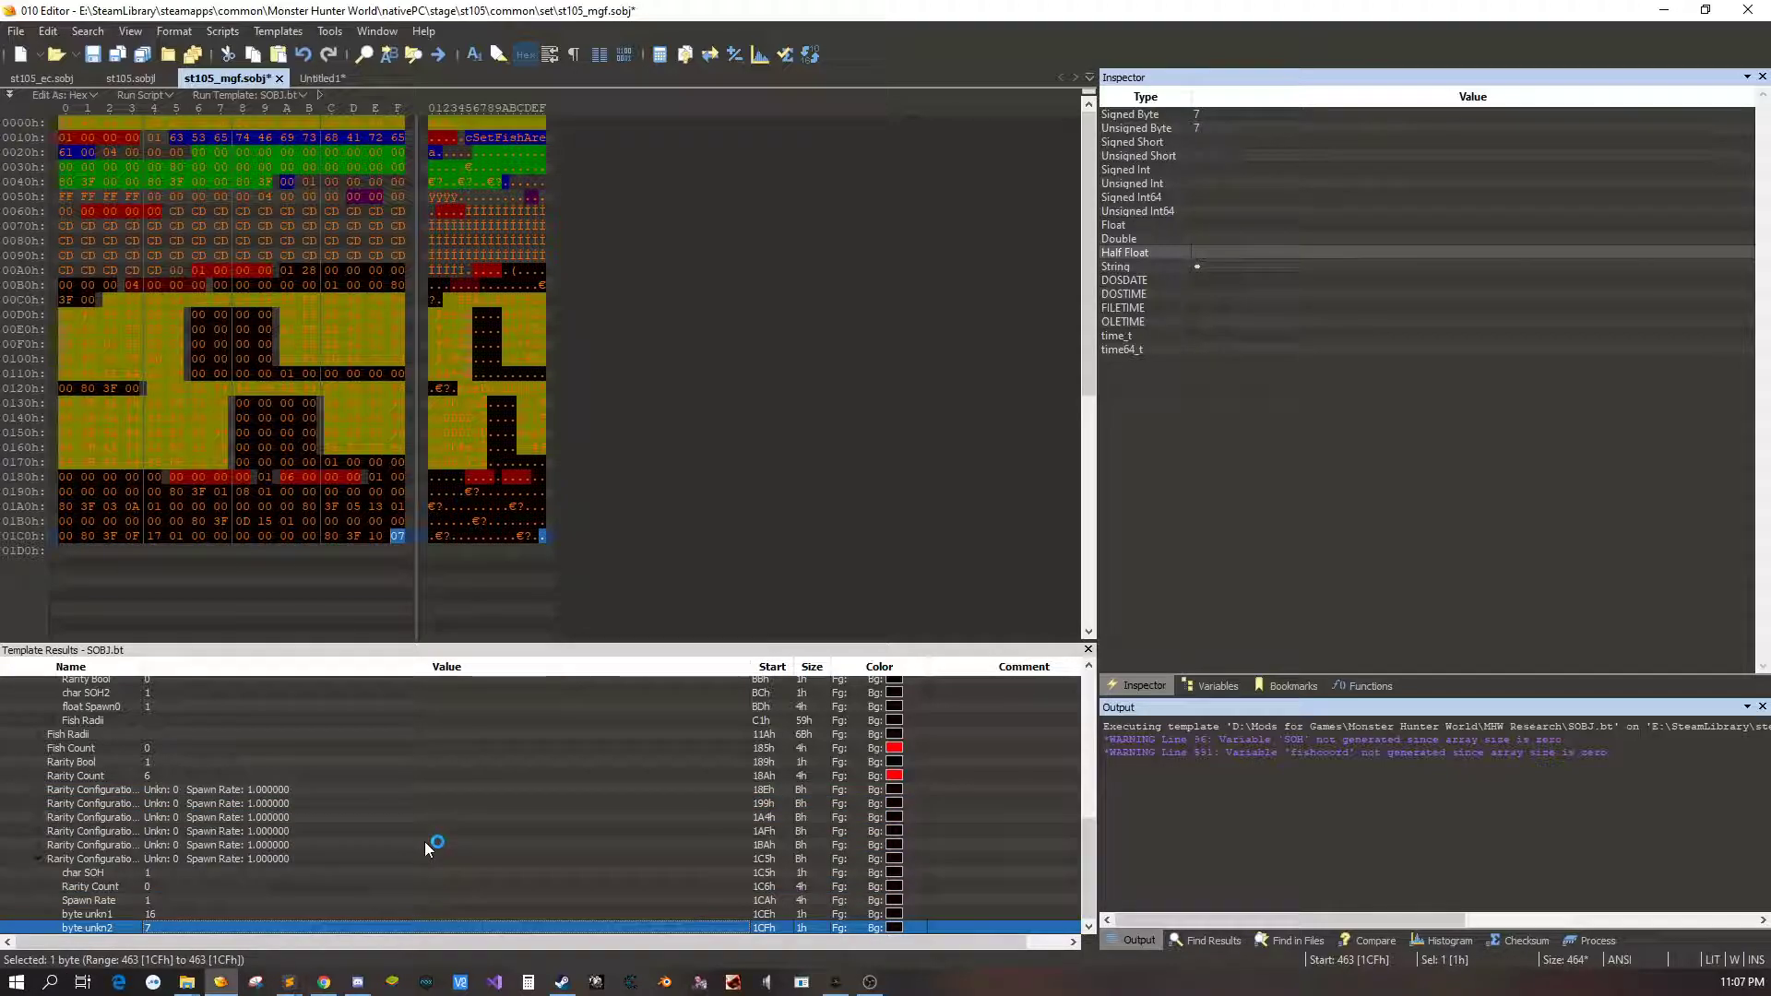
click(40, 860)
Review the Fish Configuration fields and examine the range, height and coordinates in its nested Fish Radii
key(Up)
key(Up)
key(Up)
key(Up)
key(Up)
key(Up)
key(Up)
key(Up)
key(Up)
key(Up)
key(Up)
key(Up)
key(Up)
key(Up)
key(Up)
key(Up)
key(Up)
key(Up)
key(Up)
key(Up)
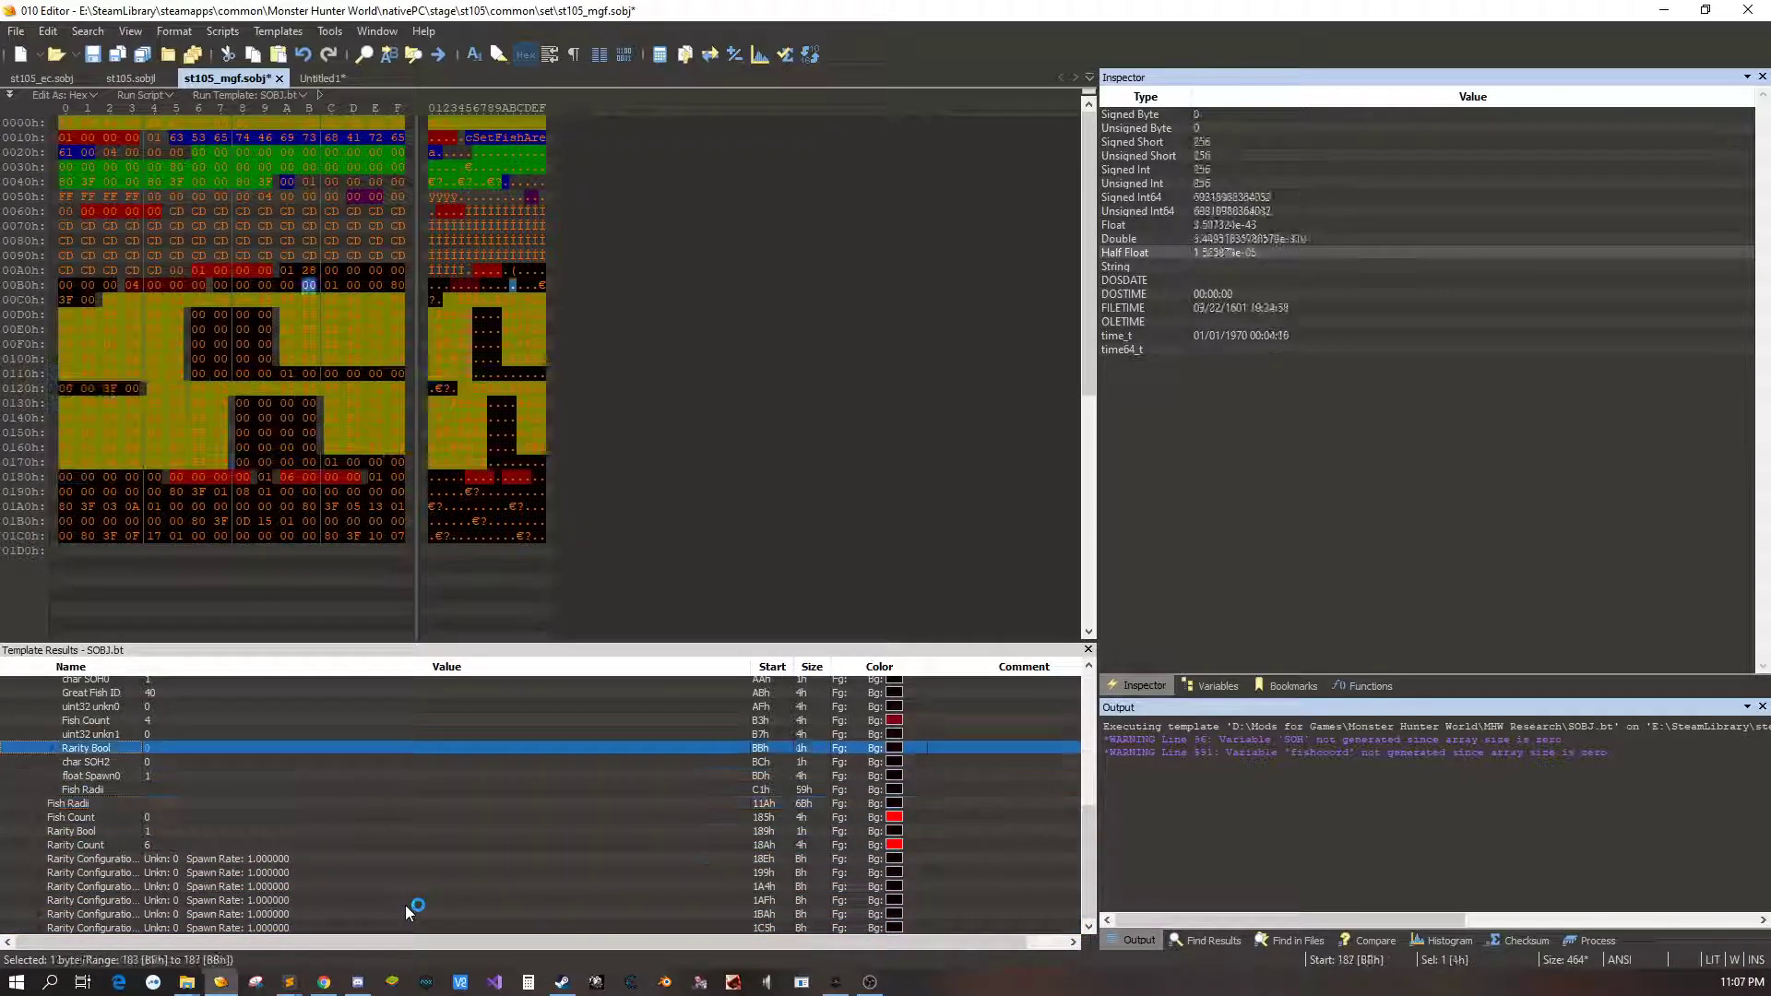
key(Down)
key(Down)
key(Down)
key(Down)
key(Down)
key(Down)
key(Down)
key(Down)
key(Down)
key(Down)
key(Down)
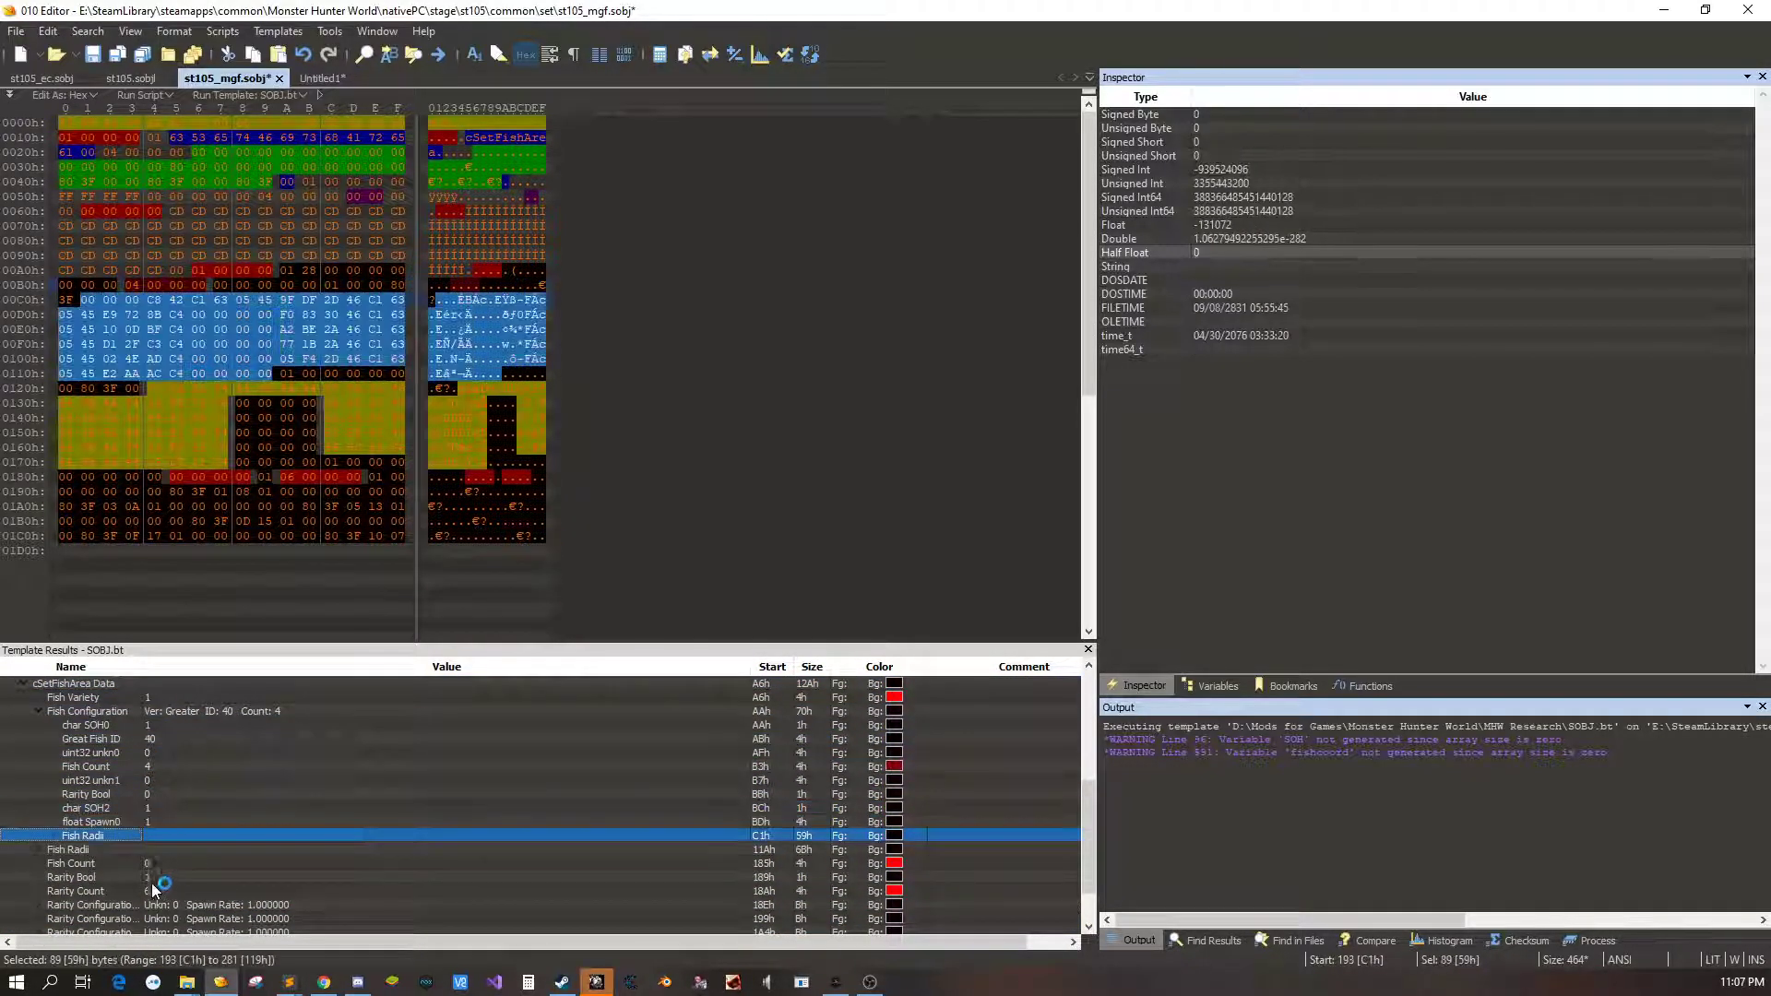
key(Right)
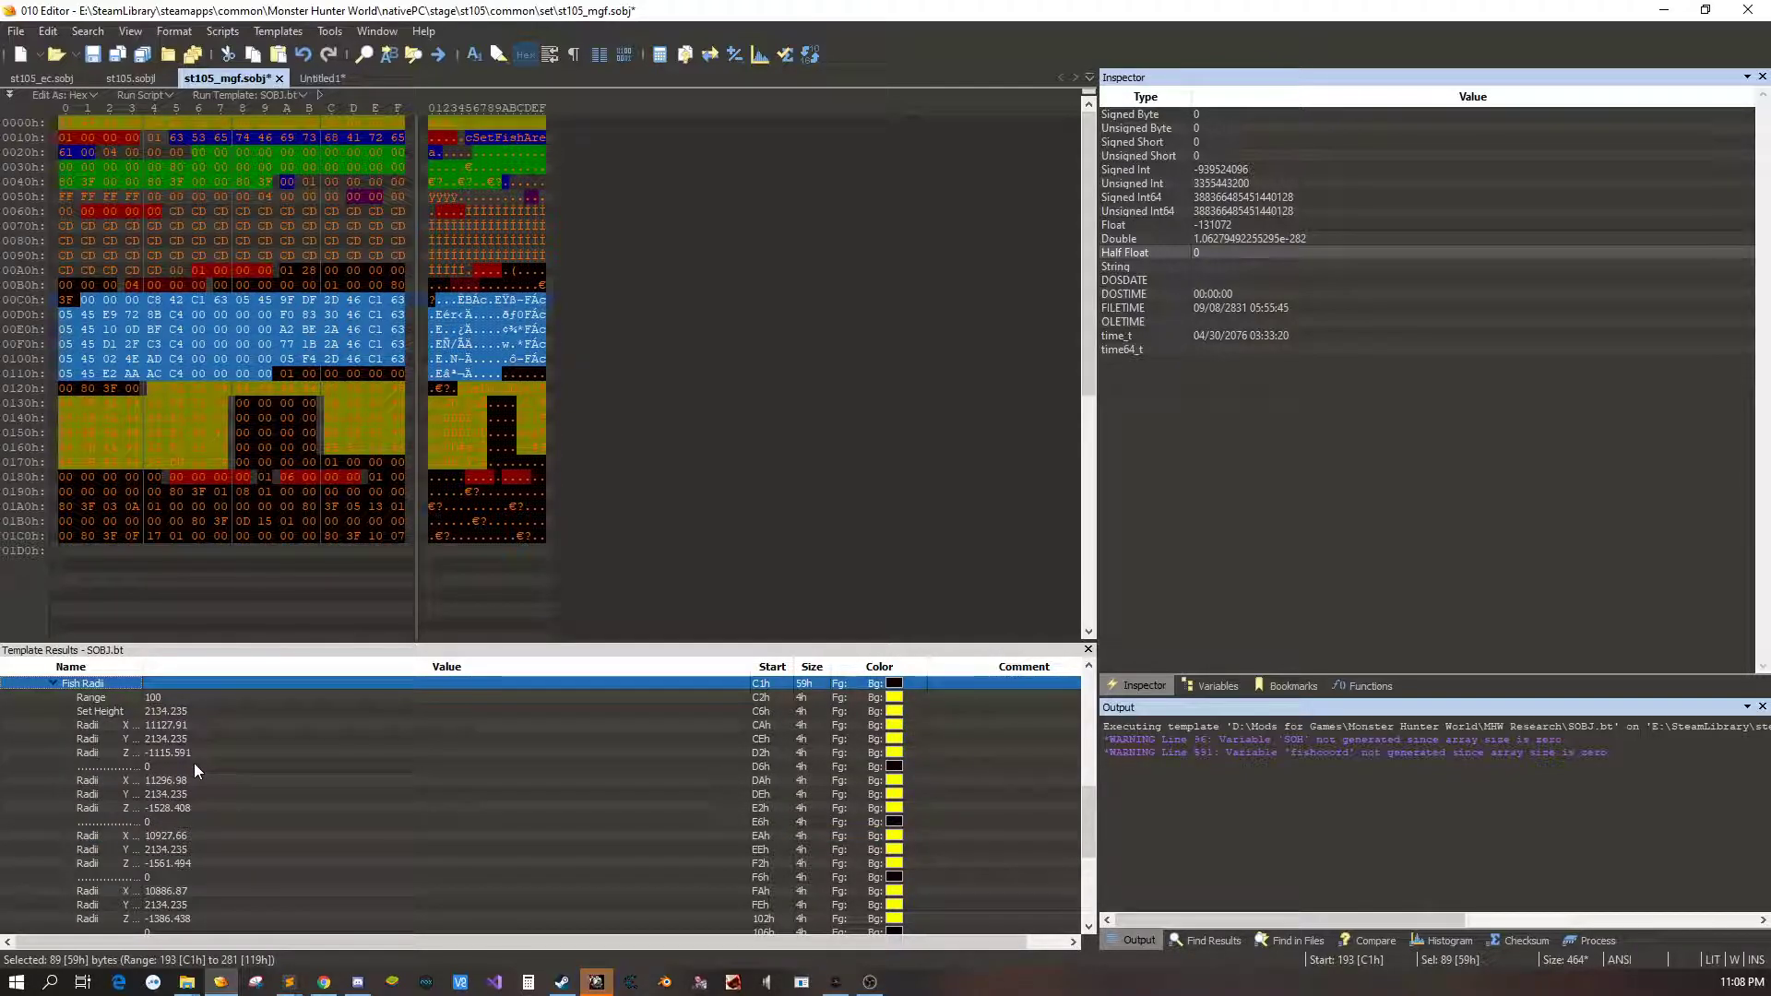
key(Up)
key(Up)
key(Up)
key(Up)
key(Up)
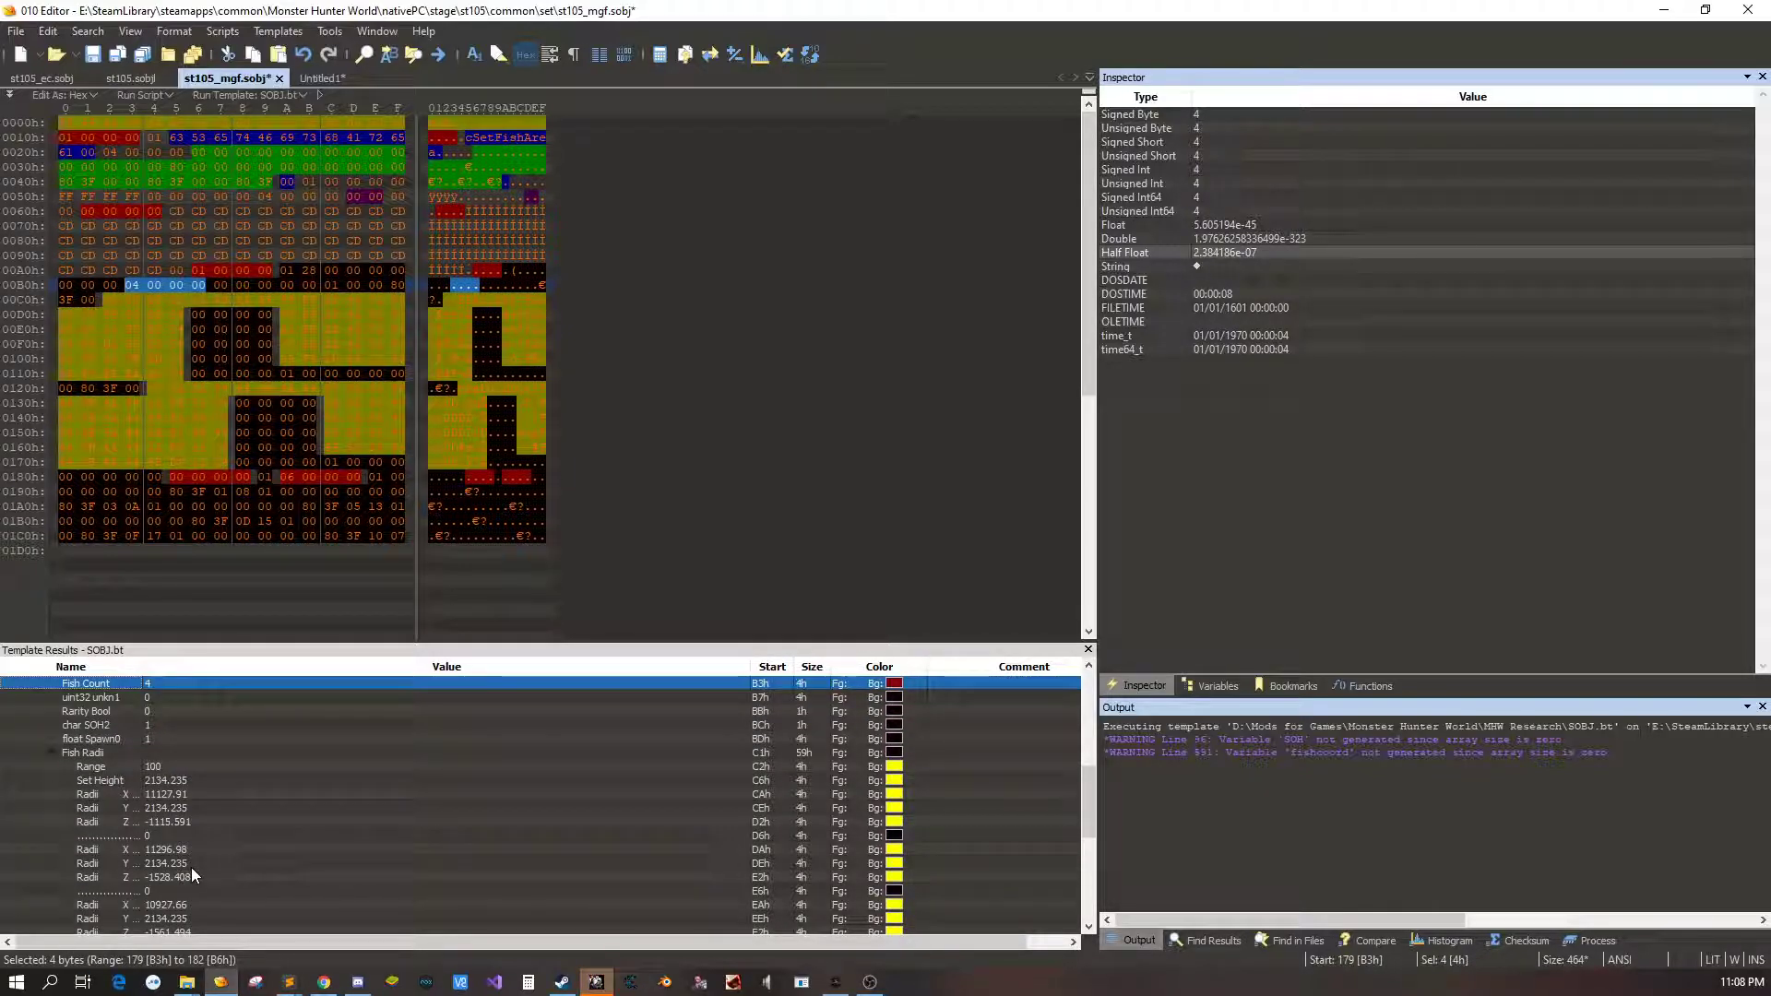
click(42, 752)
click(50, 753)
Examine the area-level Fish Count and Rarity Bool, and expand the separate Fish Radii entry to view its range, height and coordinates
click(125, 820)
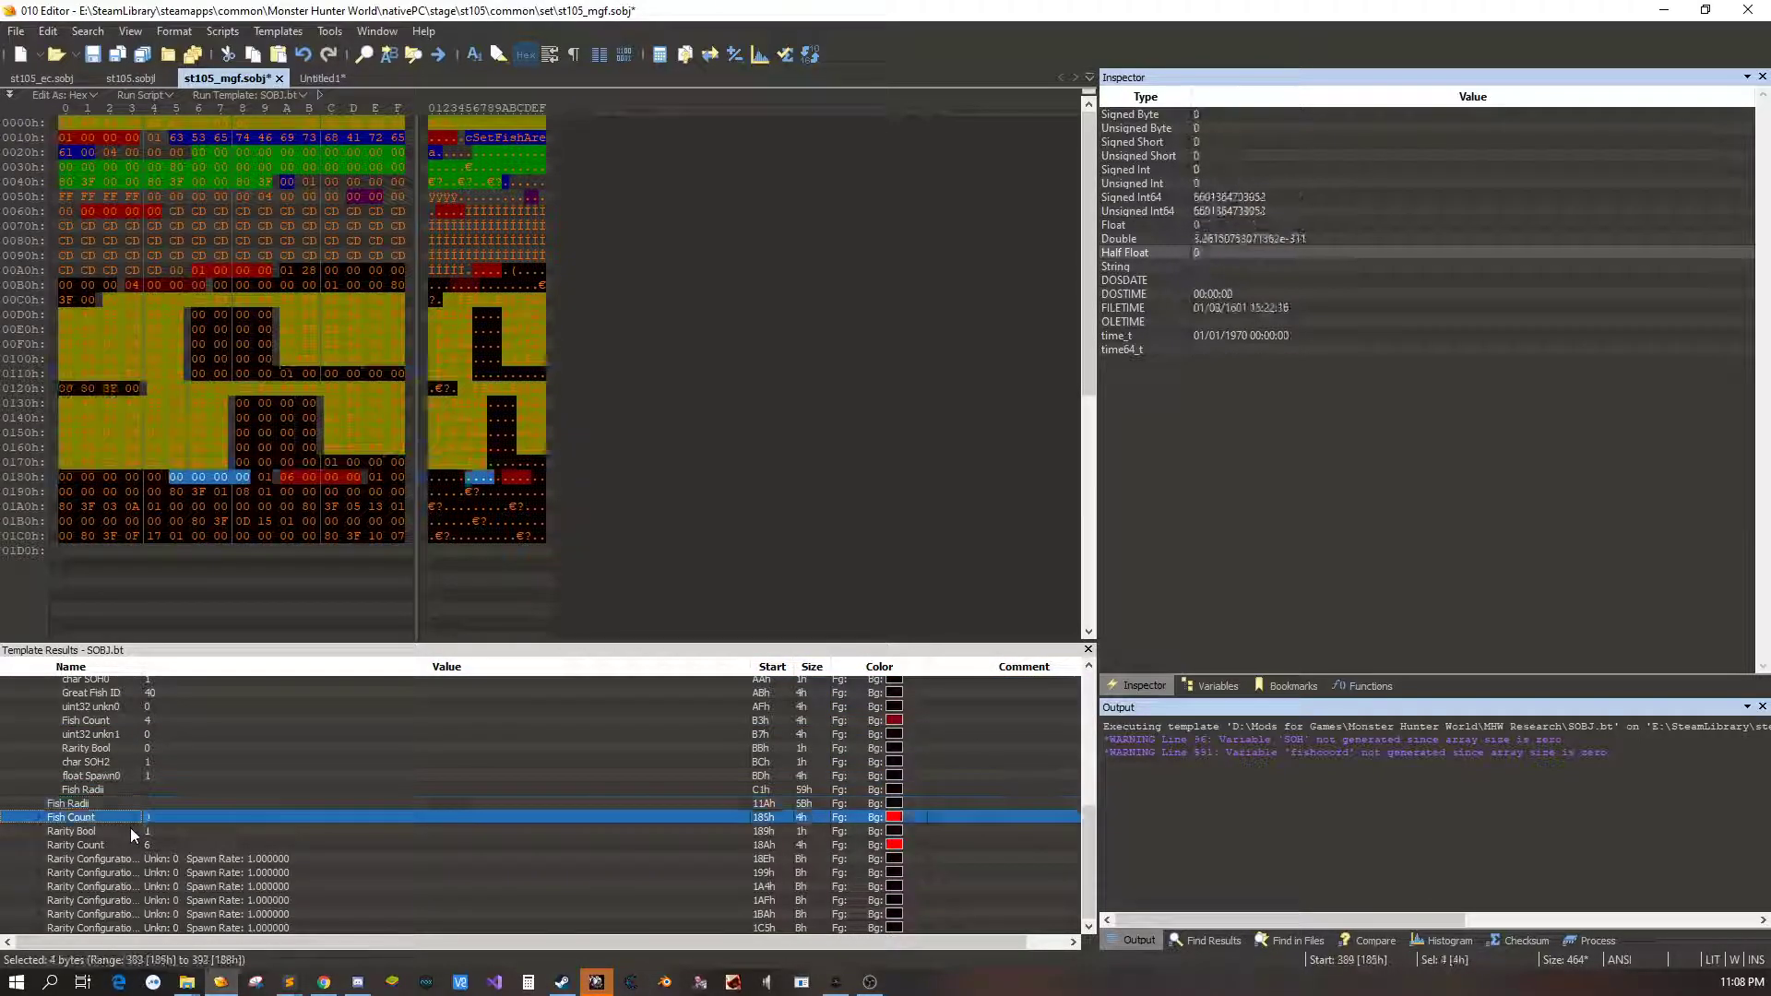
click(130, 828)
click(108, 818)
click(64, 802)
click(38, 800)
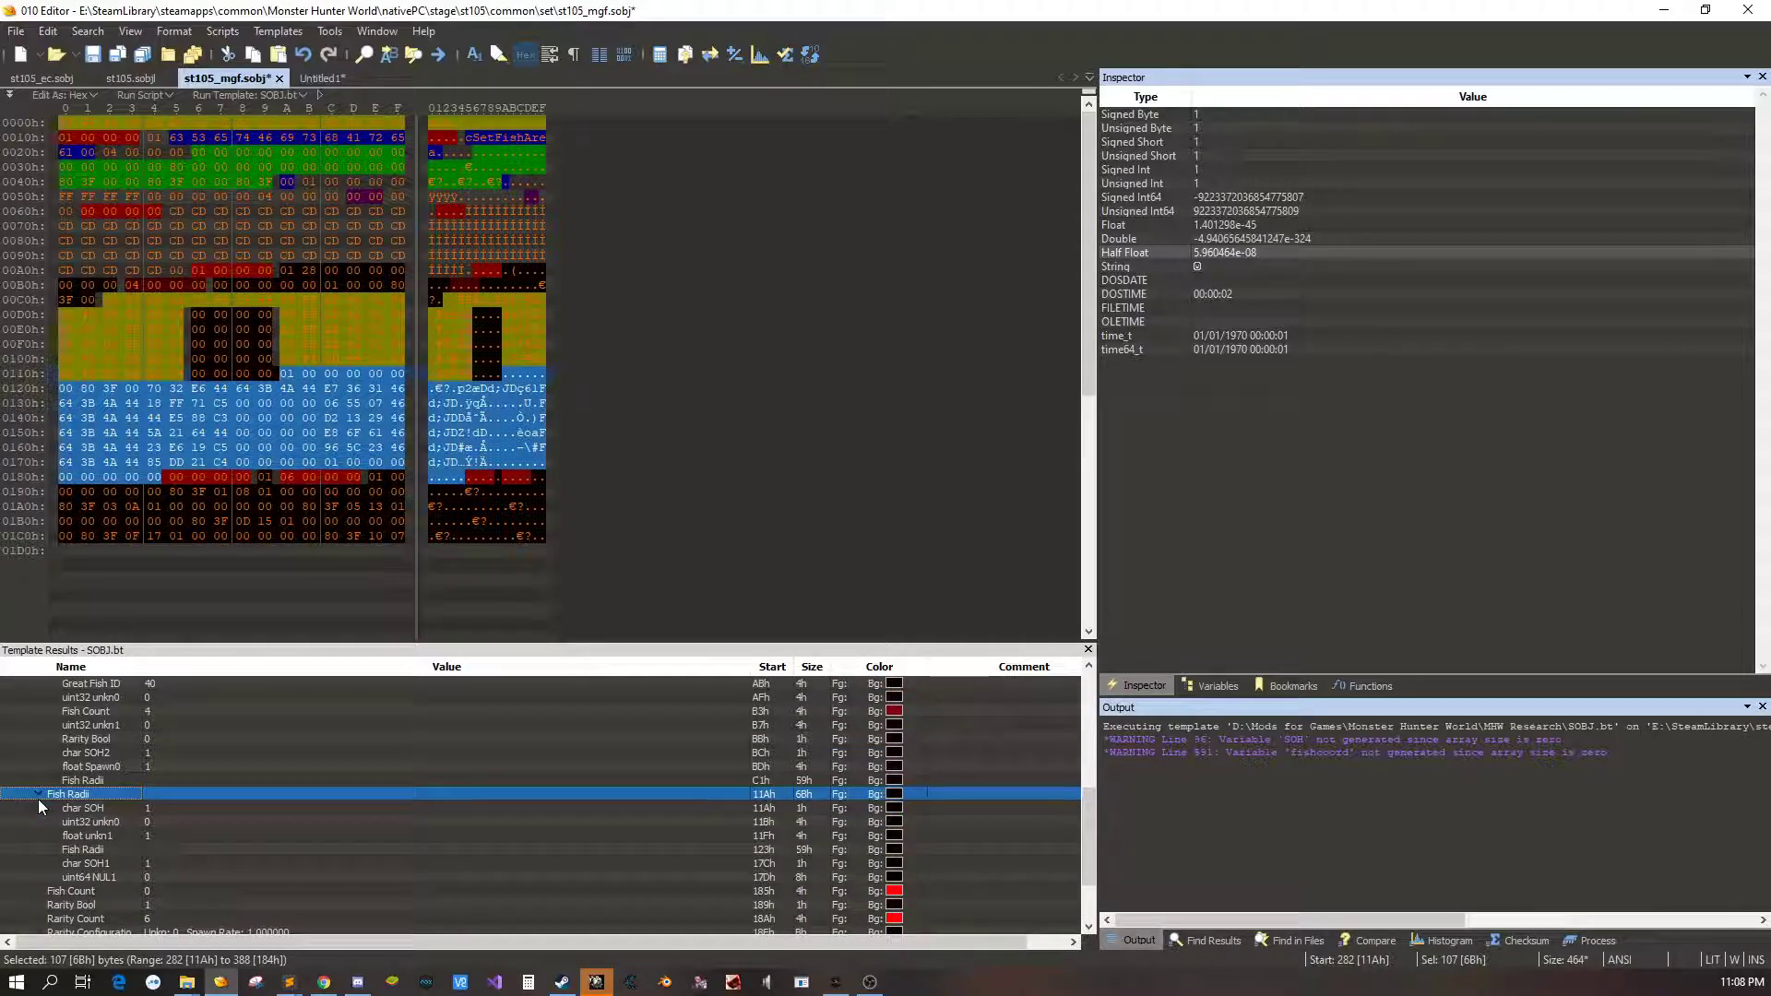
click(38, 799)
click(37, 808)
click(55, 855)
key(Up)
key(Up)
key(Up)
key(Up)
key(Up)
key(Up)
key(Up)
key(Up)
key(Up)
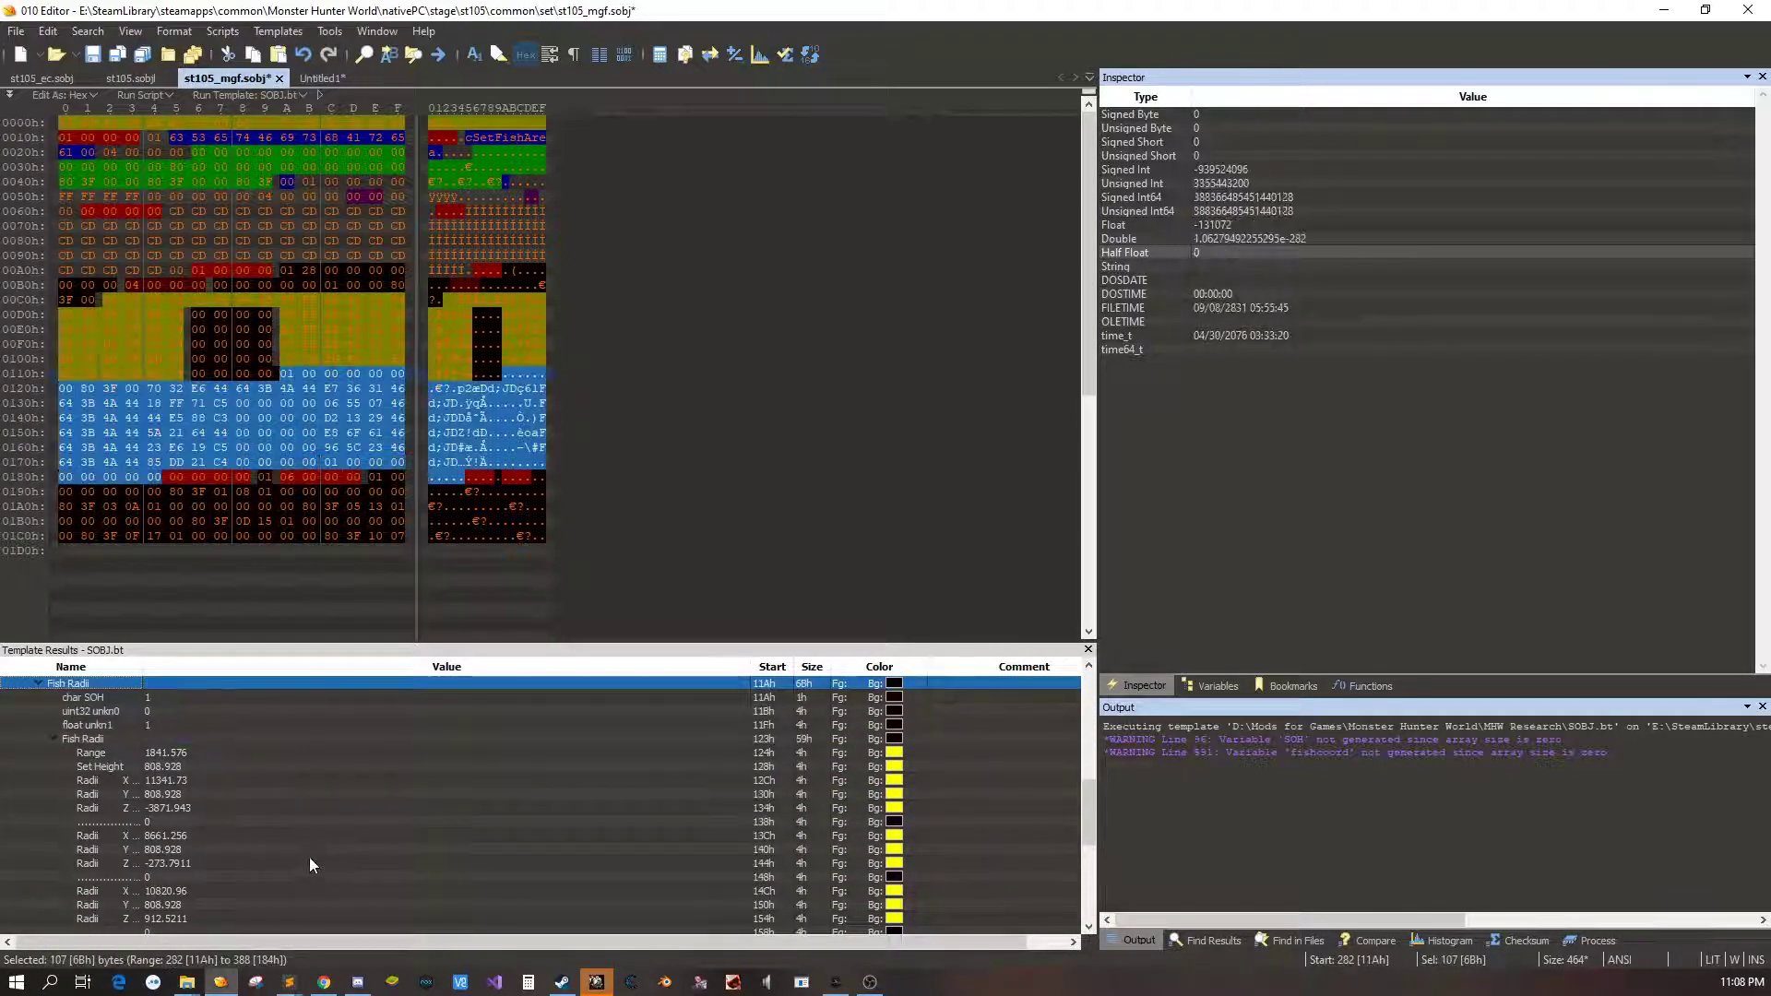
click(40, 753)
Set the Fish Count inside the Fish Configuration to 1 and save st105_mgf.sobj
key(Up)
key(Up)
key(Up)
key(Up)
key(Up)
key(Up)
key(Up)
key(Up)
key(Up)
key(Up)
key(Up)
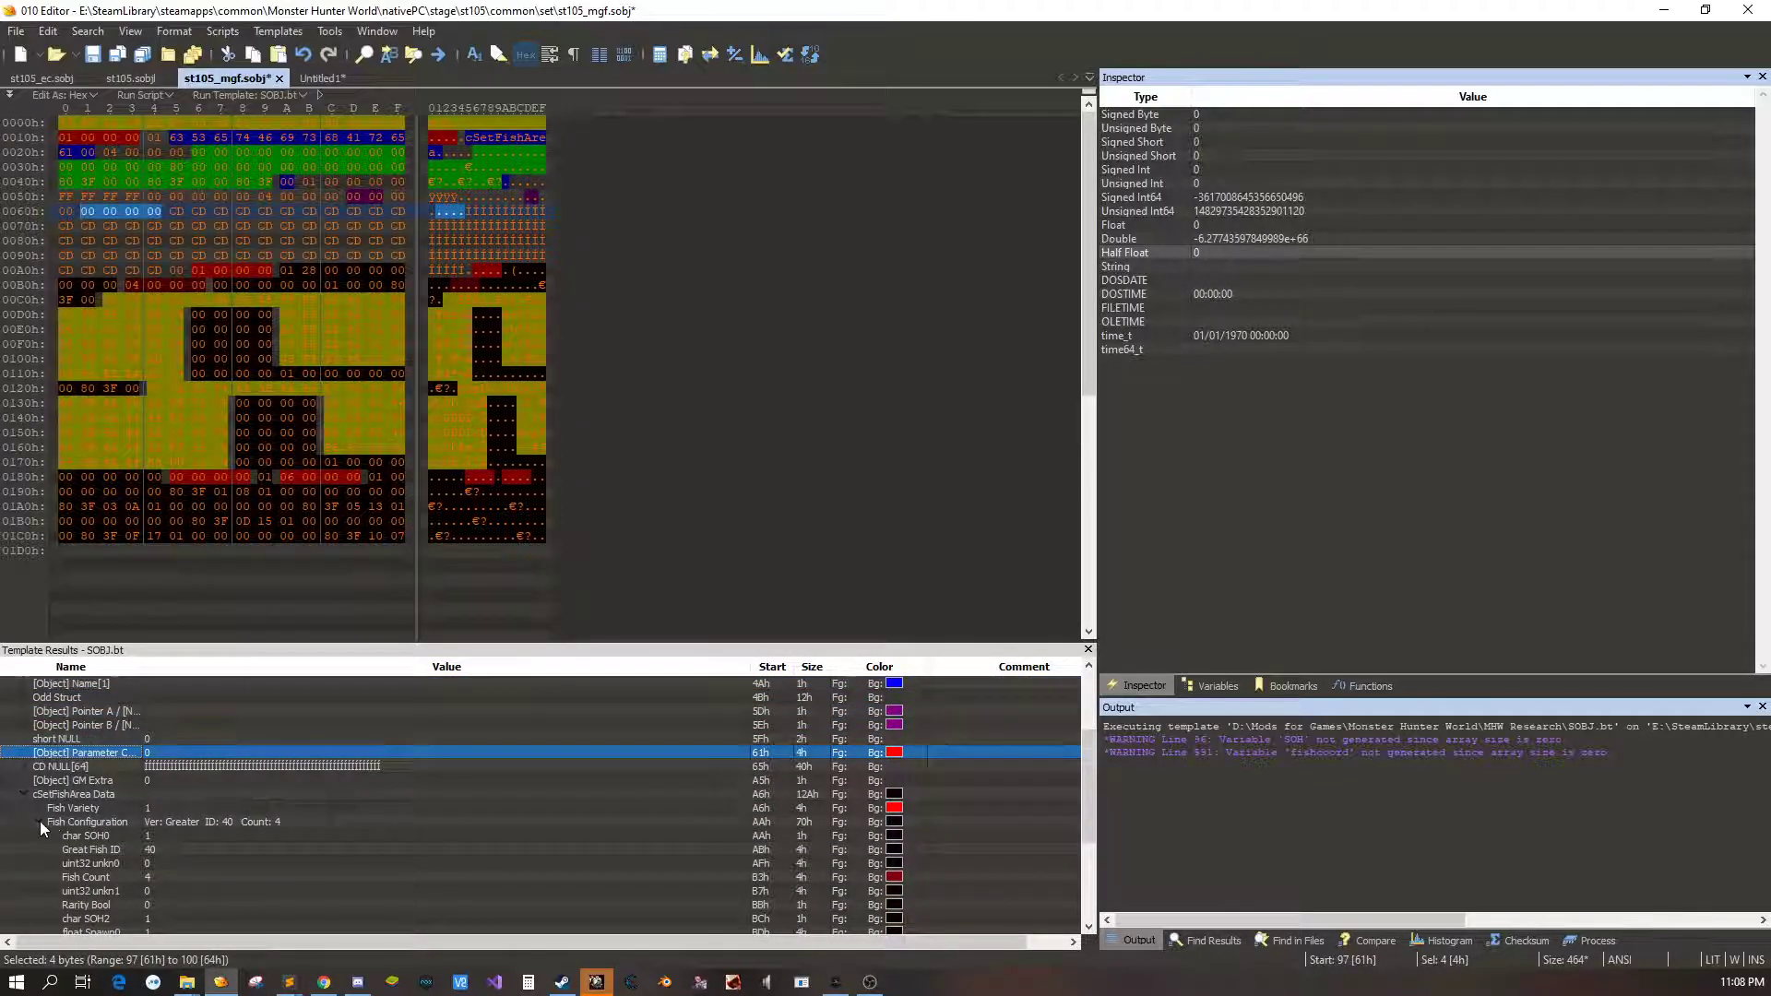
click(41, 821)
scroll(40, 821, down, 1)
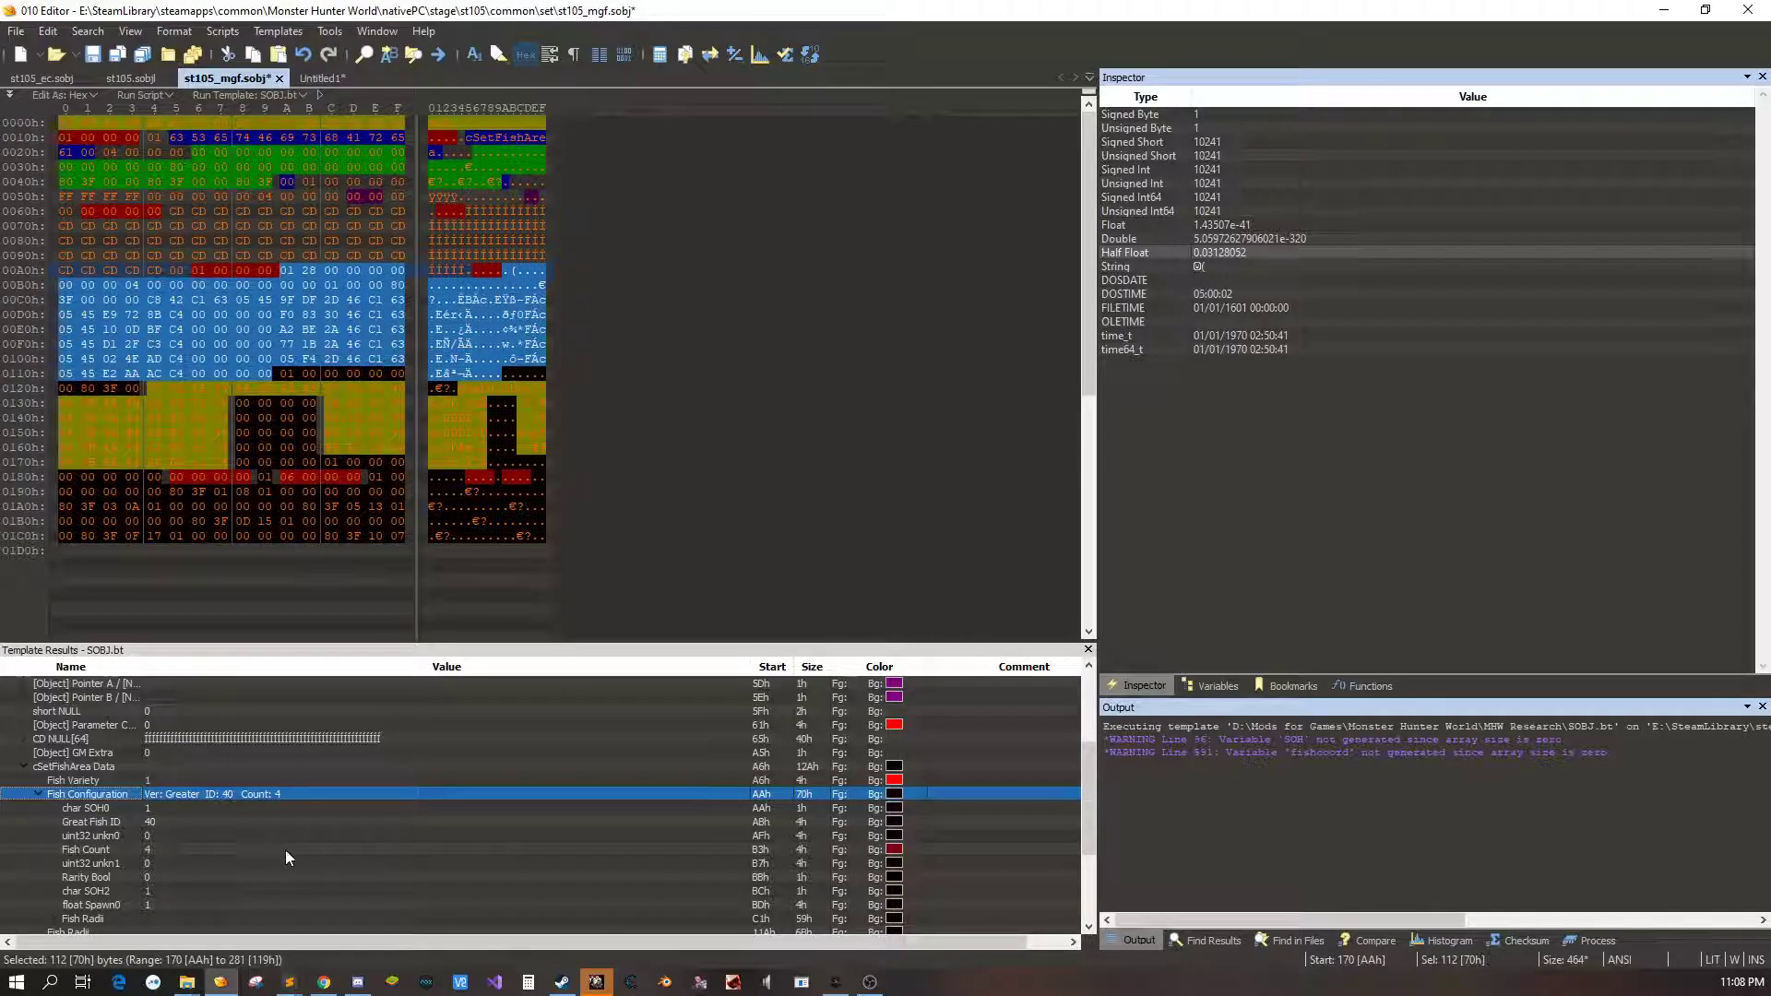
click(204, 835)
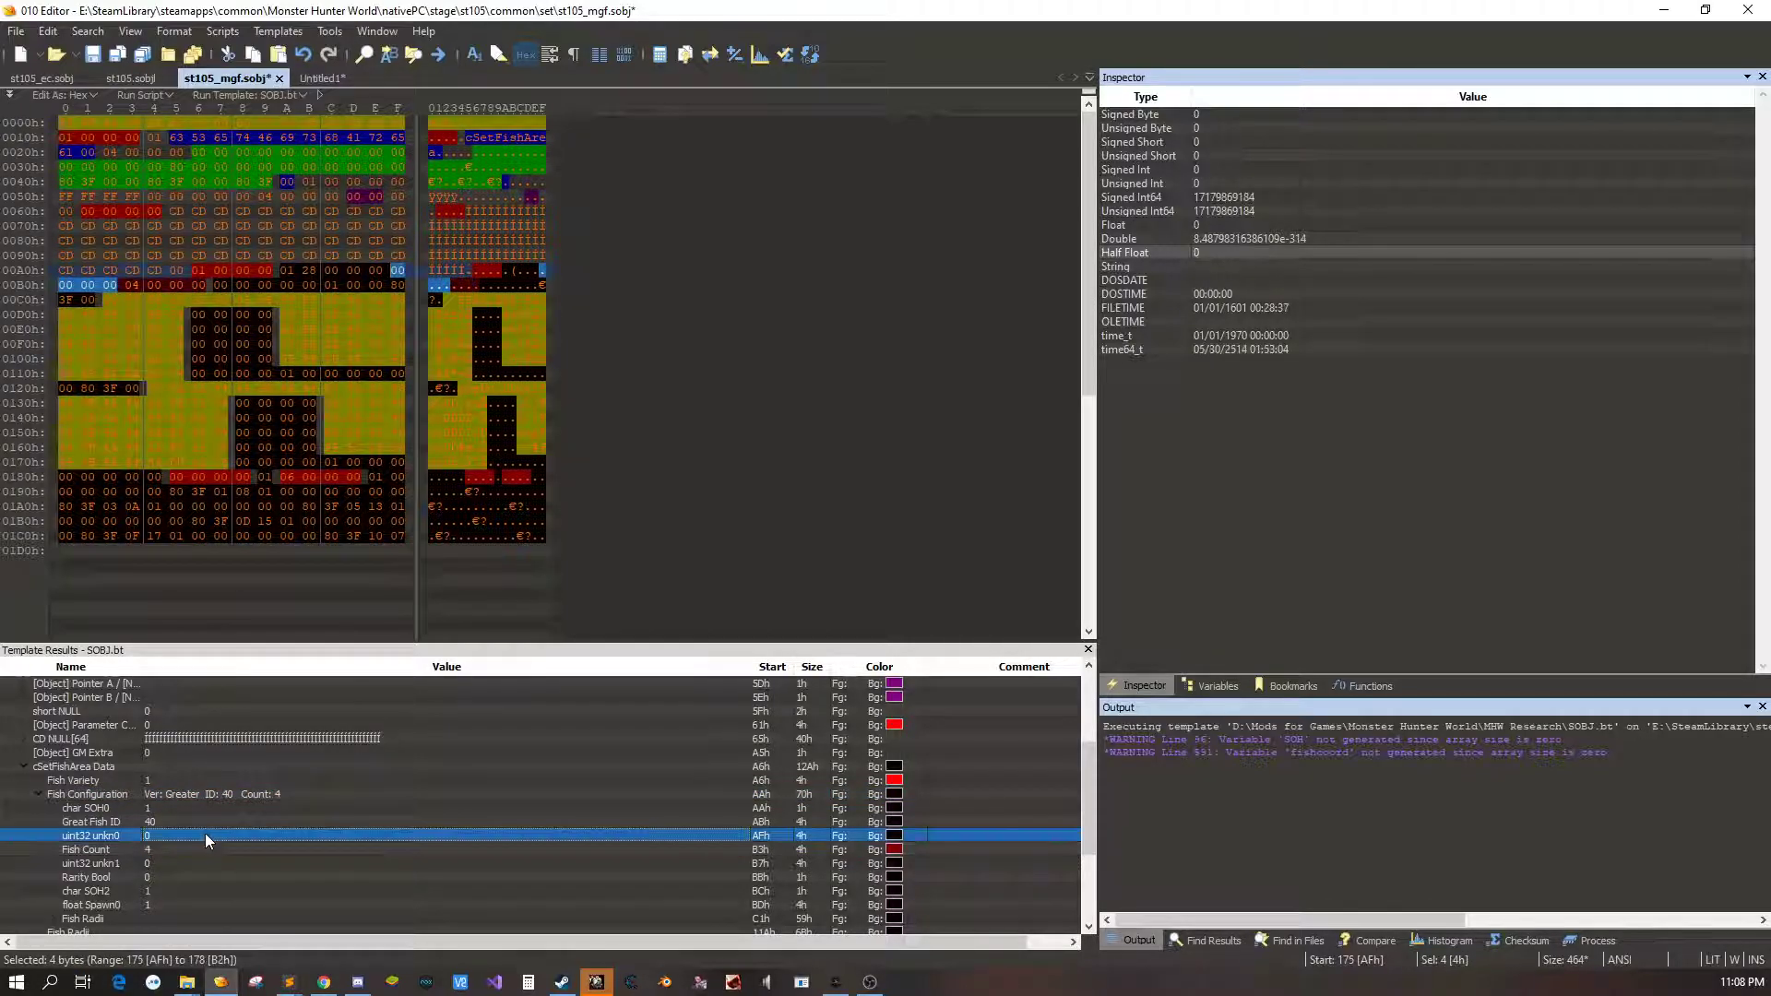
double_click(207, 849)
text(1)
click(216, 833)
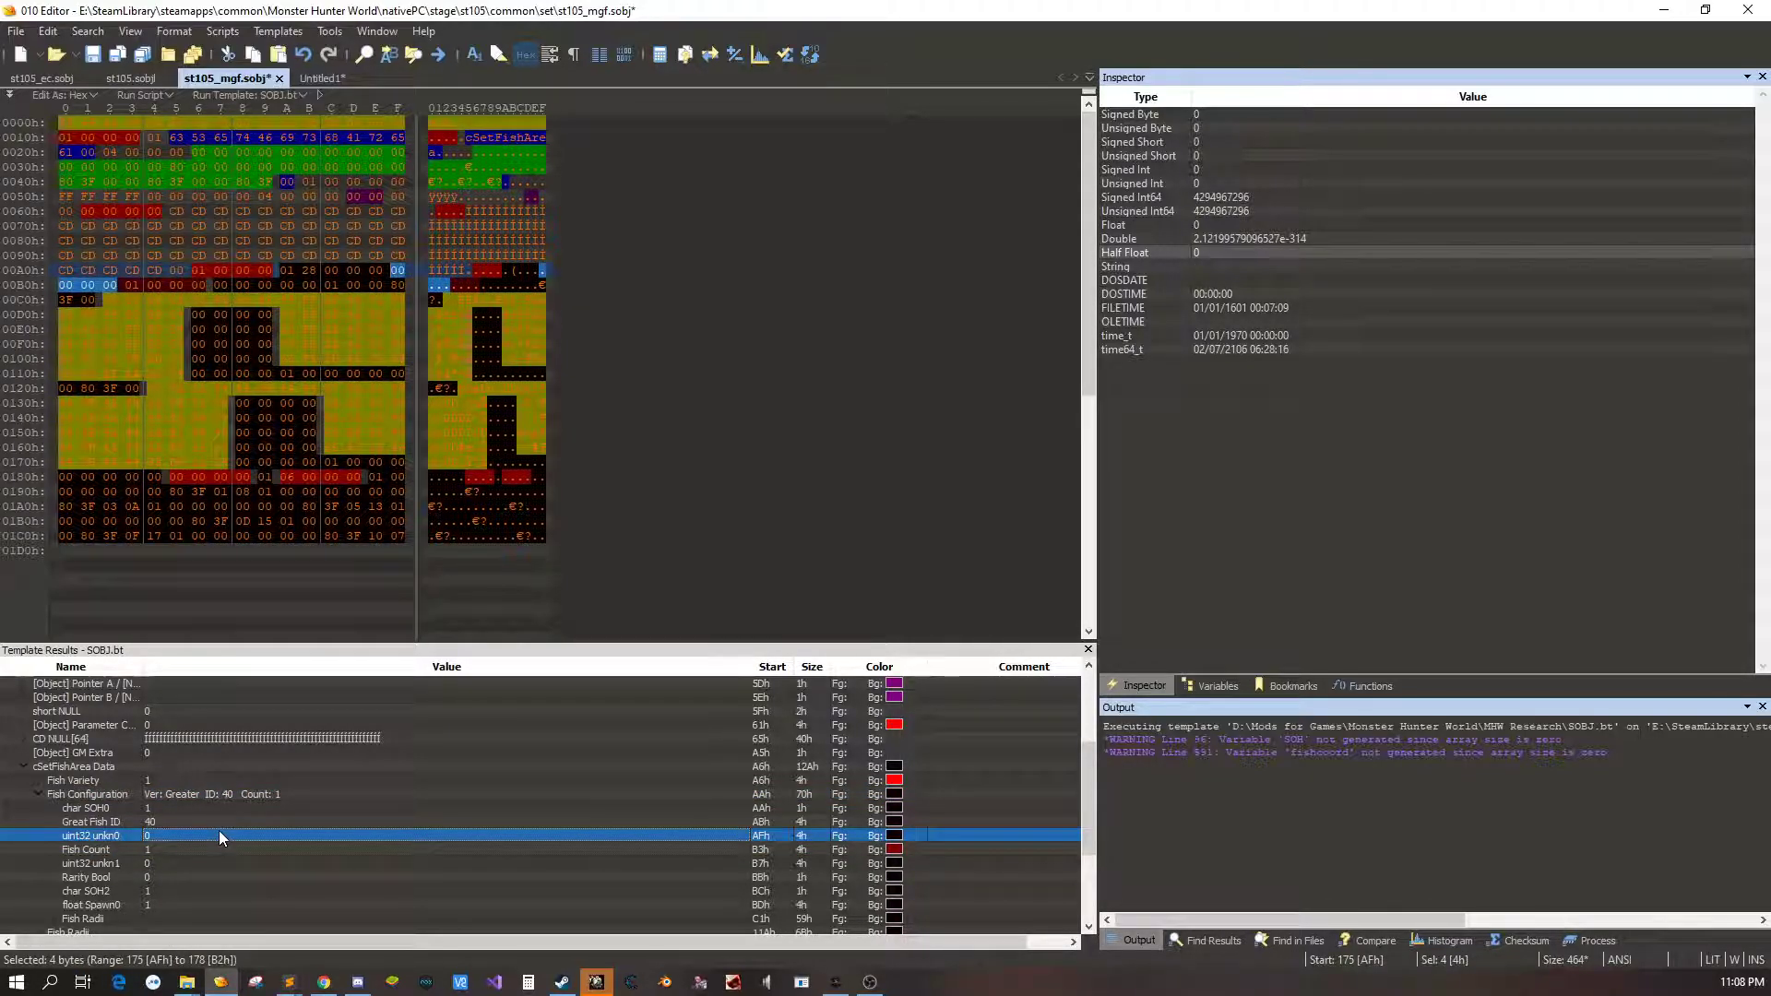
key(ctrl+s)
Collapse the Fish Configuration and review the entries of cSetFishArea Data, from Fish Variety to the Rarity Configurations
click(37, 795)
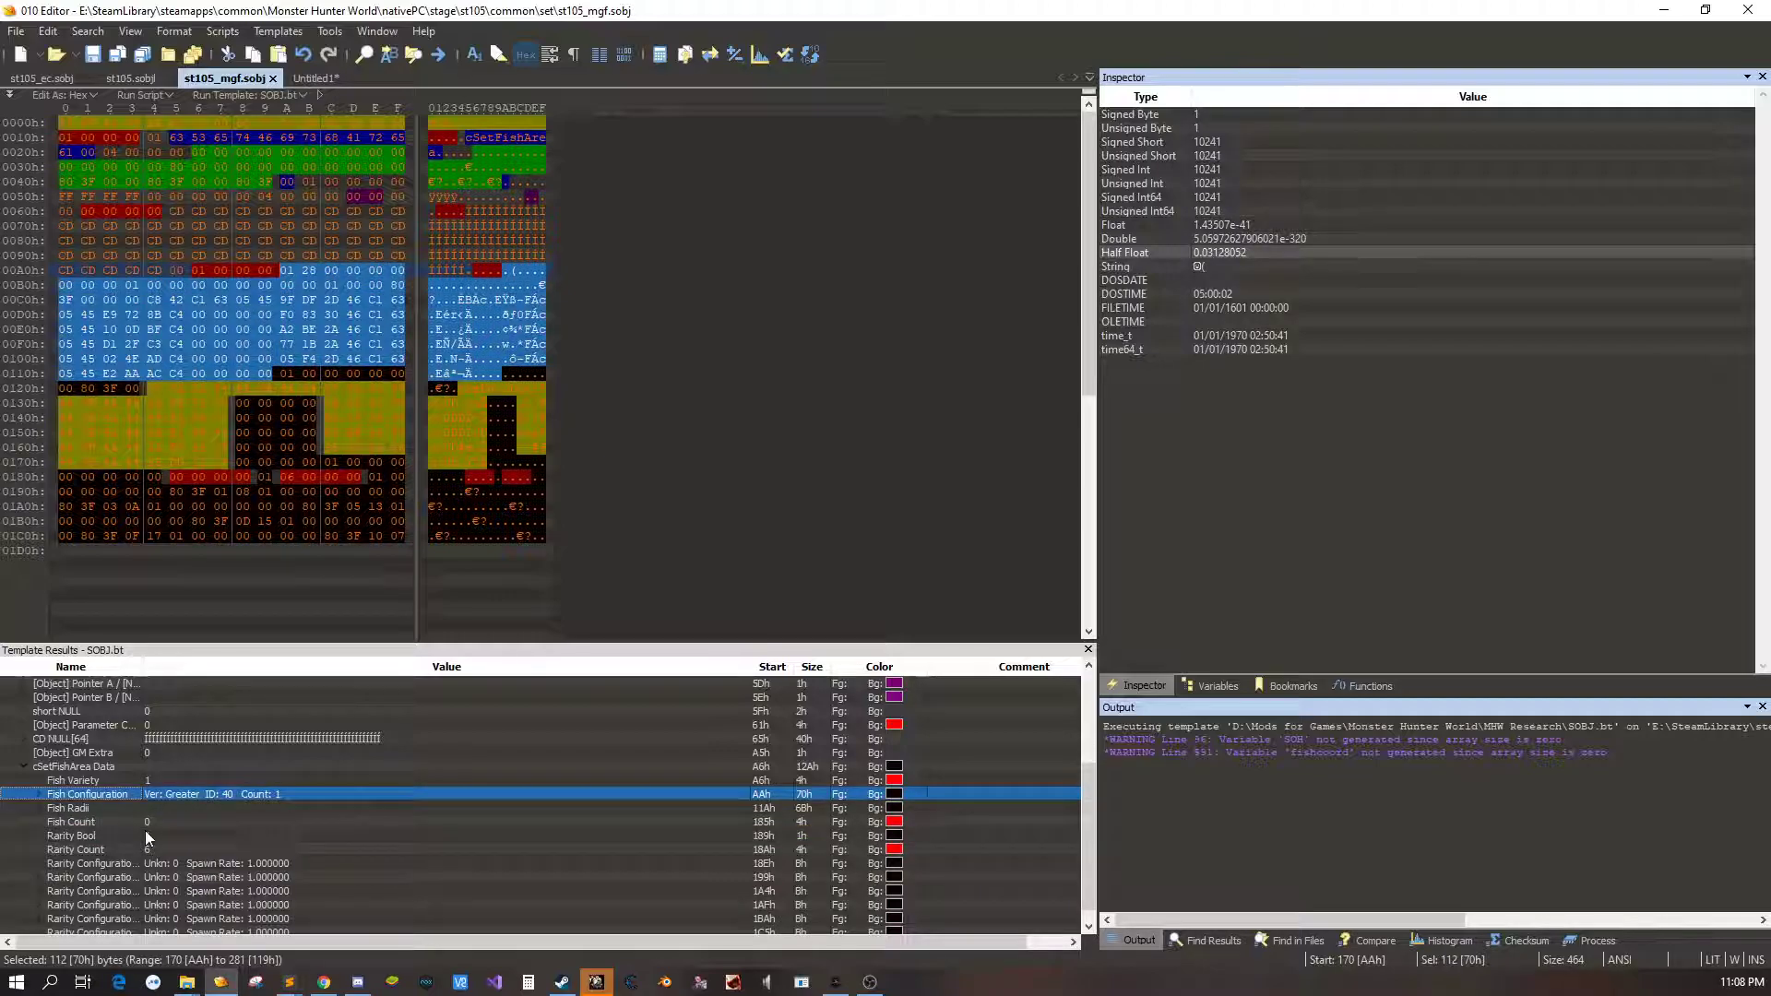
key(Down)
key(Down)
key(Down)
key(Down)
key(Down)
key(Down)
key(Down)
key(Up)
key(Up)
key(Up)
key(Up)
key(Up)
key(Up)
key(Up)
key(Up)
key(Up)
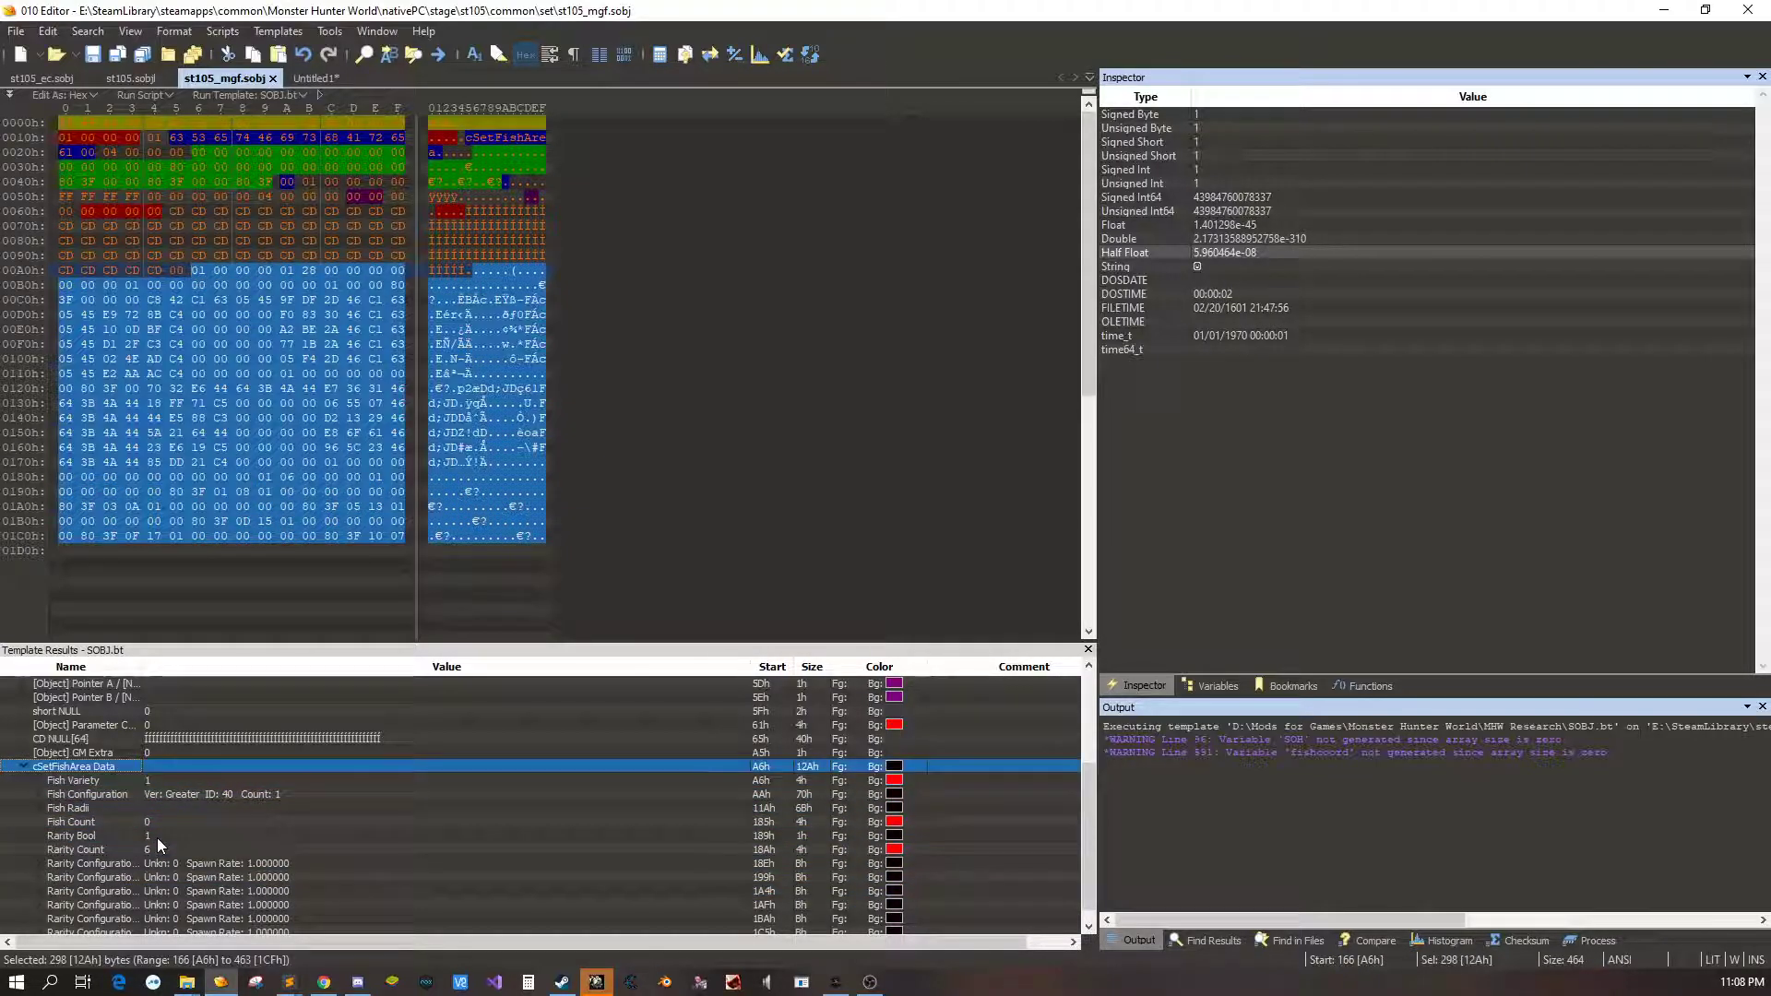
Examine the template results of st105_mgf.sobj from cSetFishArea Data back up through the object fields to the Header
key(Up)
key(Up)
key(Up)
key(Up)
key(Up)
key(Up)
key(Up)
key(Up)
key(Up)
key(Up)
key(Up)
key(Up)
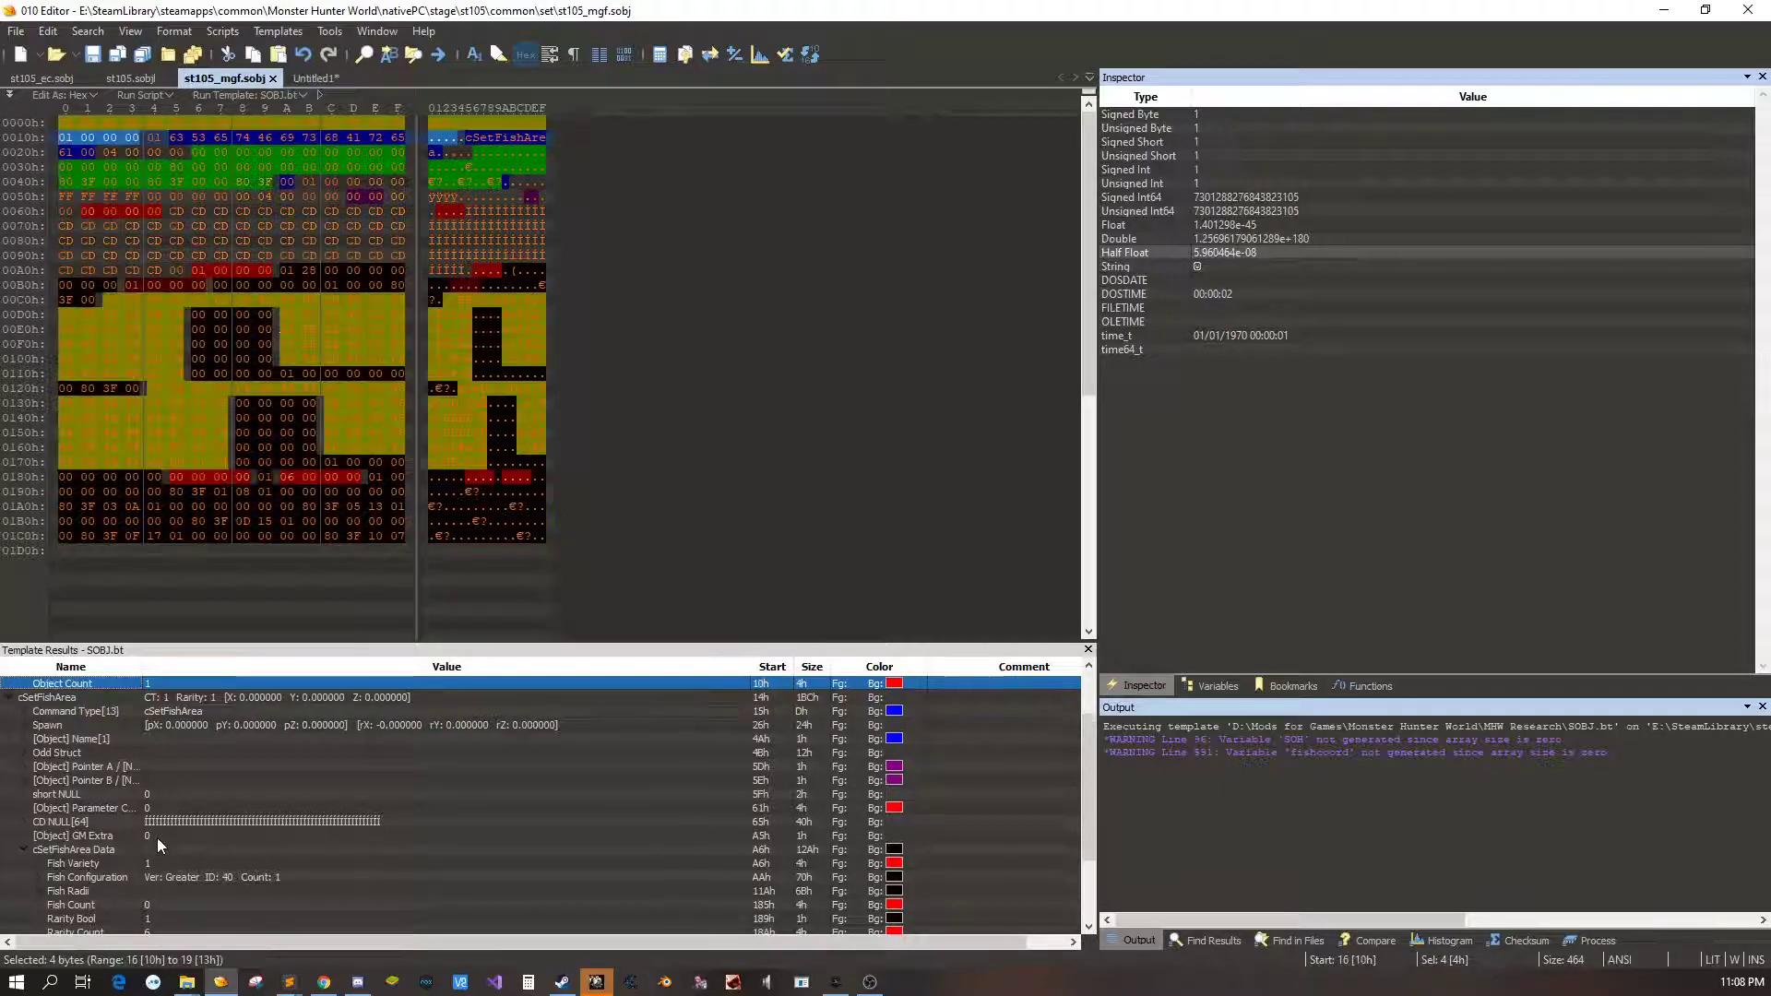
key(Up)
key(Up)
key(Up)
key(Up)
key(Up)
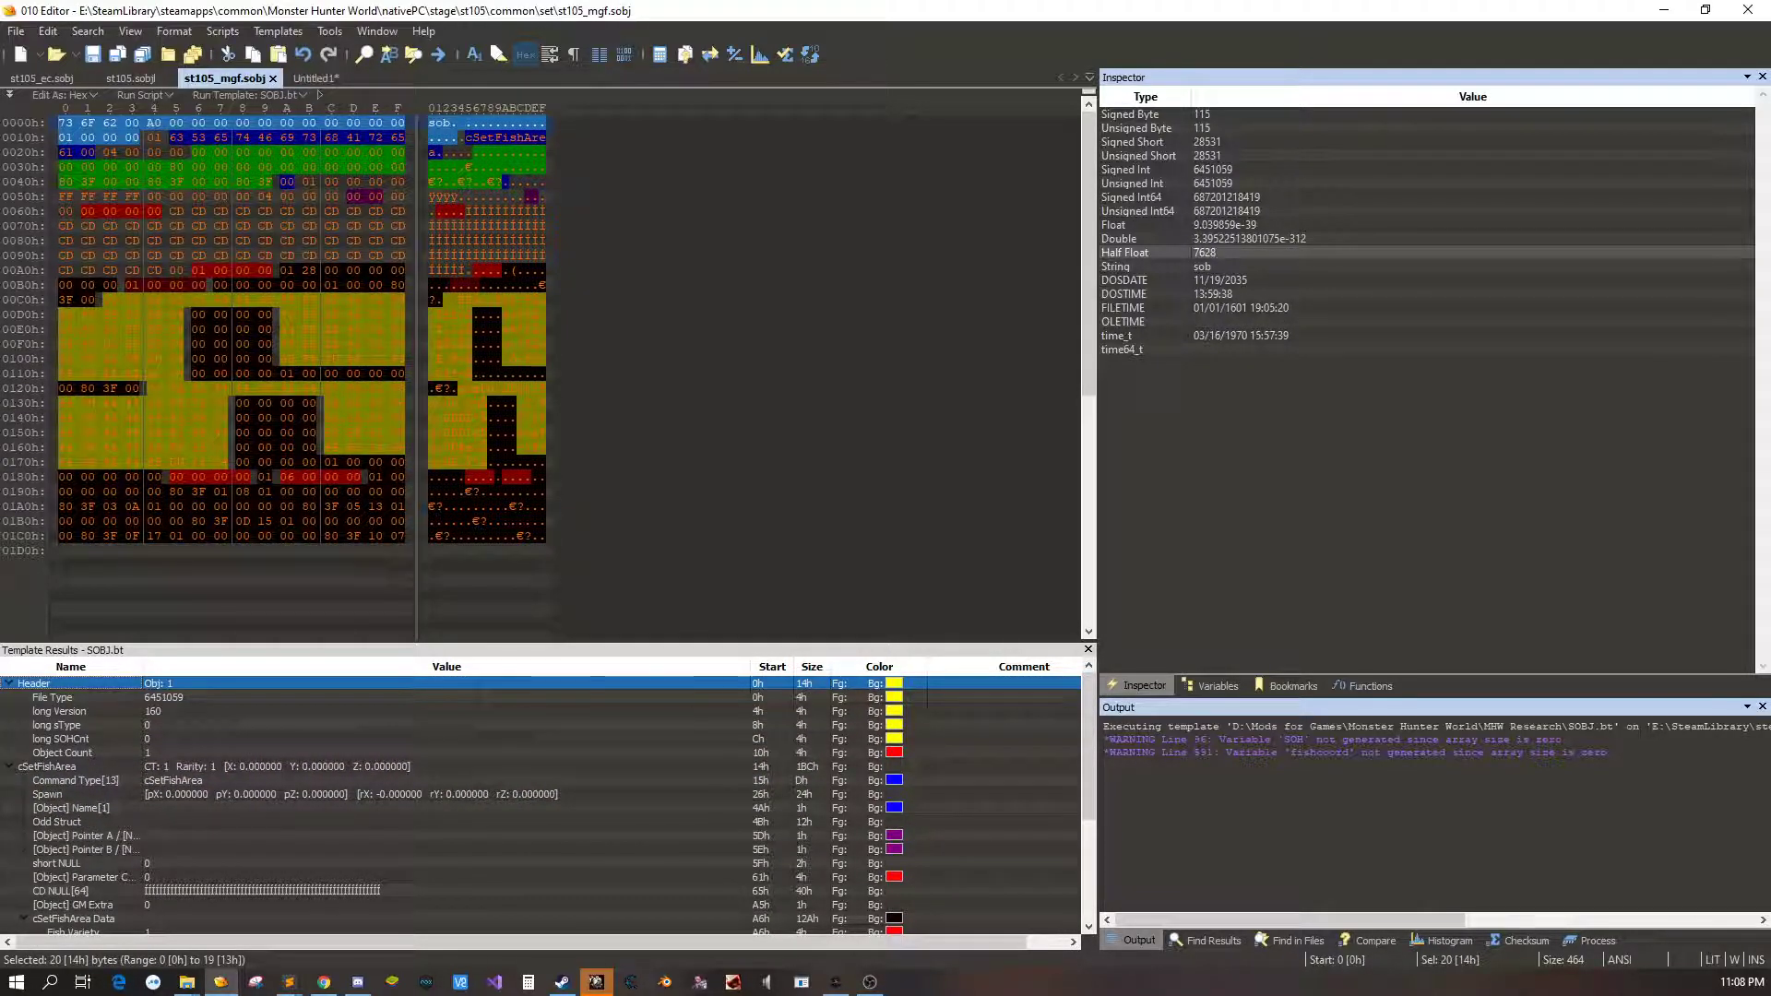
Switch to Monster Hunter World, load the existing save data and create an online session with the preset criteria
key(alt+Tab)
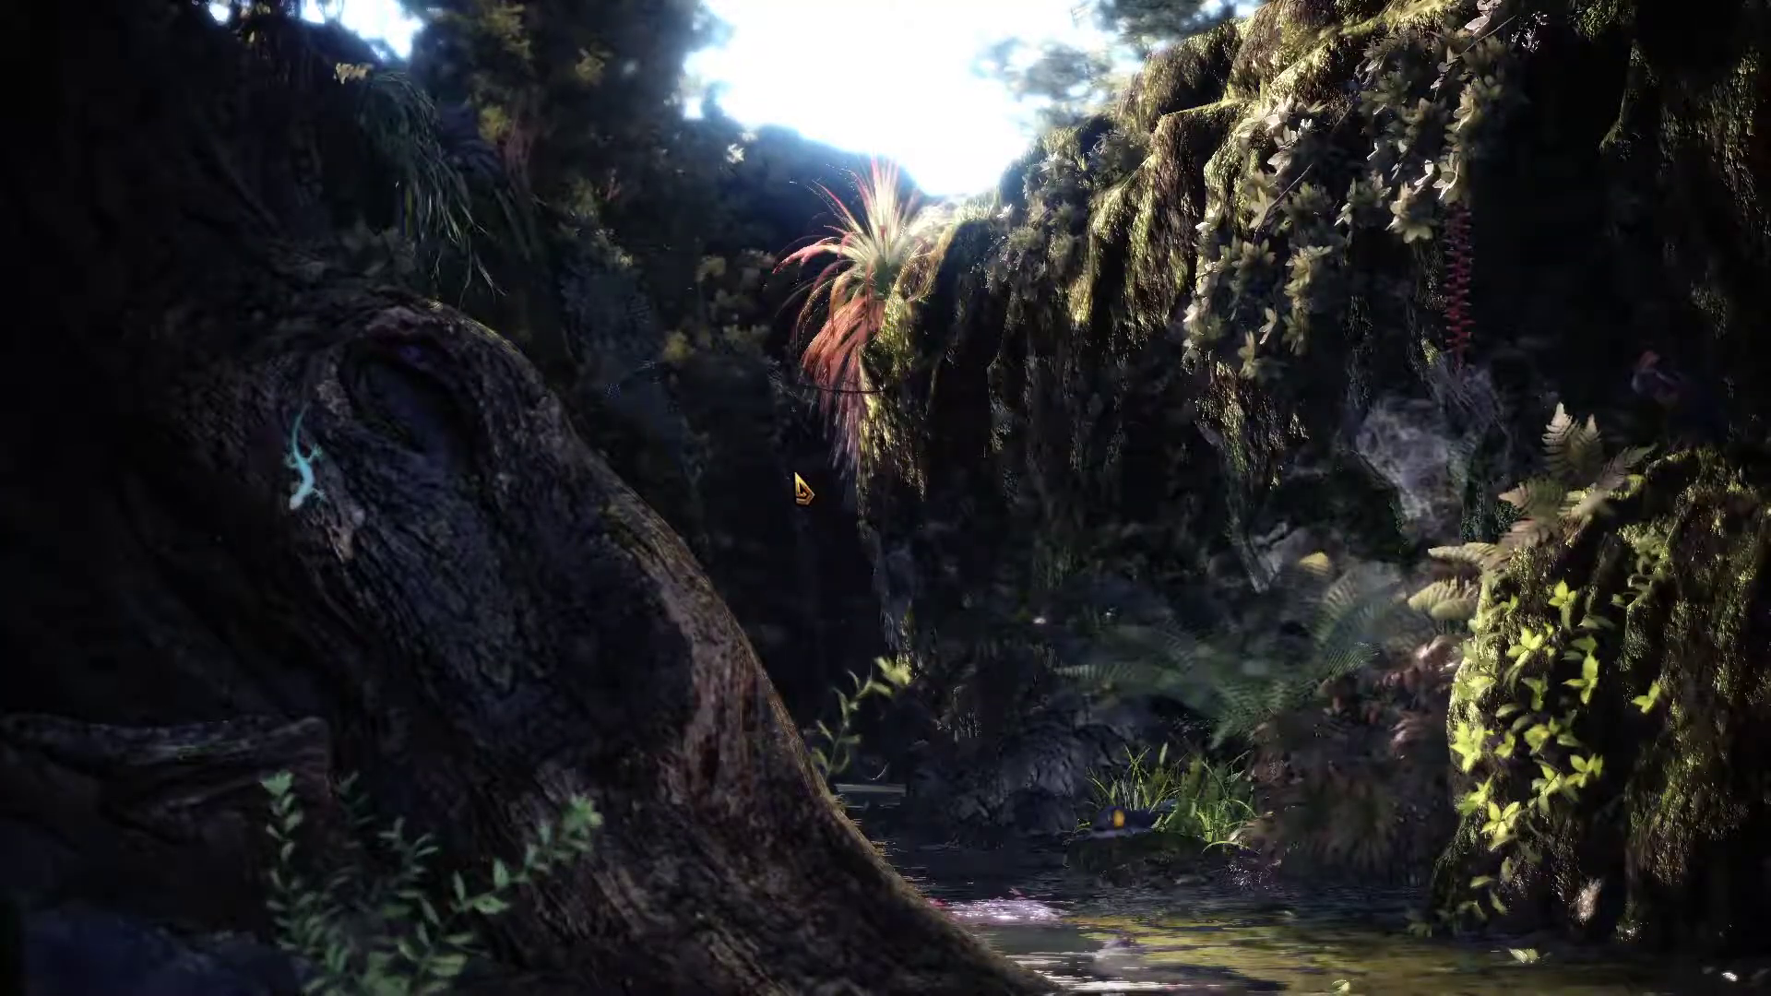
key(Return)
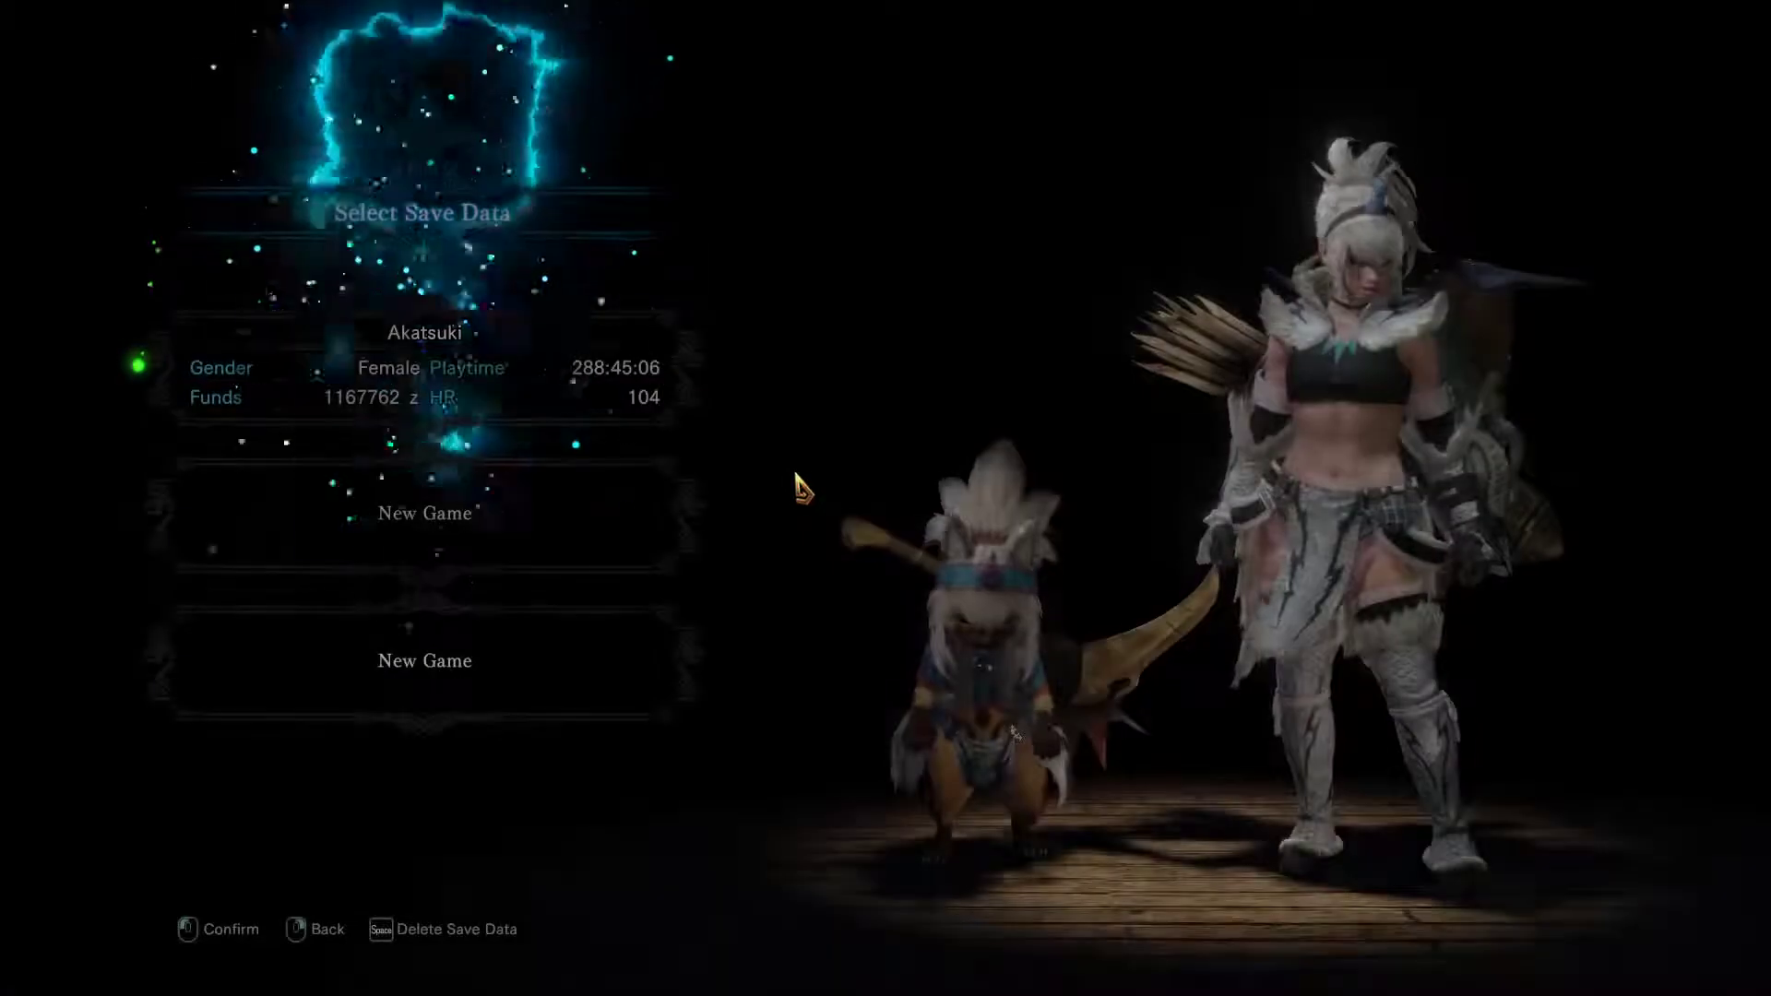
click(613, 403)
click(612, 387)
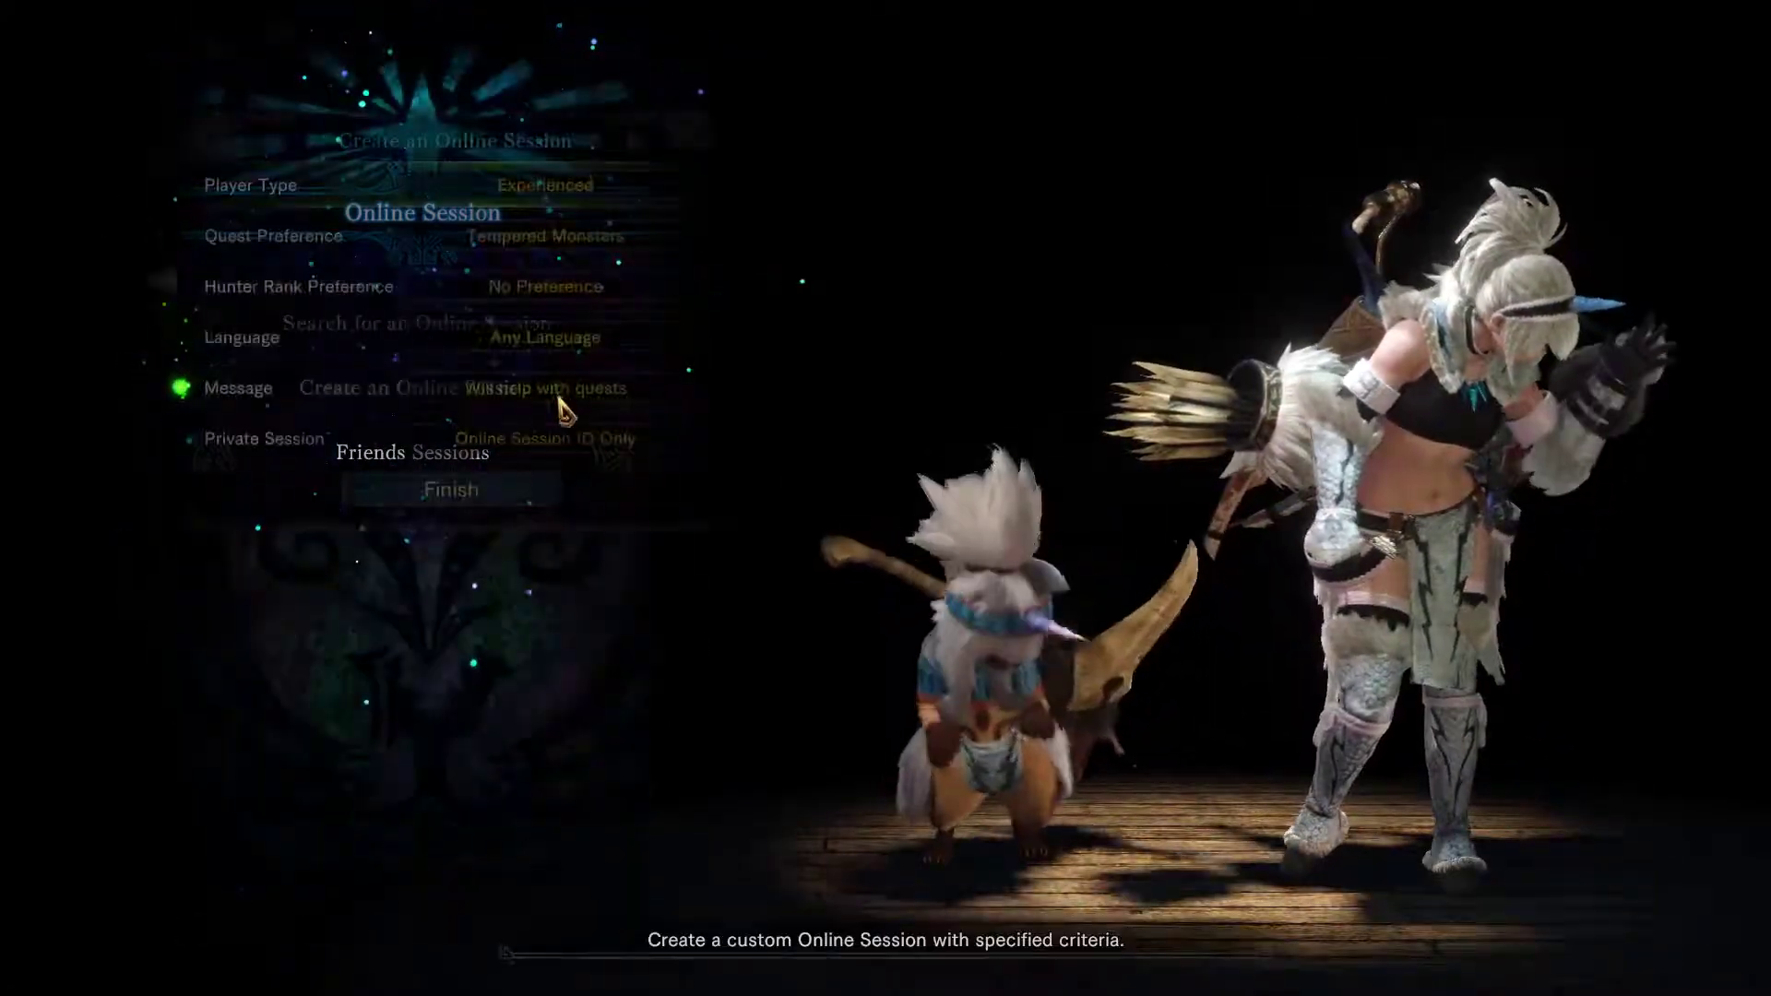
click(558, 488)
key(Return)
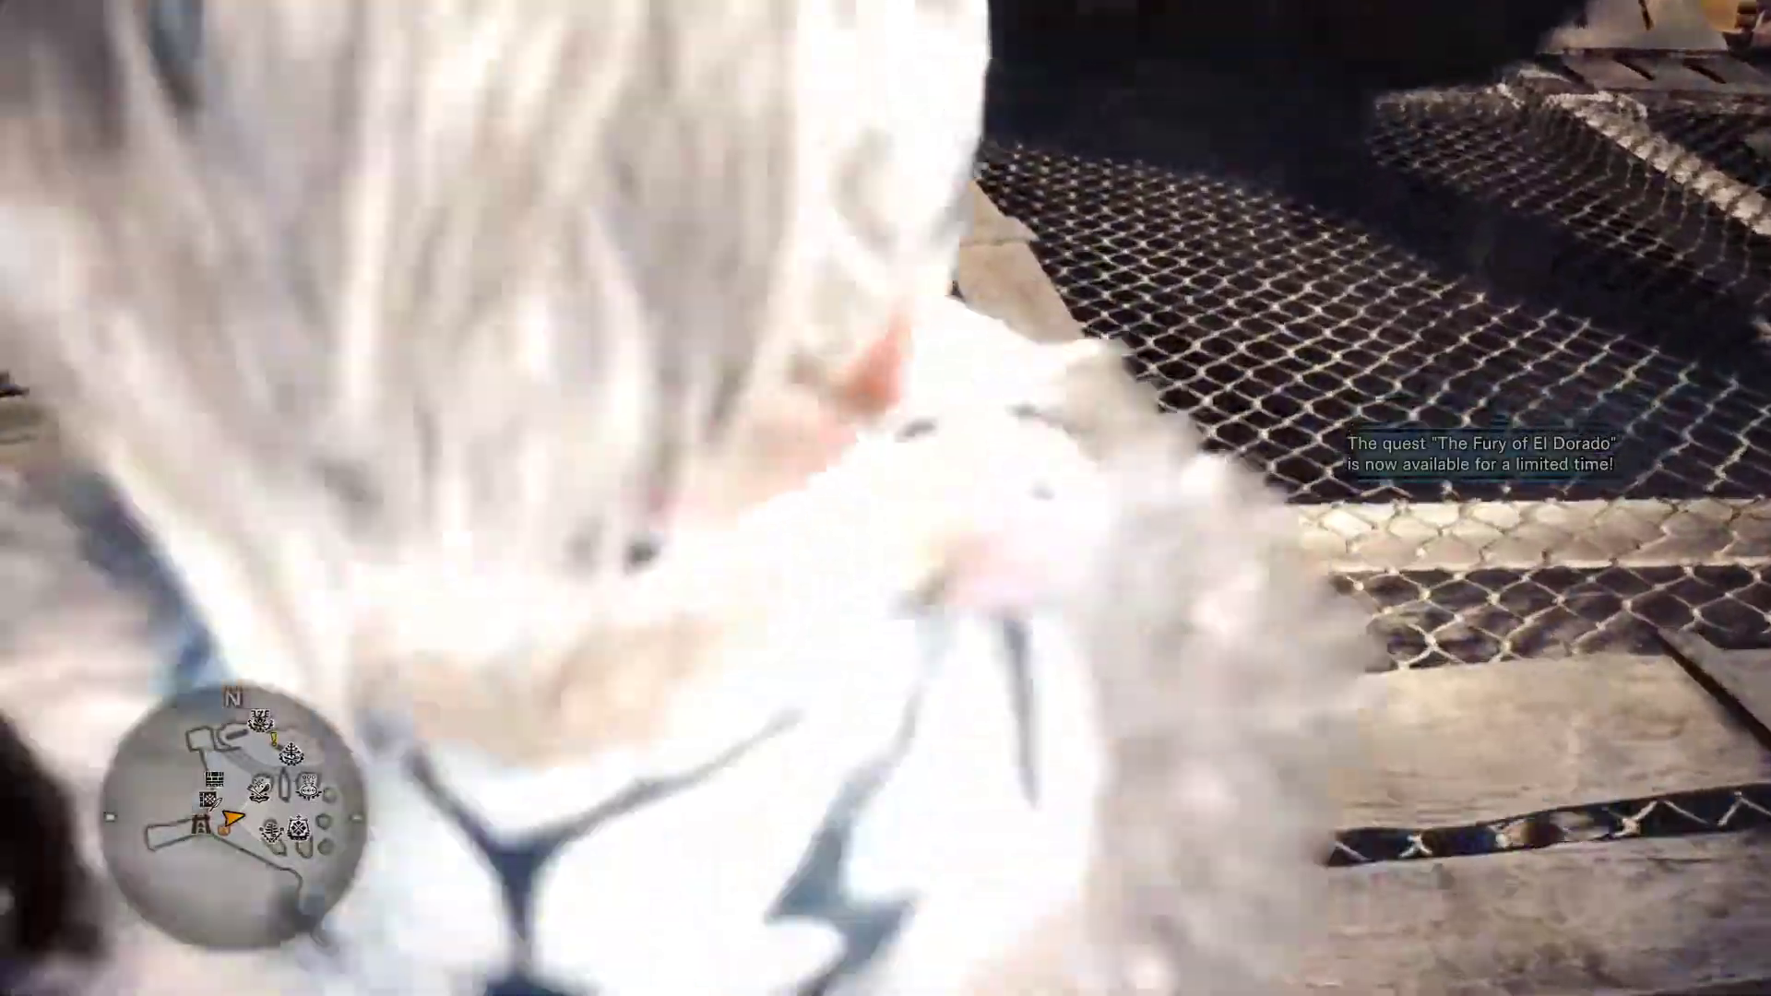
Depart on a High Rank expedition to the Eastern Camp (8) of Elder's Recess
key(m)
key(shift)
click(1272, 217)
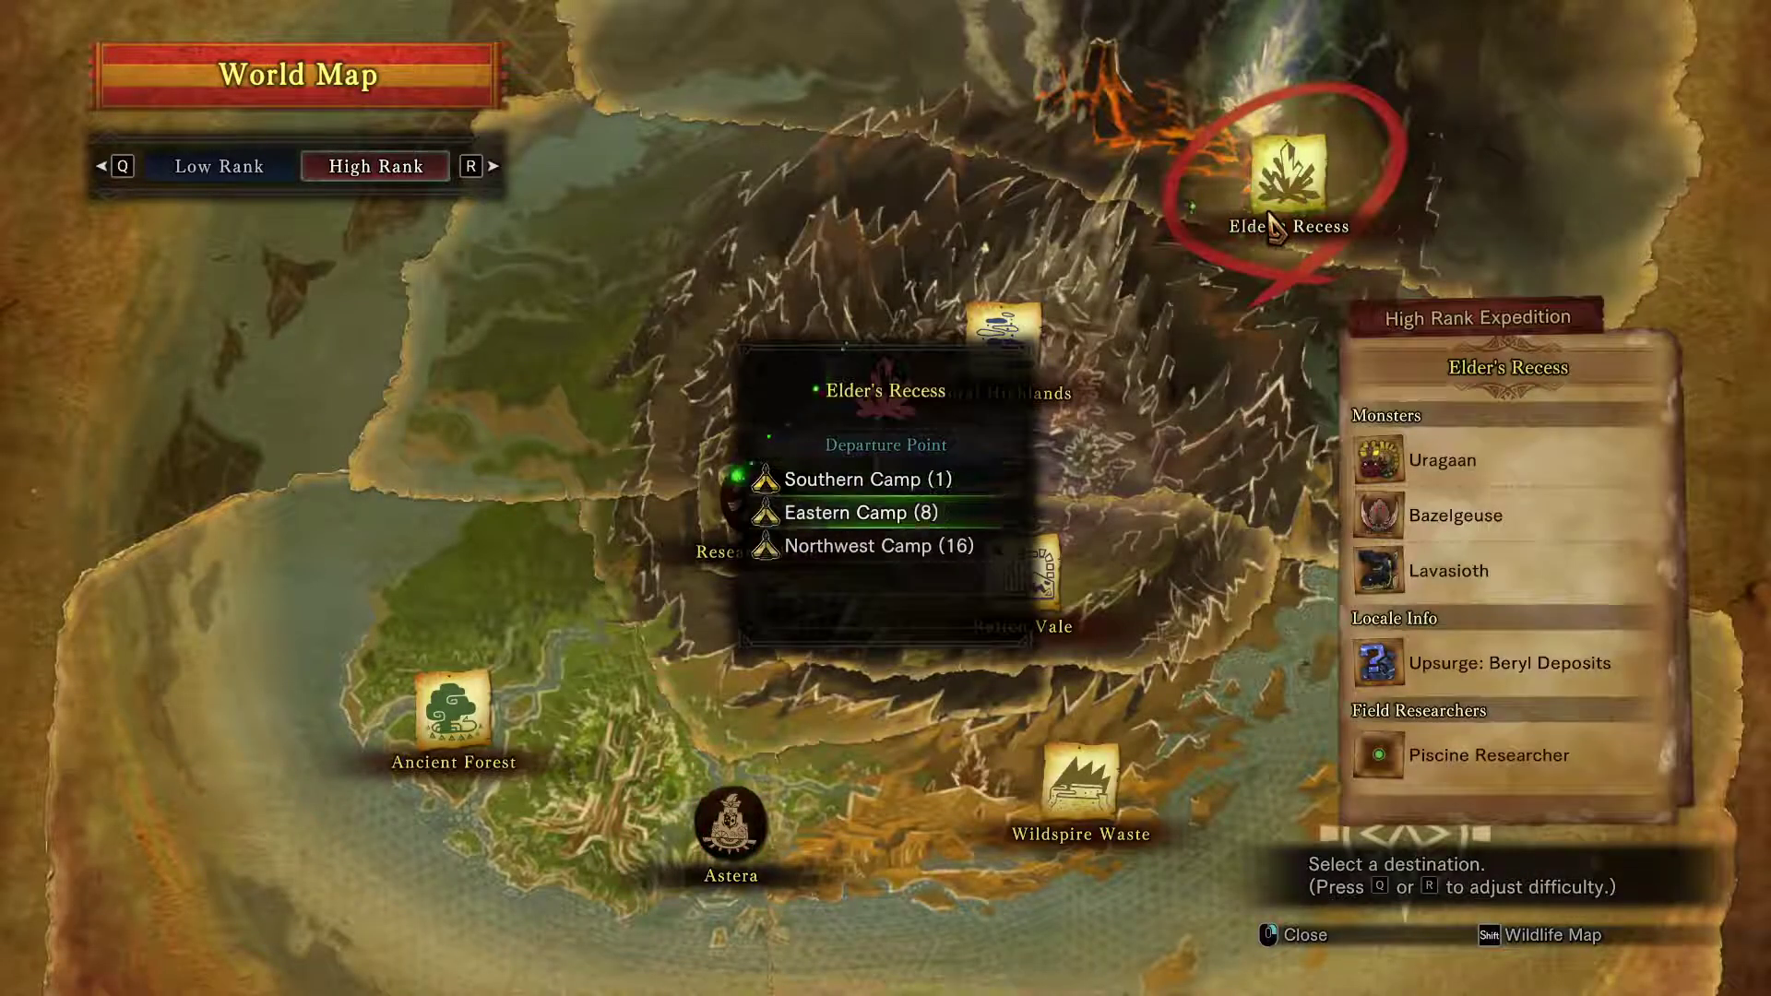
click(1273, 226)
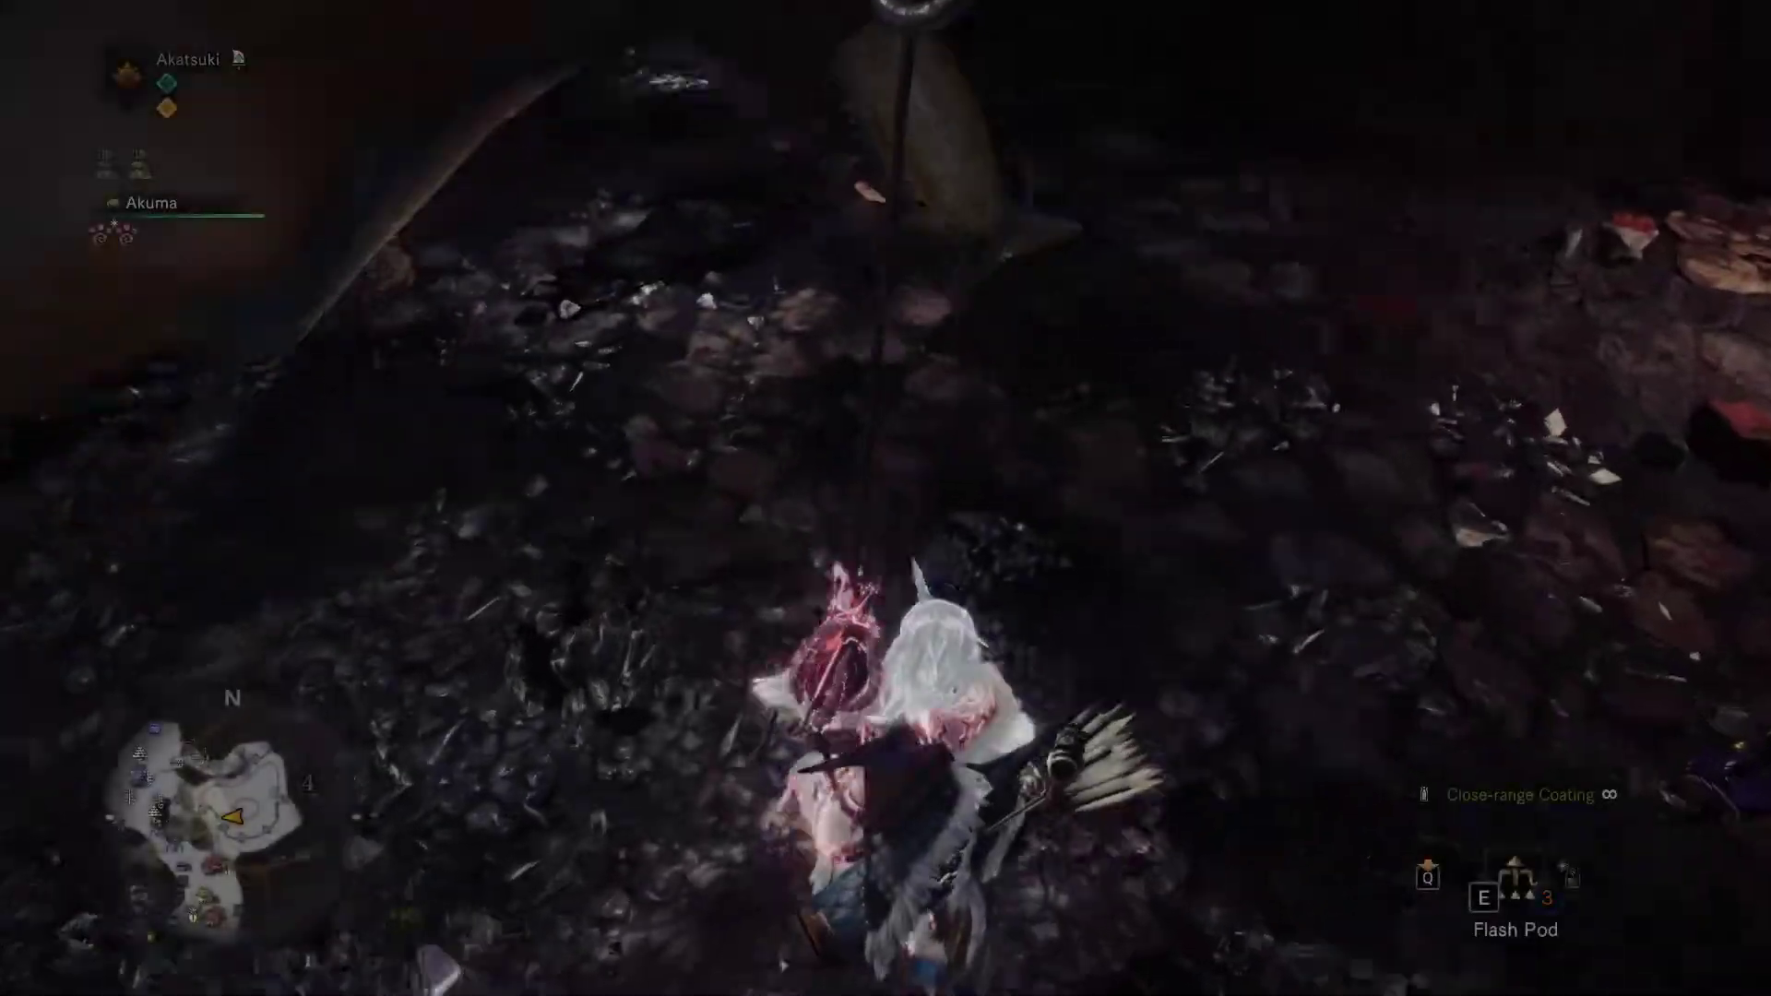
Run past the camp tent to the edge of the fishing pool and ready the Fishing Rod with Fake Fodder
key(w)
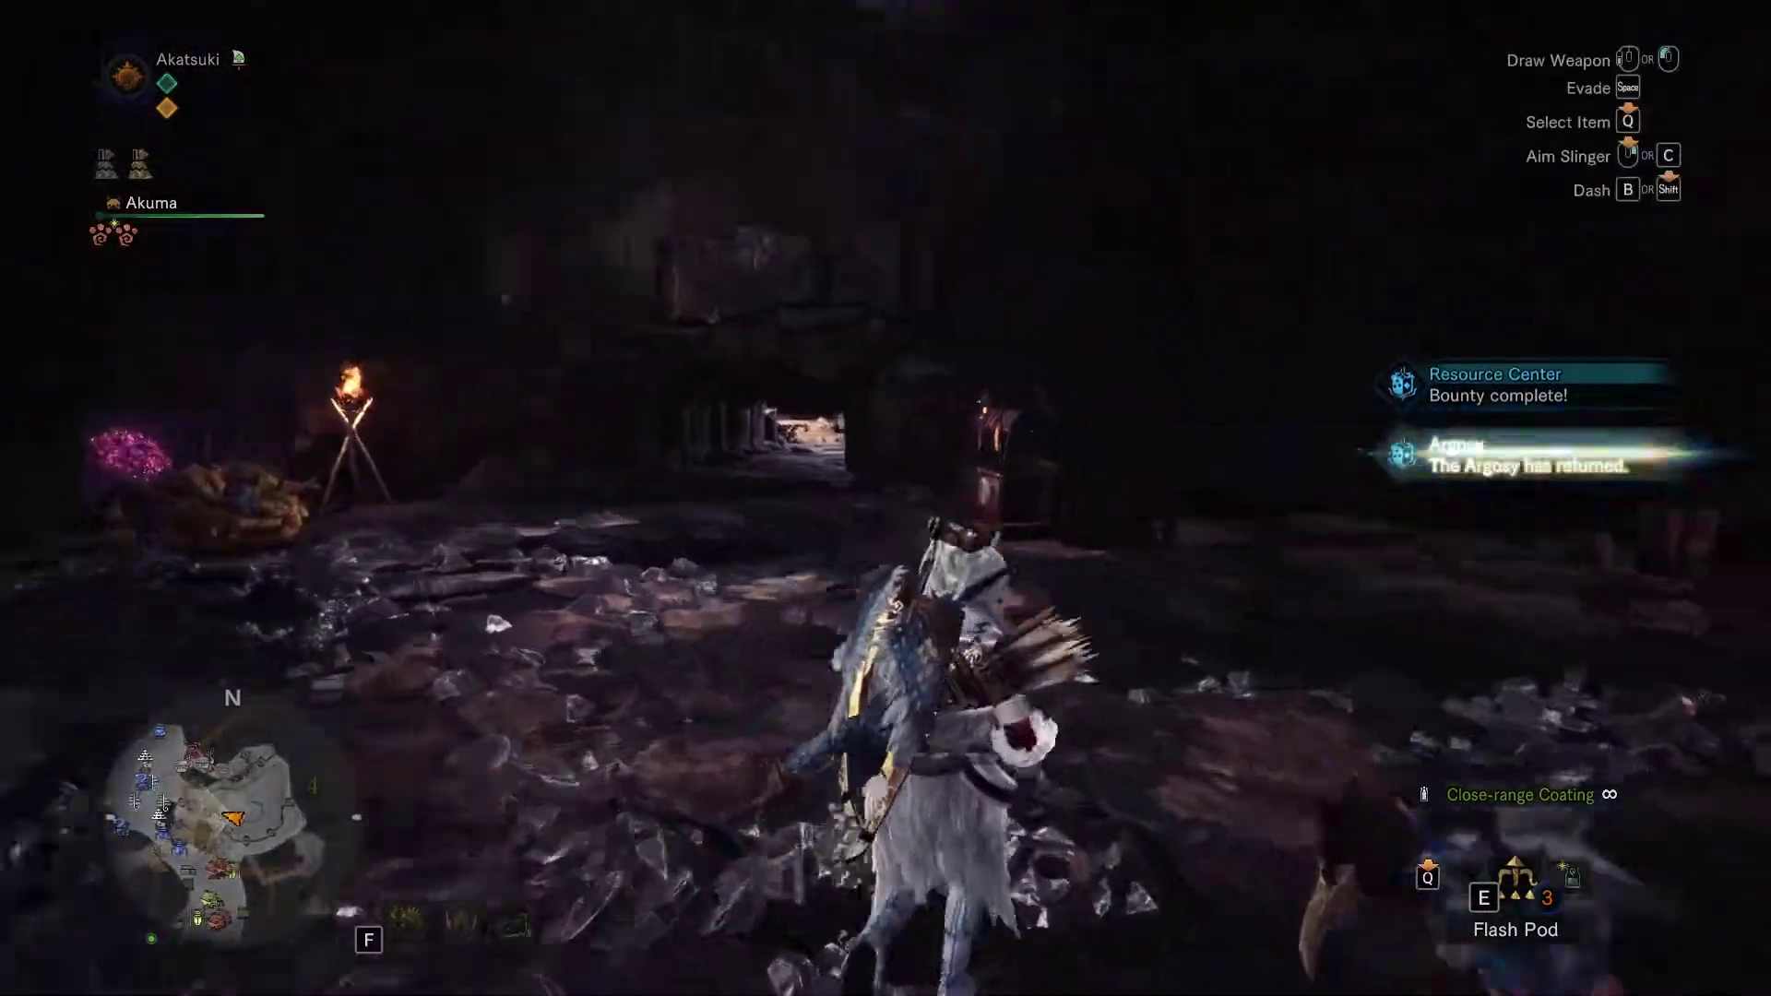
key(w)
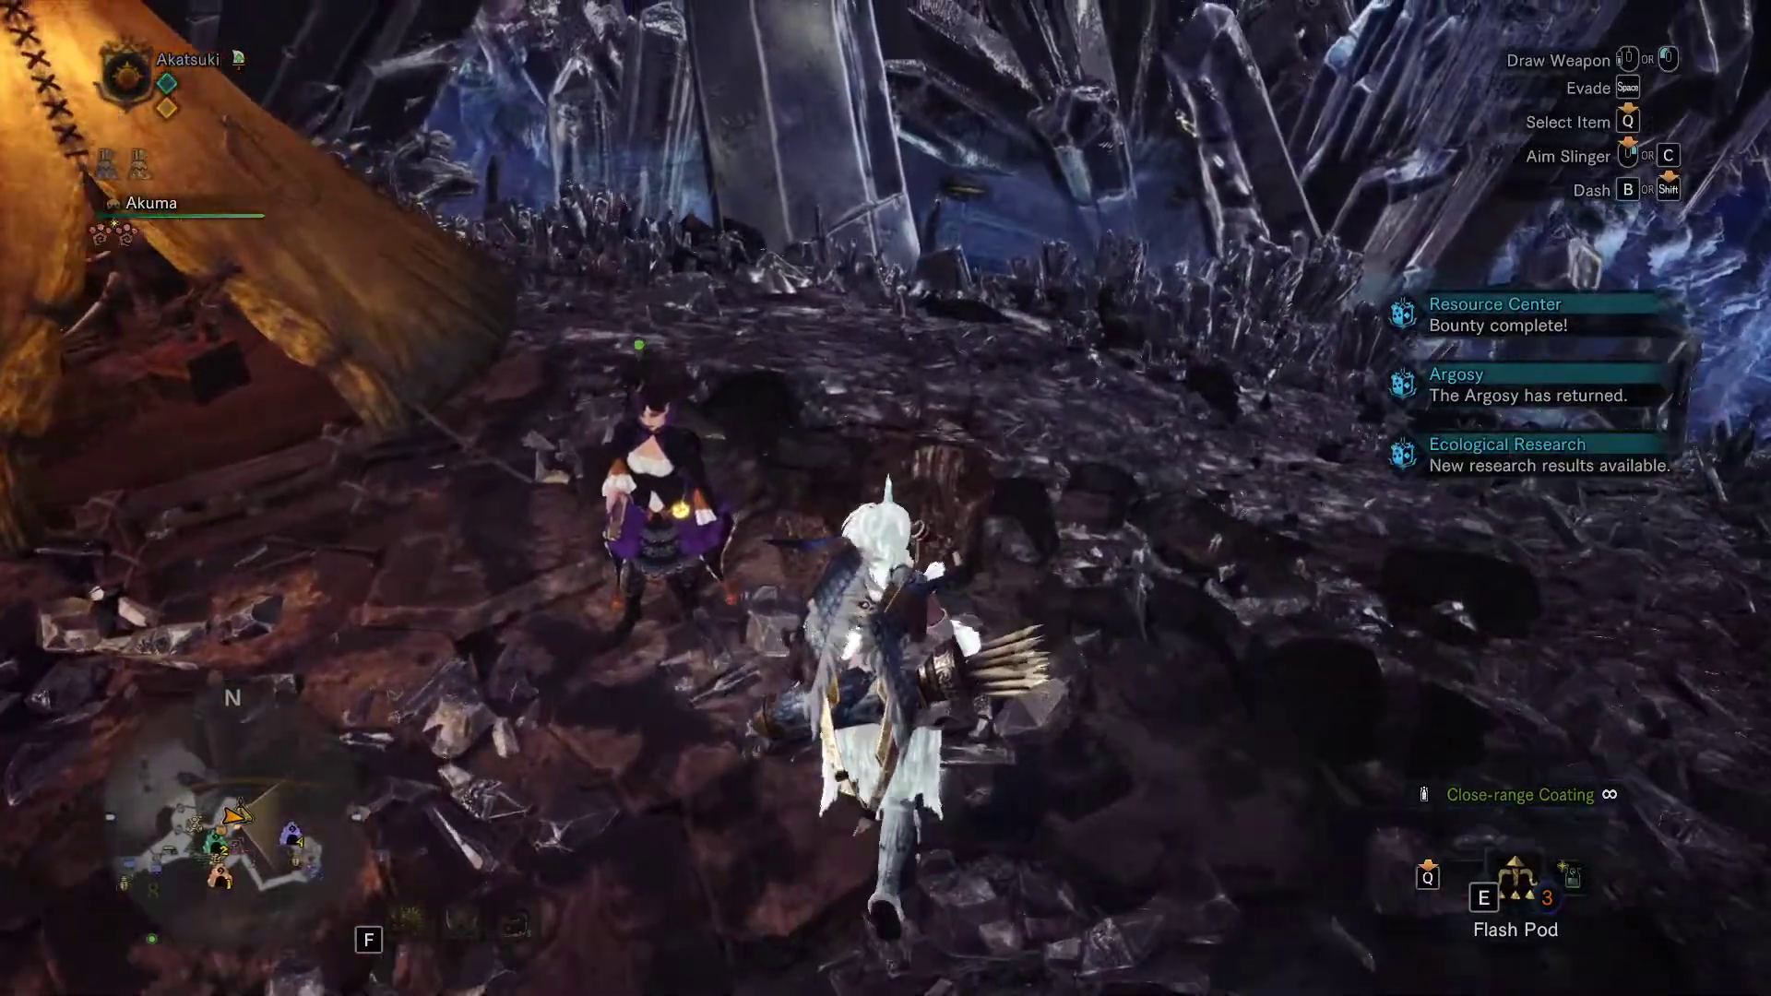
key(w)
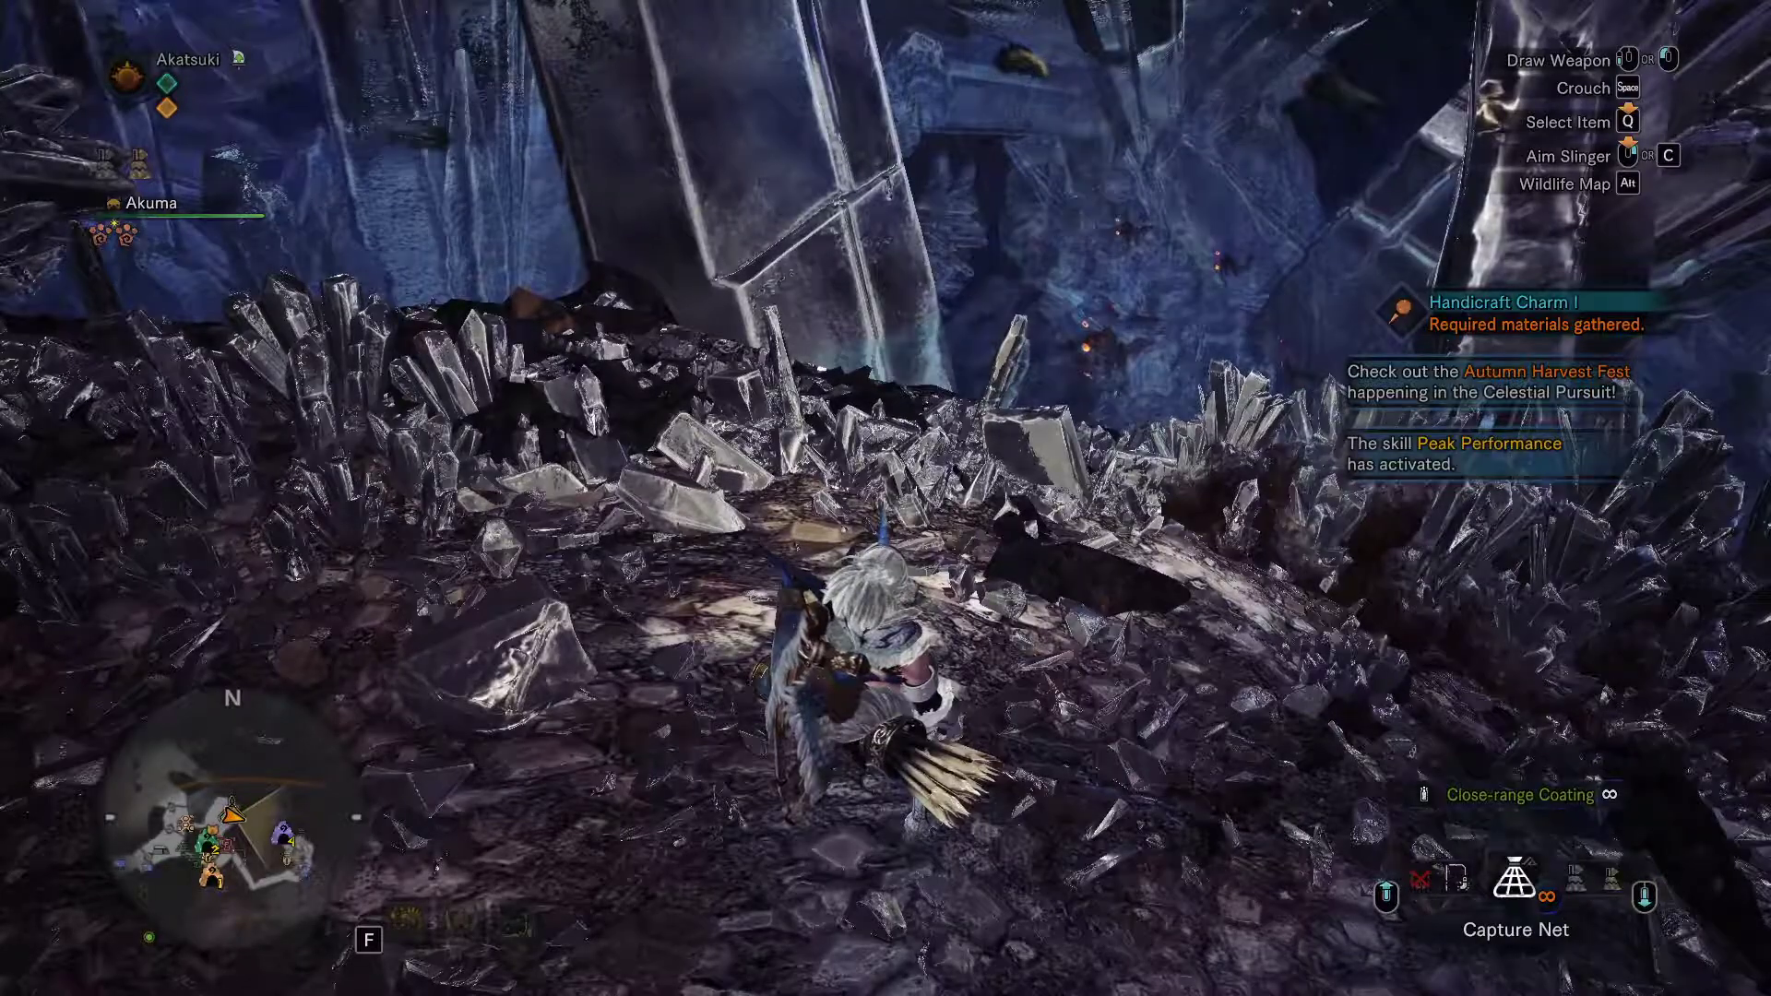
key(e)
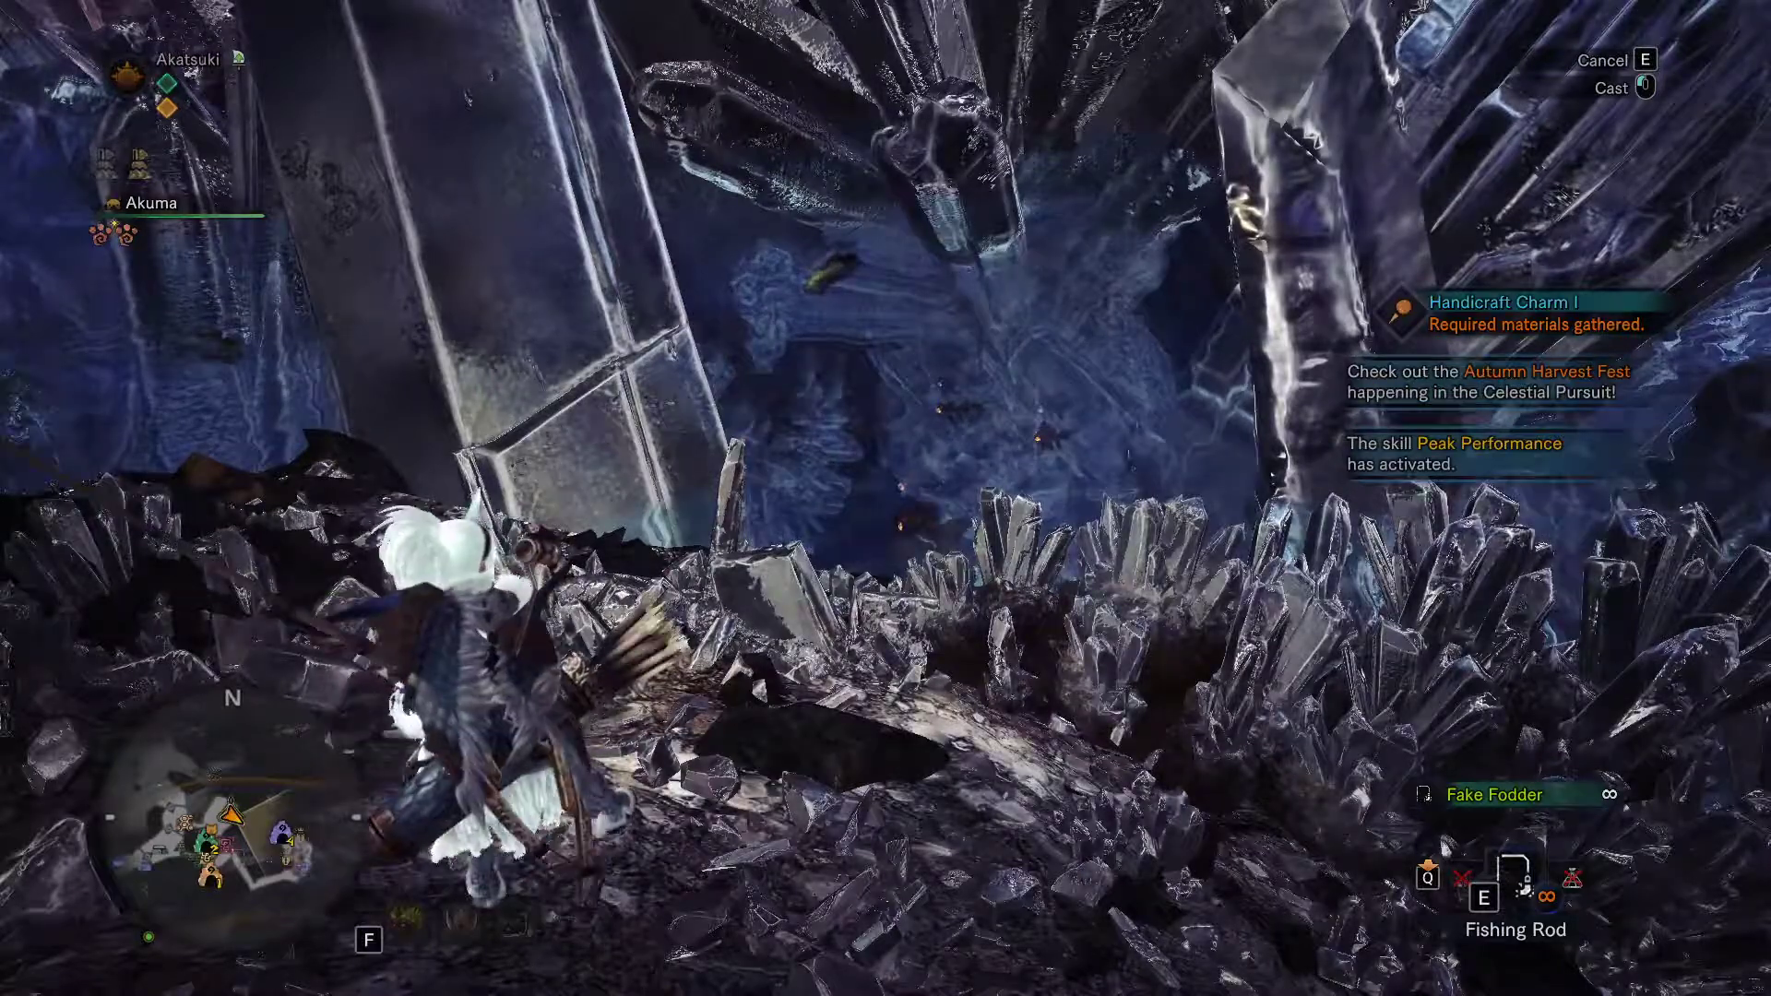
Cast into the pool and fish up a Great Gunpowderfish and a regular Gunpowderfish to test the edited fish area
click(886, 498)
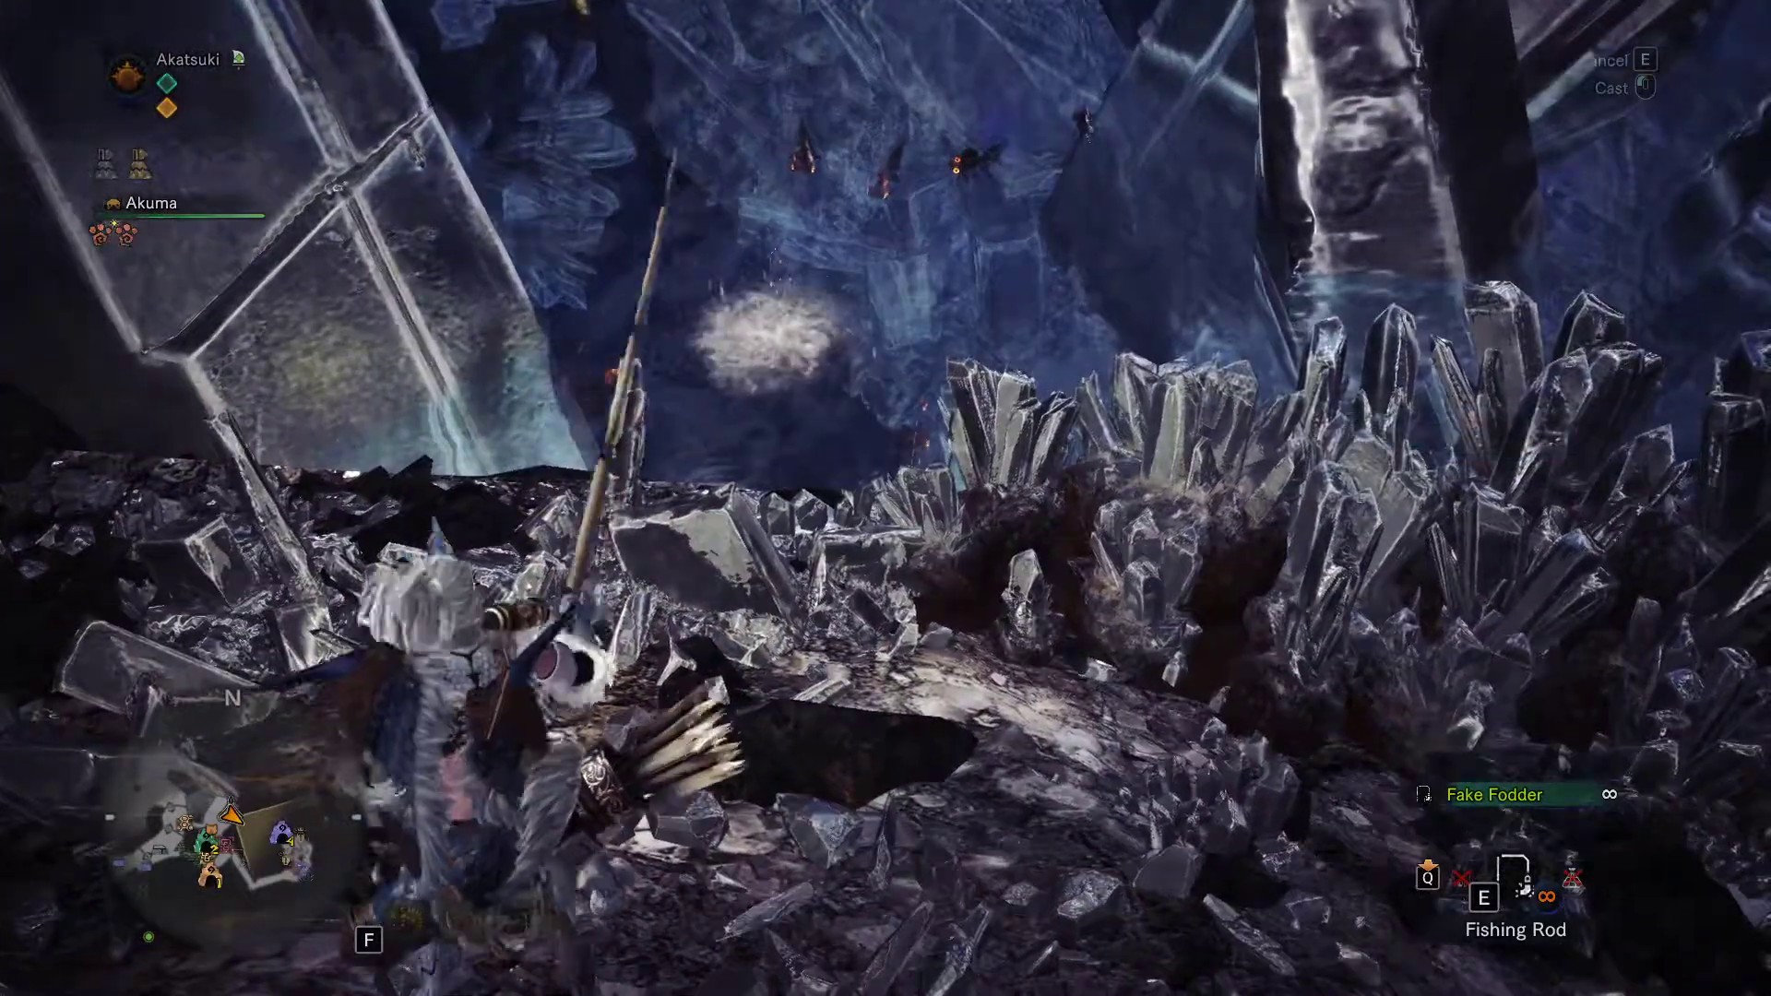
click(886, 498)
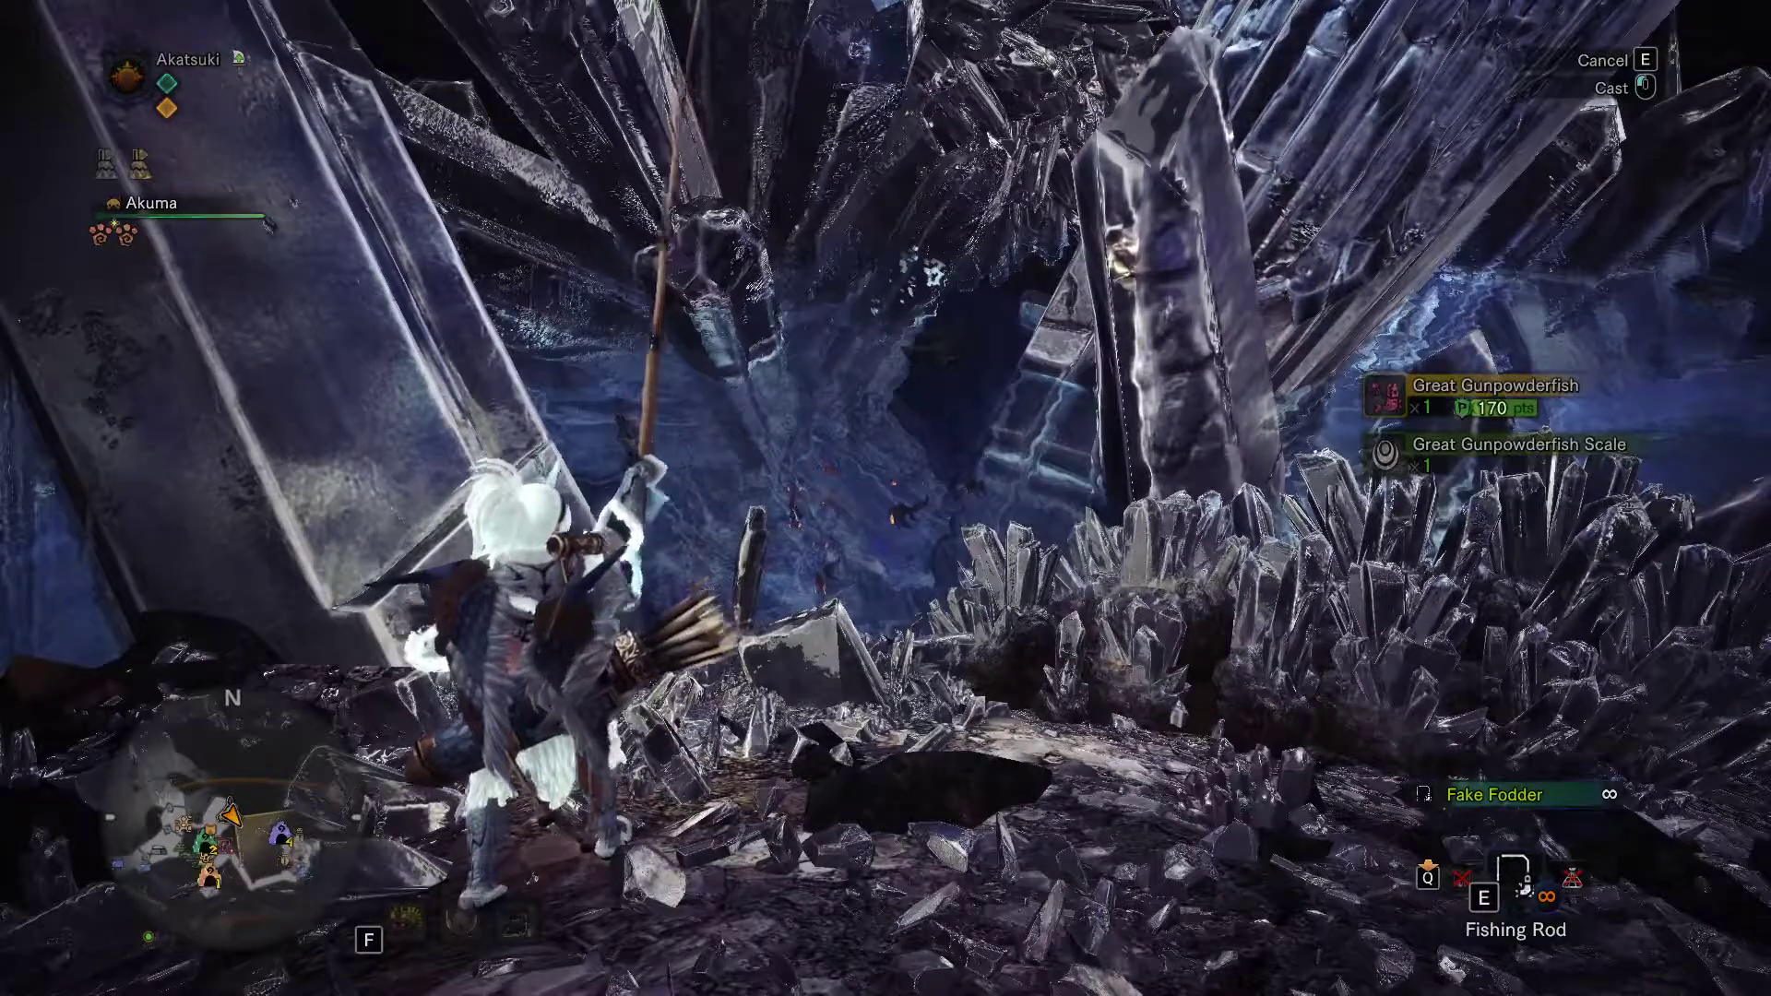
click(886, 498)
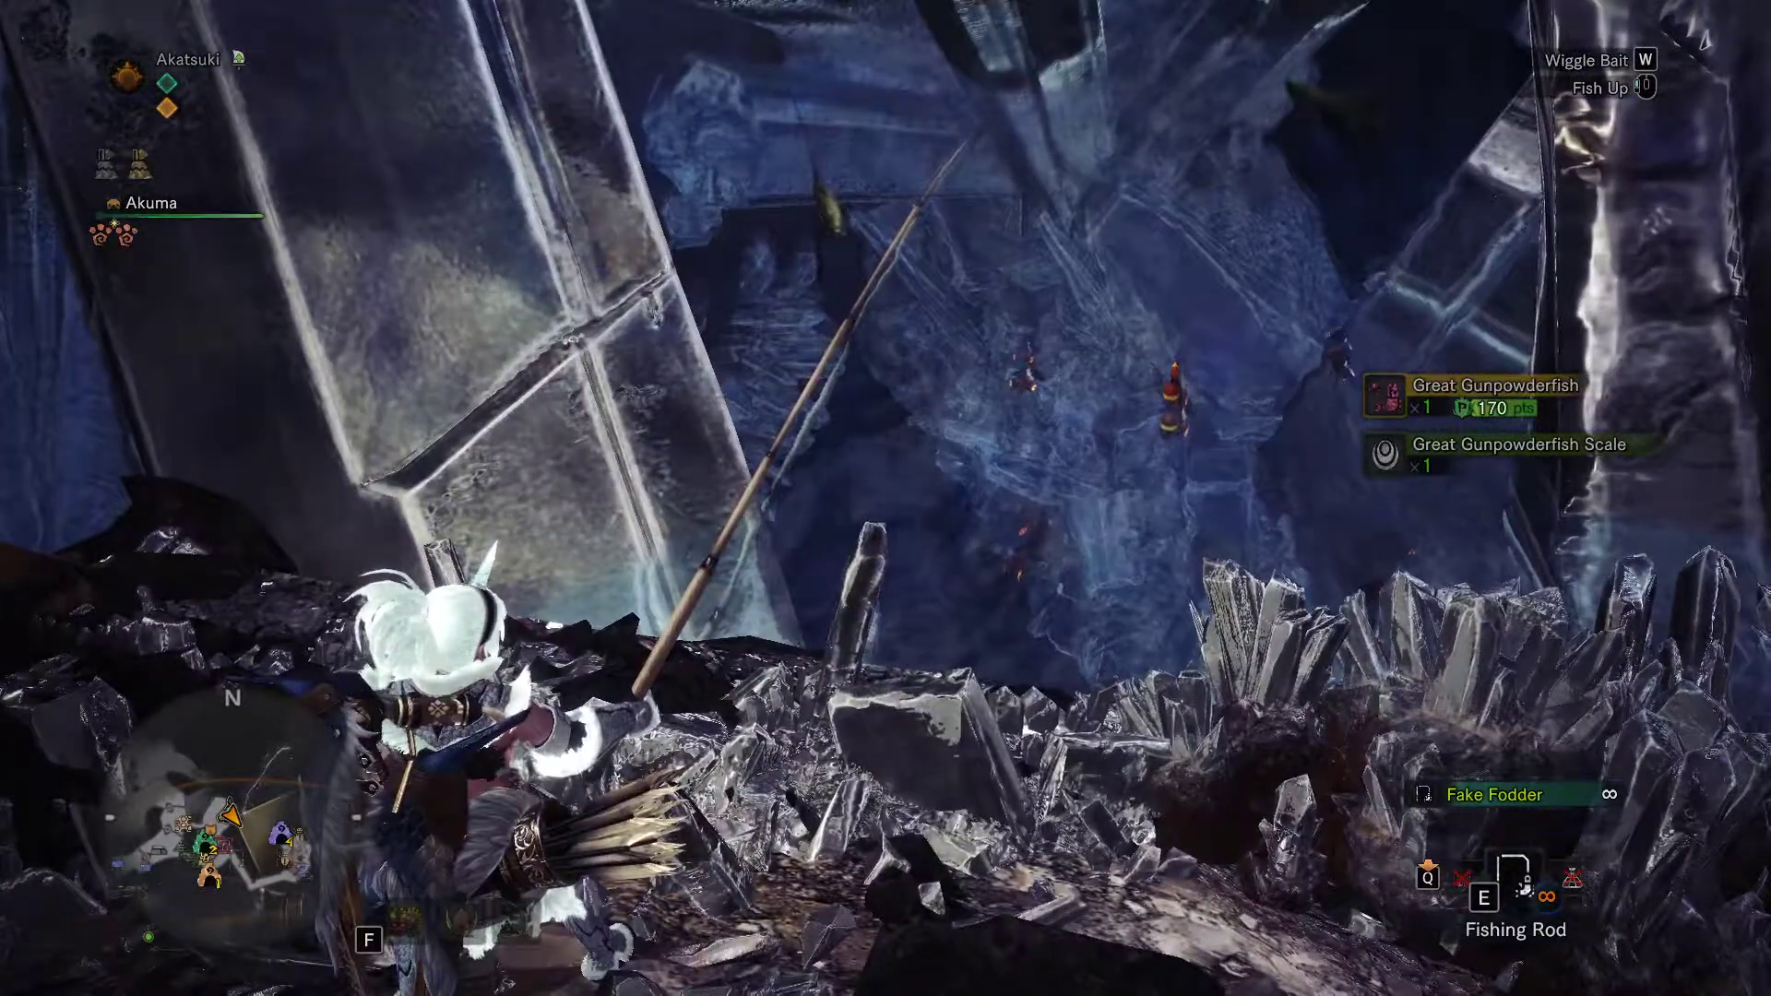
click(885, 498)
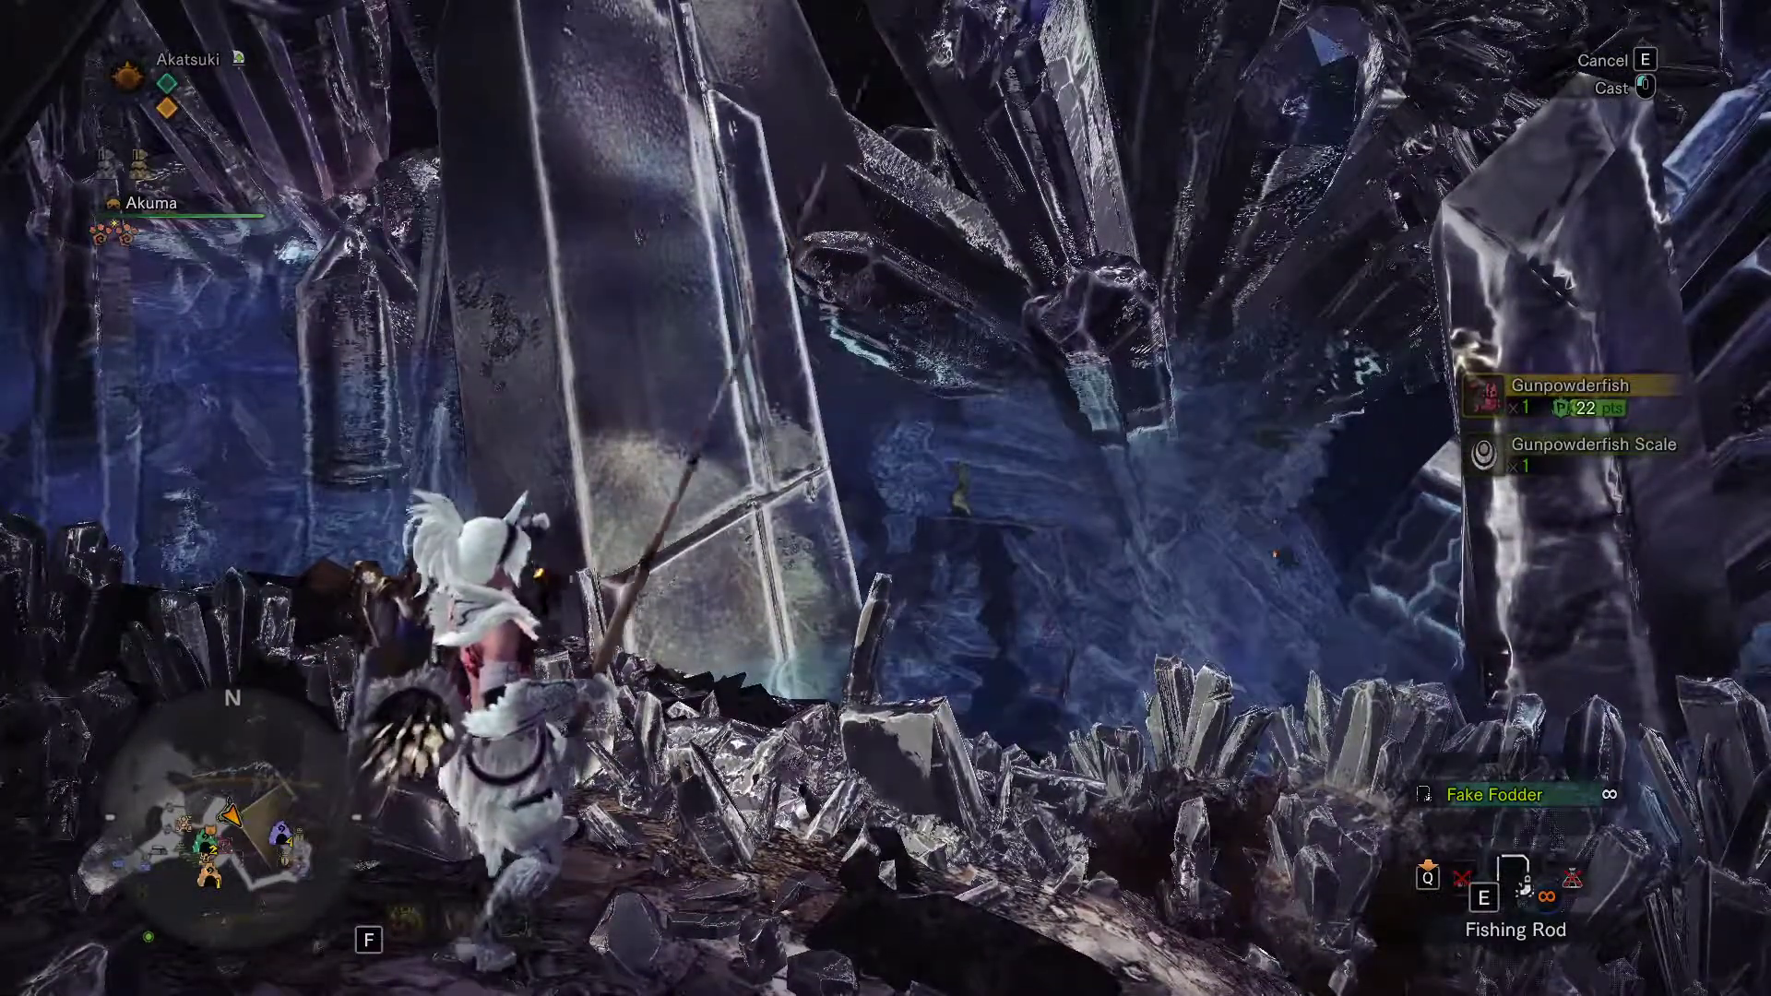
Put away the Fishing Rod, travel back to Astera and leave the expedition's Special Rewards
key(e)
key(s)
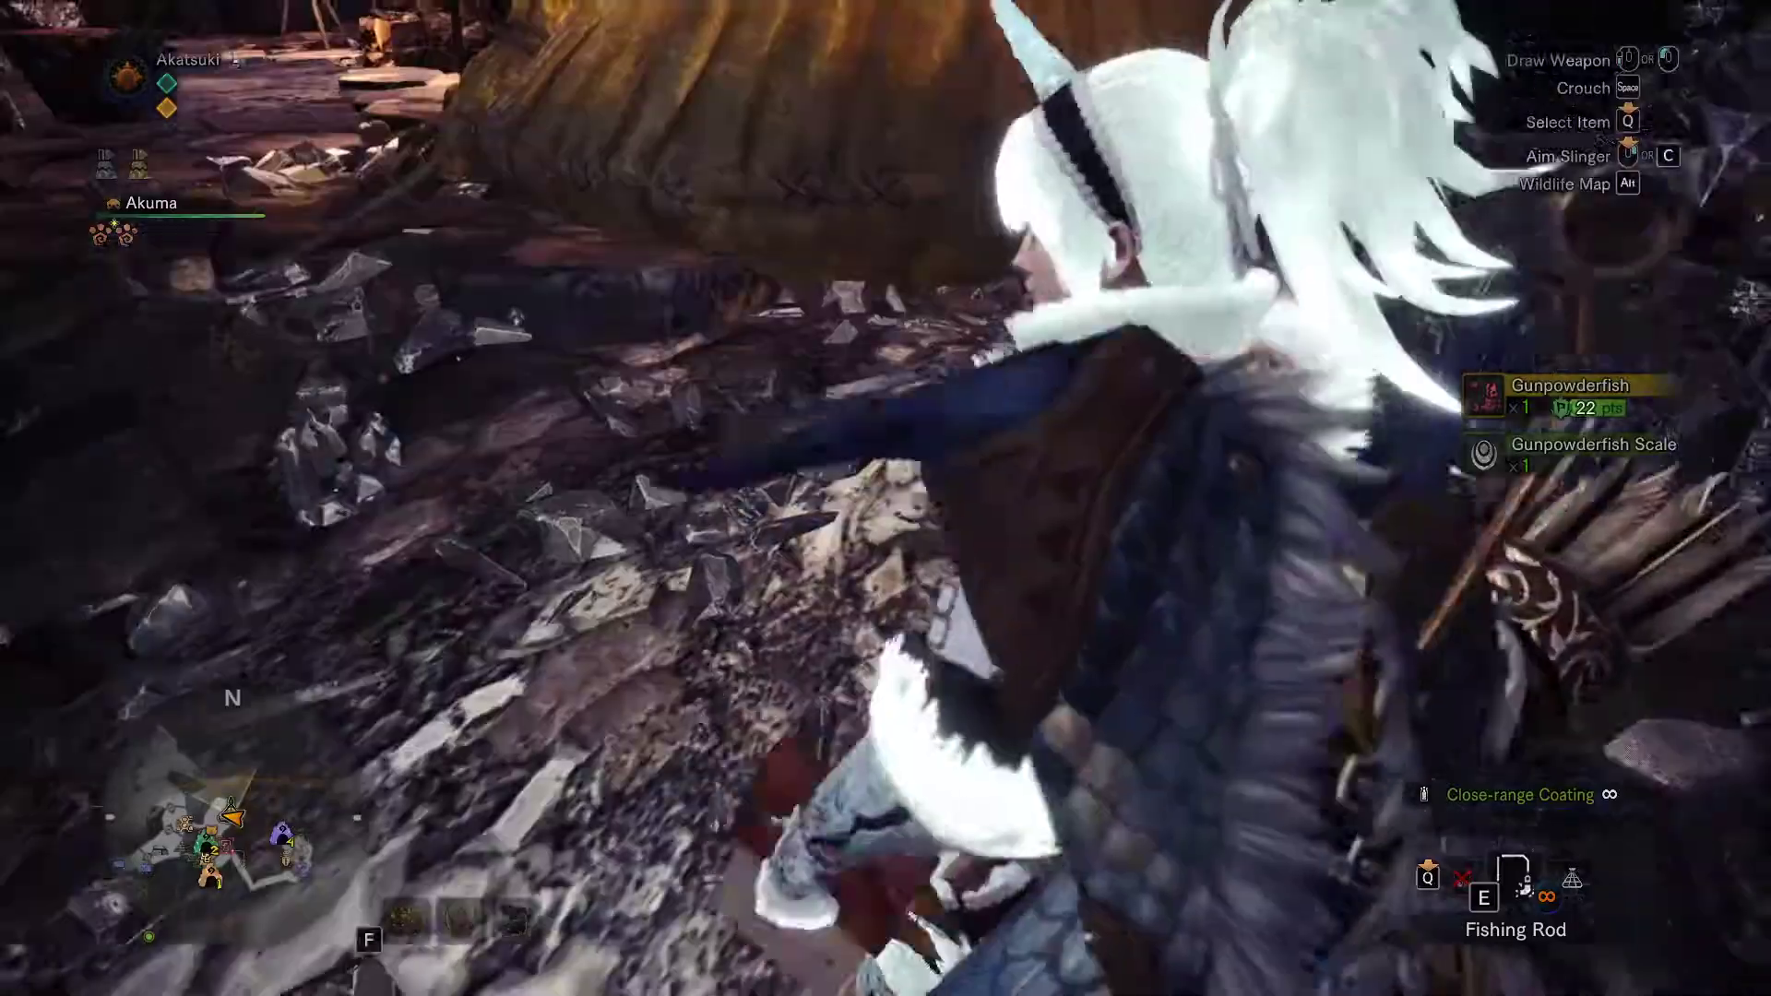
key(m)
key(shift)
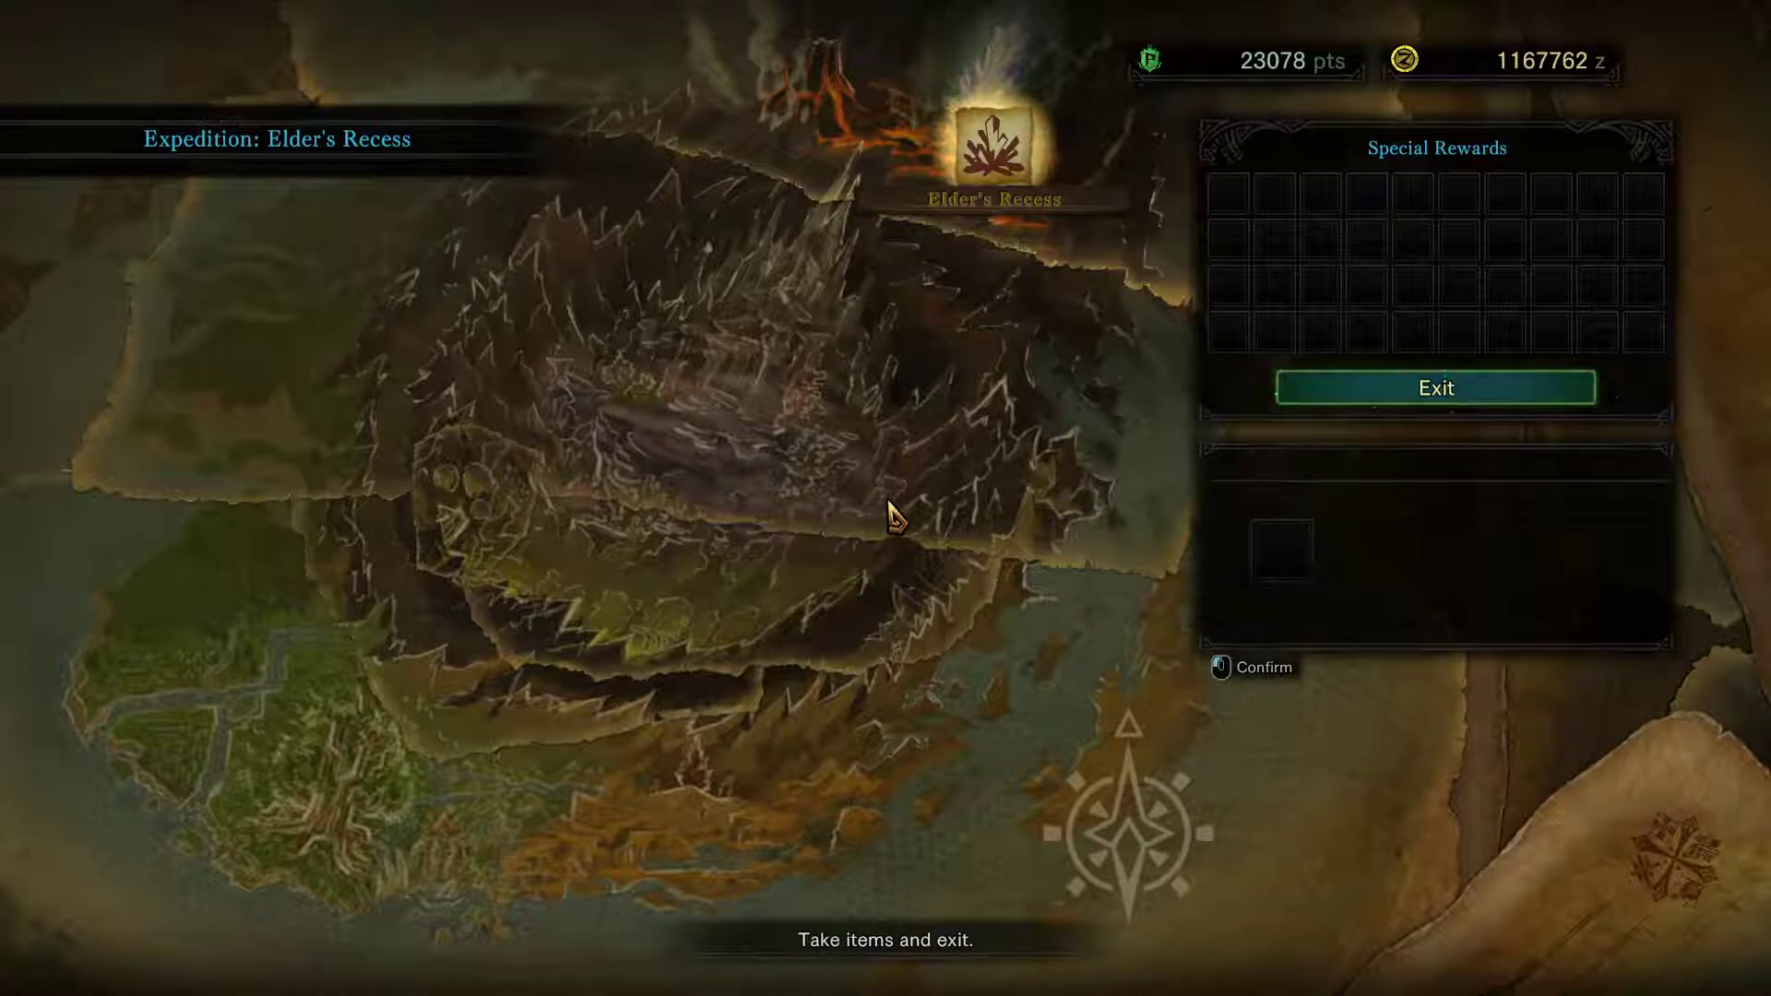
click(888, 503)
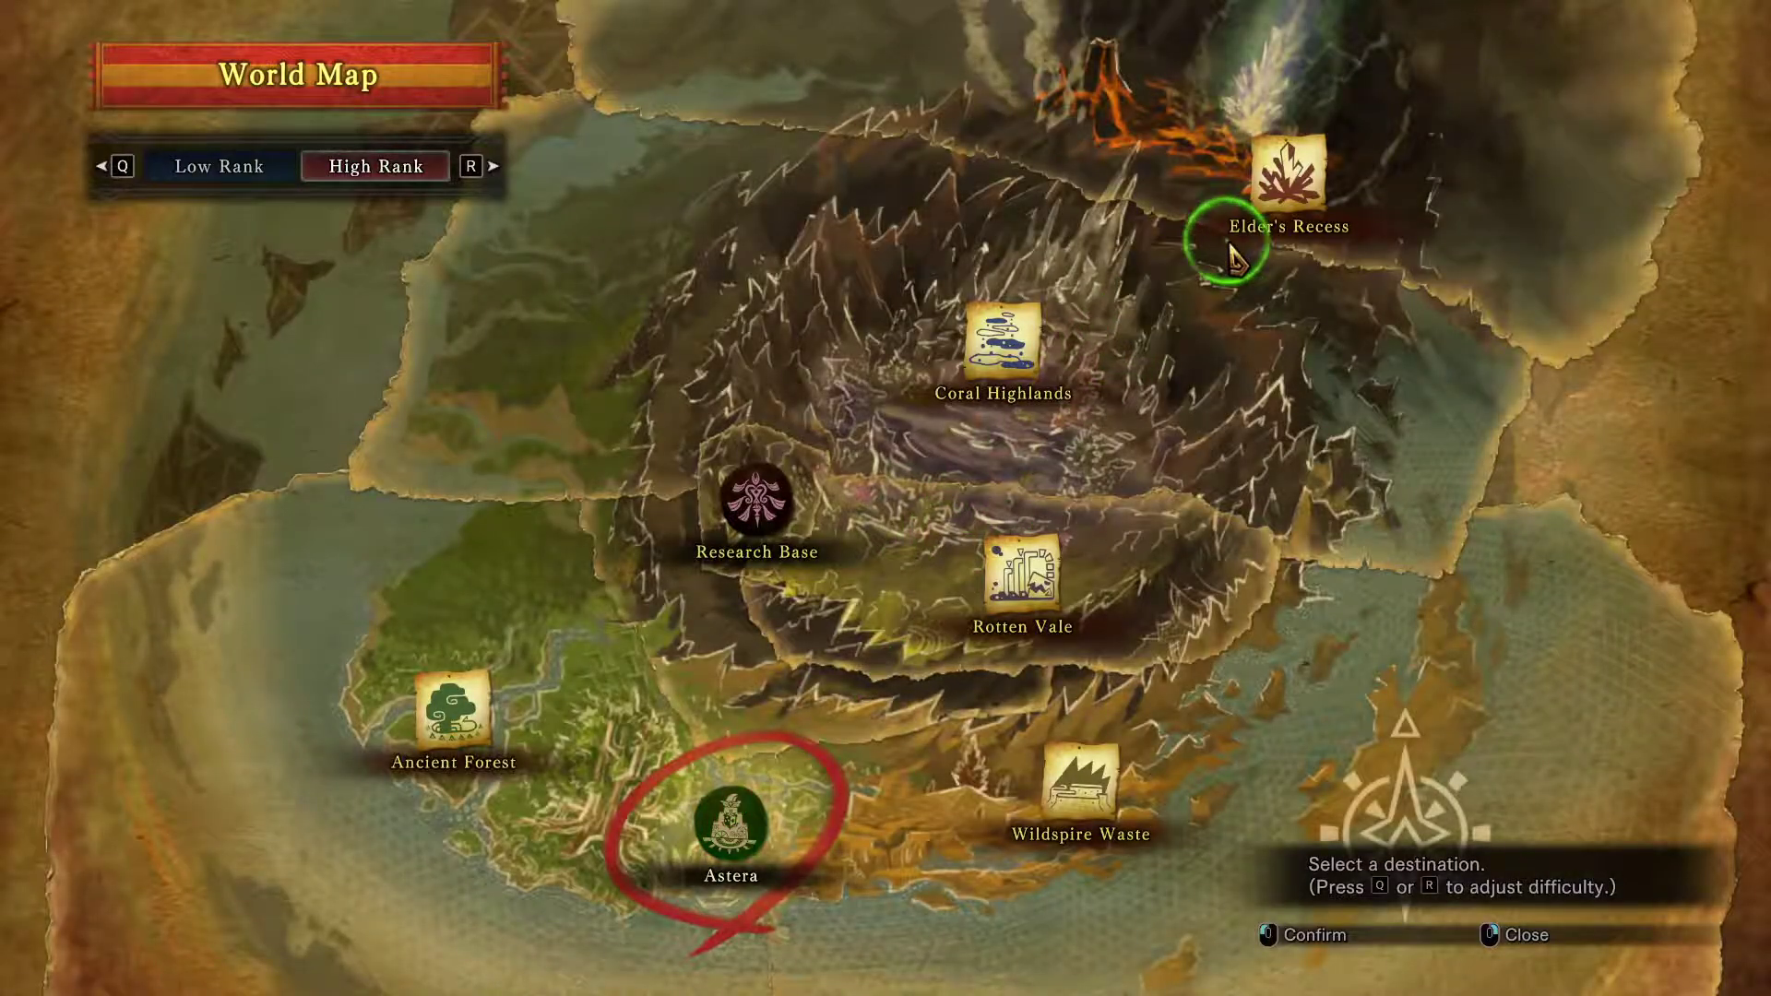
Depart for Elder's Recess a second time and run from the camp to the fishing pool
click(1256, 214)
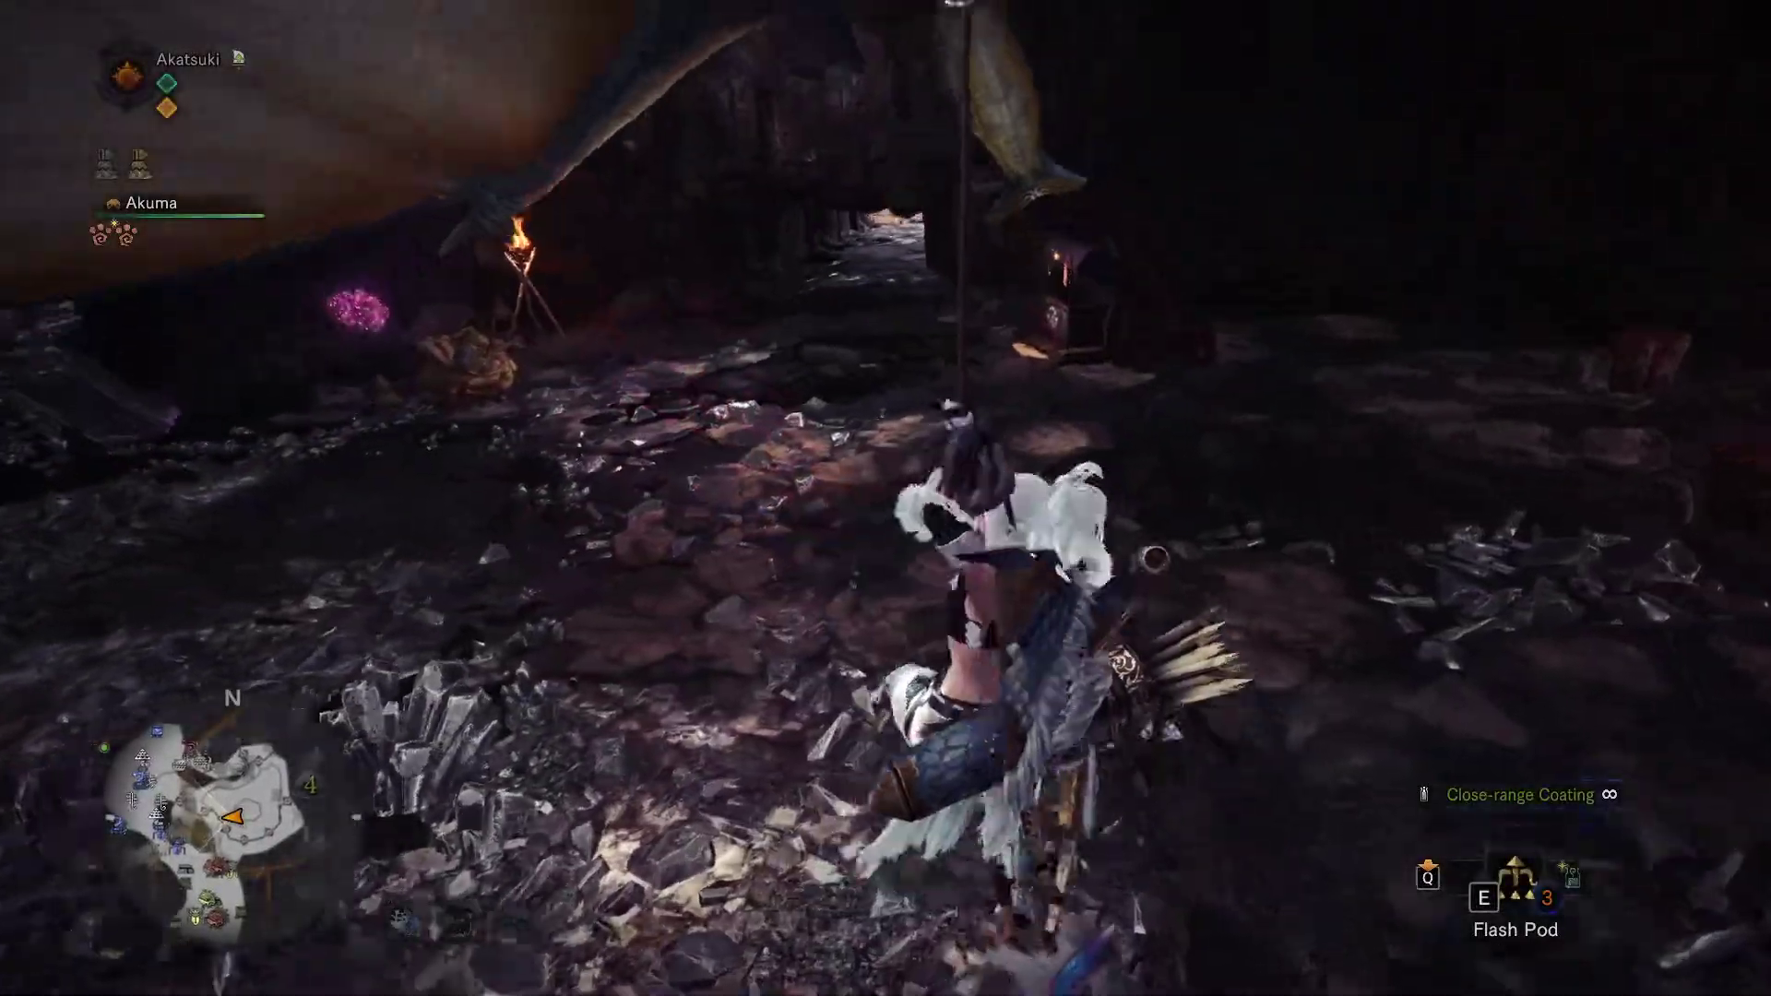
key(w)
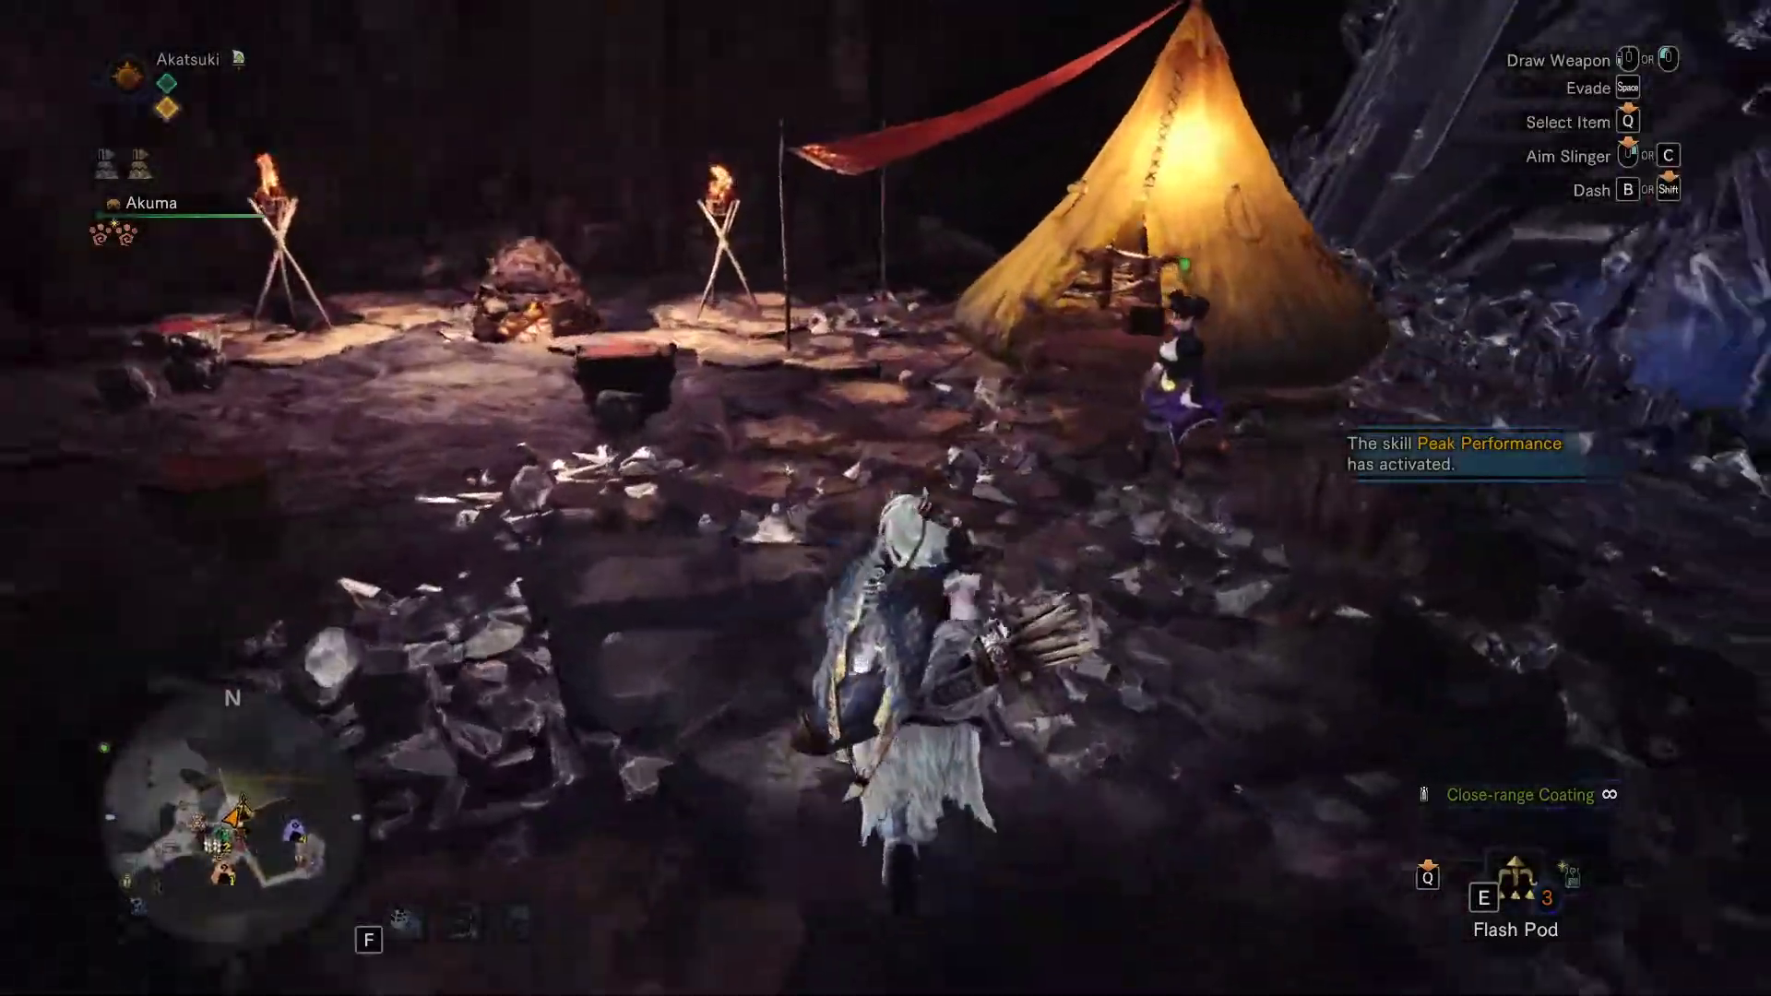
key(w)
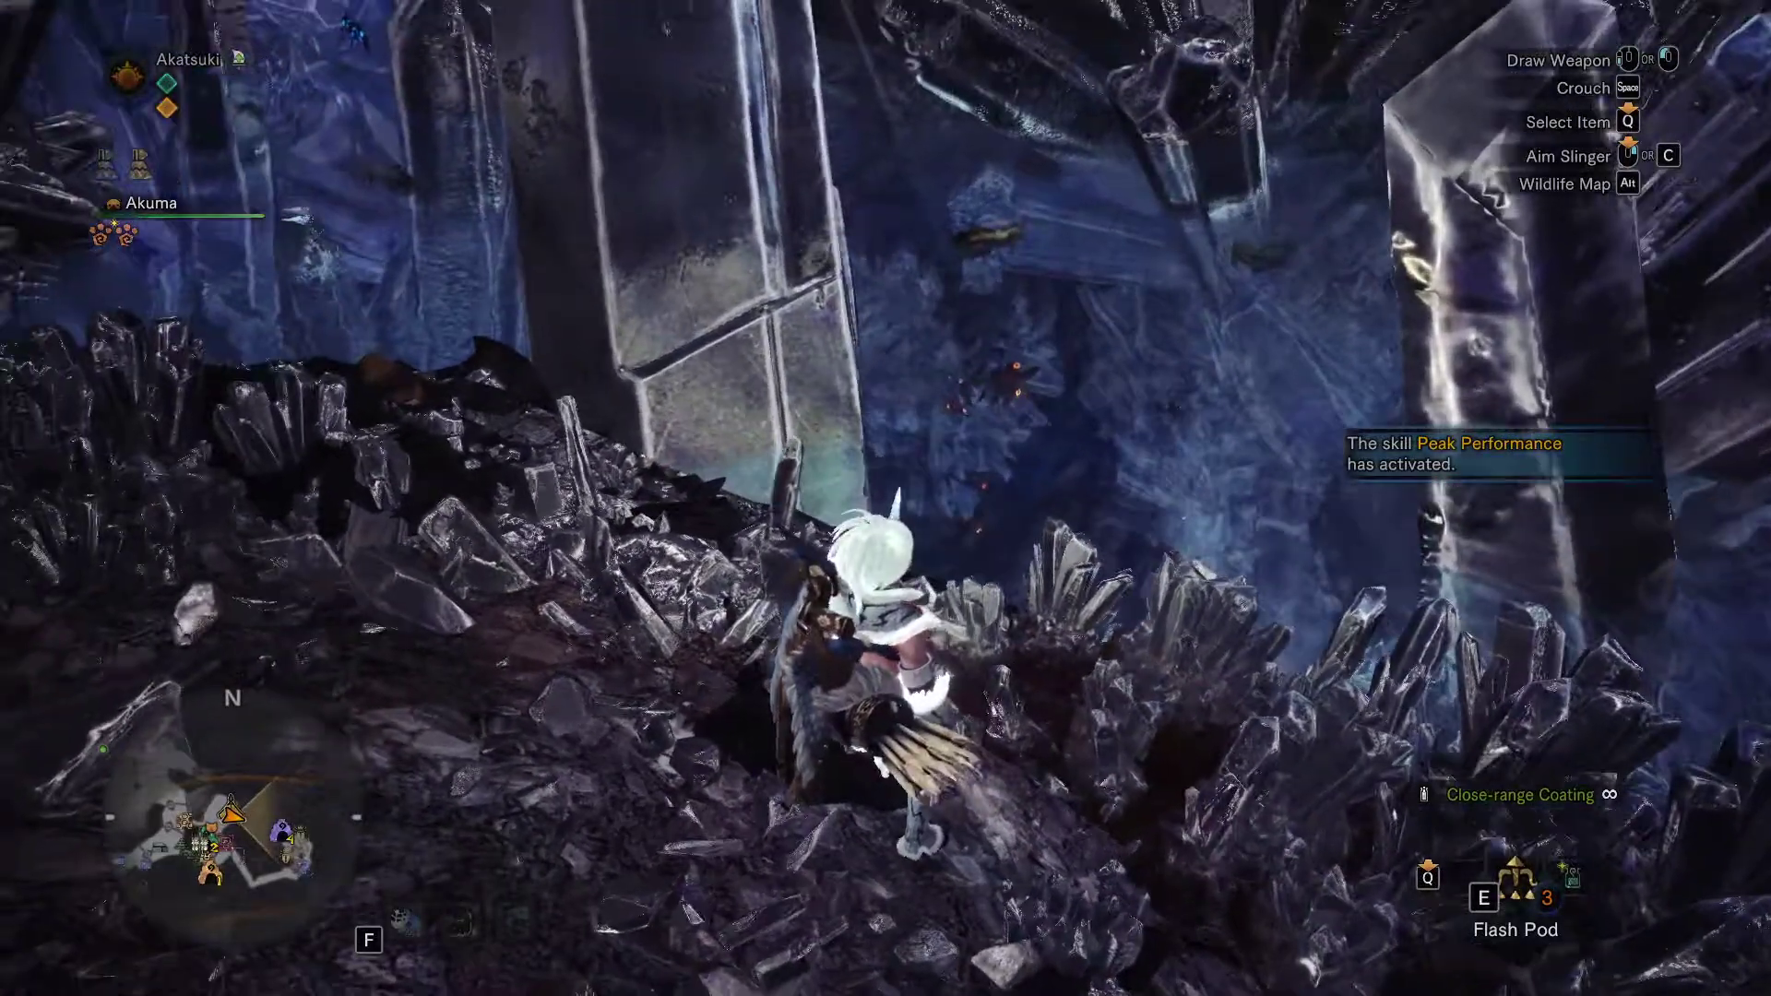
Select the Fishing Rod, cast into the reloaded pool and fish up a Great Gunpowderfish
key(q)
scroll(1515, 879, down, 3)
key(e)
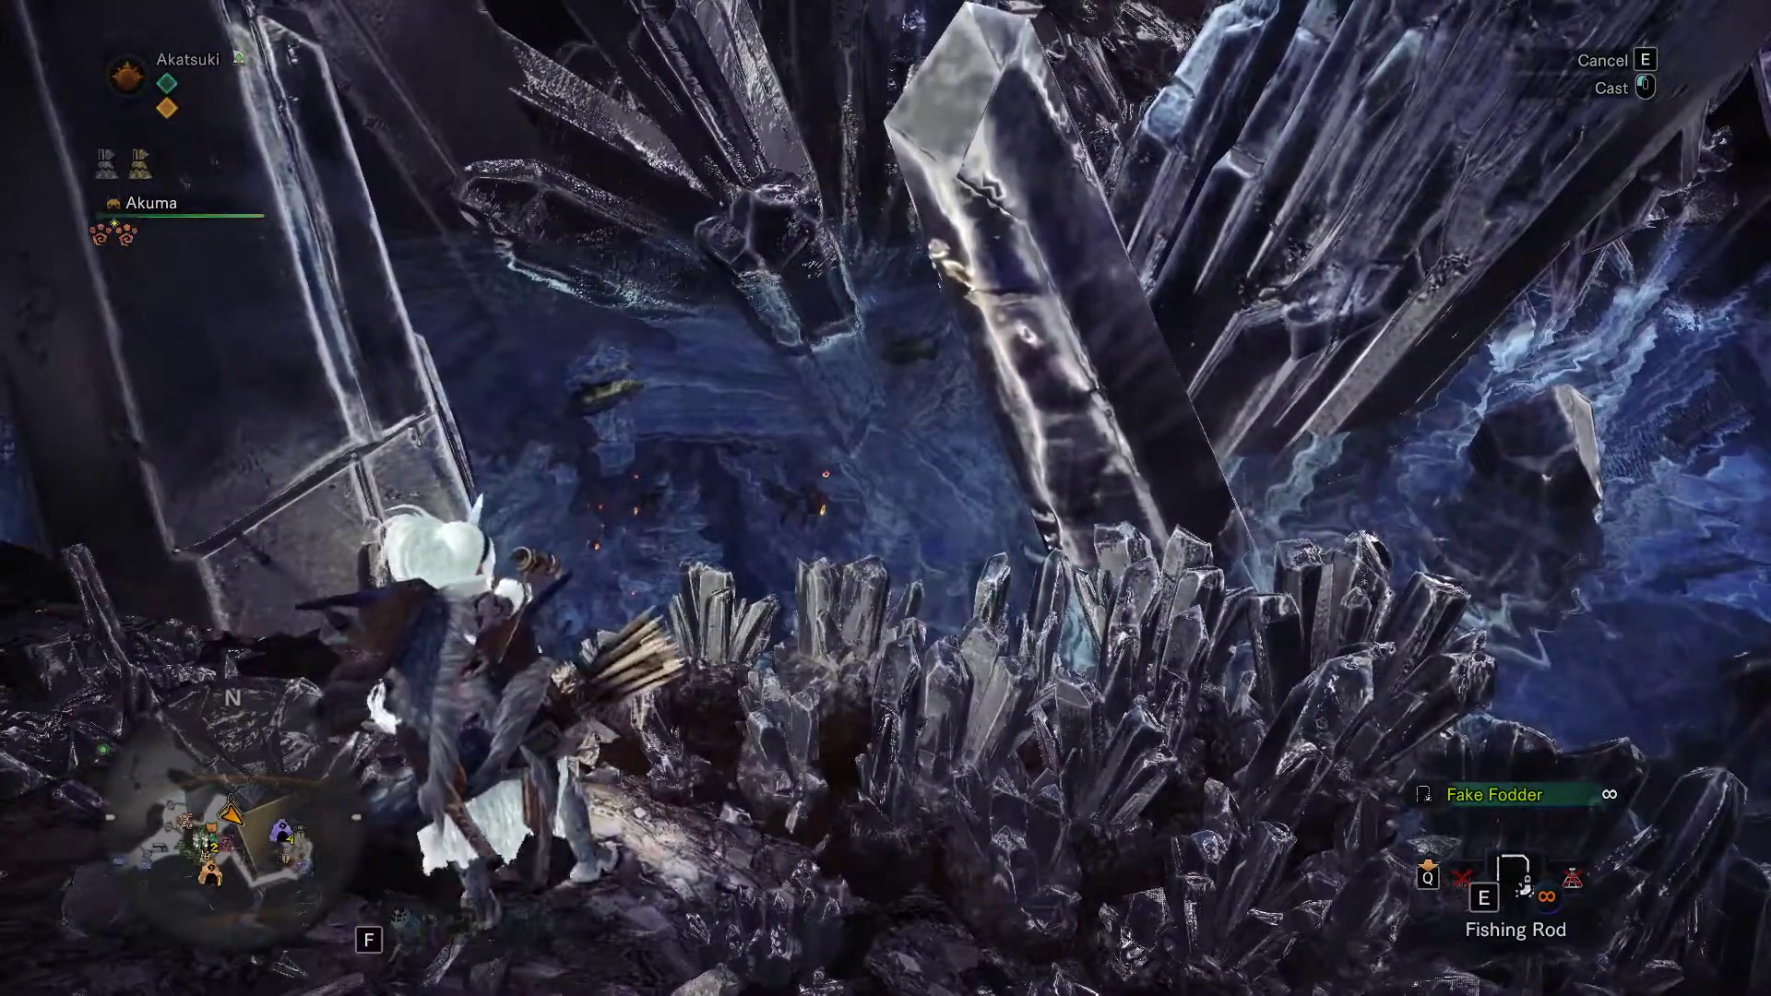
click(885, 499)
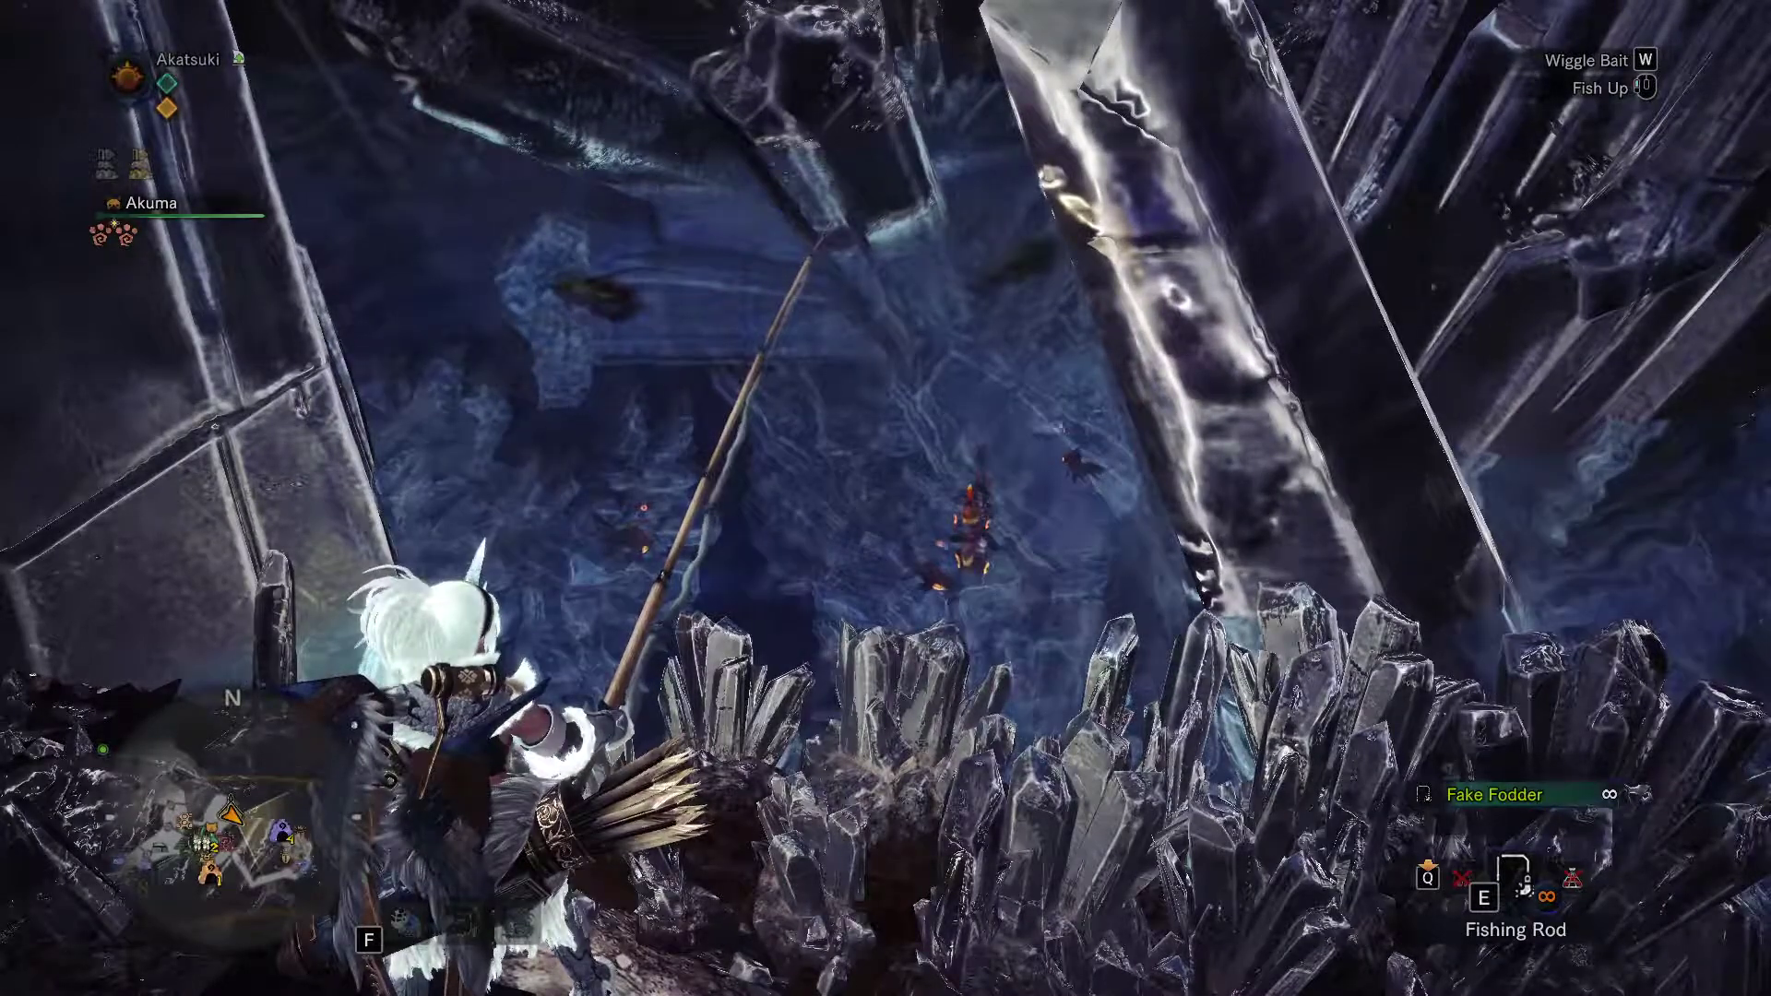
click(886, 498)
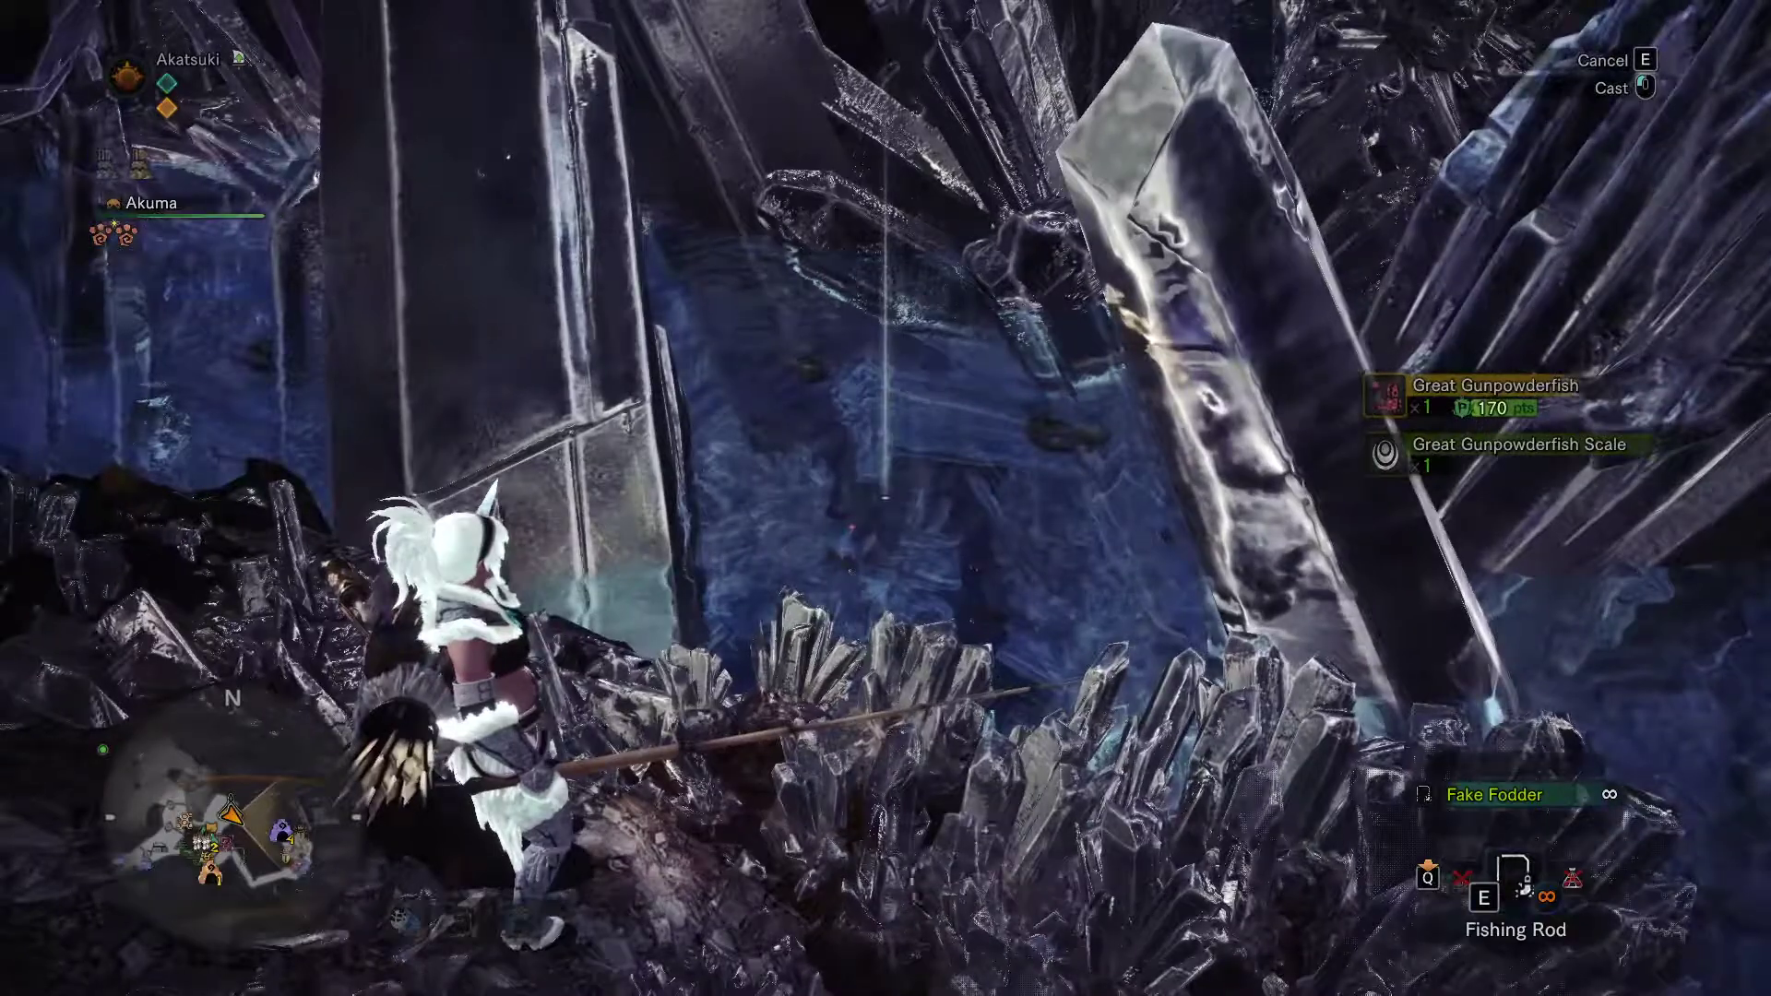
Stop fishing, return to Astera's Tradeyard and exit the Elder's Recess expedition rewards
key(e)
key(alt)
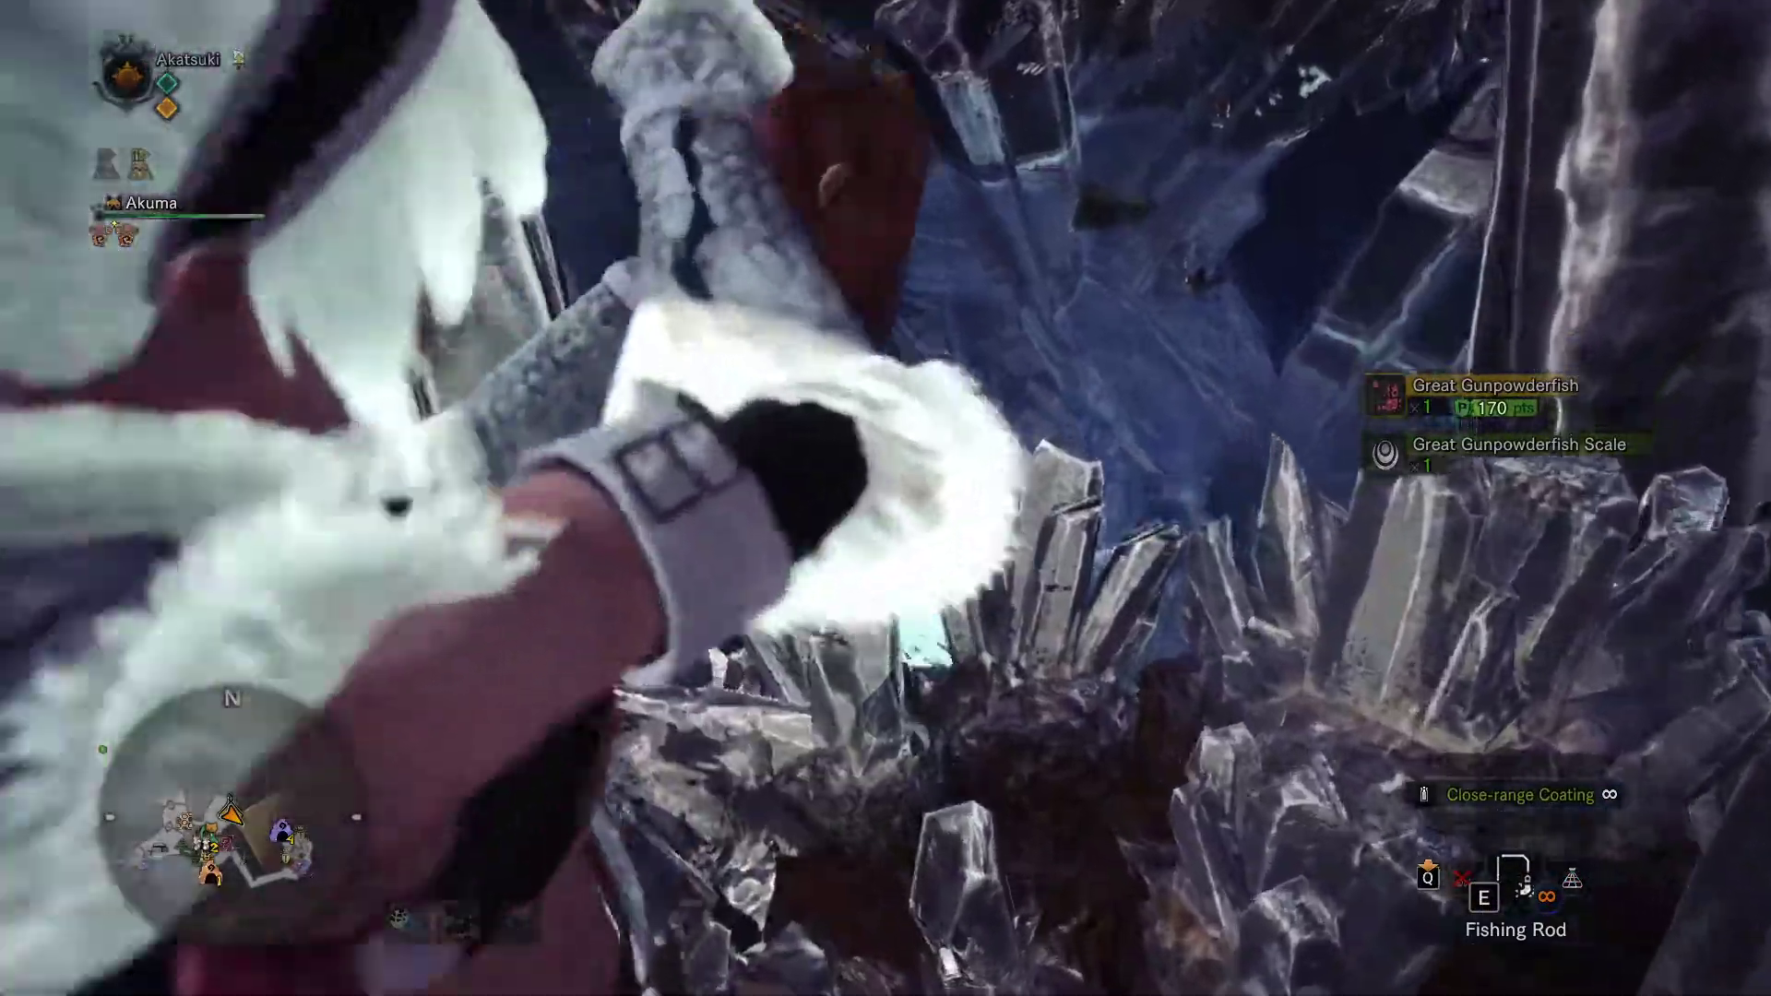
key(shift)
click(732, 824)
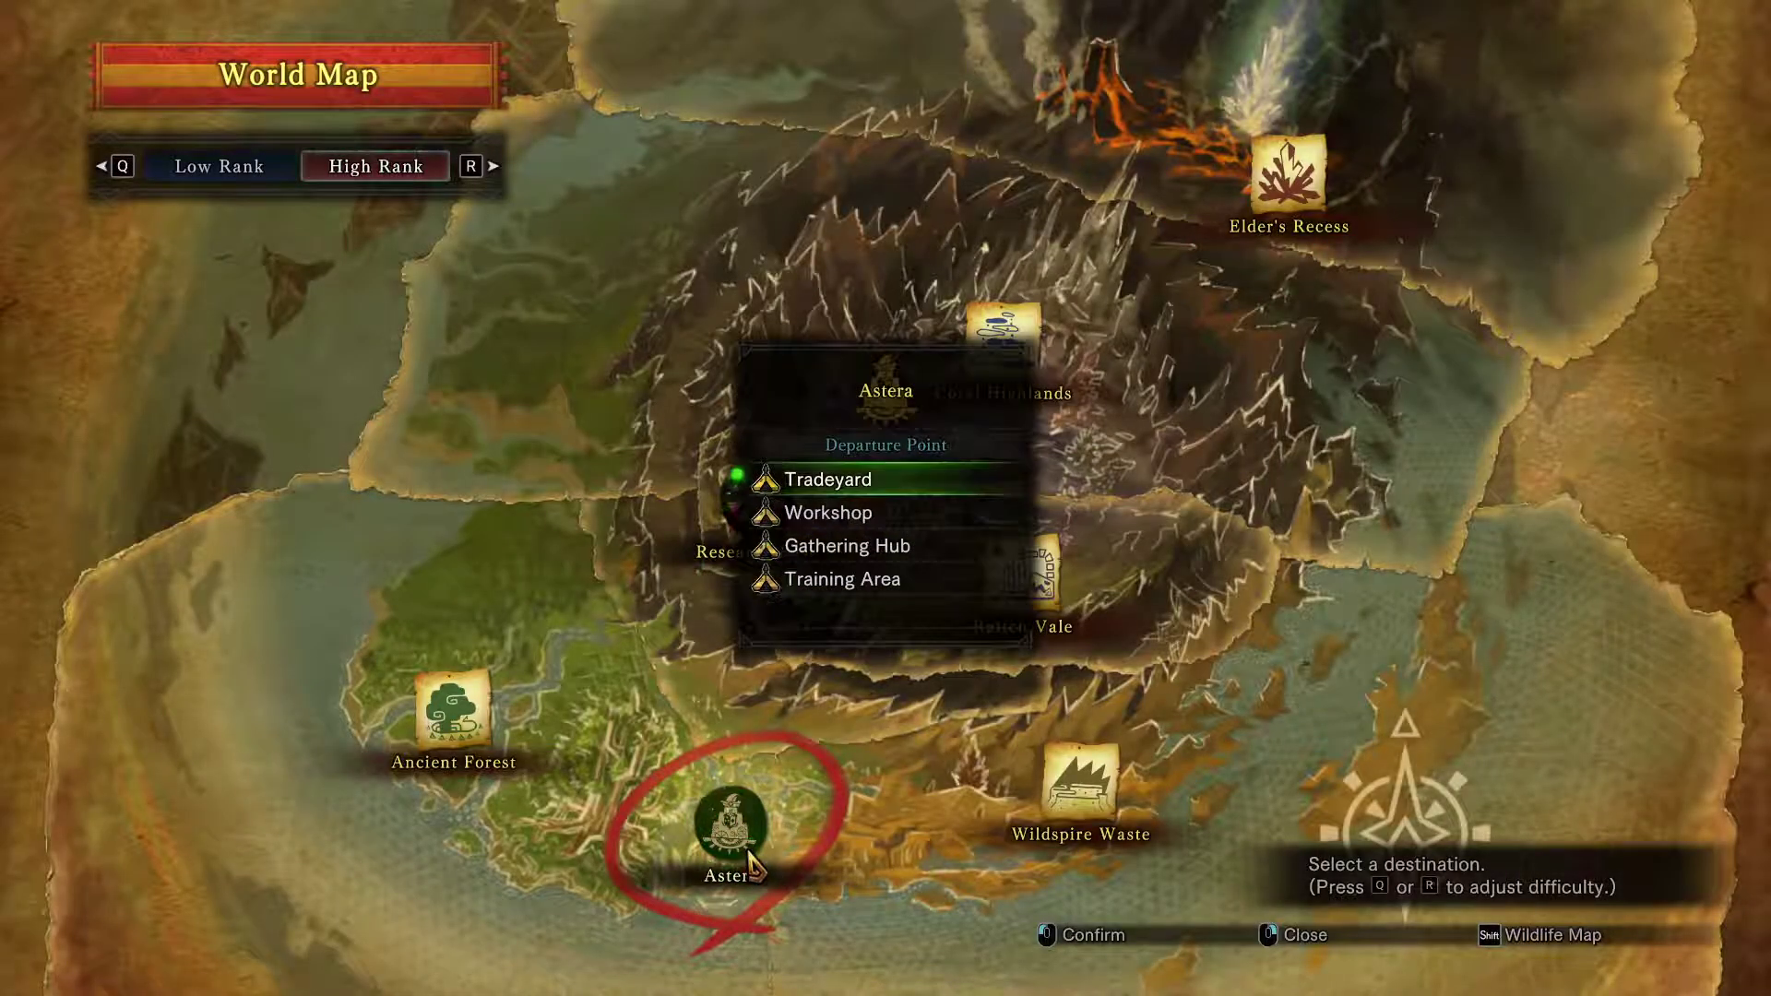
key(Return)
key(Return)
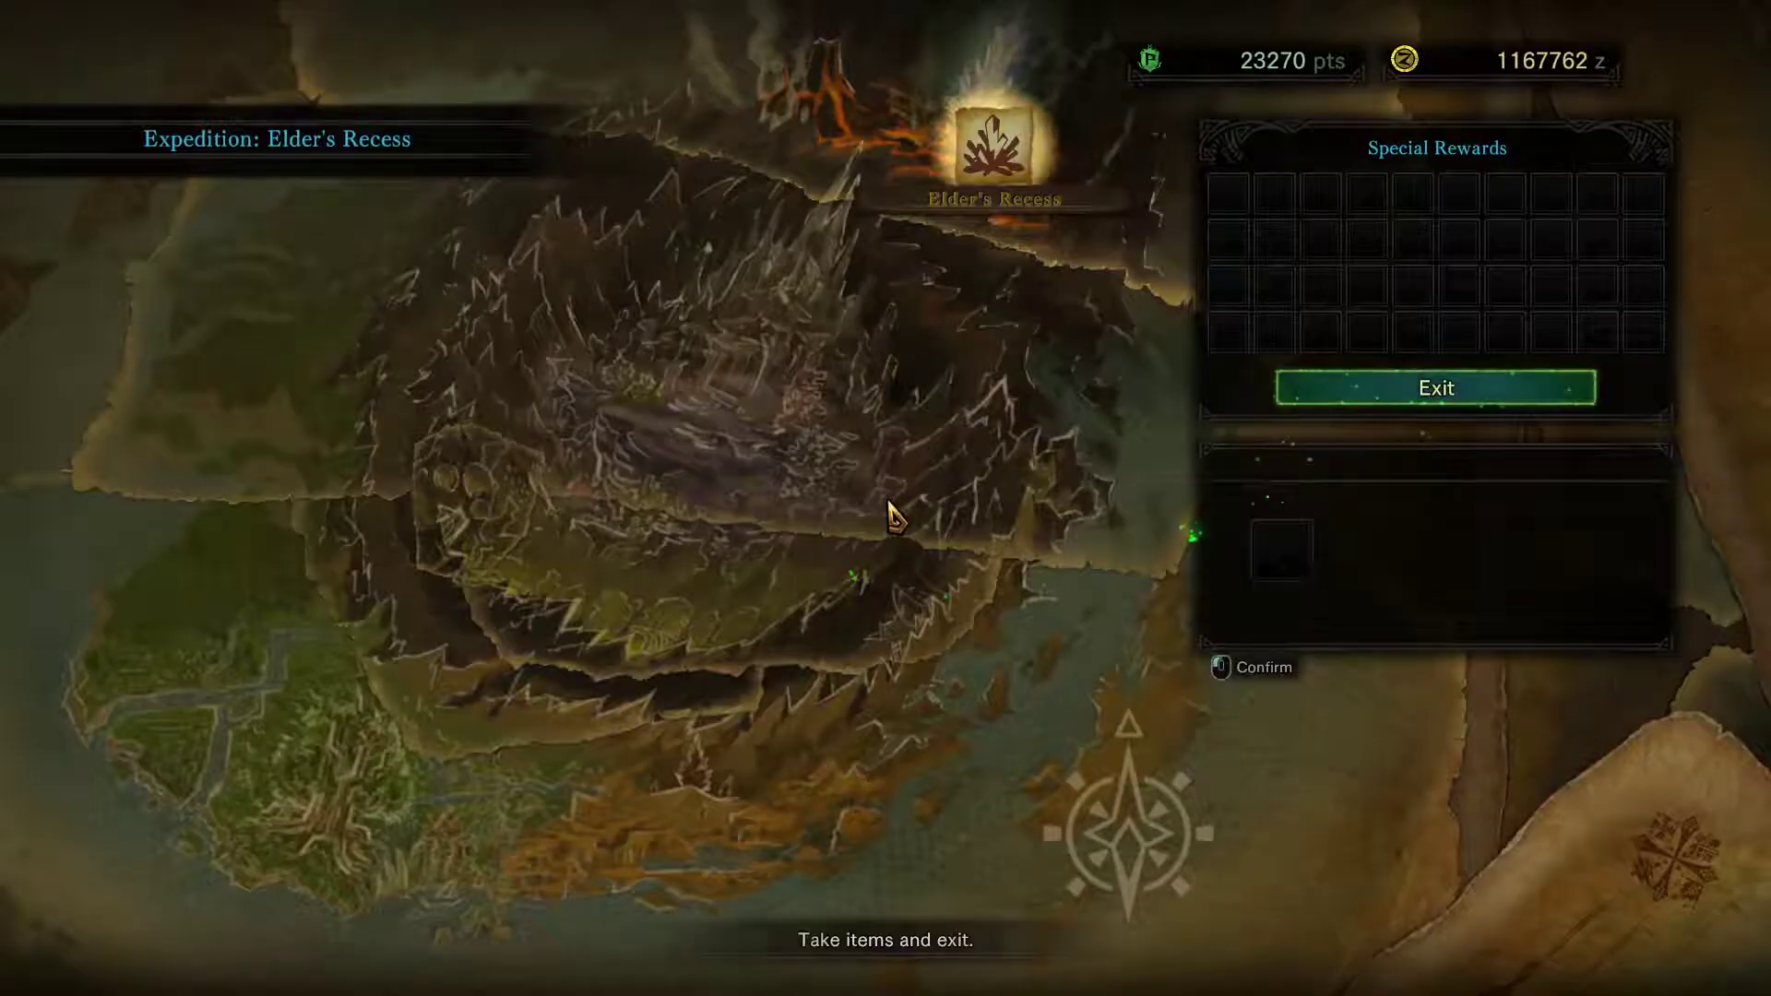
click(890, 517)
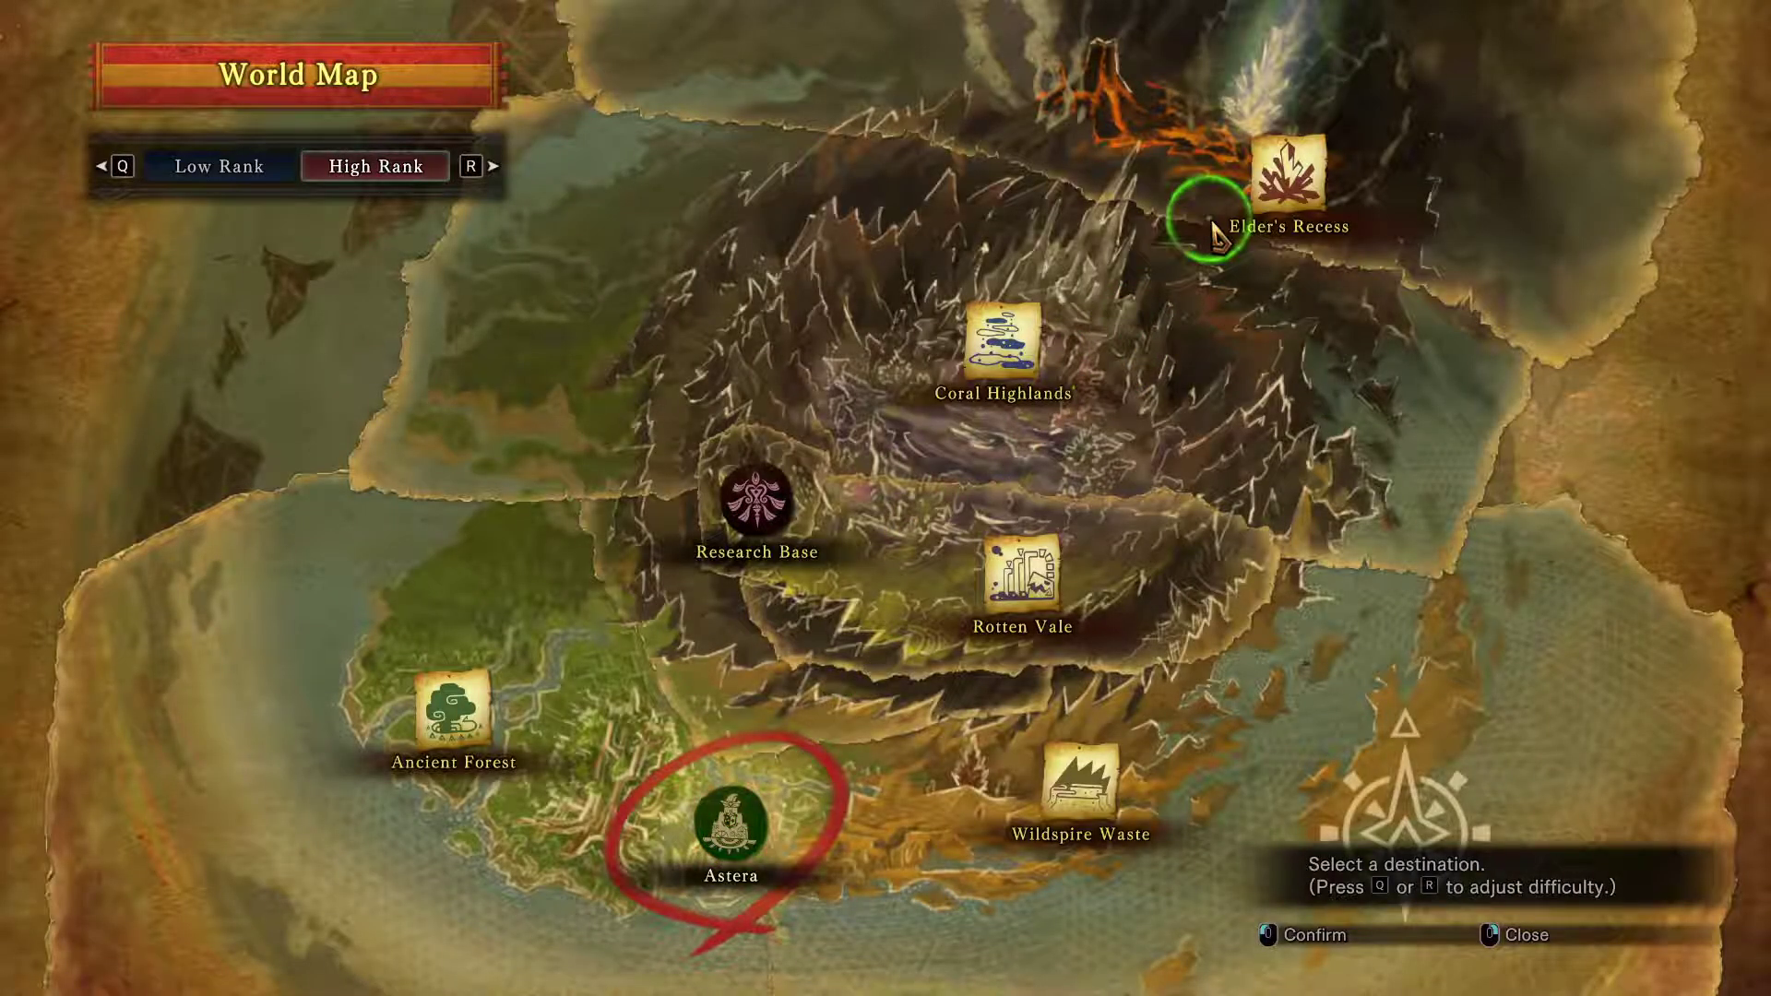
Start a third Elder's Recess expedition and move past the camp tent toward the fishing pool
click(1214, 226)
key(Return)
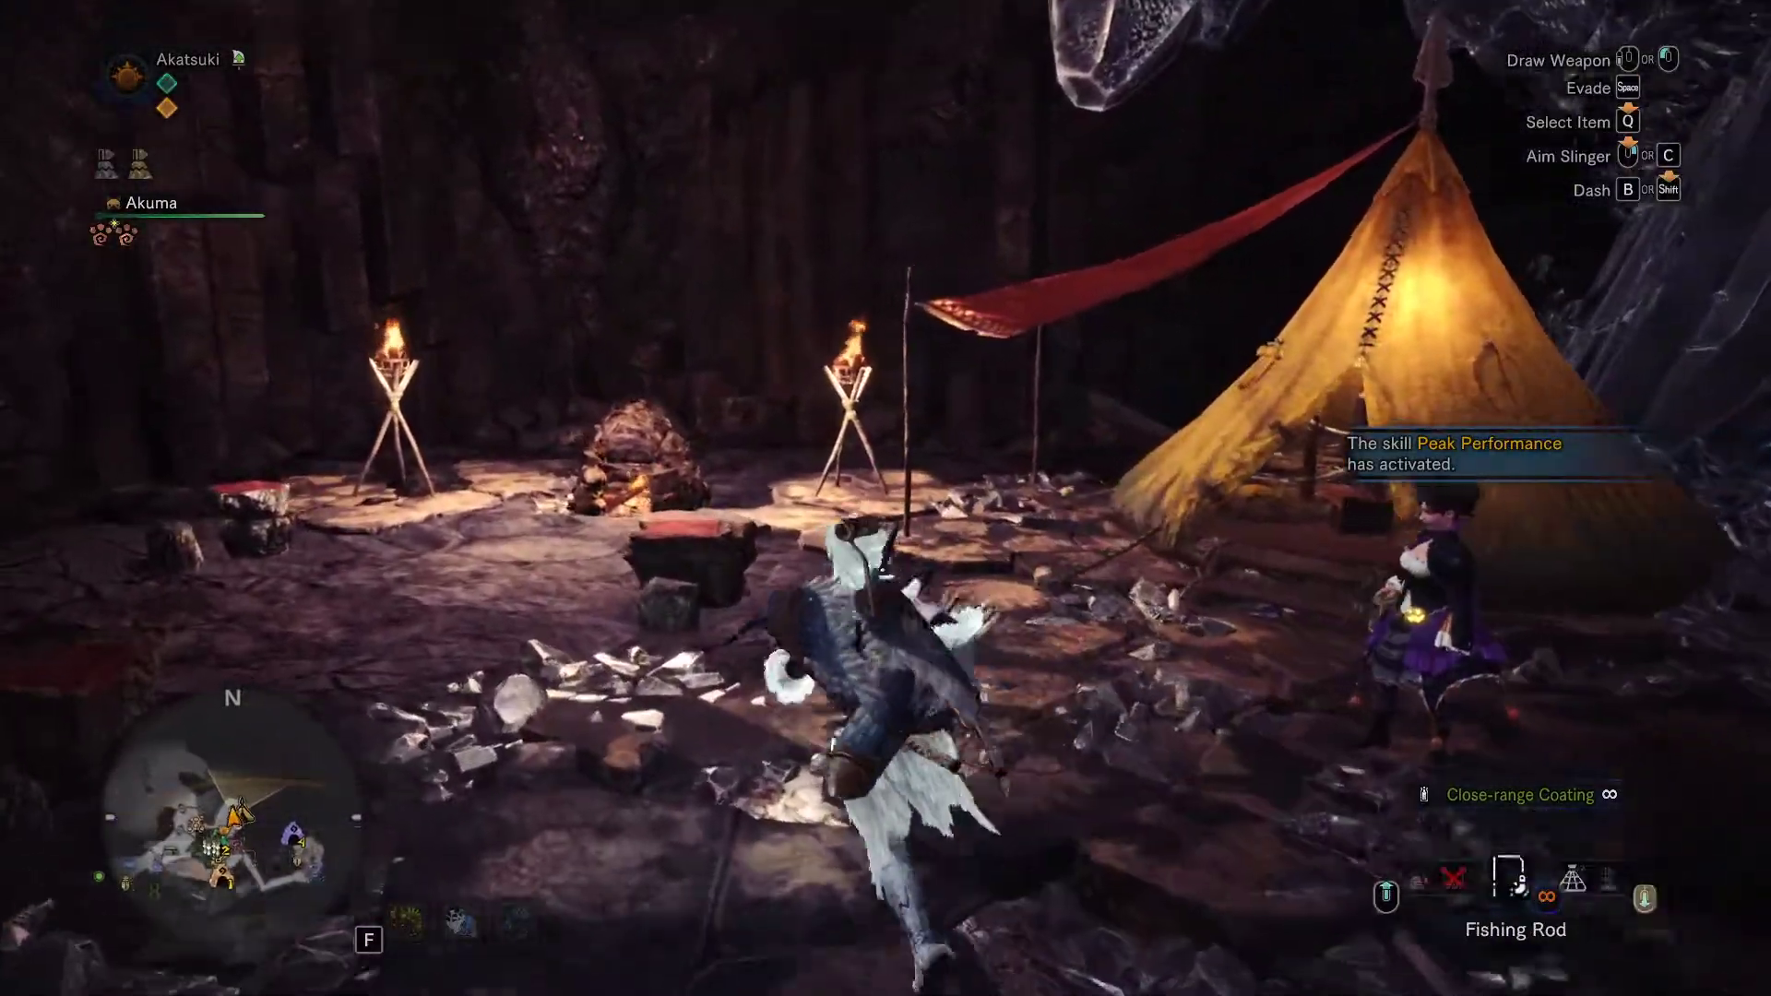
key(e)
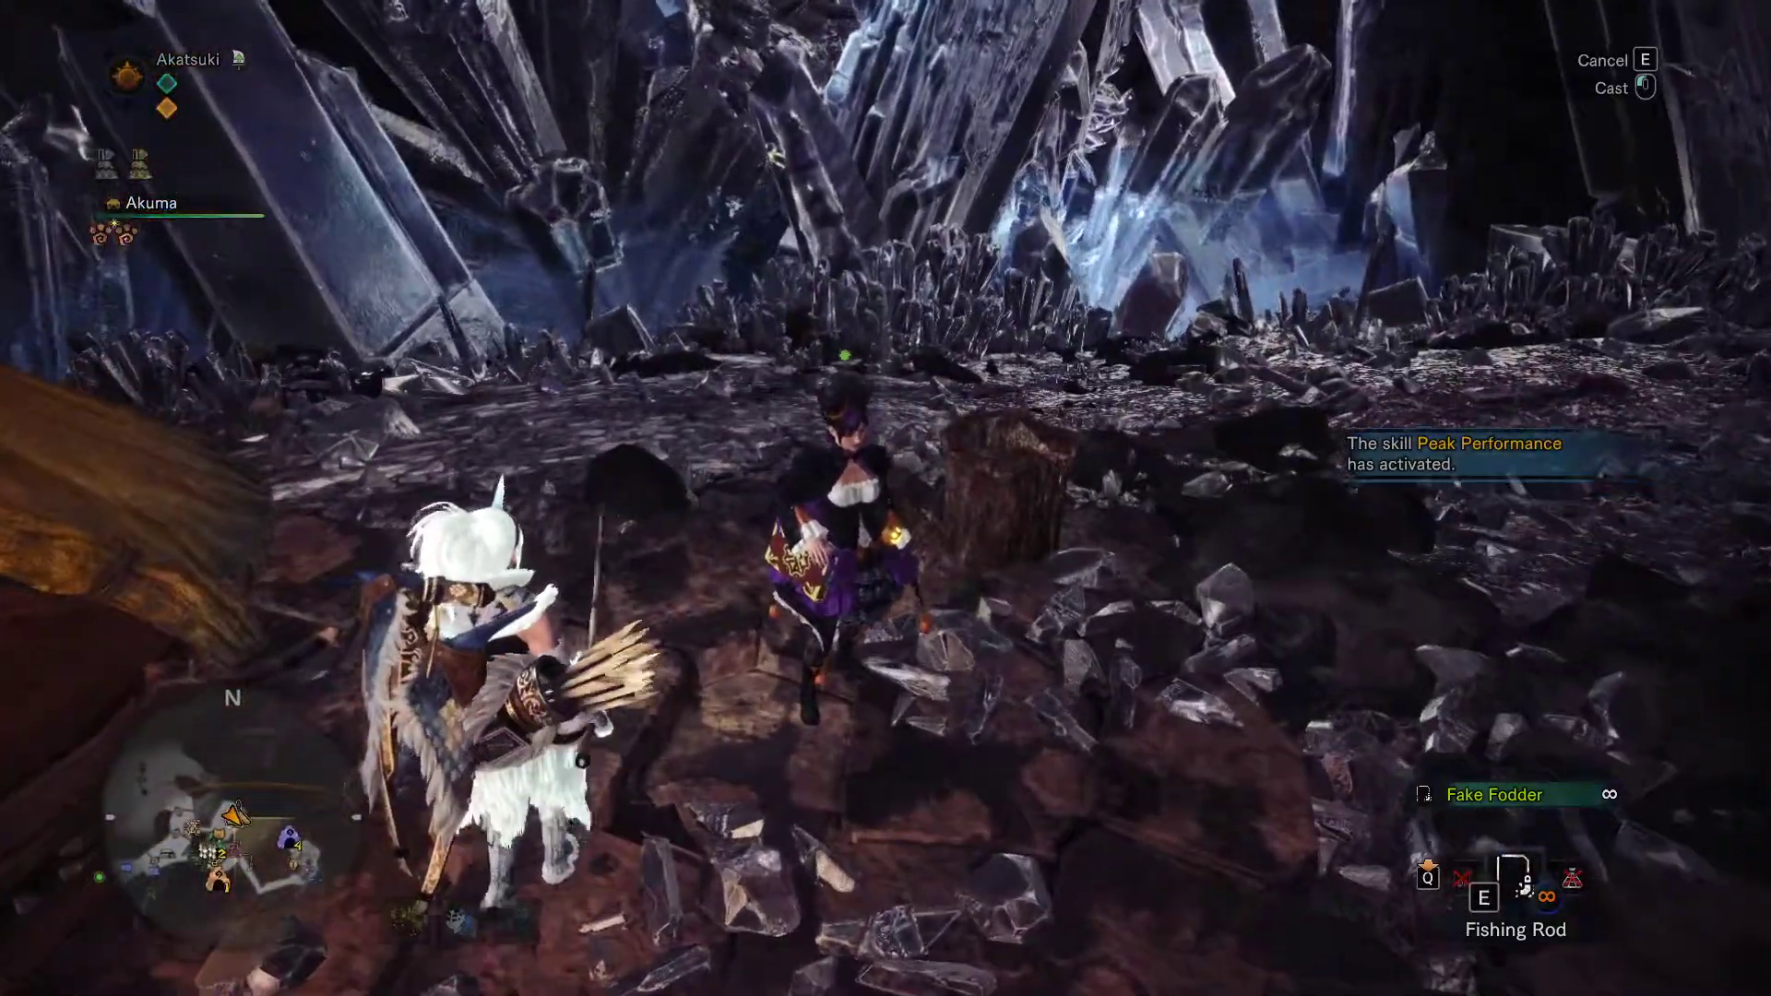
key(e)
key(w)
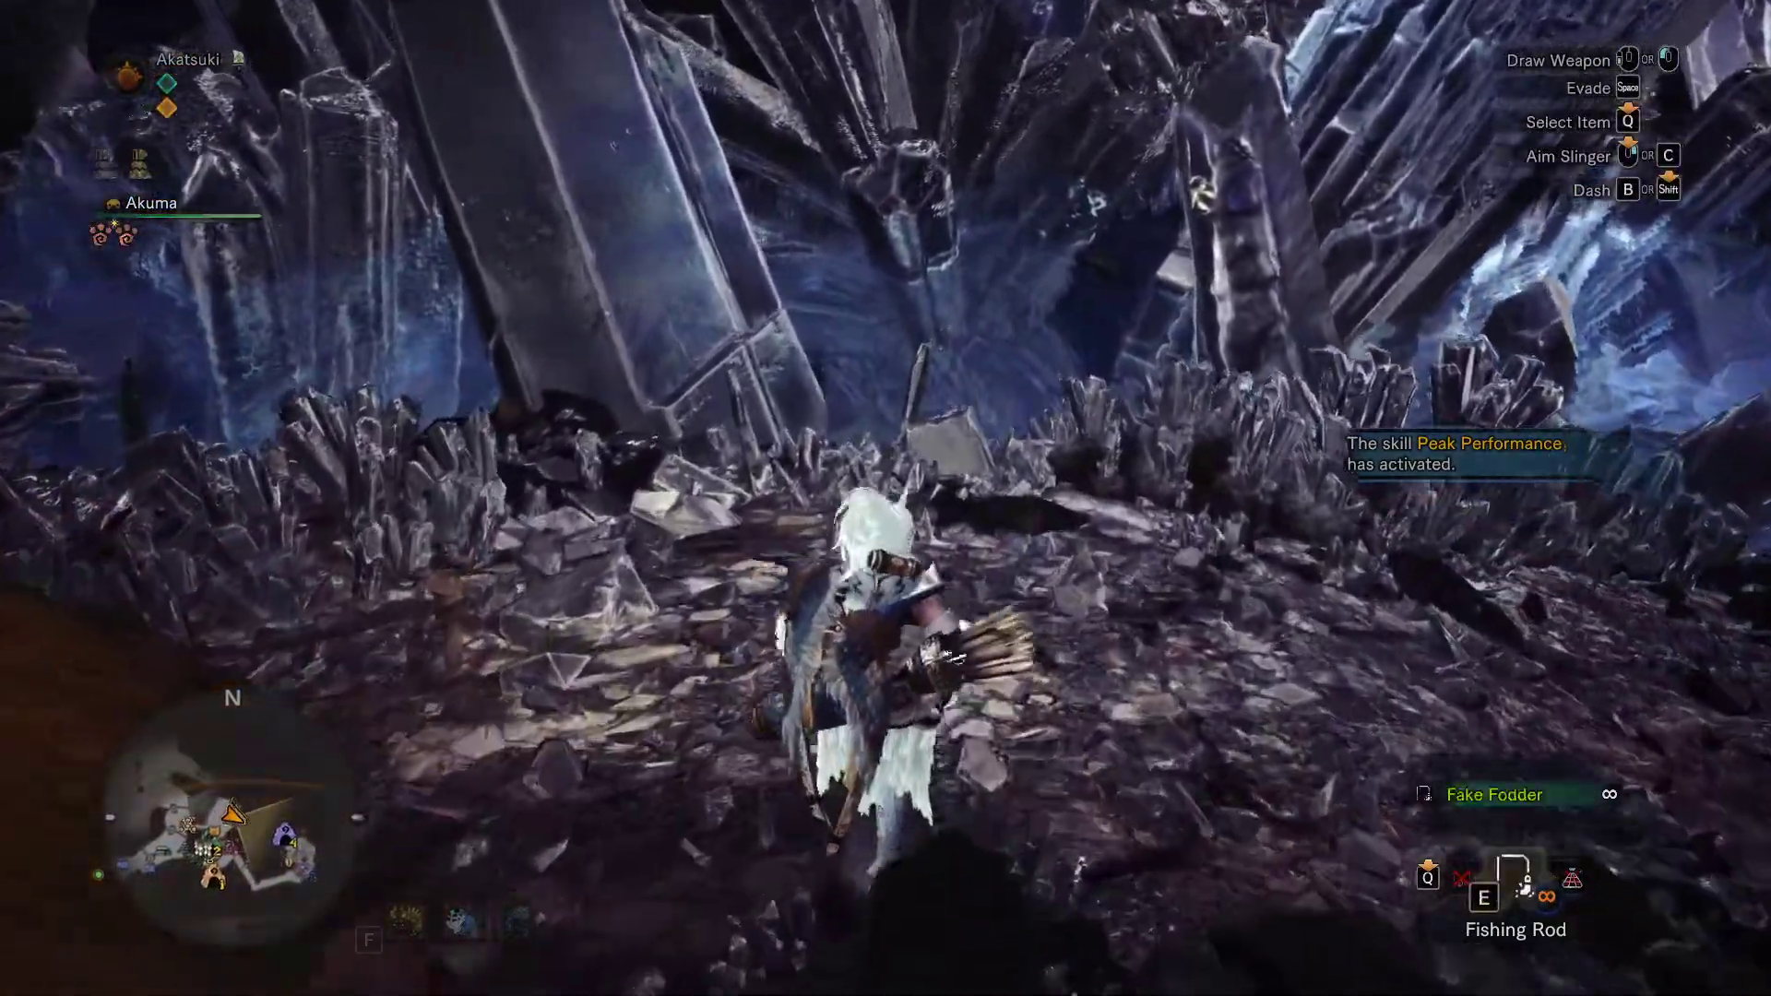
Ready the Fishing Rod at the pool's edge, cast the Fake Fodder and reel it in
key(e)
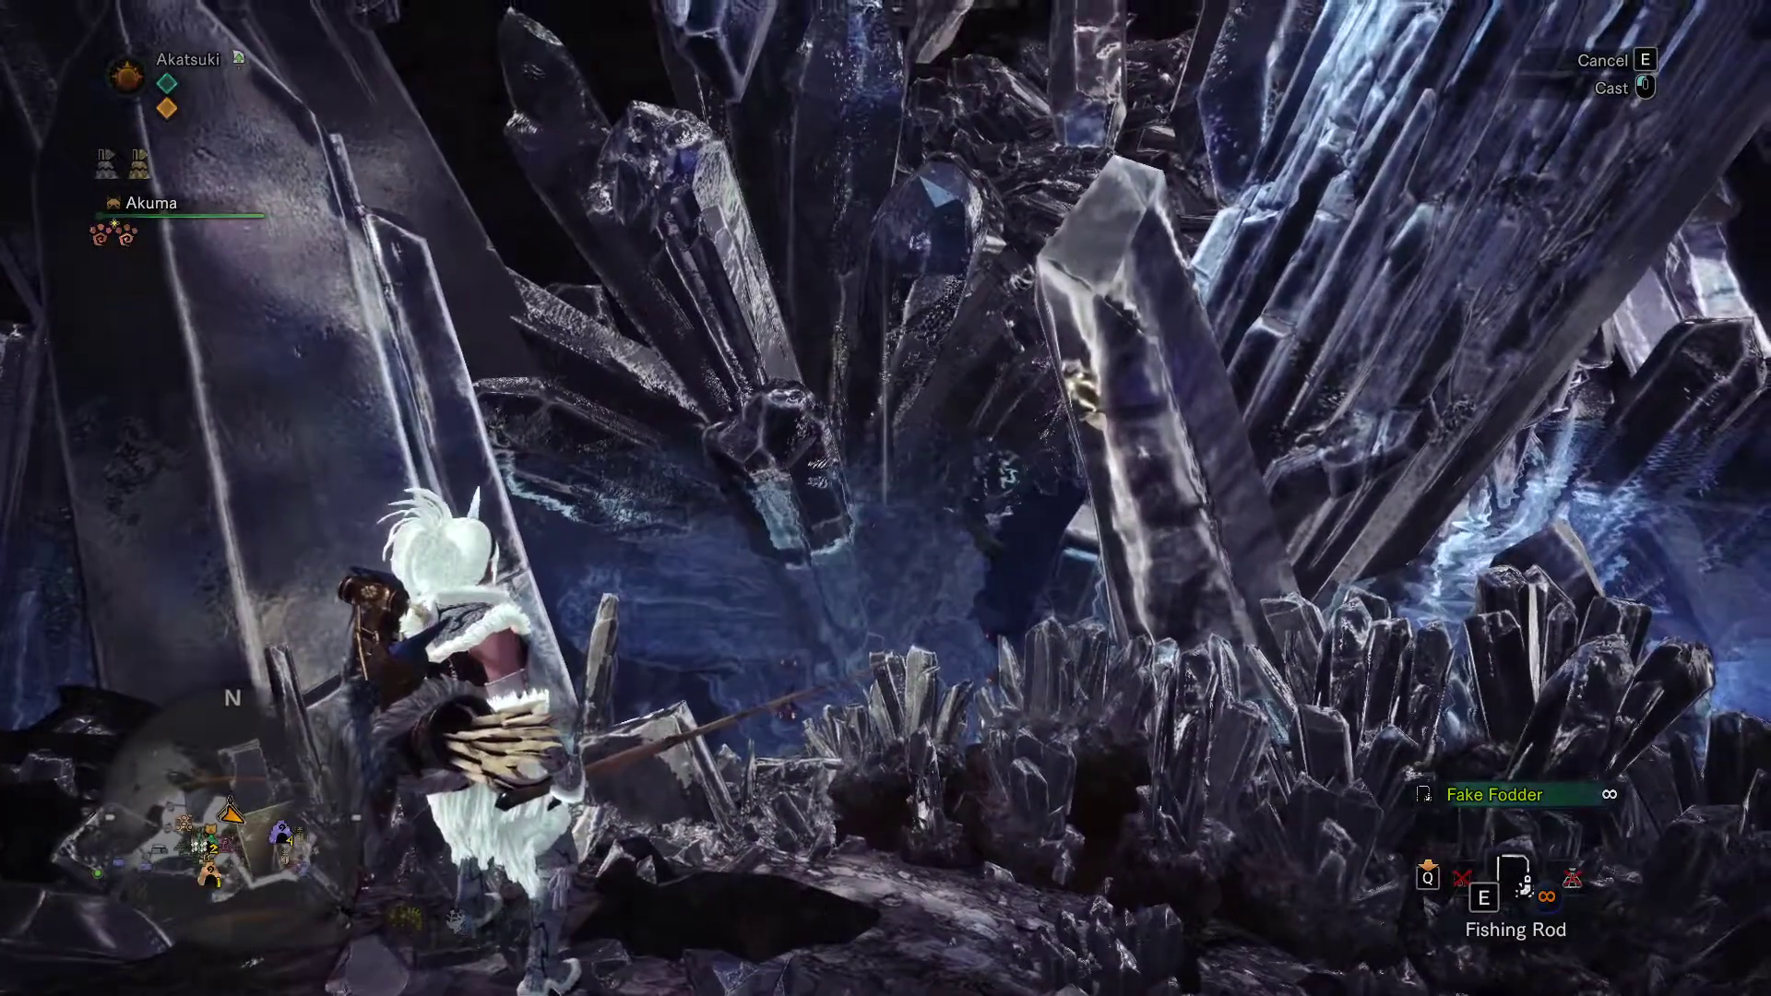
click(886, 498)
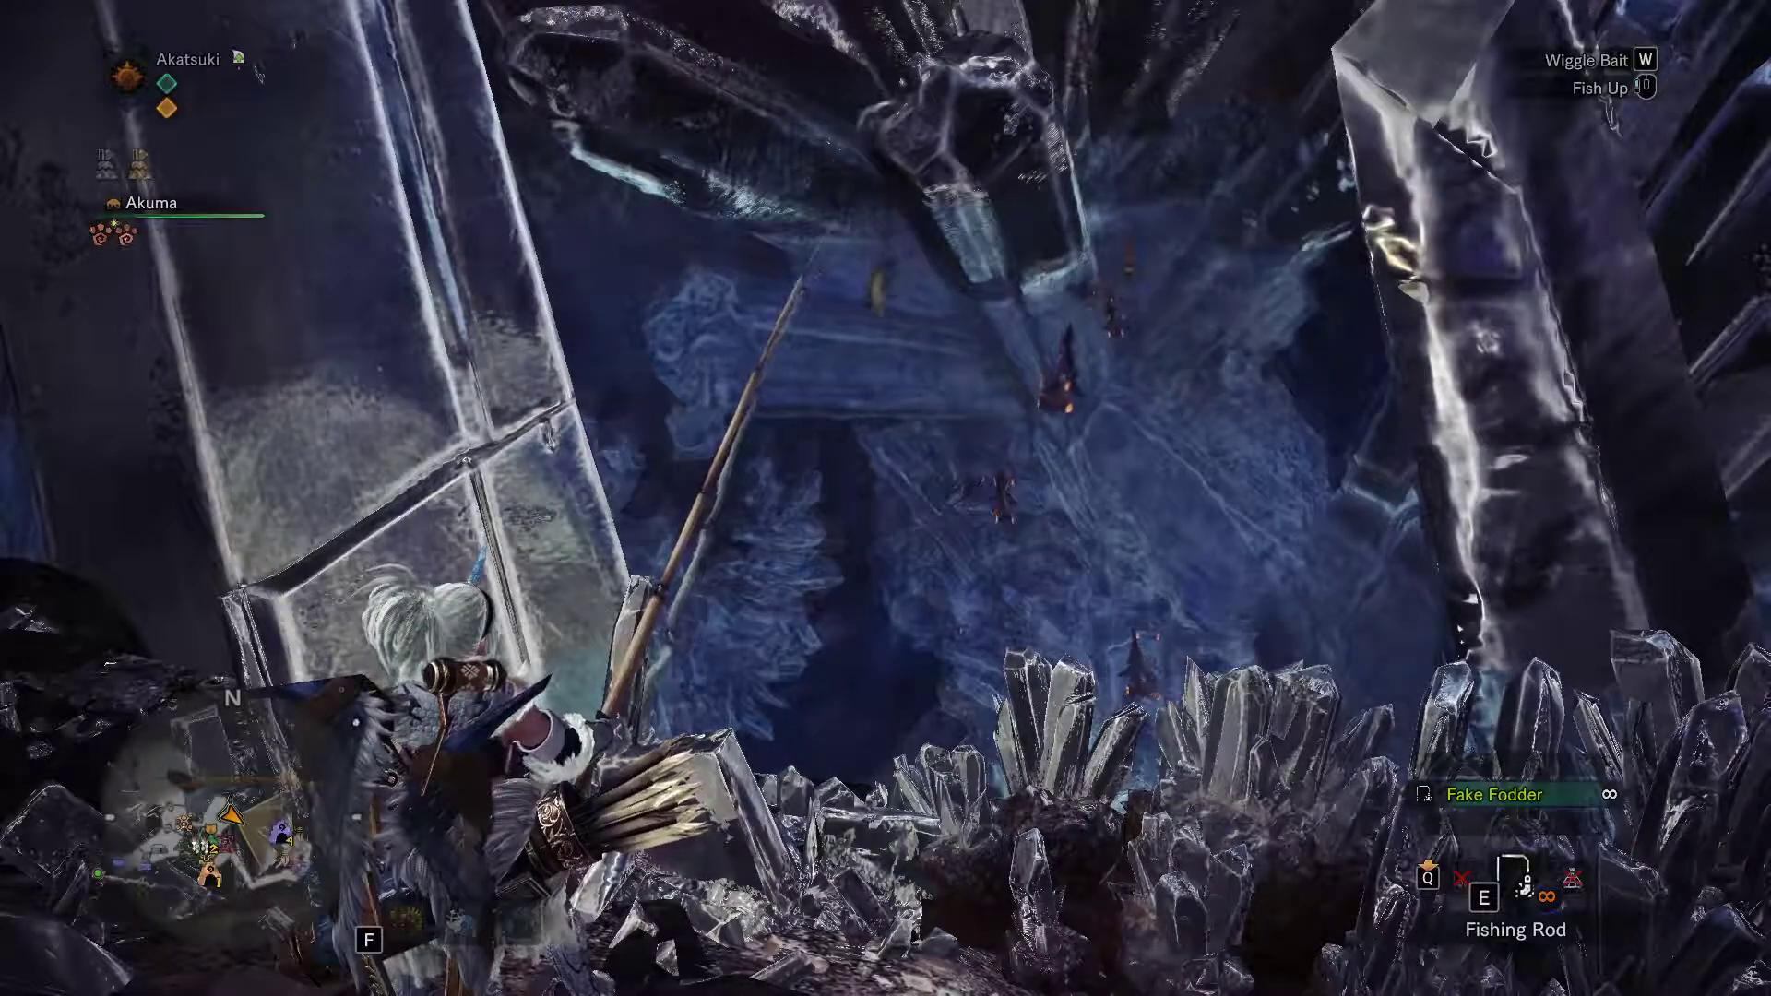
click(886, 498)
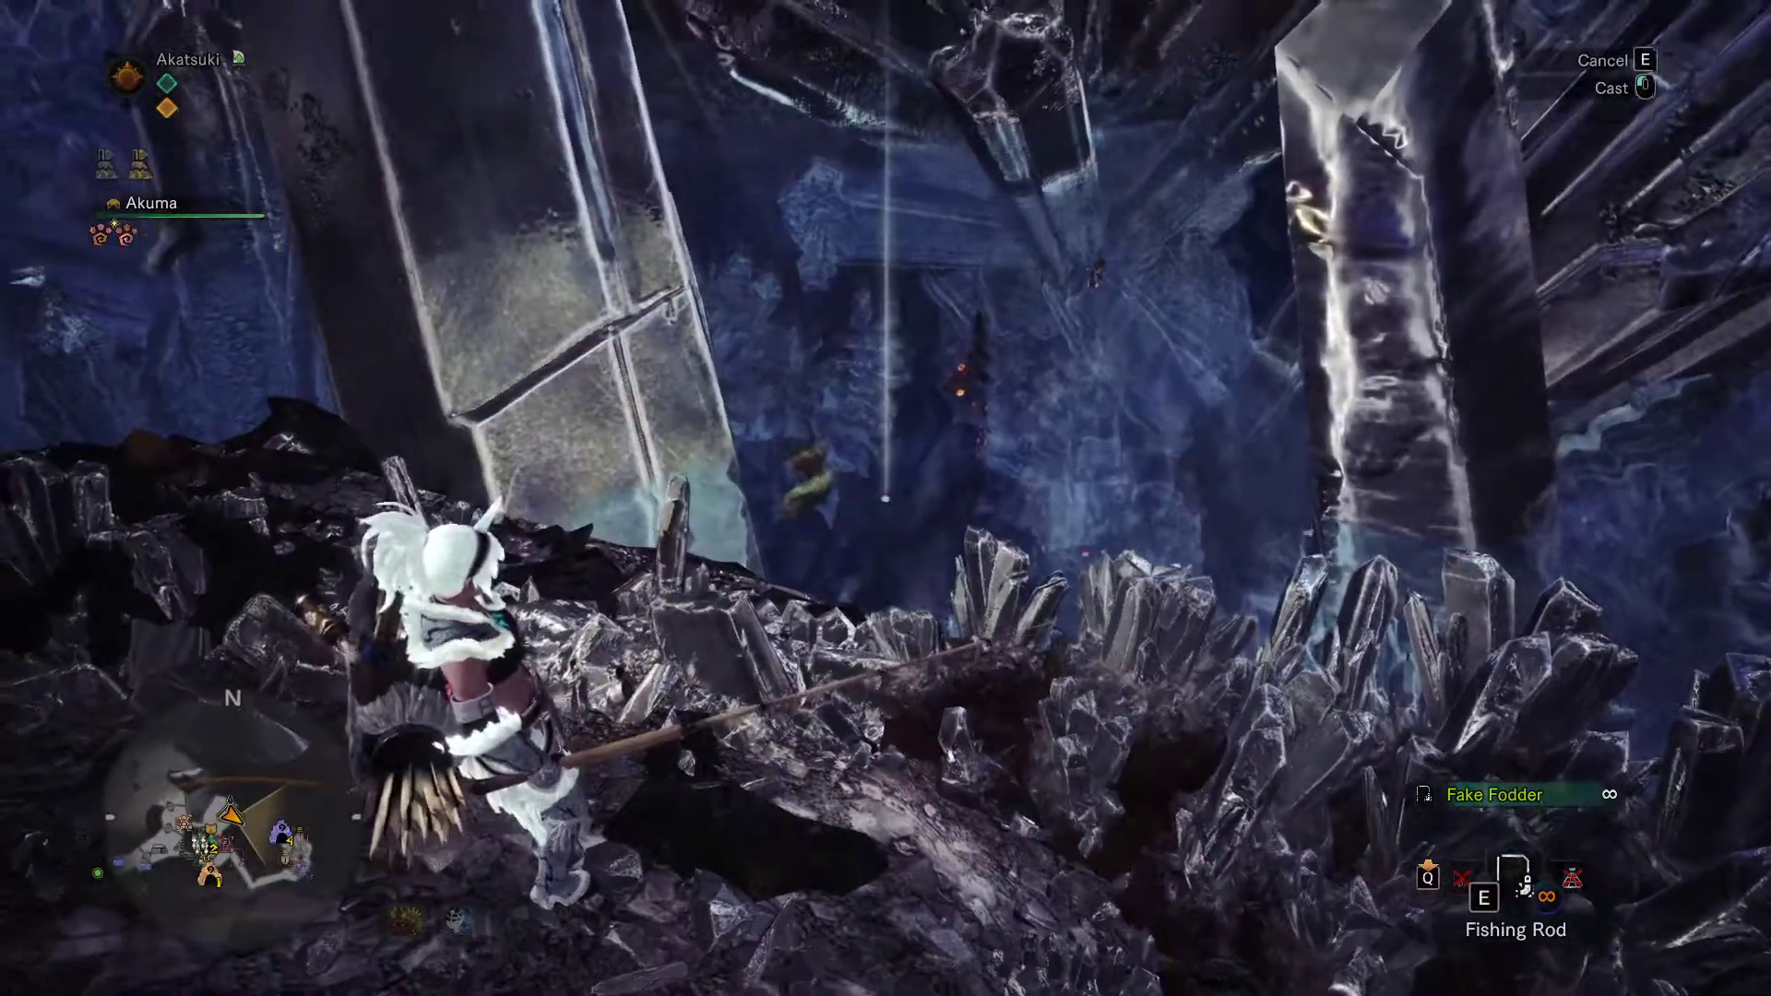
Cast the Fake Fodder into the pool, fish up a Great Gunpowderfish and put the Fishing Rod away
click(885, 498)
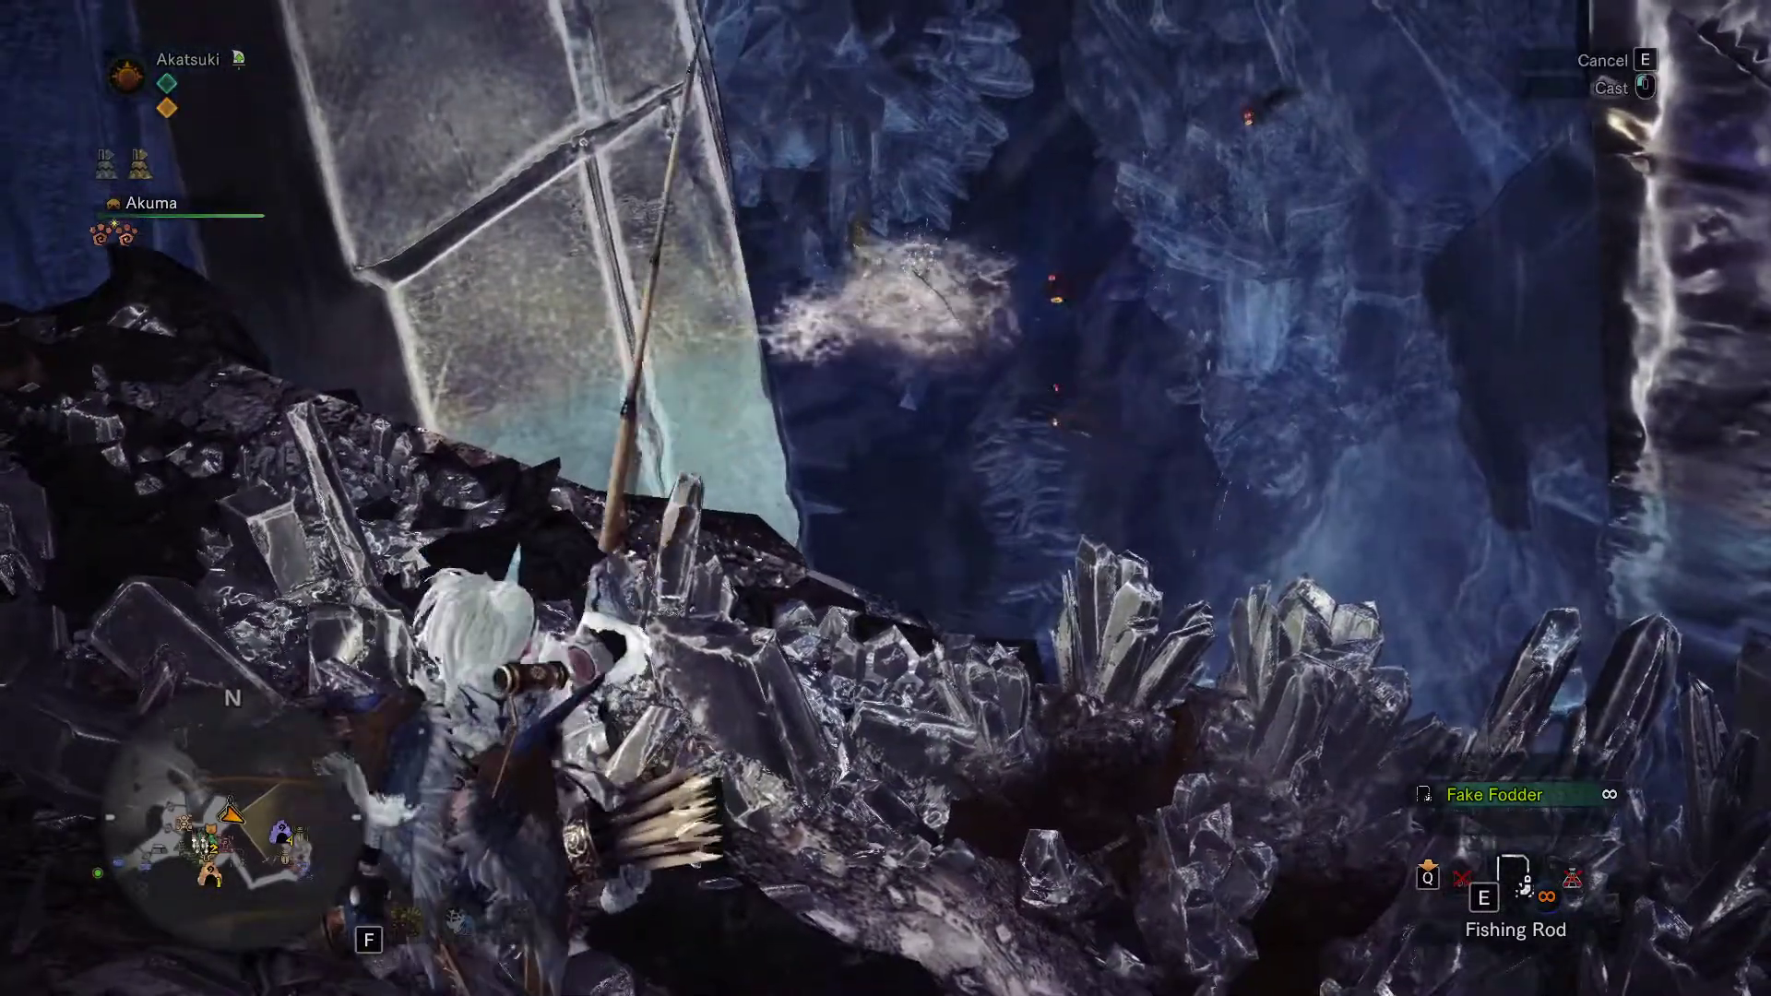
click(886, 498)
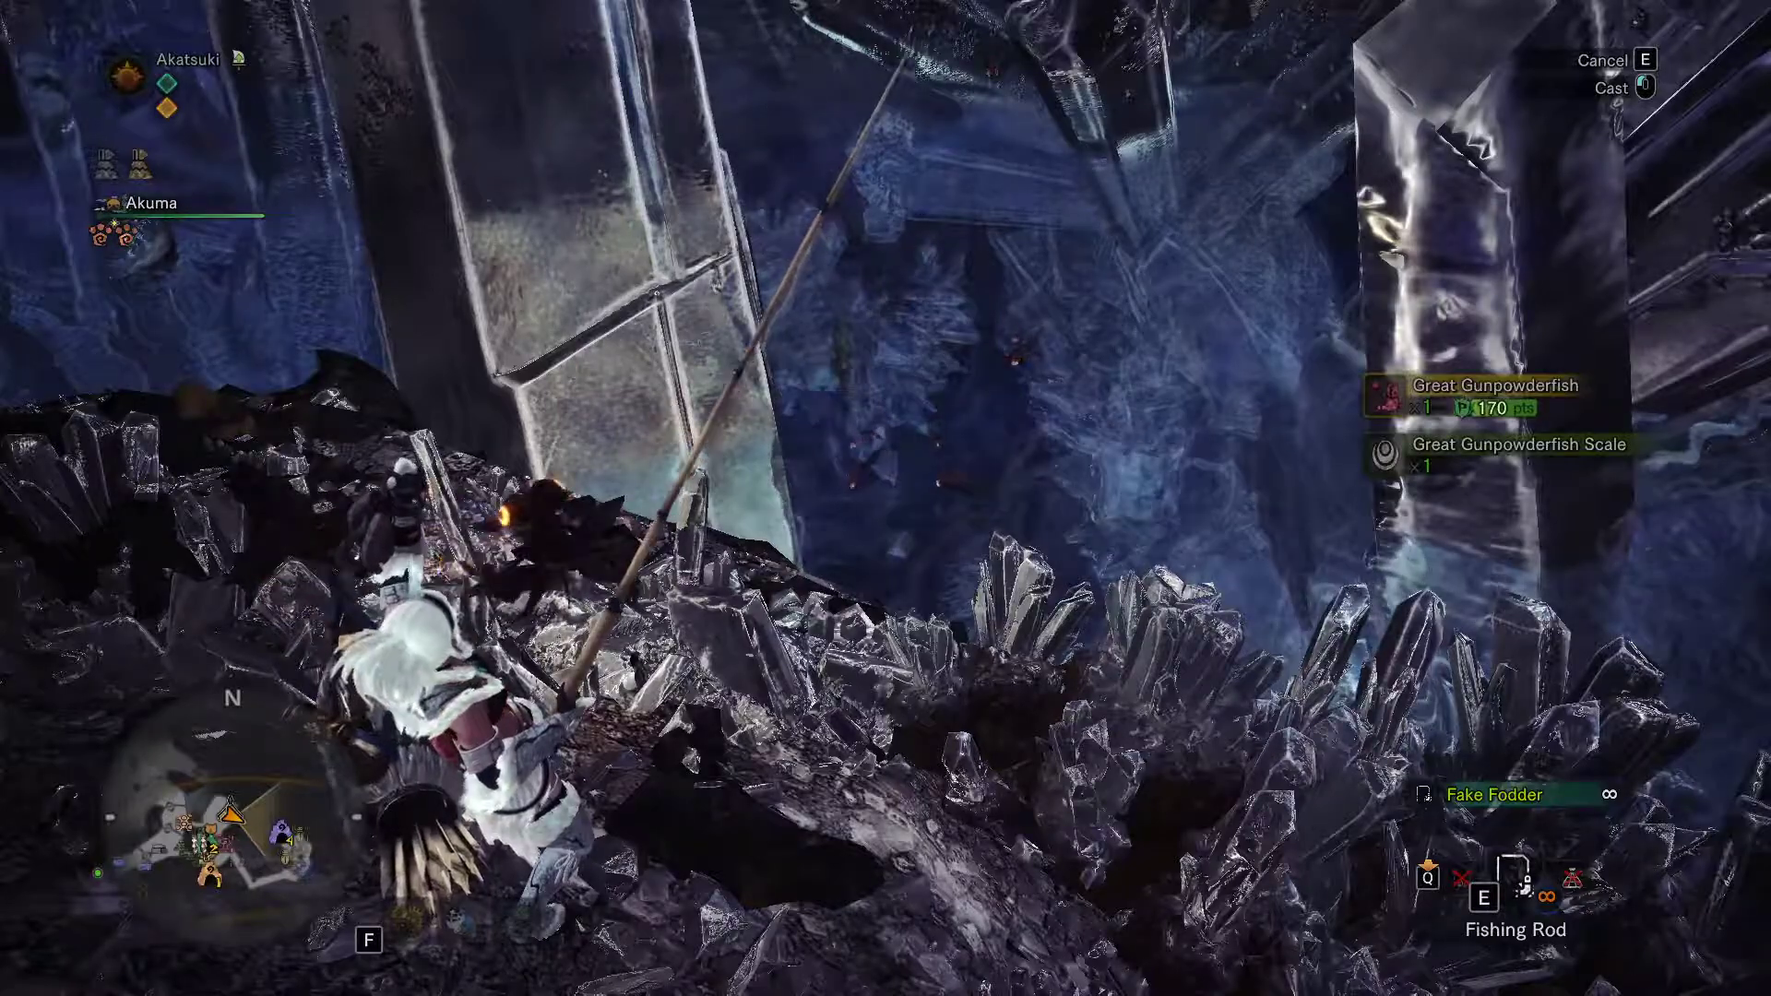
key(e)
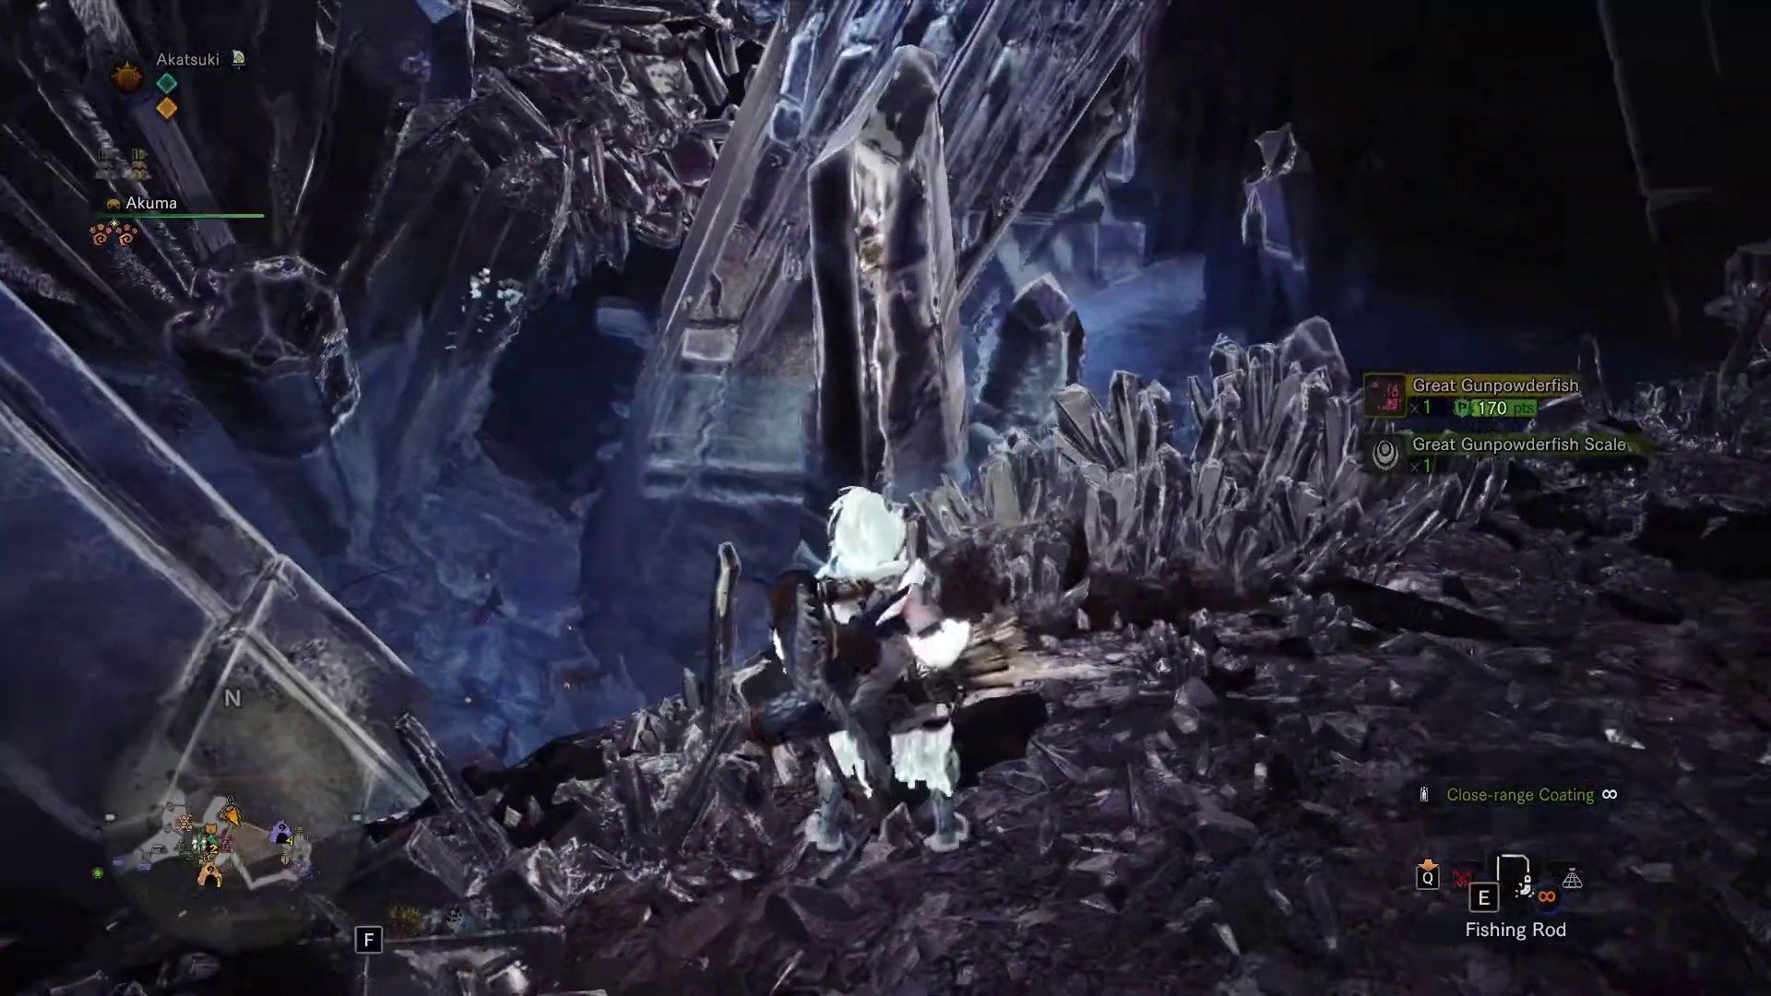
Walk along the pool's edge to look for other fish and check the Elder's Recess map
key(s)
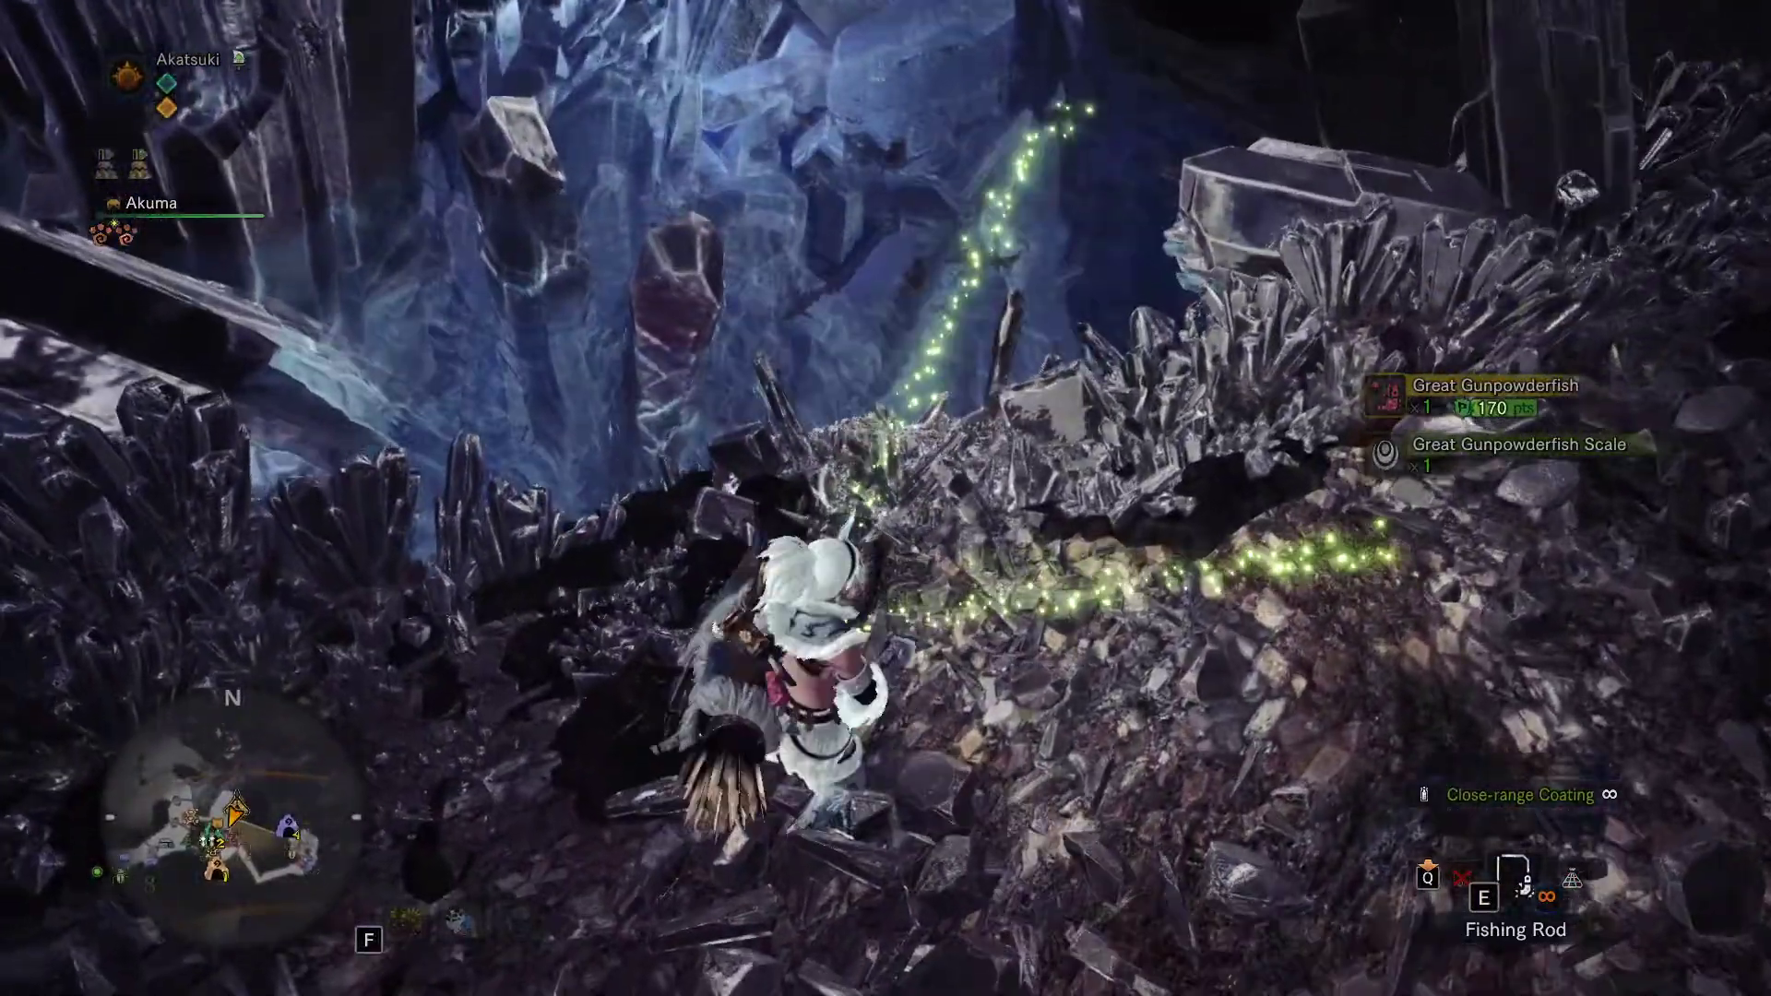
key(d)
key(w)
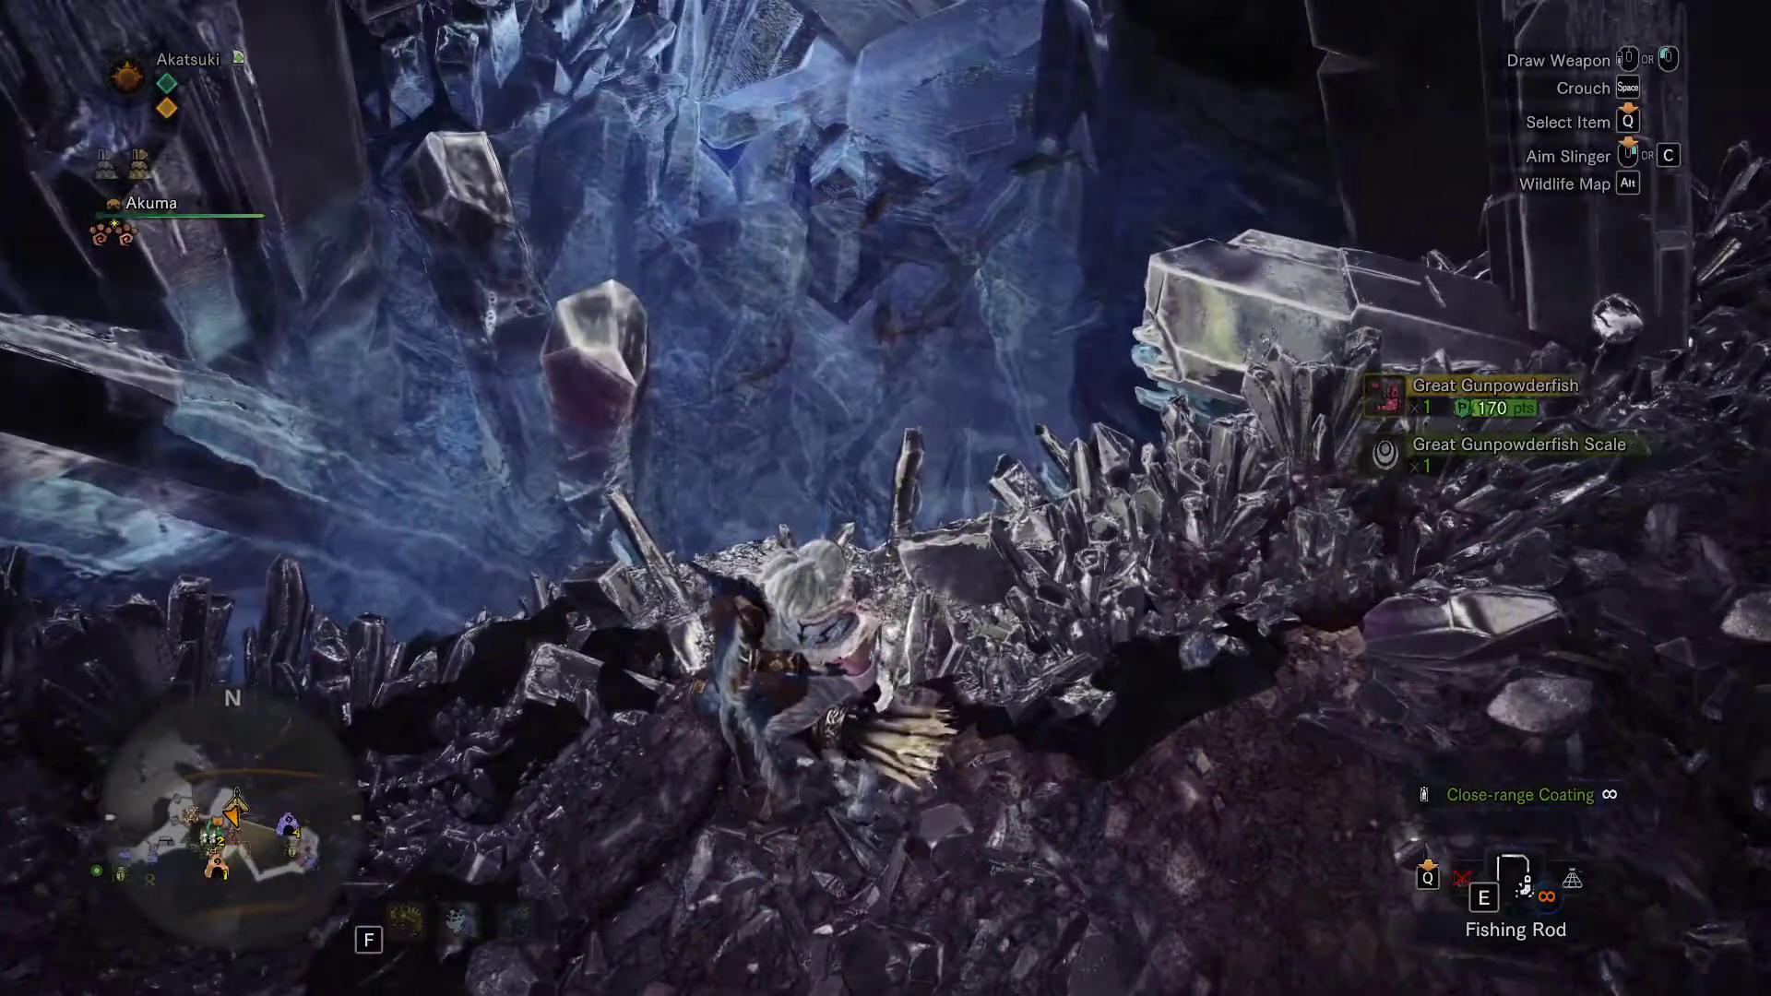
key(e)
key(m)
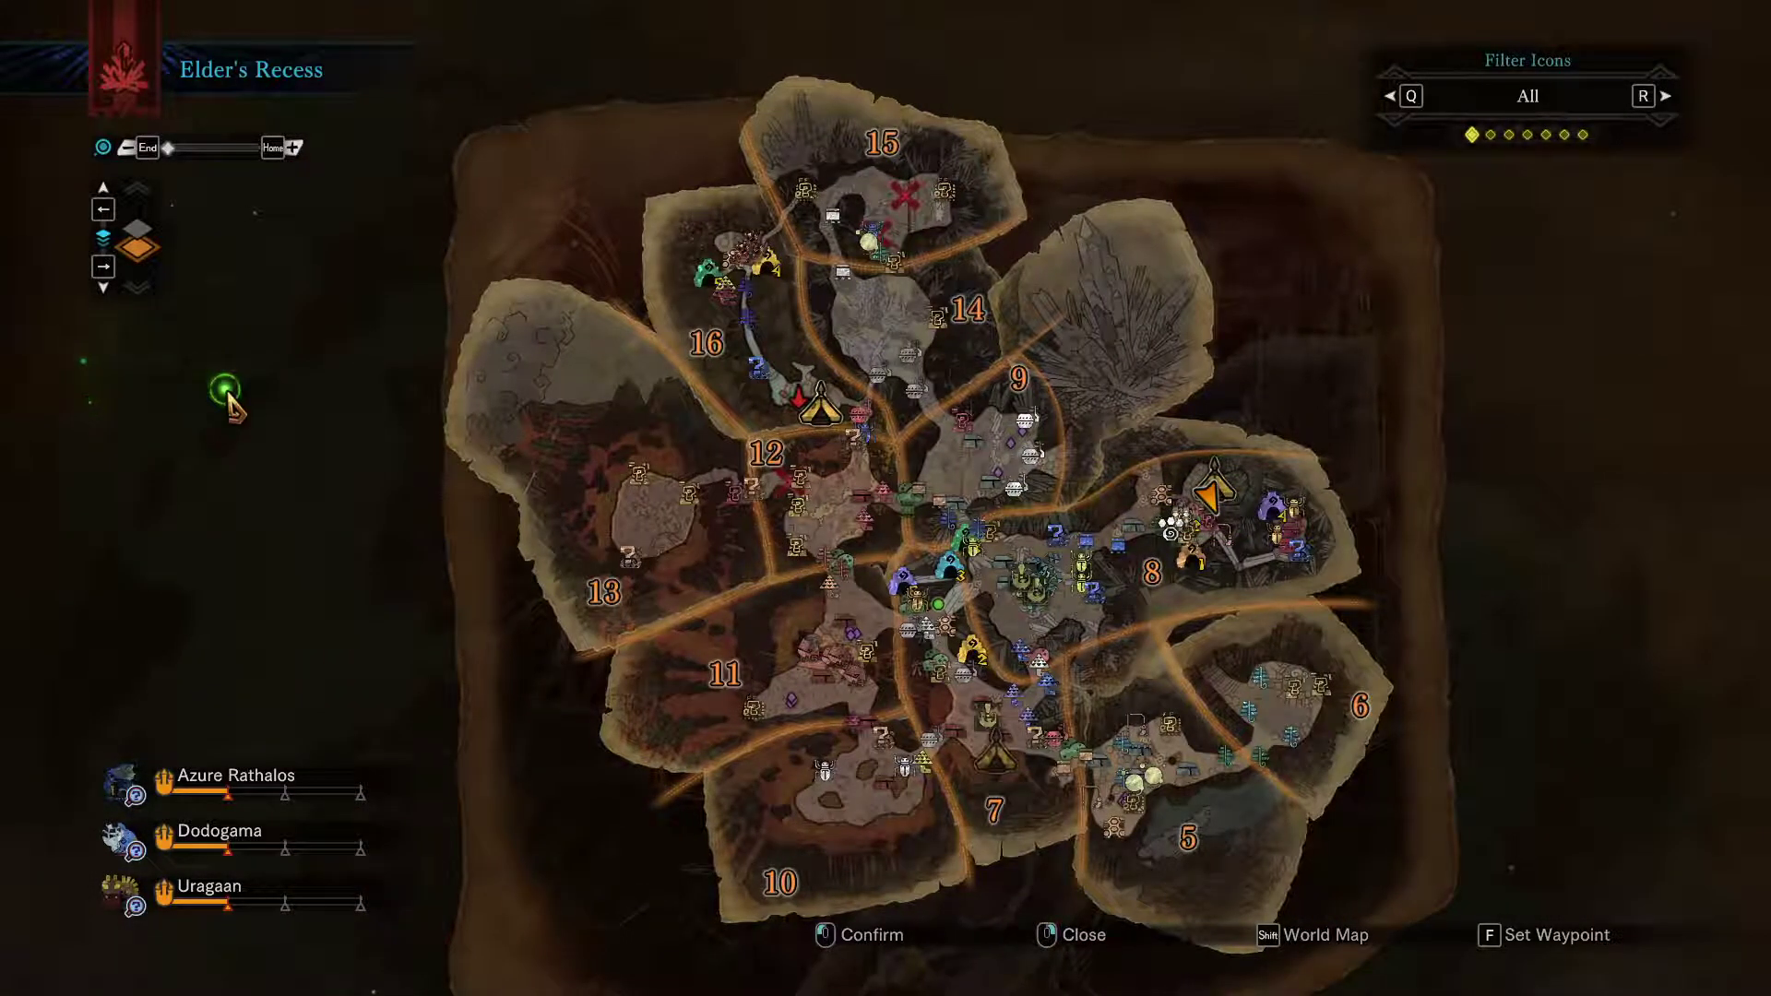
right_click(228, 396)
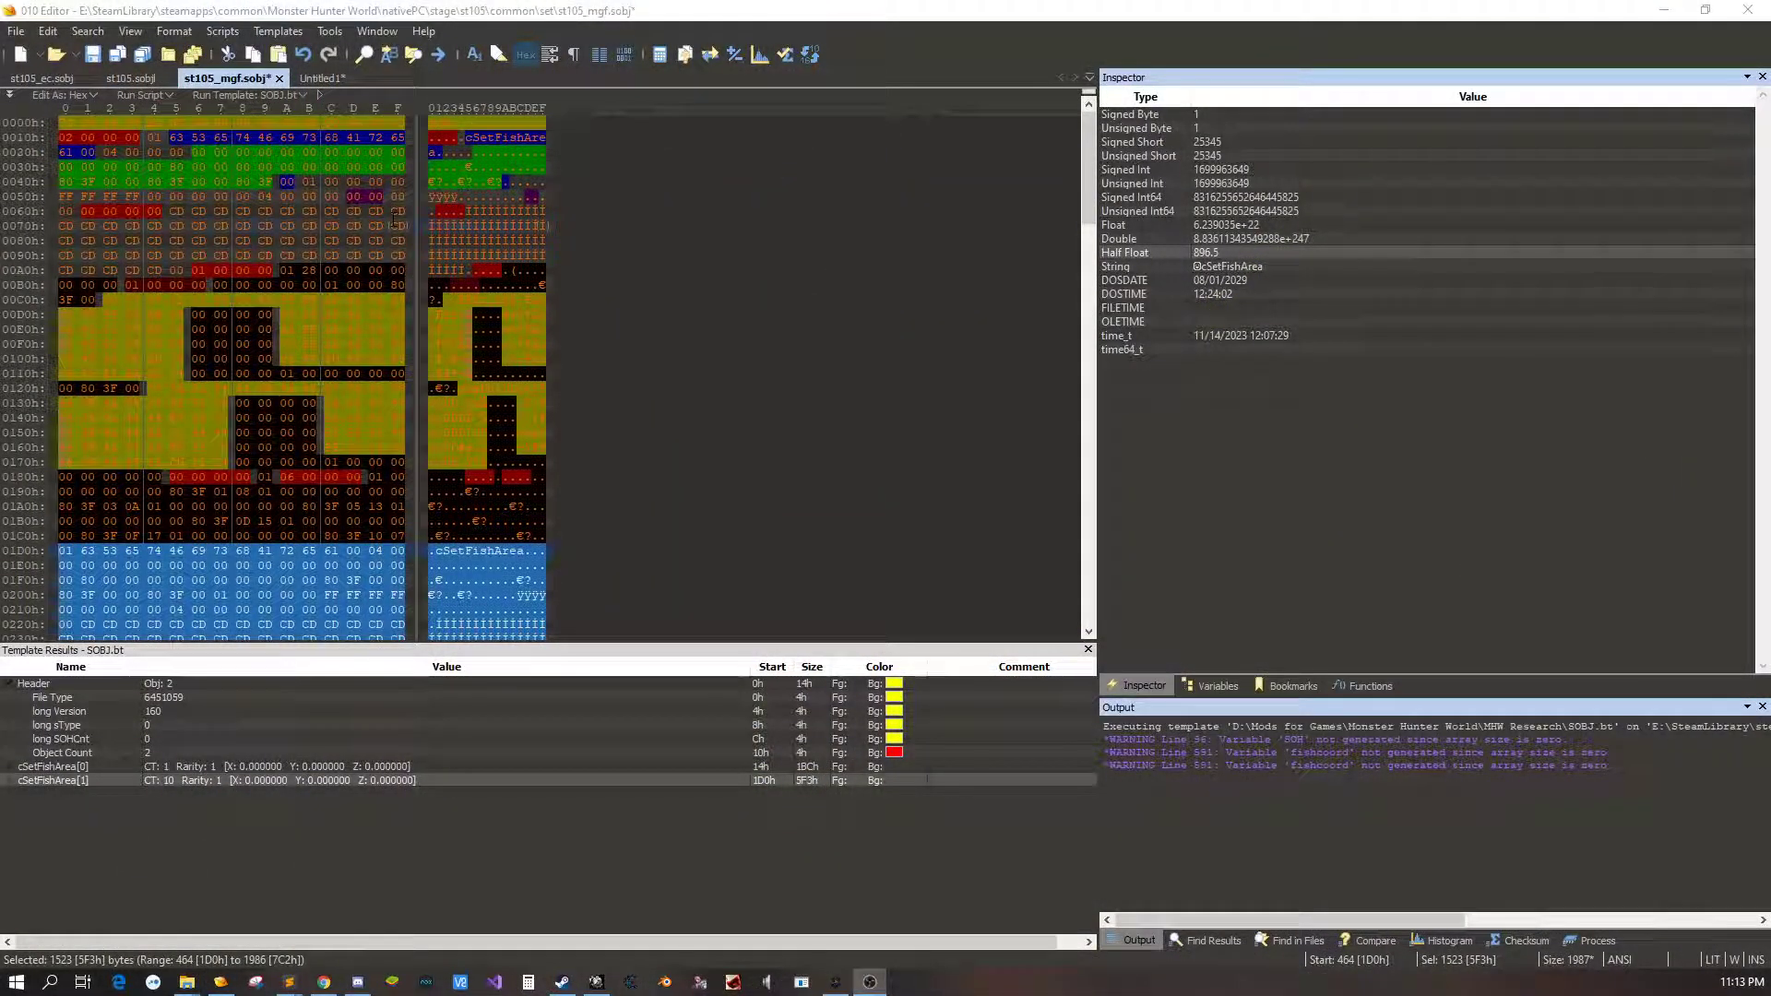
Switch to 010 Editor and examine the two cSetFishArea entries in st105_mgf.sobj
click(309, 81)
click(226, 78)
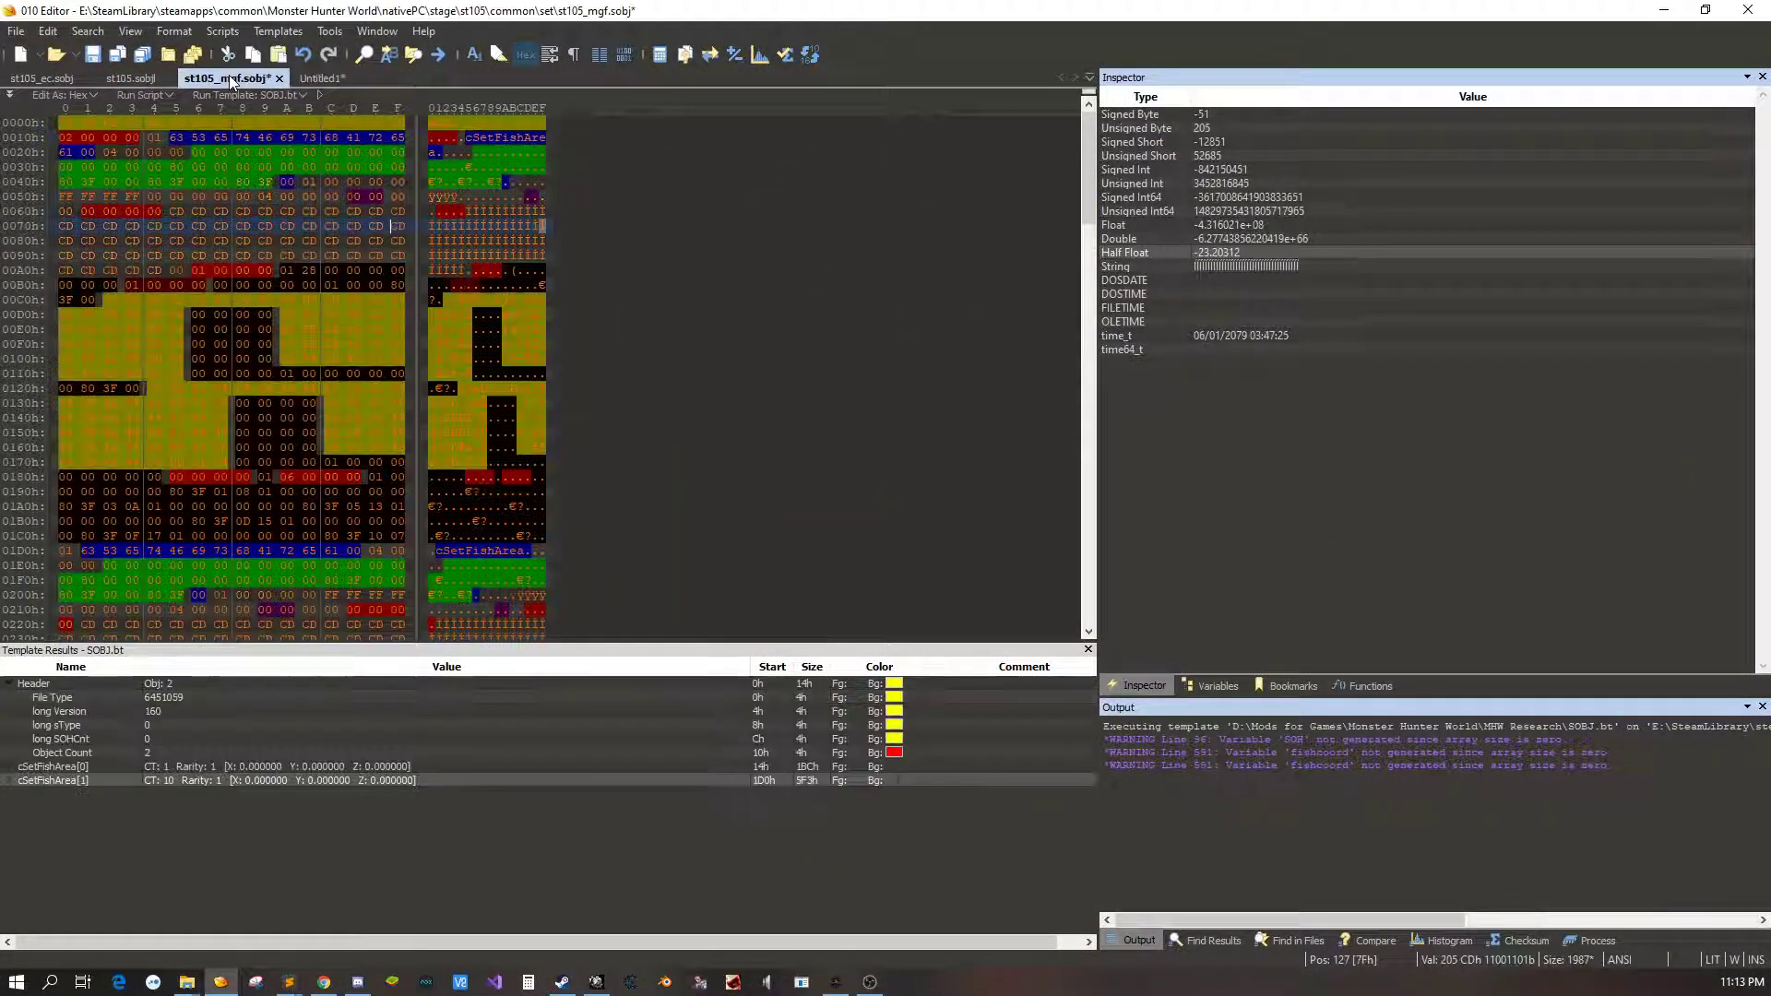
click(145, 766)
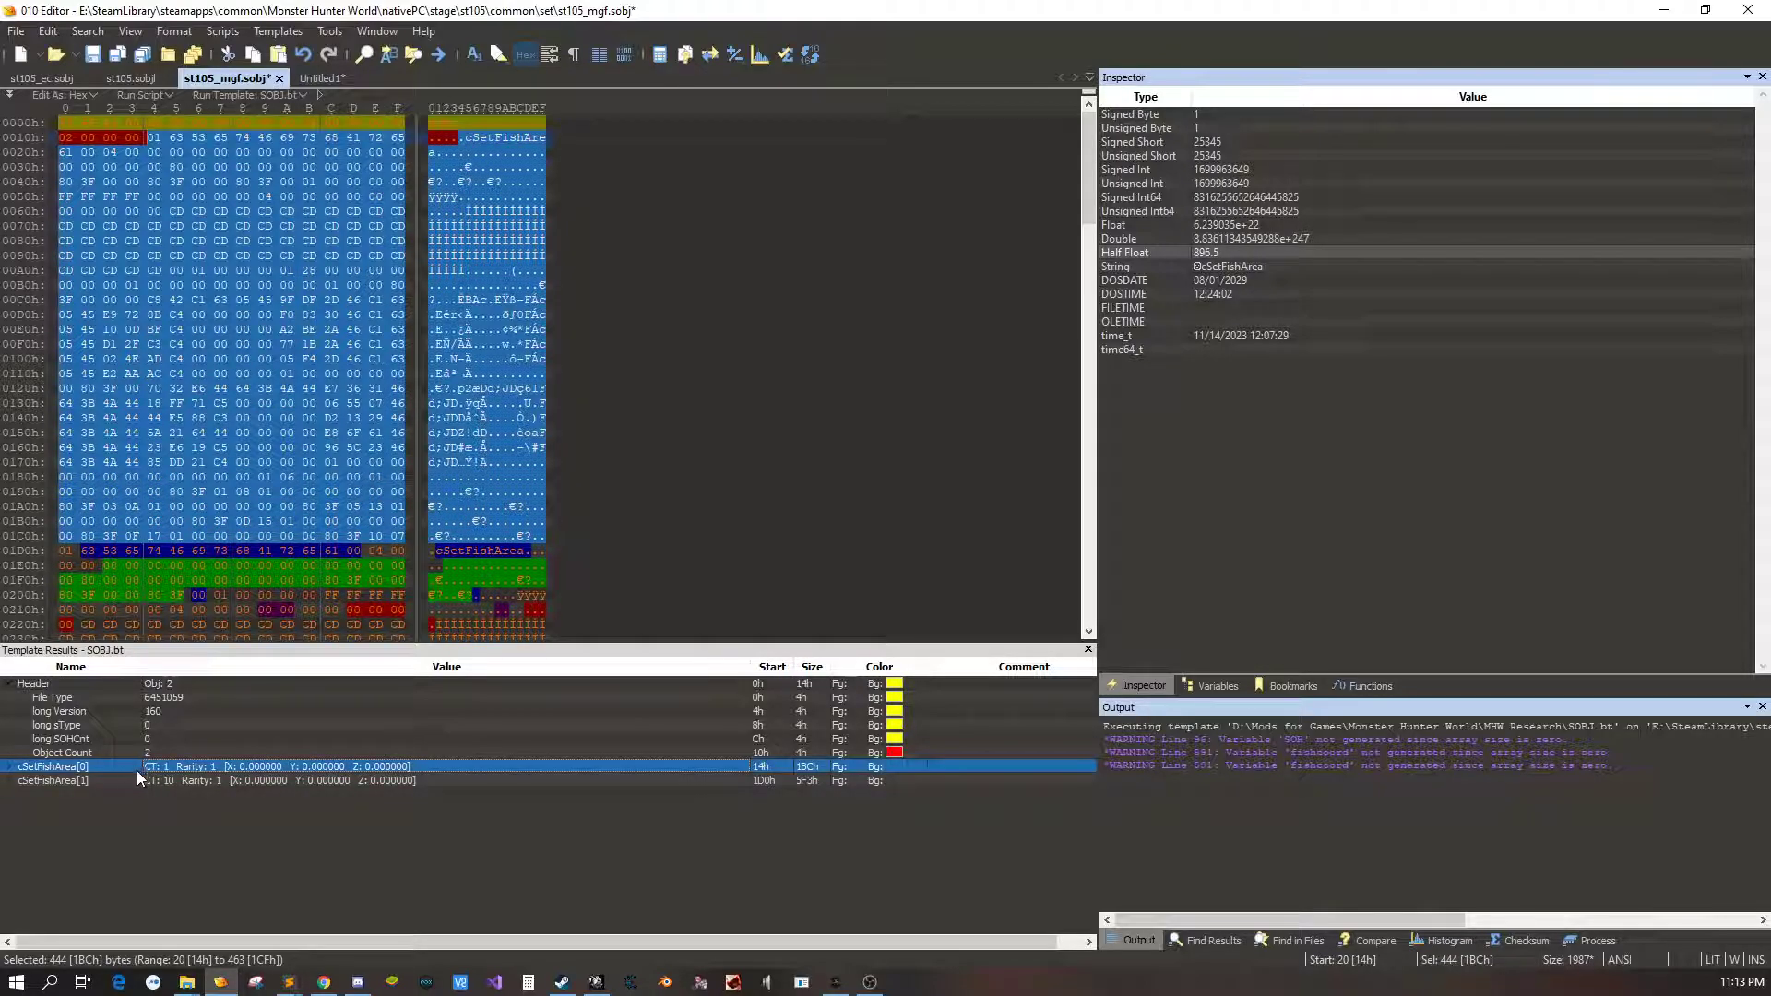
click(96, 780)
click(13, 781)
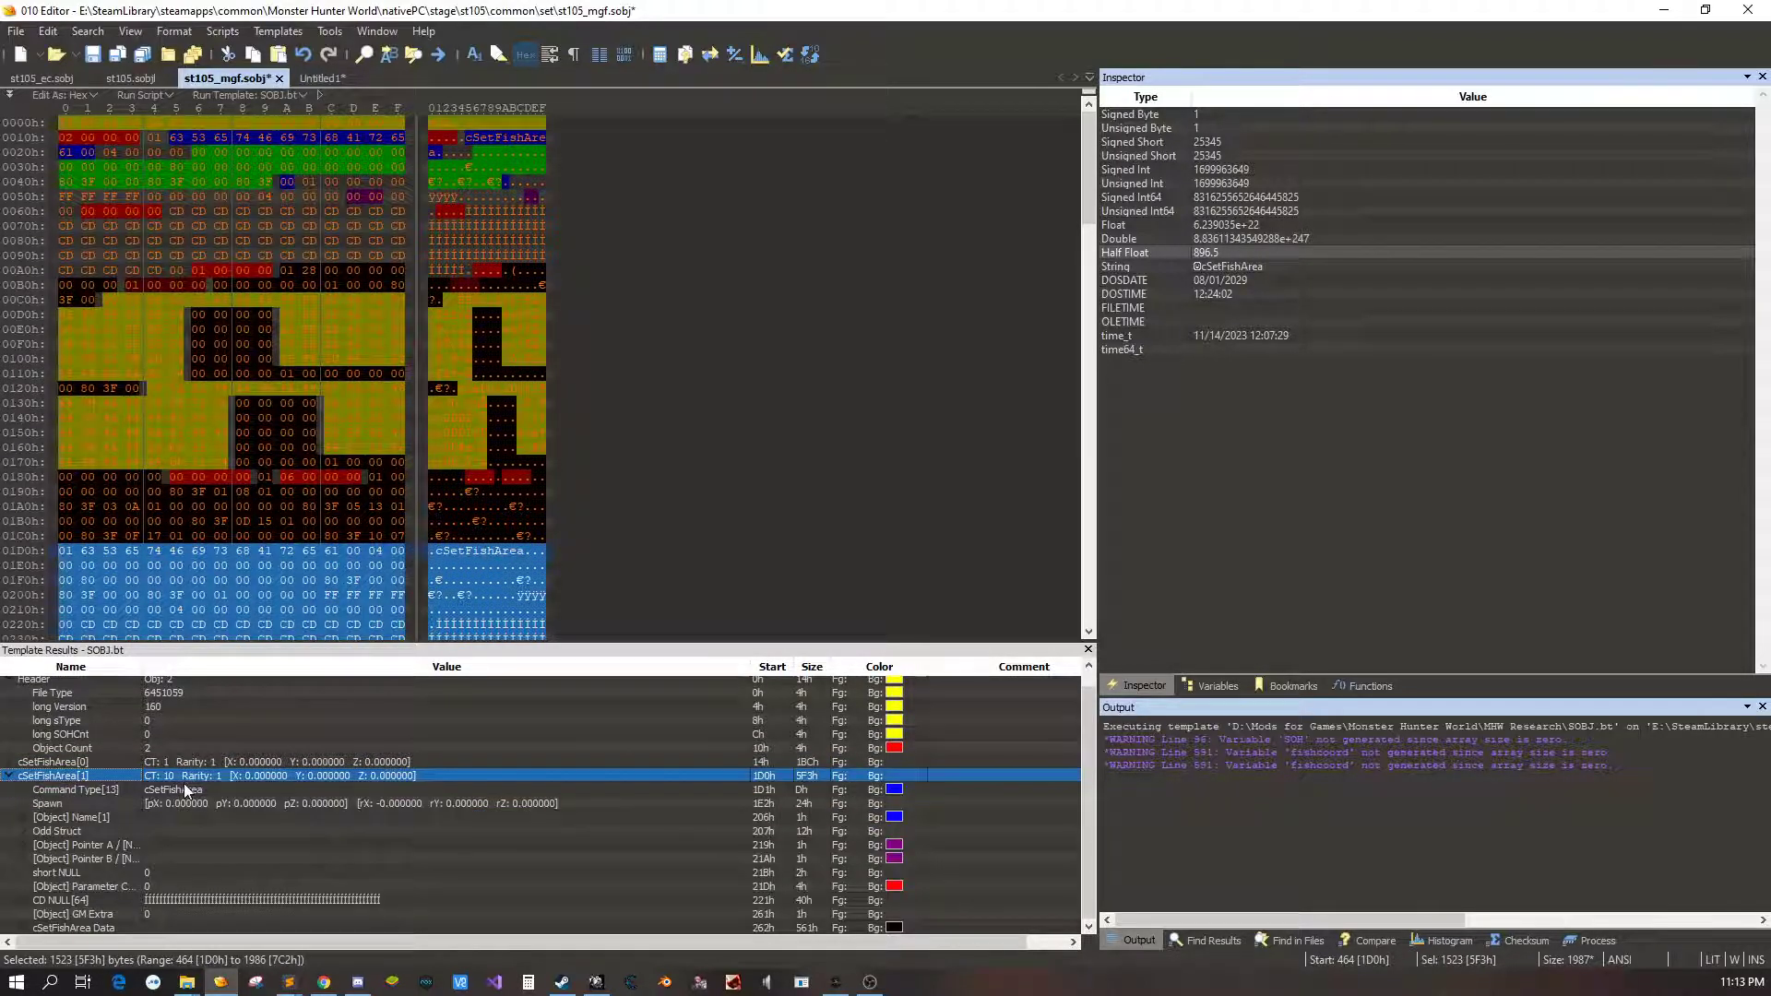
click(164, 765)
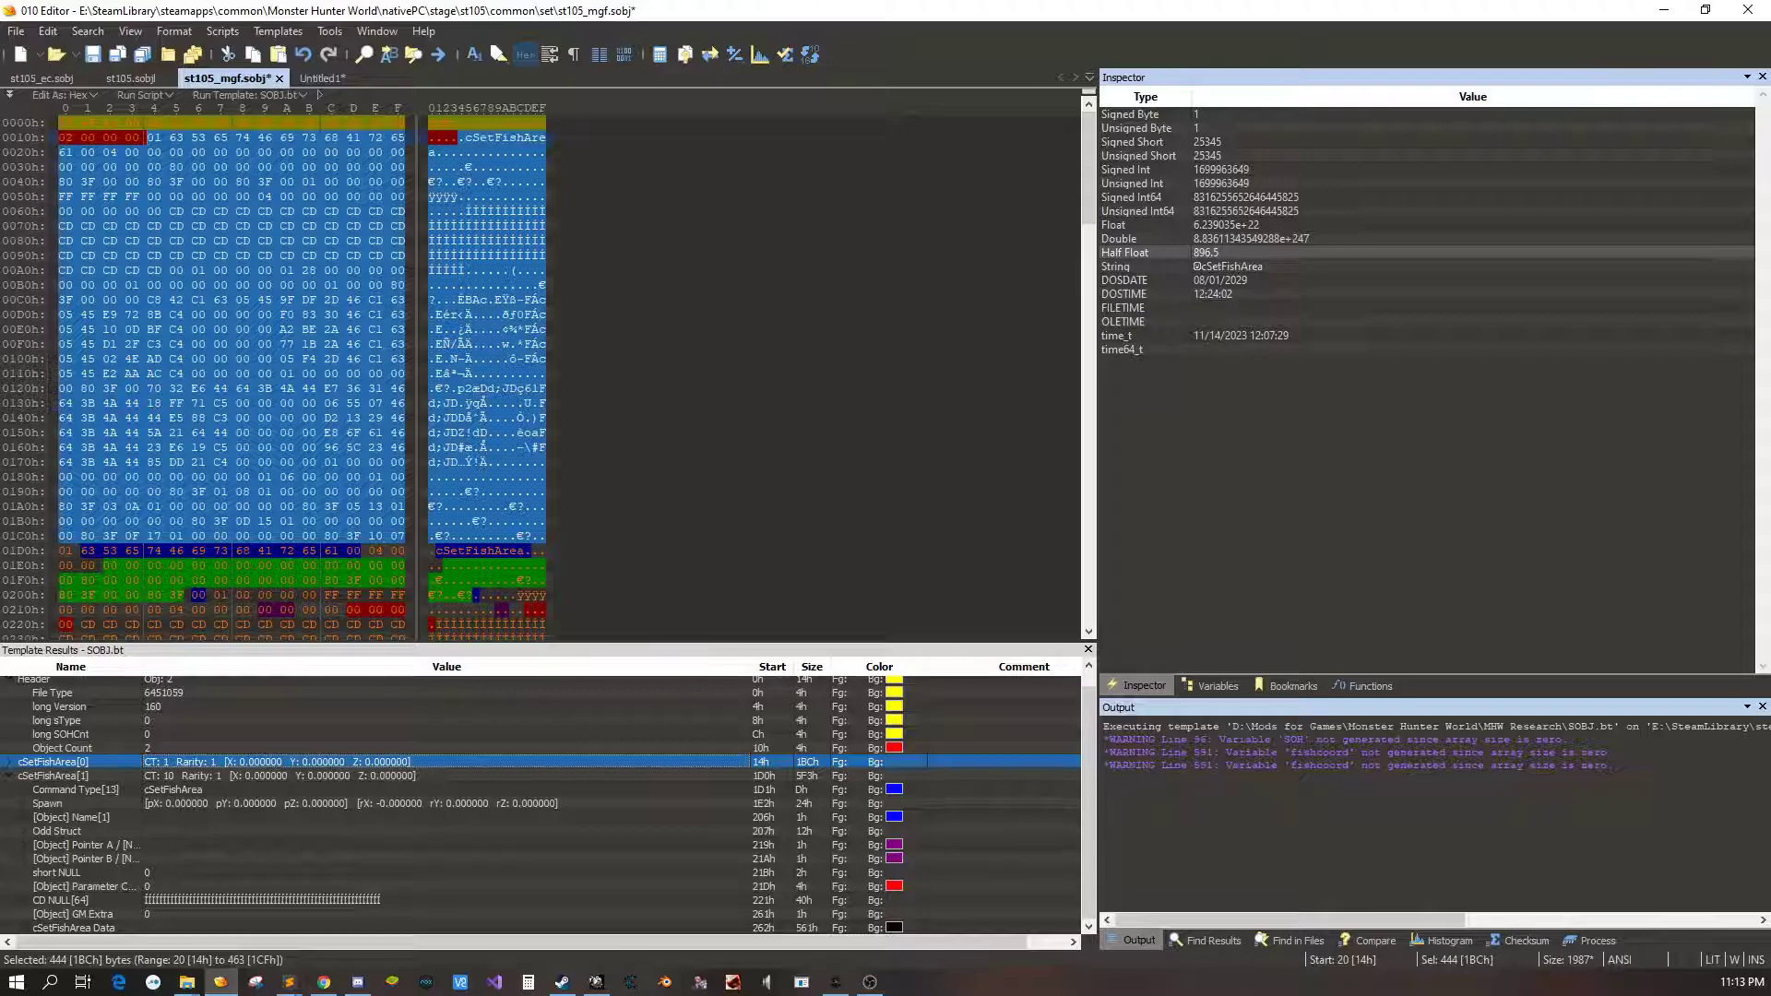
Return to the game and survey the fish in both parts of the pool, briefly readying the Fishing Rod
key(alt+Tab)
key(alt+Tab)
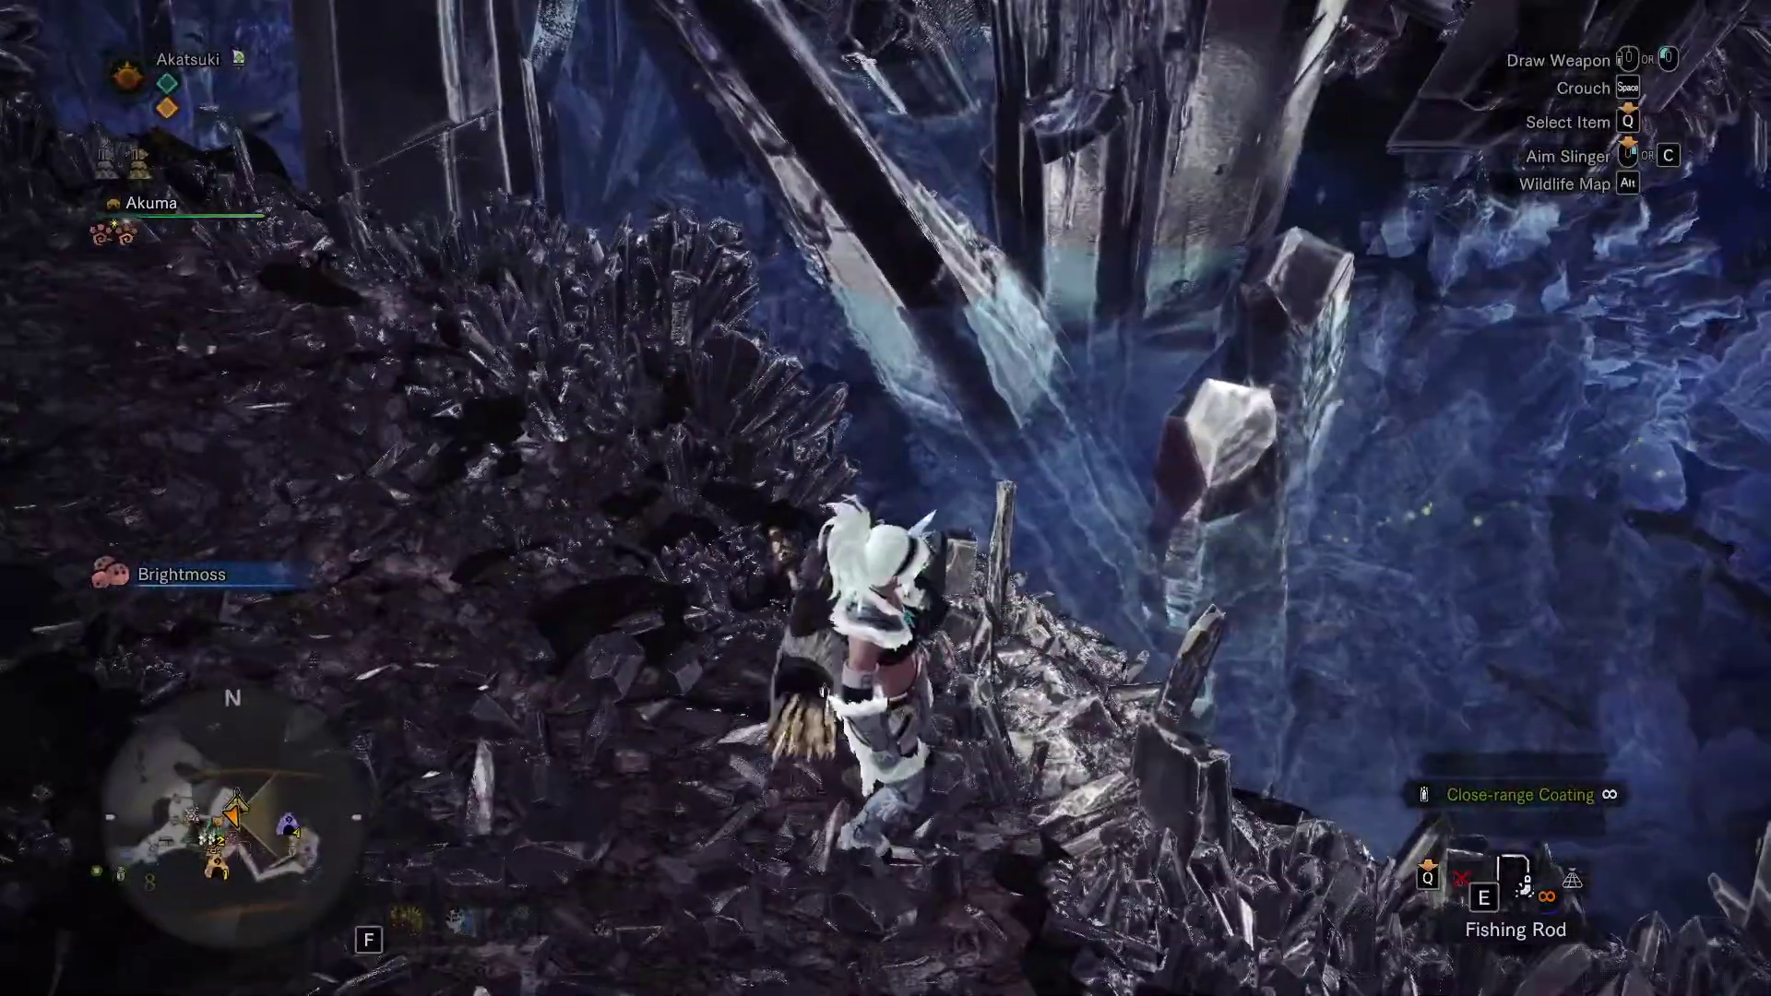
key(w)
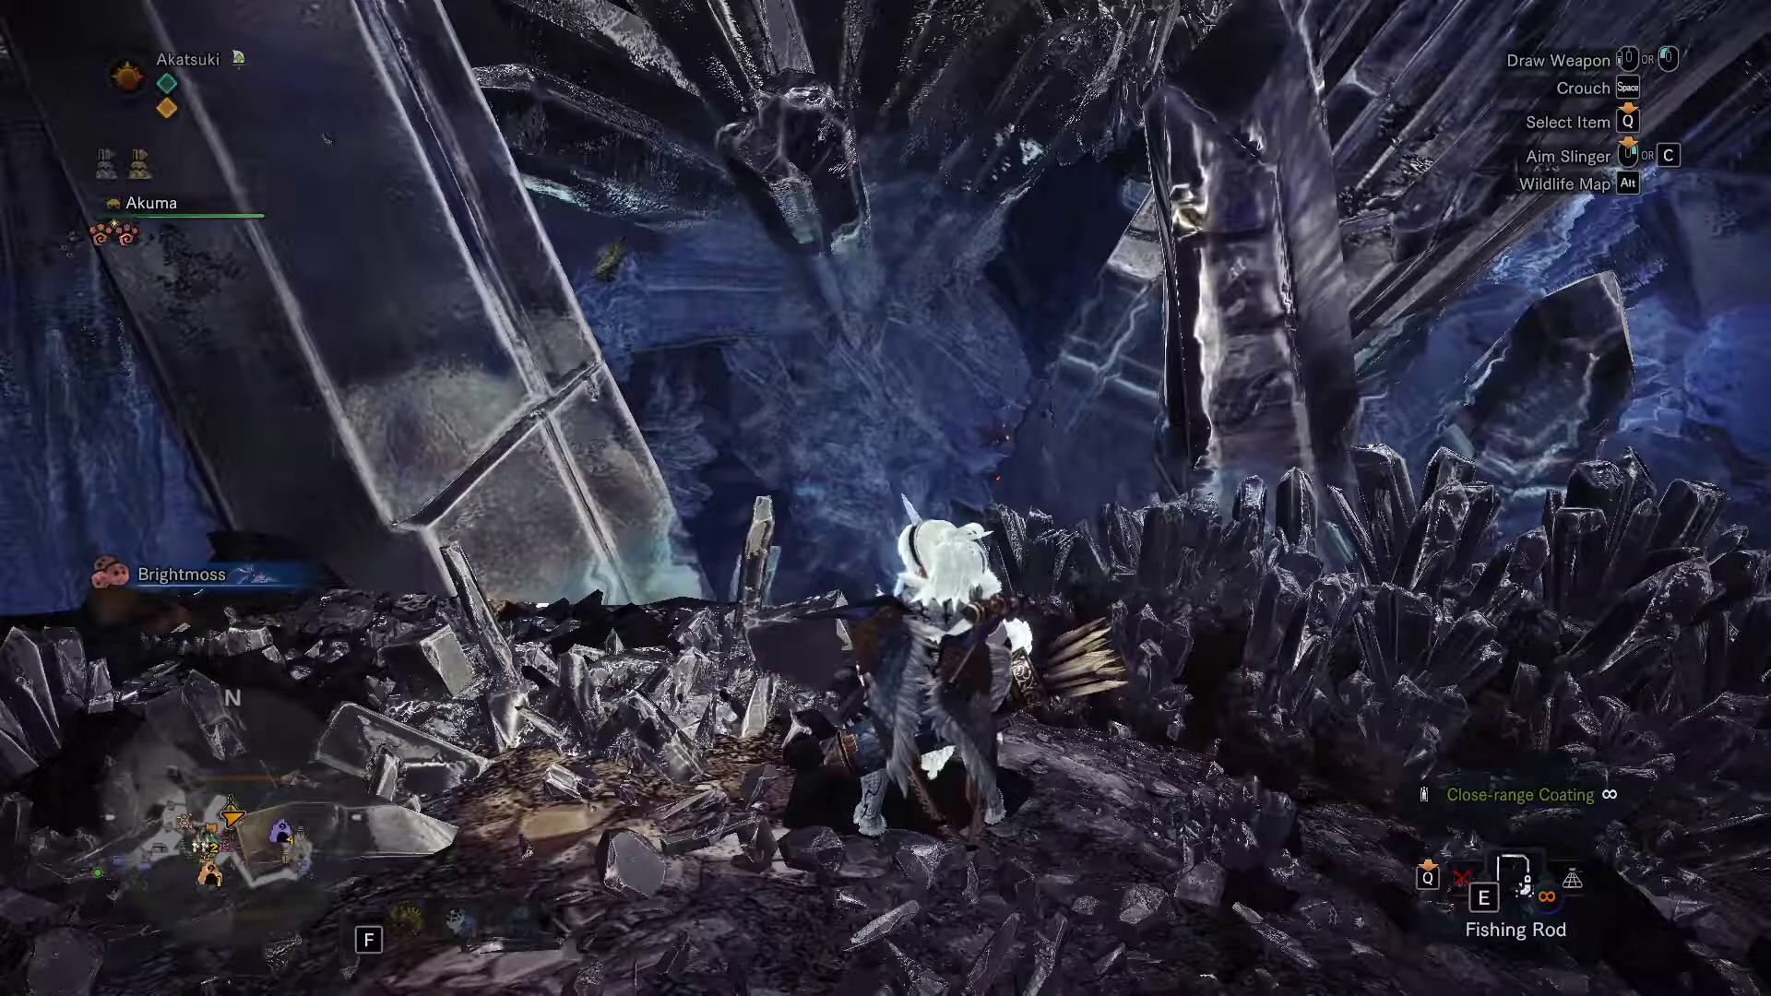
key(d)
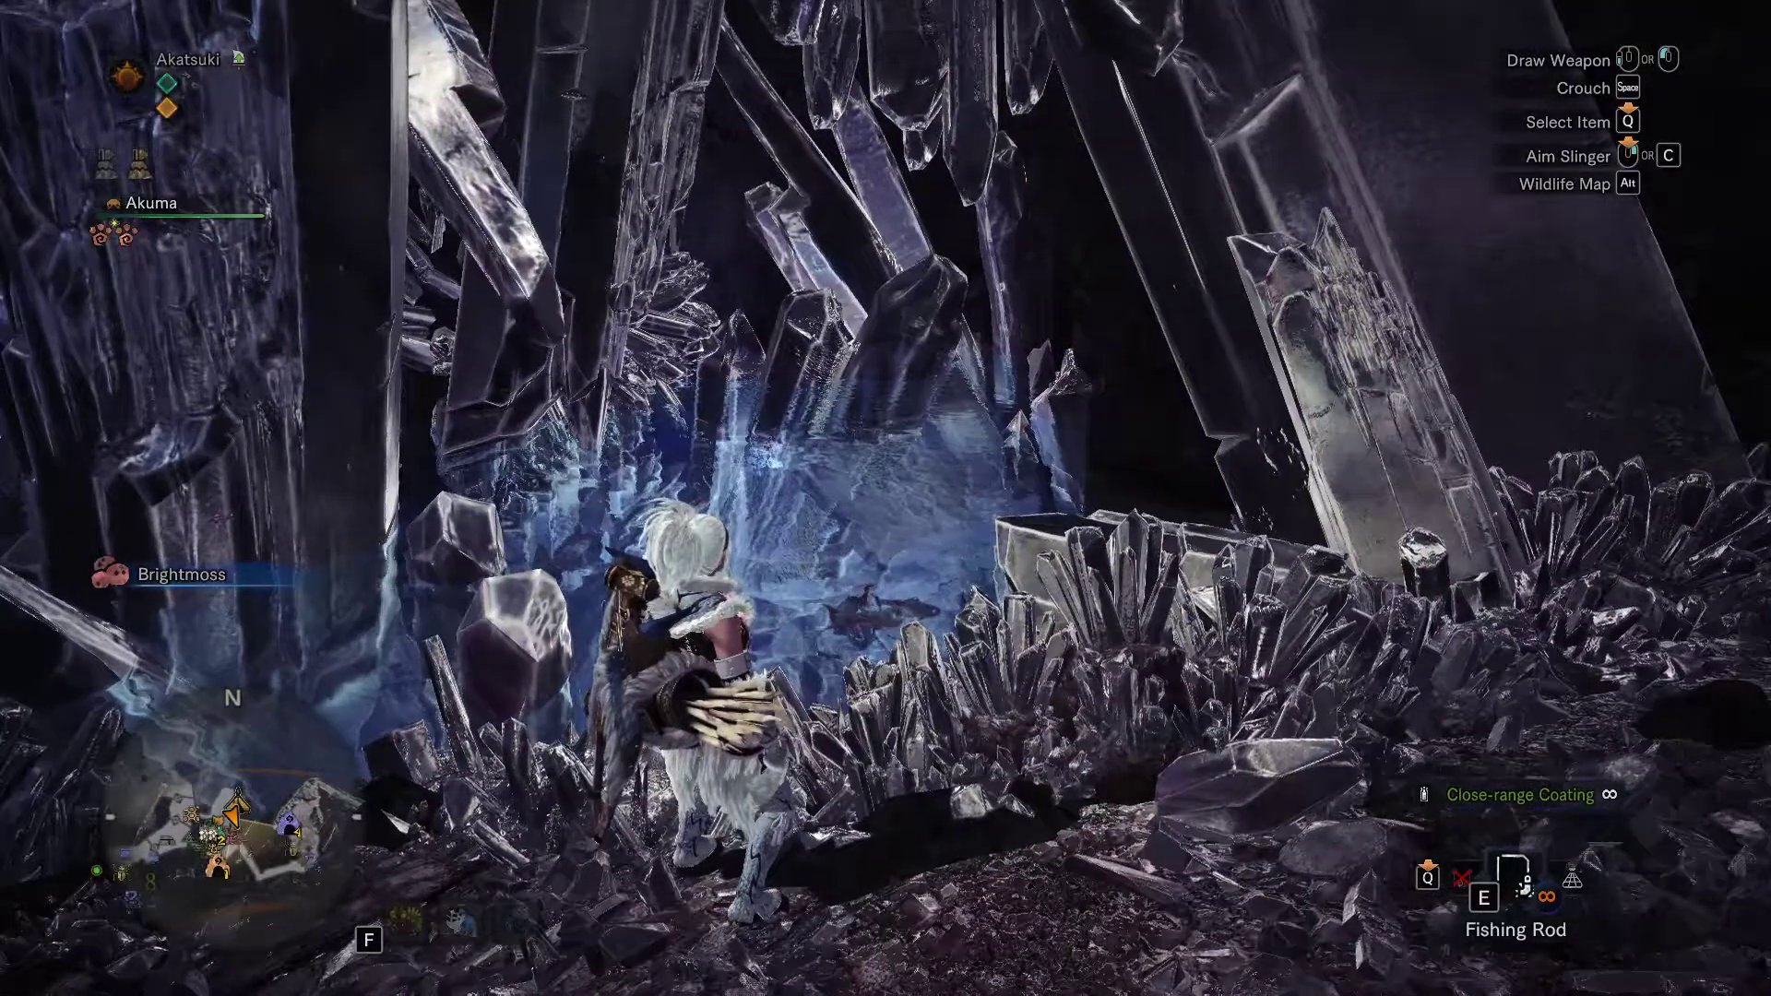
key(e)
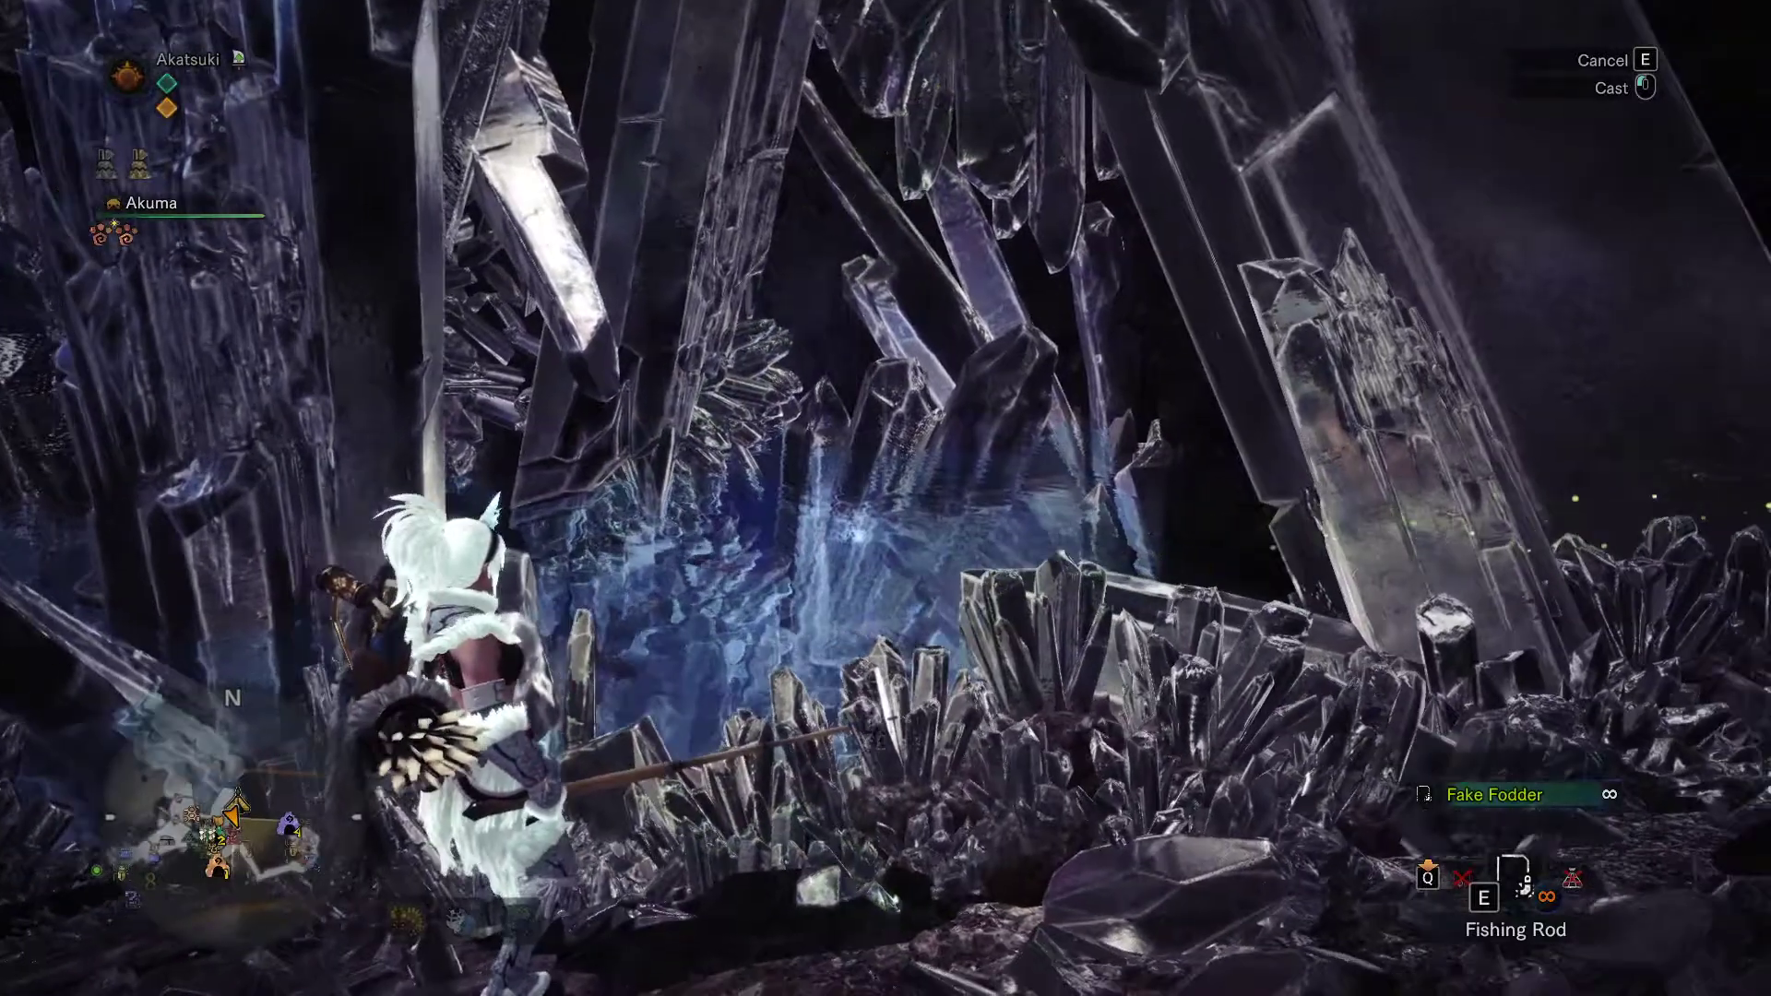
key(e)
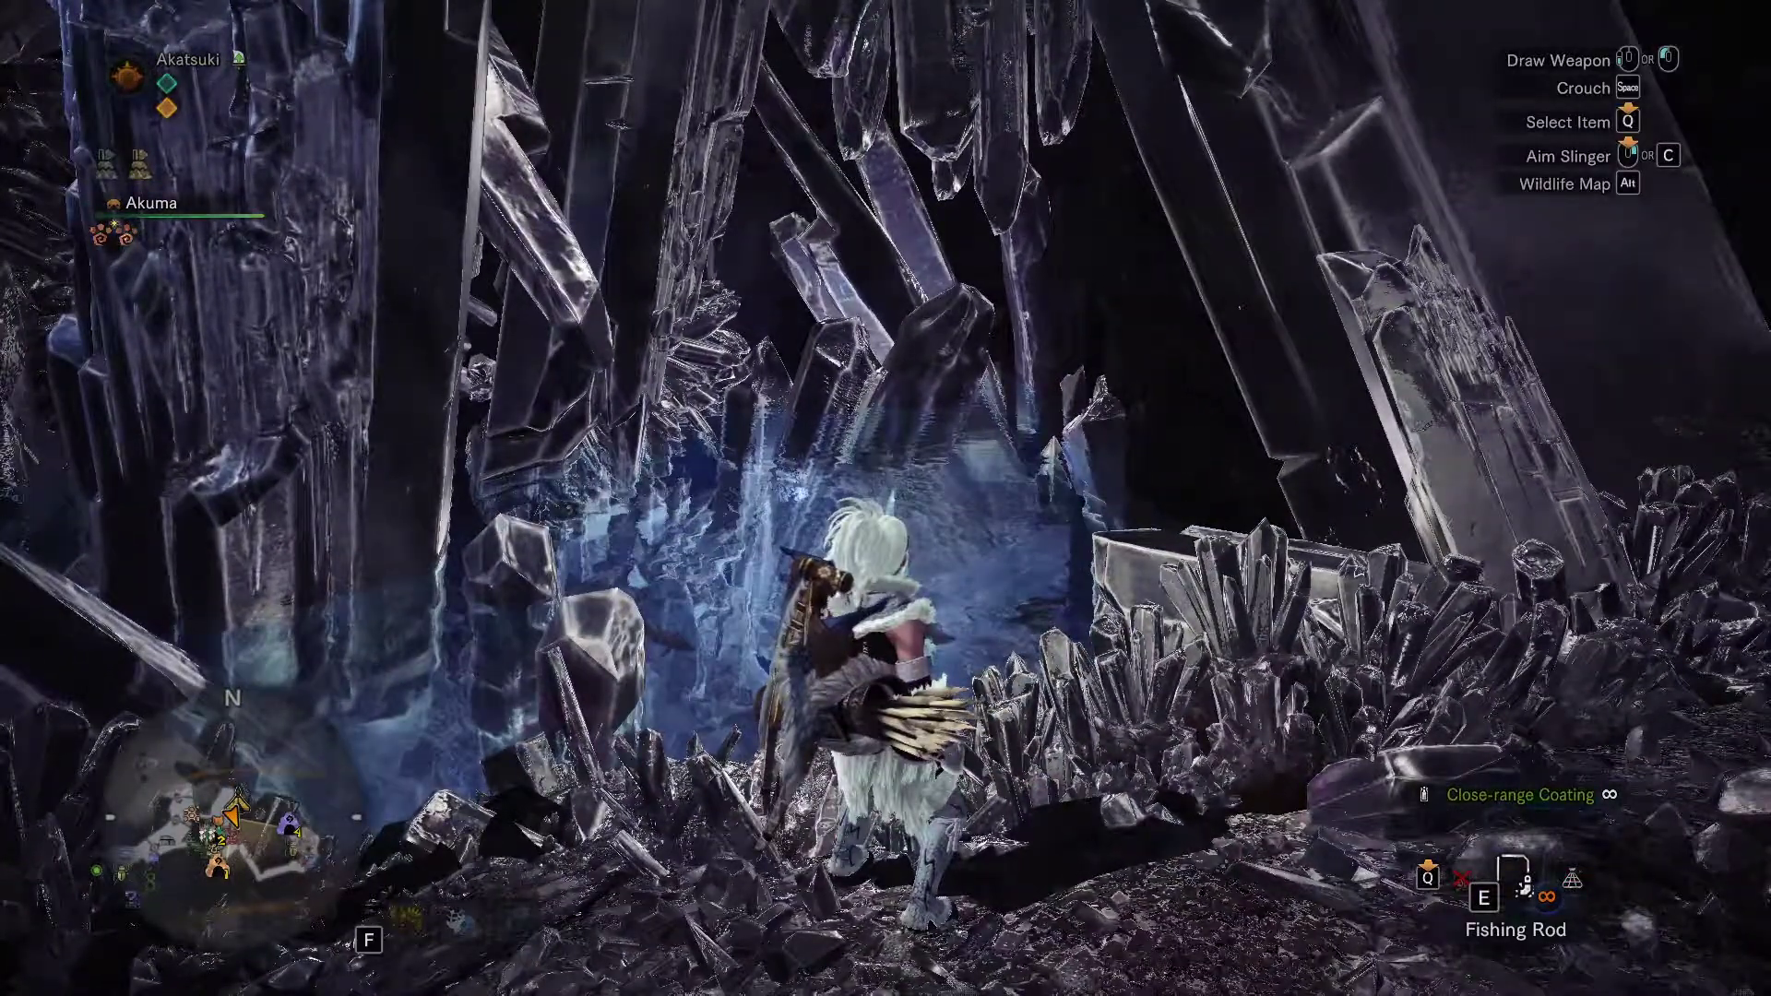
key(m)
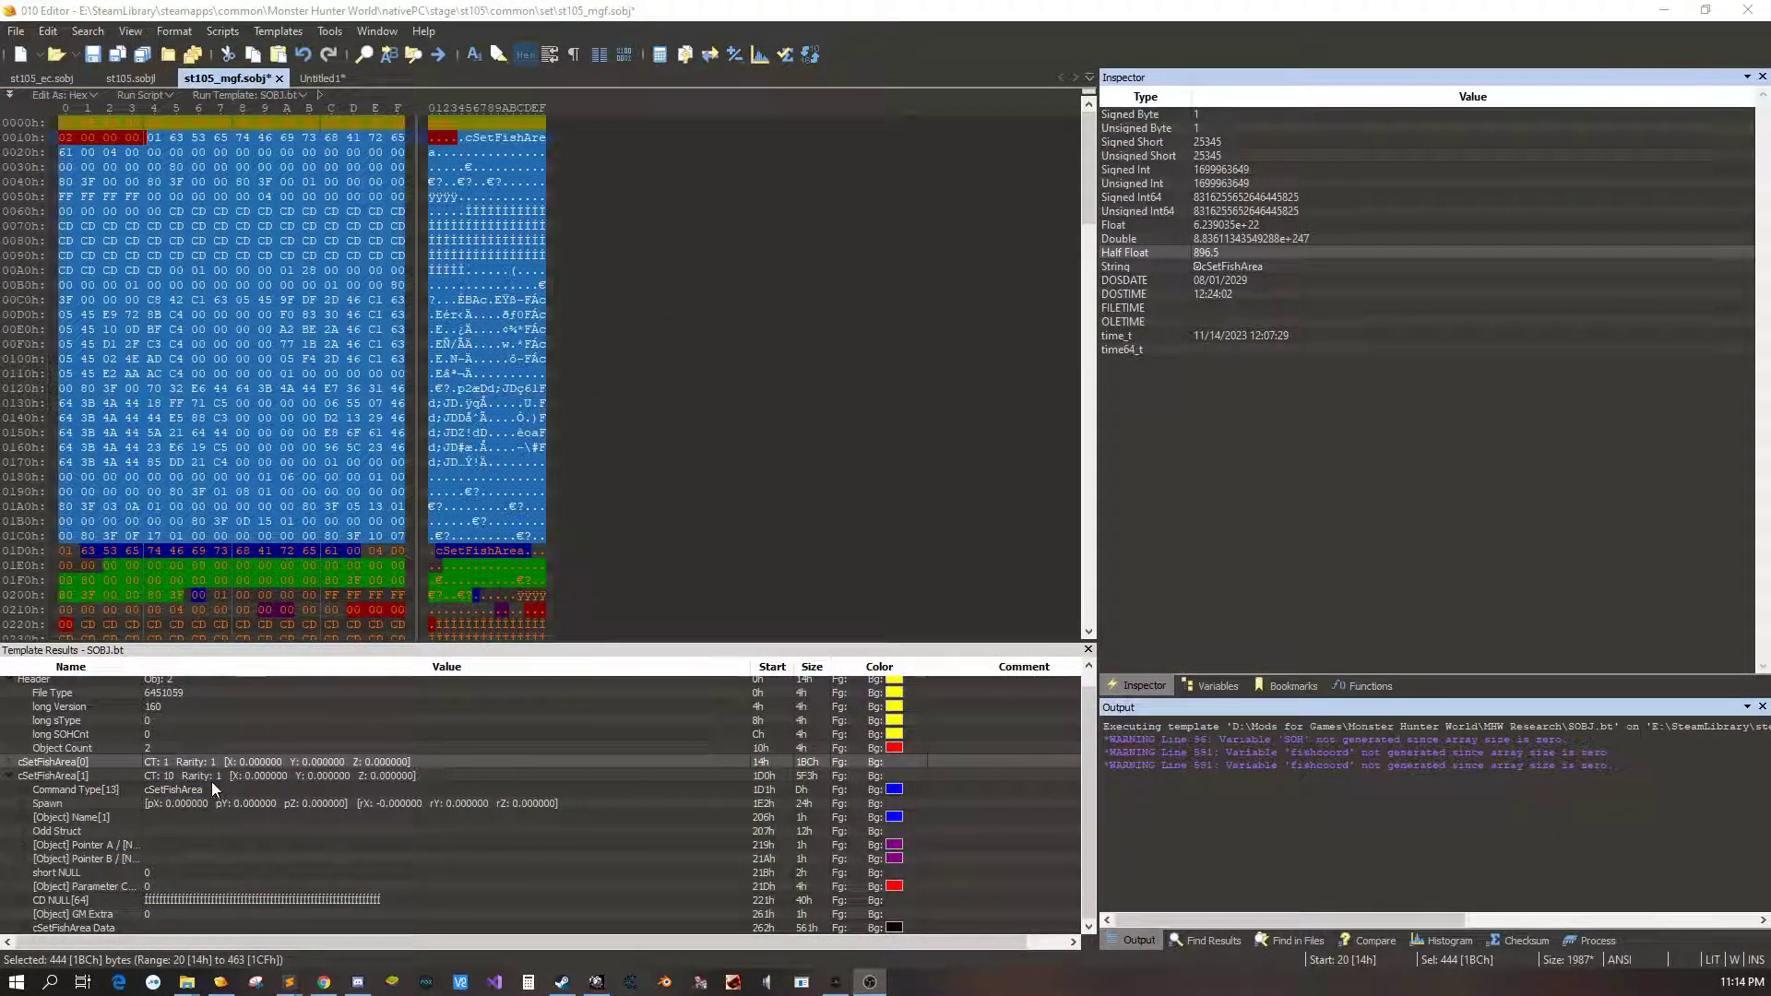
In 010 Editor, expand the second fish area's cSetFishArea Data and go through its fish configurations one by one
click(184, 843)
click(28, 928)
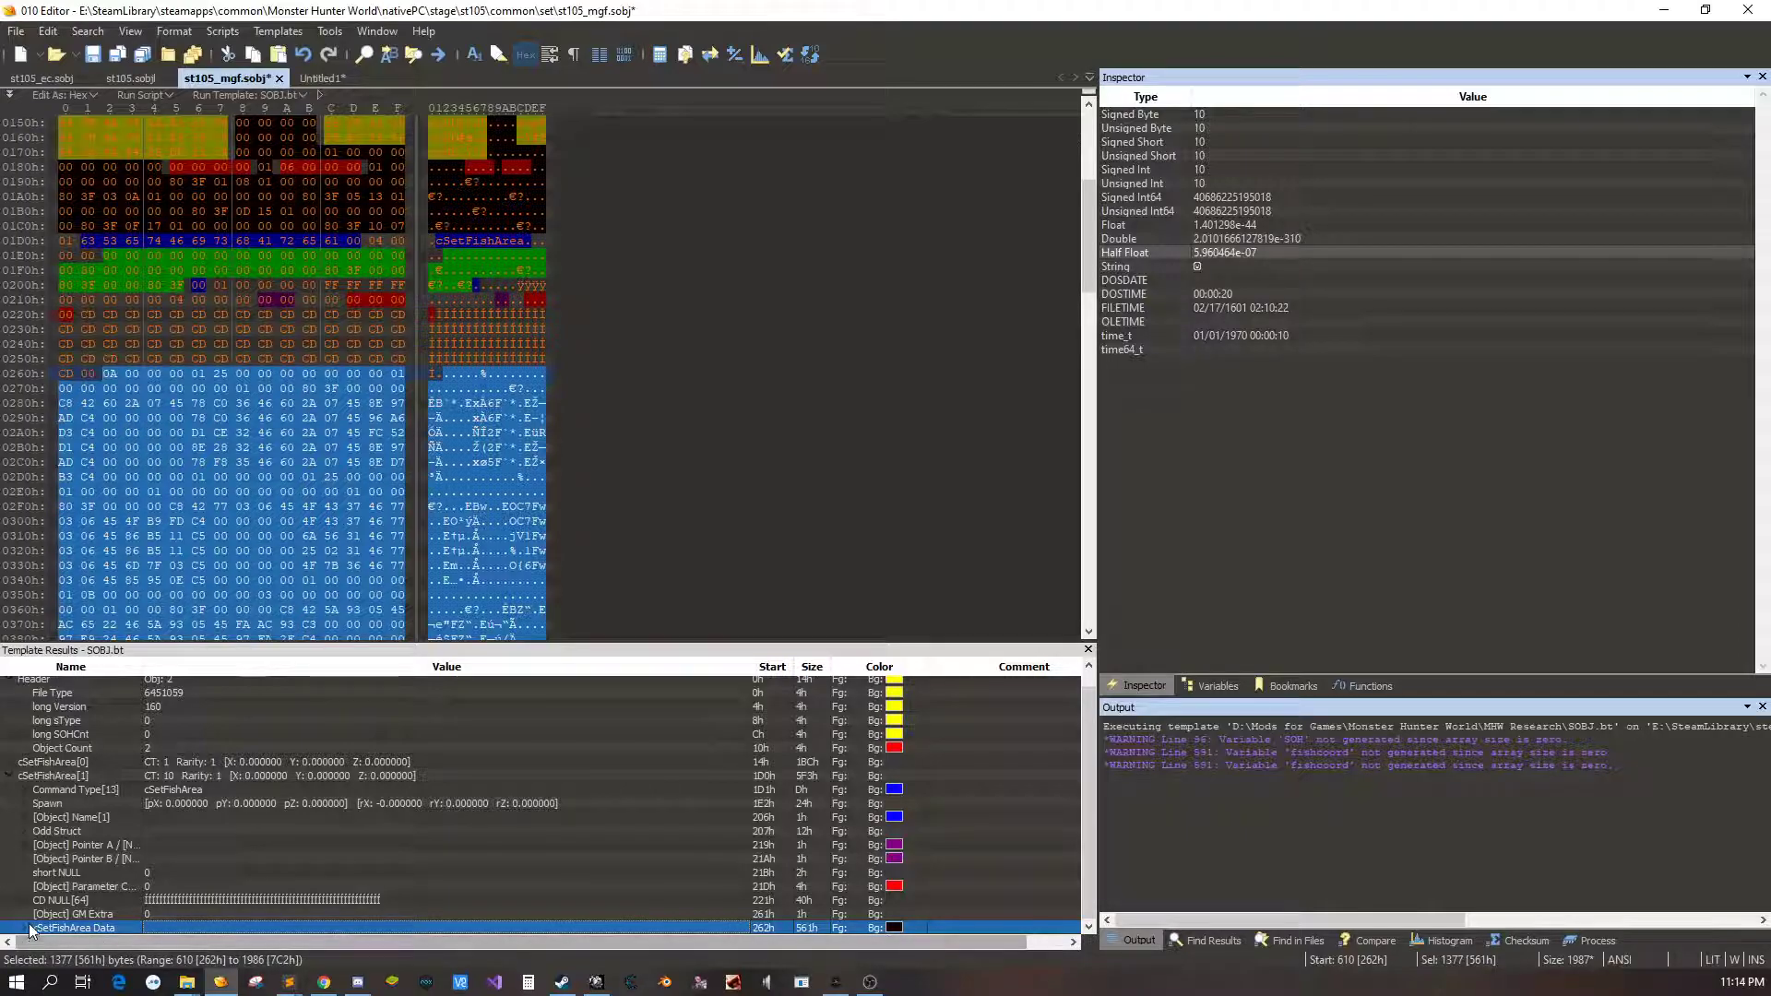
click(26, 928)
key(Down)
key(Down)
key(Down)
key(Down)
key(Up)
key(Up)
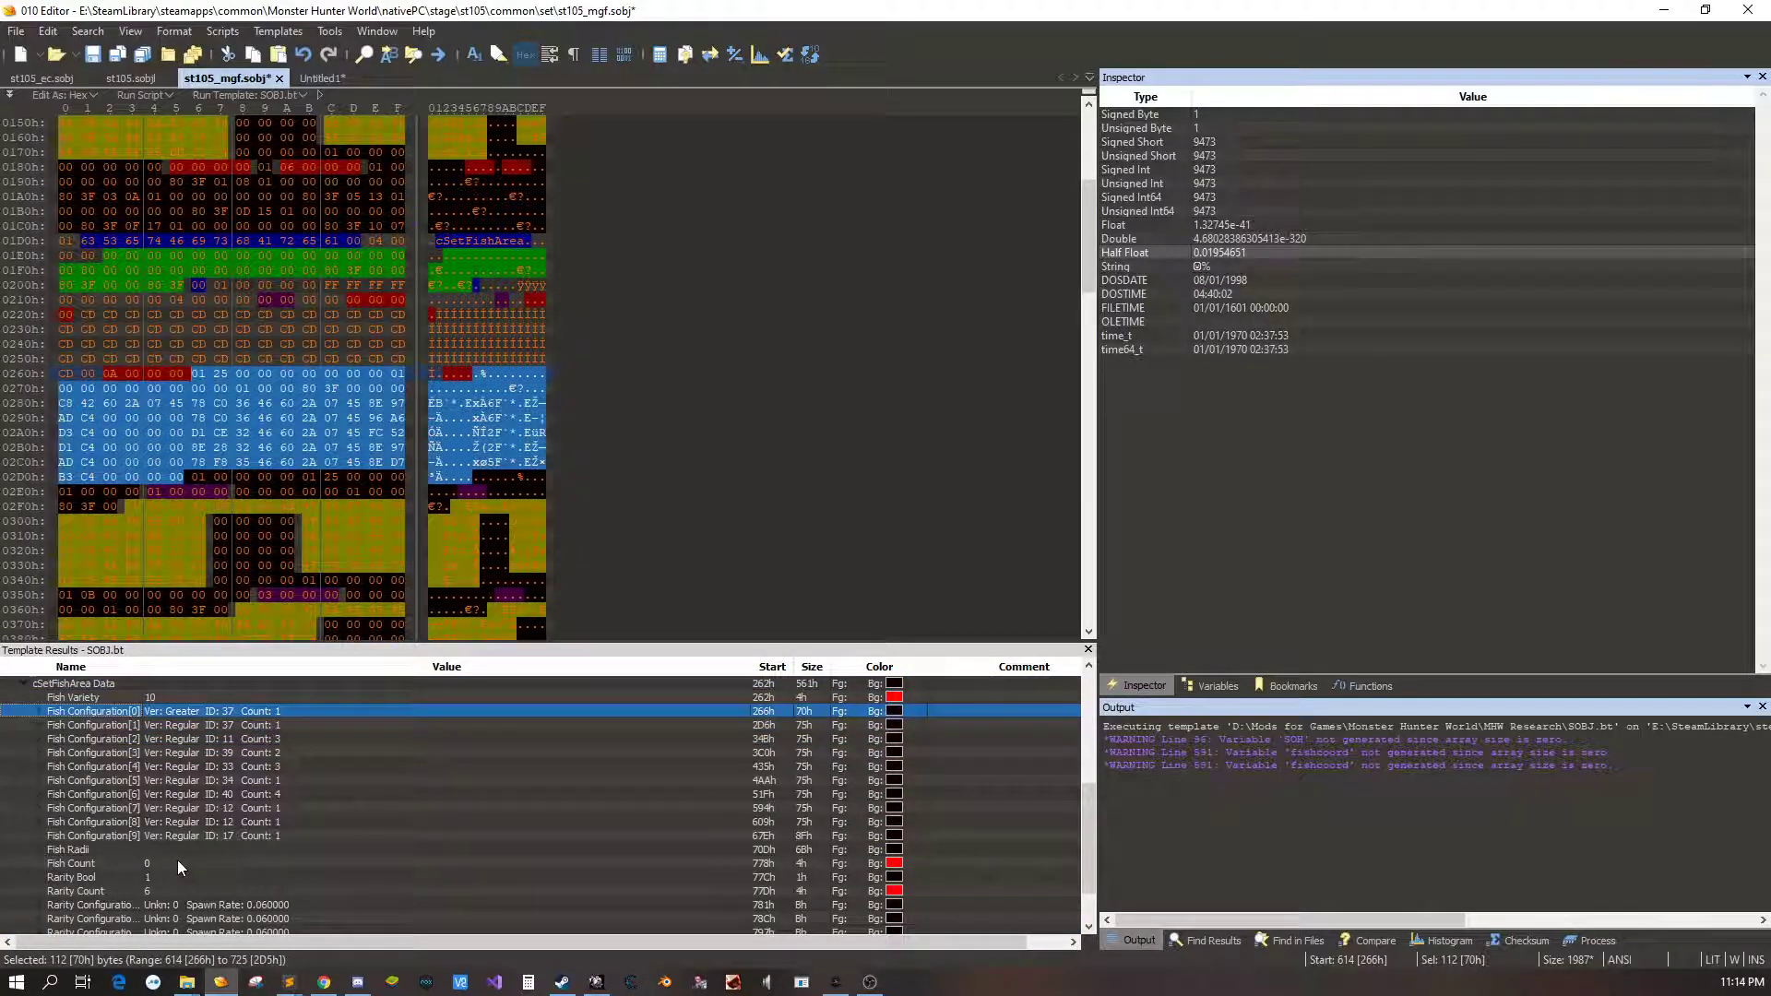
key(Down)
key(Down)
key(Down)
key(Down)
key(Down)
key(Up)
key(Up)
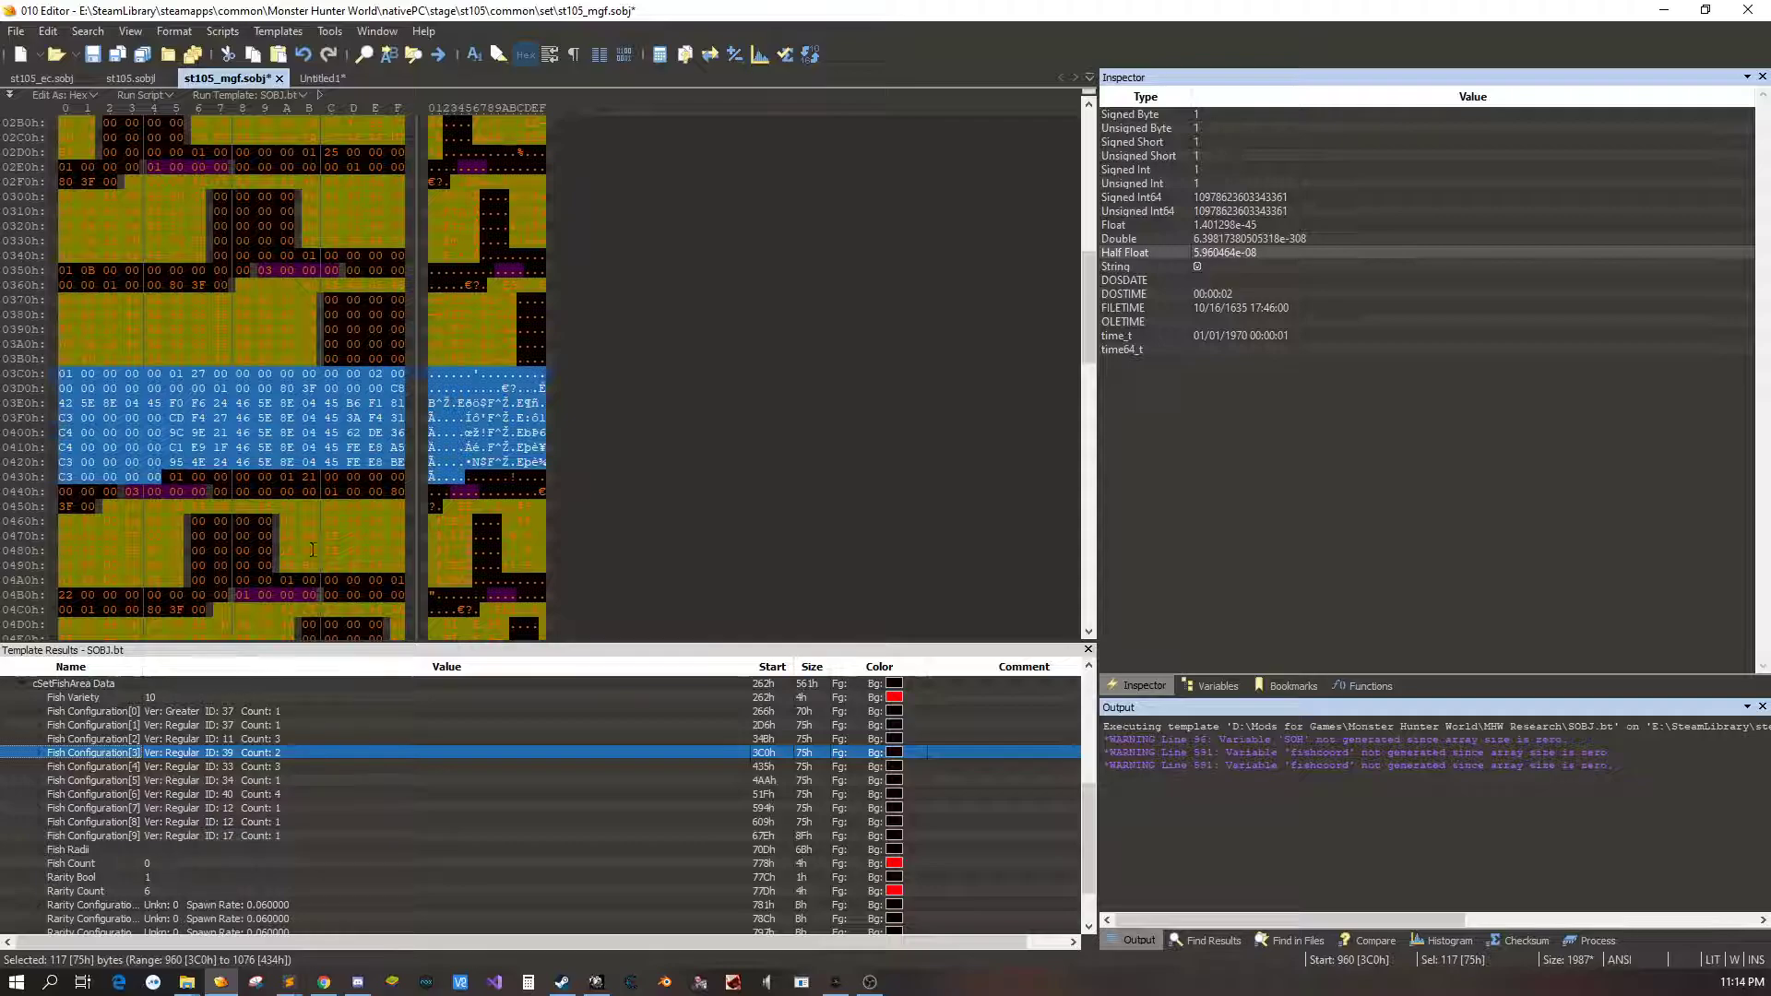
Examine the bytes of Fish Configuration[3] through Fish Configuration[9] in the second fish area to find where each block starts and ends
click(174, 476)
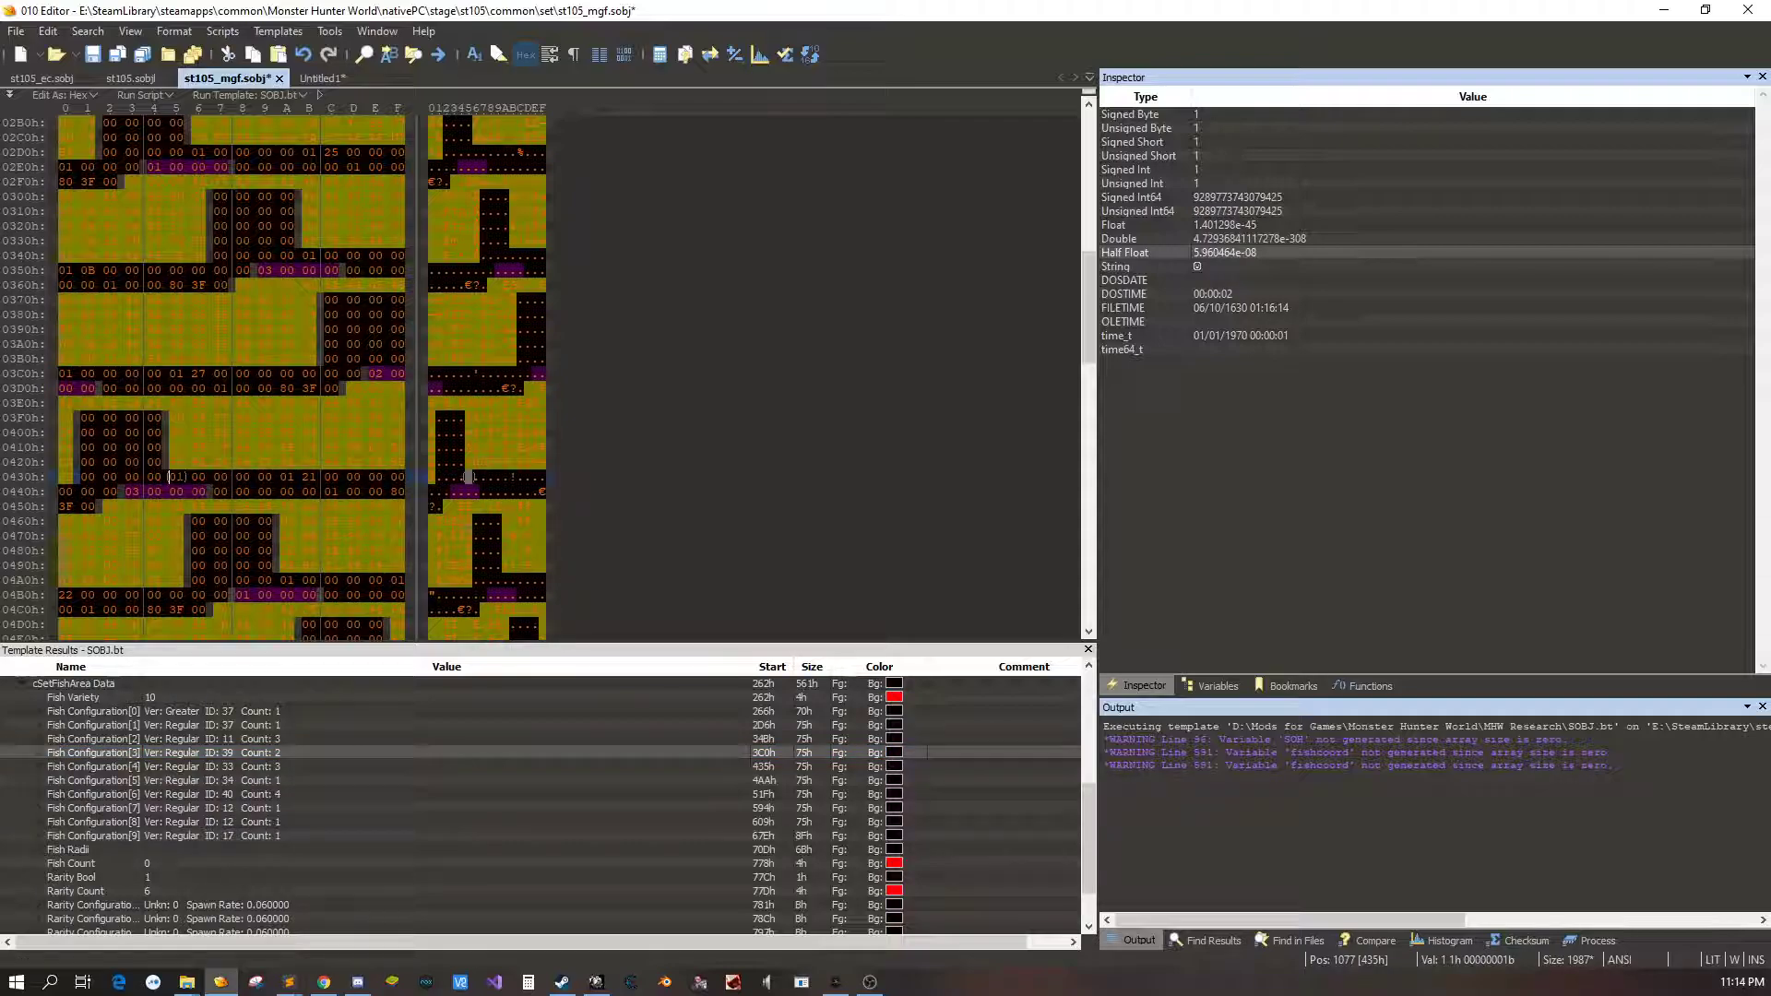
mouse_move(197, 491)
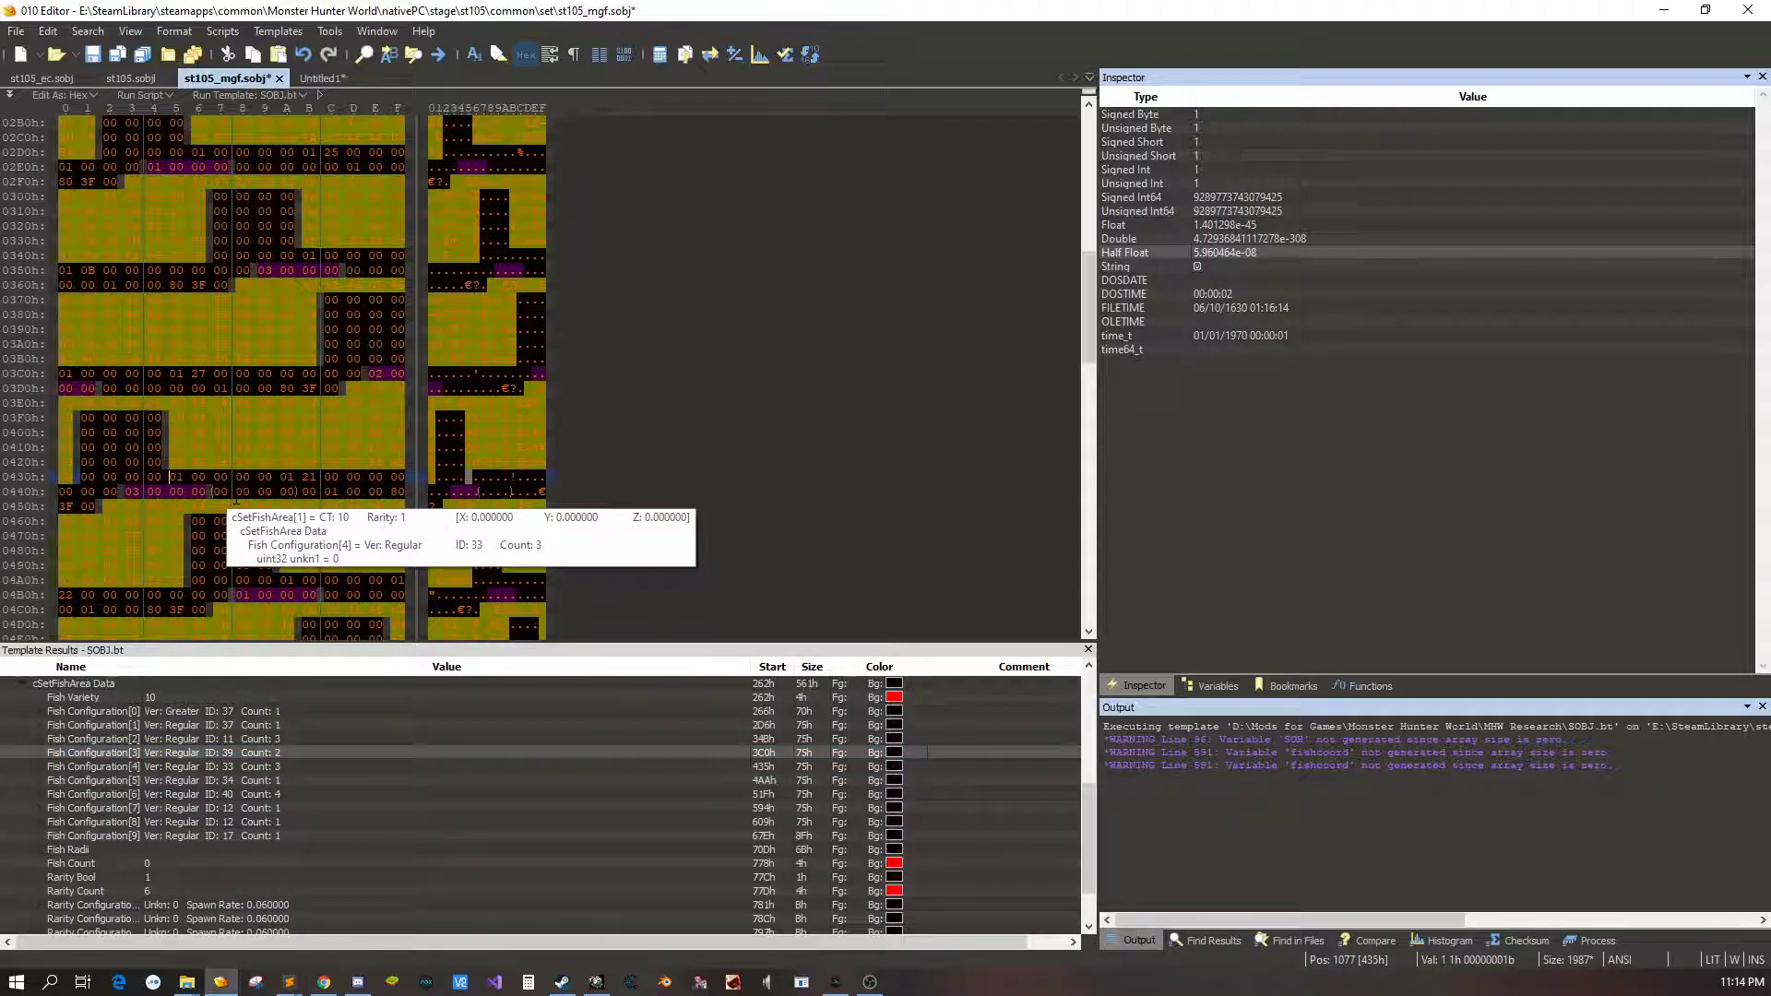
scroll(230, 369, down, 2)
scroll(236, 495, down, 6)
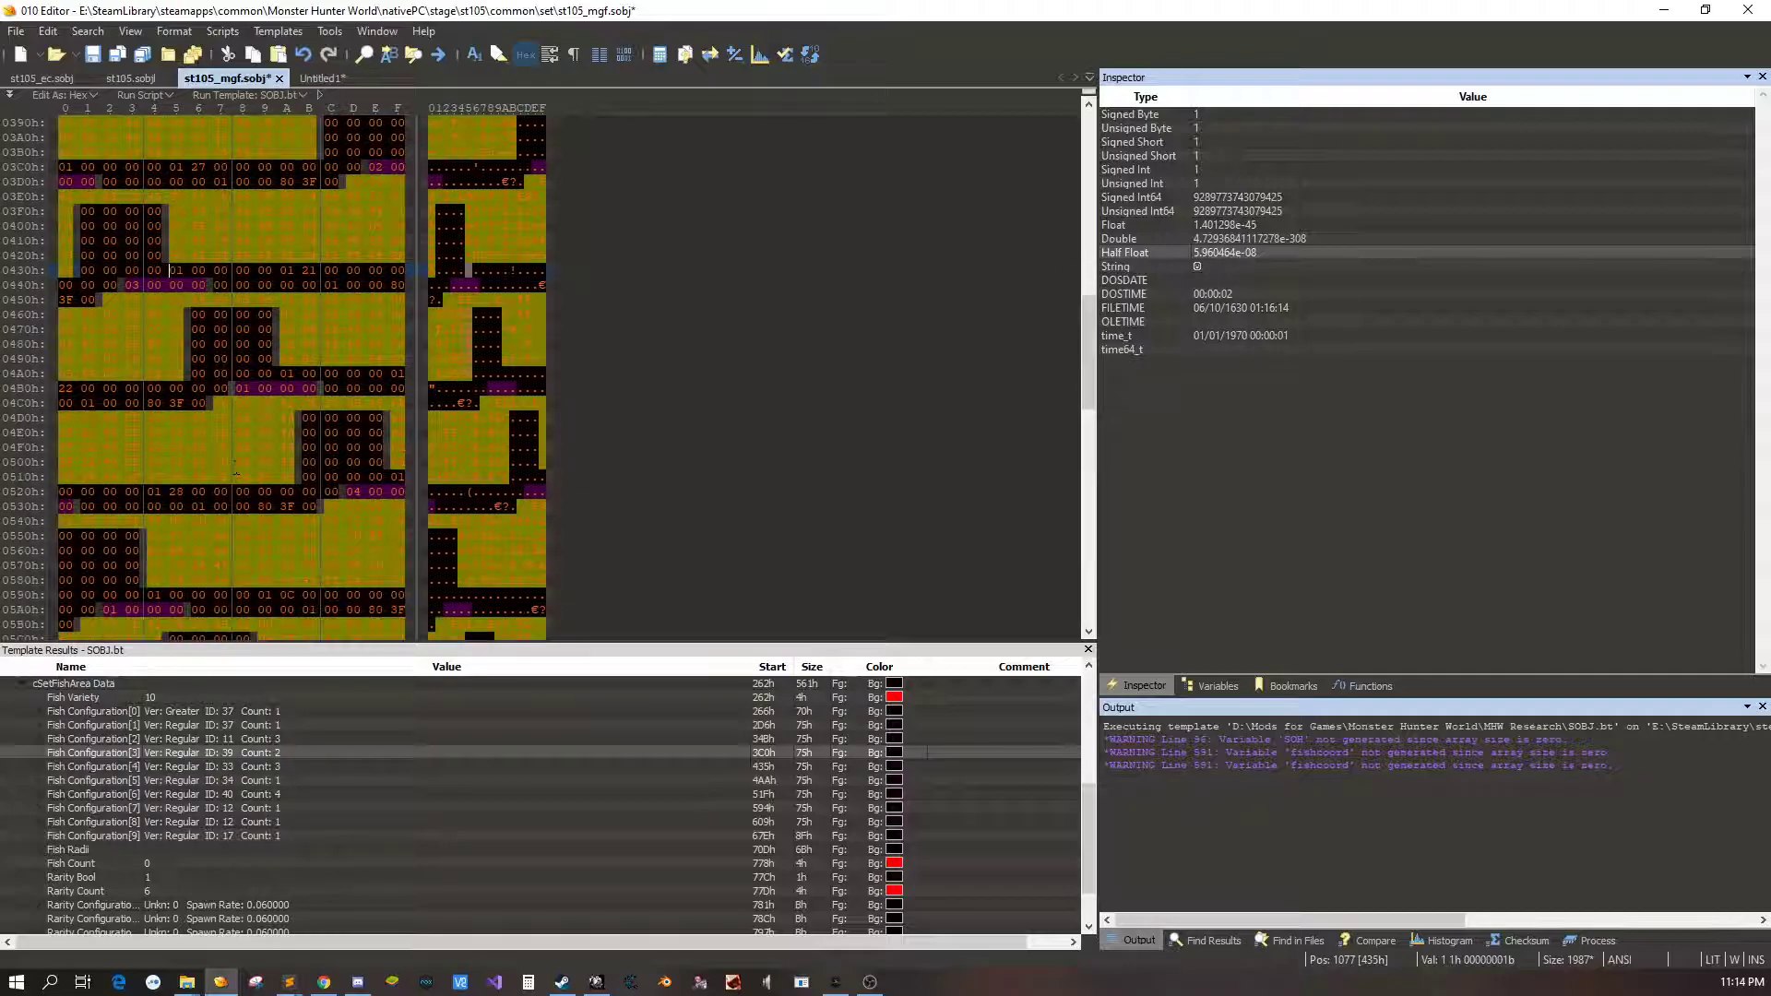
scroll(236, 495, down, 1)
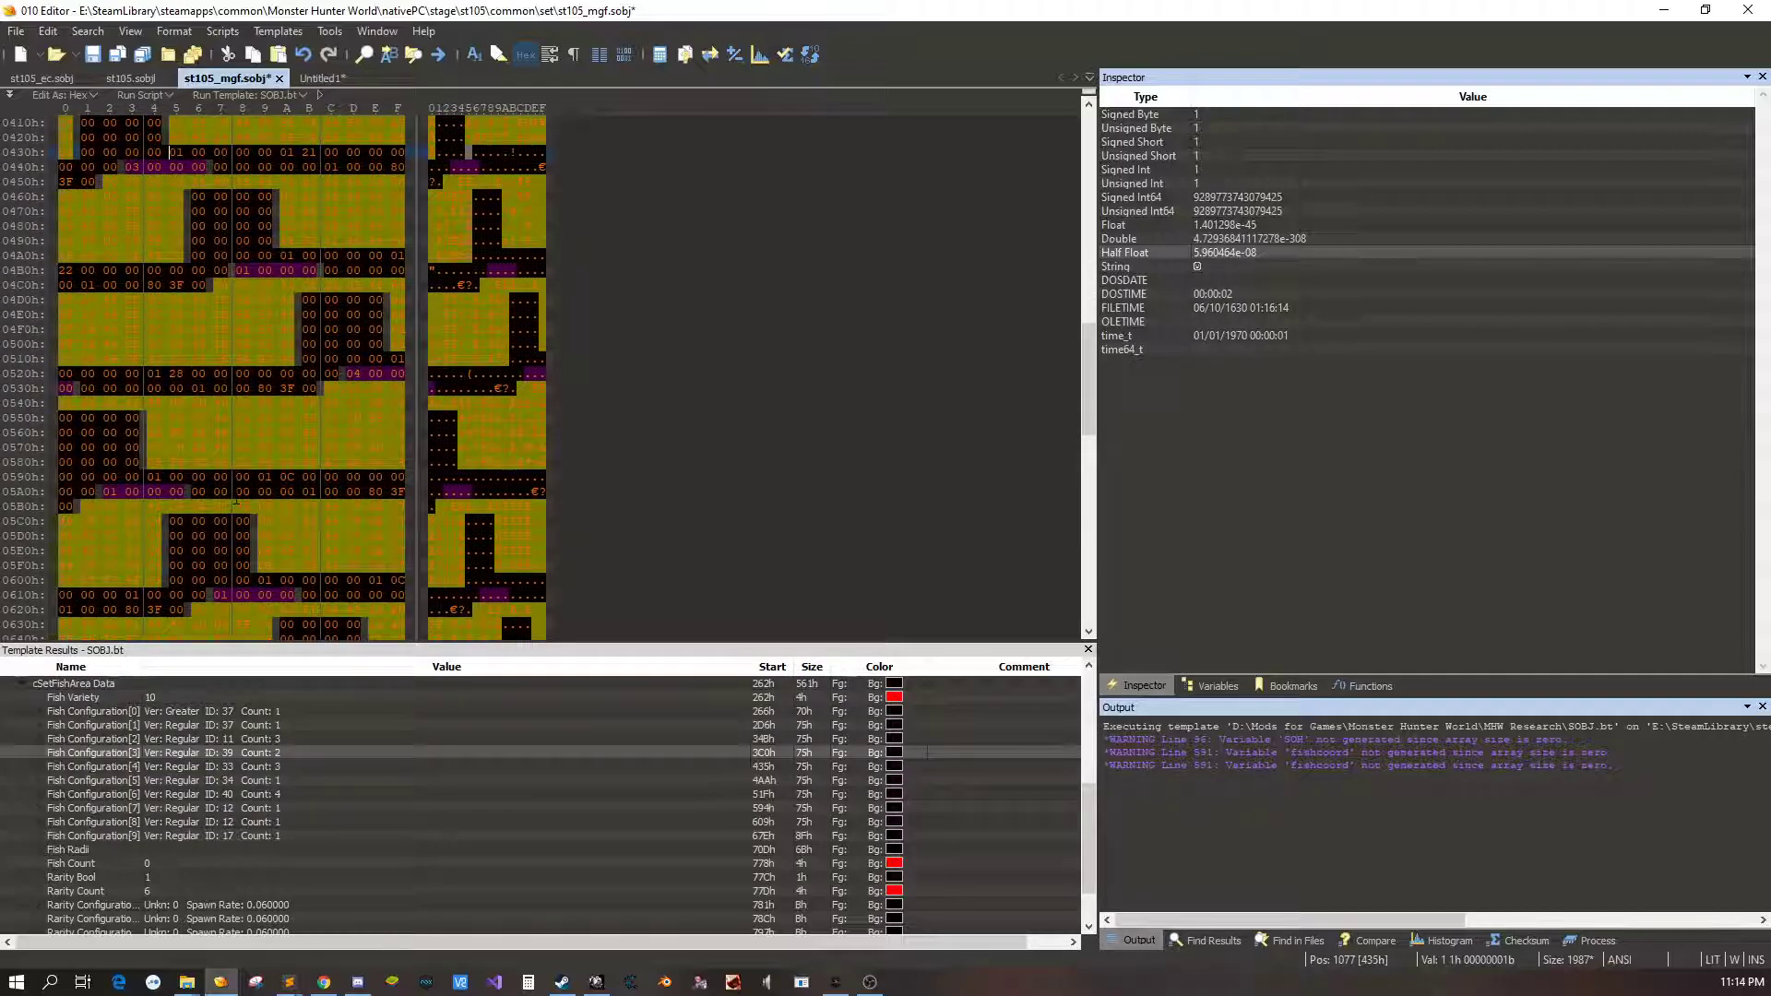
click(188, 837)
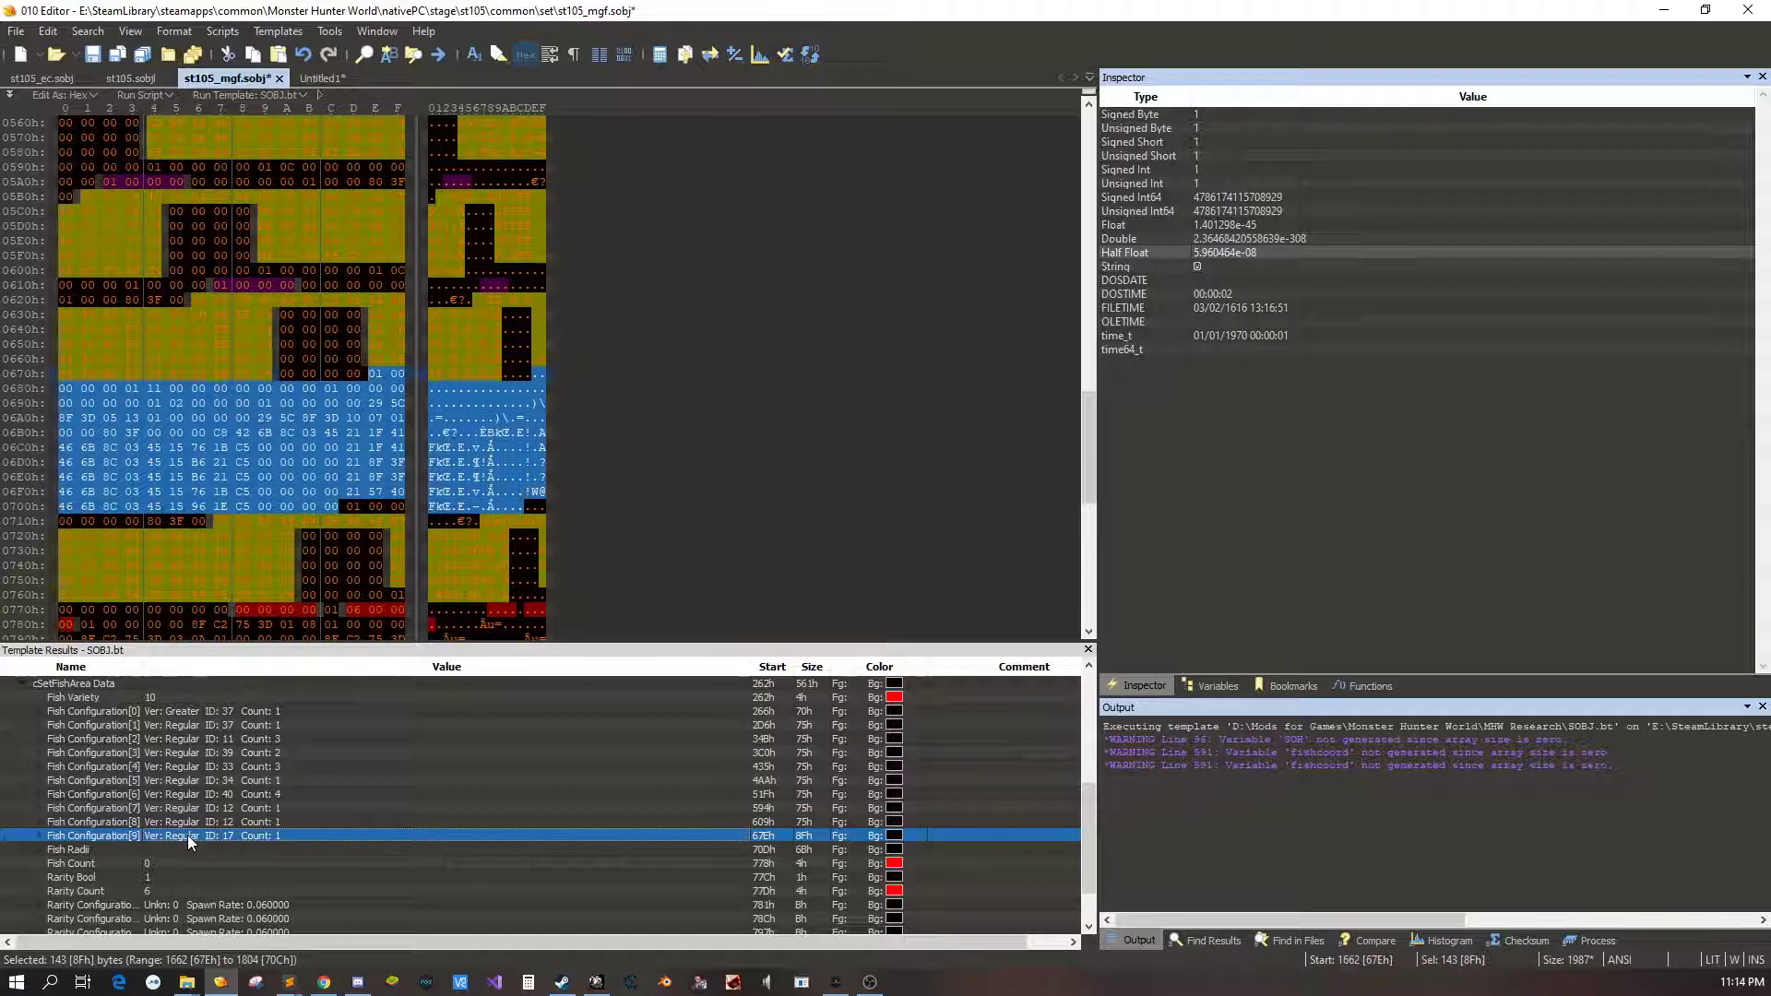
click(216, 795)
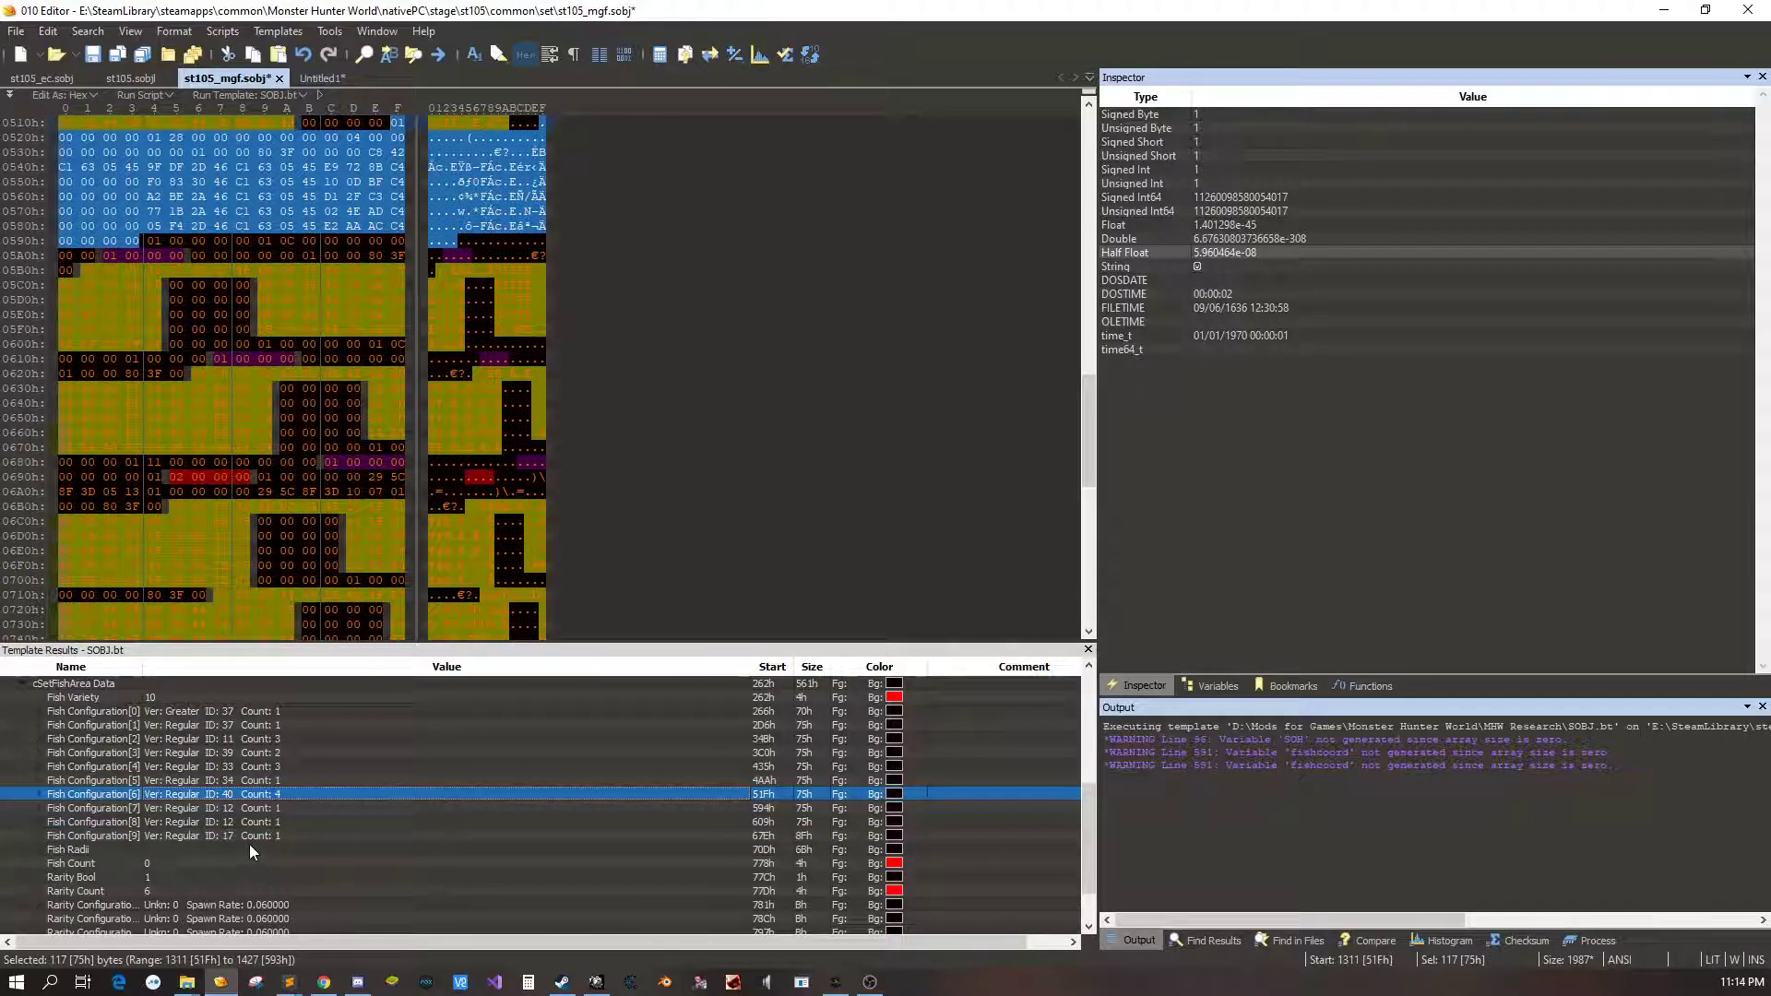
click(245, 835)
click(238, 821)
click(236, 806)
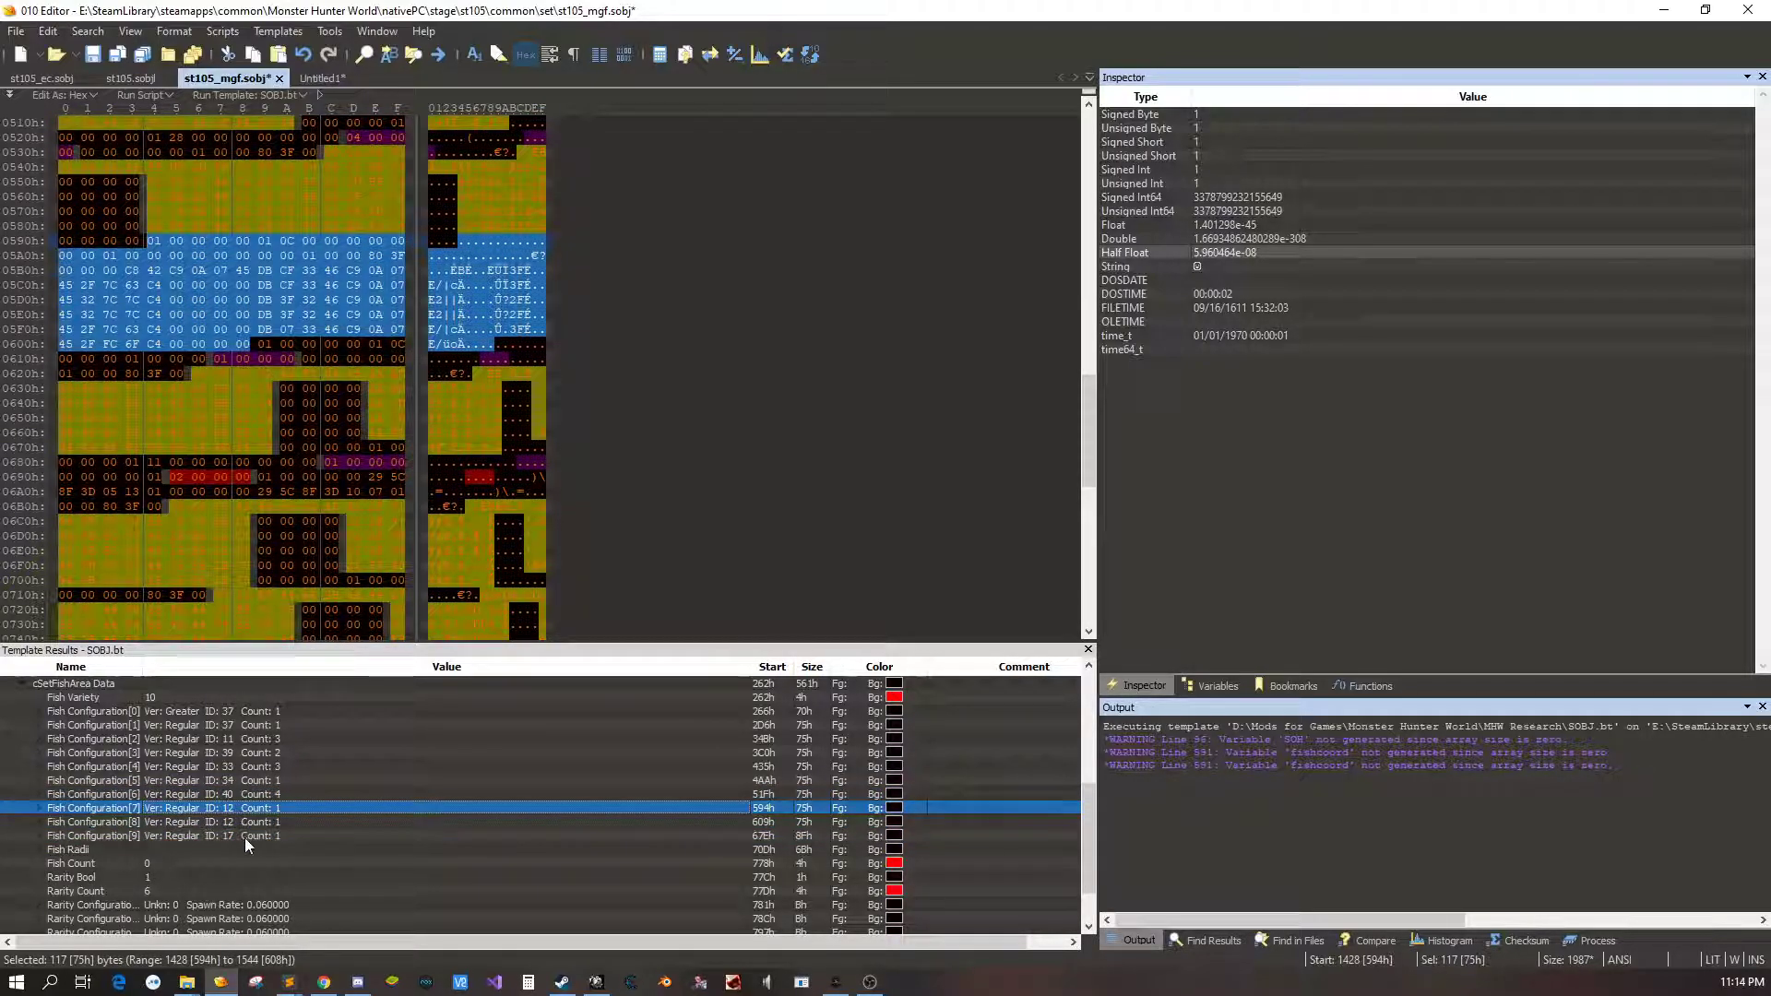
click(240, 832)
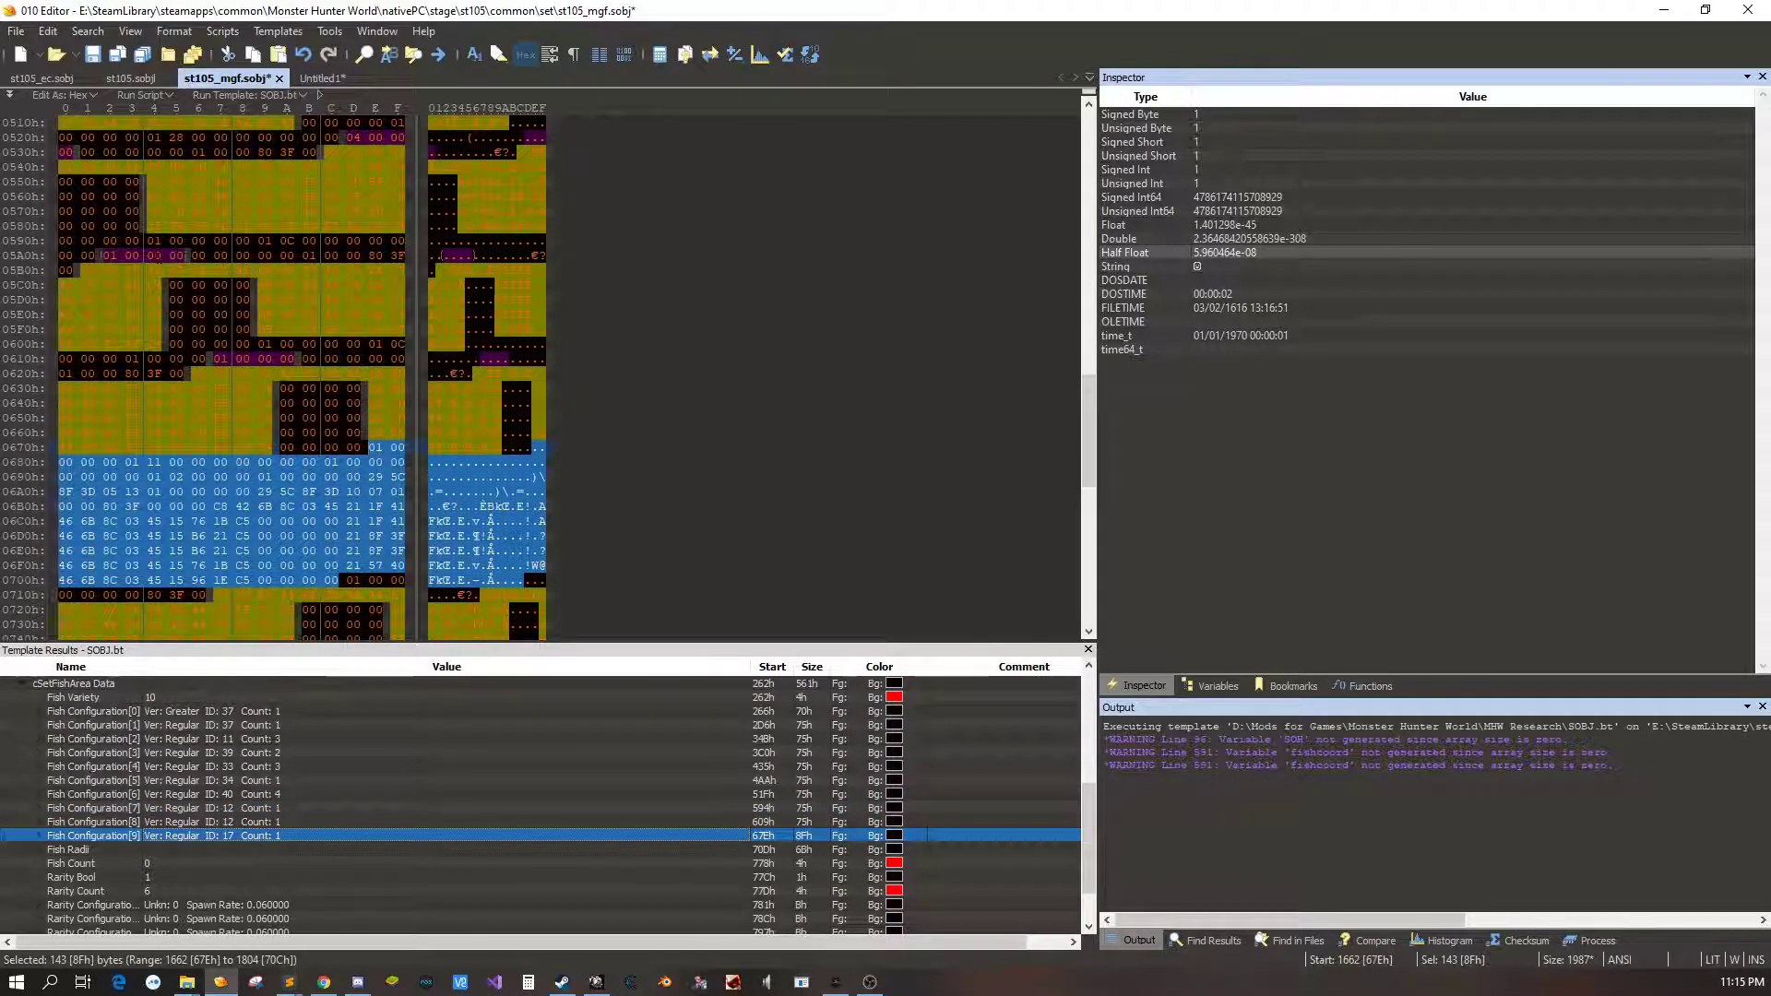
Delete the bytes of Fish Configuration[7] through Fish Configuration[9] from the second fish area, from 594h to 70Ch
drag(459, 242, 343, 579)
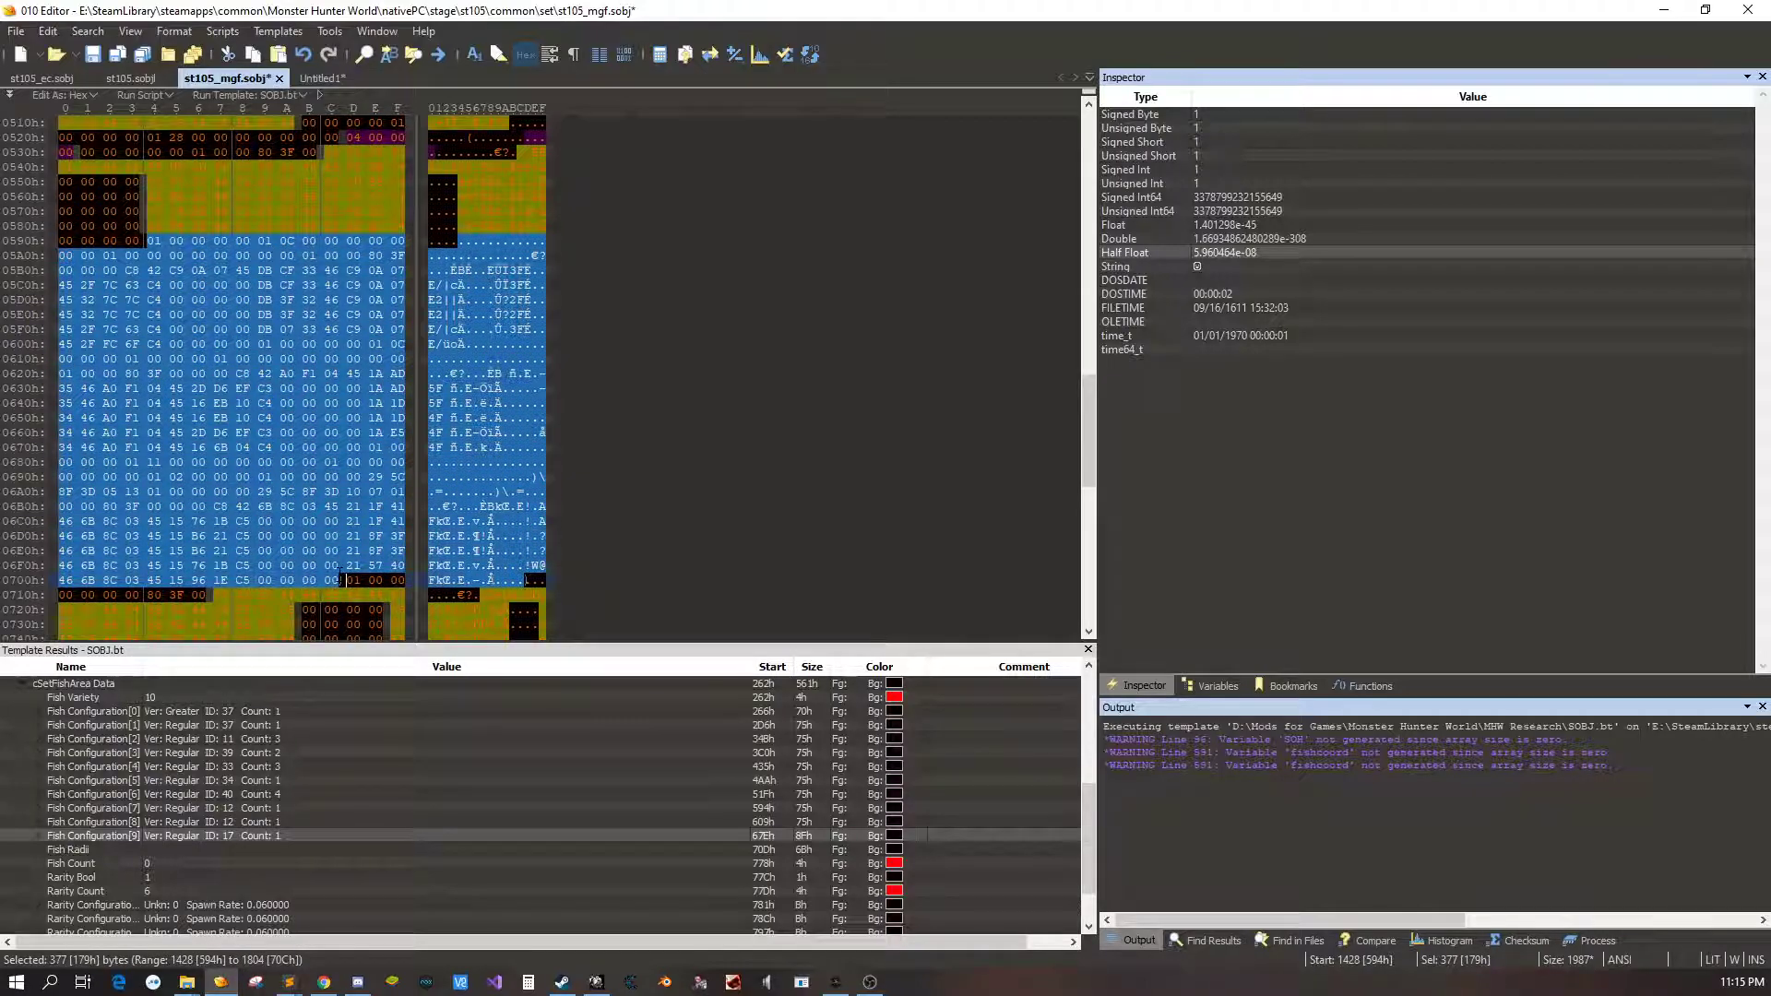
click(288, 832)
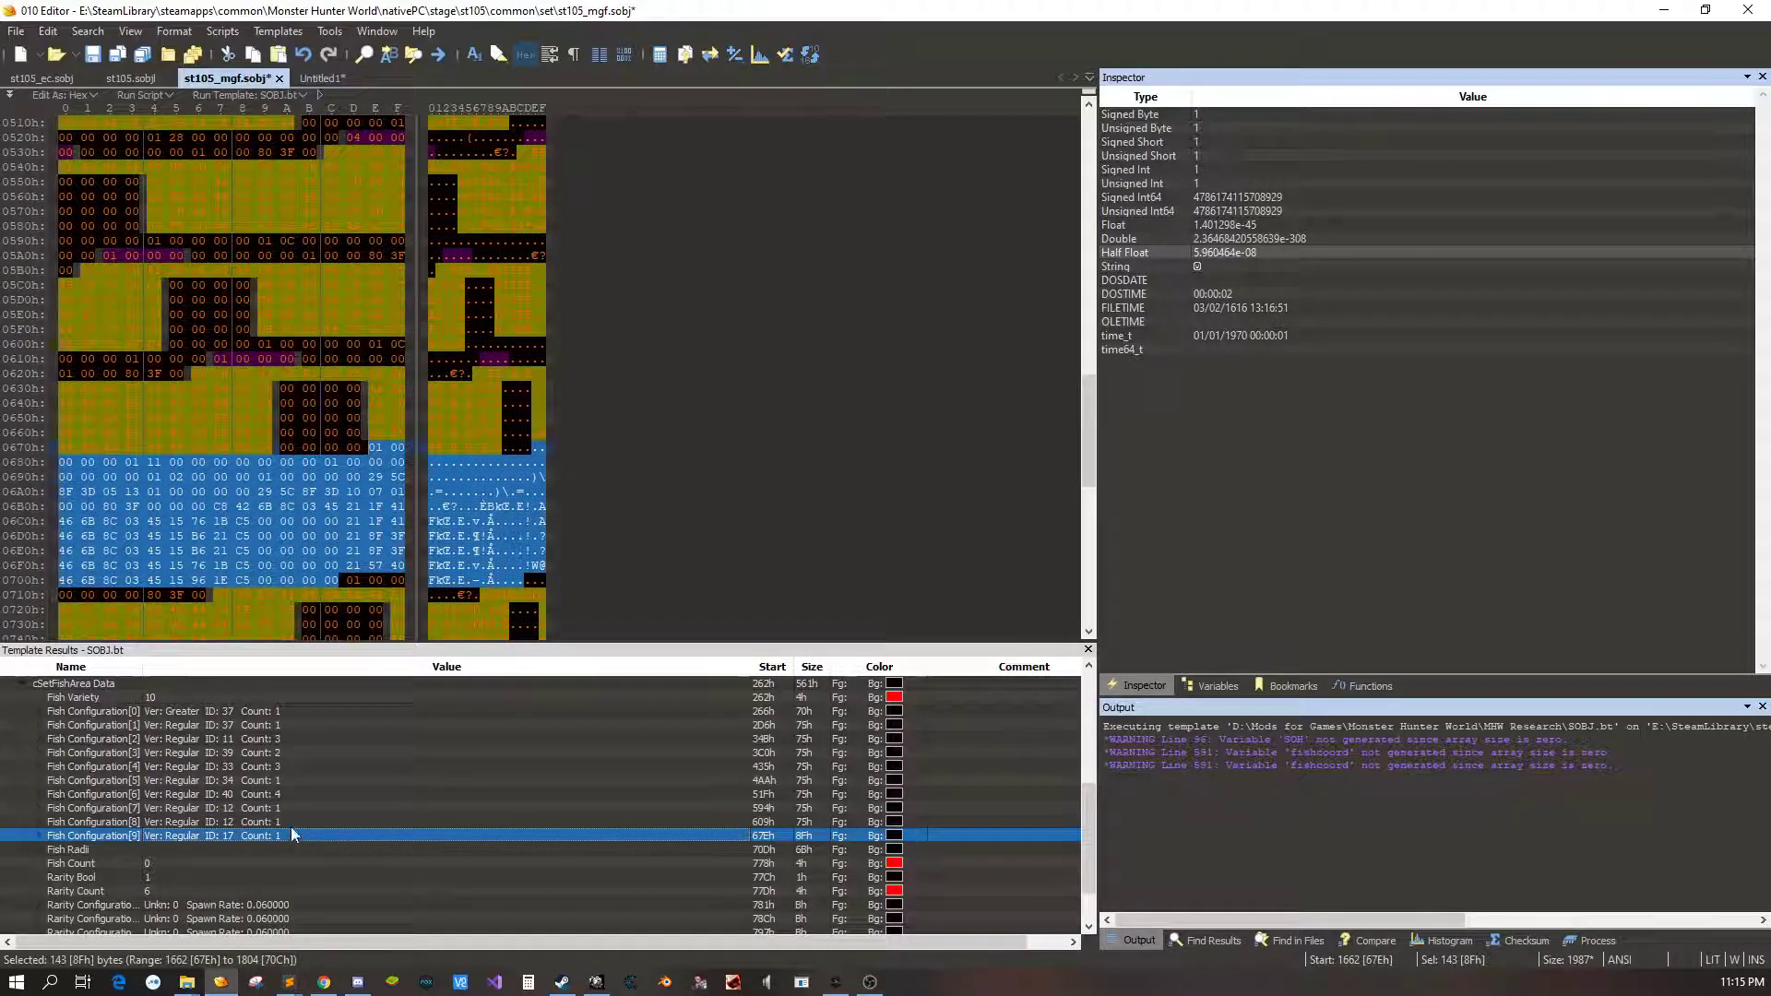
drag(152, 241, 344, 580)
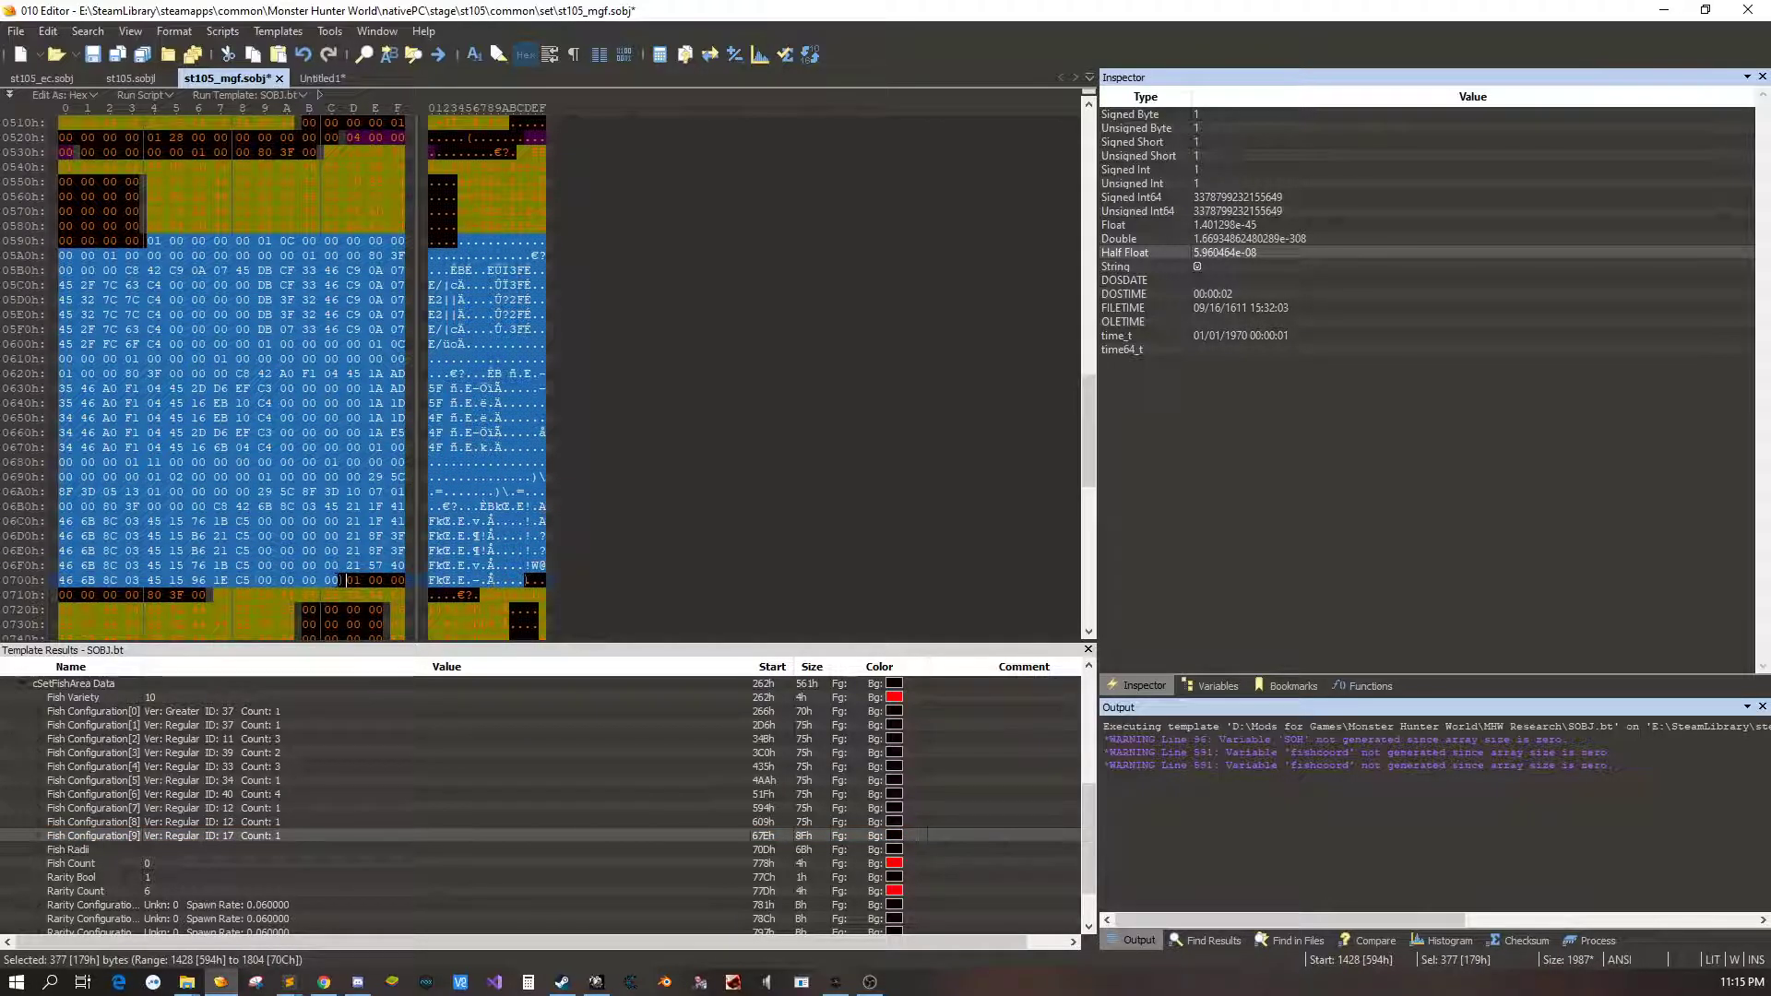
key(Delete)
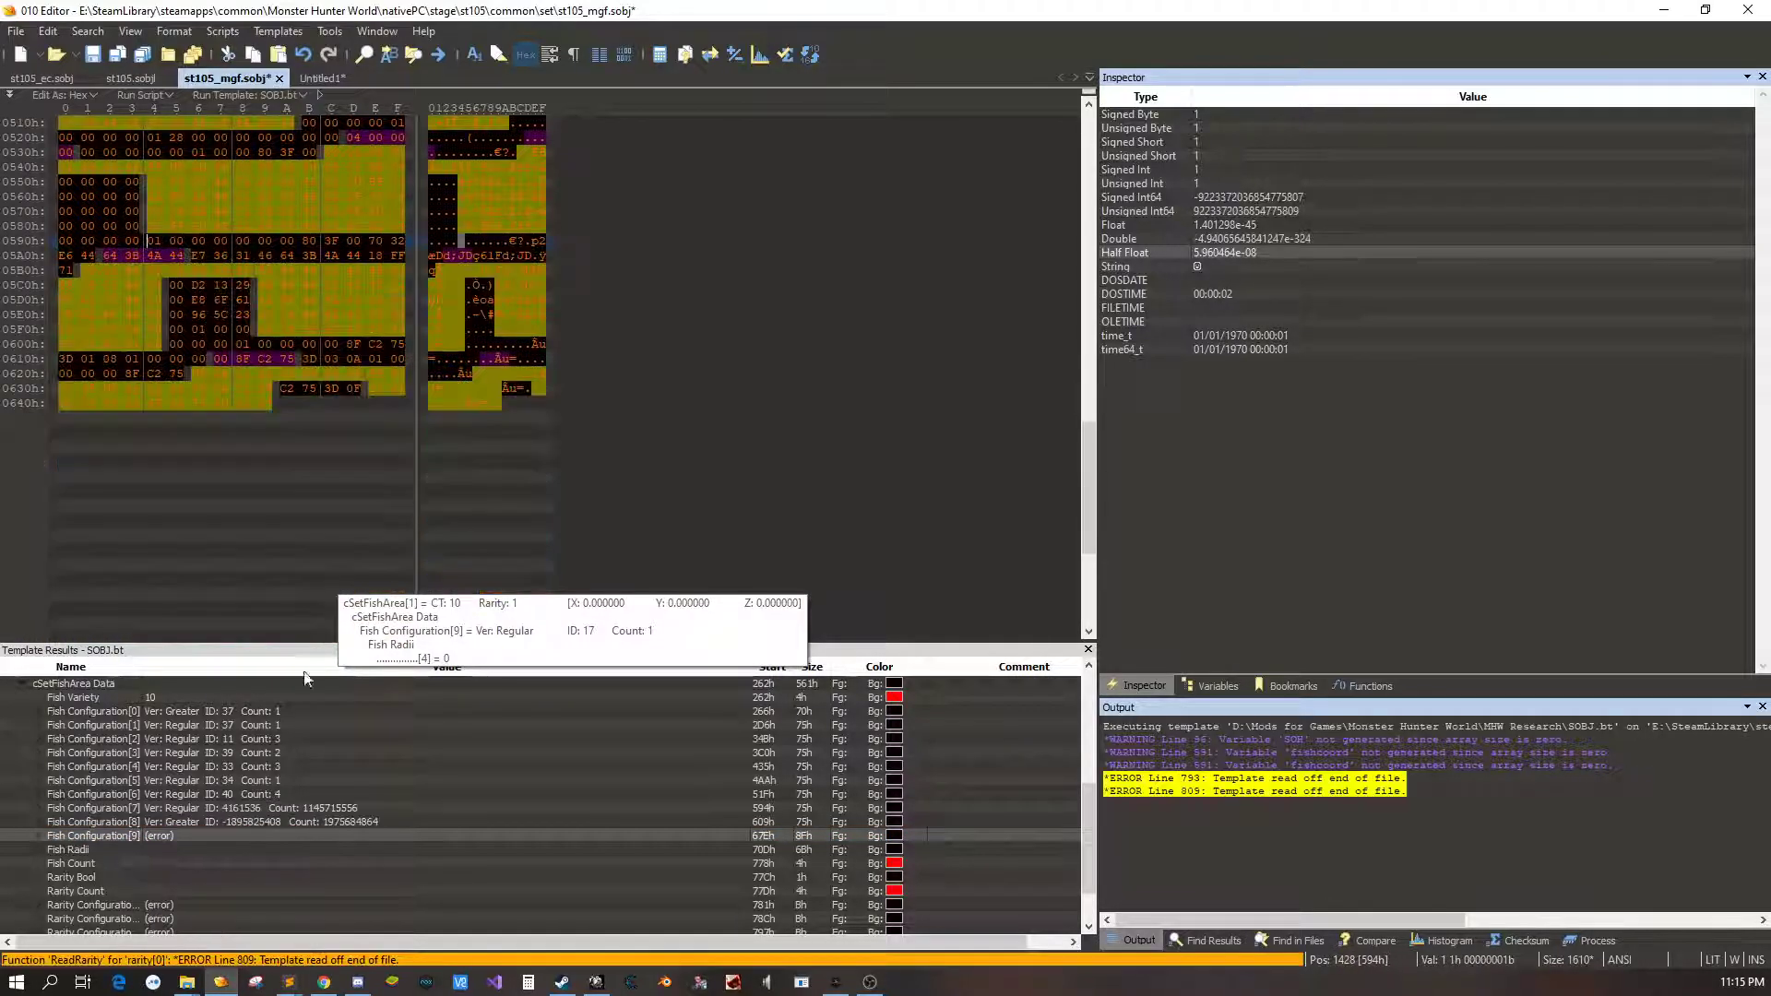
Set the second fish area's Fish Variety to 7 and check its remaining configurations up to Fish Configuration[6]
double_click(163, 696)
text(7)
key(Return)
click(217, 754)
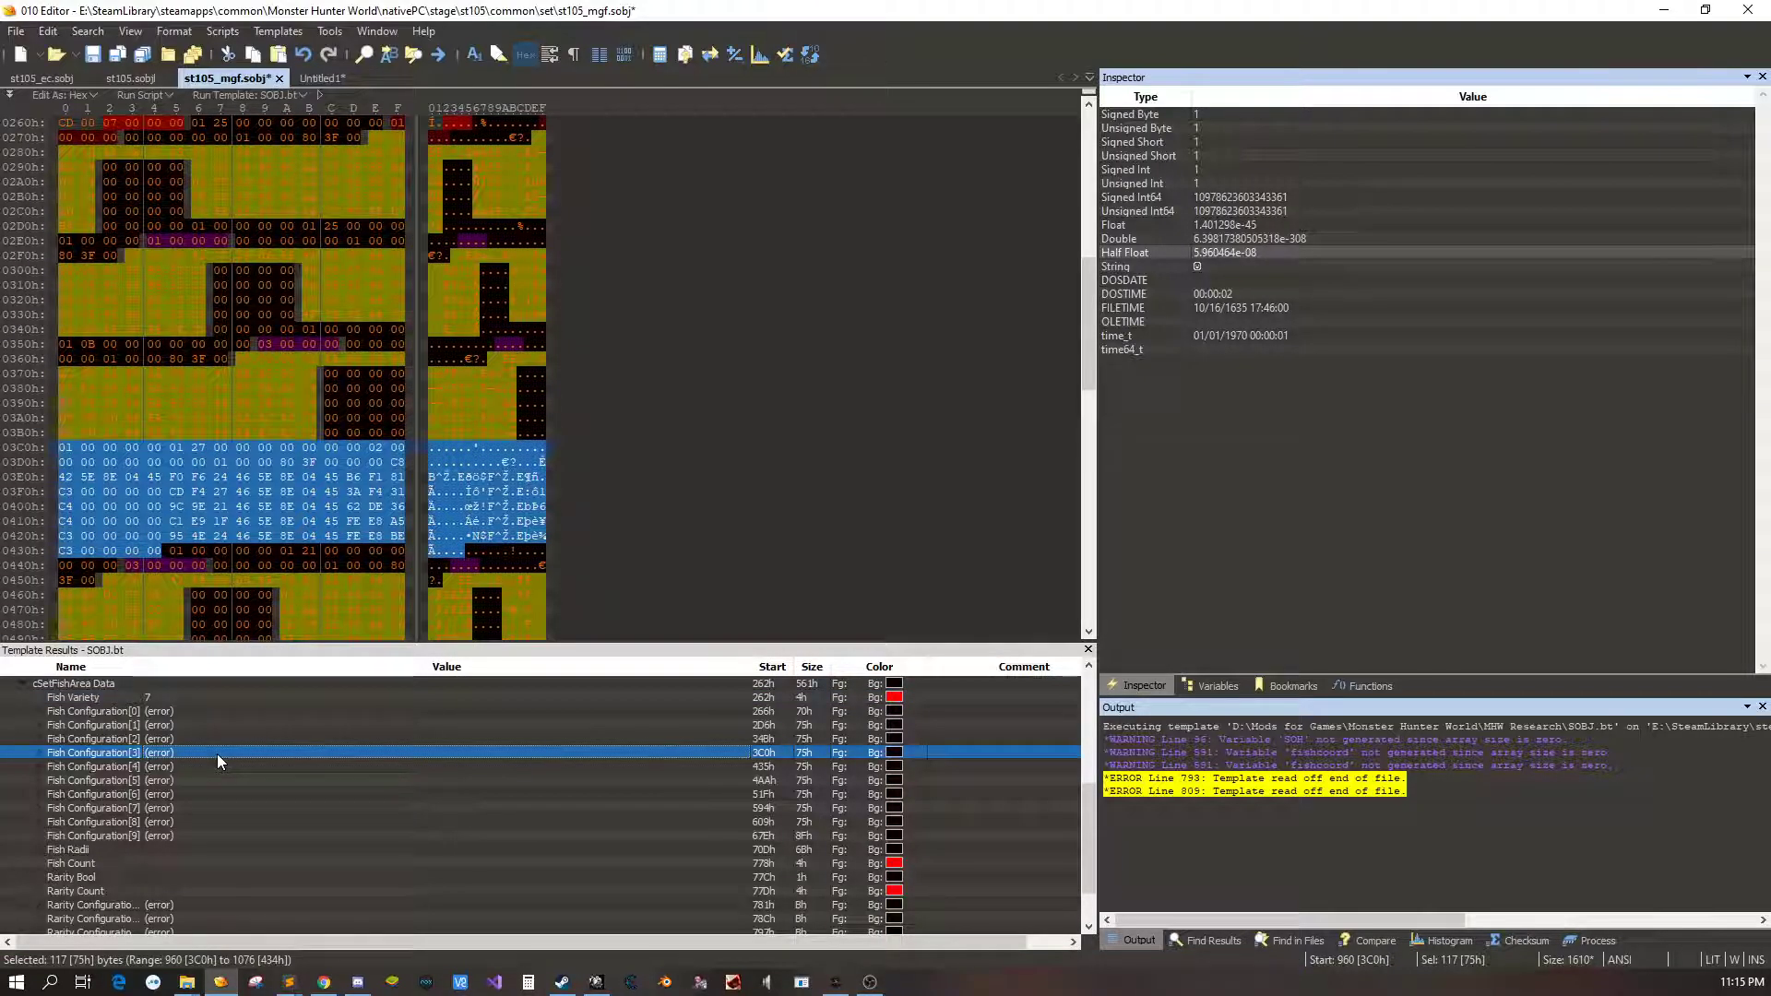
key(Down)
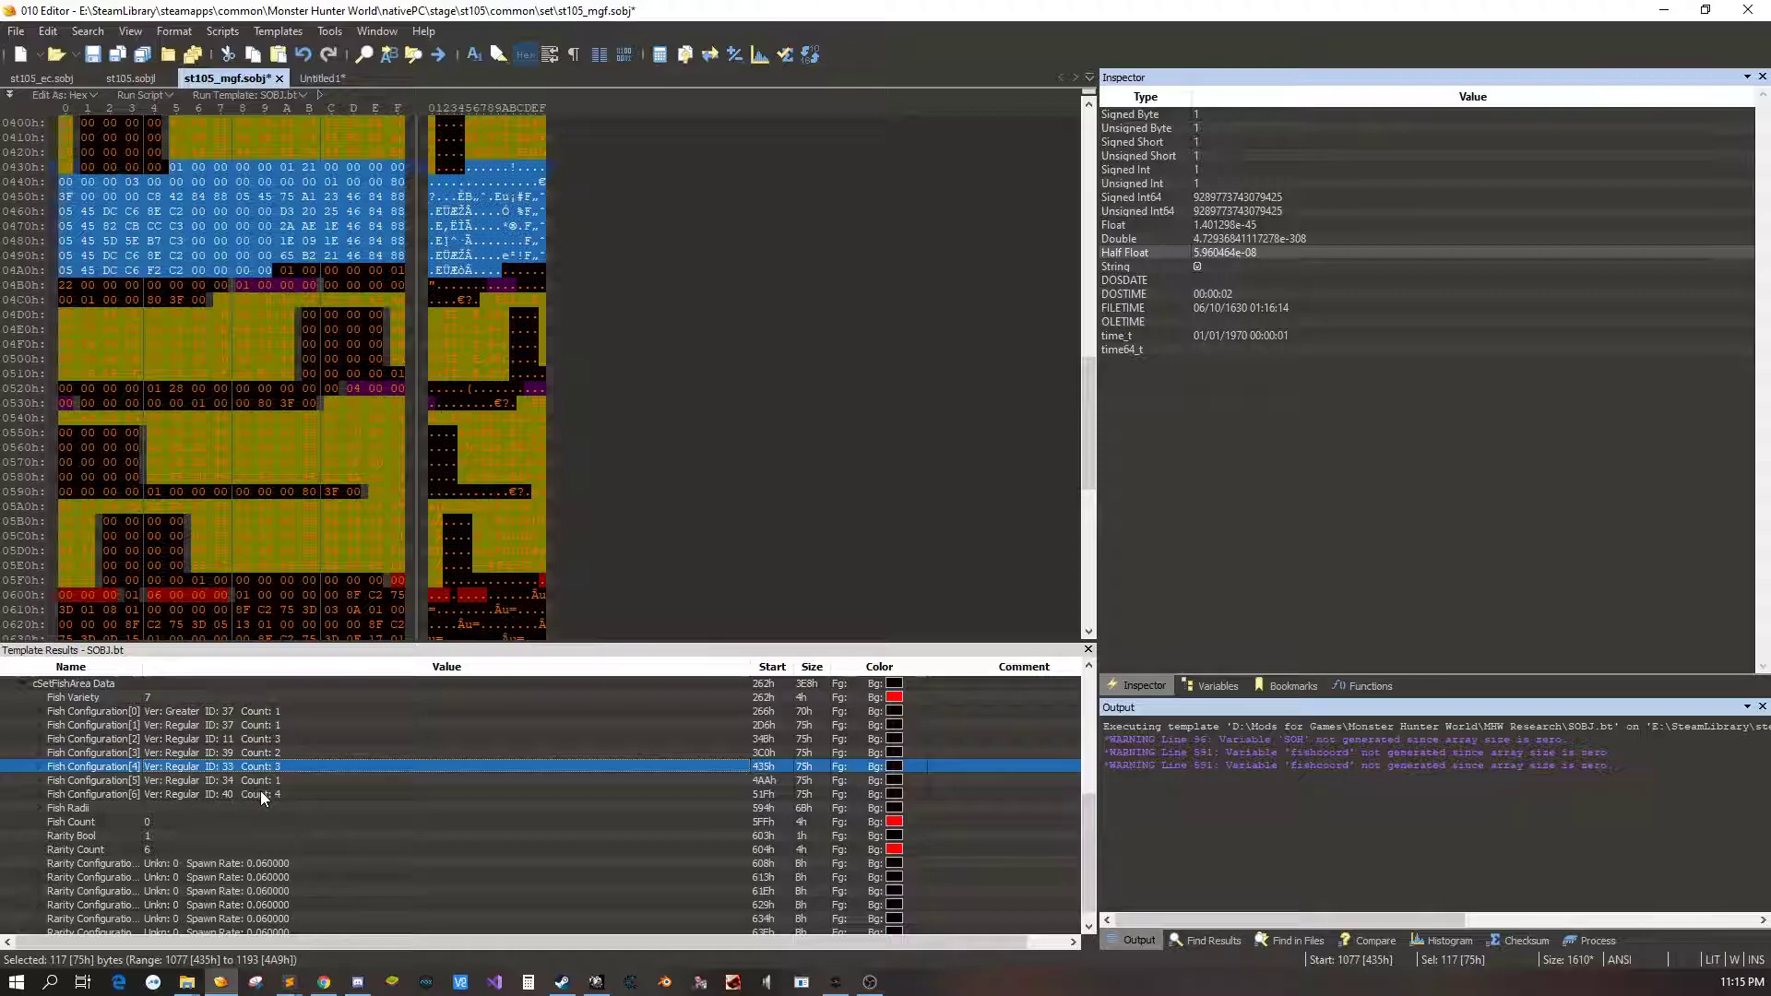
click(262, 794)
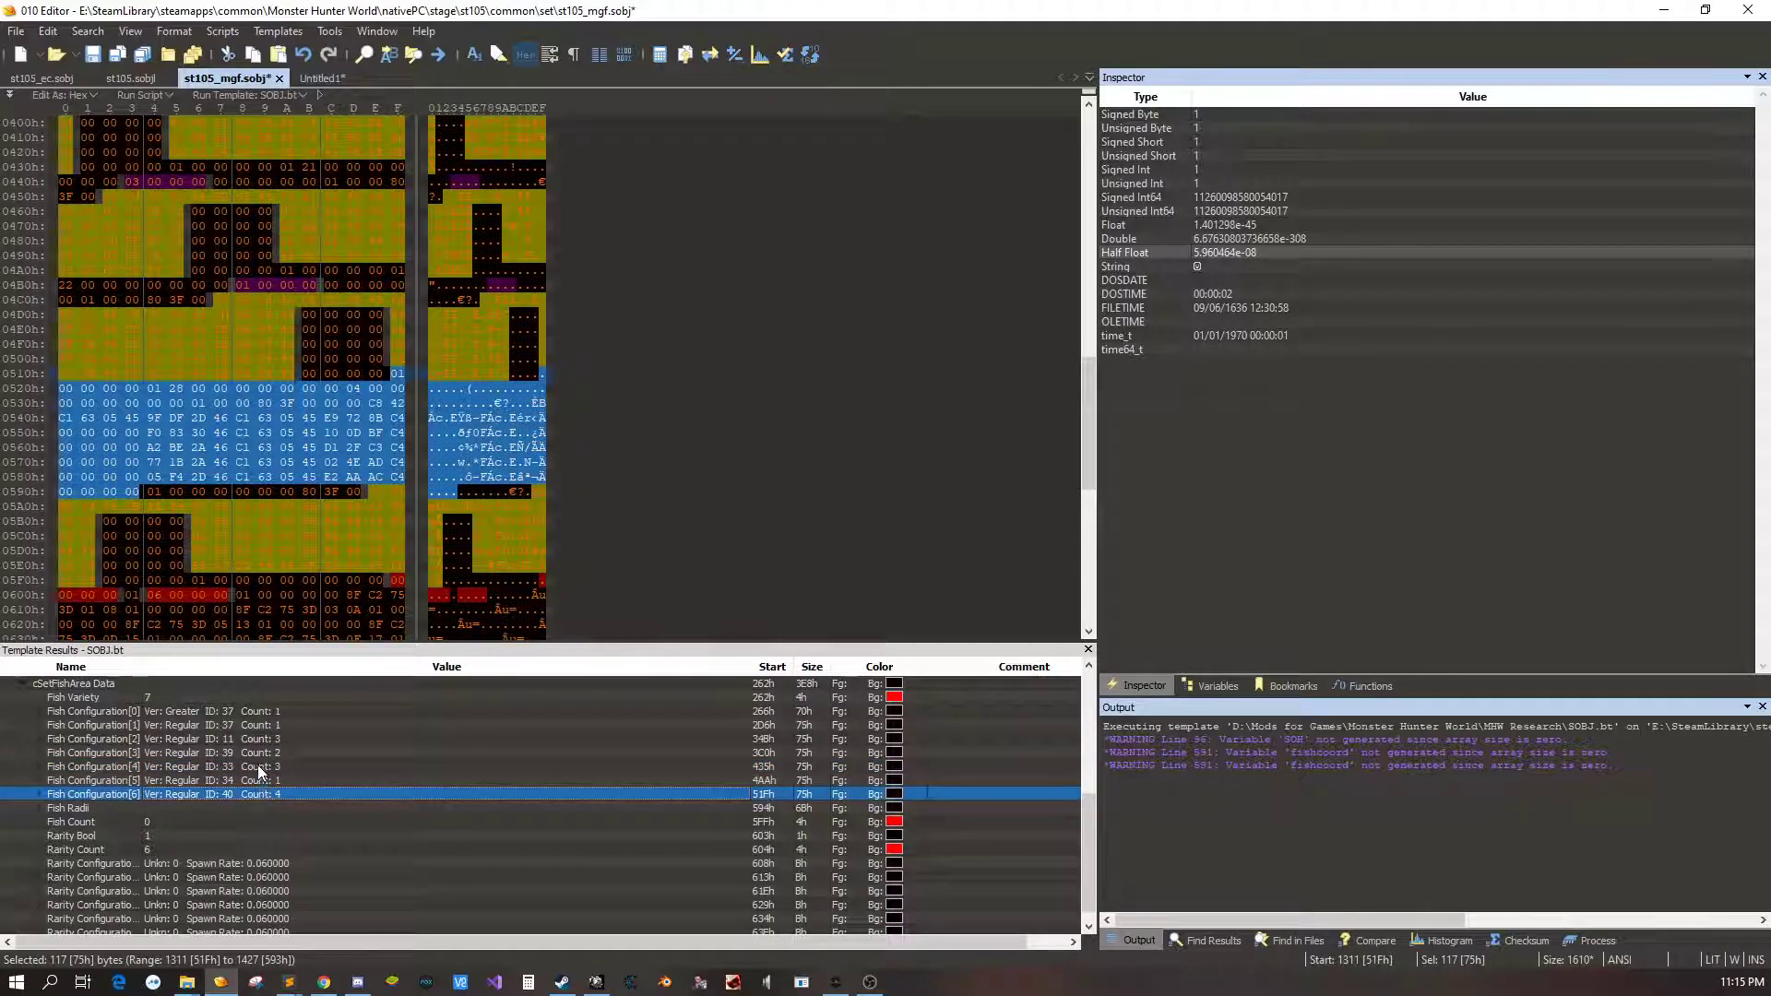
Delete the bytes of Fish Configuration[4] through Fish Configuration[6], 435h to 593h, from the second fish area and set Fish Variety to 4
click(263, 767)
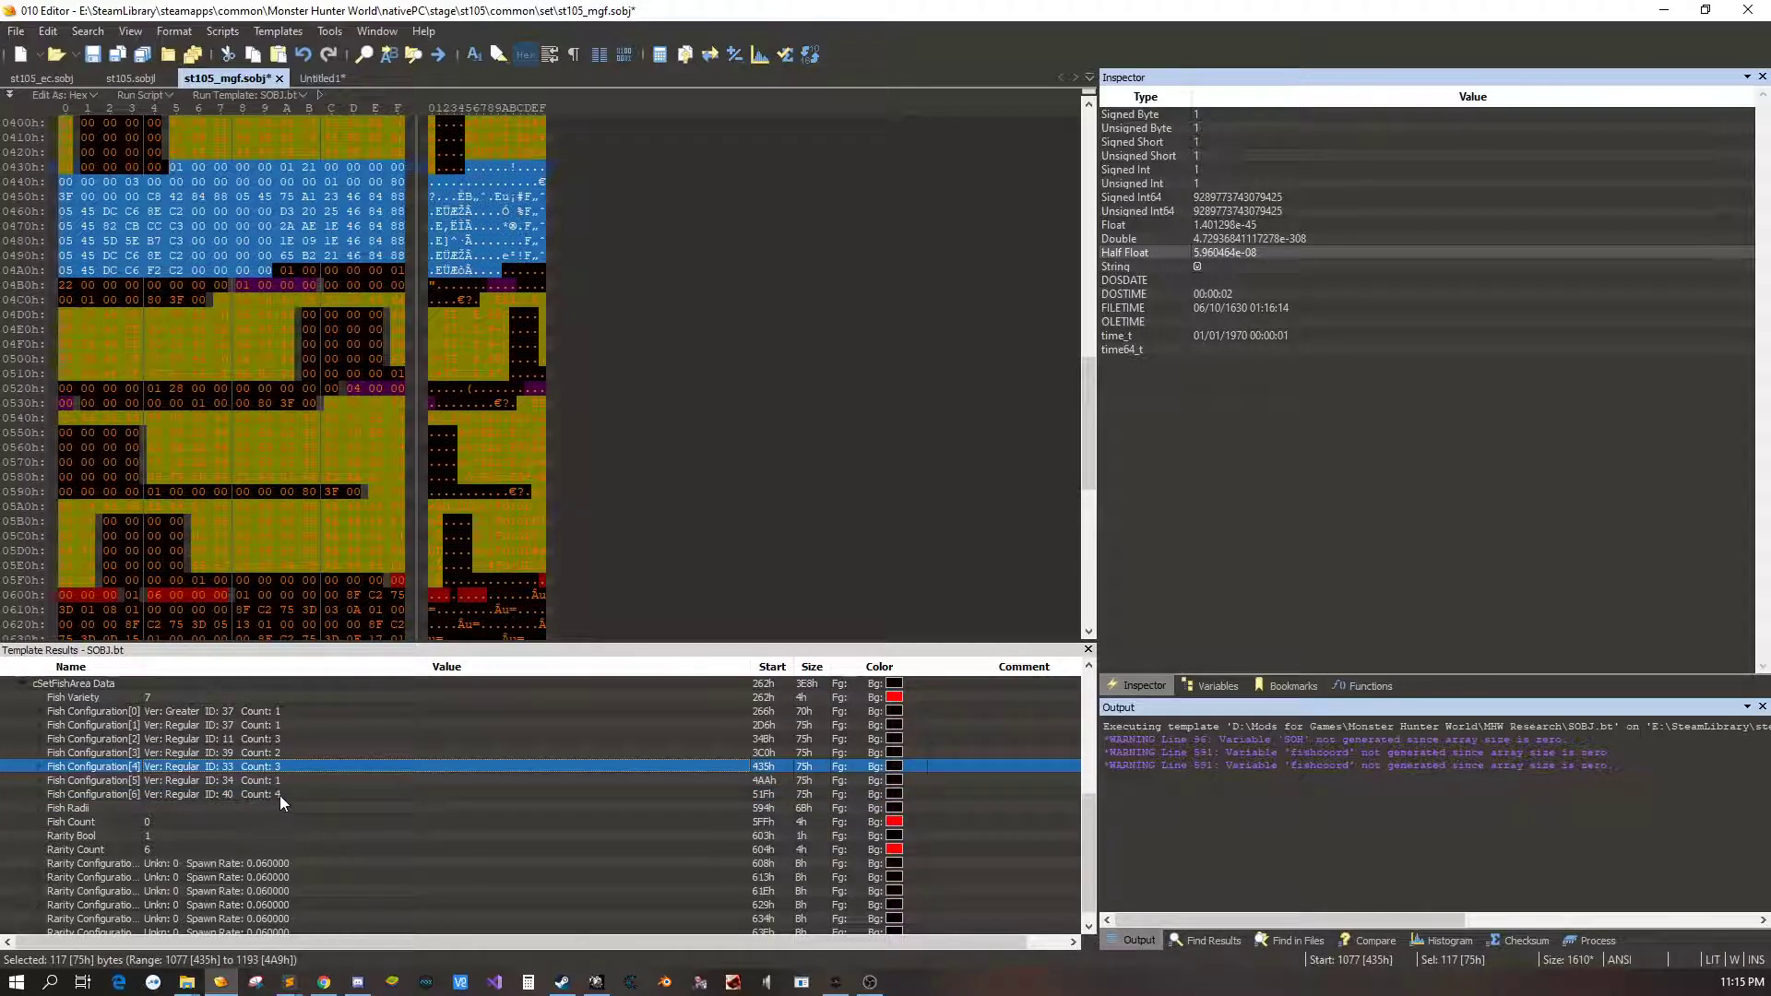
click(279, 795)
drag(176, 167, 136, 492)
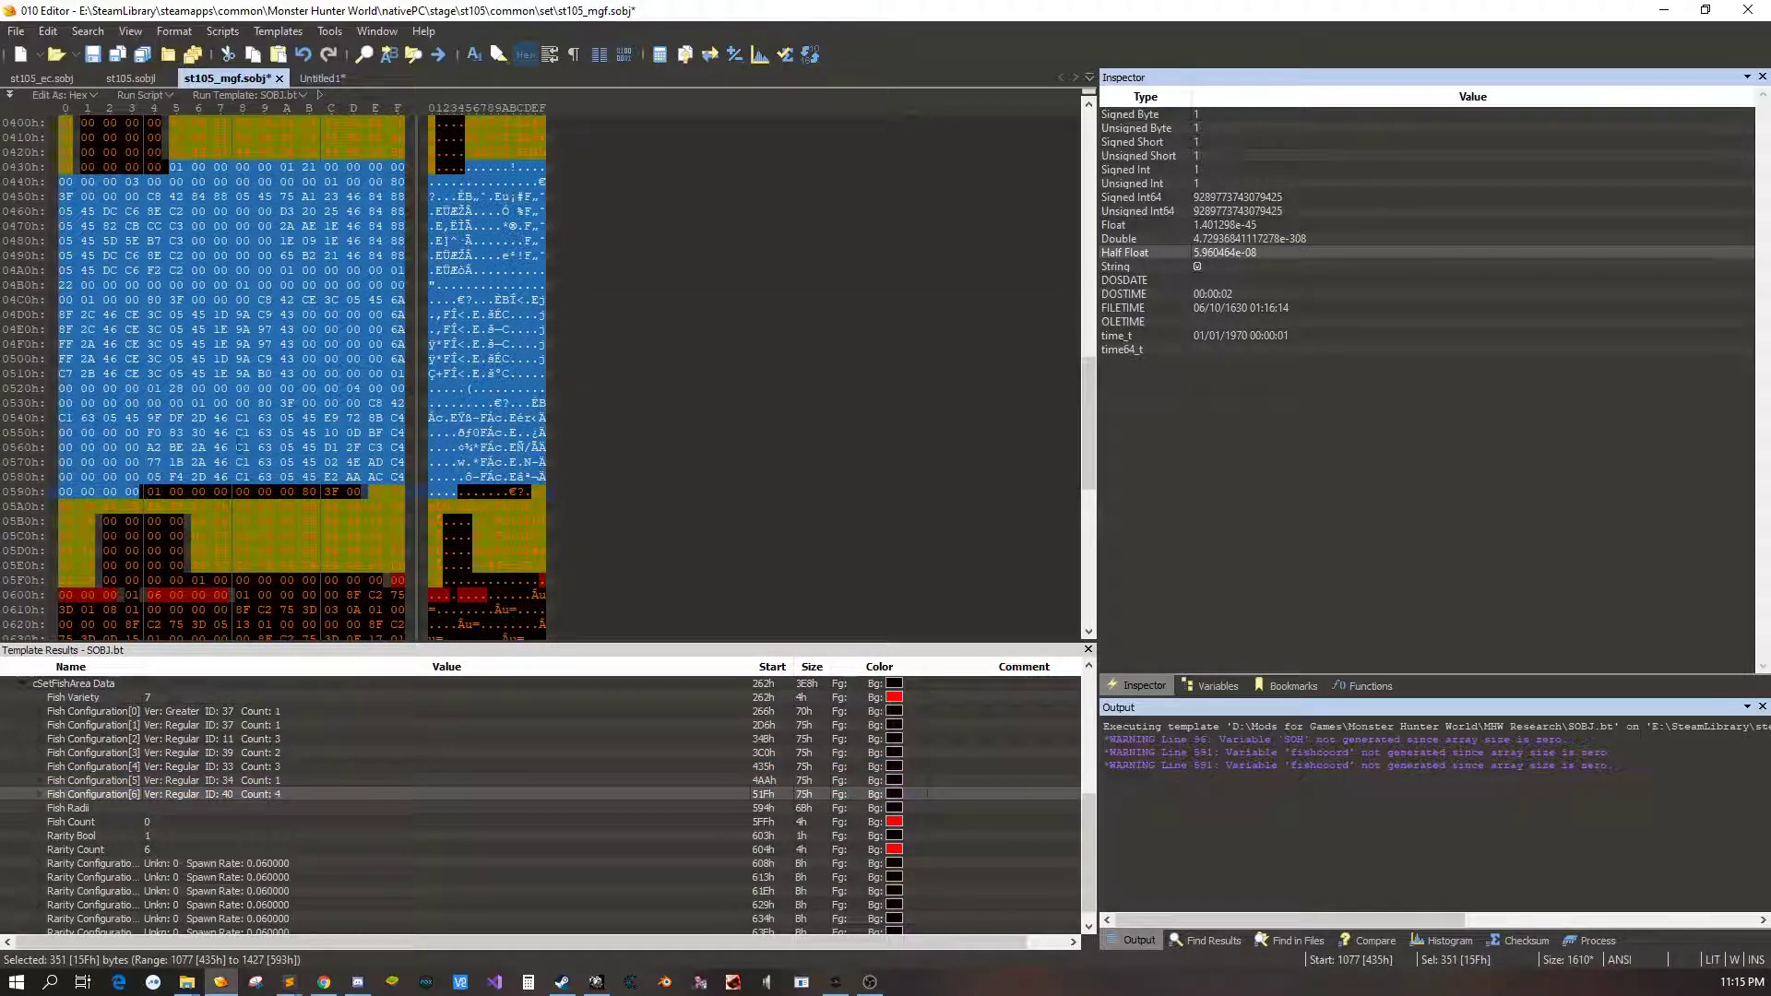
key(Delete)
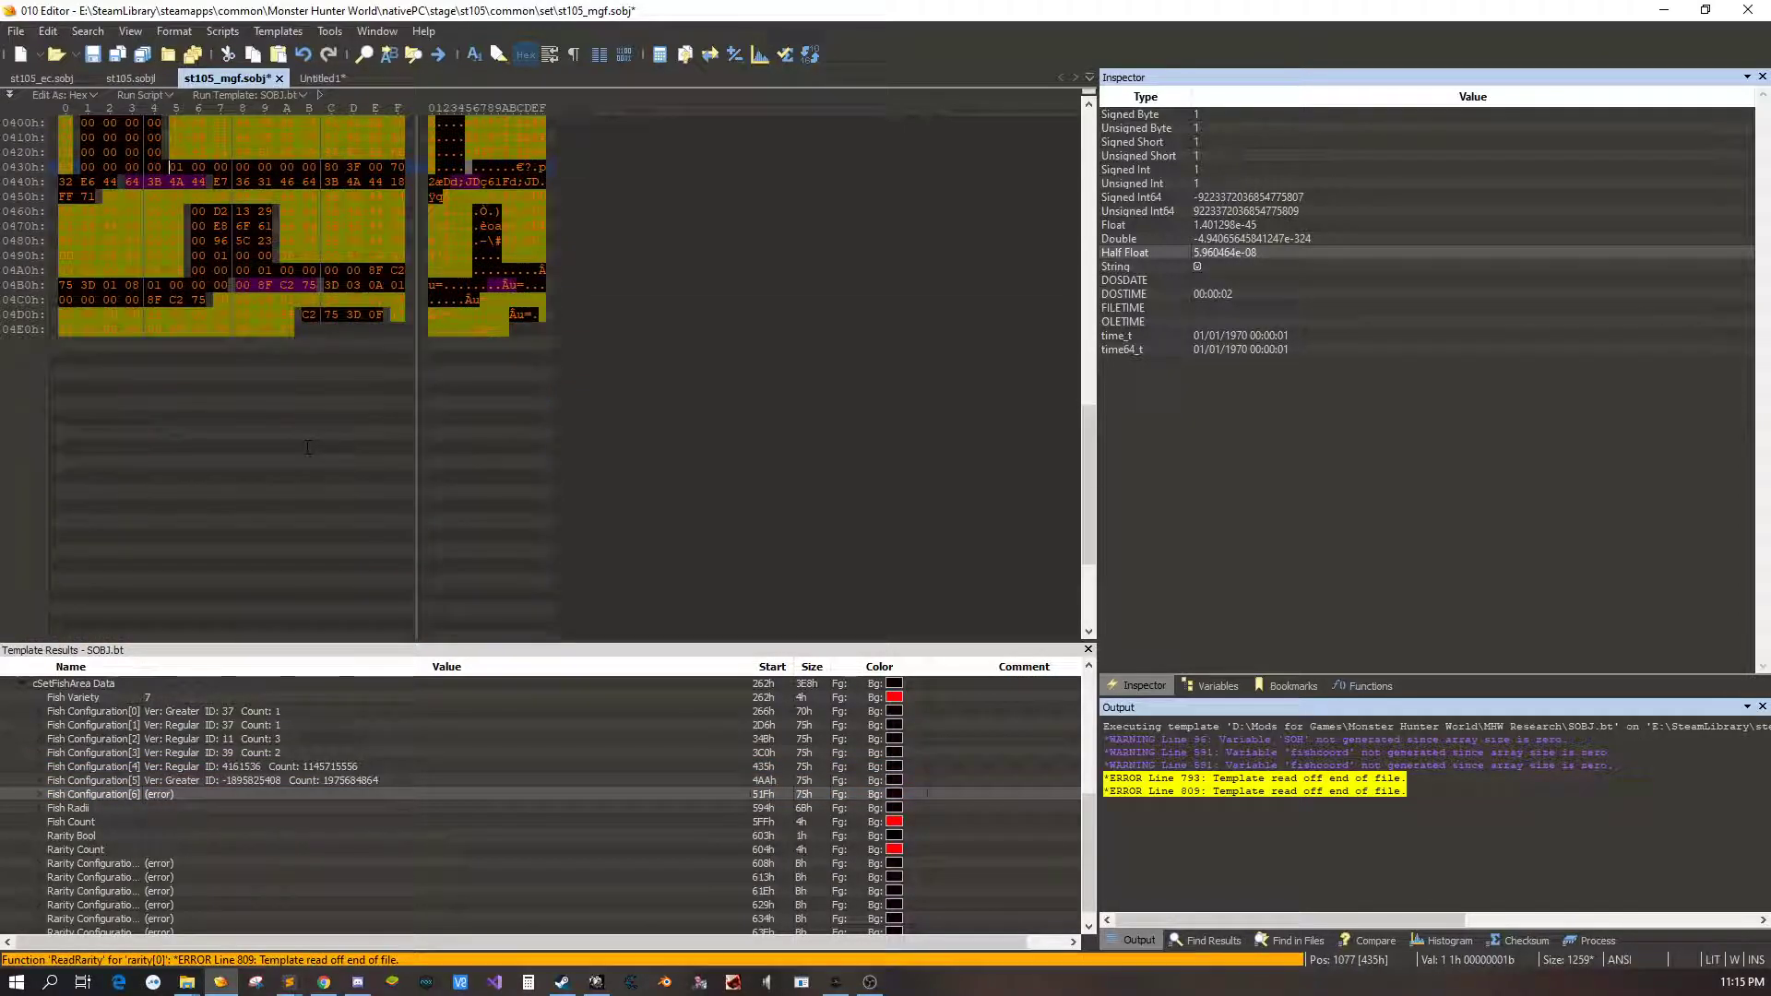
double_click(171, 696)
text(4)
key(Return)
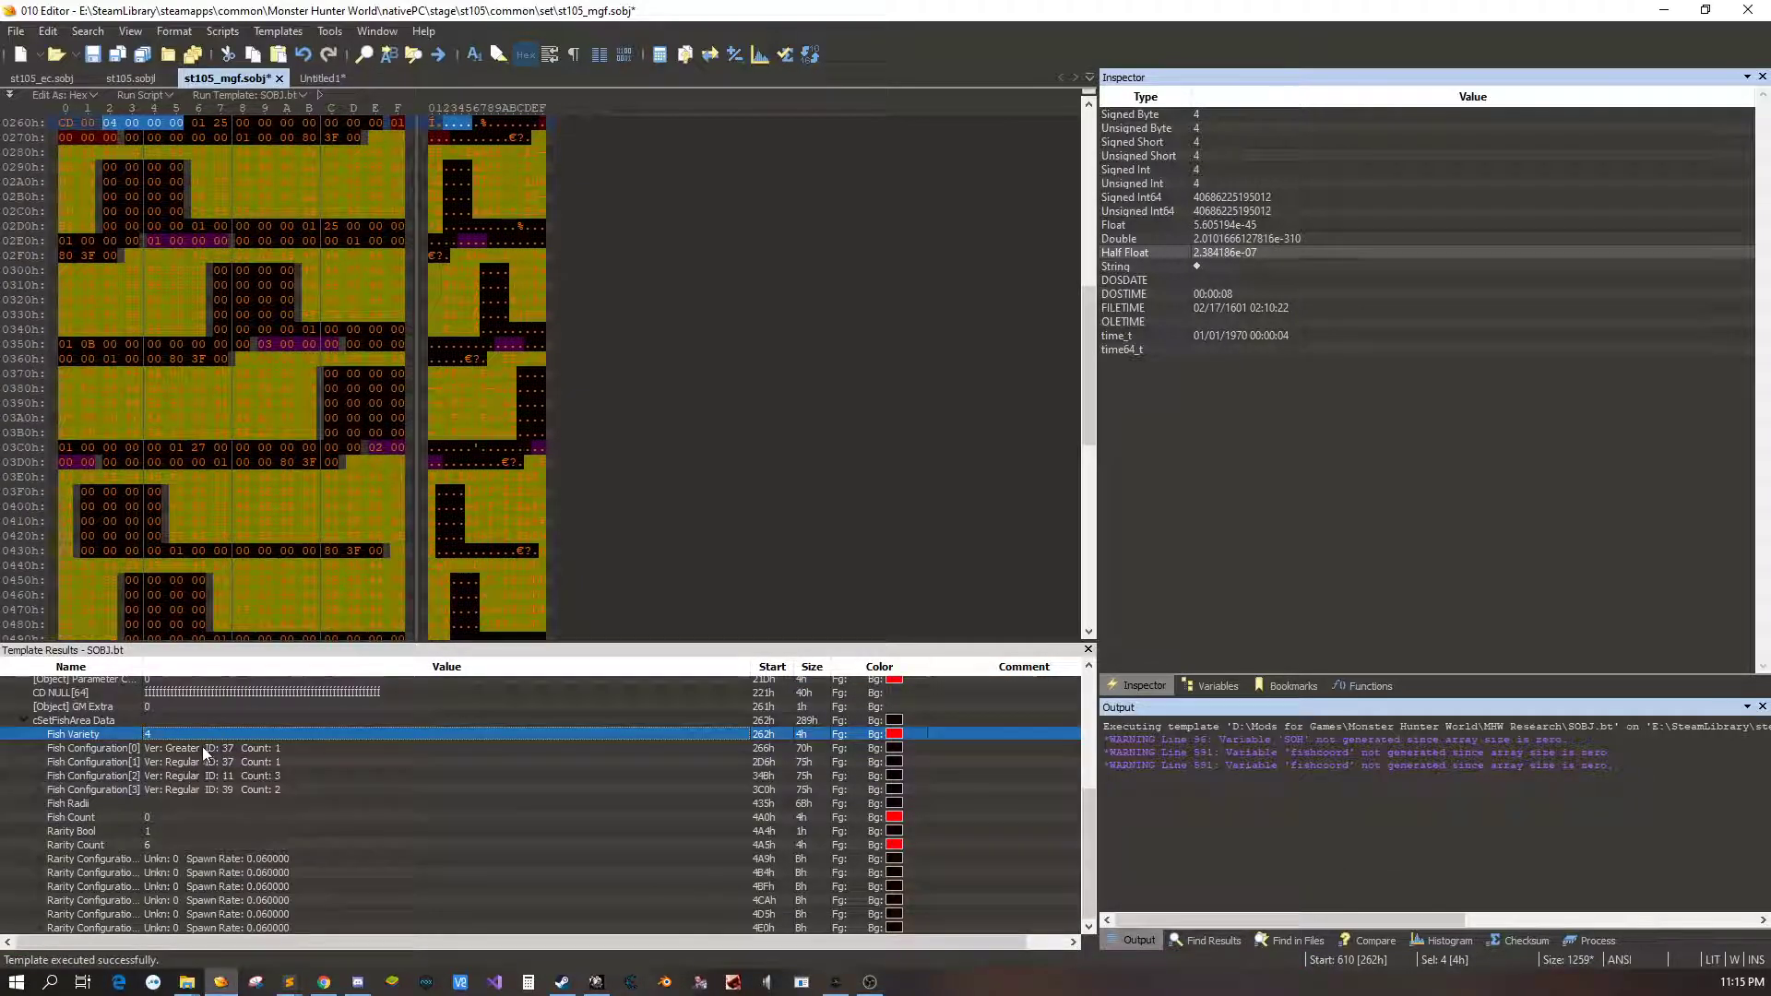
Delete the bytes of Fish Configuration[0] through Fish Configuration[2], 266h to 3BFh, leaving only the fish with ID 39 in the second area
click(230, 791)
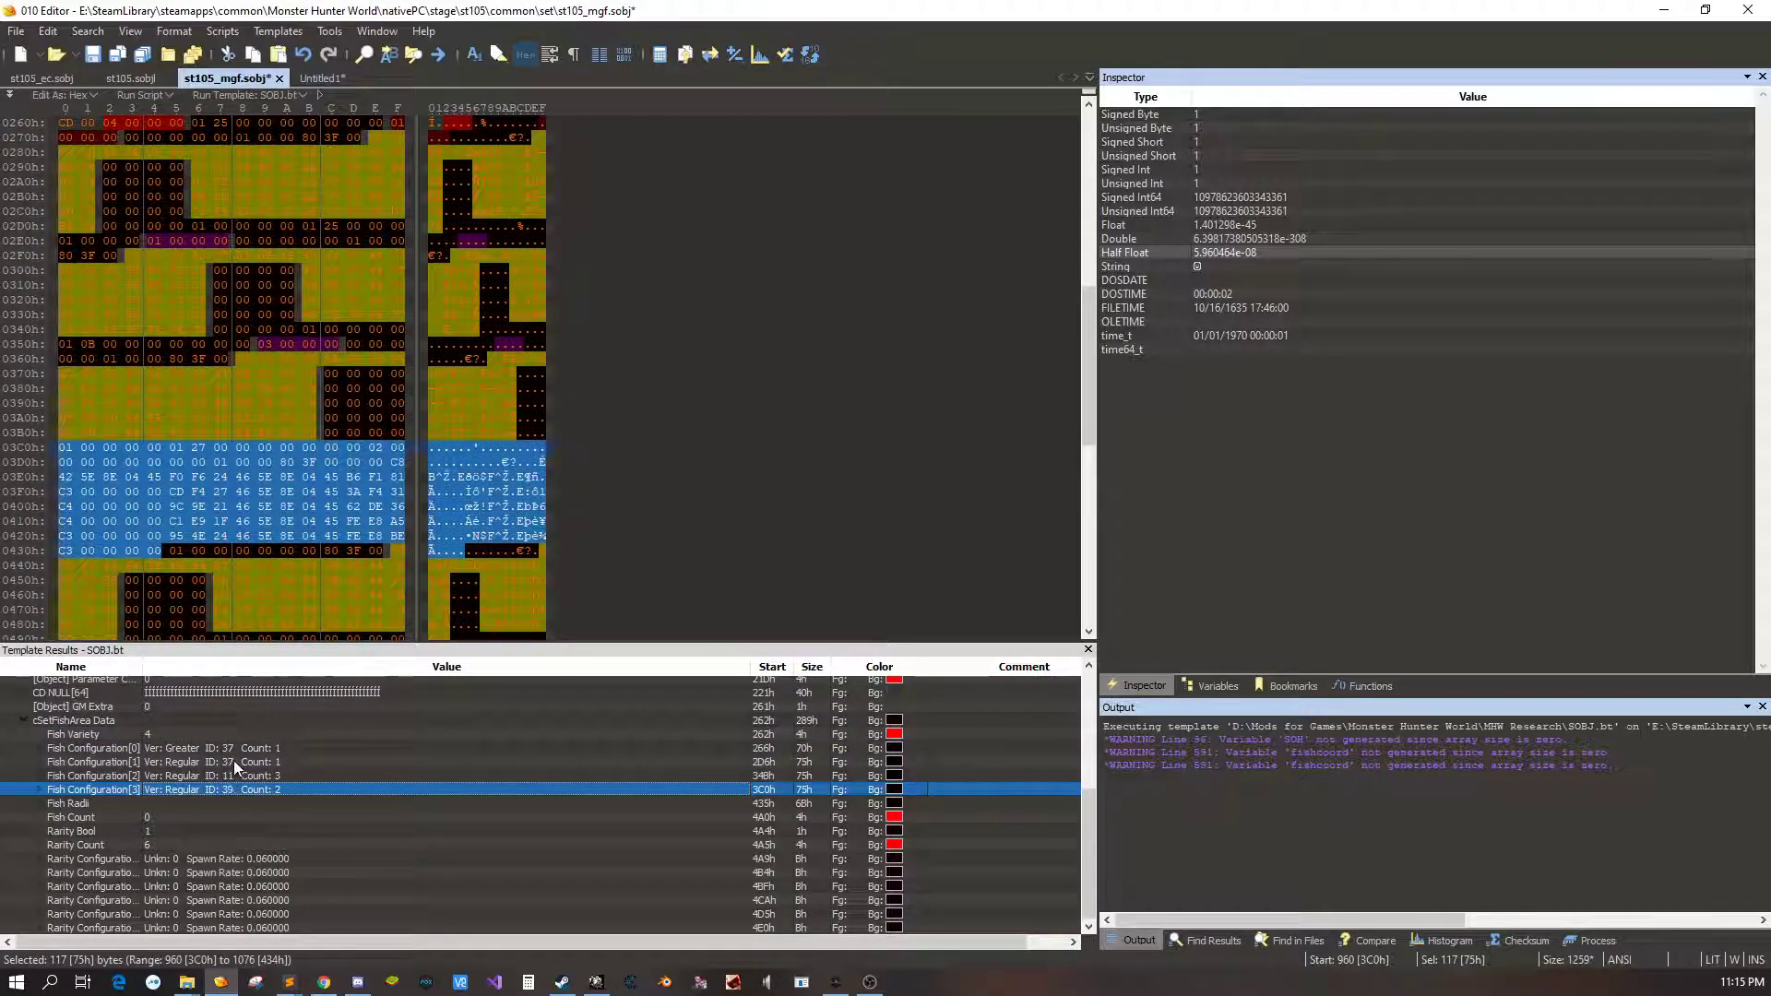
click(243, 778)
click(235, 750)
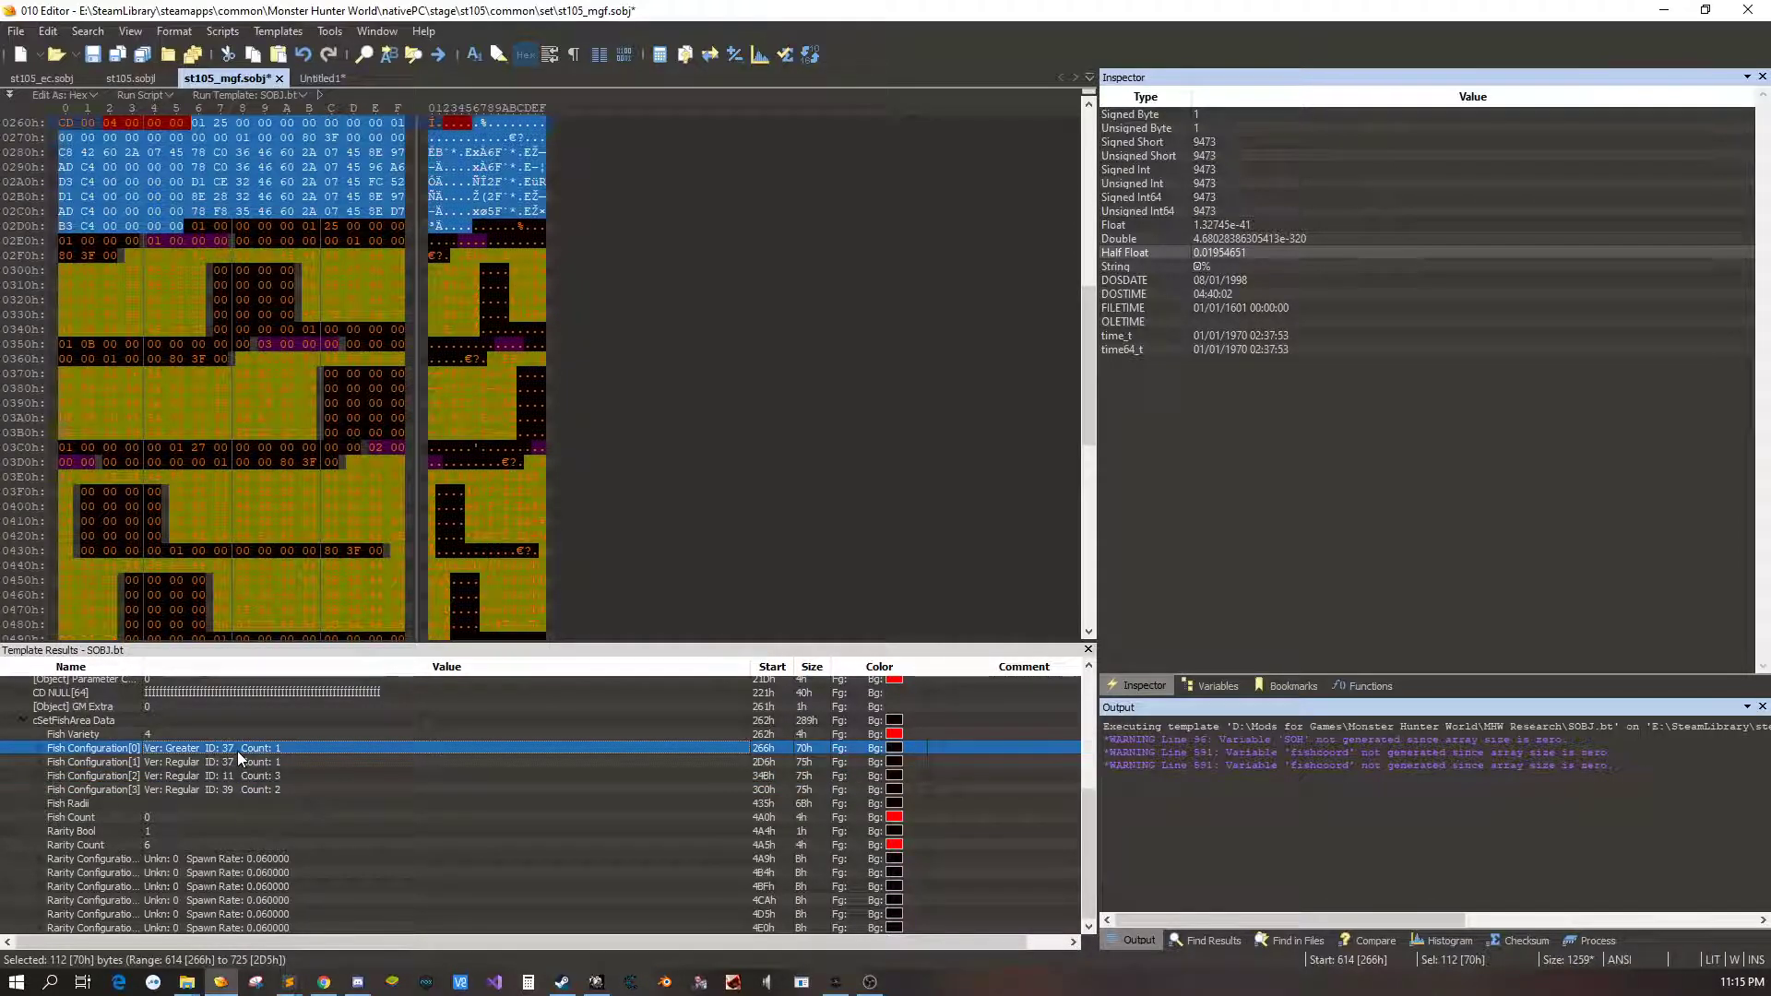
click(236, 762)
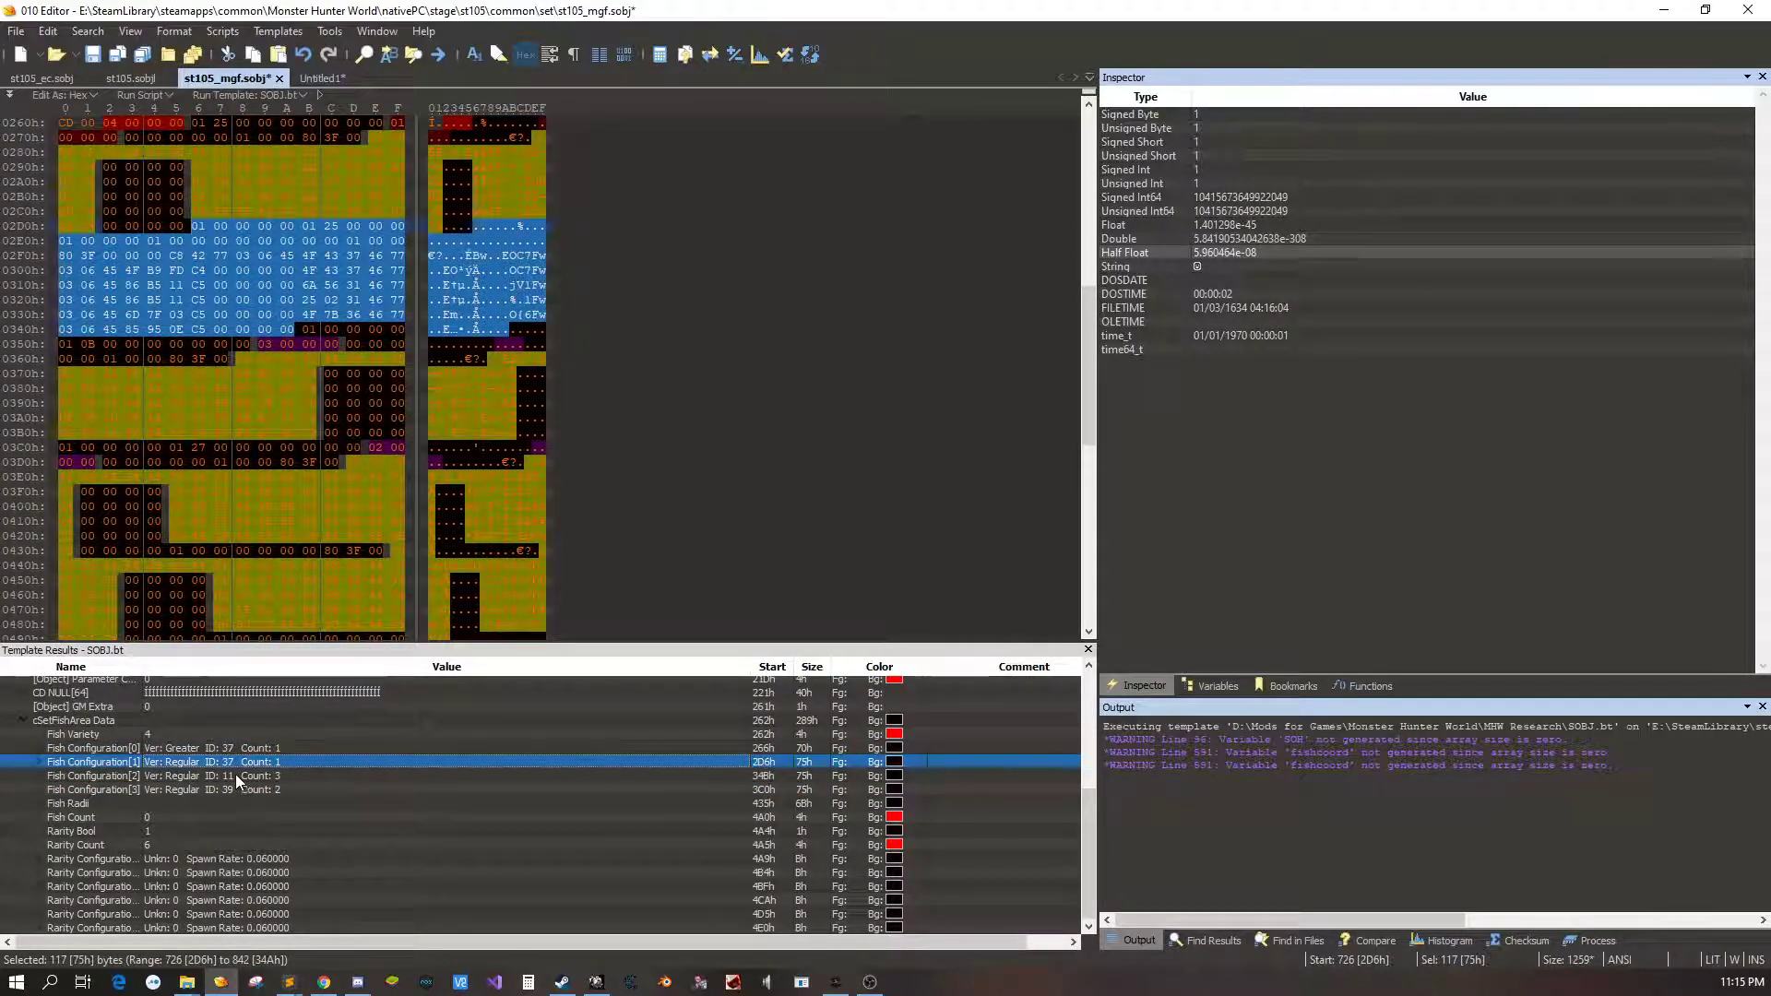
click(236, 775)
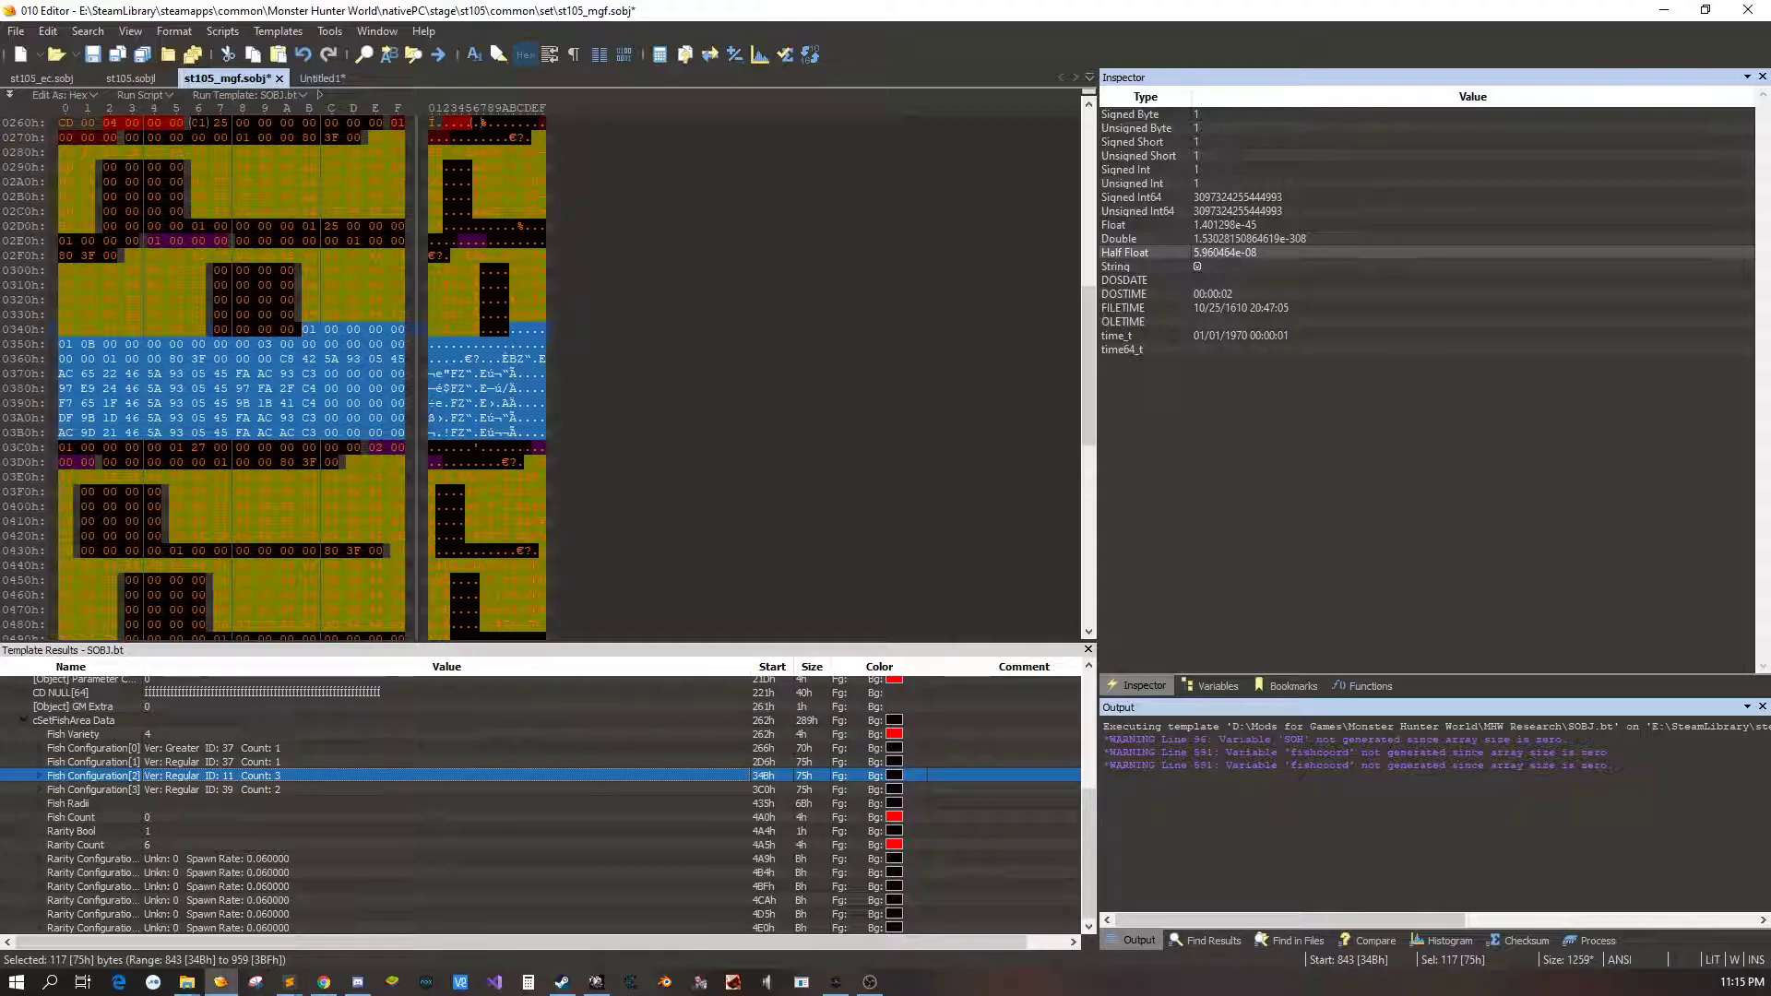
drag(195, 123, 399, 433)
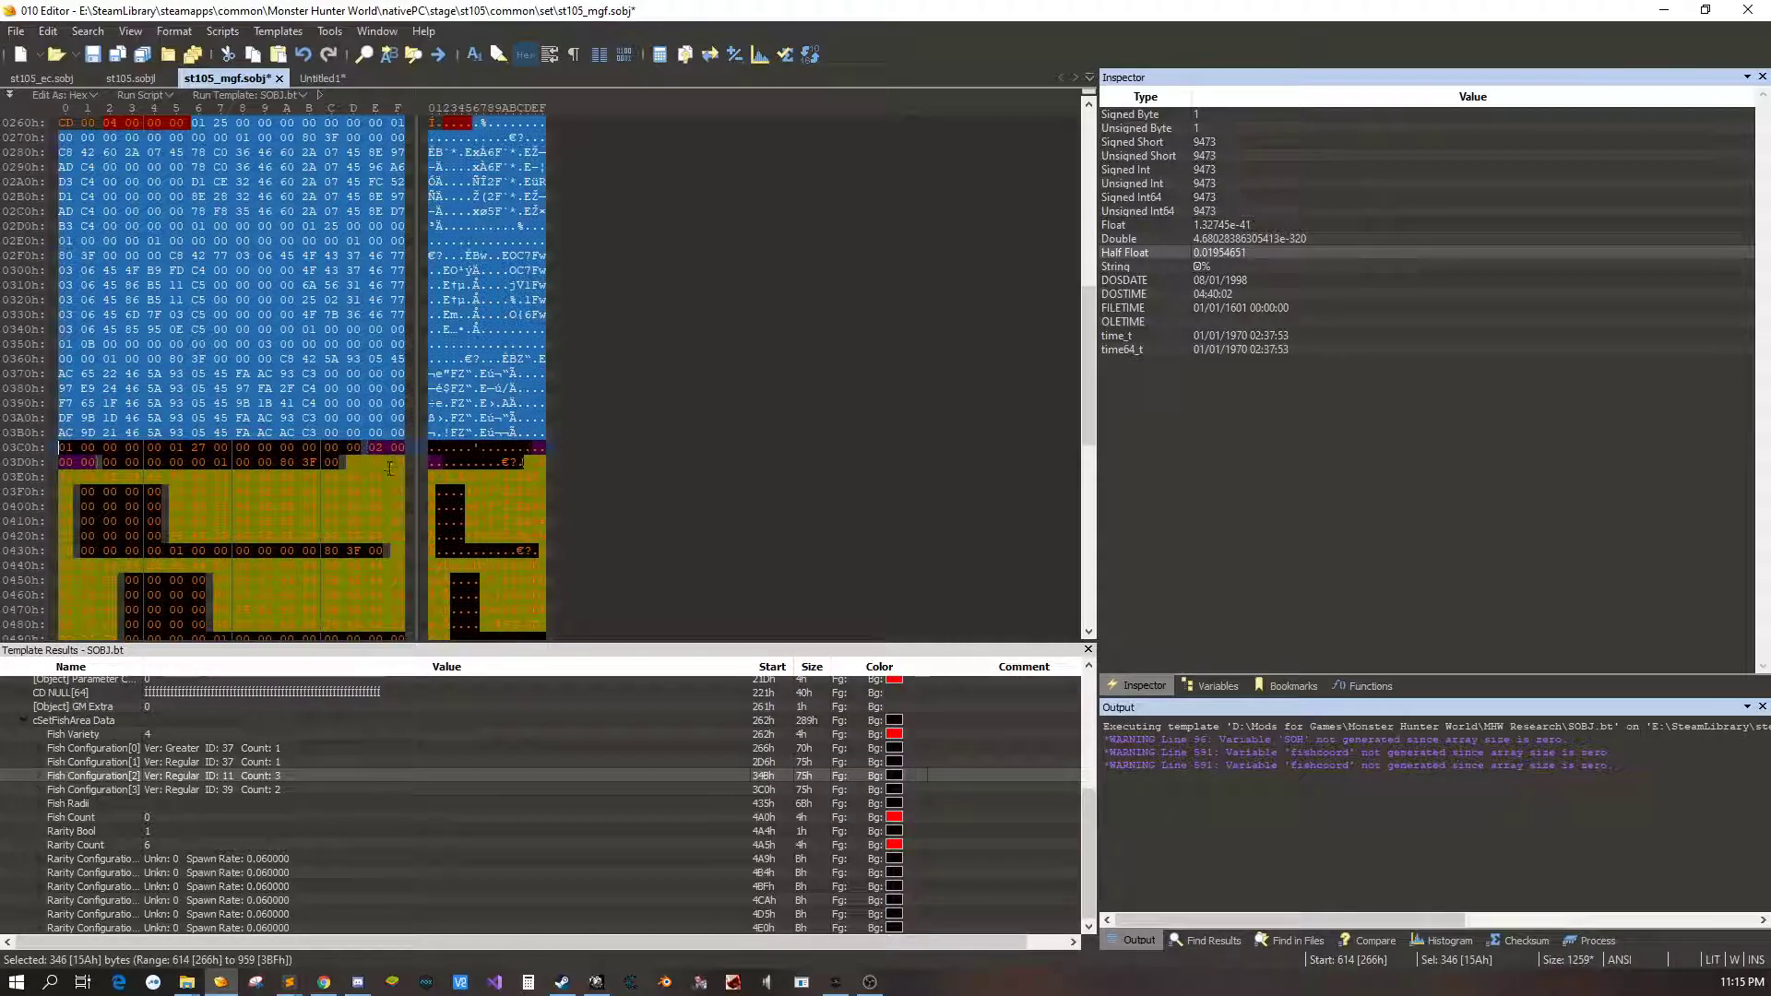
key(Delete)
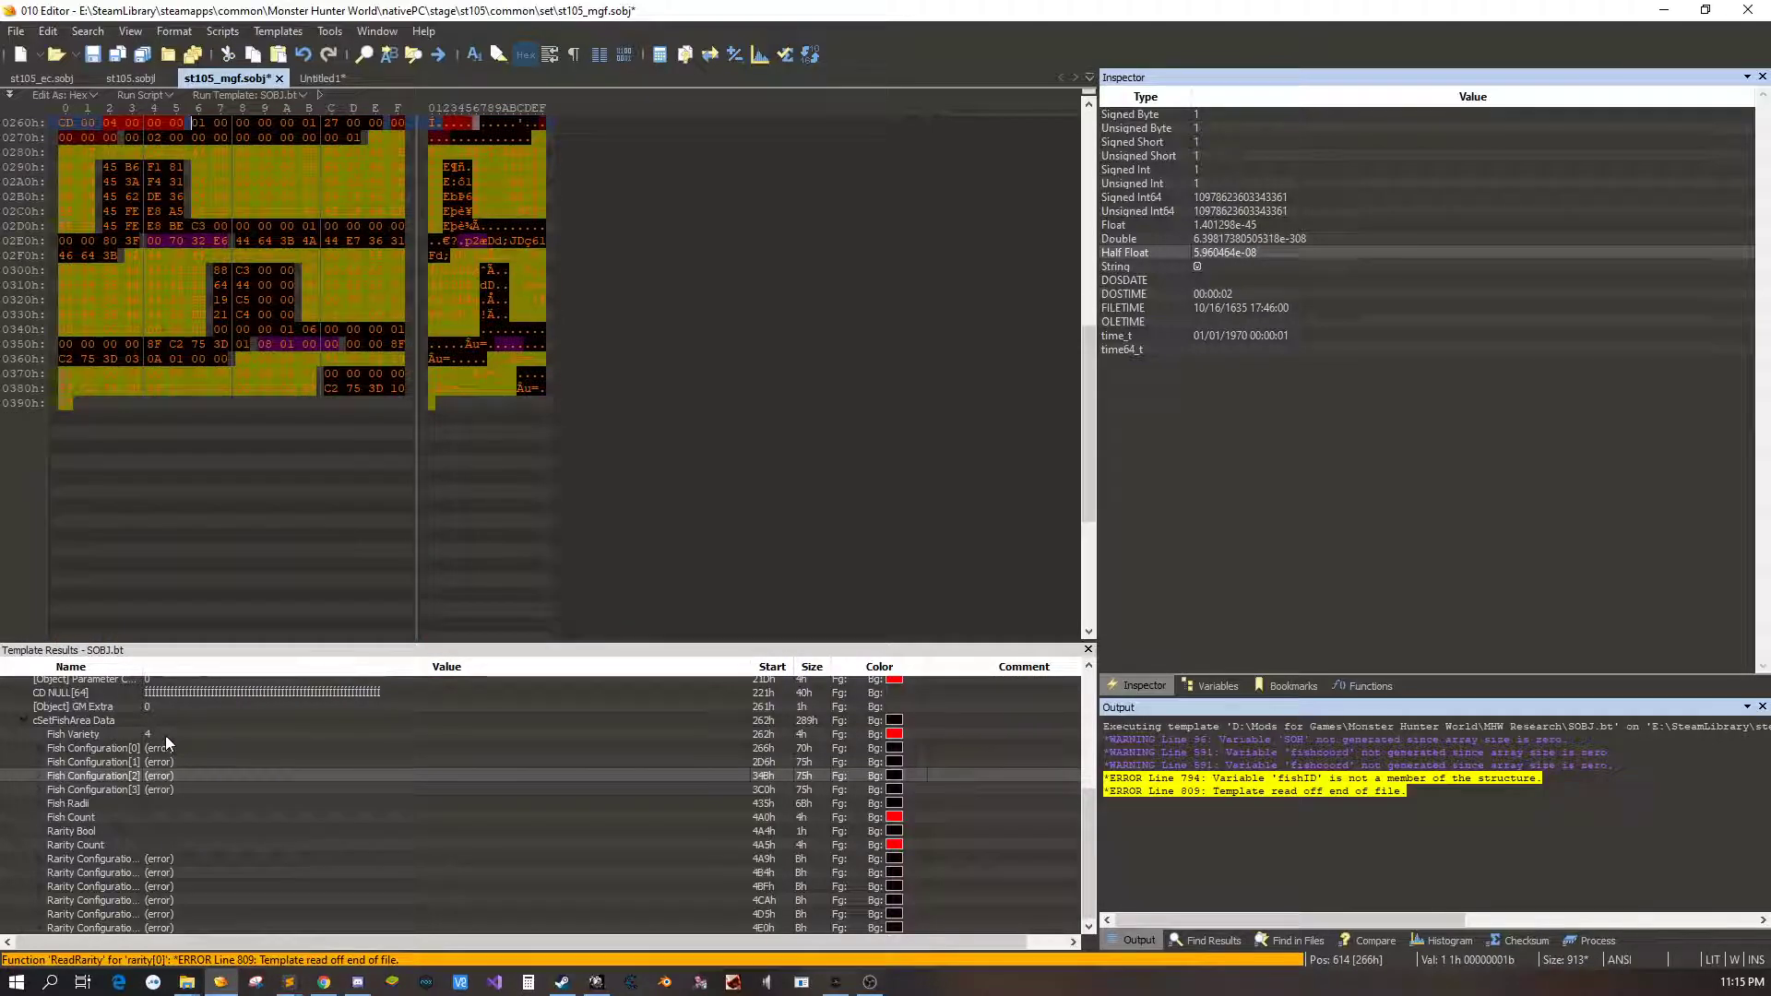
Set the second fish area's Fish Variety to 1 and rerun the SOBJ template
double_click(165, 734)
text(1)
click(188, 778)
key(F5)
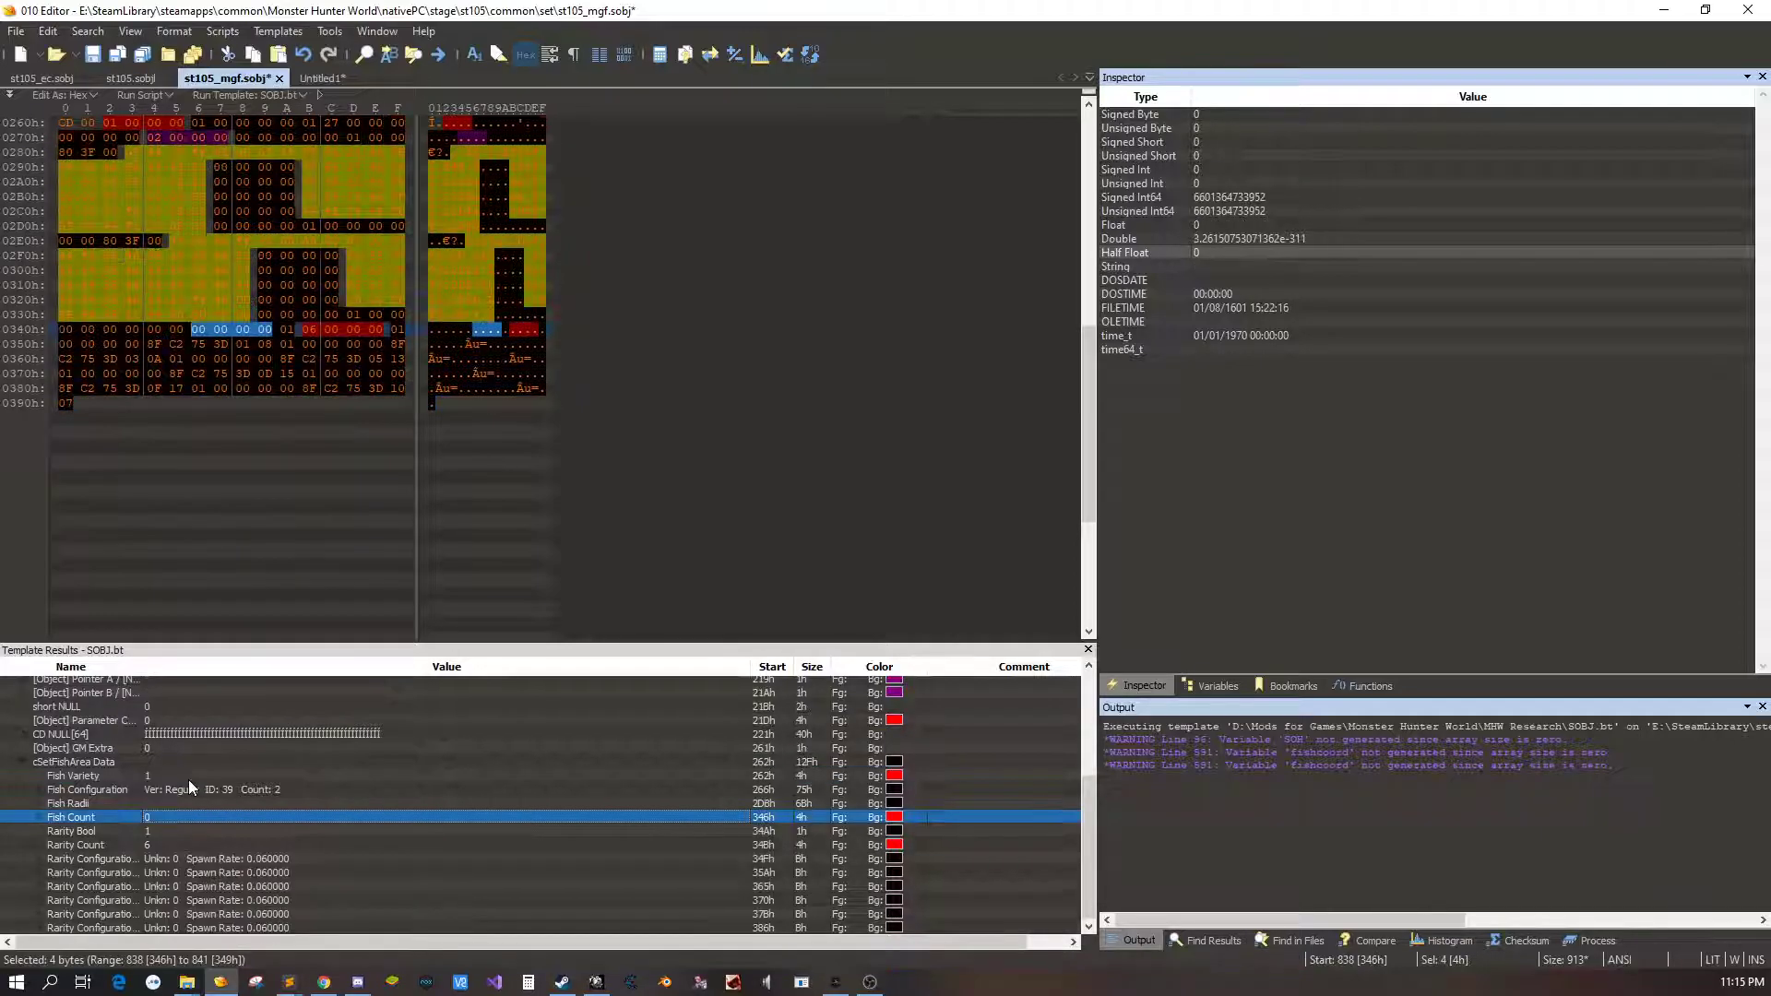
Examine the fields and Fish Radii of the remaining Fish Configuration and go through the rarity configurations below it
click(55, 790)
click(36, 791)
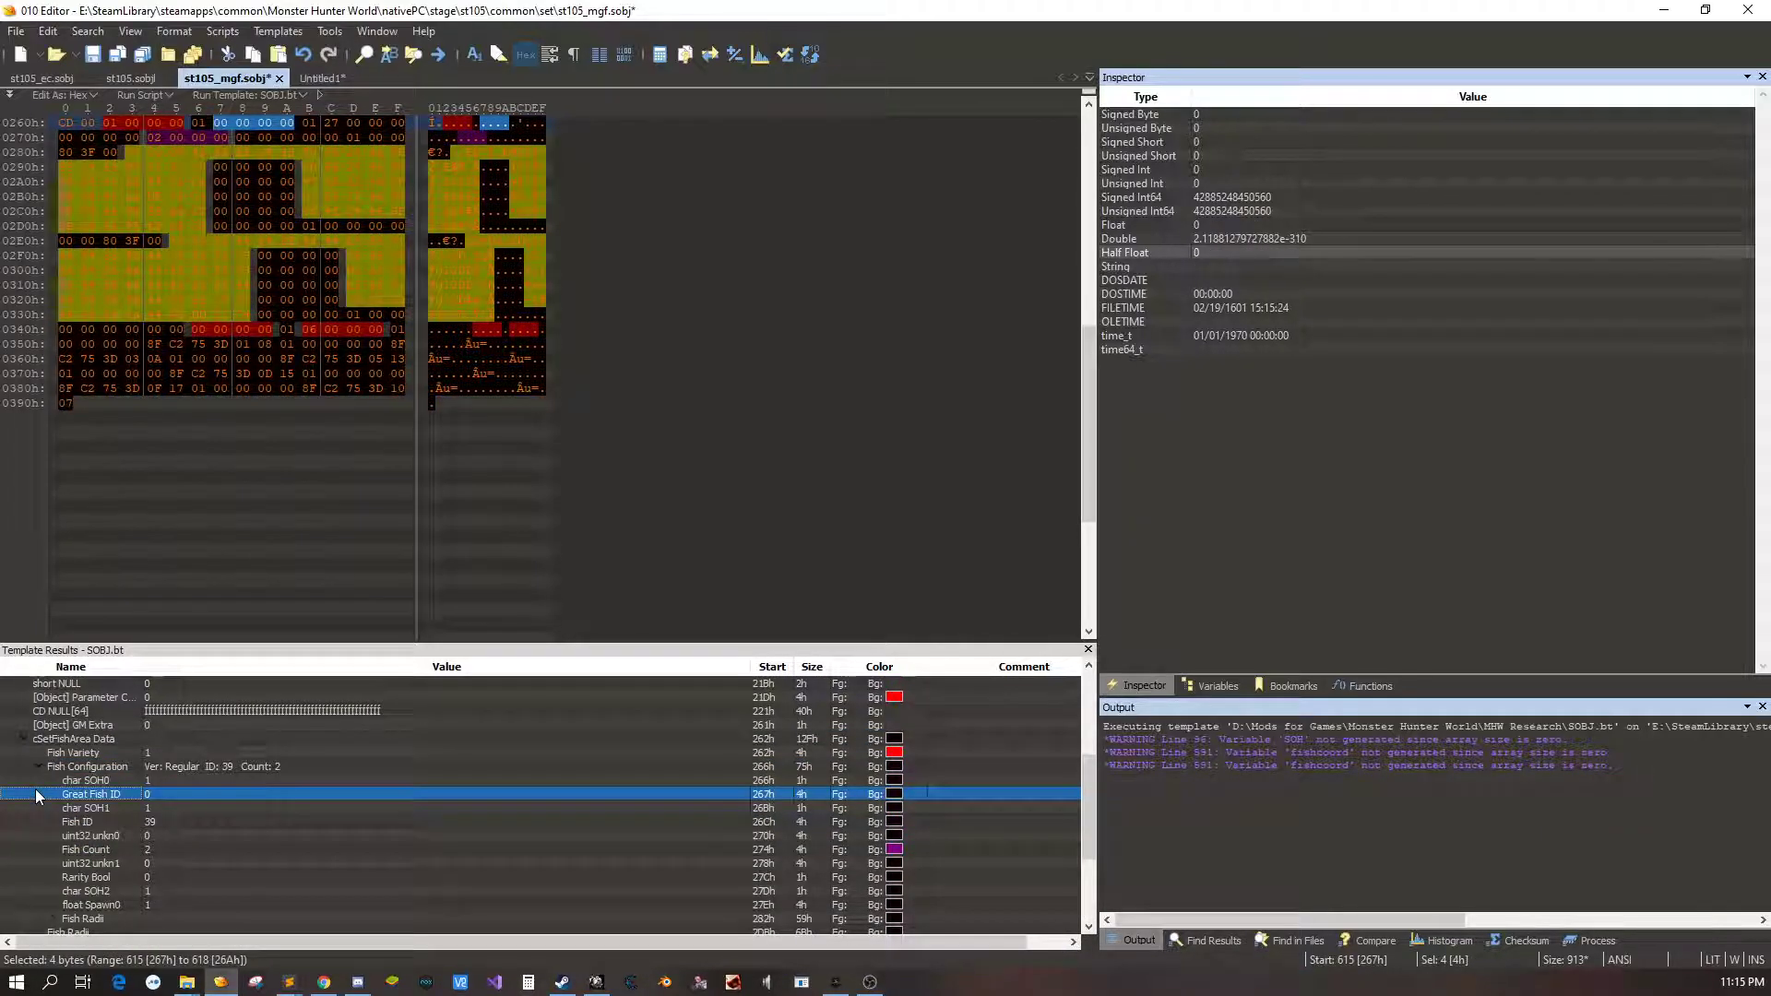
click(119, 918)
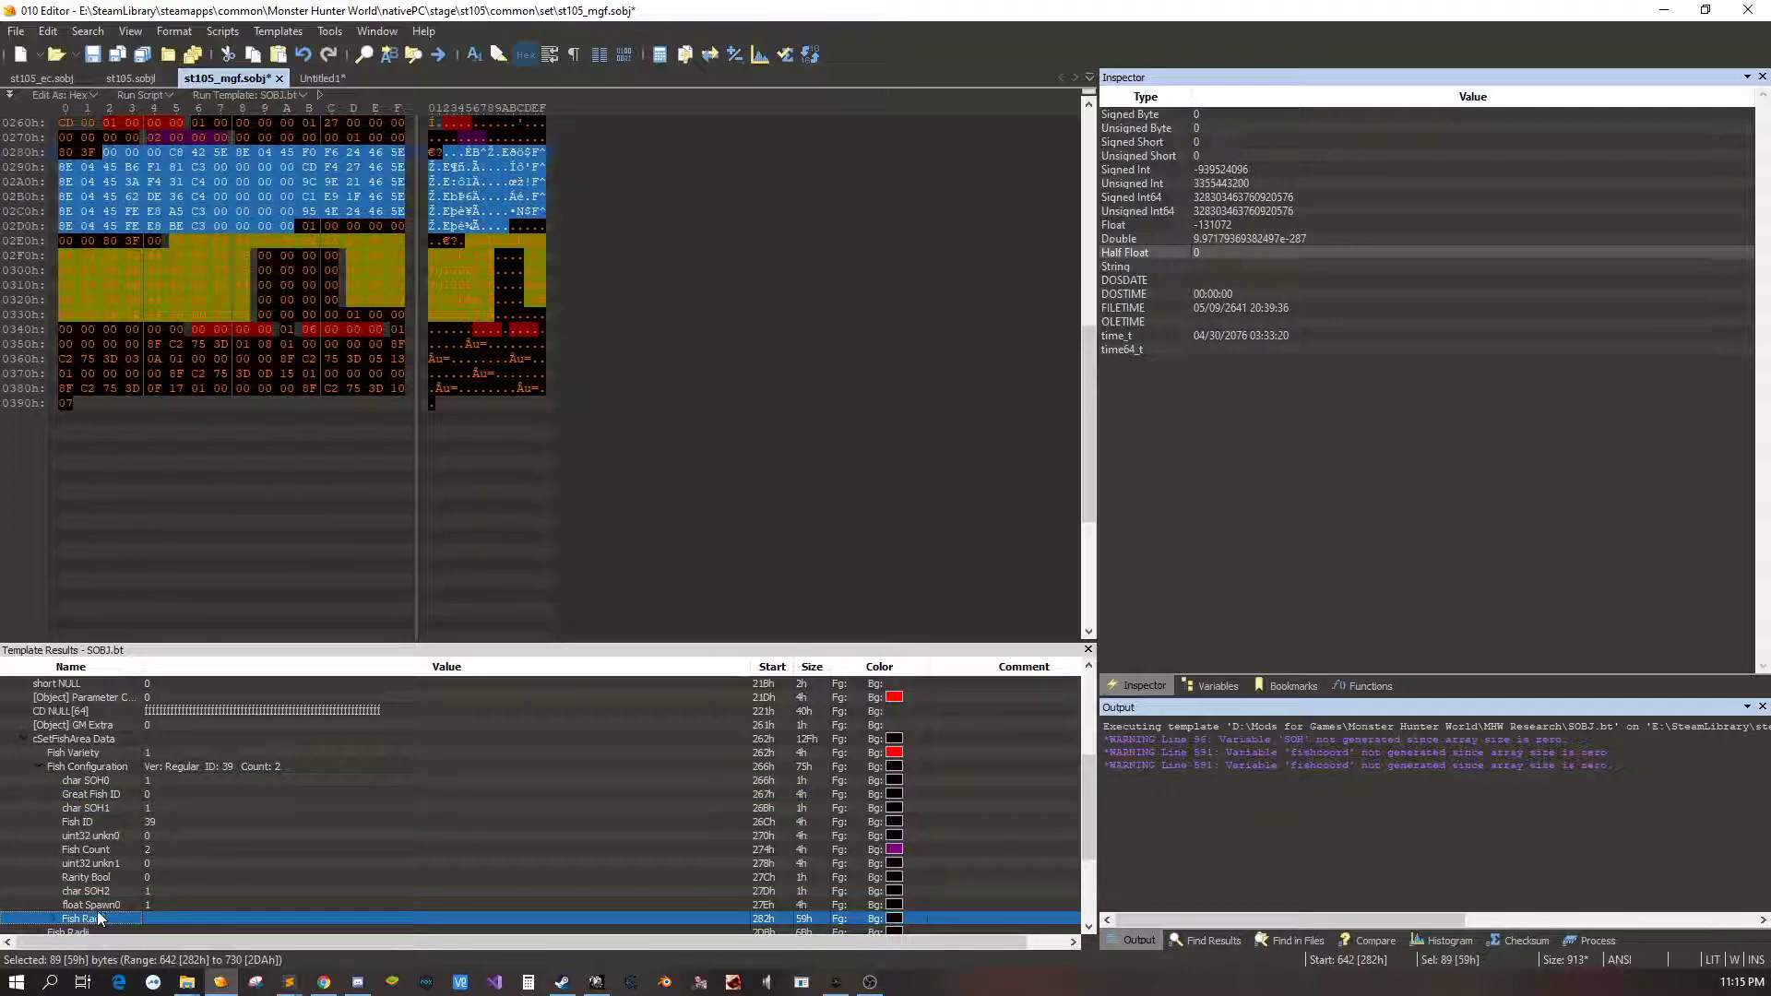
click(36, 764)
key(Down)
key(Down)
key(Down)
key(Down)
key(Down)
key(Down)
key(Down)
key(Down)
key(Down)
key(Down)
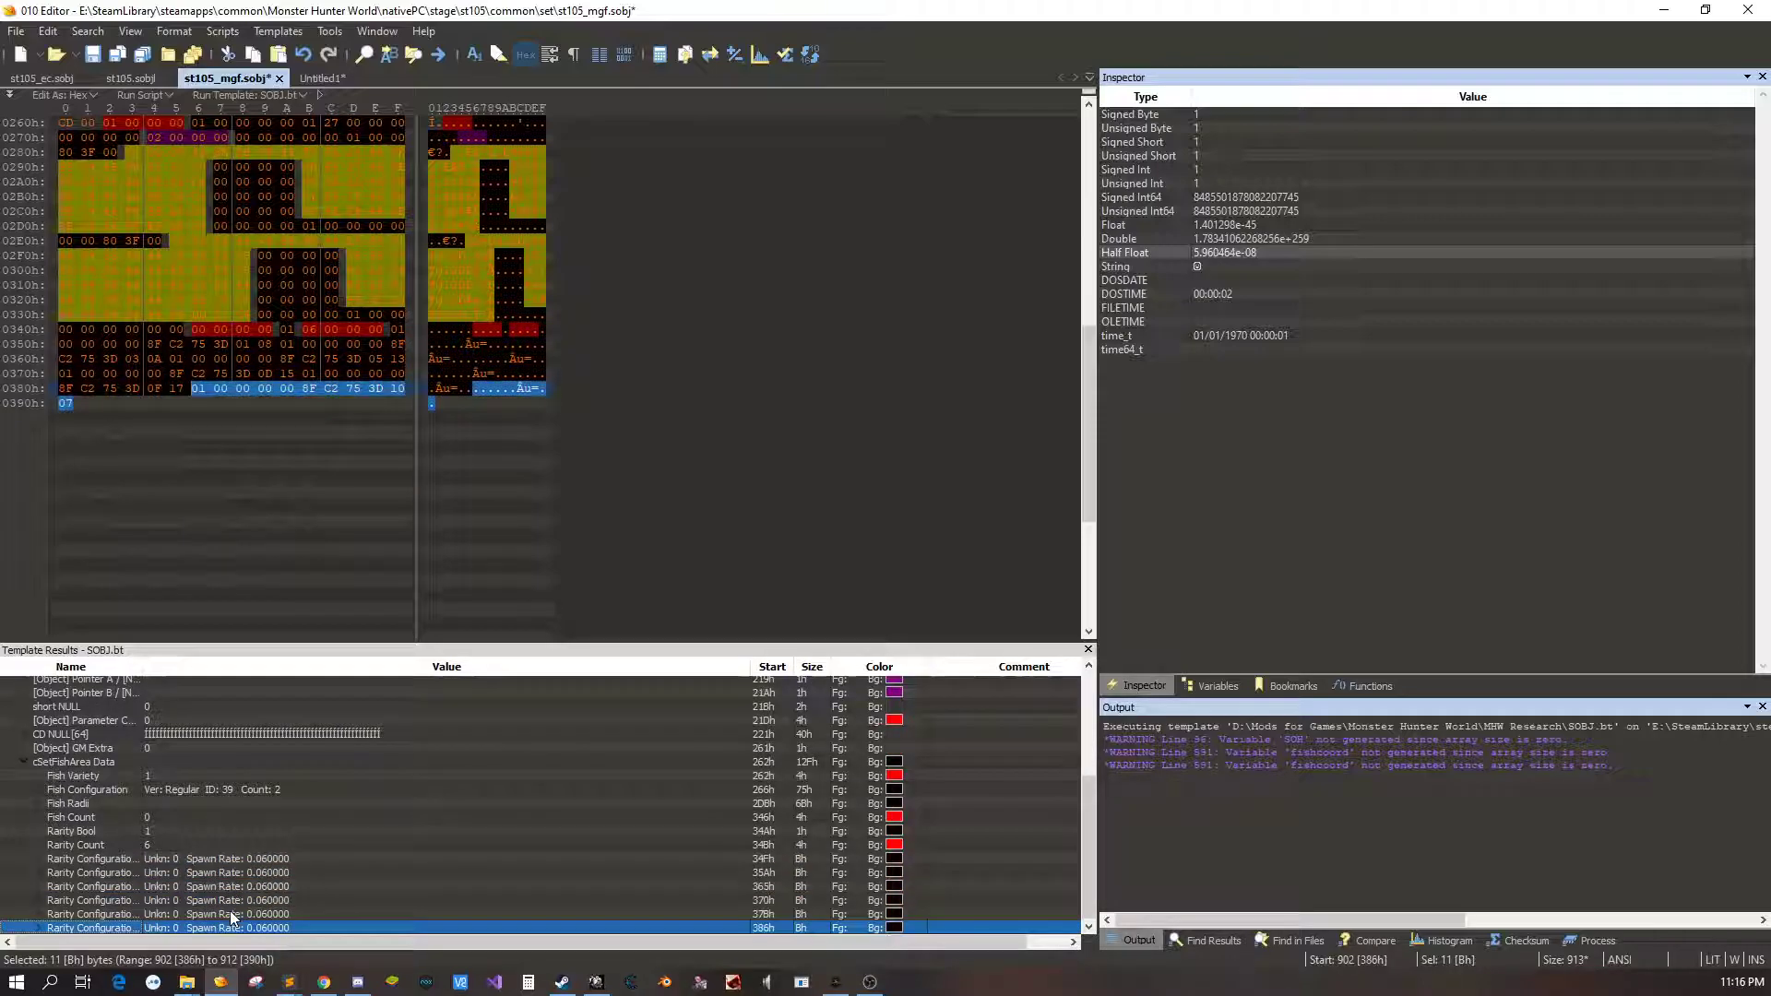
Set the Spawn Rate of the second fish area's first and second rarity configurations to 1
click(30, 863)
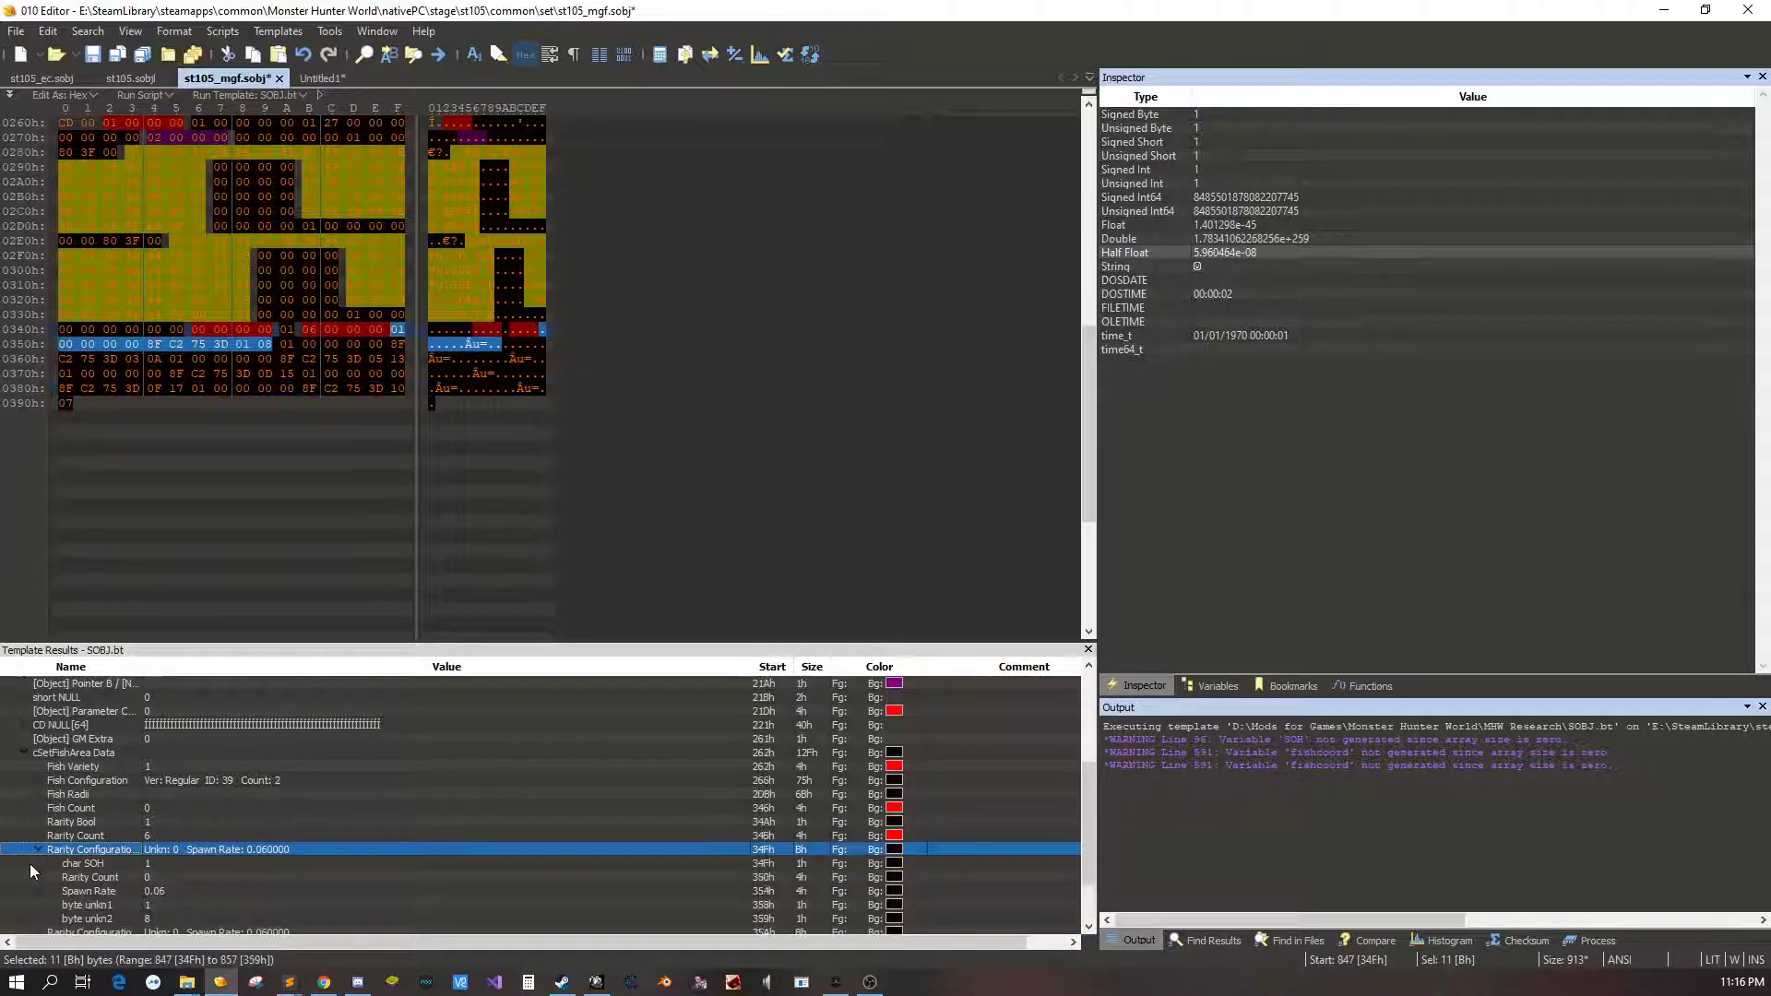
double_click(174, 892)
text(1)
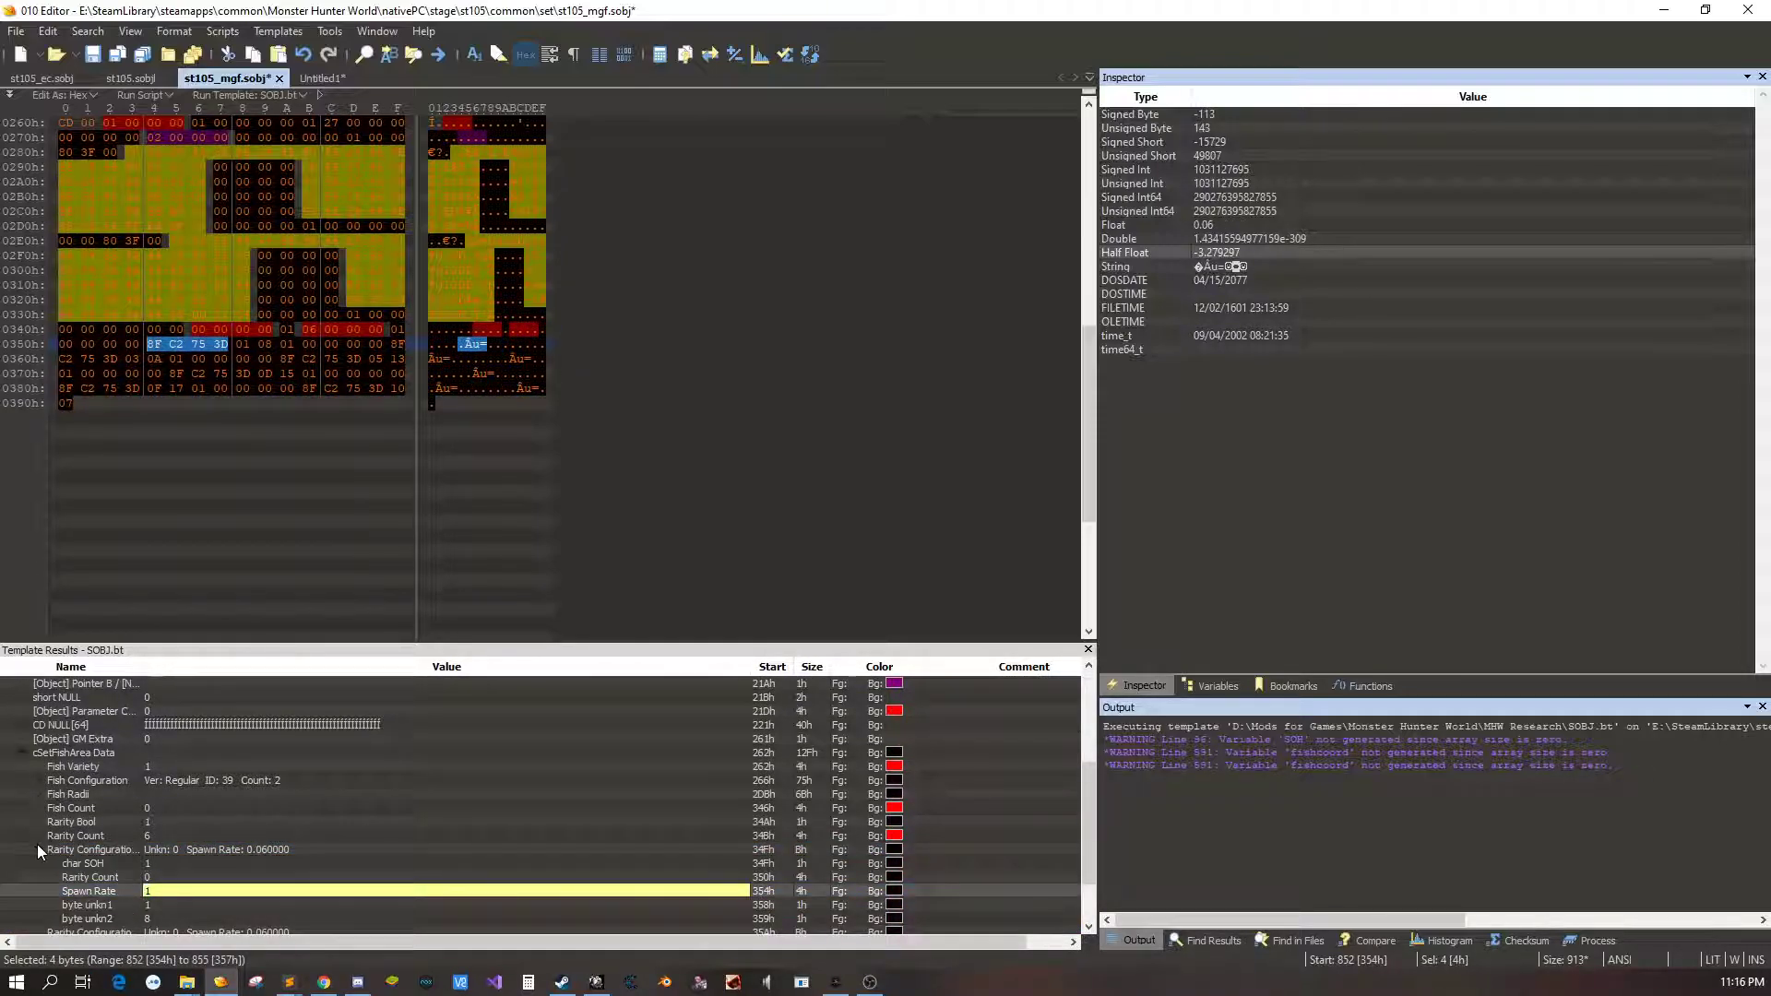
click(37, 847)
click(37, 864)
double_click(153, 890)
text(1)
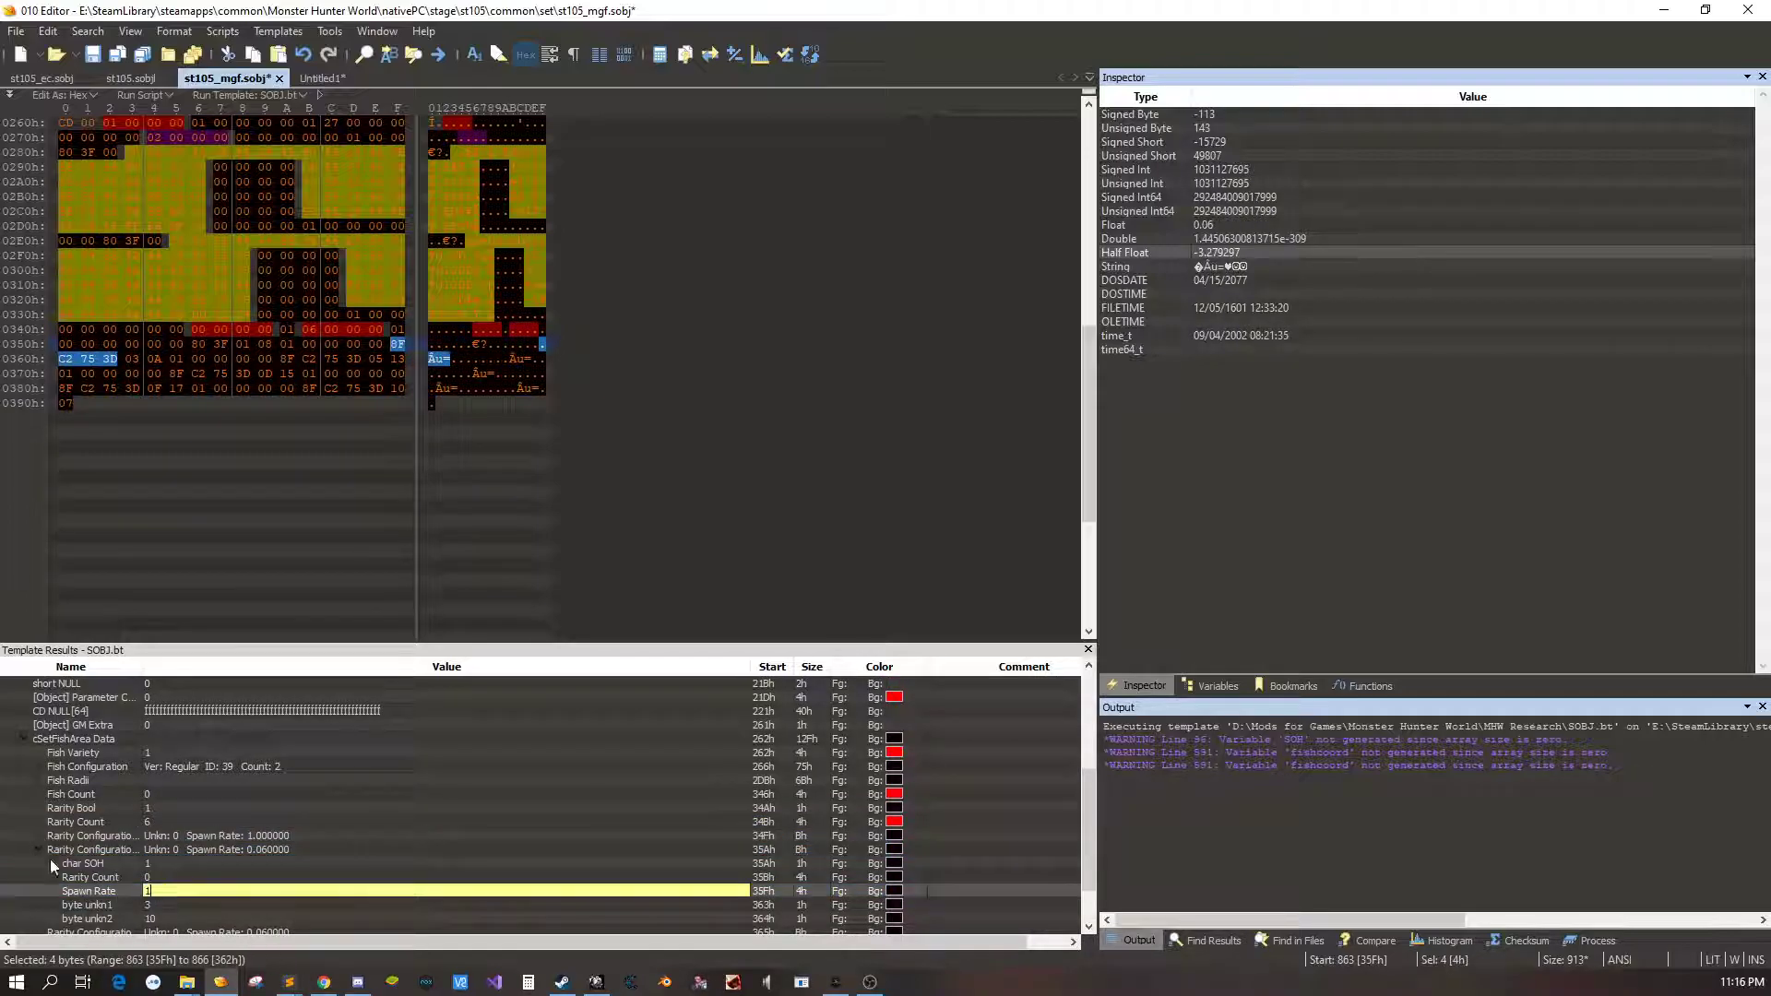
Set the Spawn Rate of the second fish area's third rarity configuration to 1
click(35, 846)
click(39, 890)
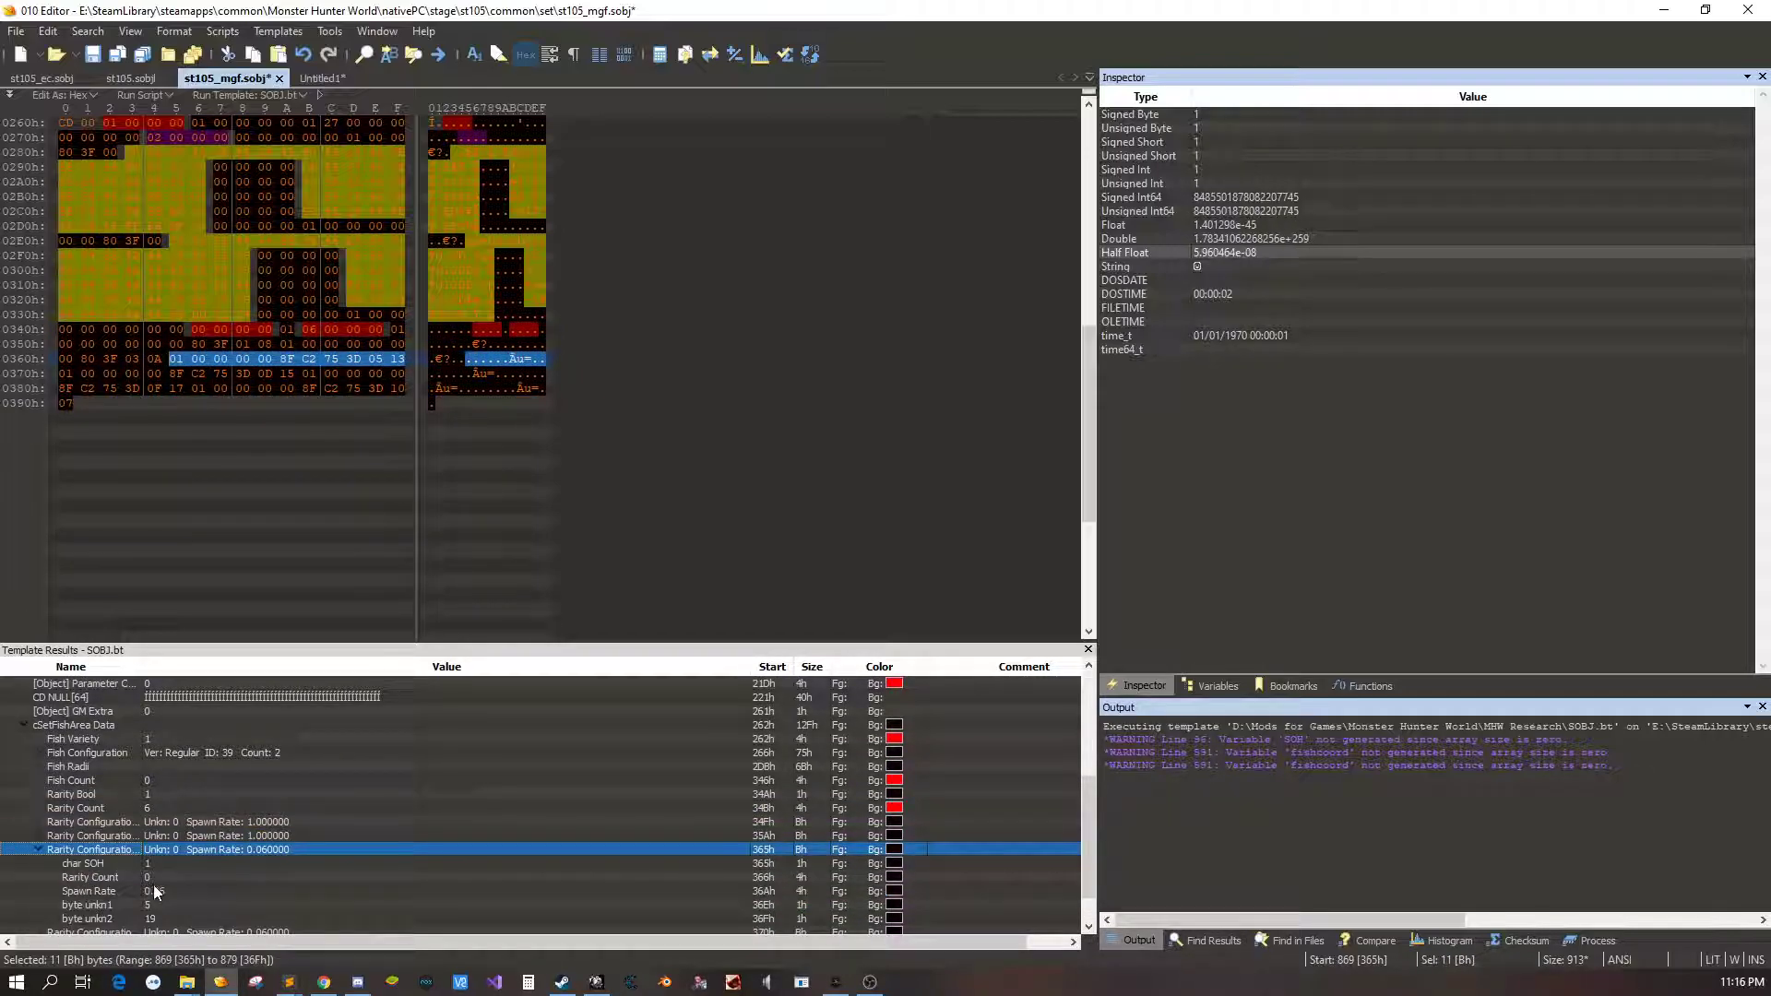
double_click(156, 888)
text(1)
click(41, 844)
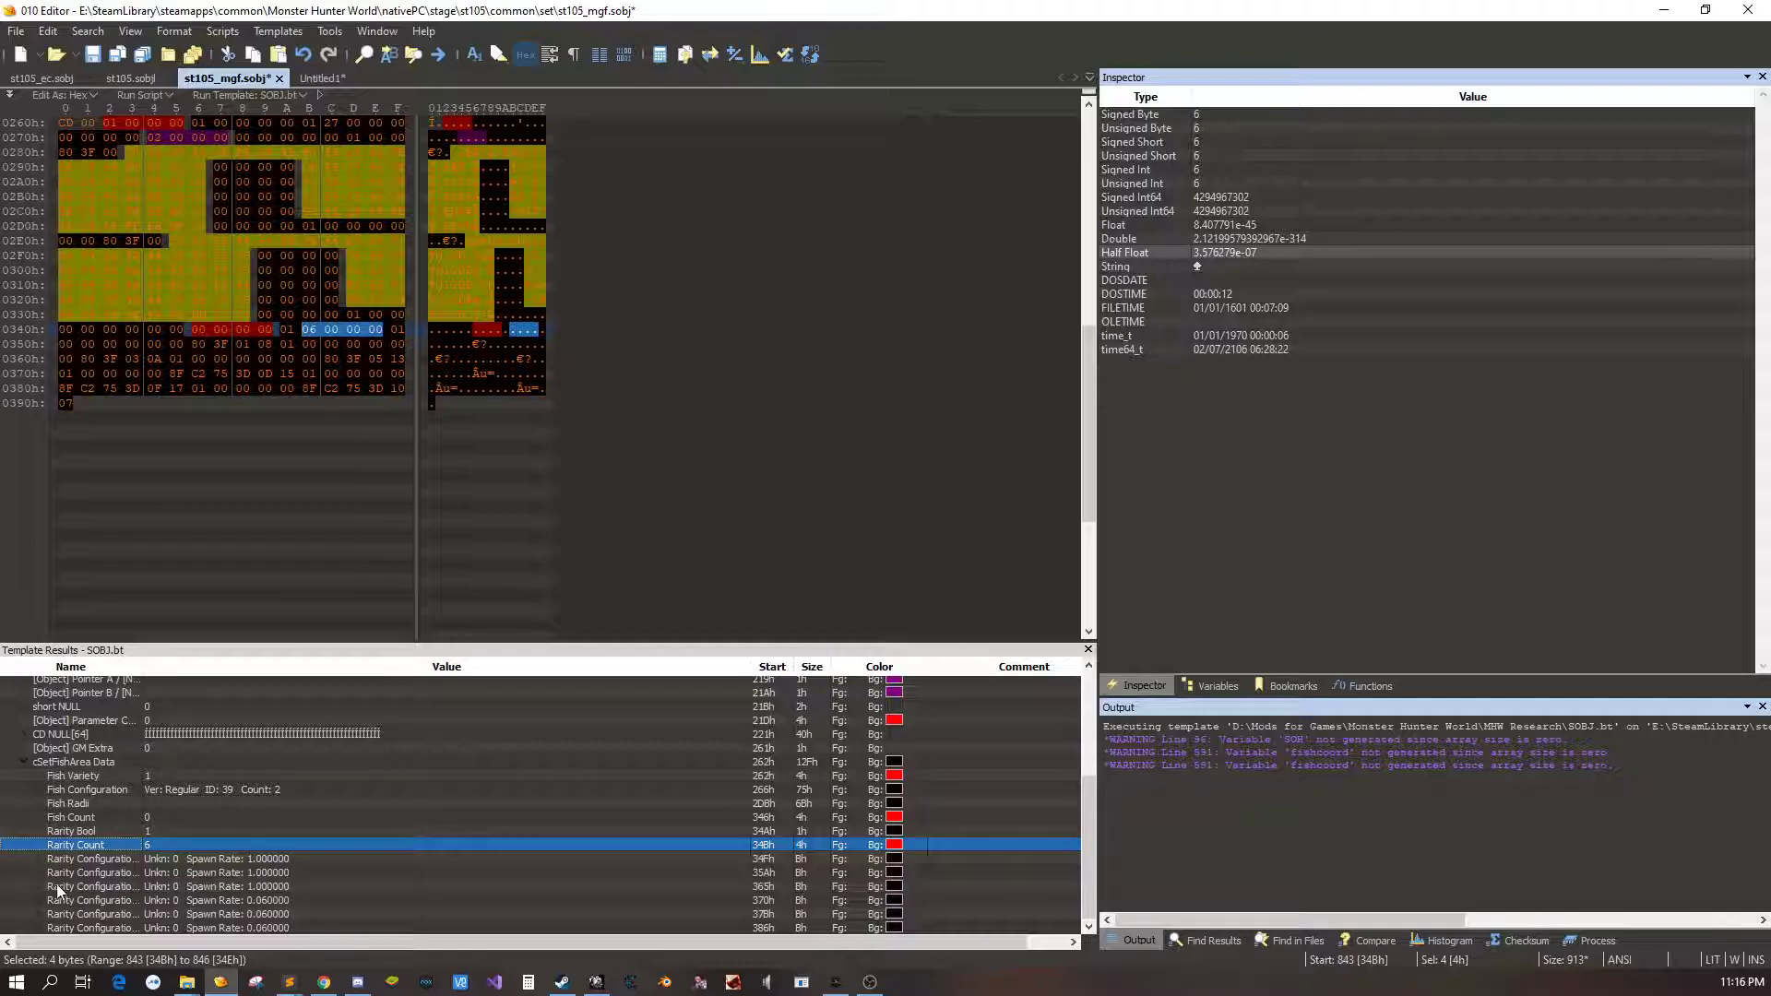
click(136, 901)
click(116, 887)
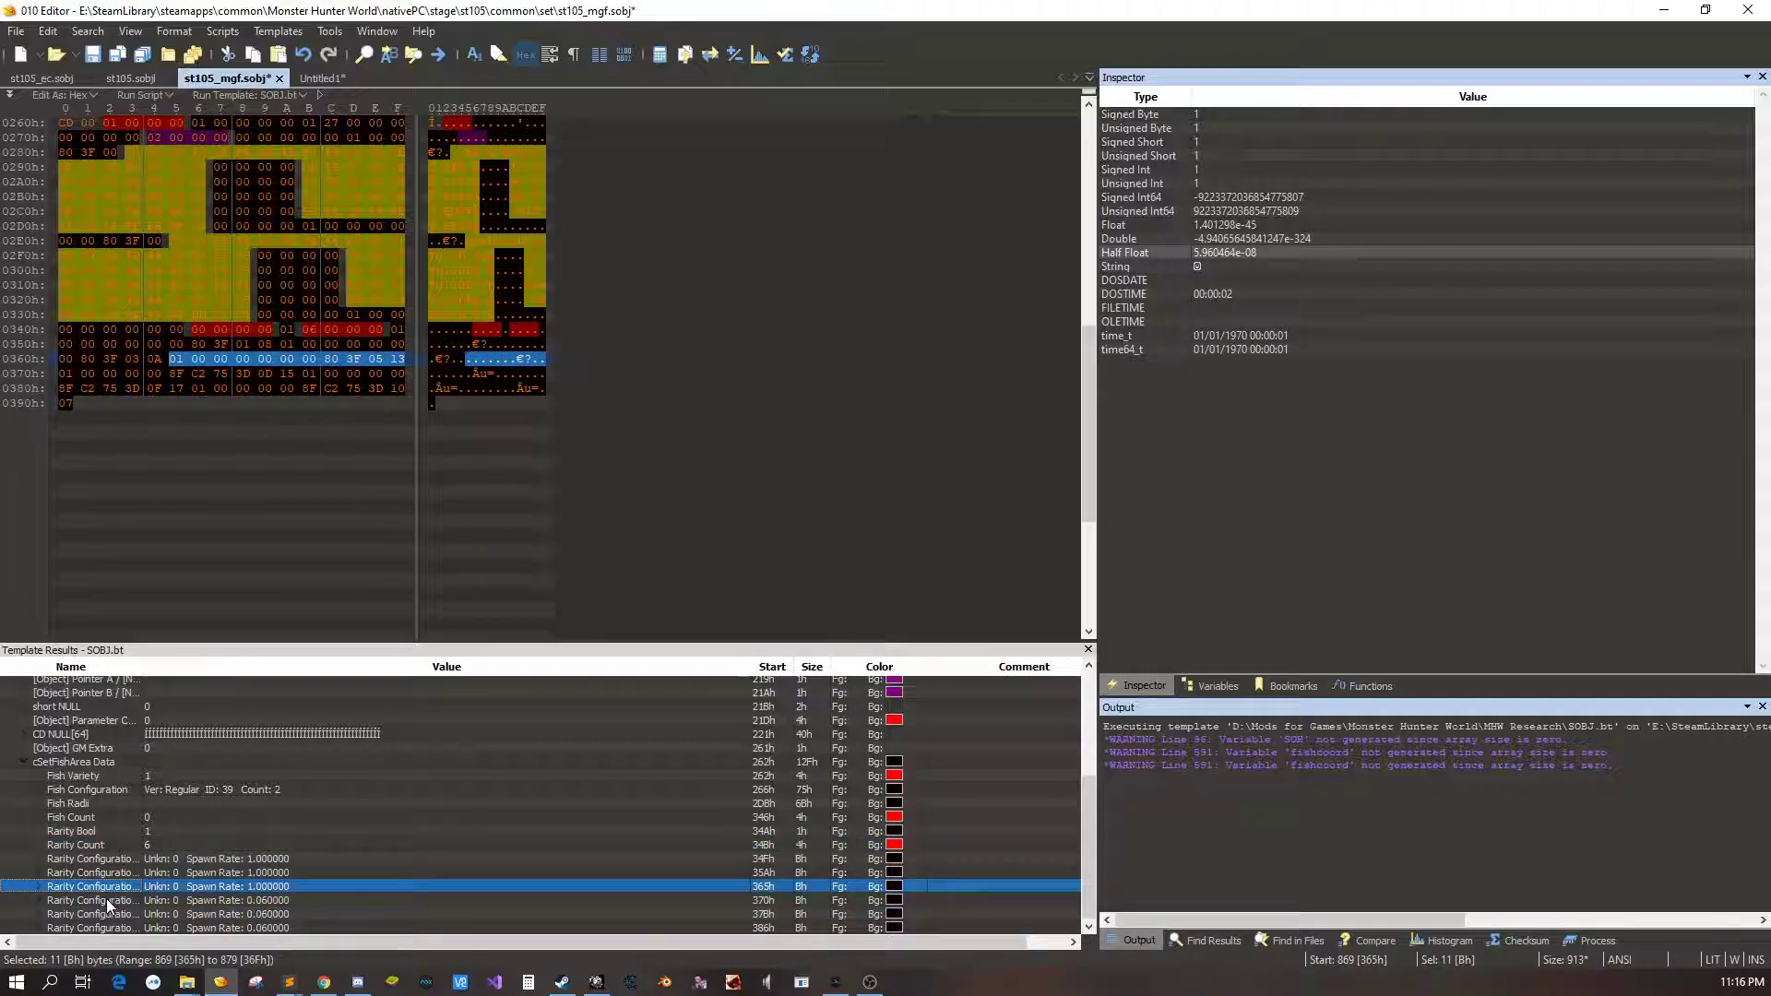
Set the Spawn Rate of the second fish area's fourth and fifth rarity configurations to 1
click(39, 900)
click(38, 900)
double_click(152, 889)
text(1)
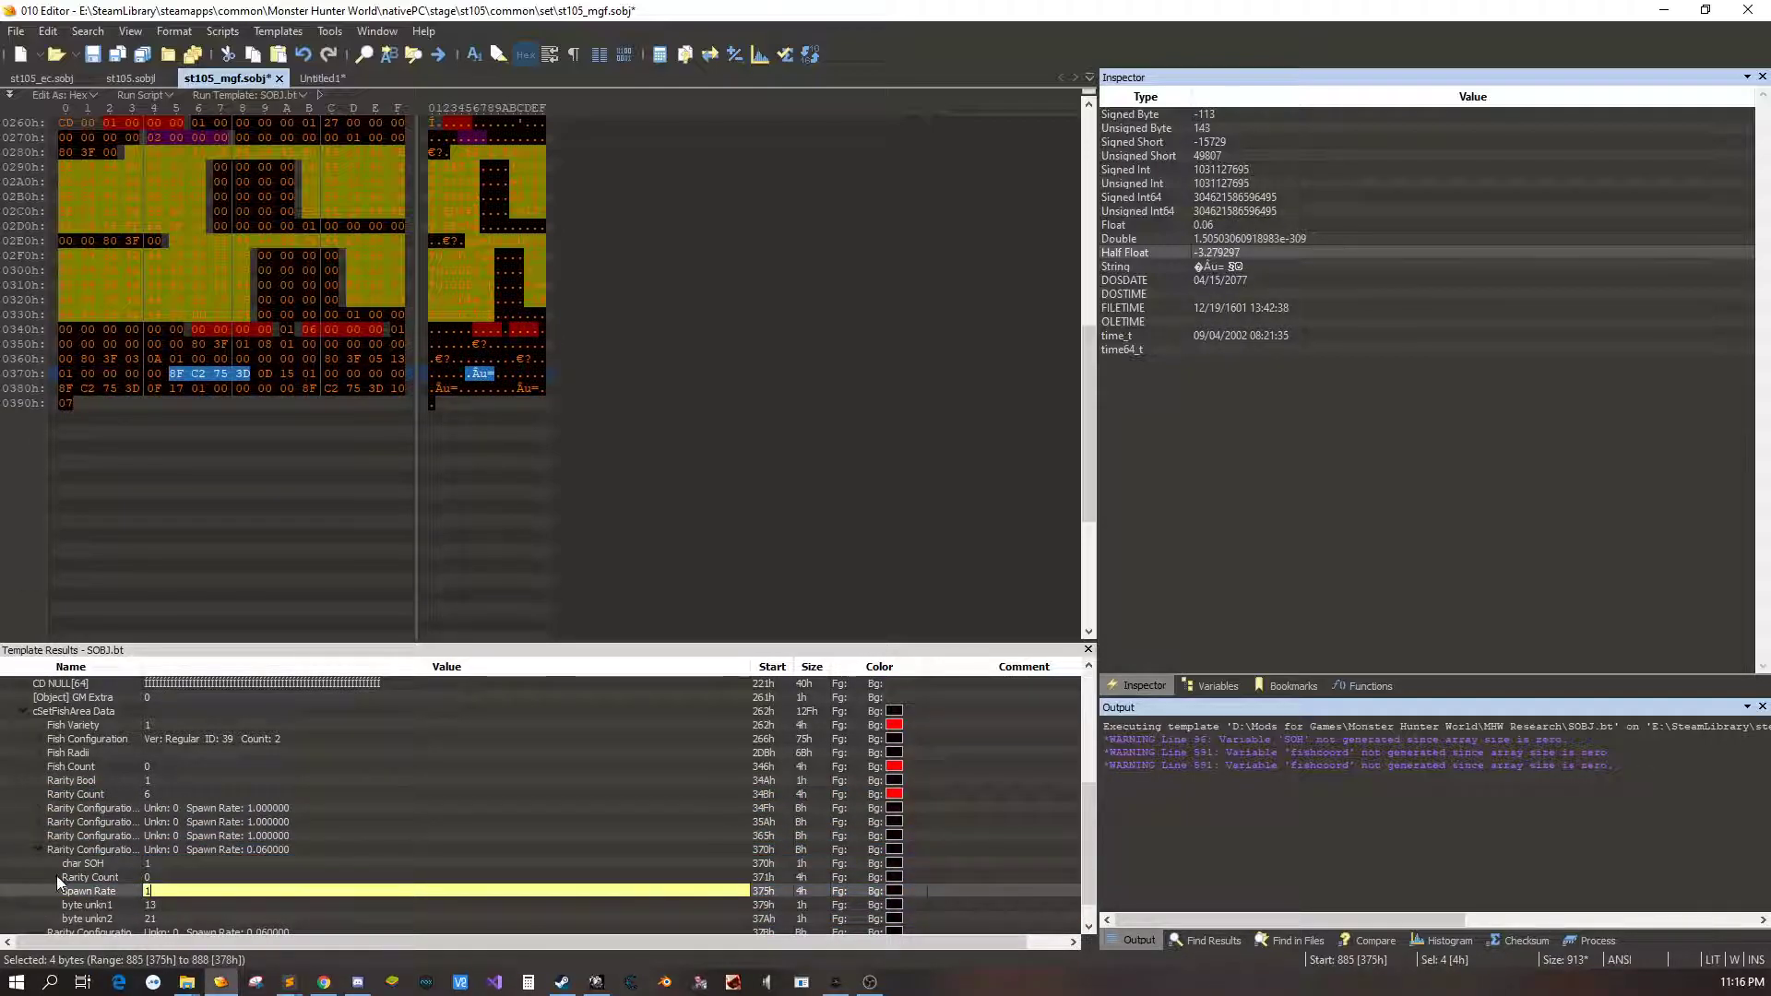
click(38, 849)
click(38, 931)
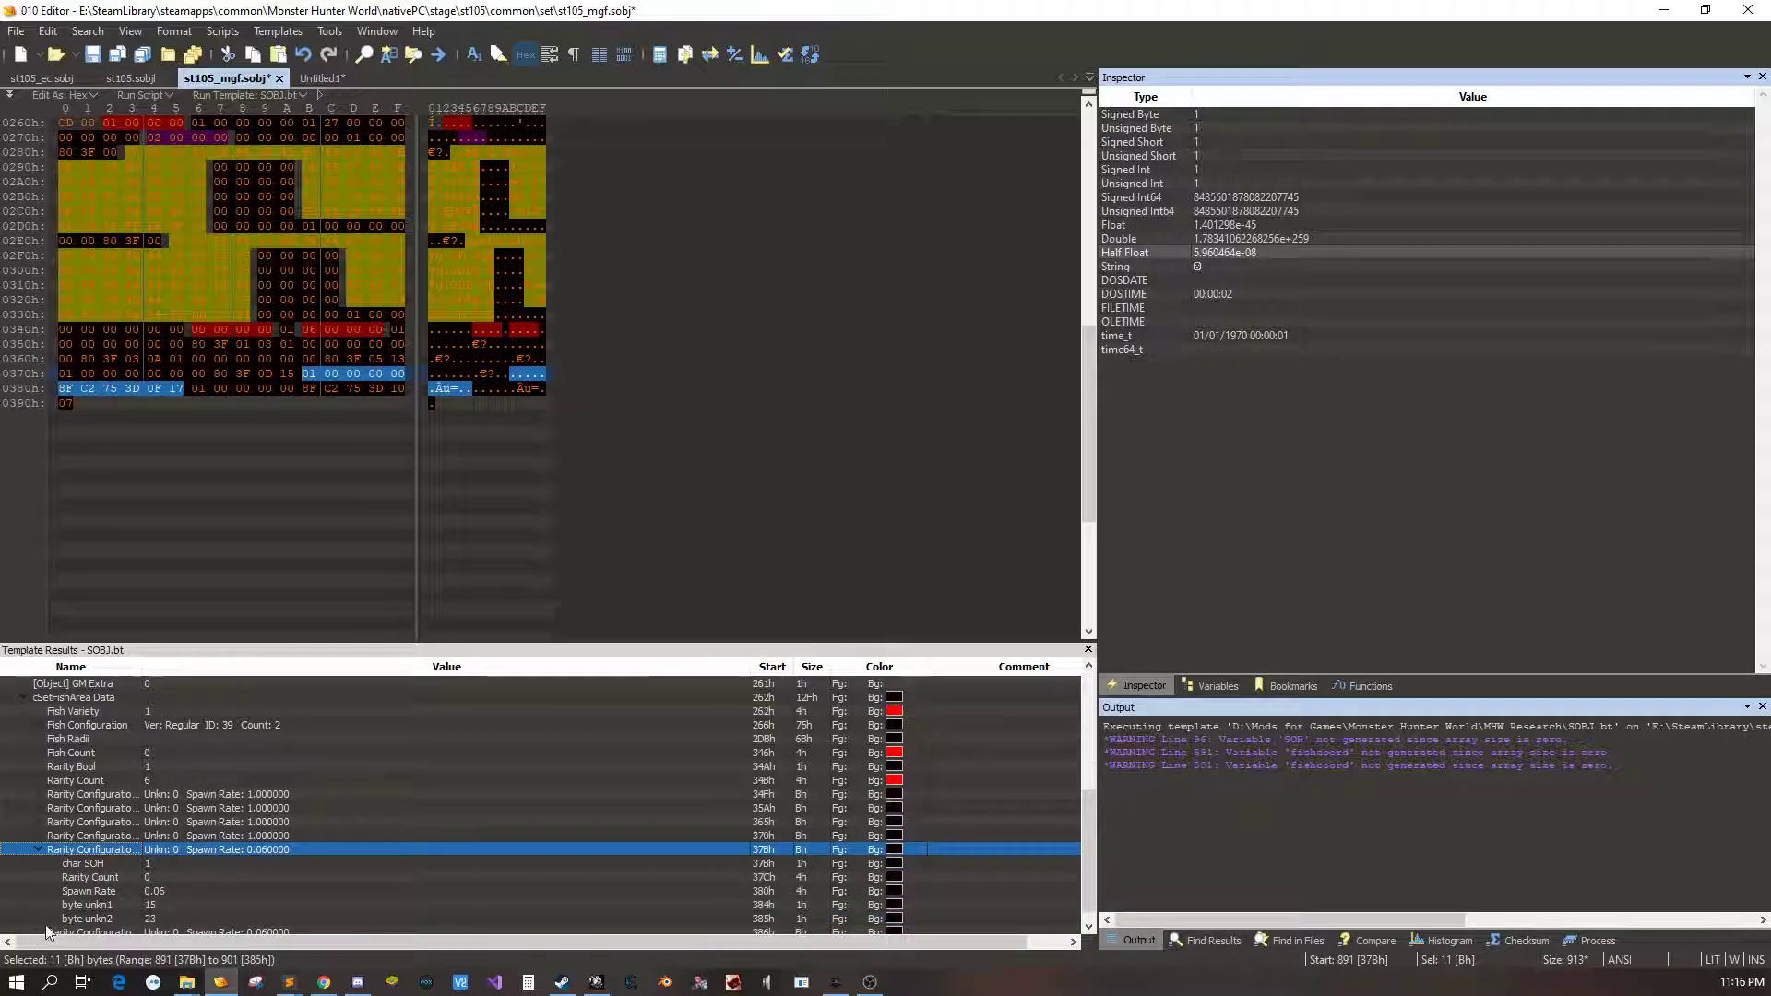
double_click(152, 890)
text(1)
key(Return)
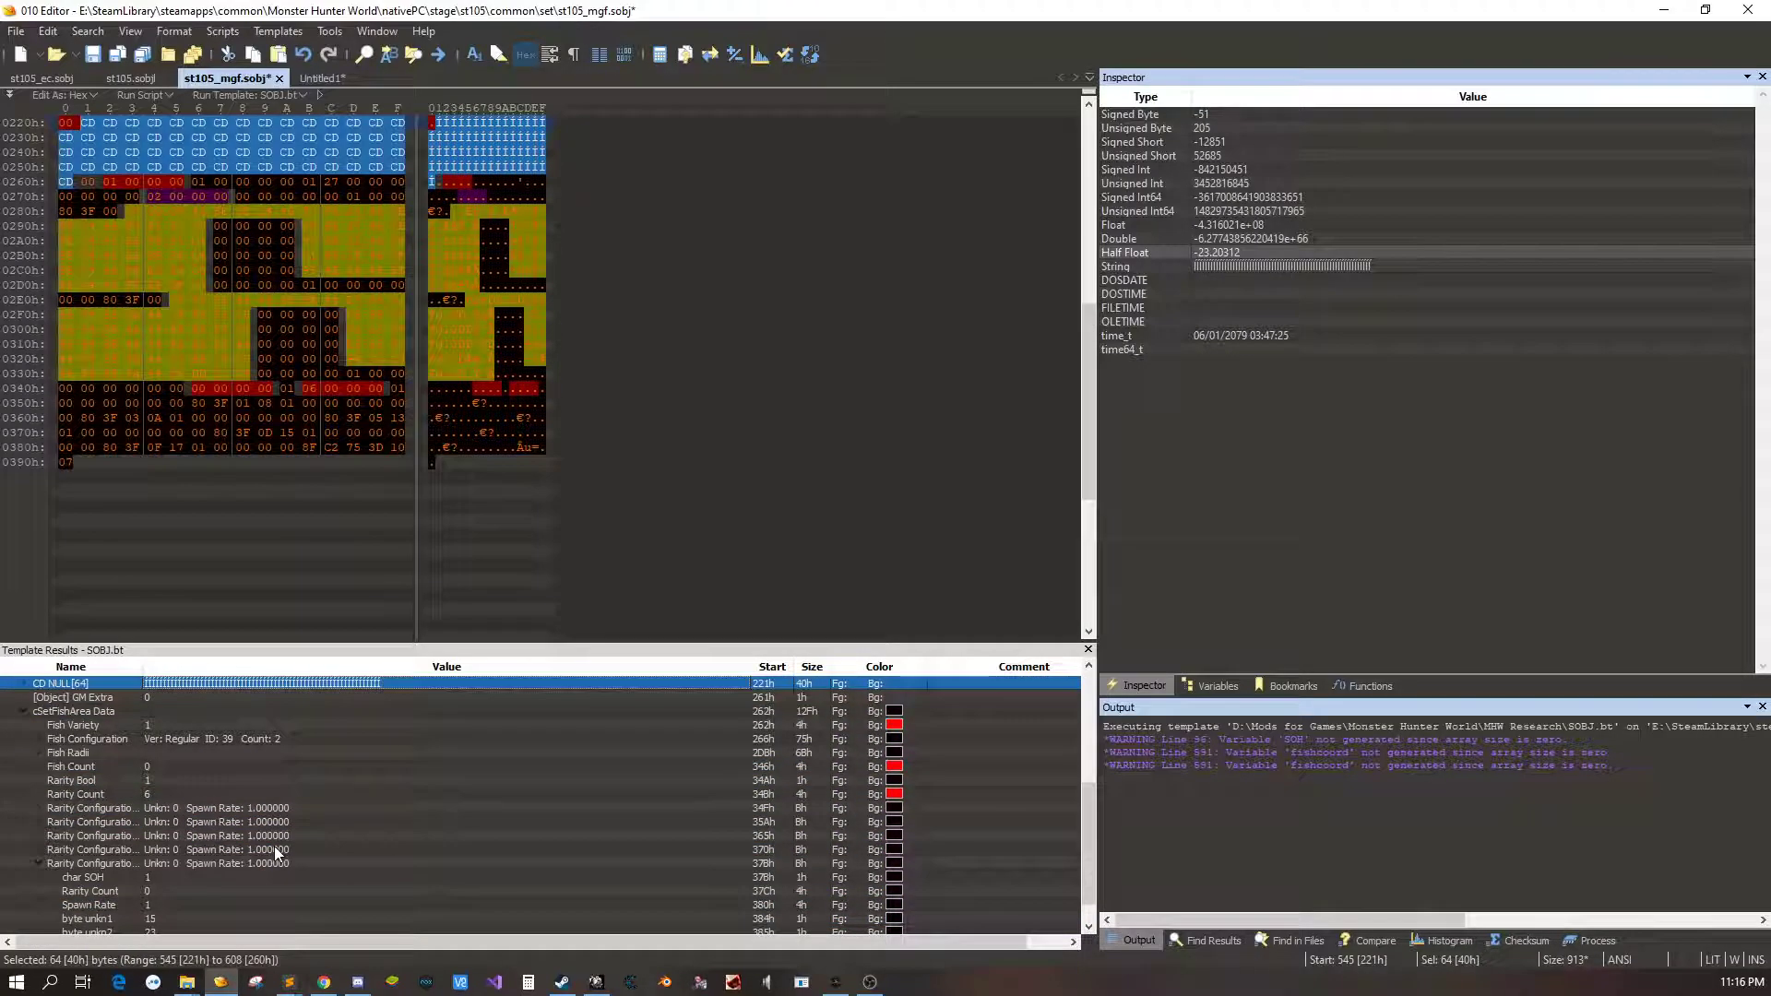
Turn the remaining fish with ID 39 into a great fish by deleting the first five bytes of its Fish Configuration, 266h to 26Ah
key(Up)
key(Up)
key(Up)
key(Up)
key(Up)
key(Down)
key(Down)
key(Down)
key(Down)
key(Down)
key(Down)
key(Down)
key(Down)
key(Down)
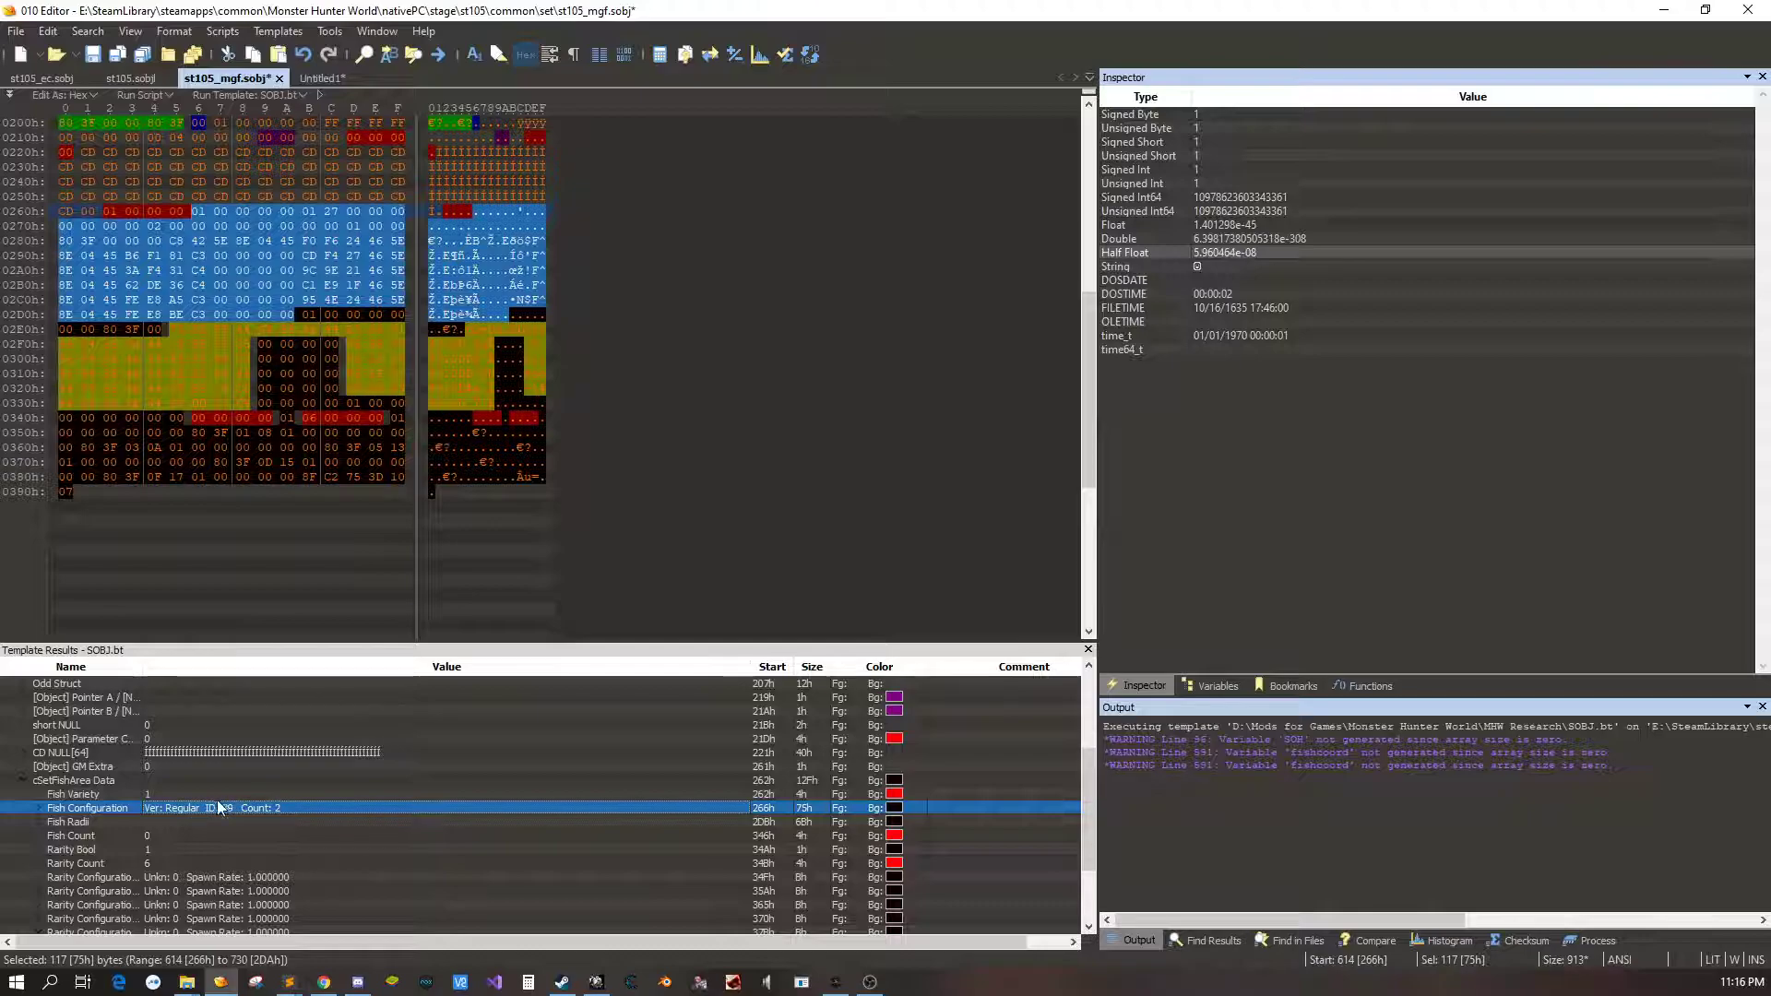
click(35, 806)
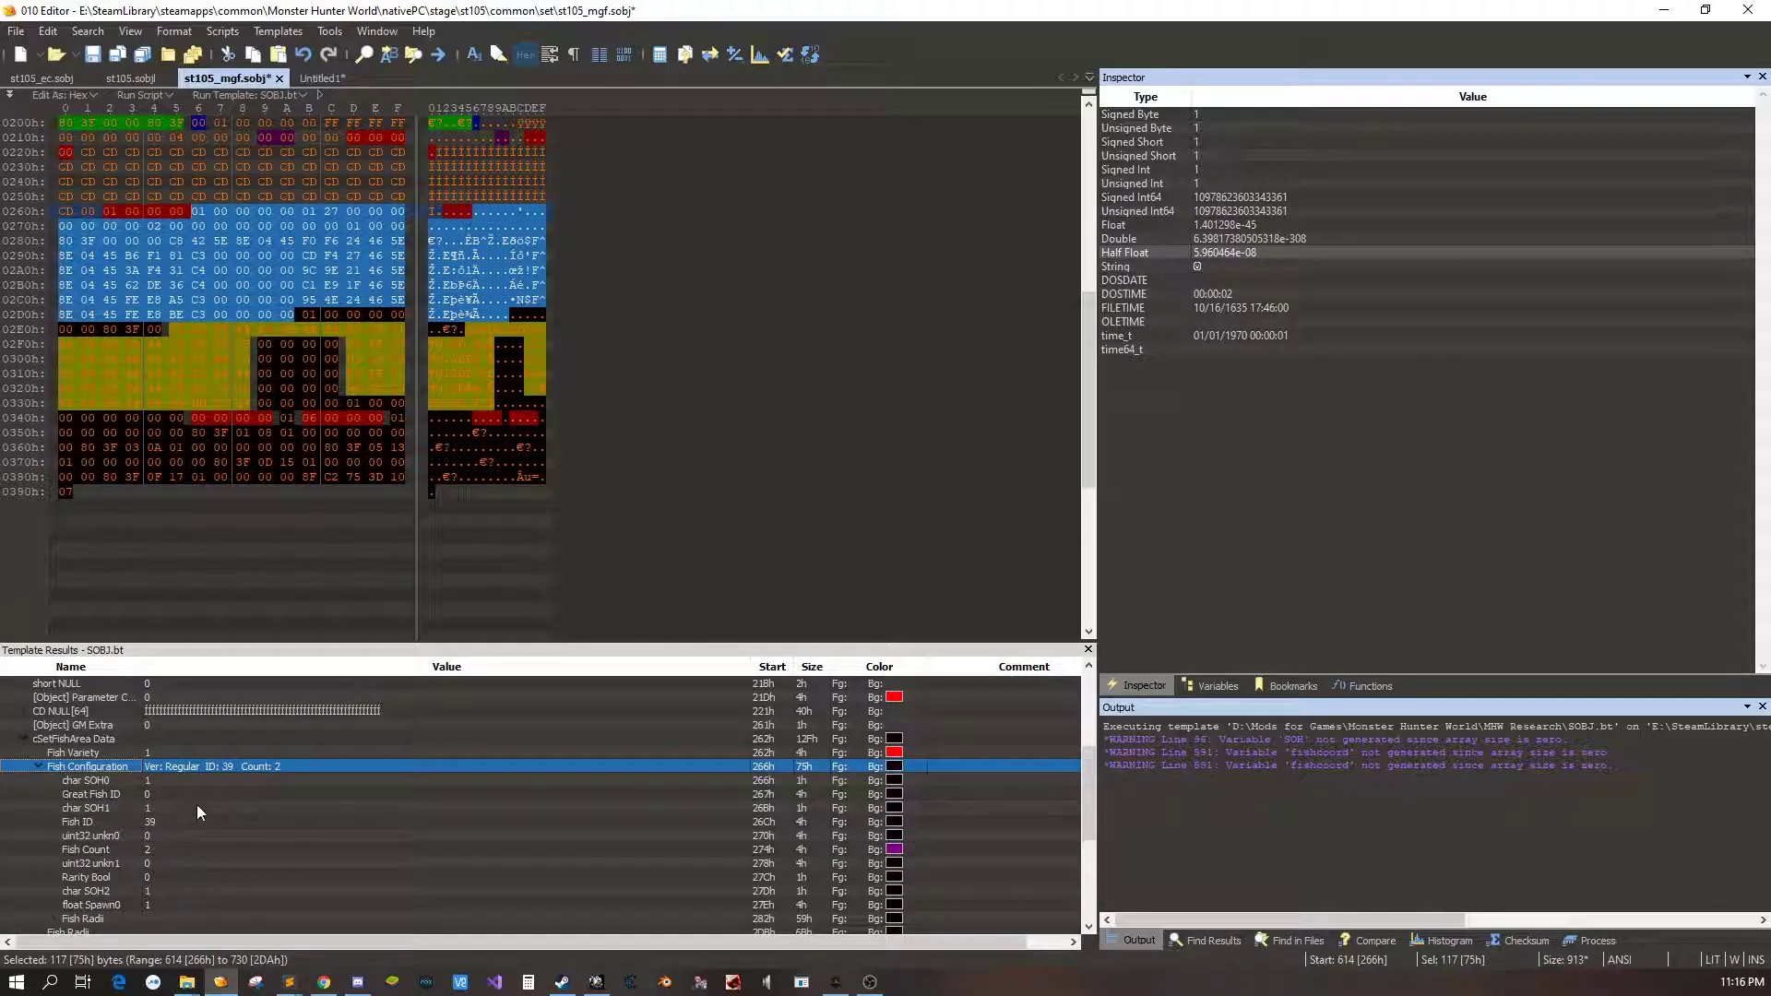
click(169, 779)
click(180, 804)
click(171, 792)
click(168, 780)
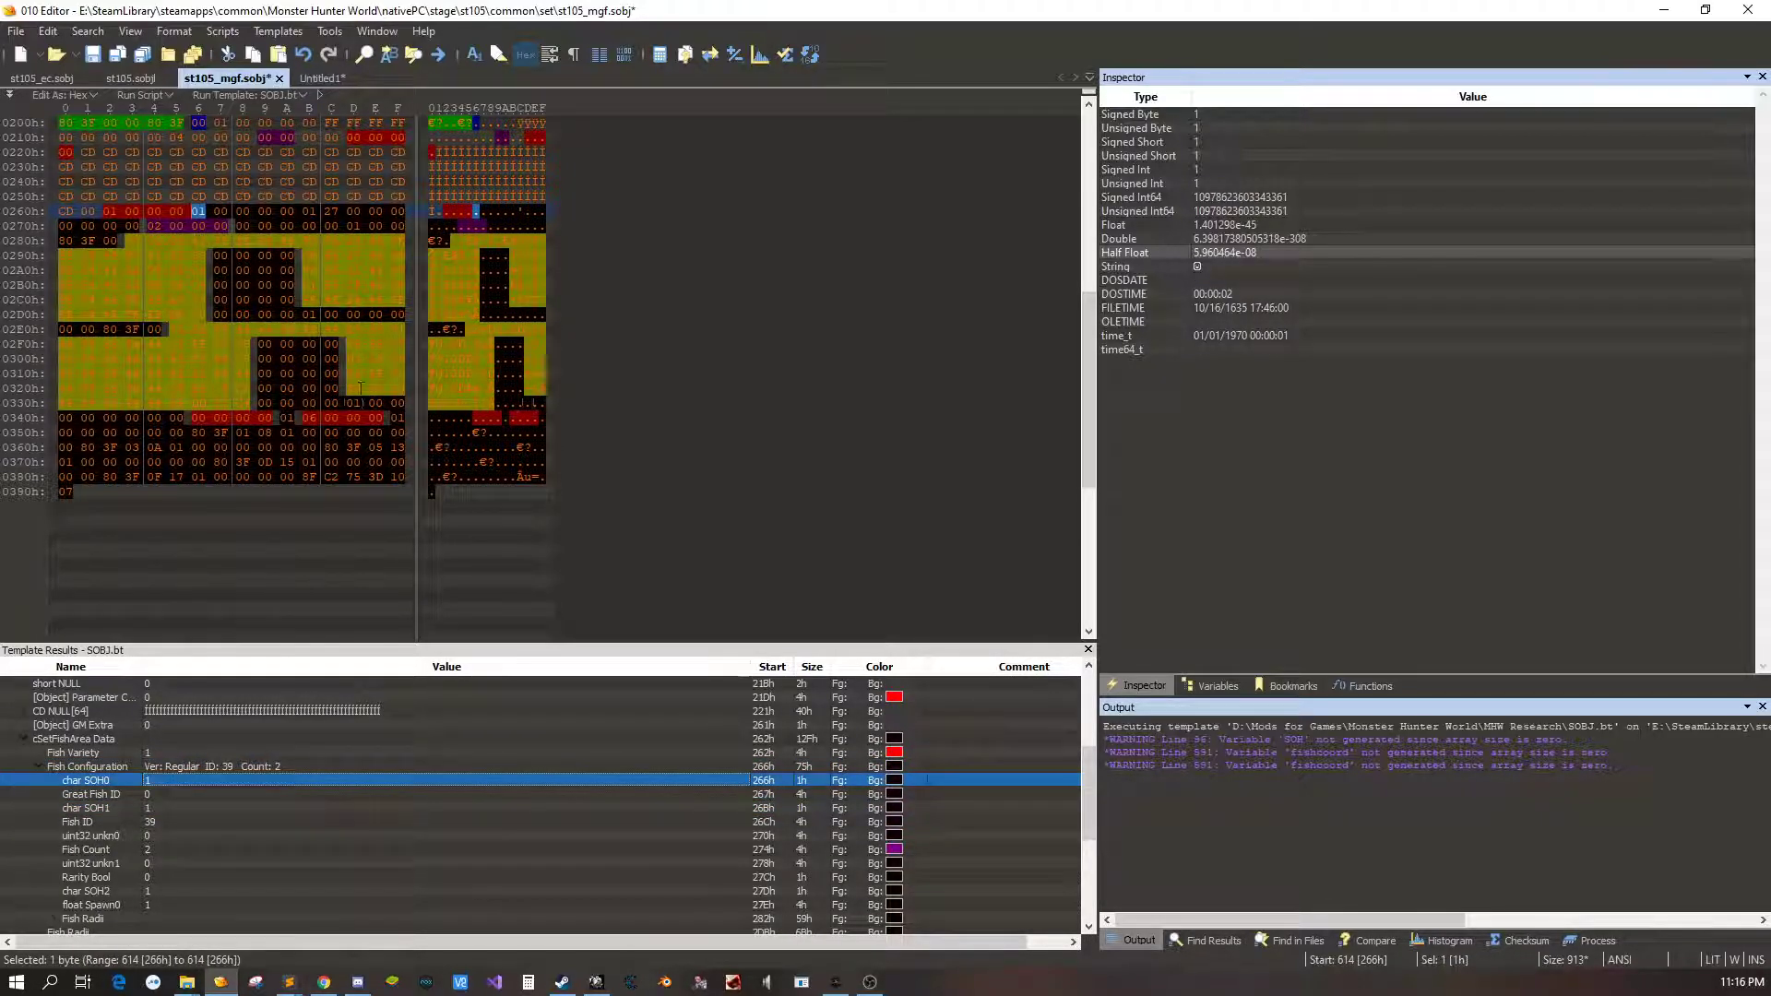
drag(200, 211, 303, 211)
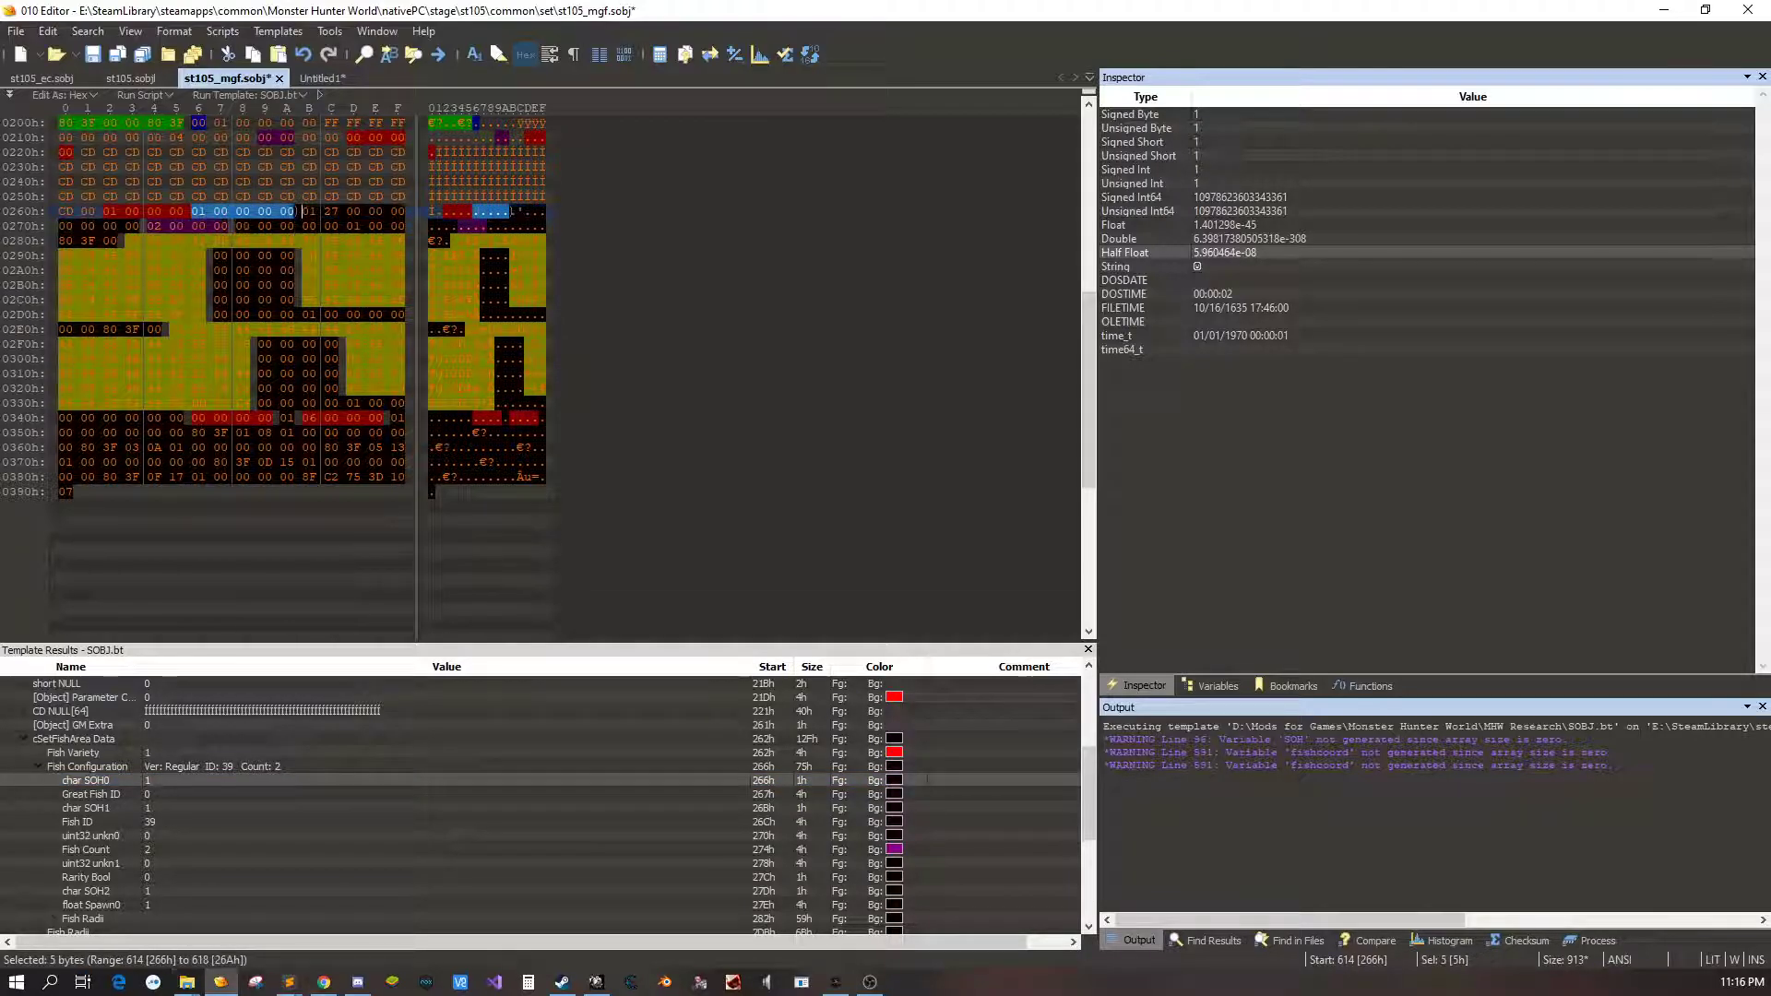
mouse_move(306, 307)
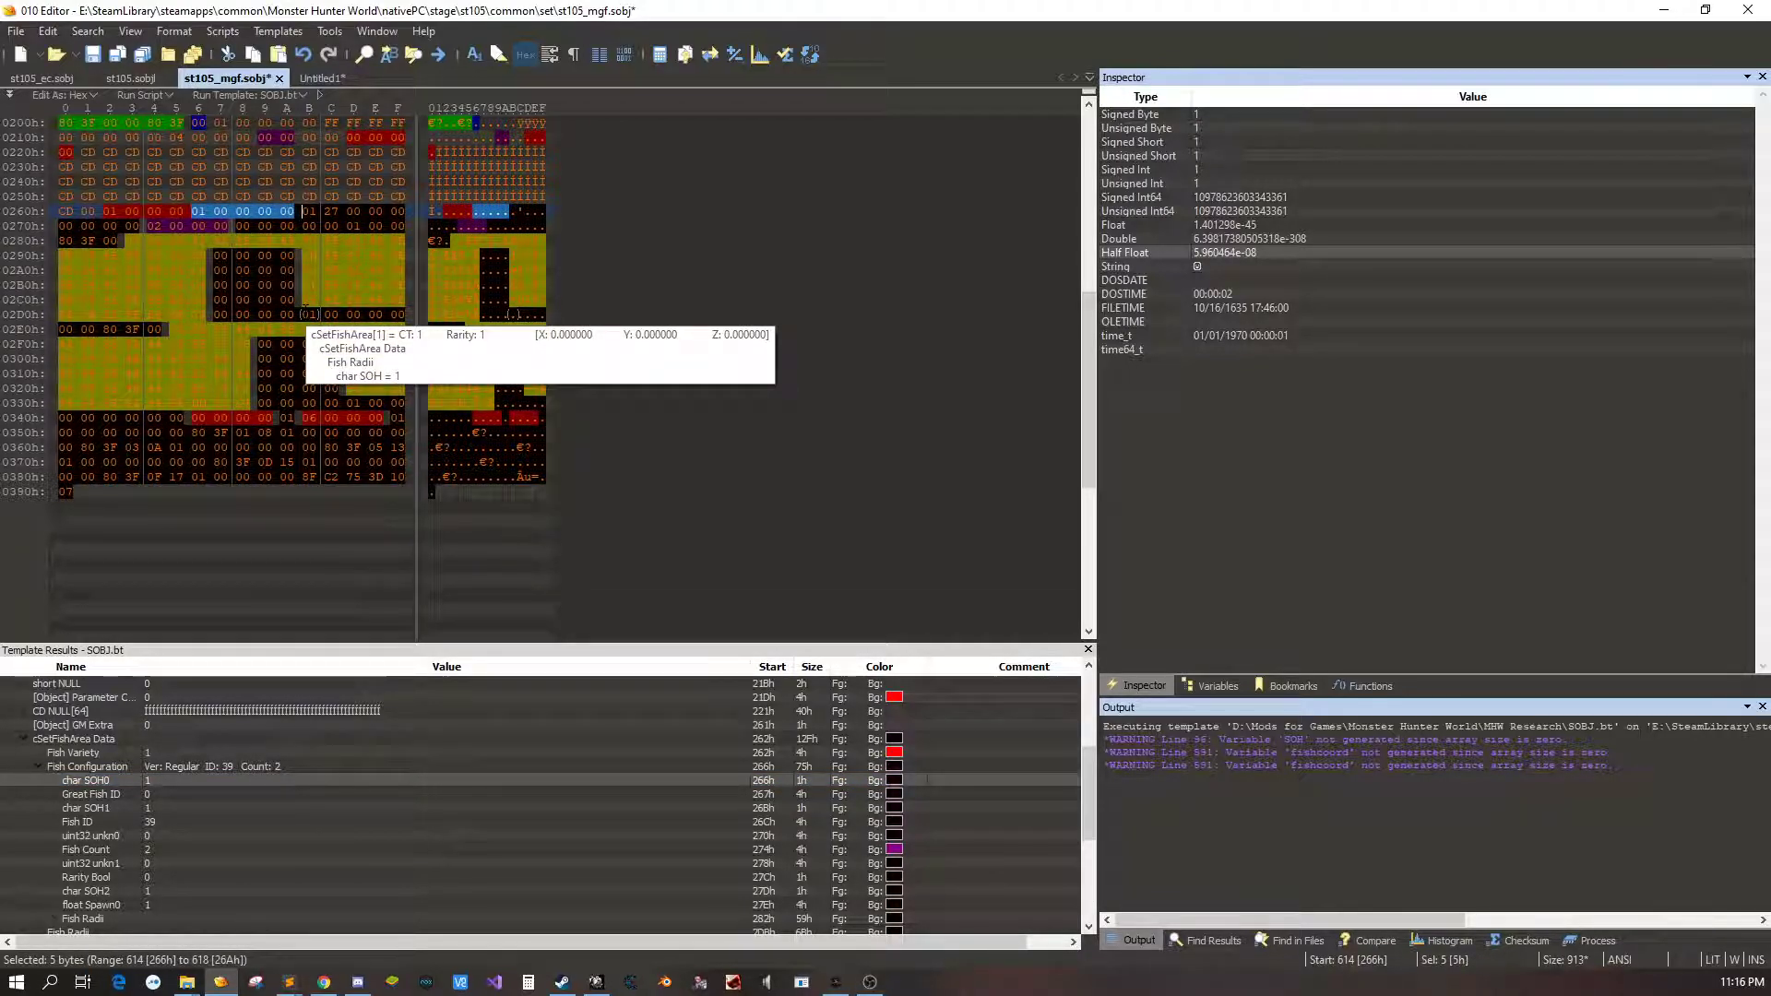
key(Delete)
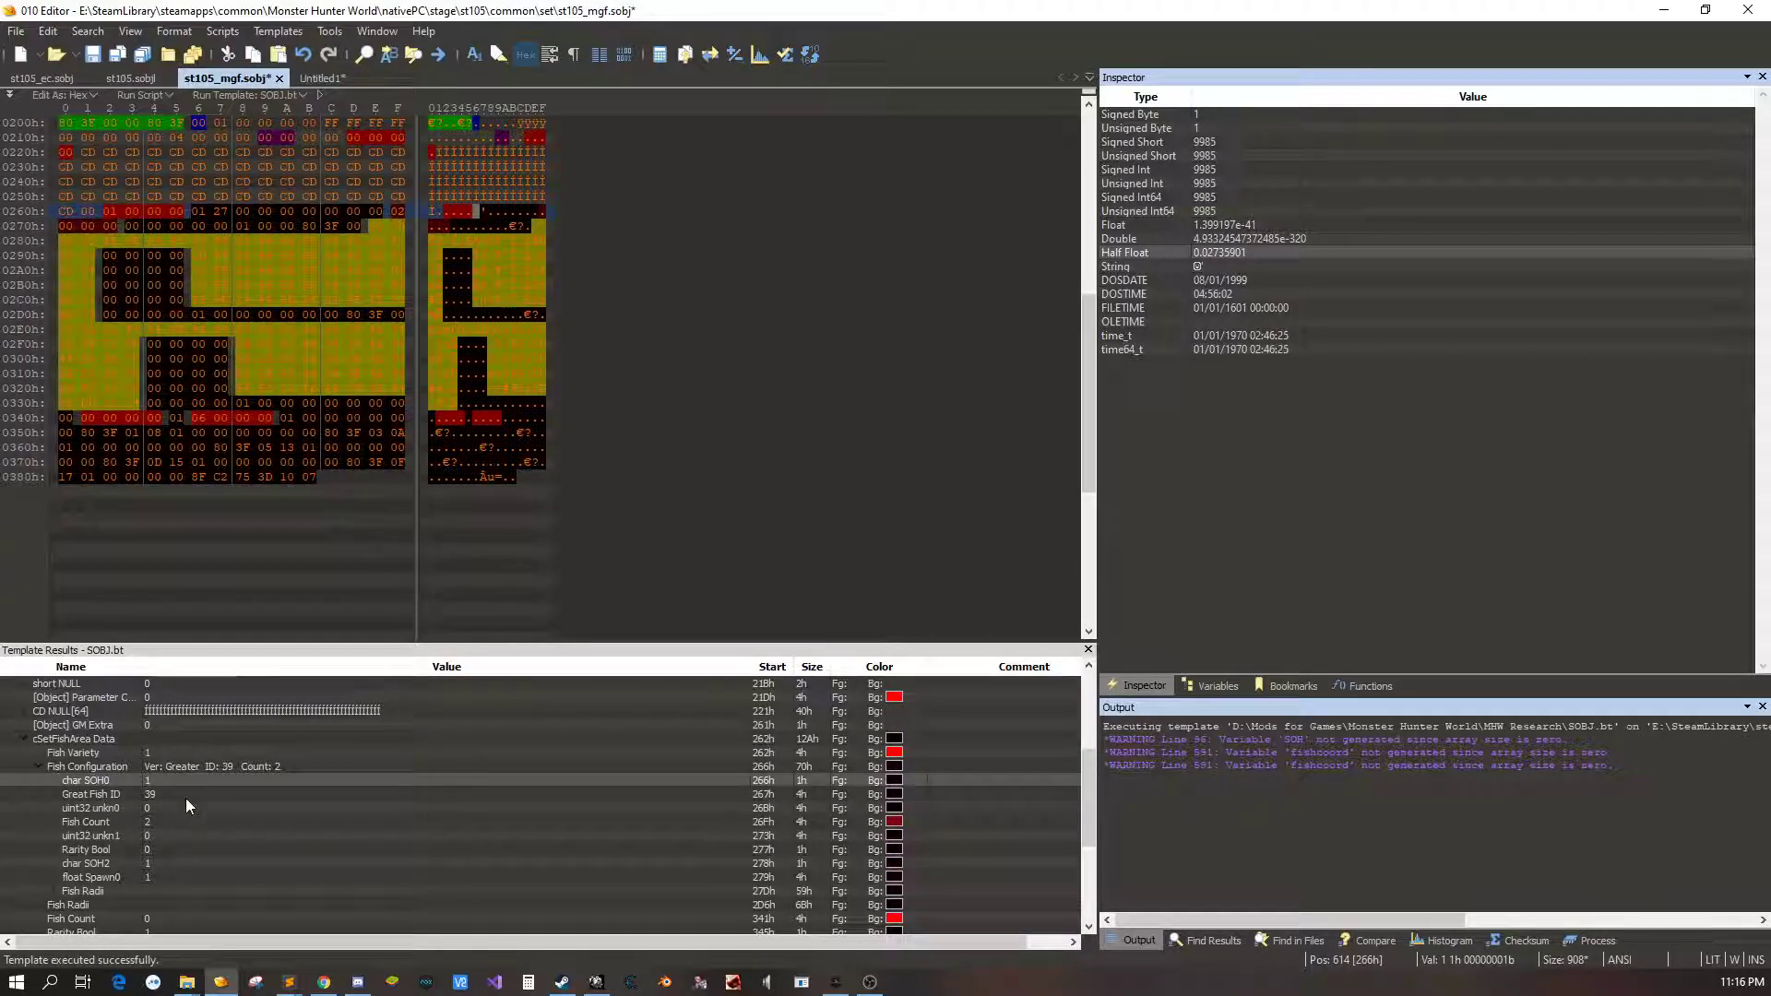
Set the Fish Count of the great fish configuration with ID 39 to 1 and collapse the configuration
click(202, 766)
click(165, 821)
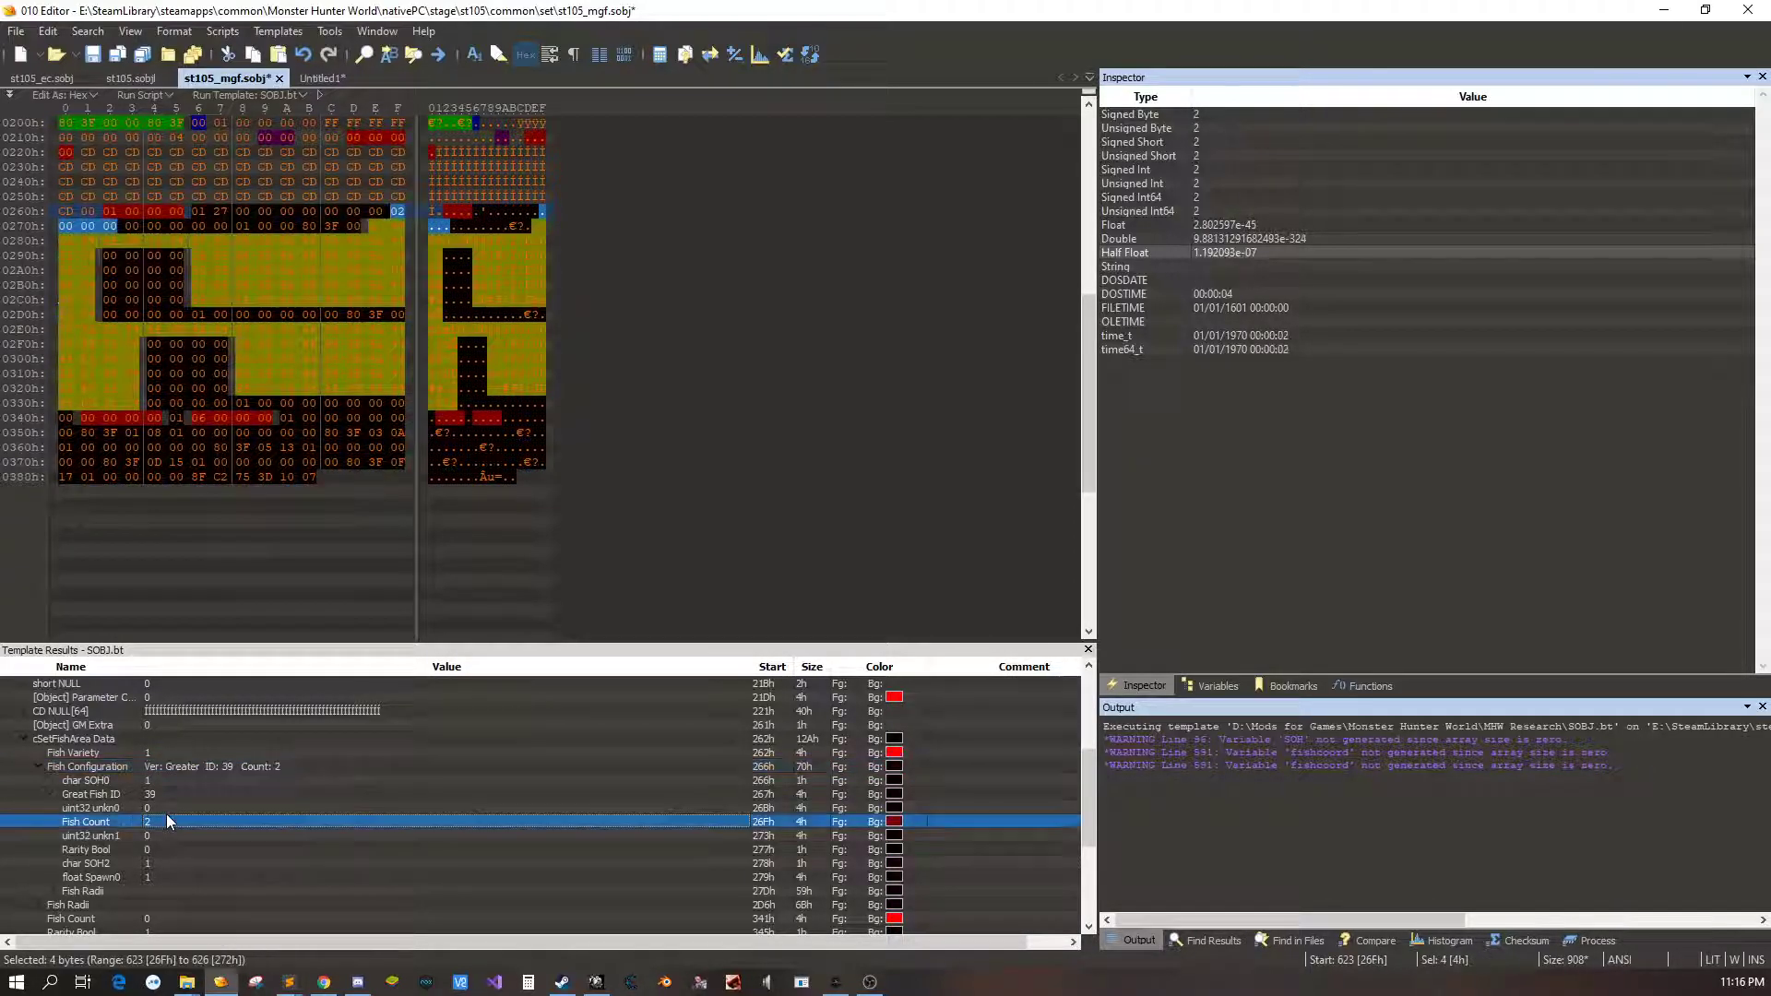
click(169, 821)
click(188, 837)
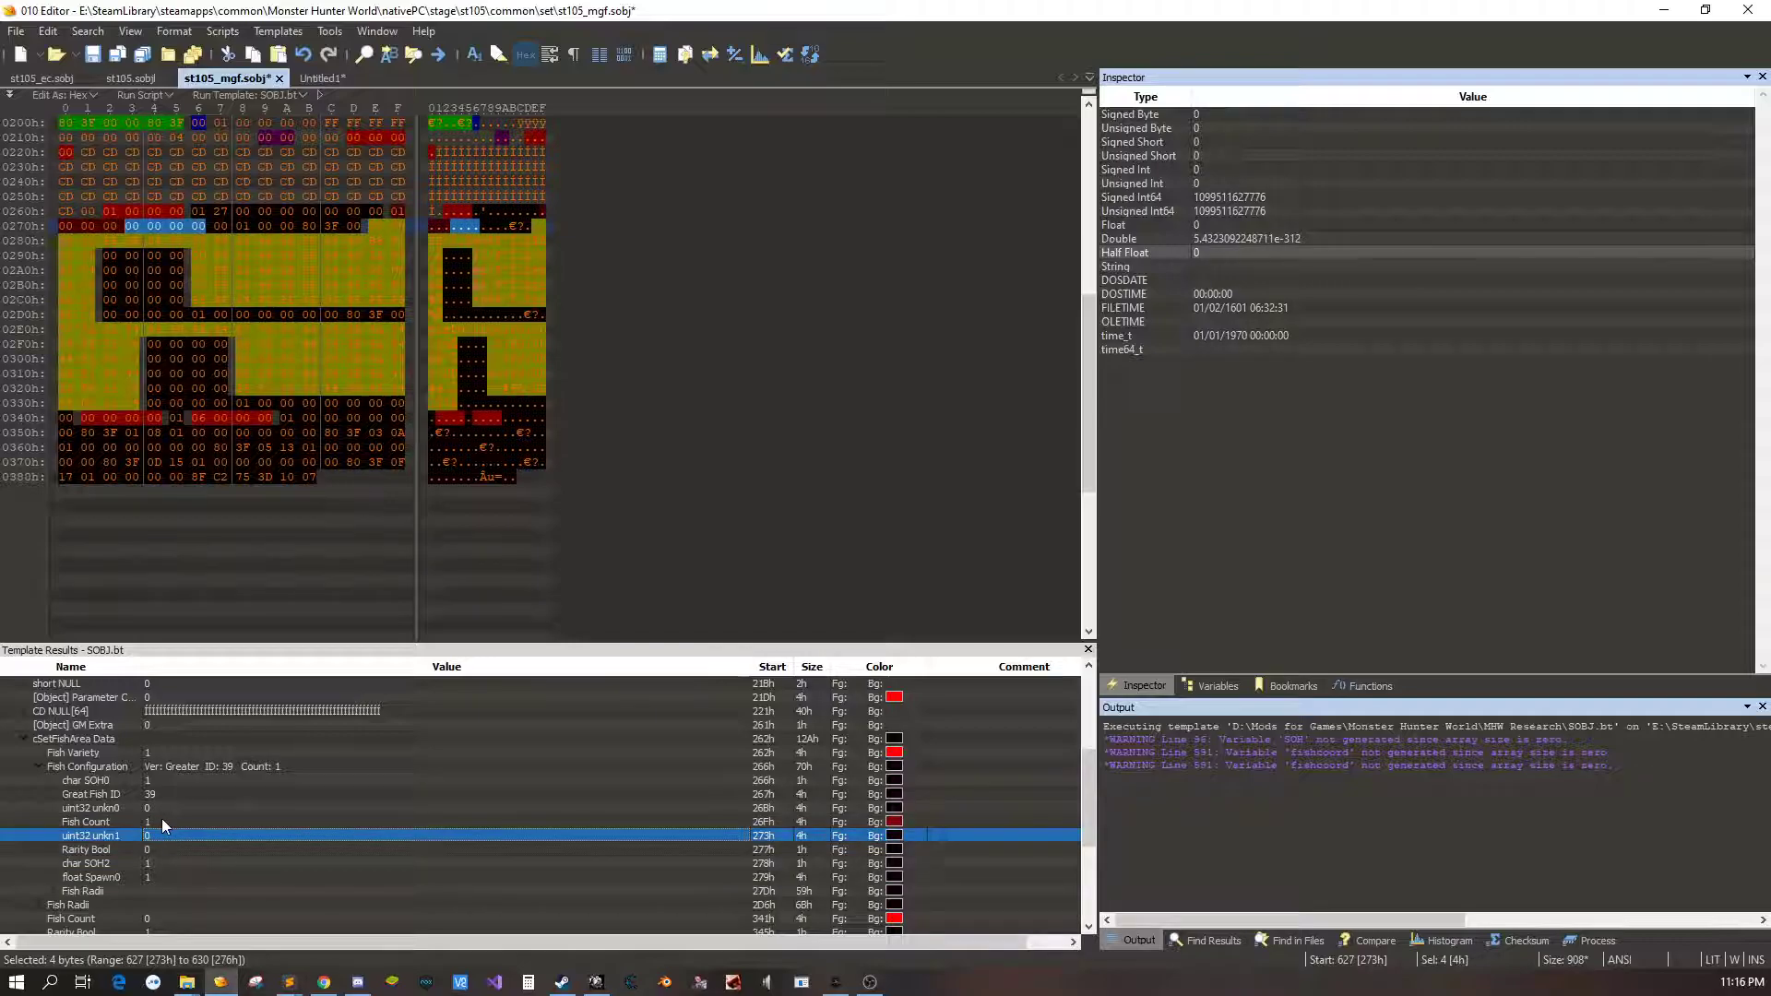
click(152, 808)
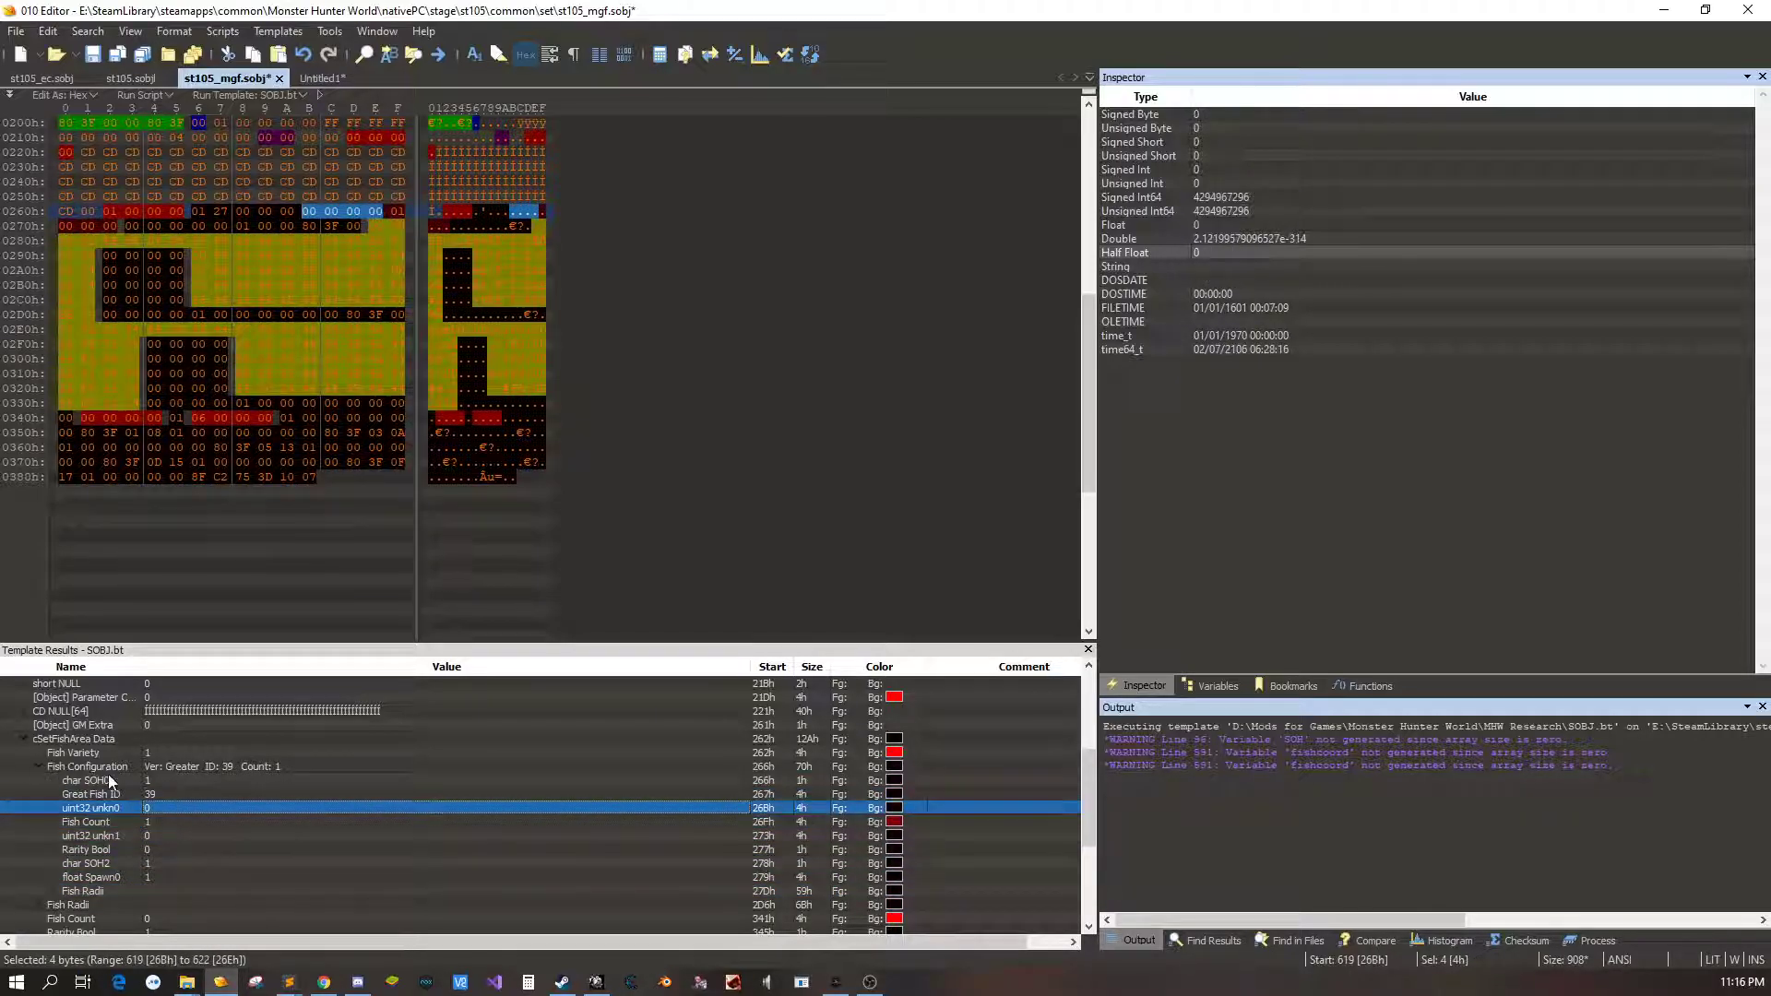
click(37, 766)
Set the Spawn Rate of the second fish area's sixth rarity configuration to 1
key(Down)
key(Down)
key(Down)
key(Down)
key(Down)
key(Down)
key(Down)
key(Down)
key(Down)
key(Down)
key(Down)
key(Down)
key(Down)
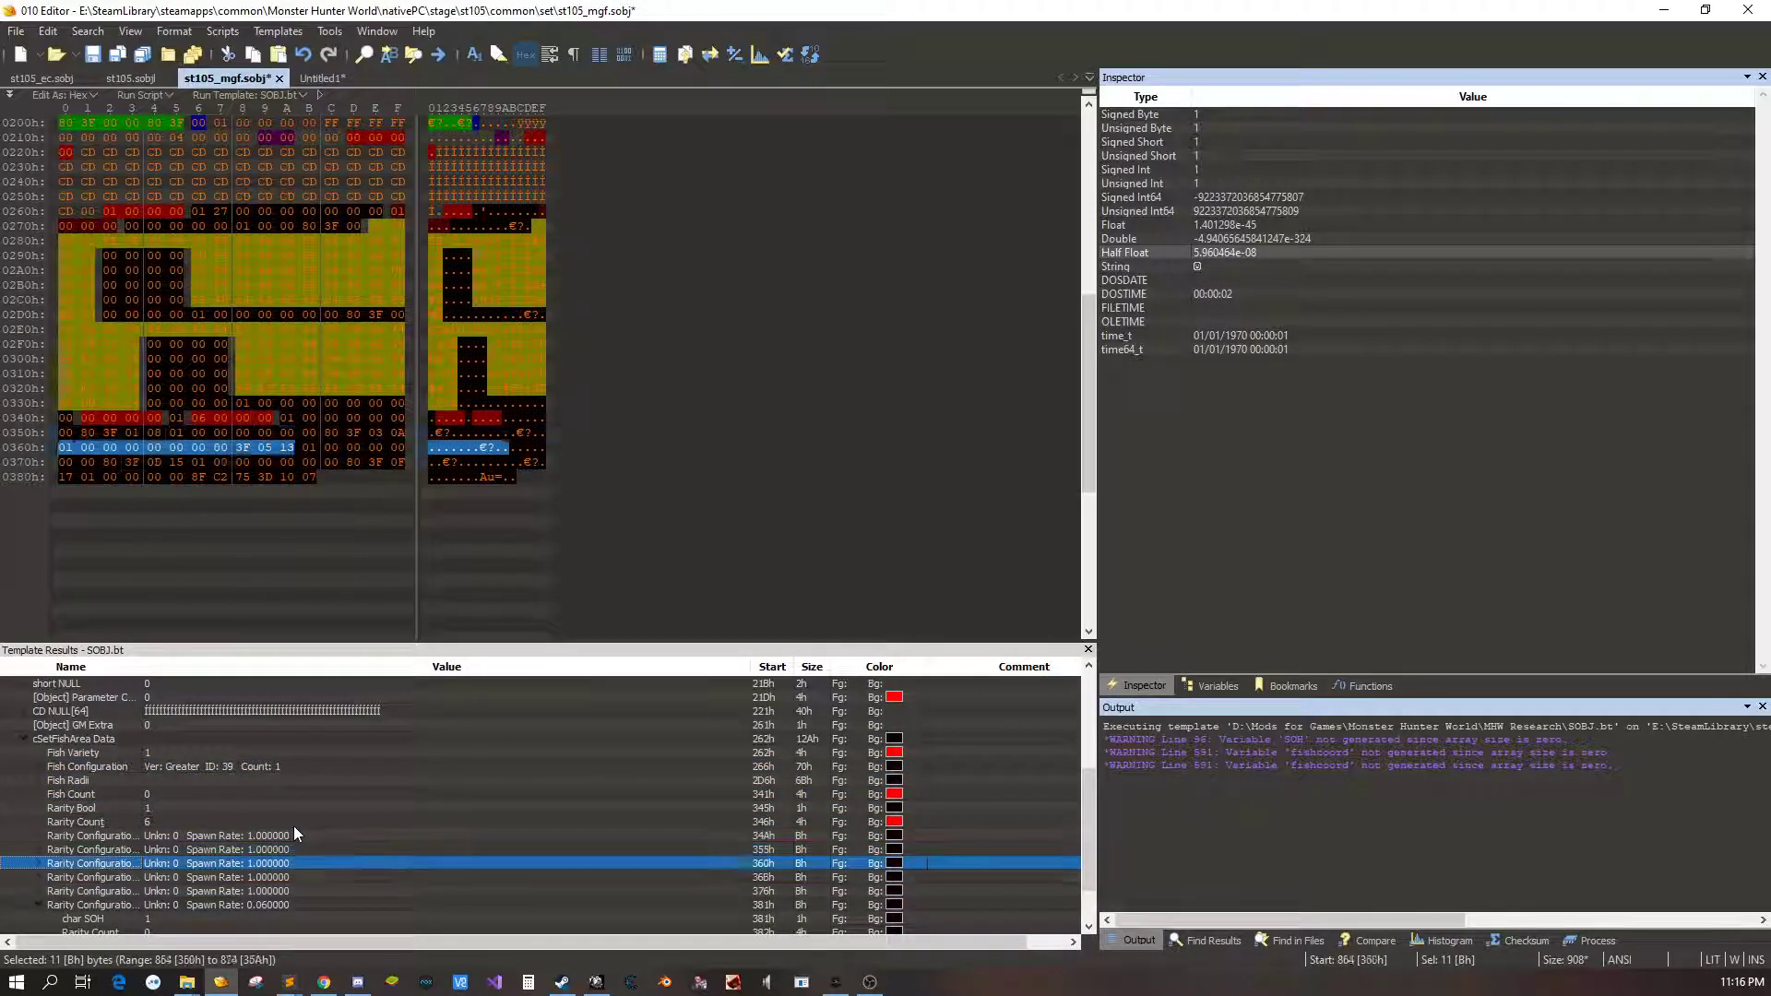
click(249, 879)
double_click(170, 920)
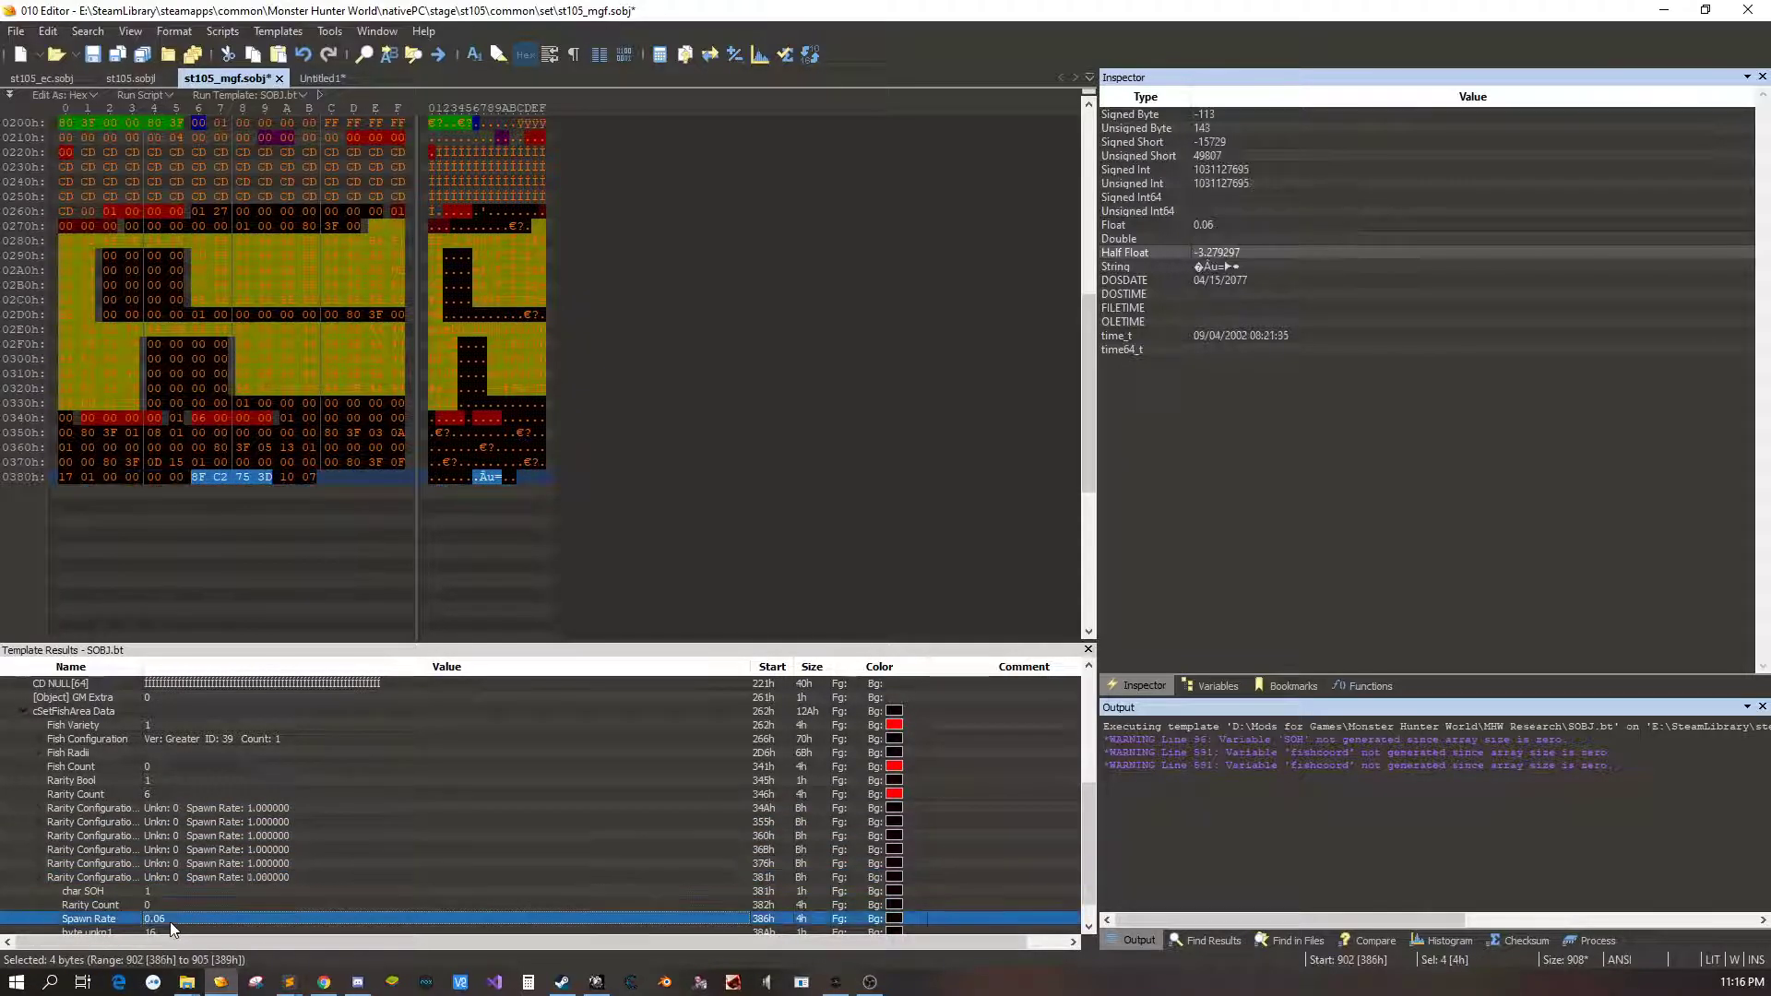
text(1)
click(212, 867)
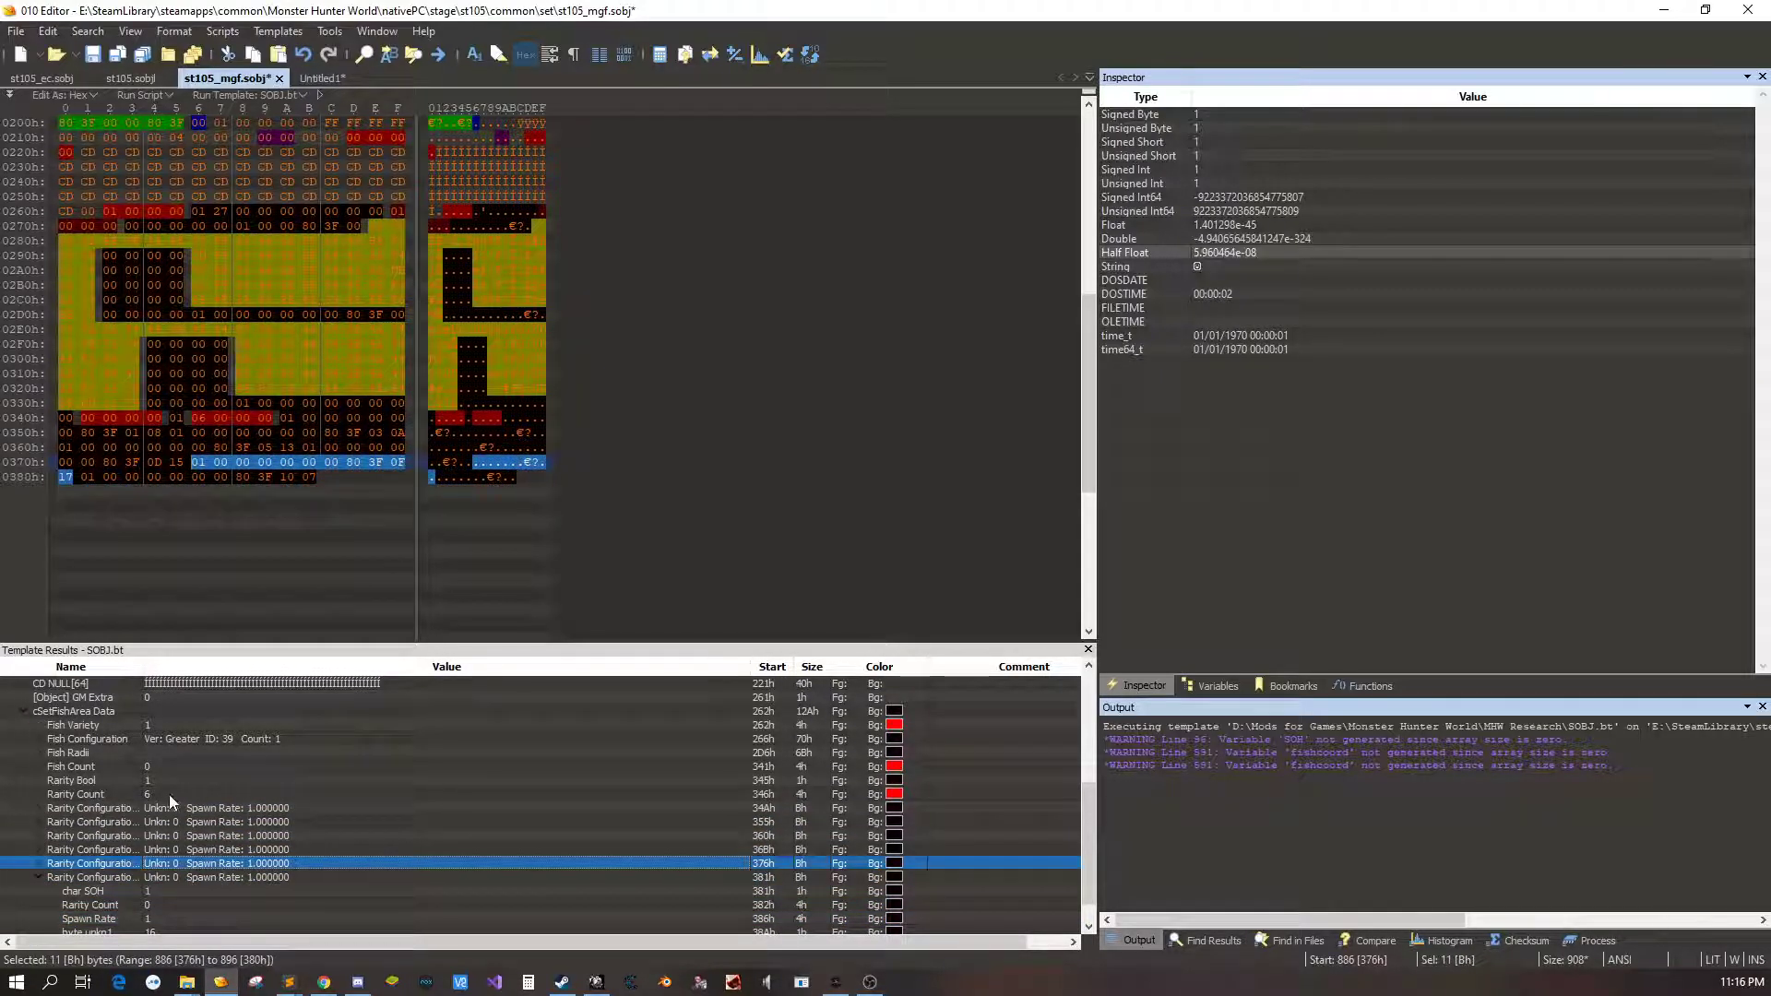
Collapse the second fish area's last rarity configuration and check the entries between it, the file header and the first fish area
key(End)
click(39, 857)
key(Up)
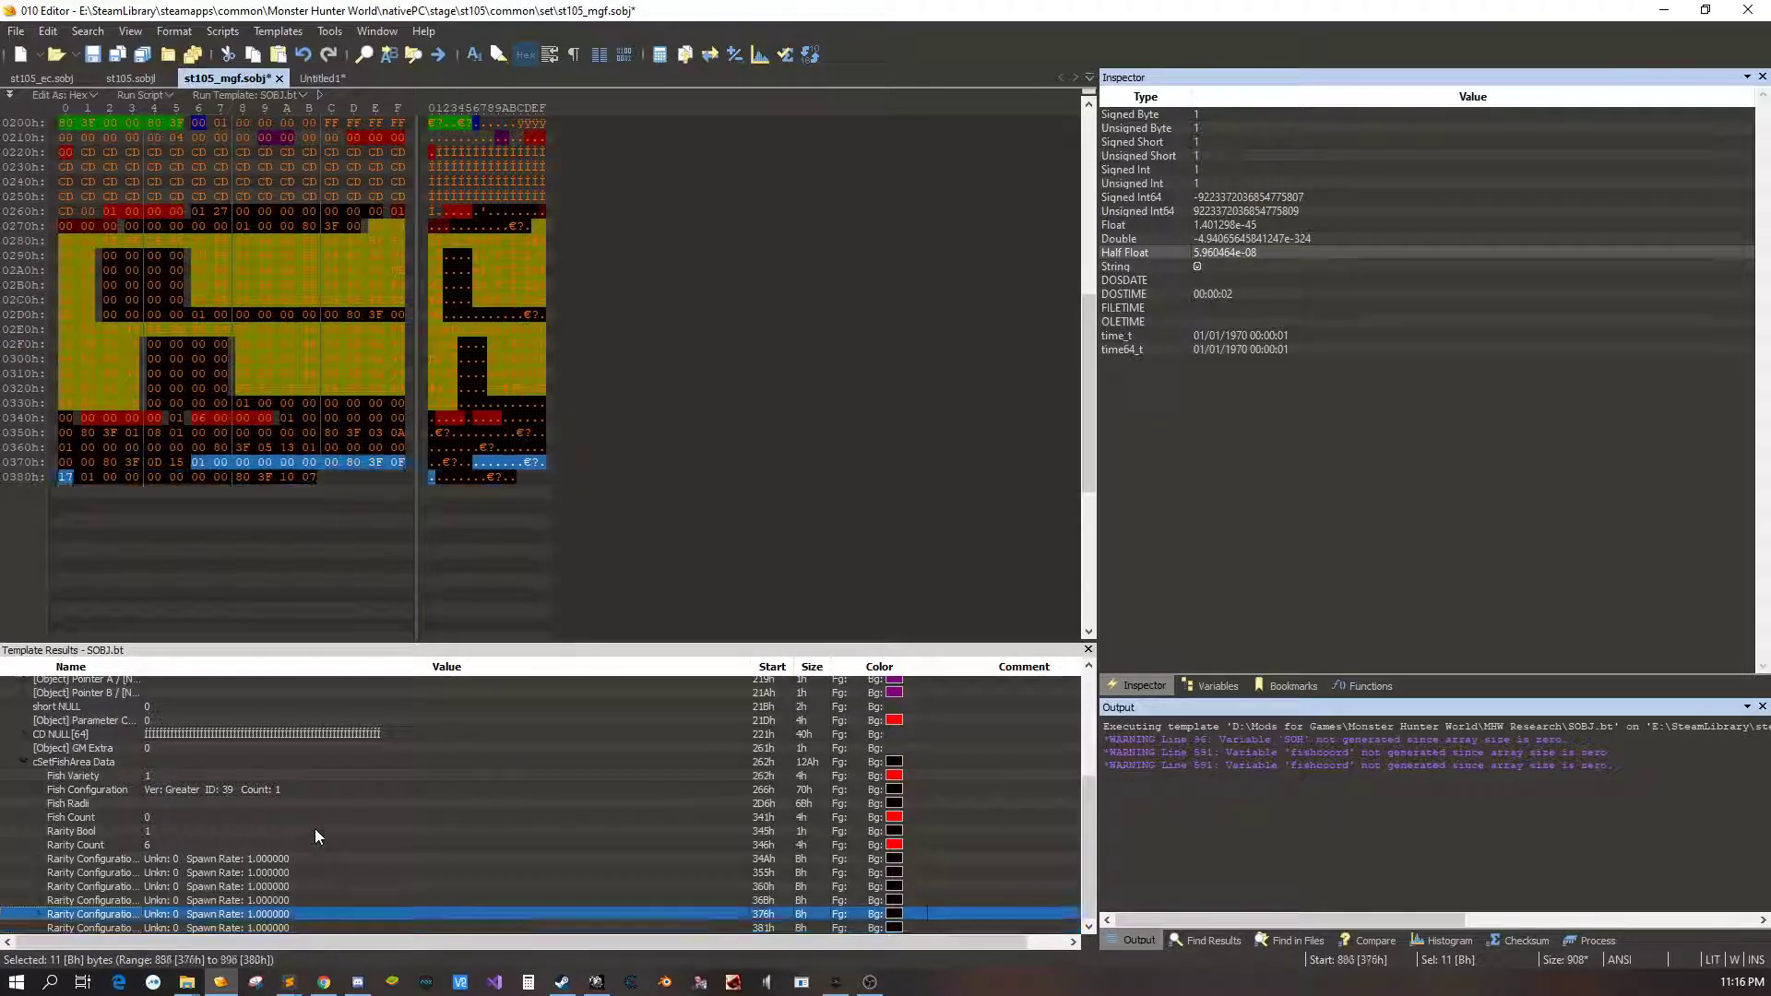
key(Up)
key(Up)
key(Up)
key(Up)
key(Up)
key(Up)
key(Up)
key(Up)
key(Up)
key(Up)
key(Up)
key(Up)
key(Up)
key(Up)
key(Up)
key(Up)
key(Up)
key(Up)
key(Up)
key(Up)
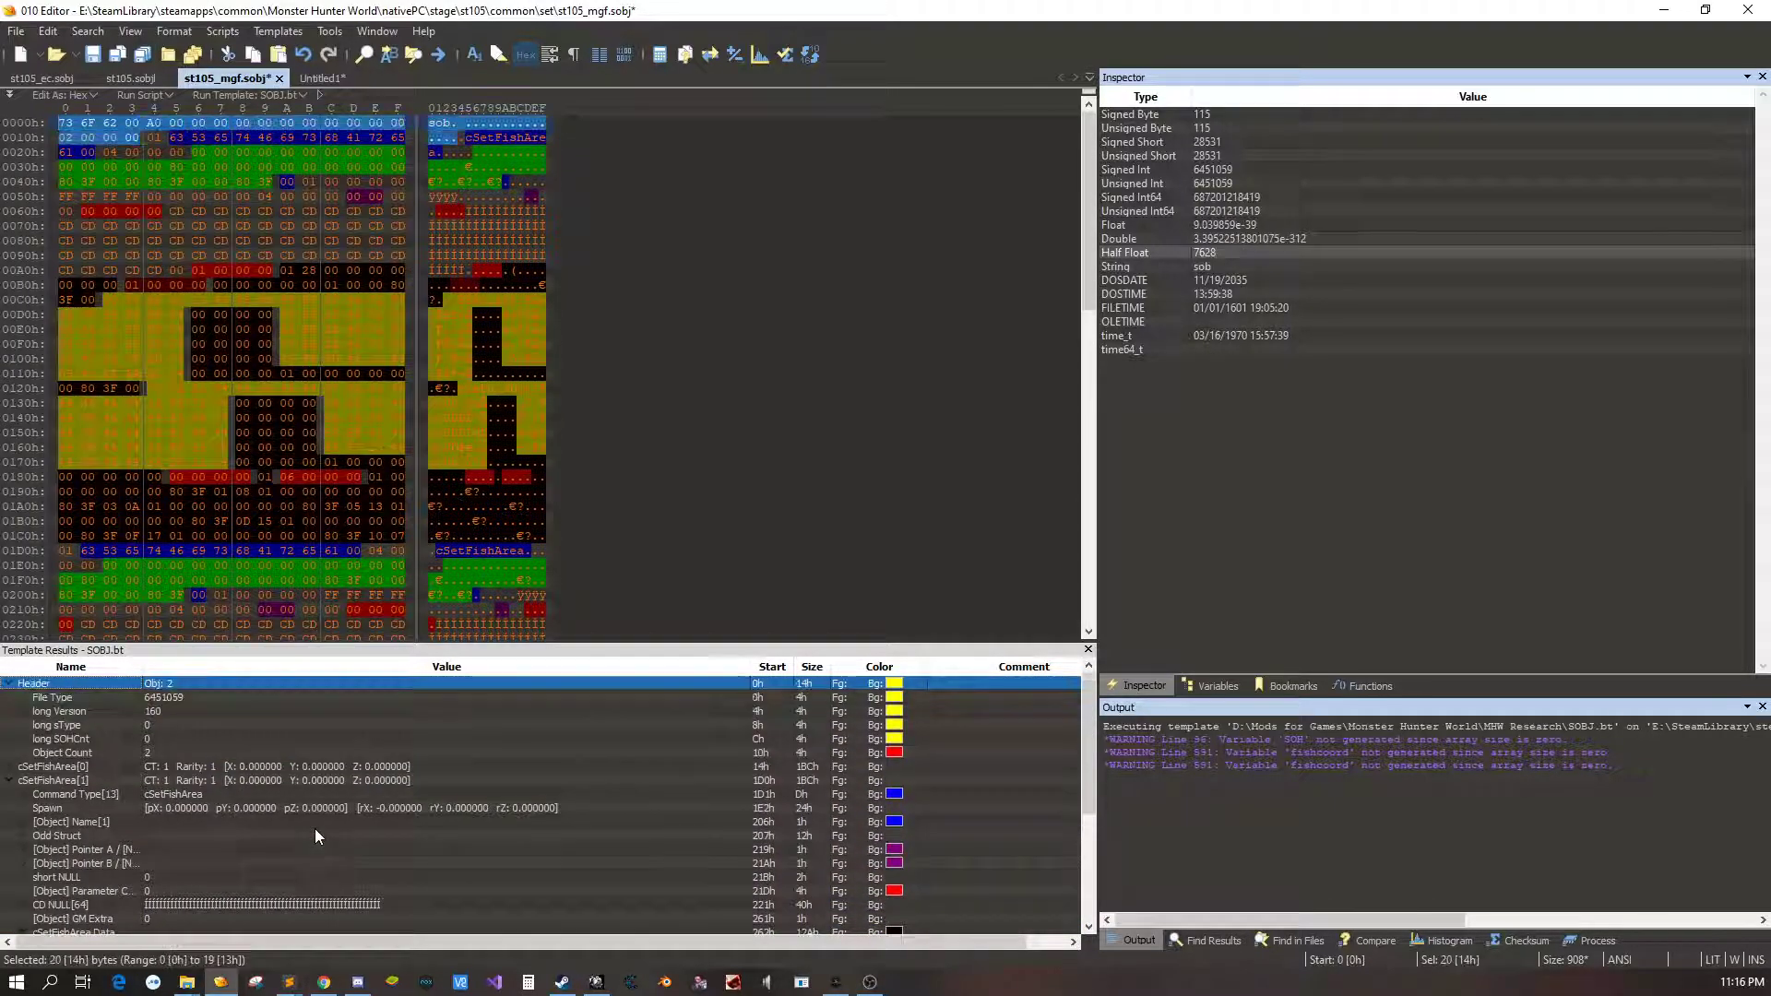
key(Down)
key(Down)
key(Down)
key(Down)
key(Down)
key(Down)
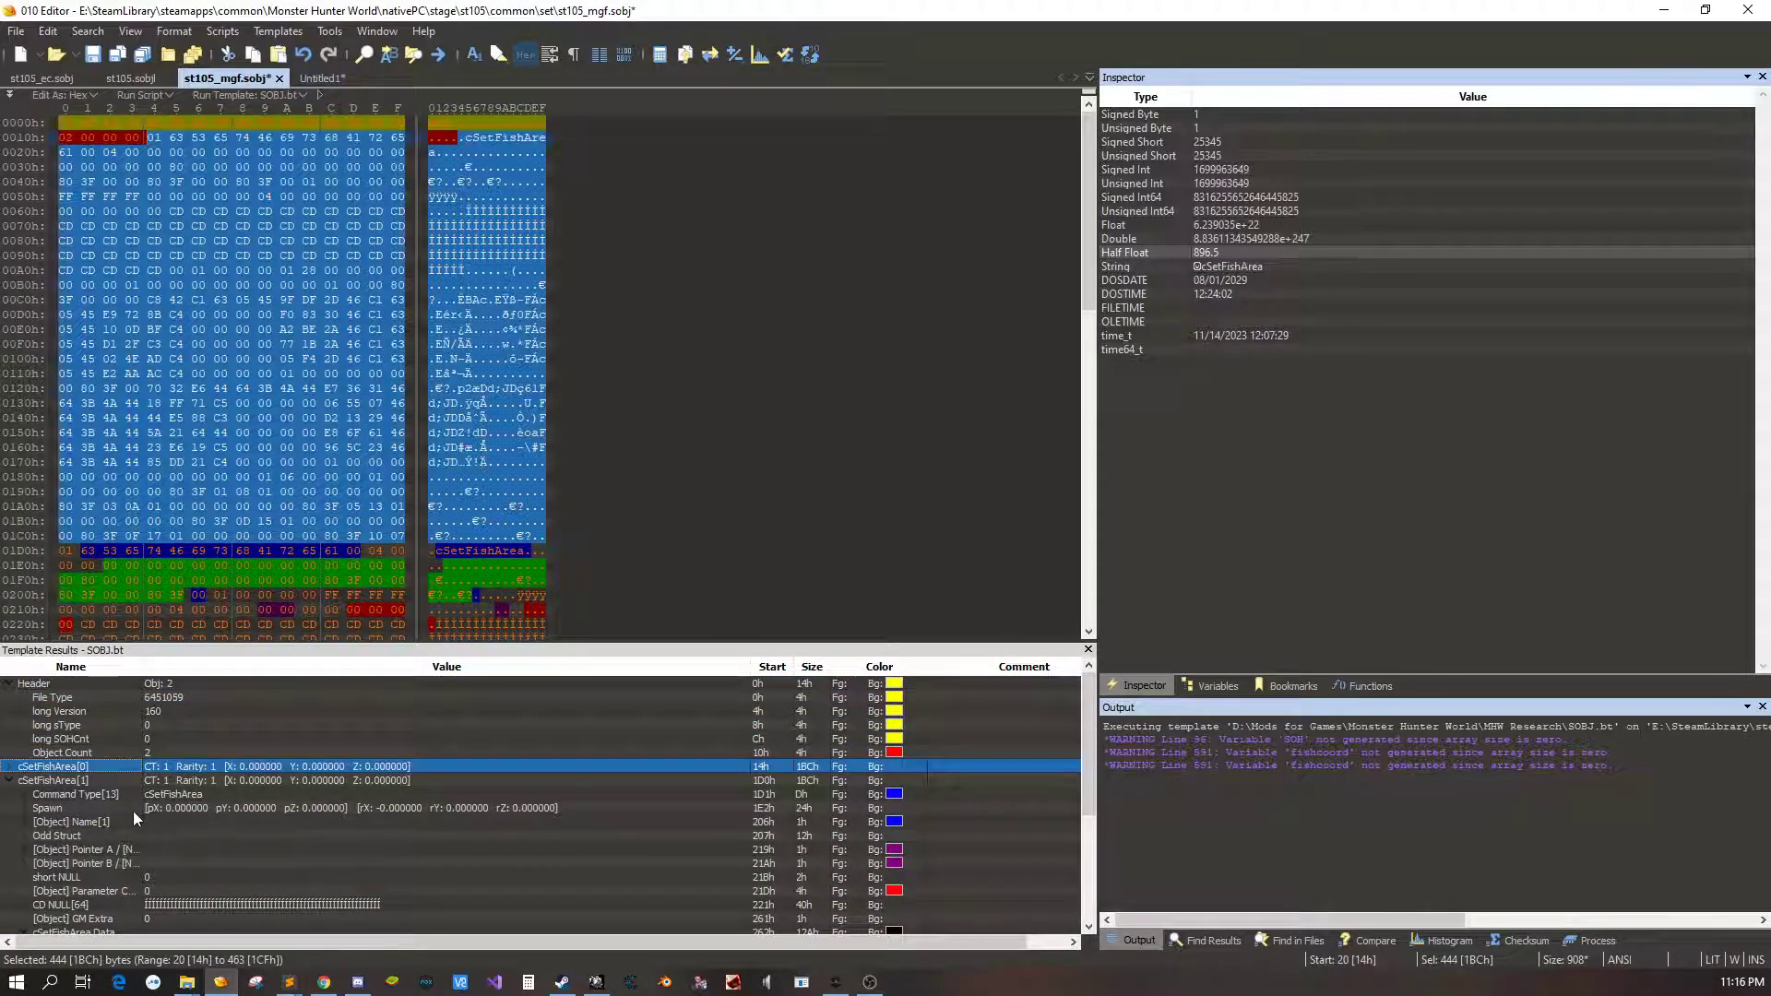
Review the second fish area's entries down to its first rarity configuration and save st105_mgf.sobj
key(Down)
key(Down)
key(Down)
key(Down)
key(Down)
key(Down)
key(Down)
key(Down)
key(Down)
key(Down)
key(Down)
key(Down)
key(Down)
key(Down)
key(Down)
key(Down)
key(Down)
key(Down)
key(Down)
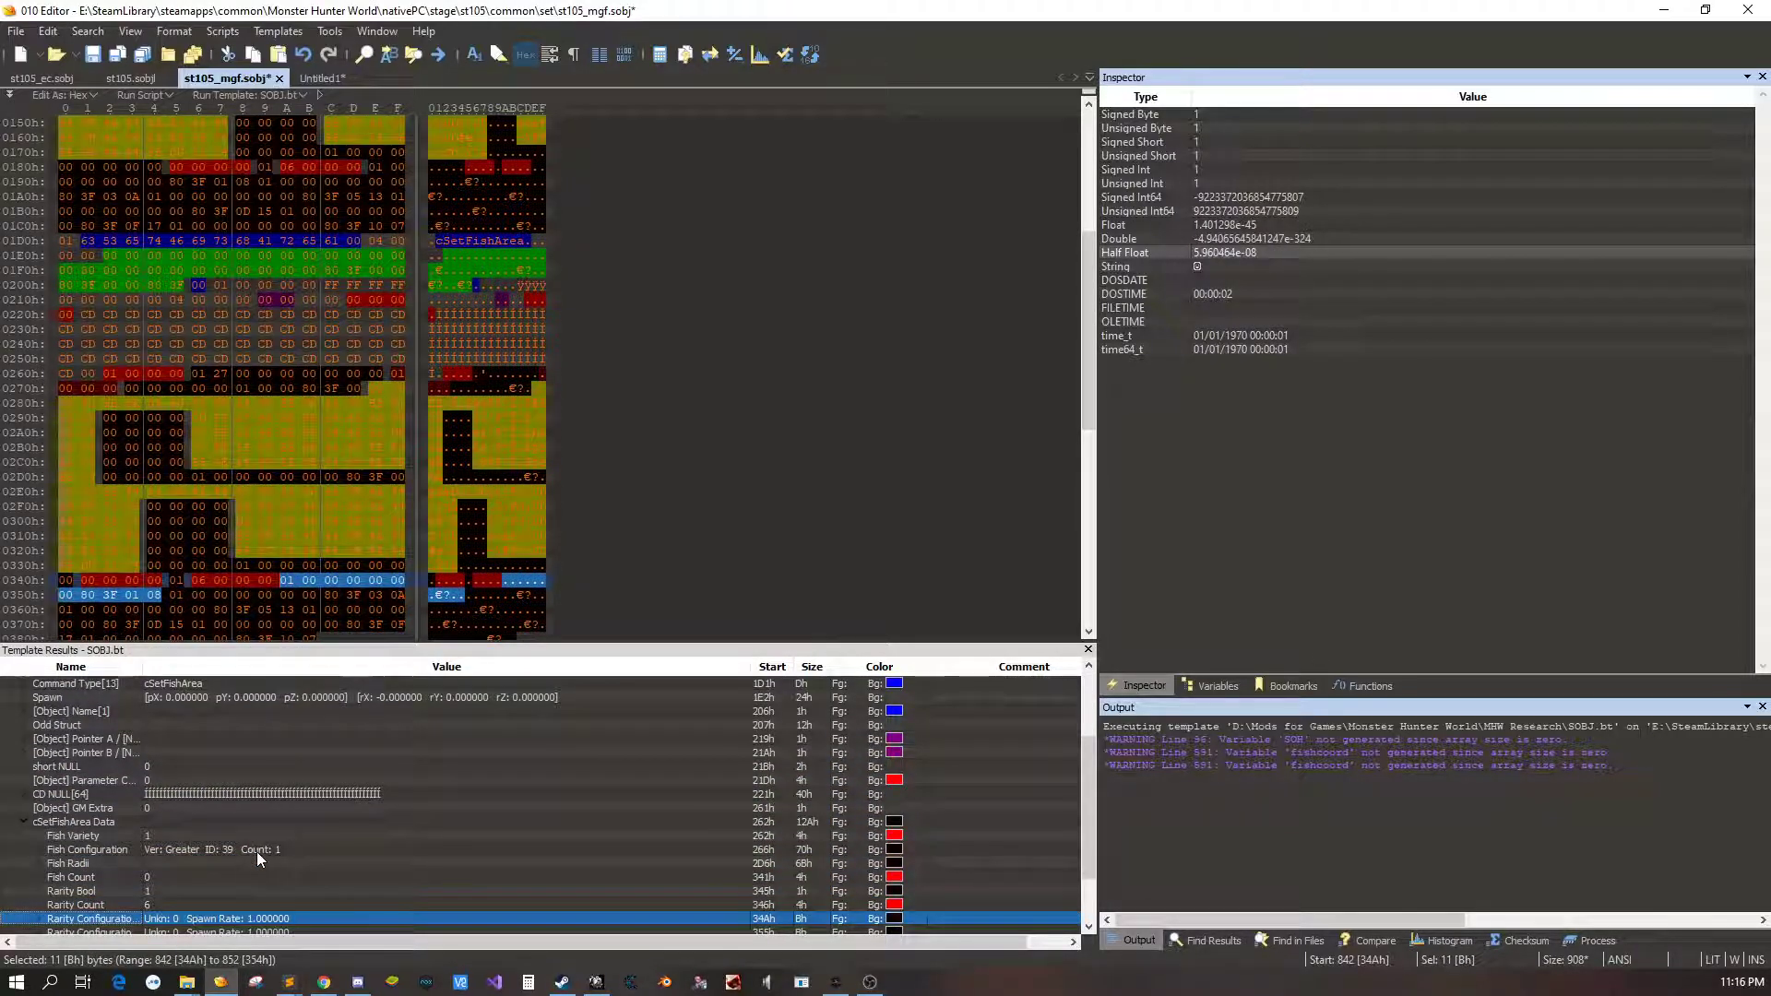
key(ctrl+s)
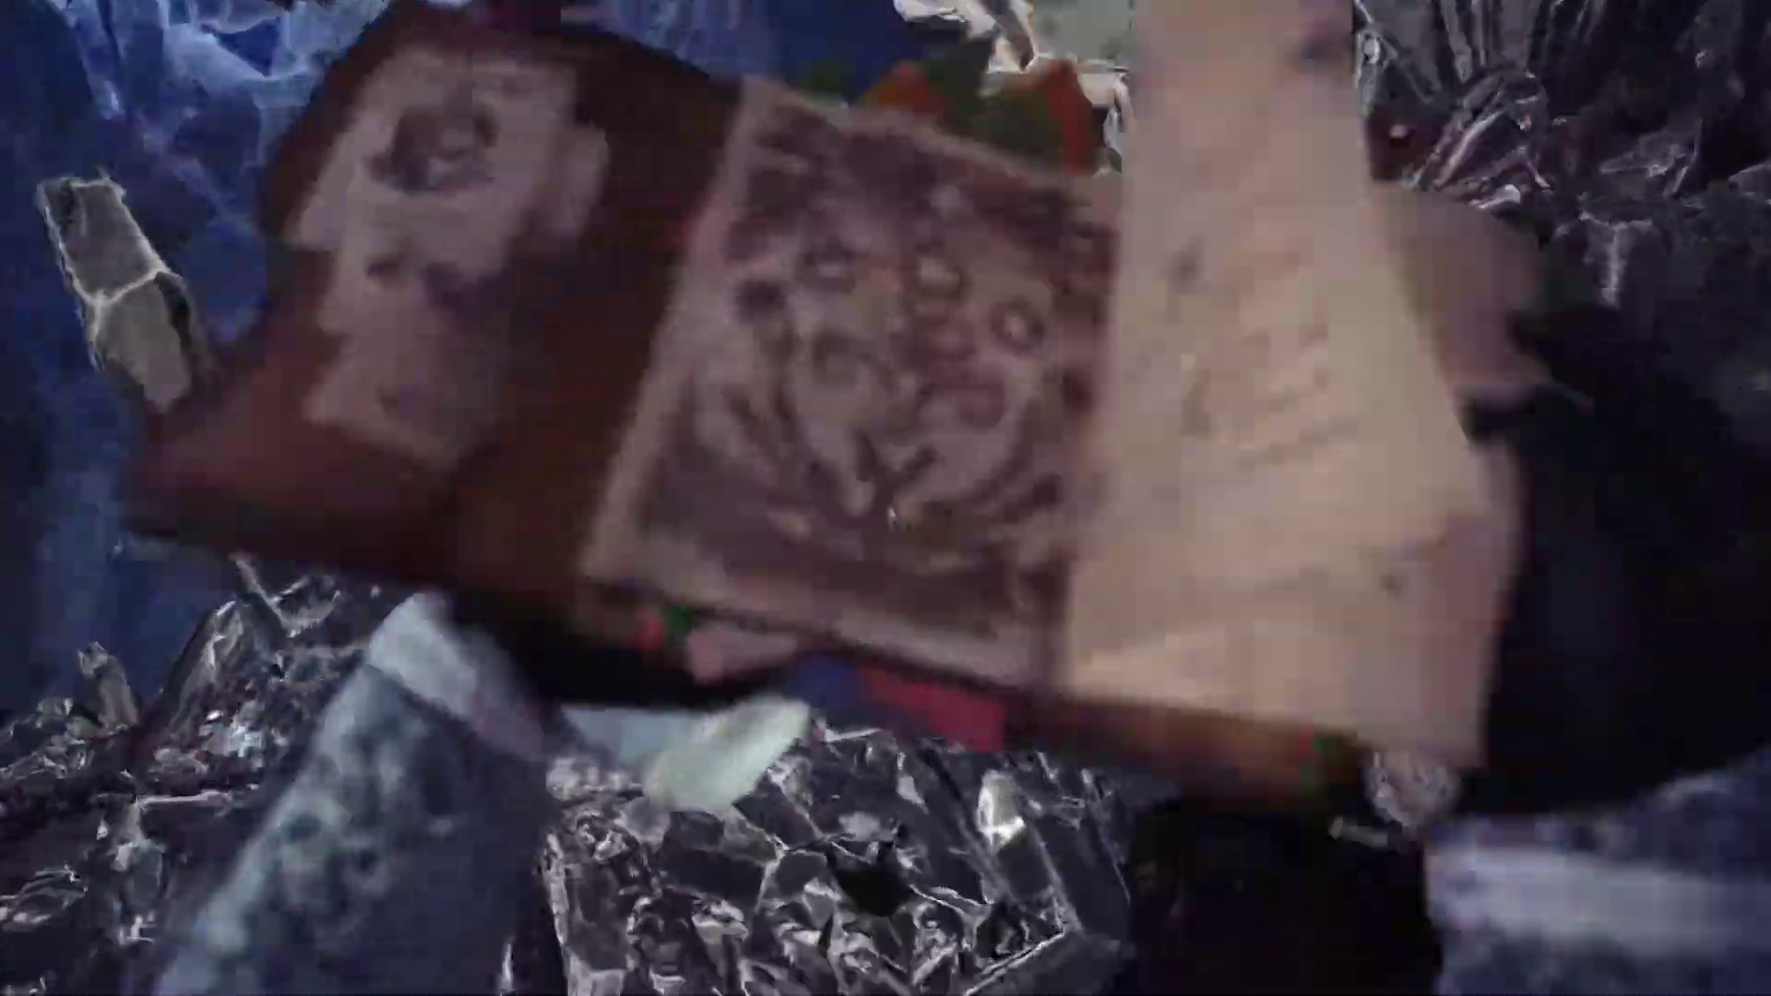
Switch to the game, leave the Elder's Recess expedition through the world map, confirm the results and travel back to Elder's Recess
key(shift)
click(752, 842)
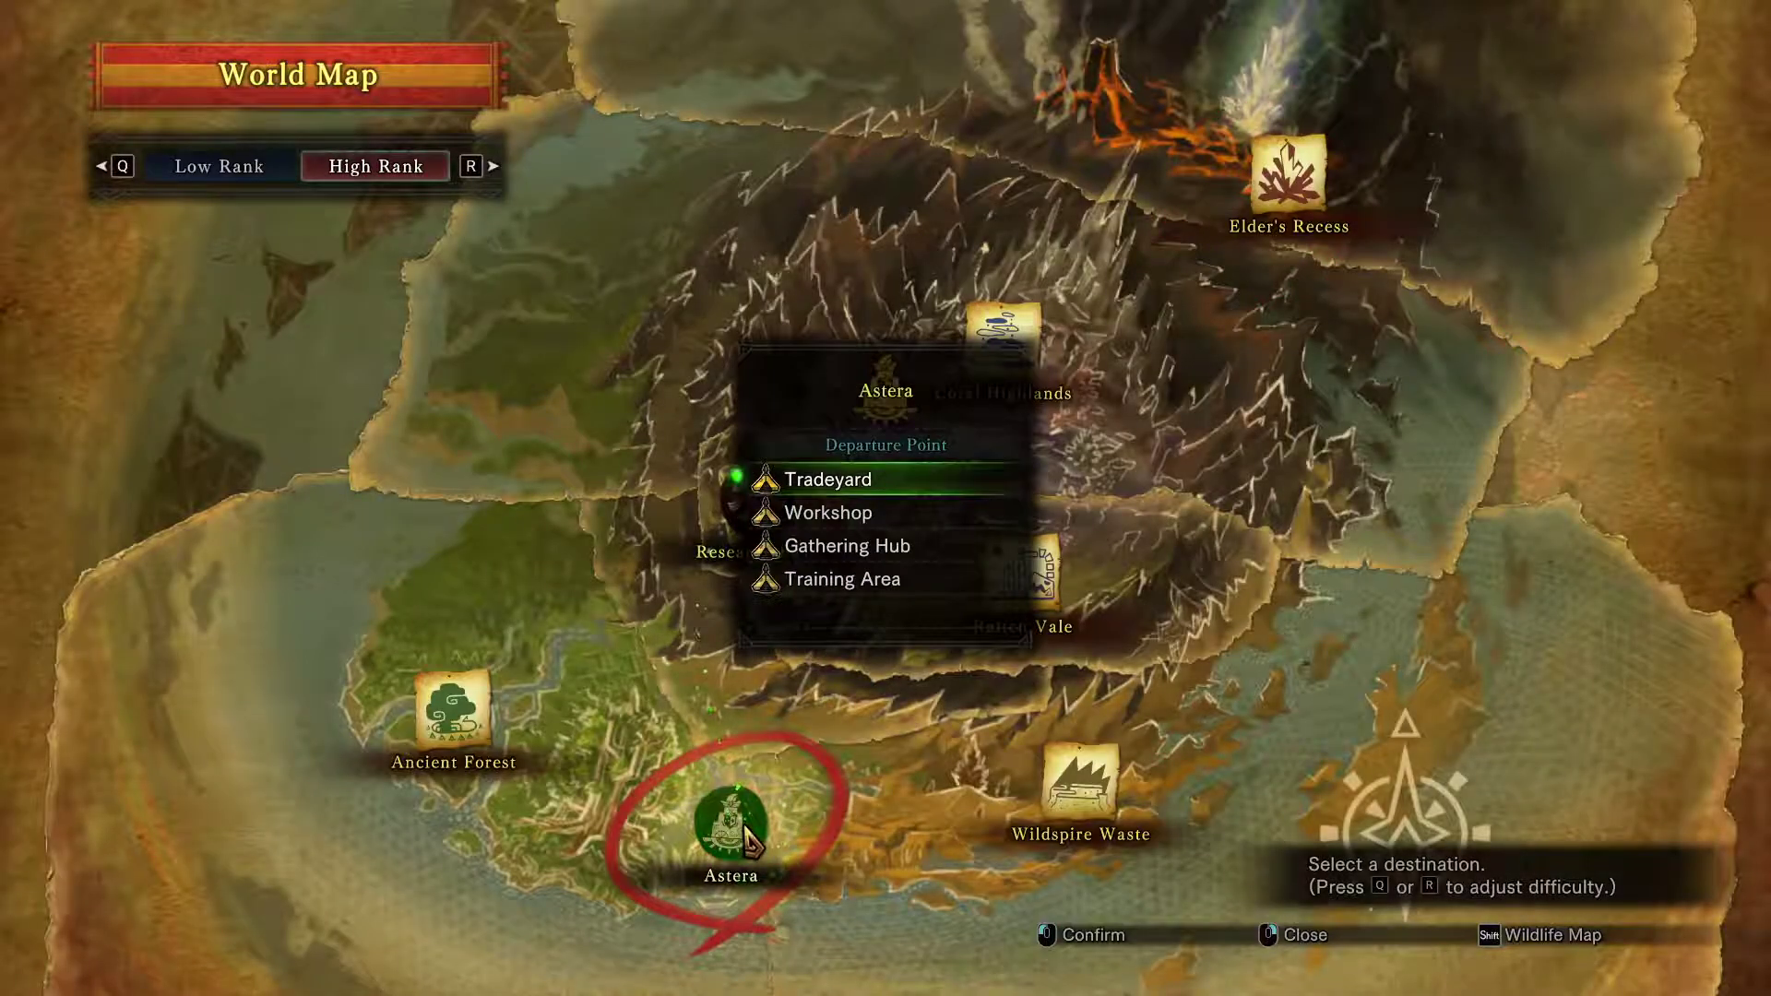
scroll(753, 842, up, 1)
click(750, 840)
click(750, 841)
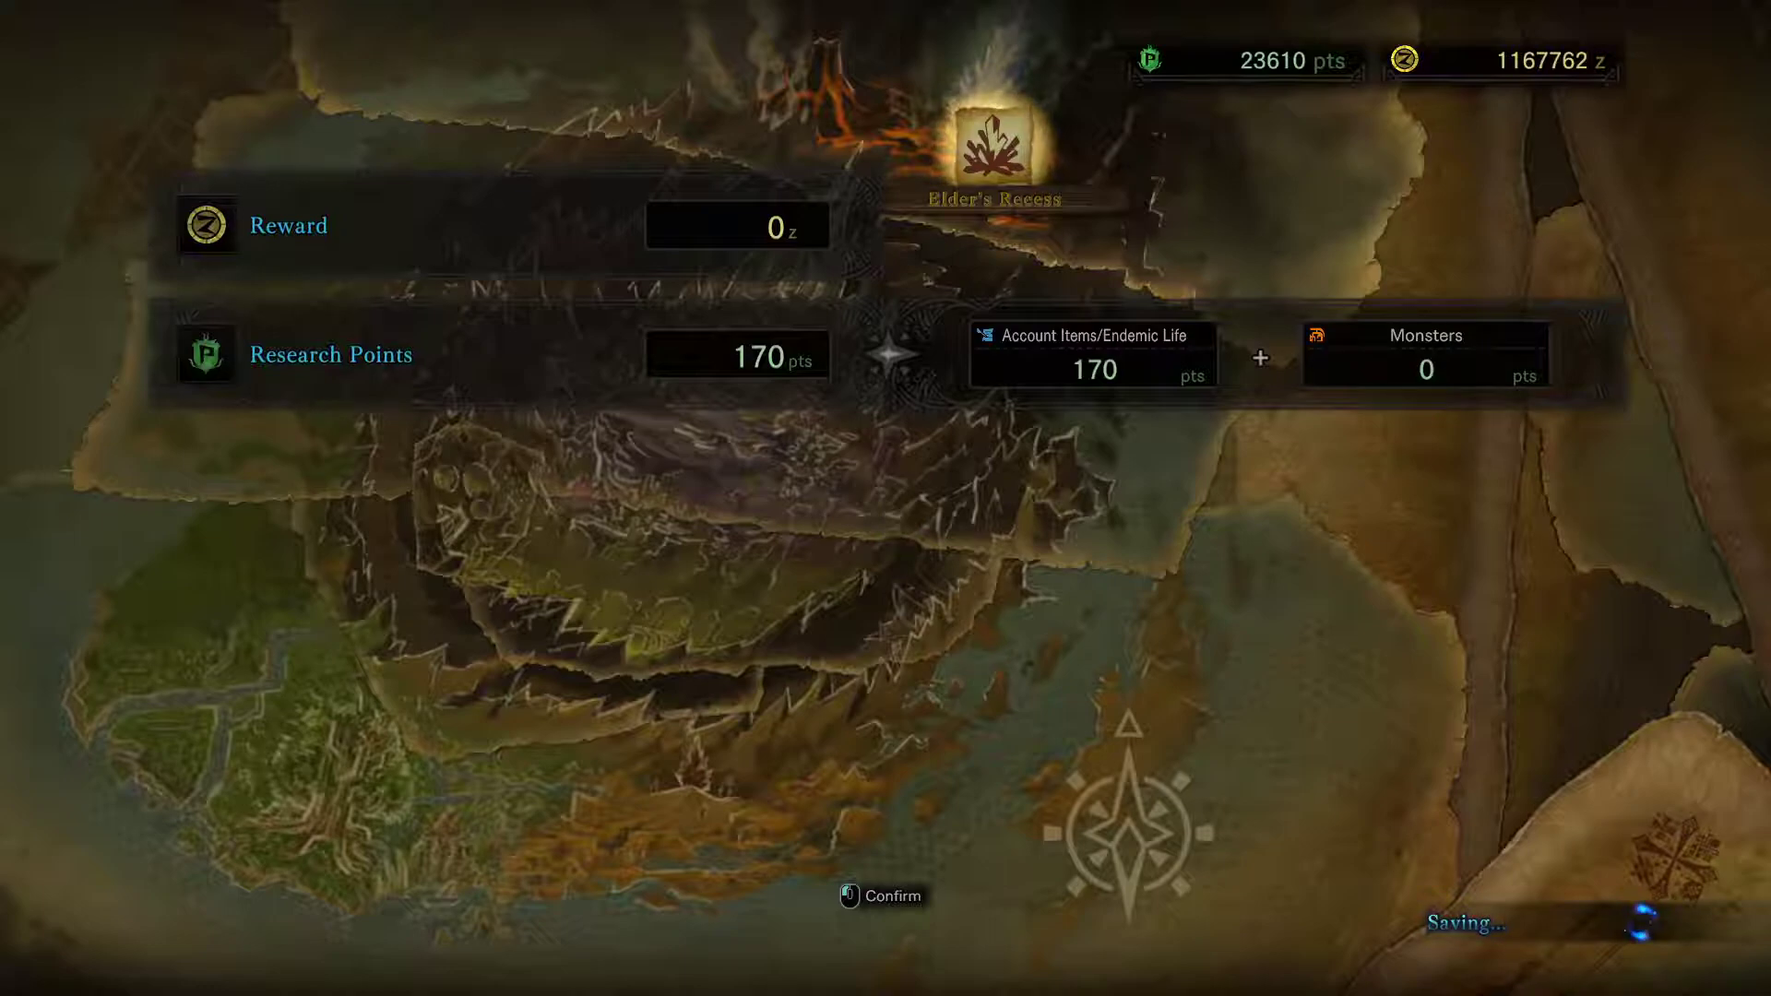
click(888, 502)
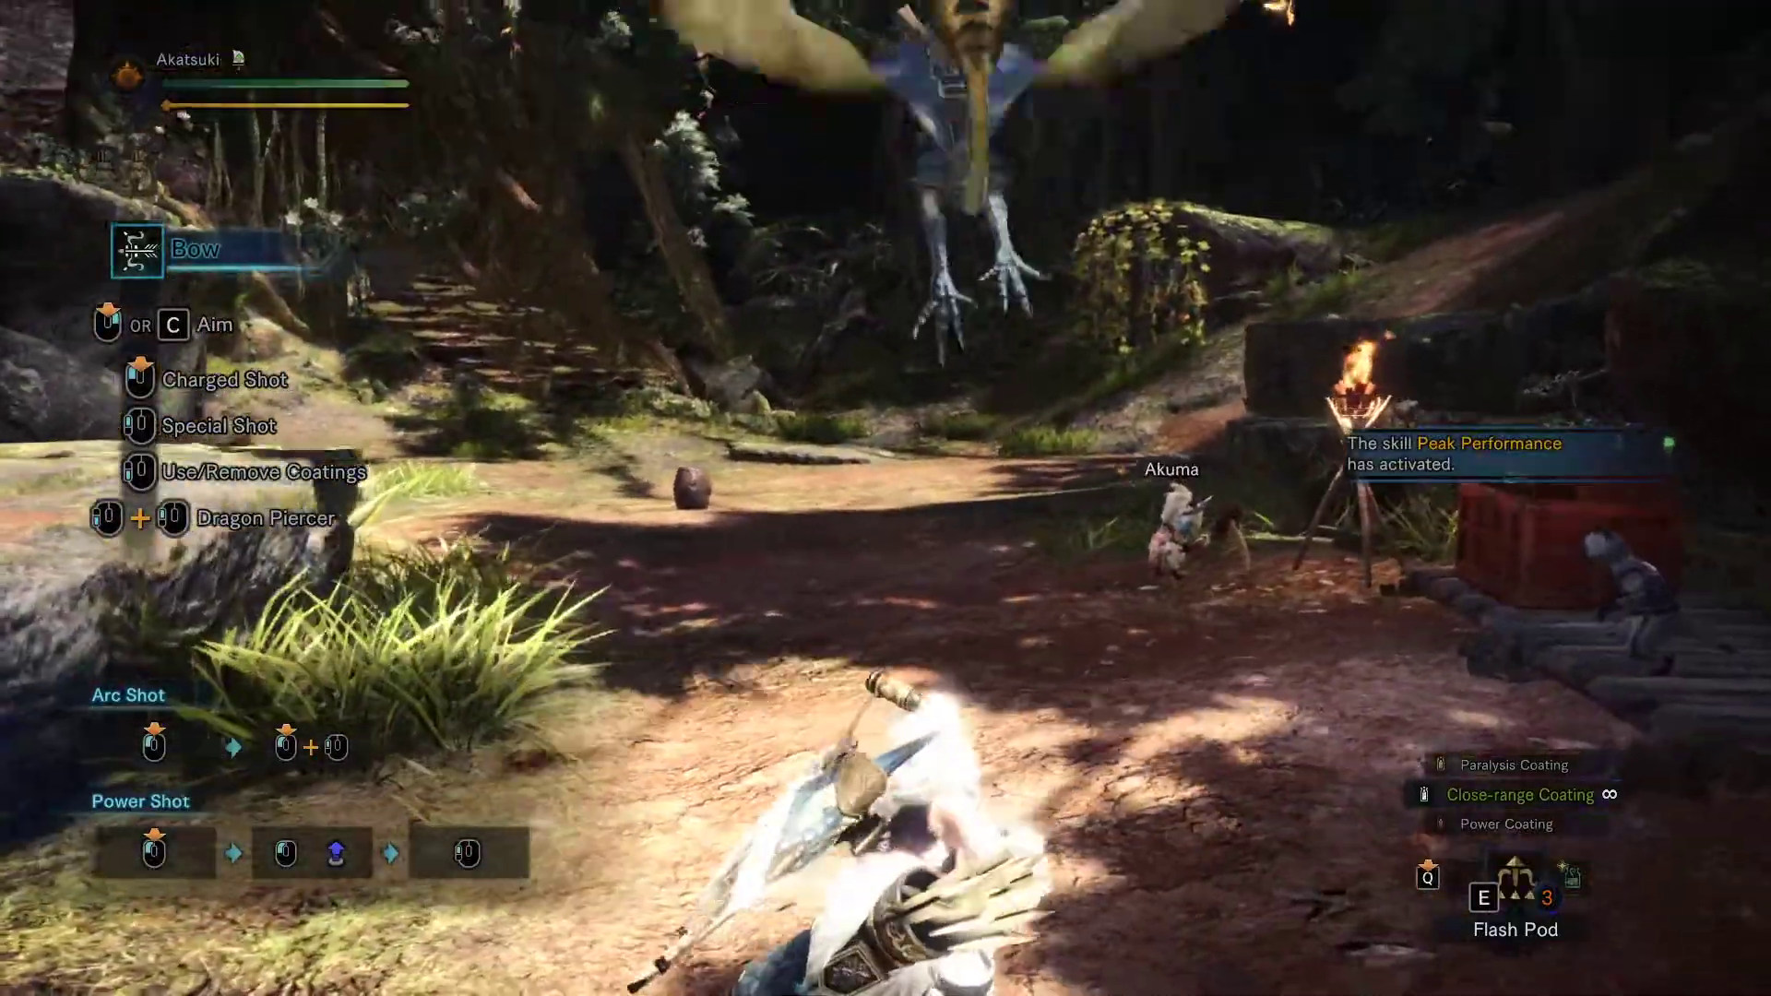
key(n)
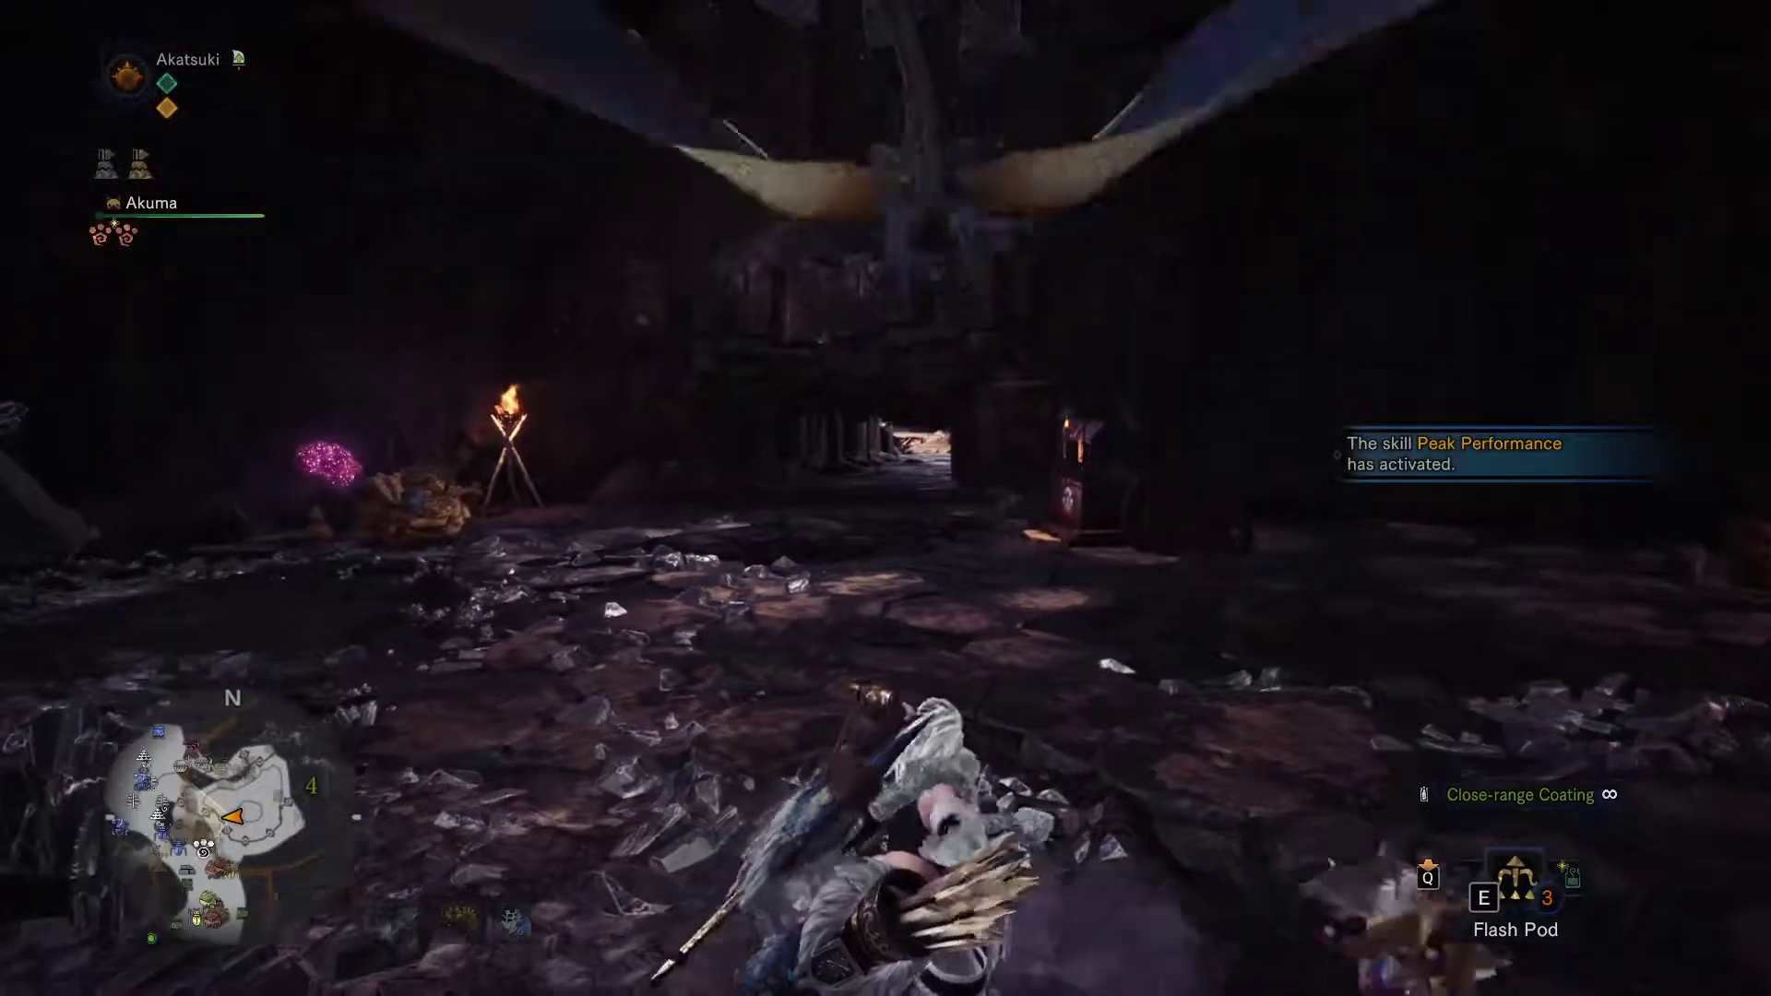
Equip the Fishing Rod at the crystal pond, fish with Fake Fodder to test the spawns, and put the rod away
scroll(885, 498, down, 2)
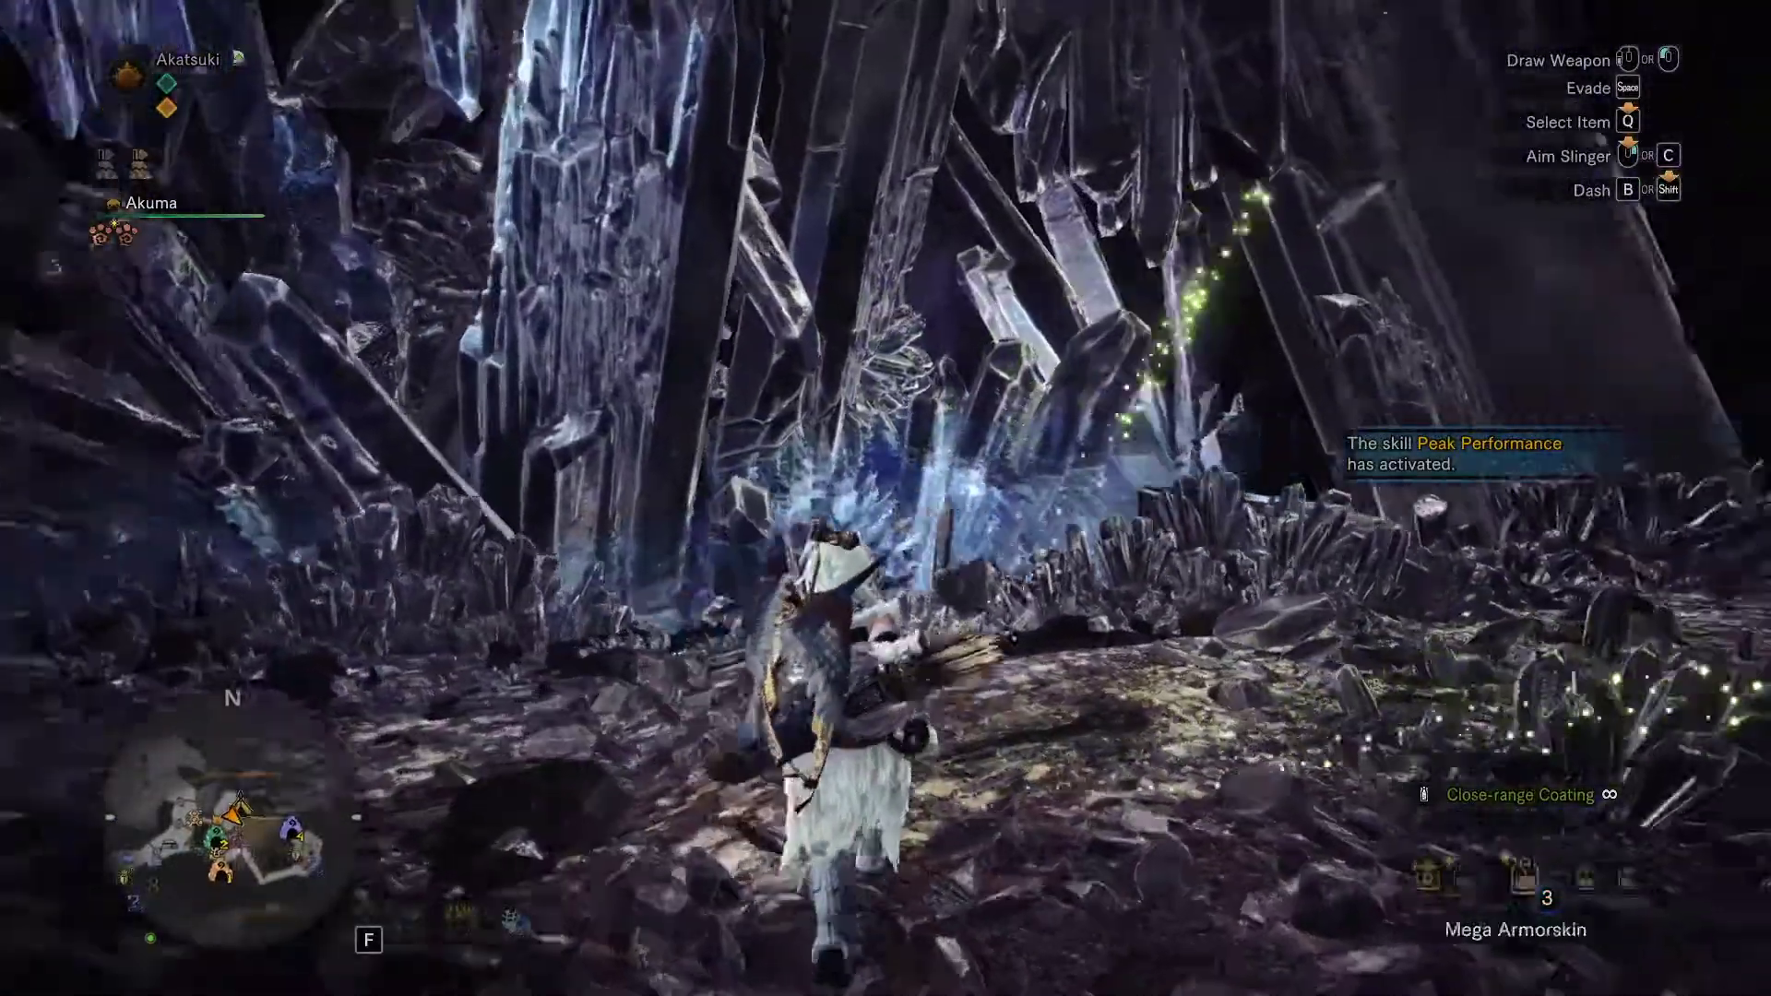
scroll(886, 498, down, 3)
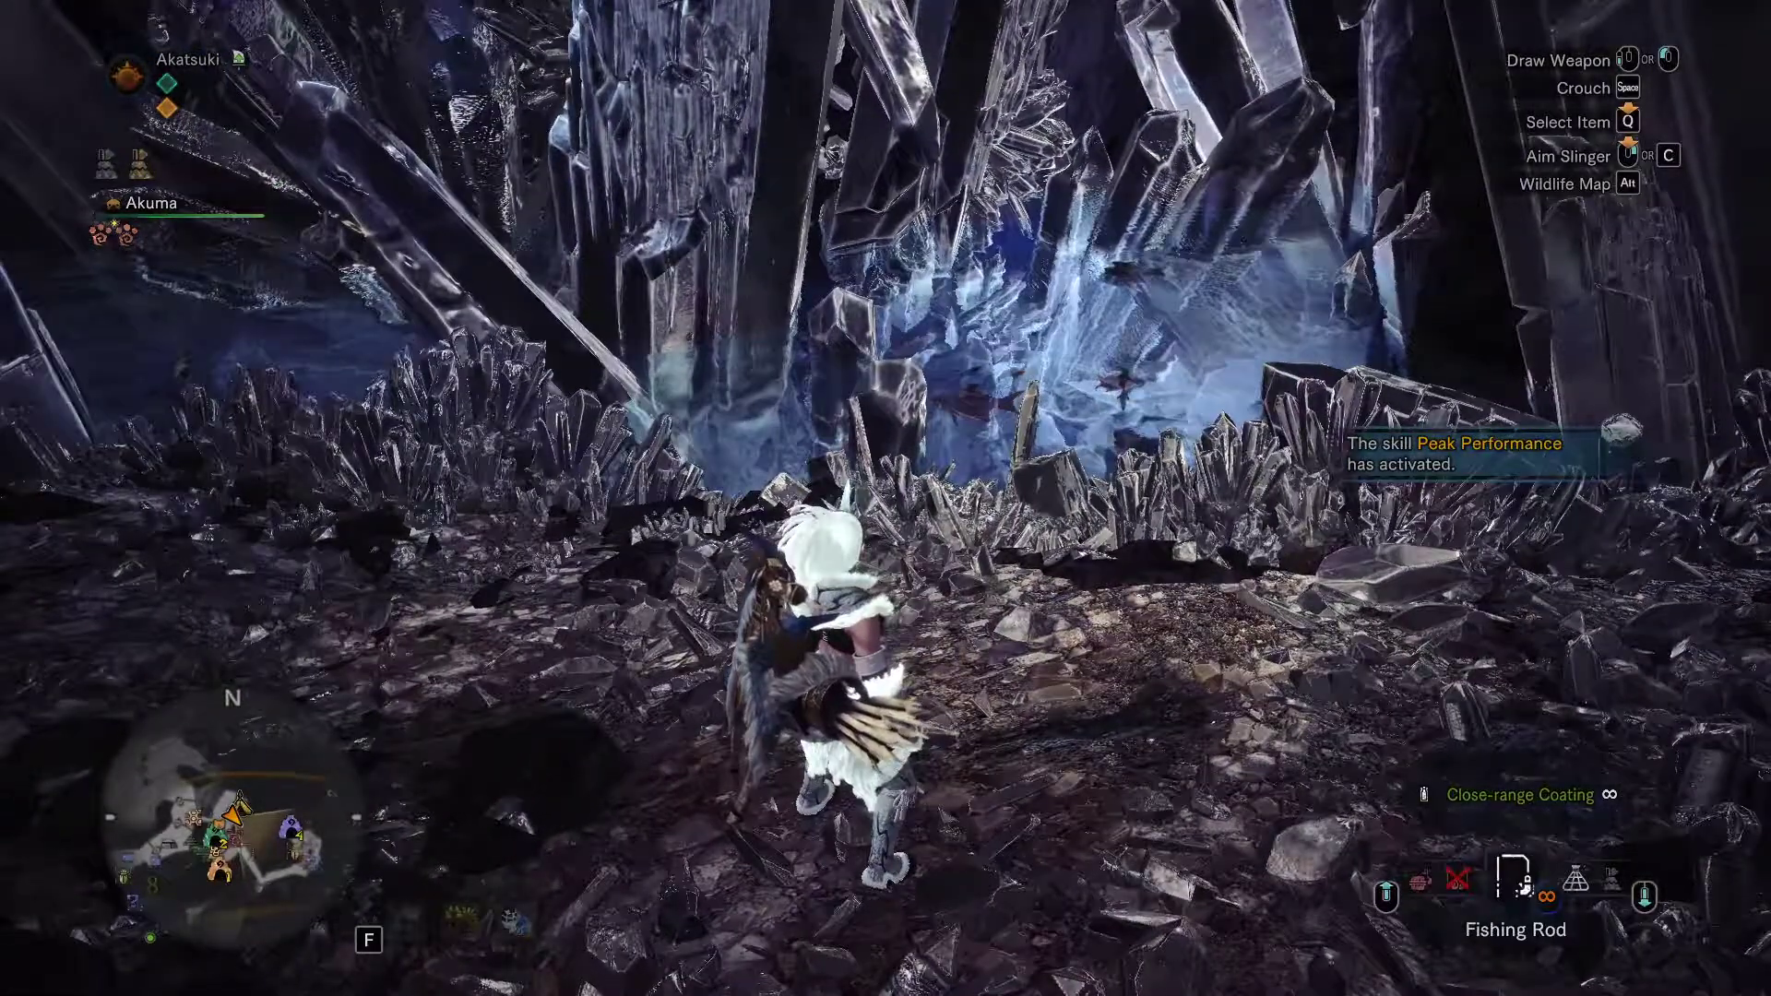
key(e)
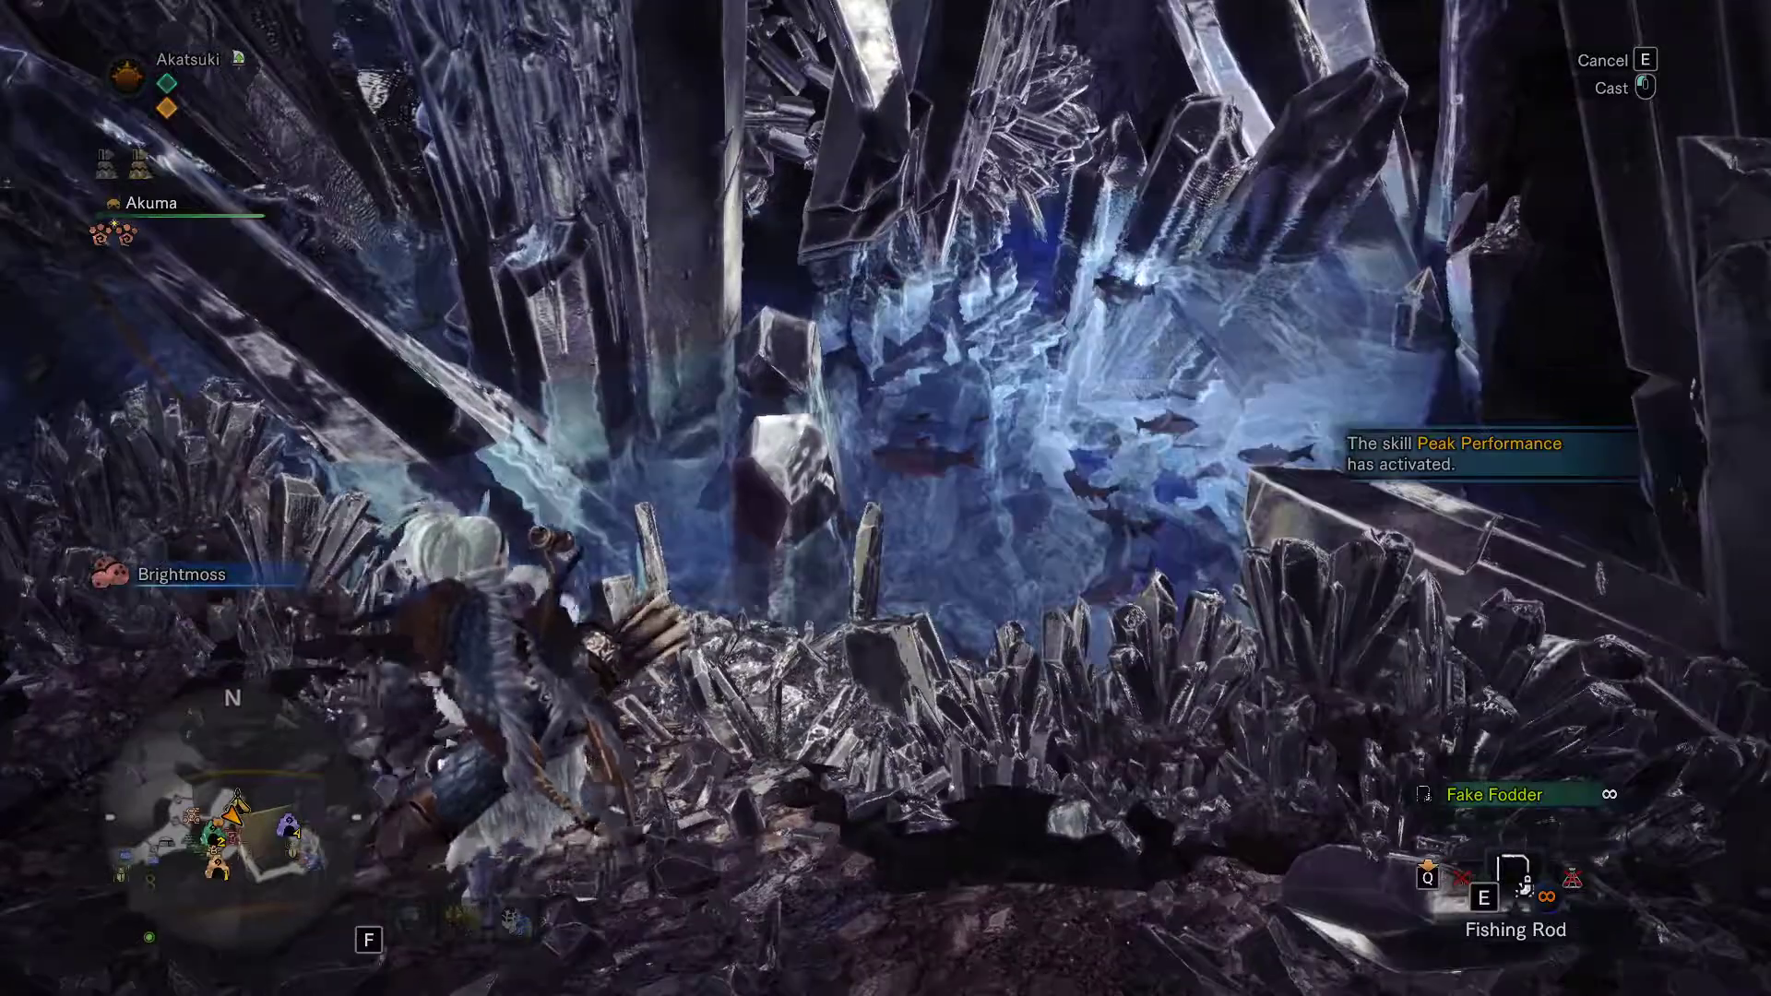
click(885, 498)
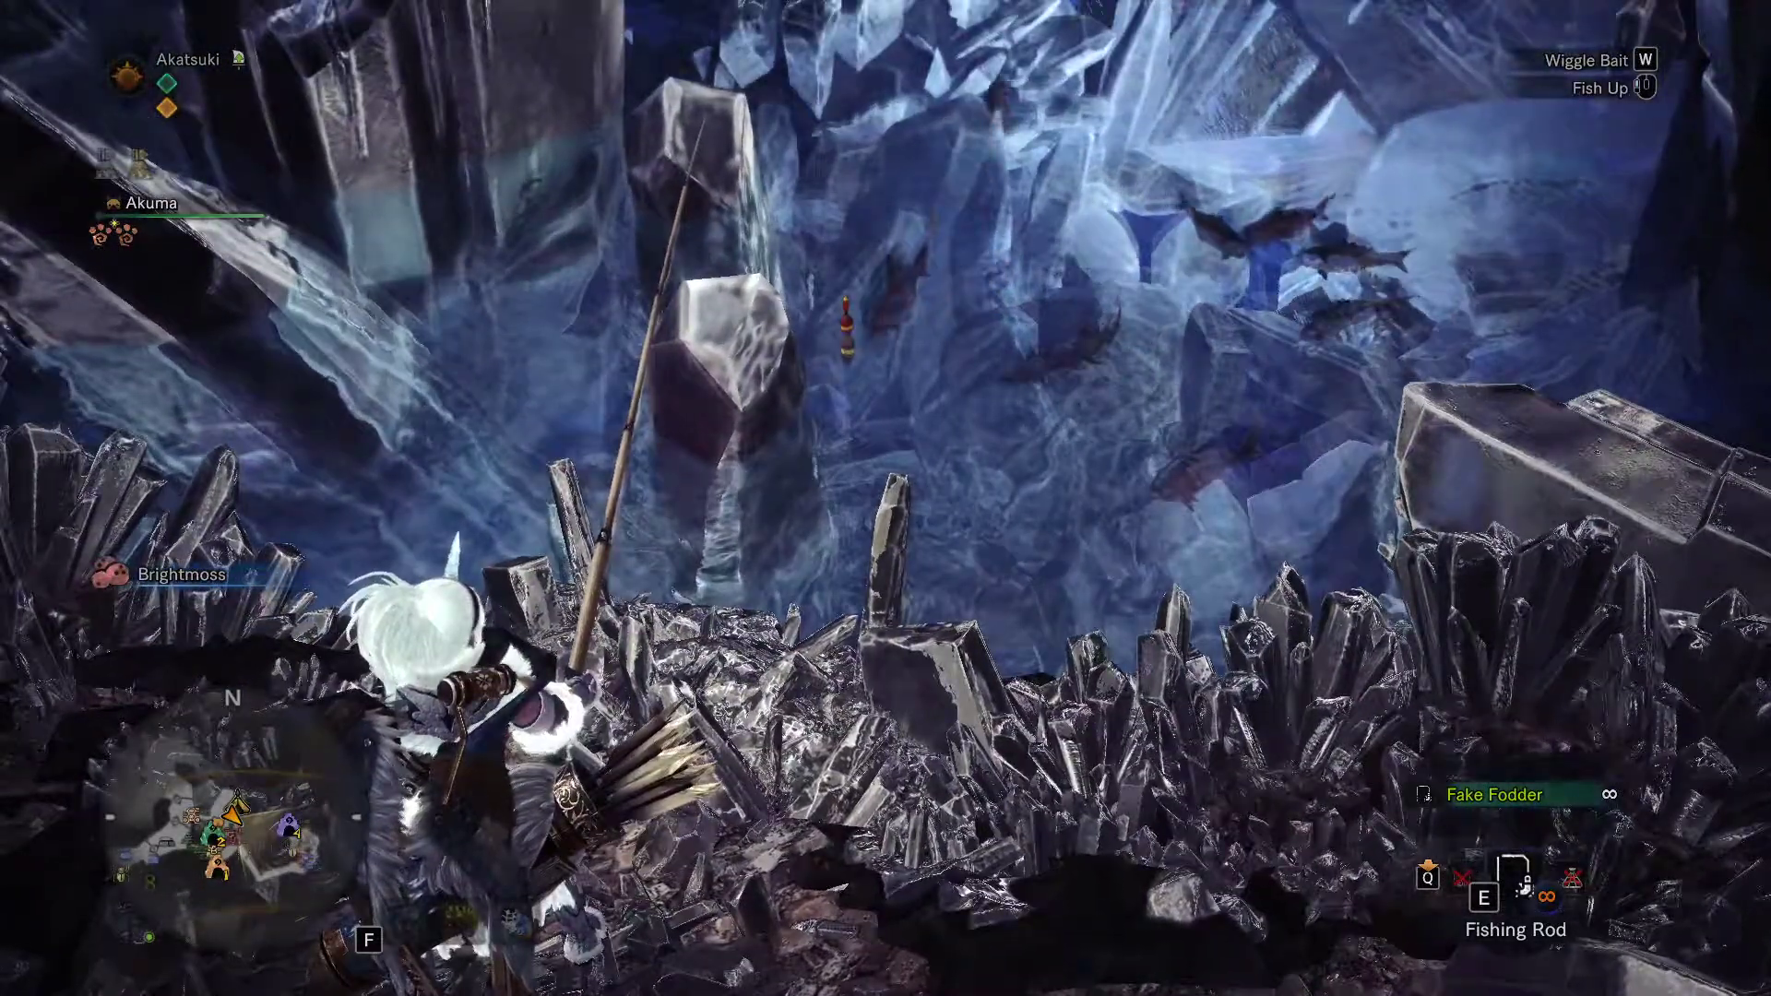
click(885, 498)
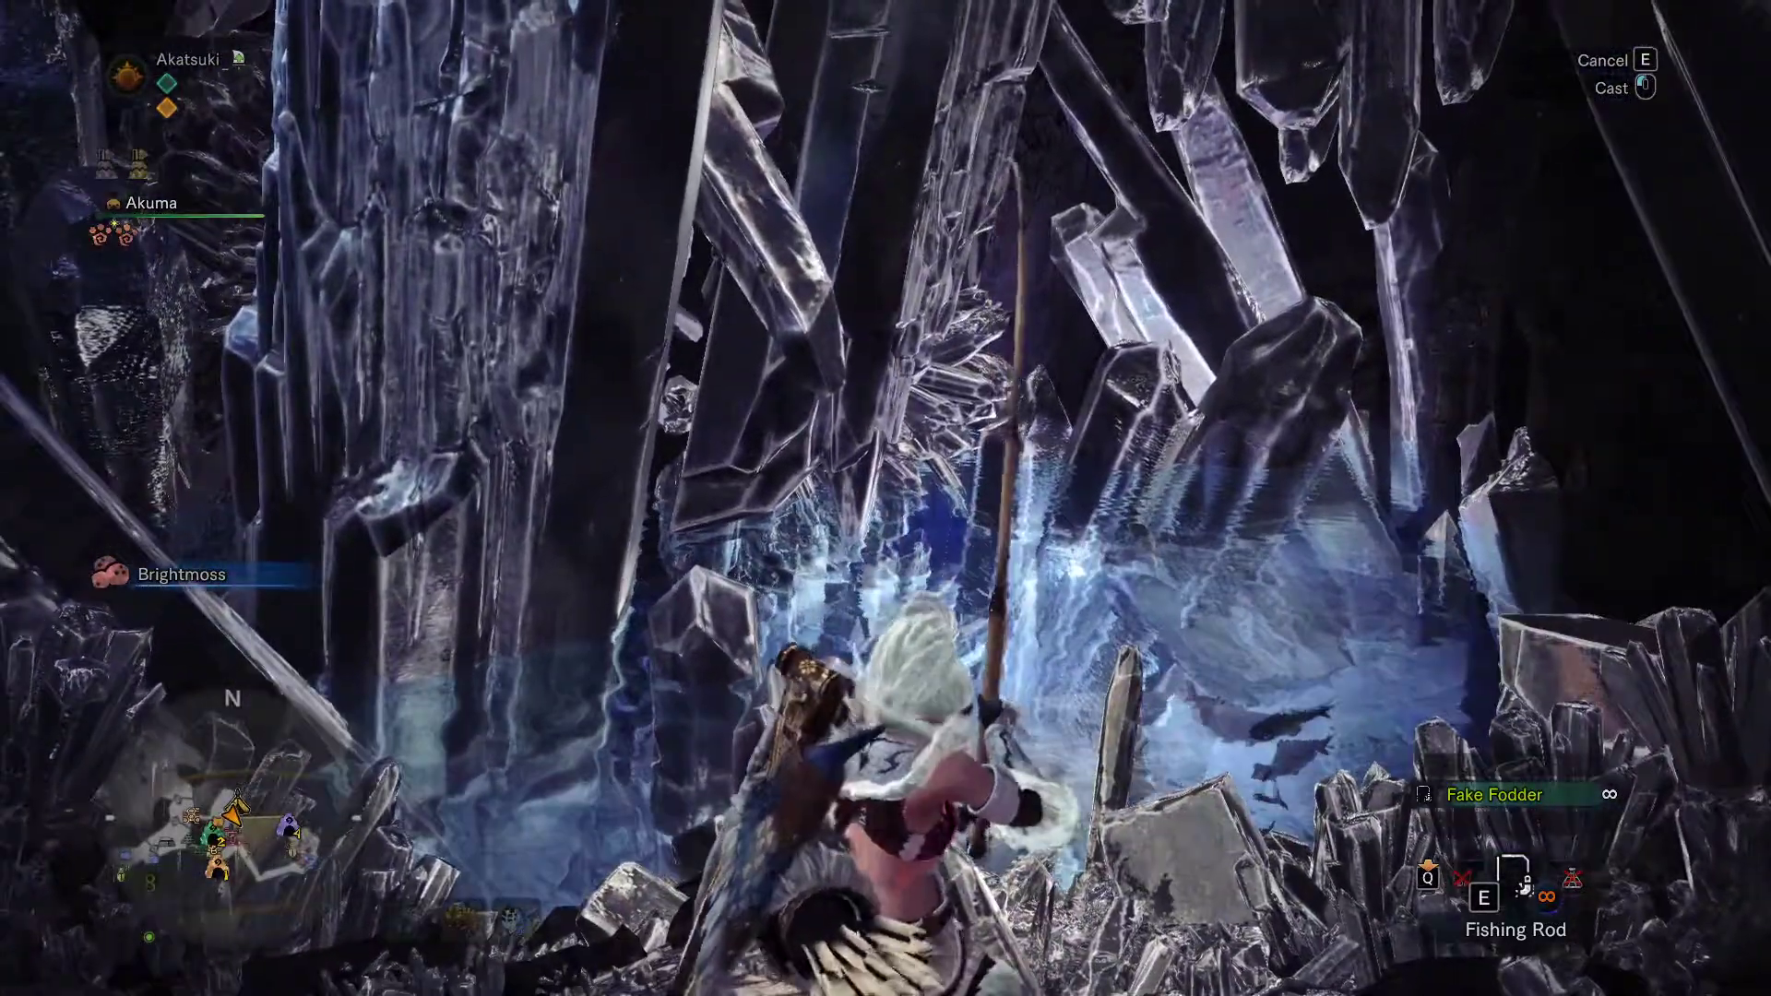
click(885, 498)
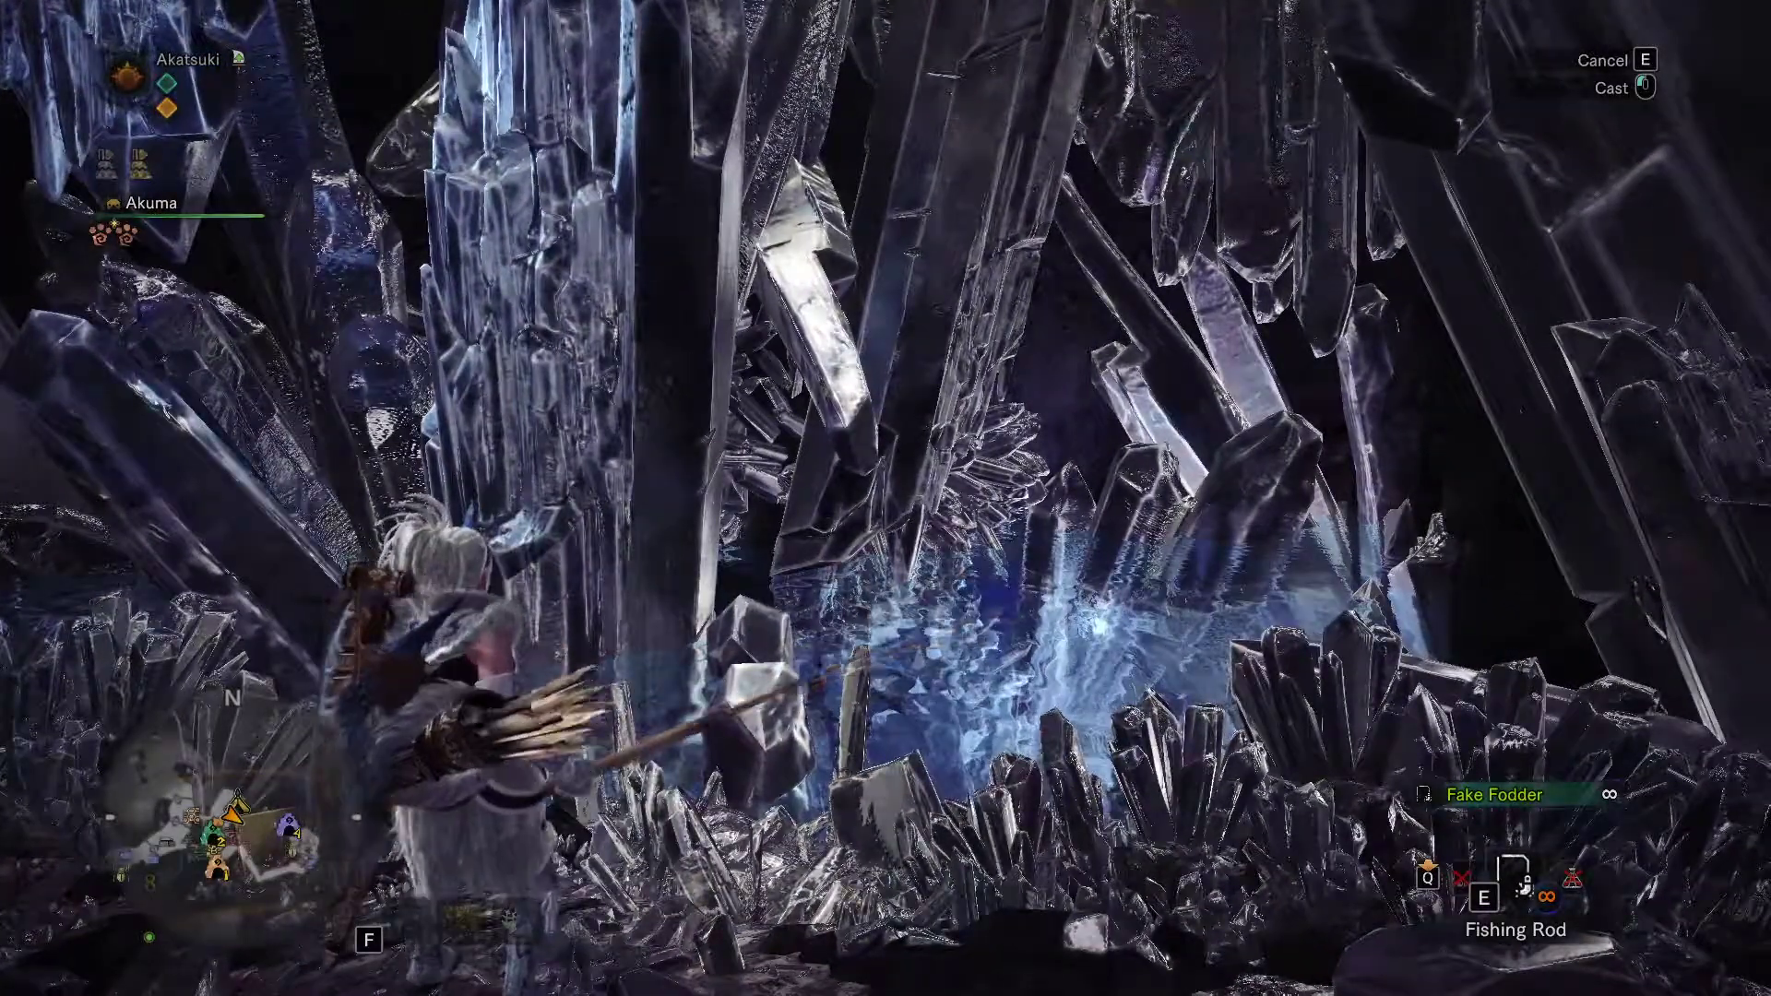
key(e)
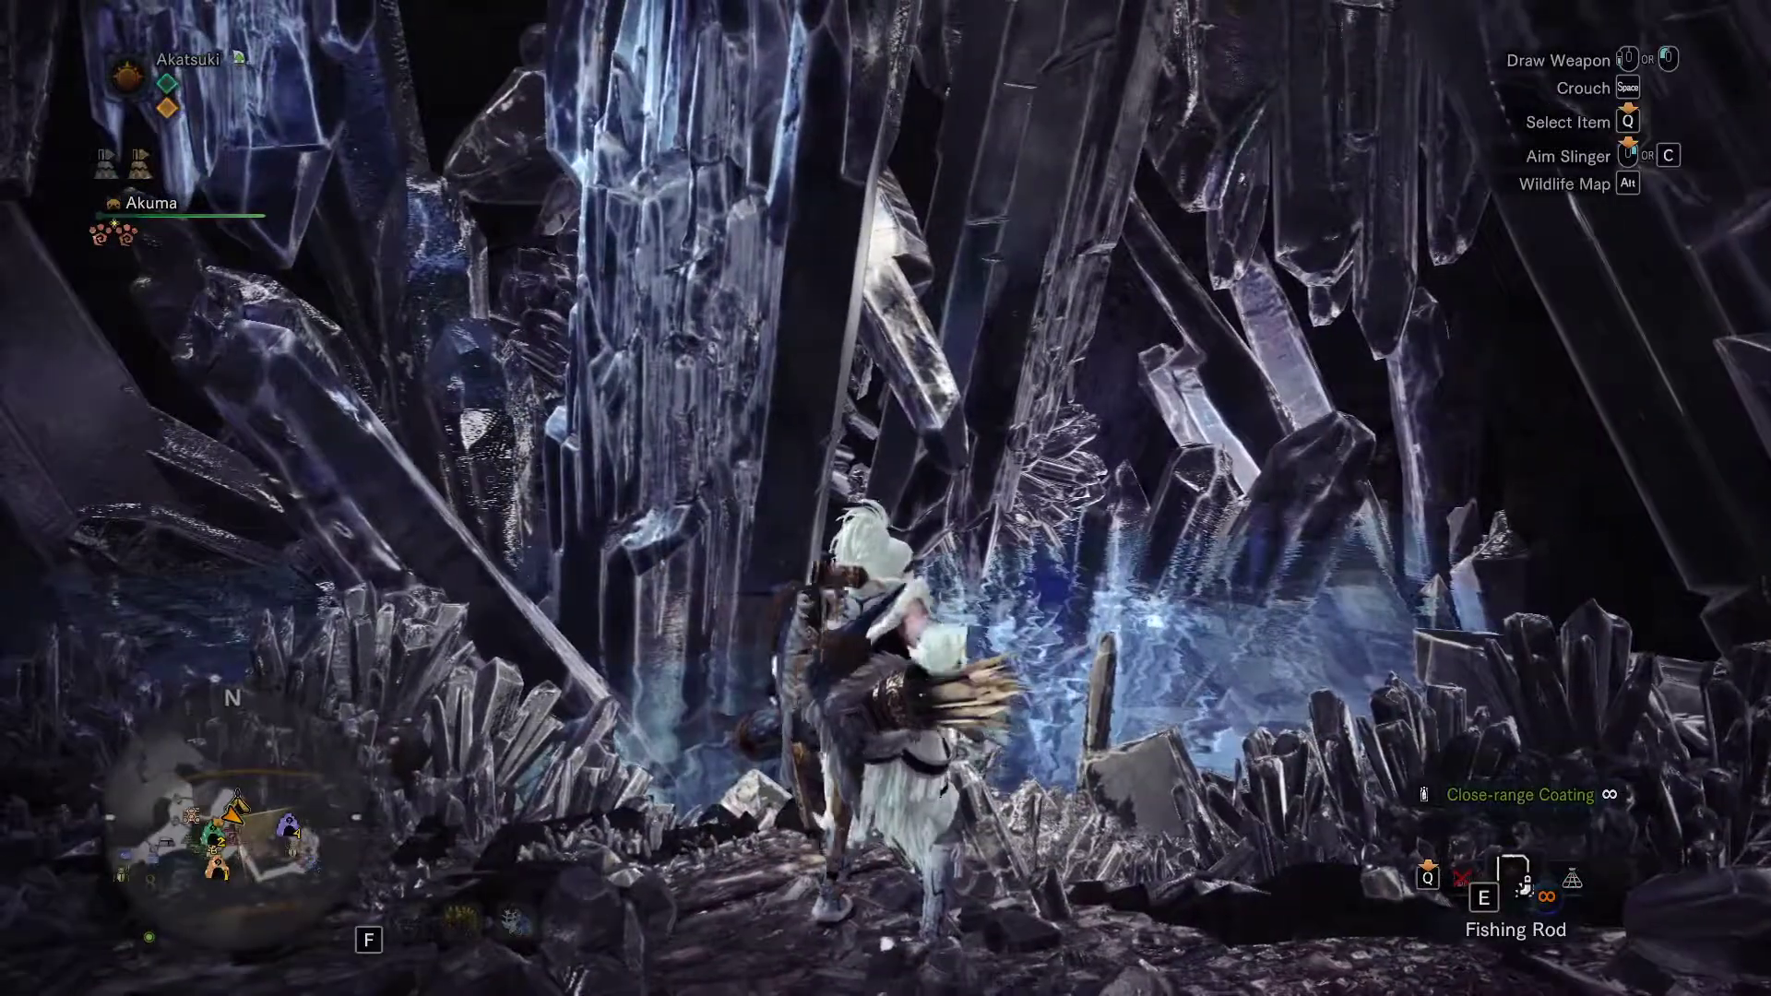
key(m)
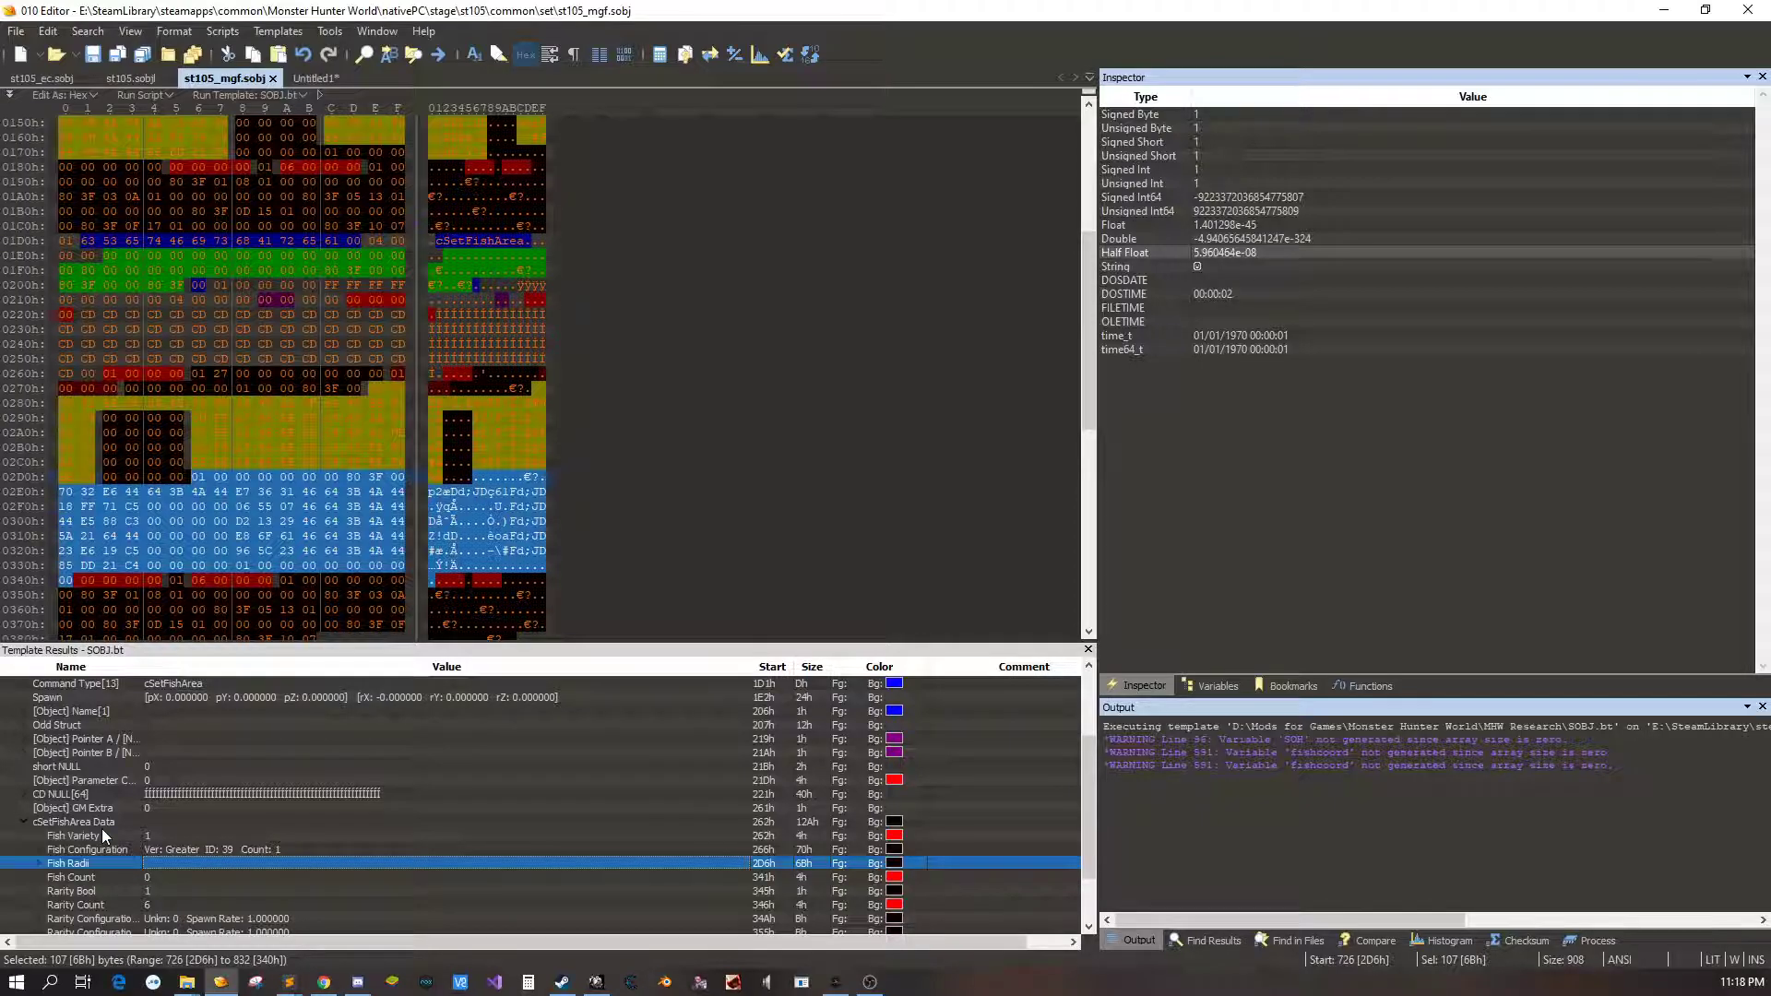
Back in 010 Editor, collapse the second fish area and set the header's Object Count to 3 in st105_mgf.sobj
click(62, 822)
click(20, 823)
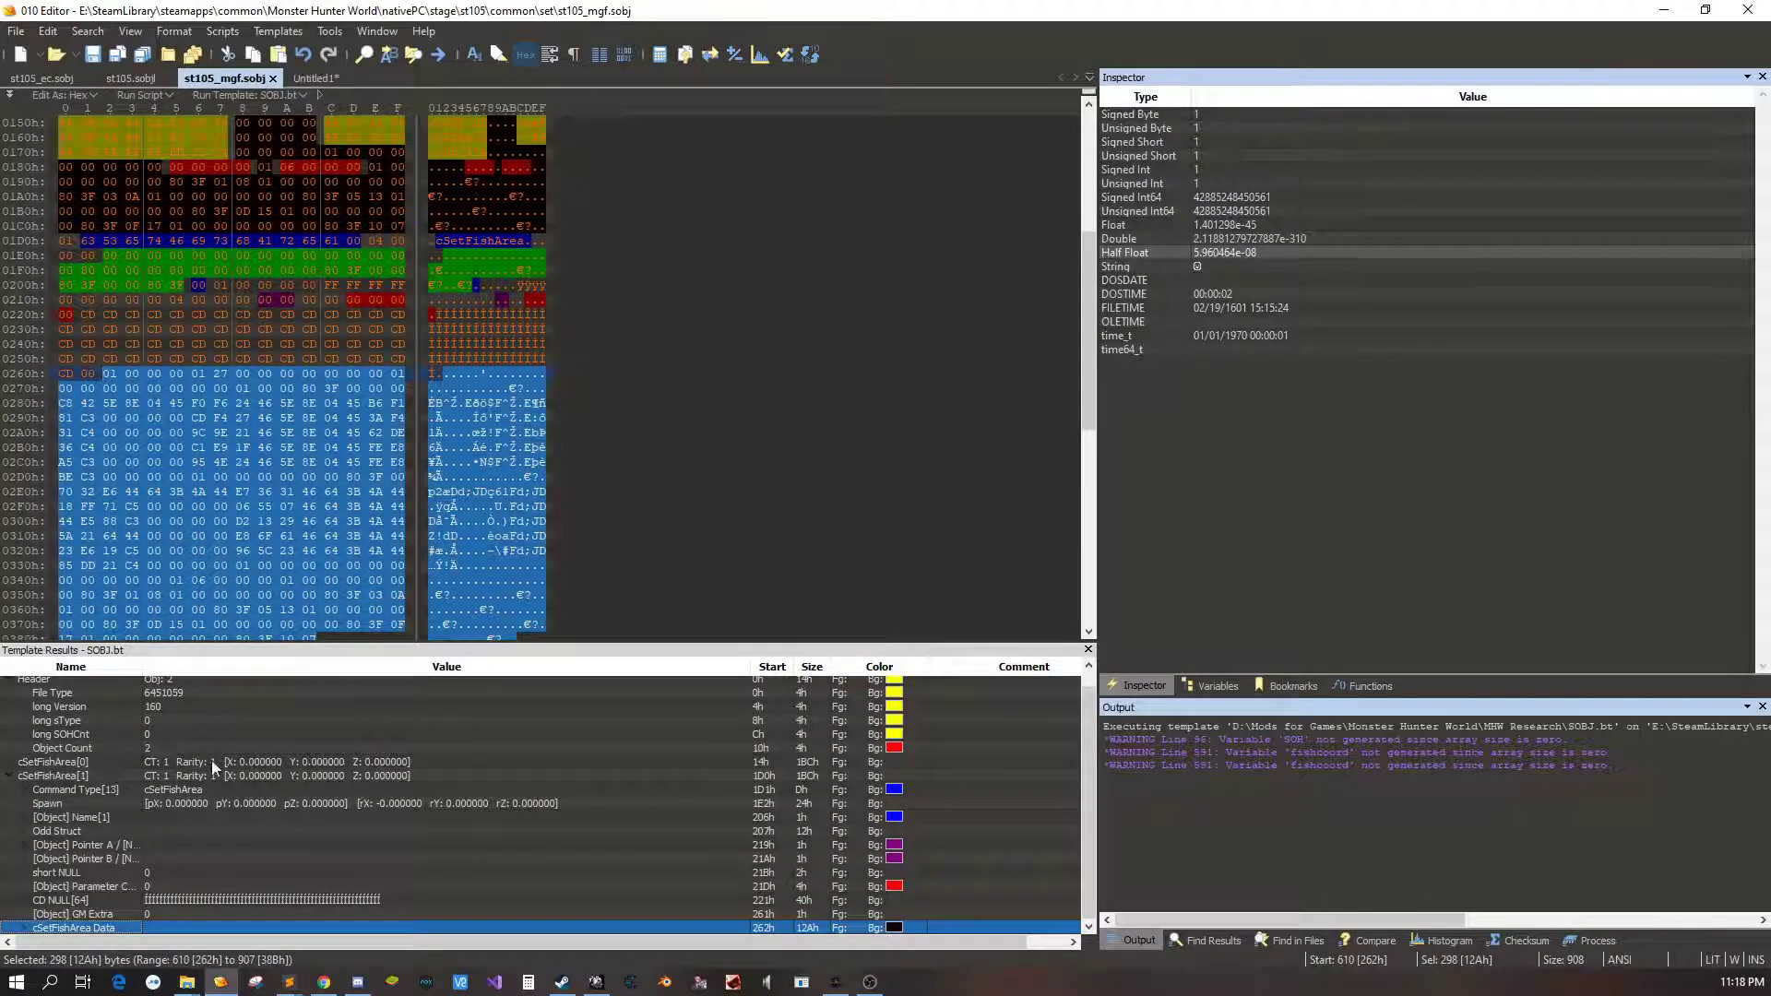
click(13, 779)
double_click(163, 749)
text(3)
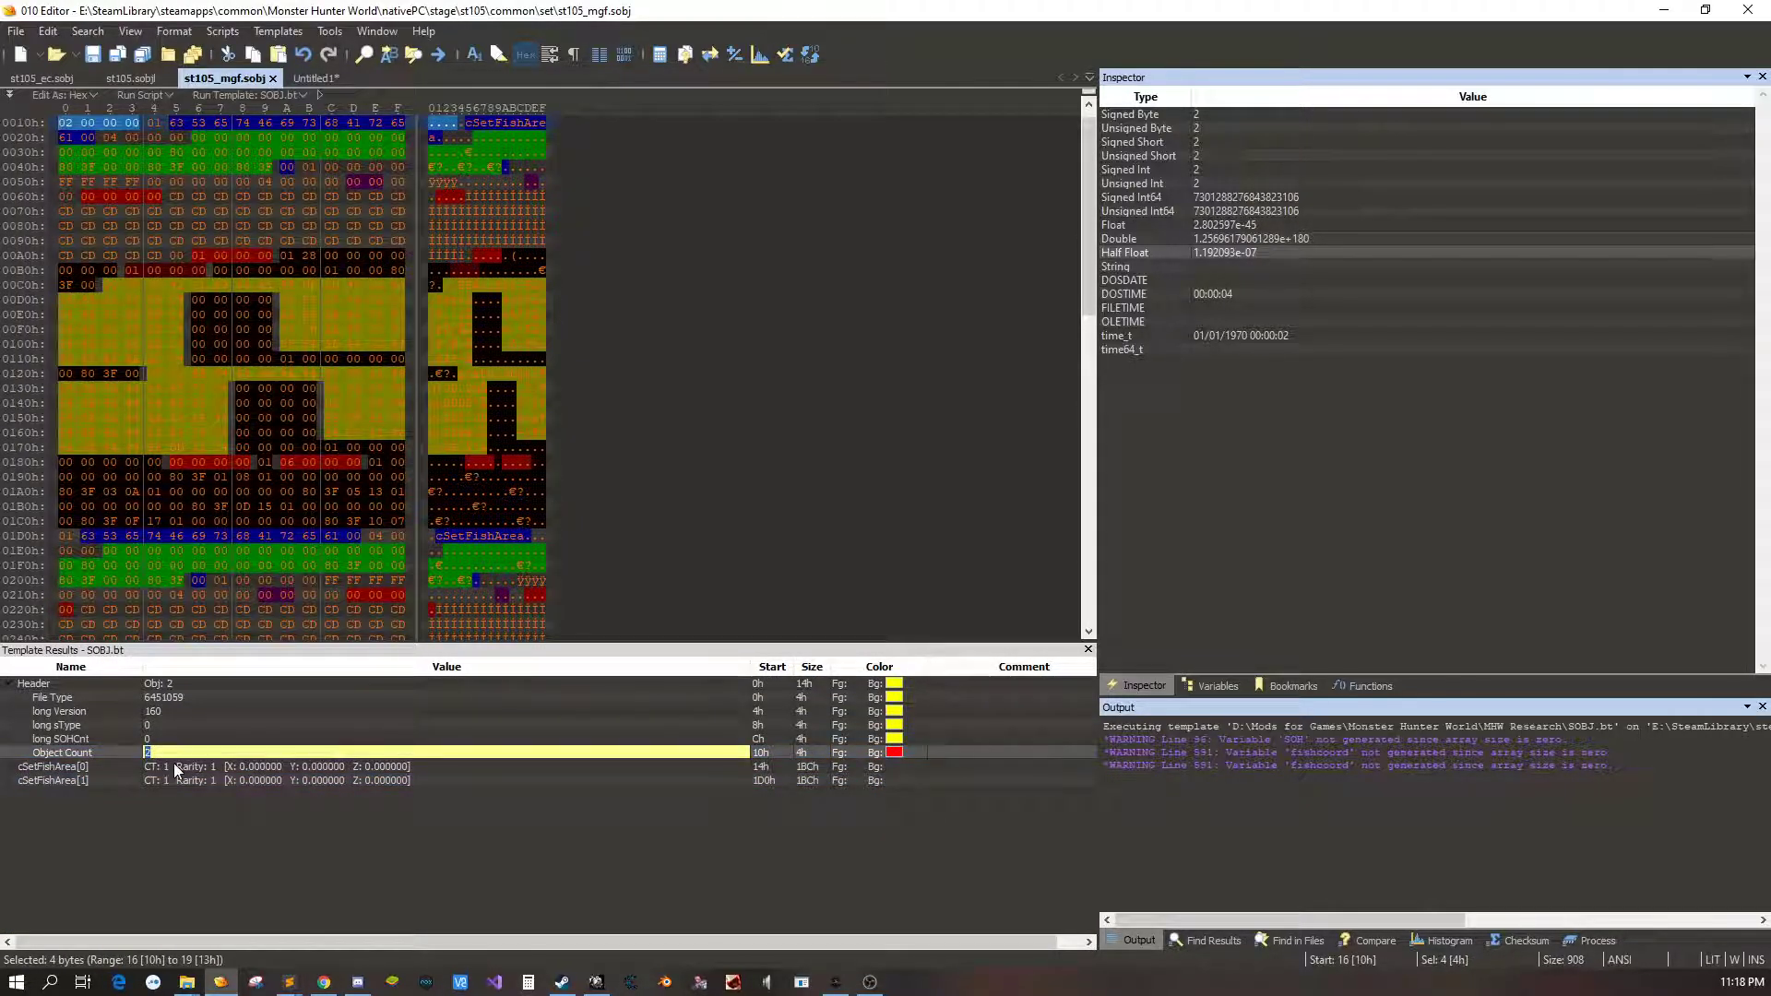
key(Return)
Copy the cSetFishArea block from Untitled1 and paste it at the end of st105_mgf.sobj
click(345, 79)
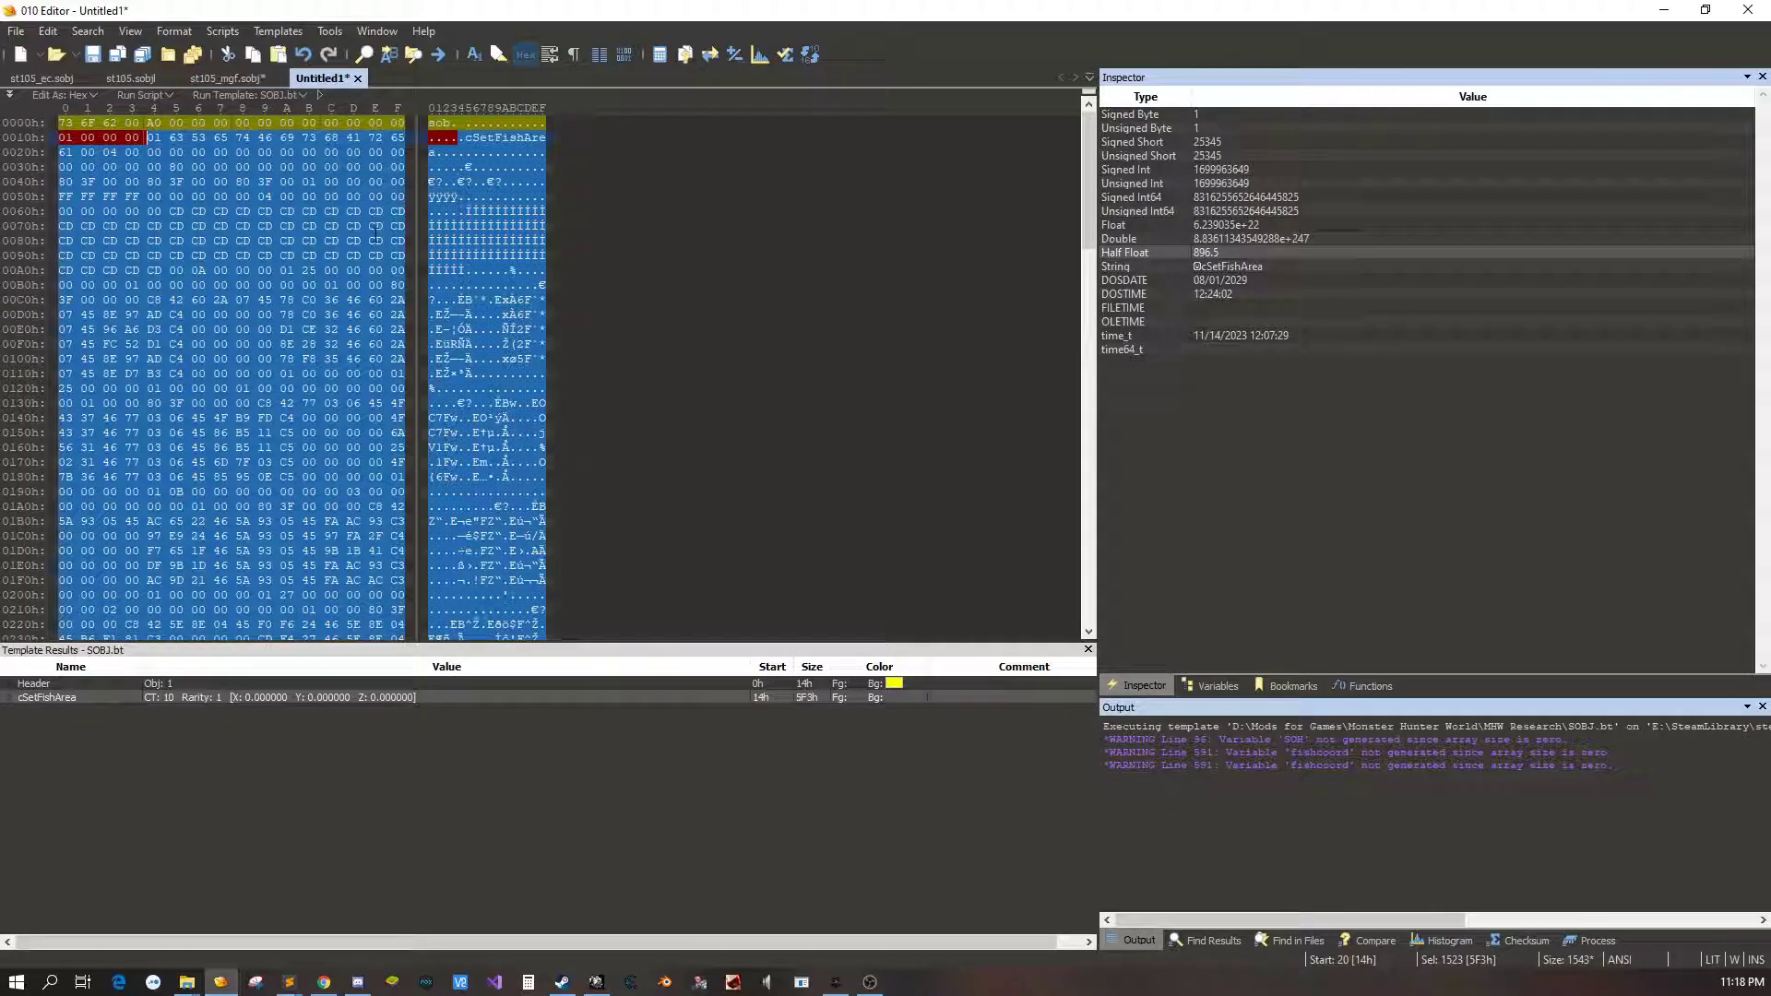
right_click(452, 243)
click(498, 352)
click(226, 80)
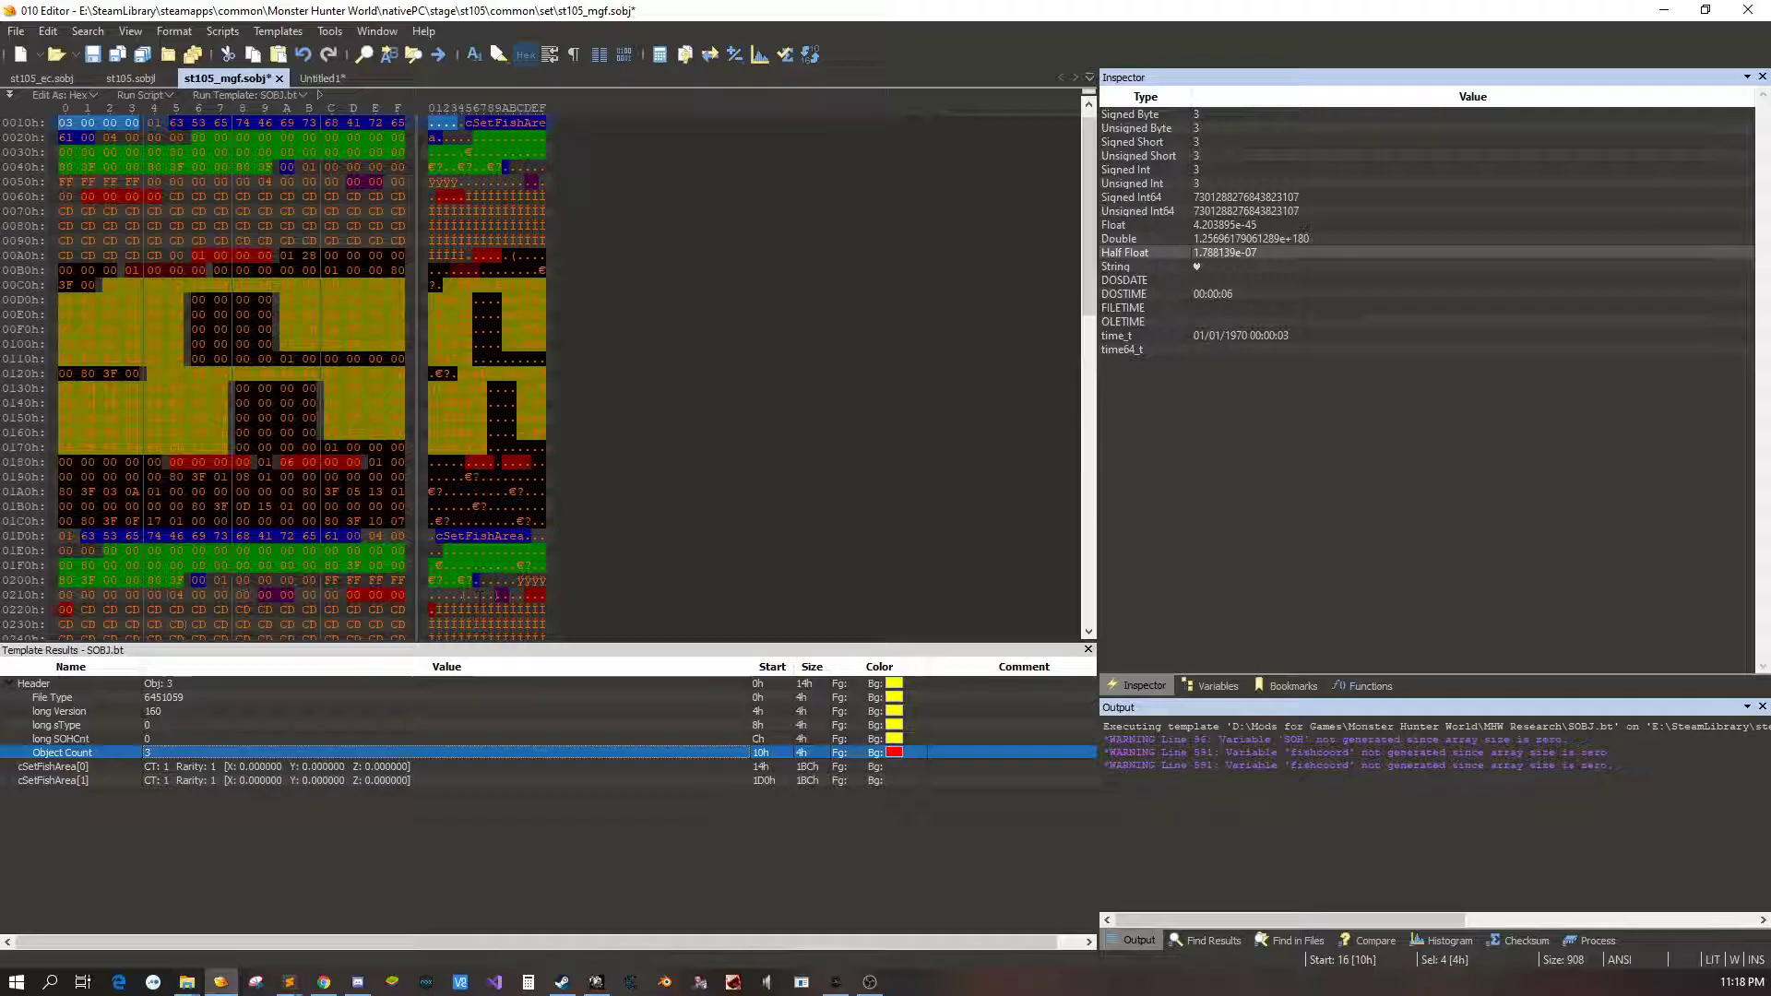
click(171, 767)
scroll(530, 501, down, 10)
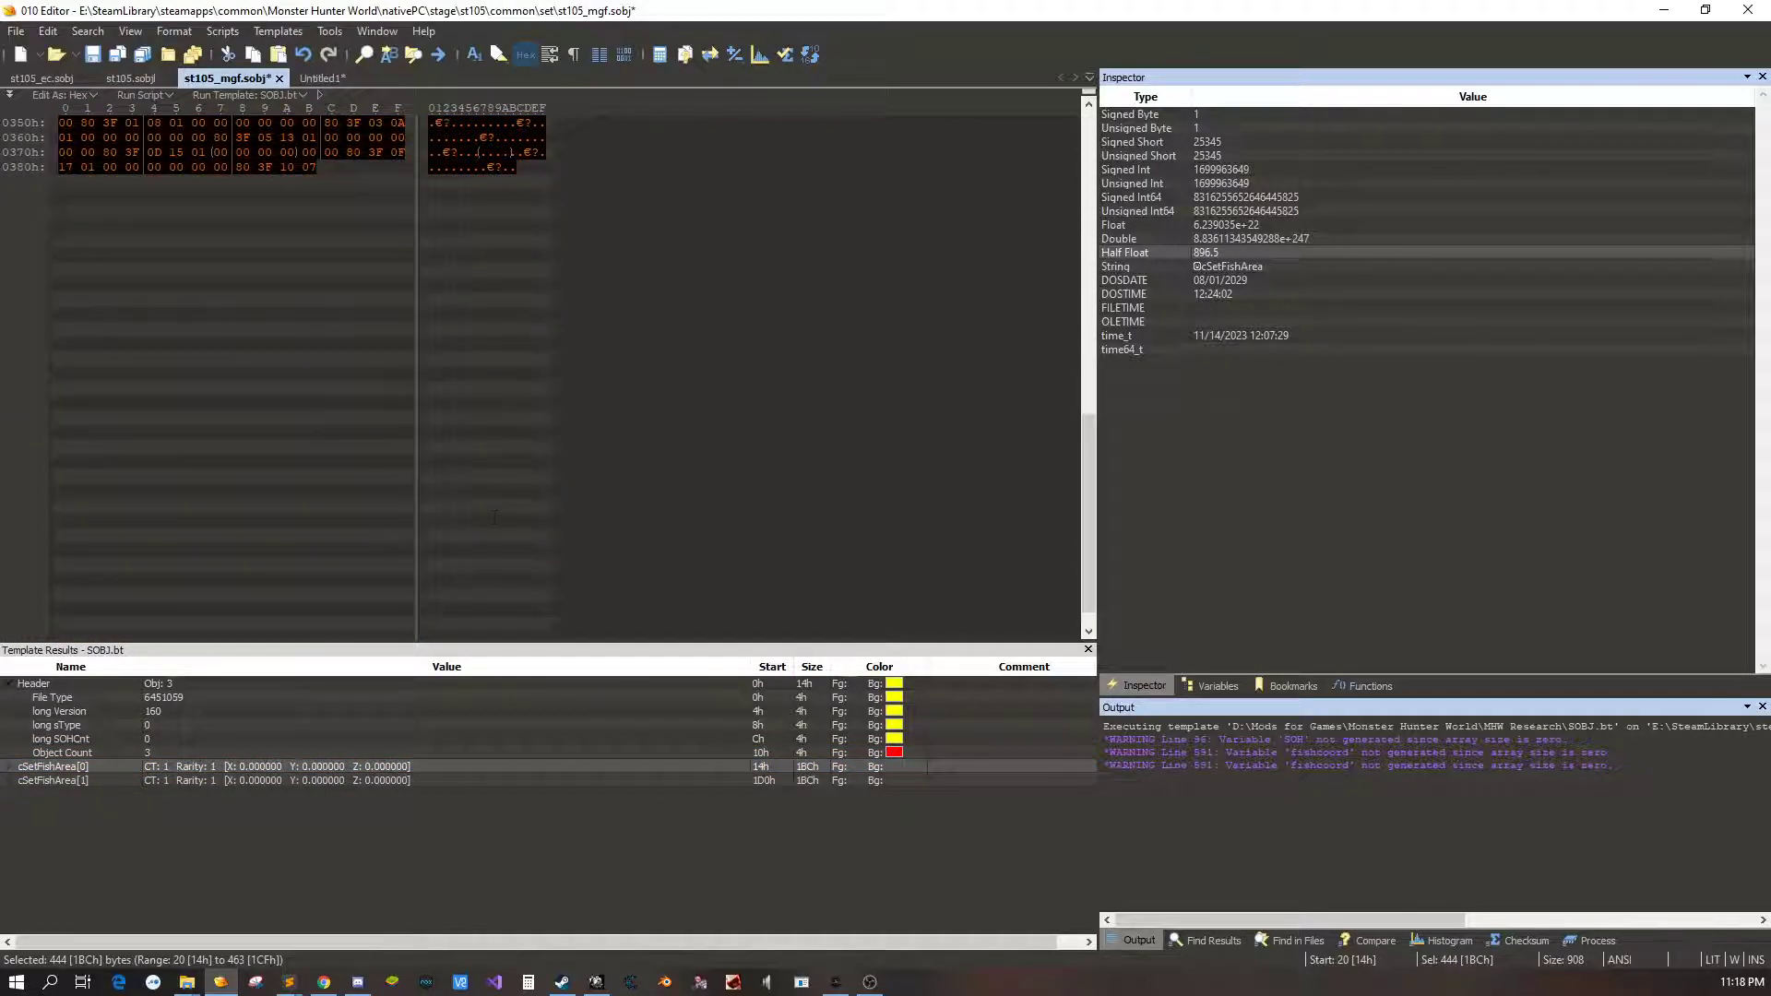
scroll(480, 517, up, 8)
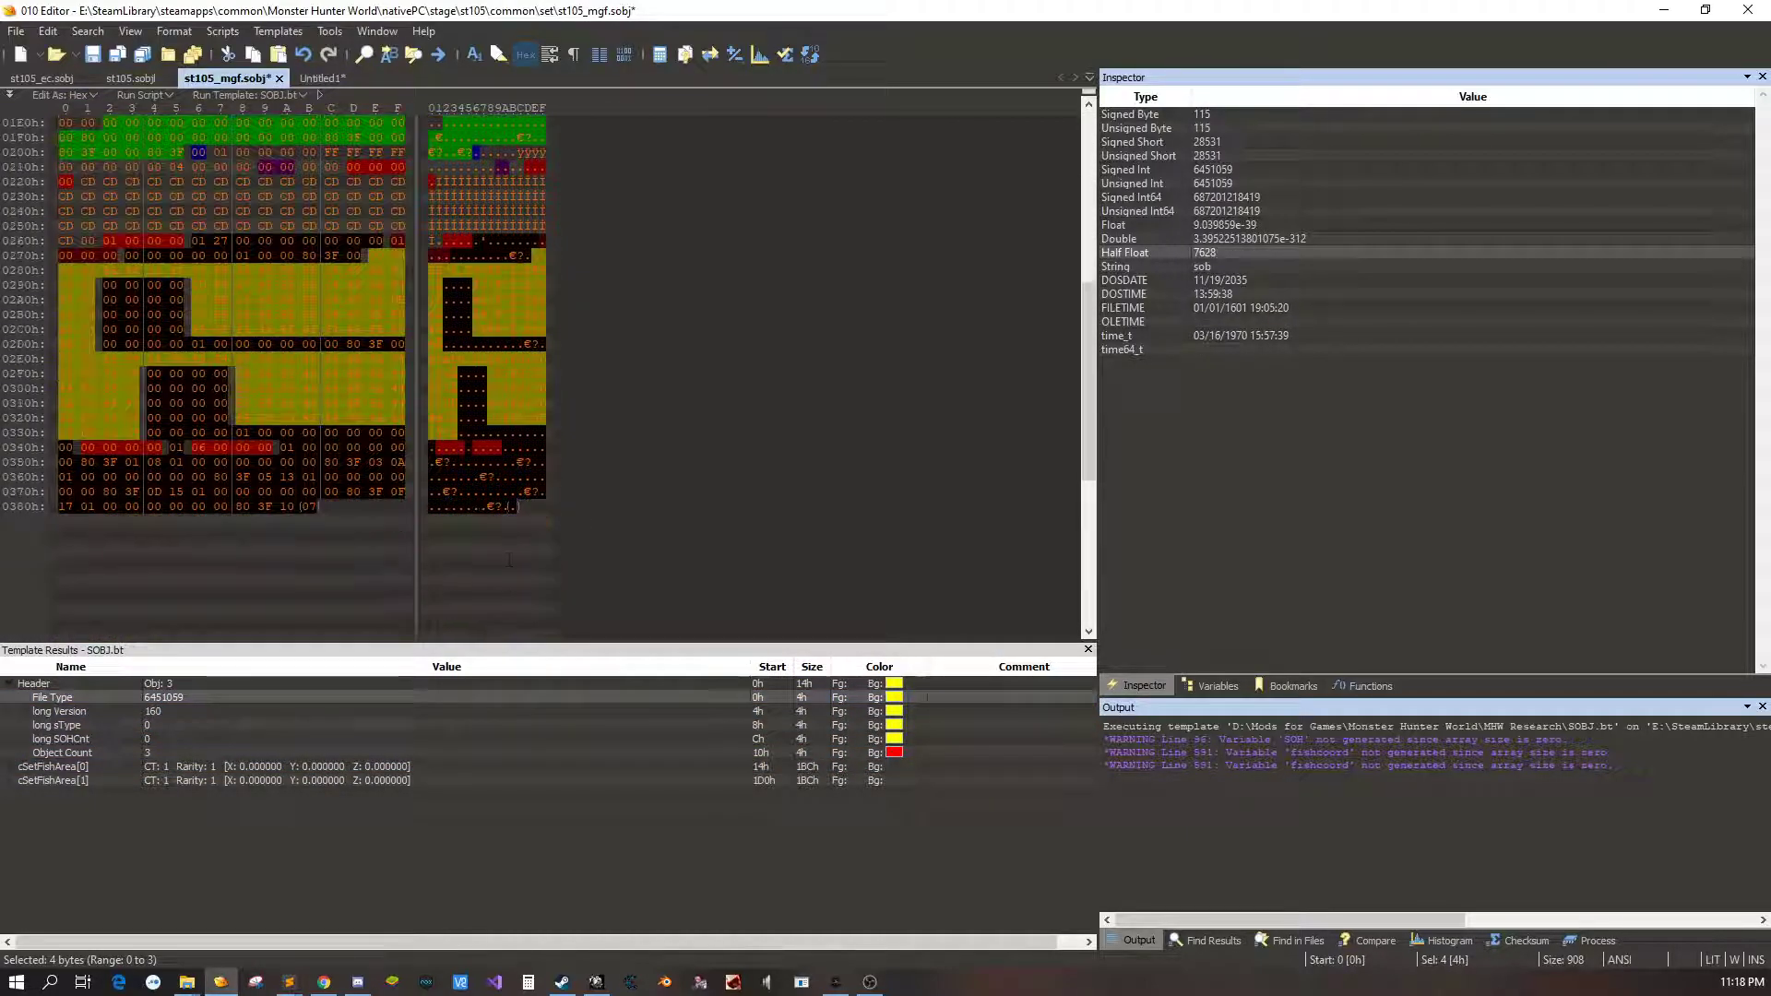
click(533, 534)
key(ctrl+v)
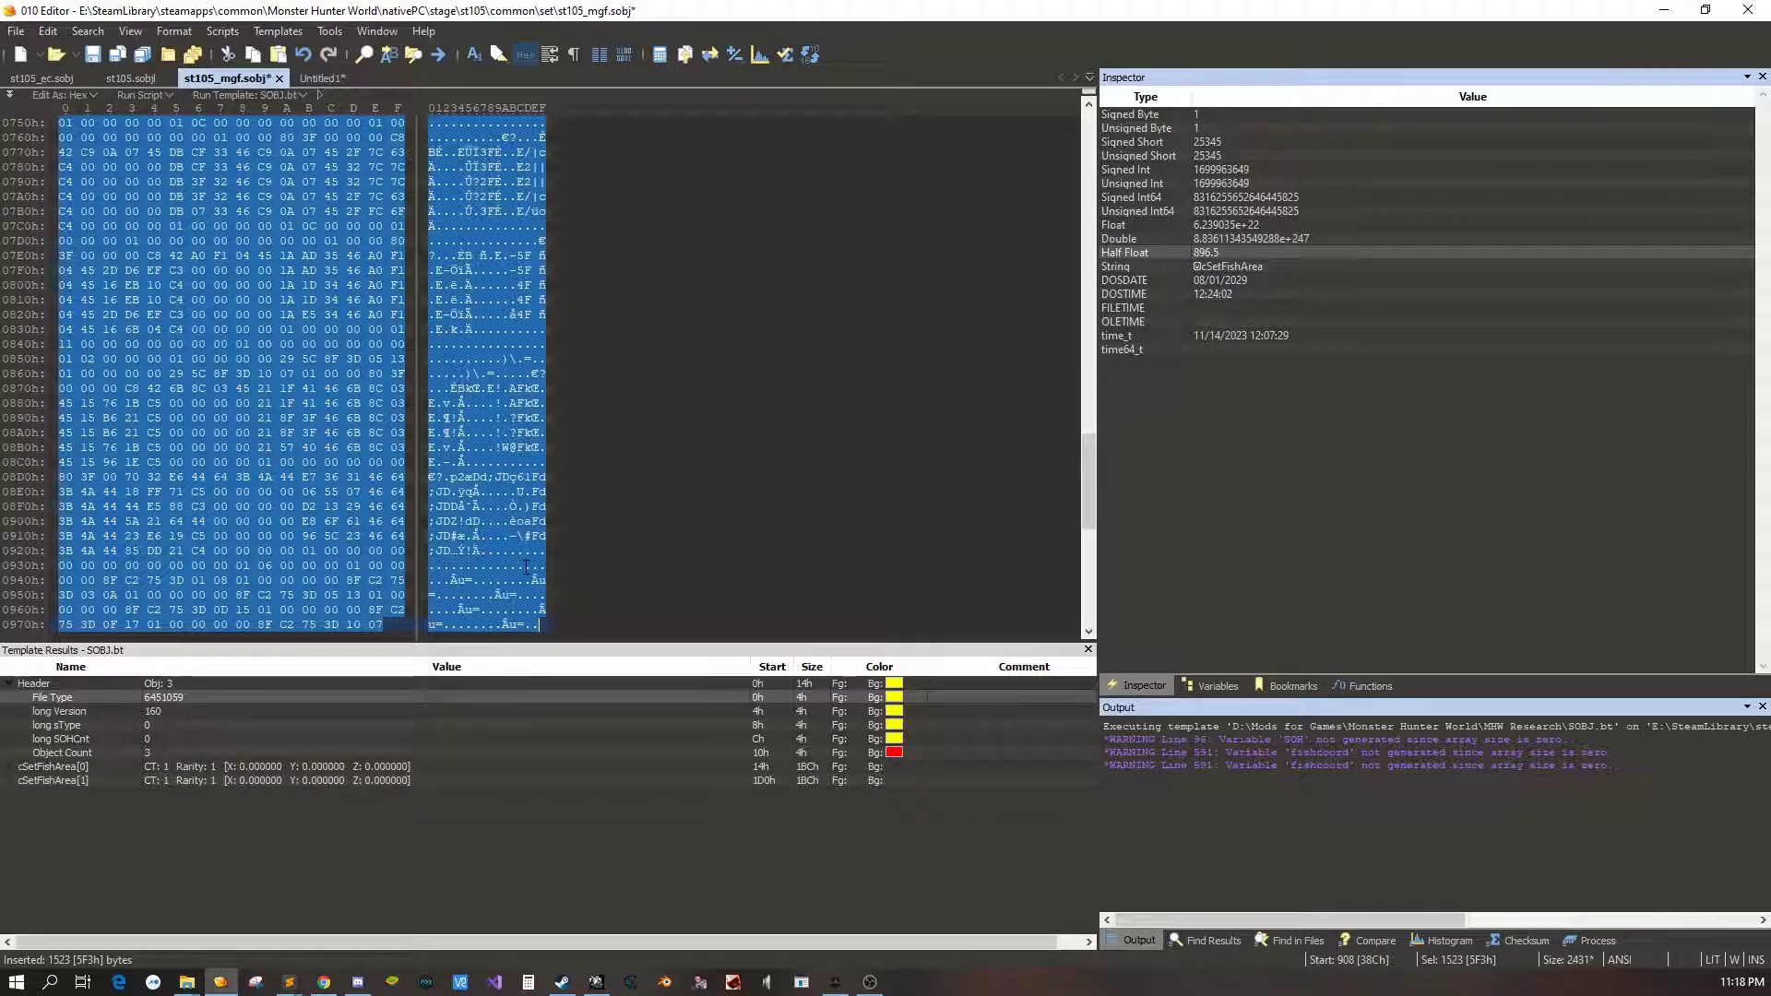
Expand the newly added third fish area and its cSetFishArea Data to show the fish configurations
click(219, 797)
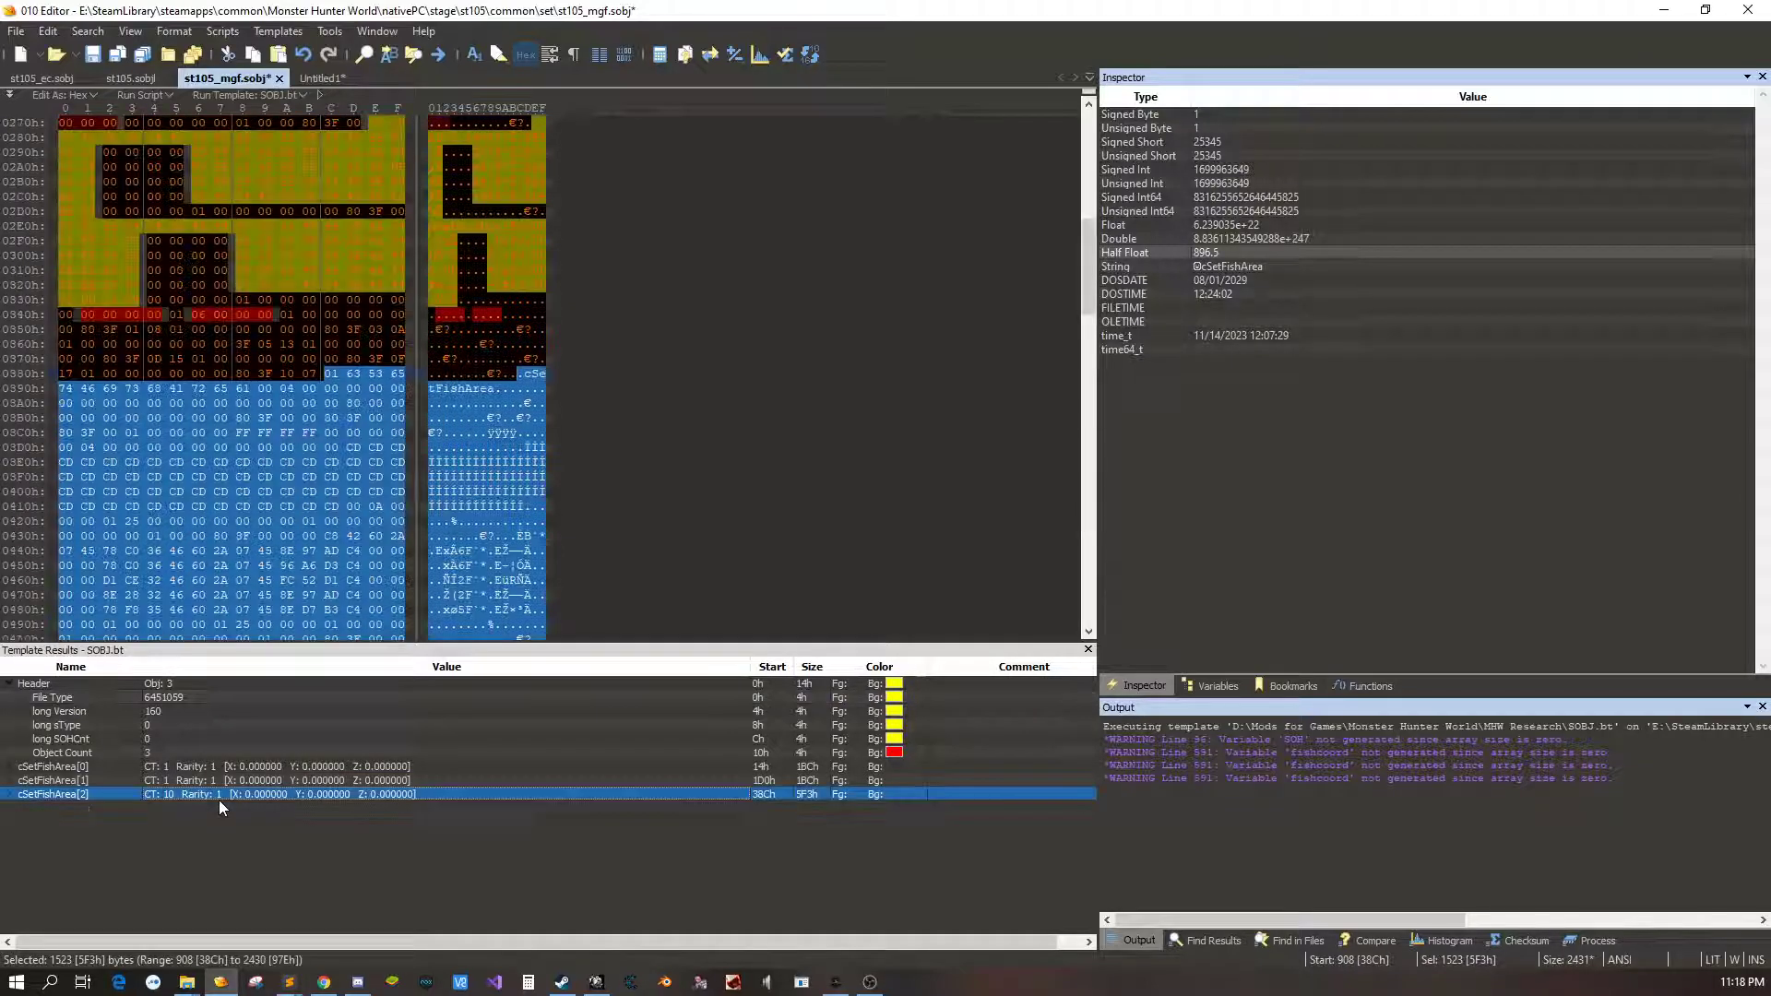
double_click(24, 795)
click(37, 927)
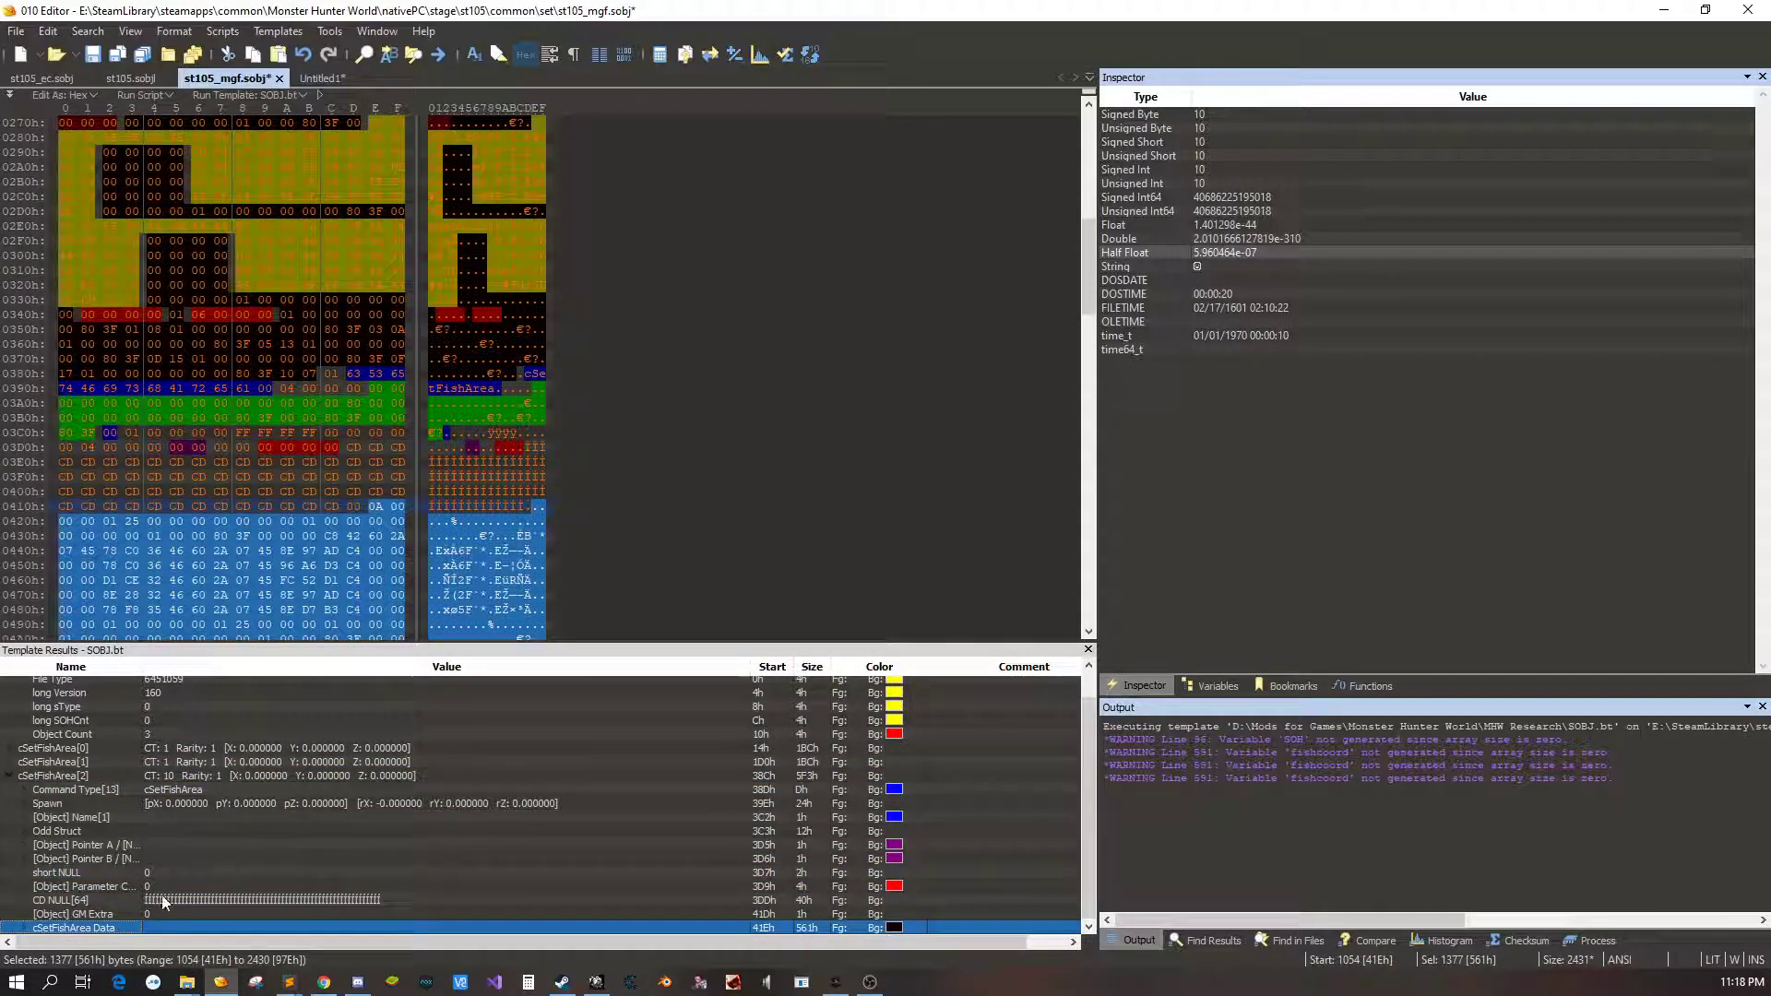
double_click(34, 925)
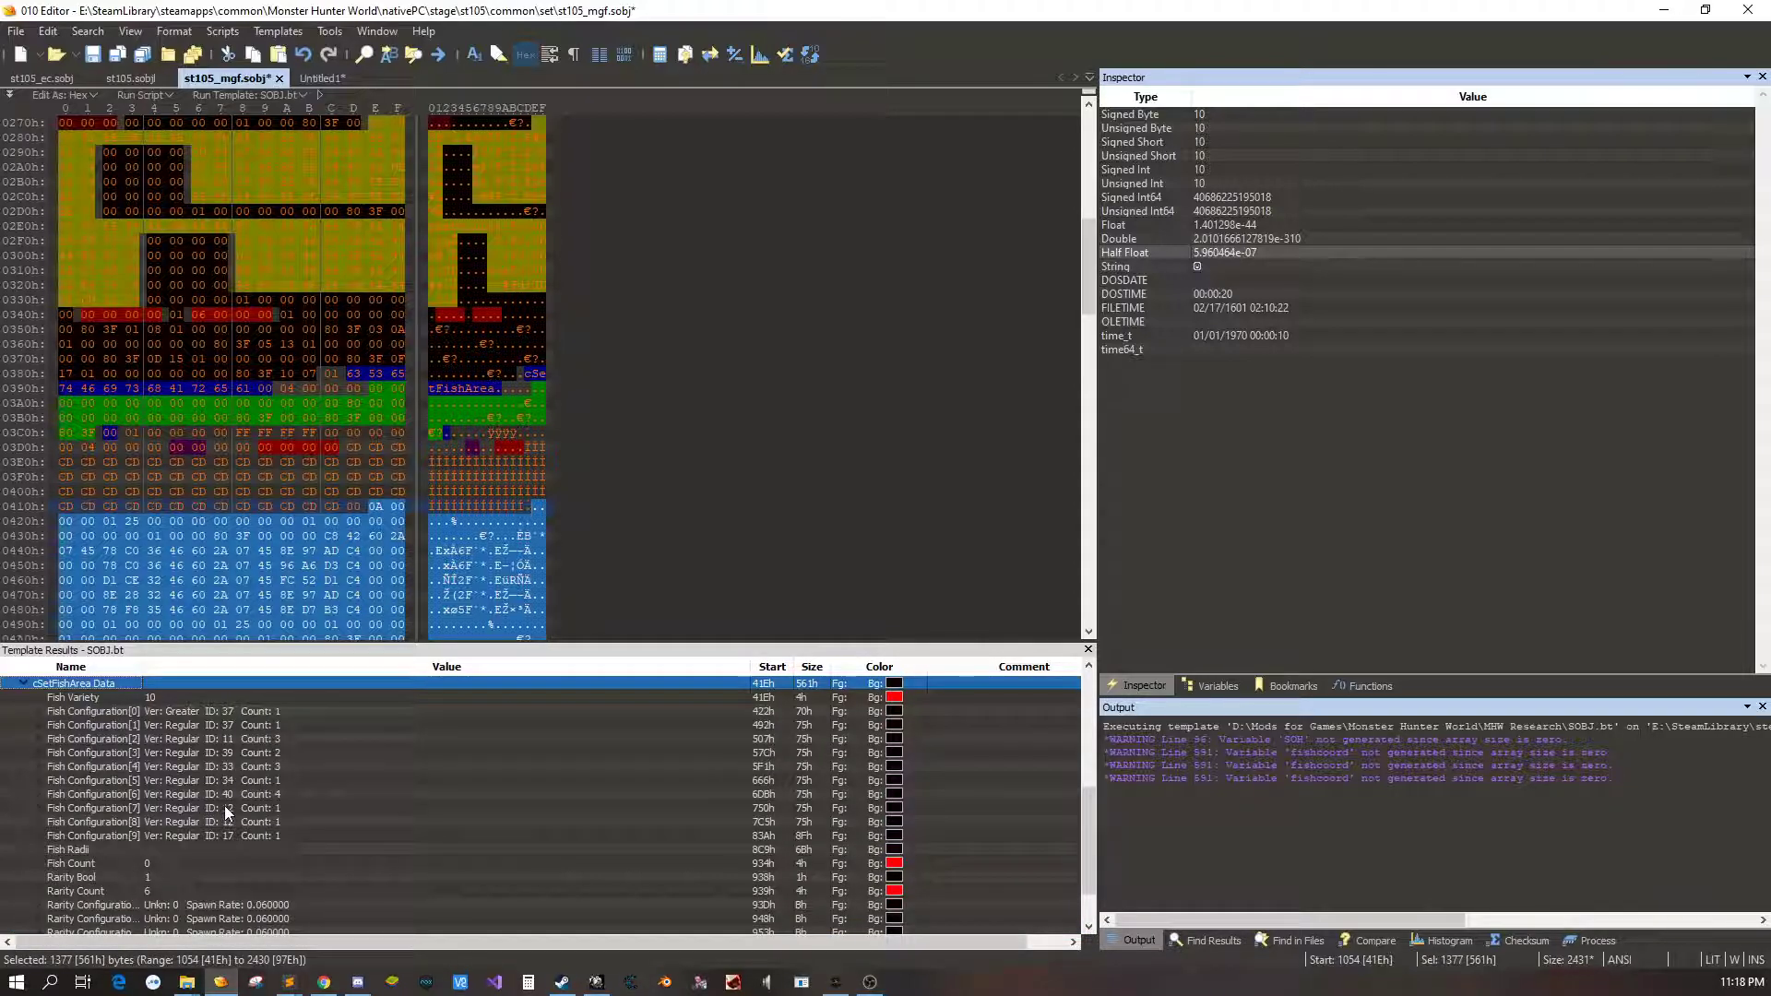
Look up the fish with ID 12 on the Endemic Critter IDs wiki page in the browser
click(323, 981)
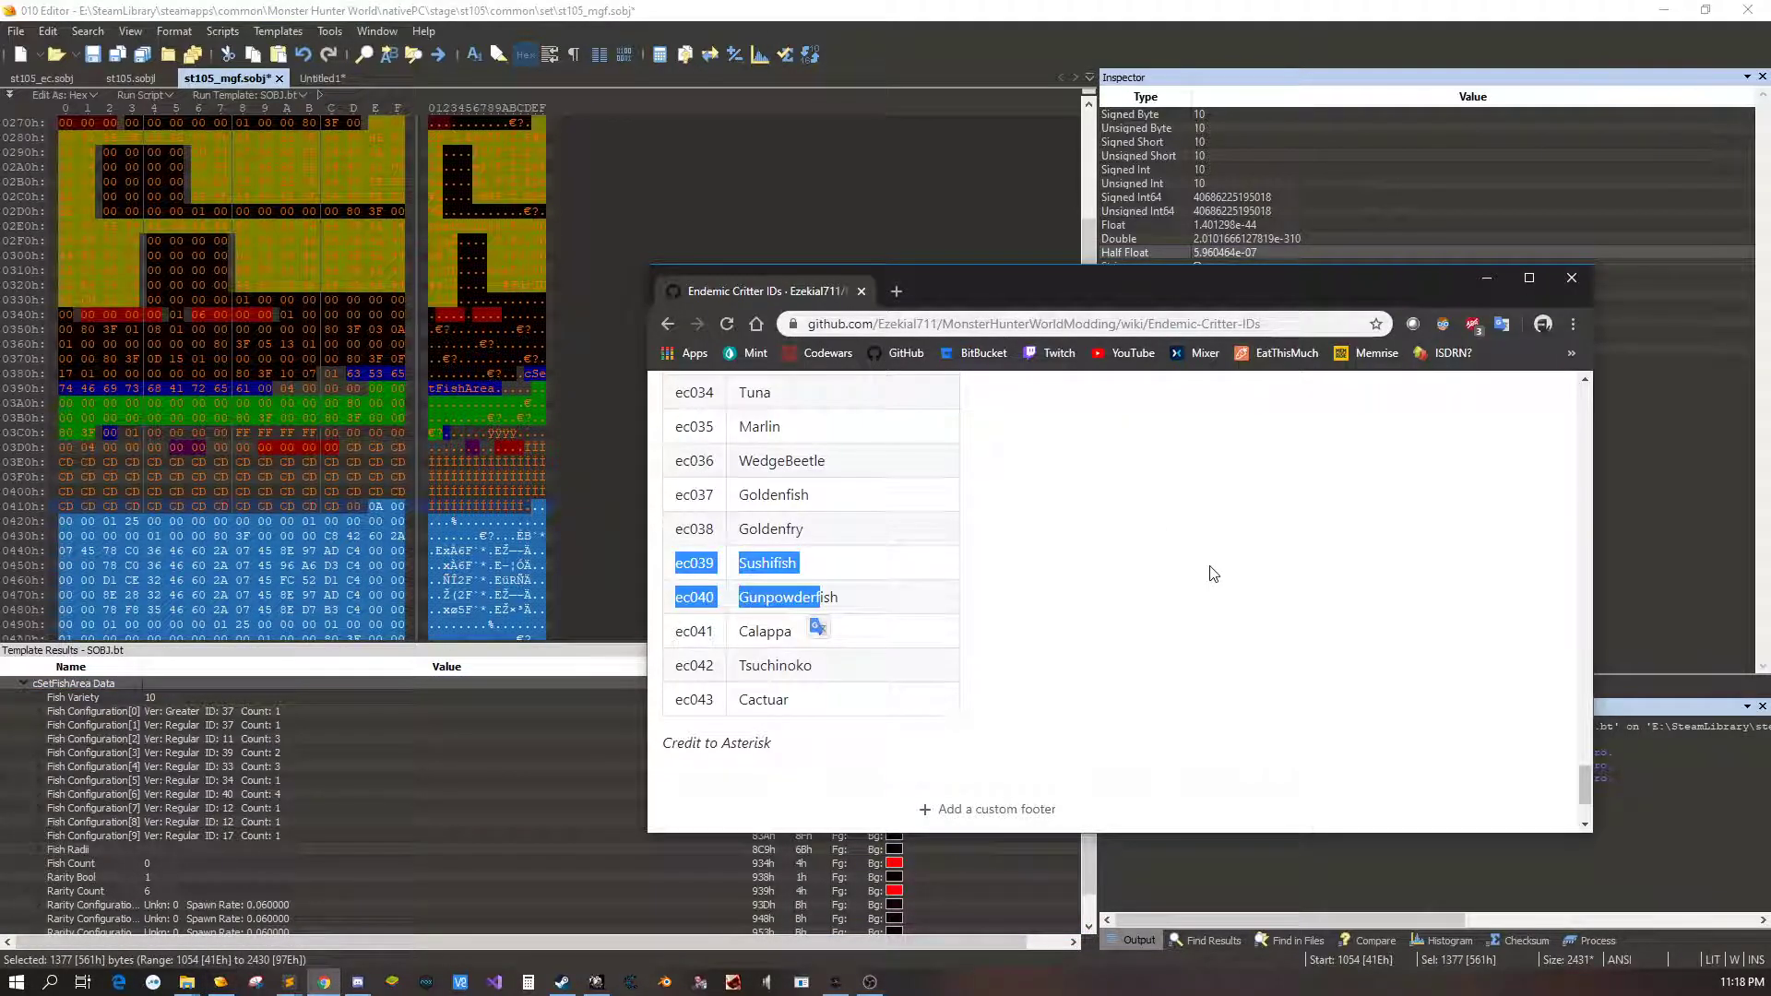
click(862, 580)
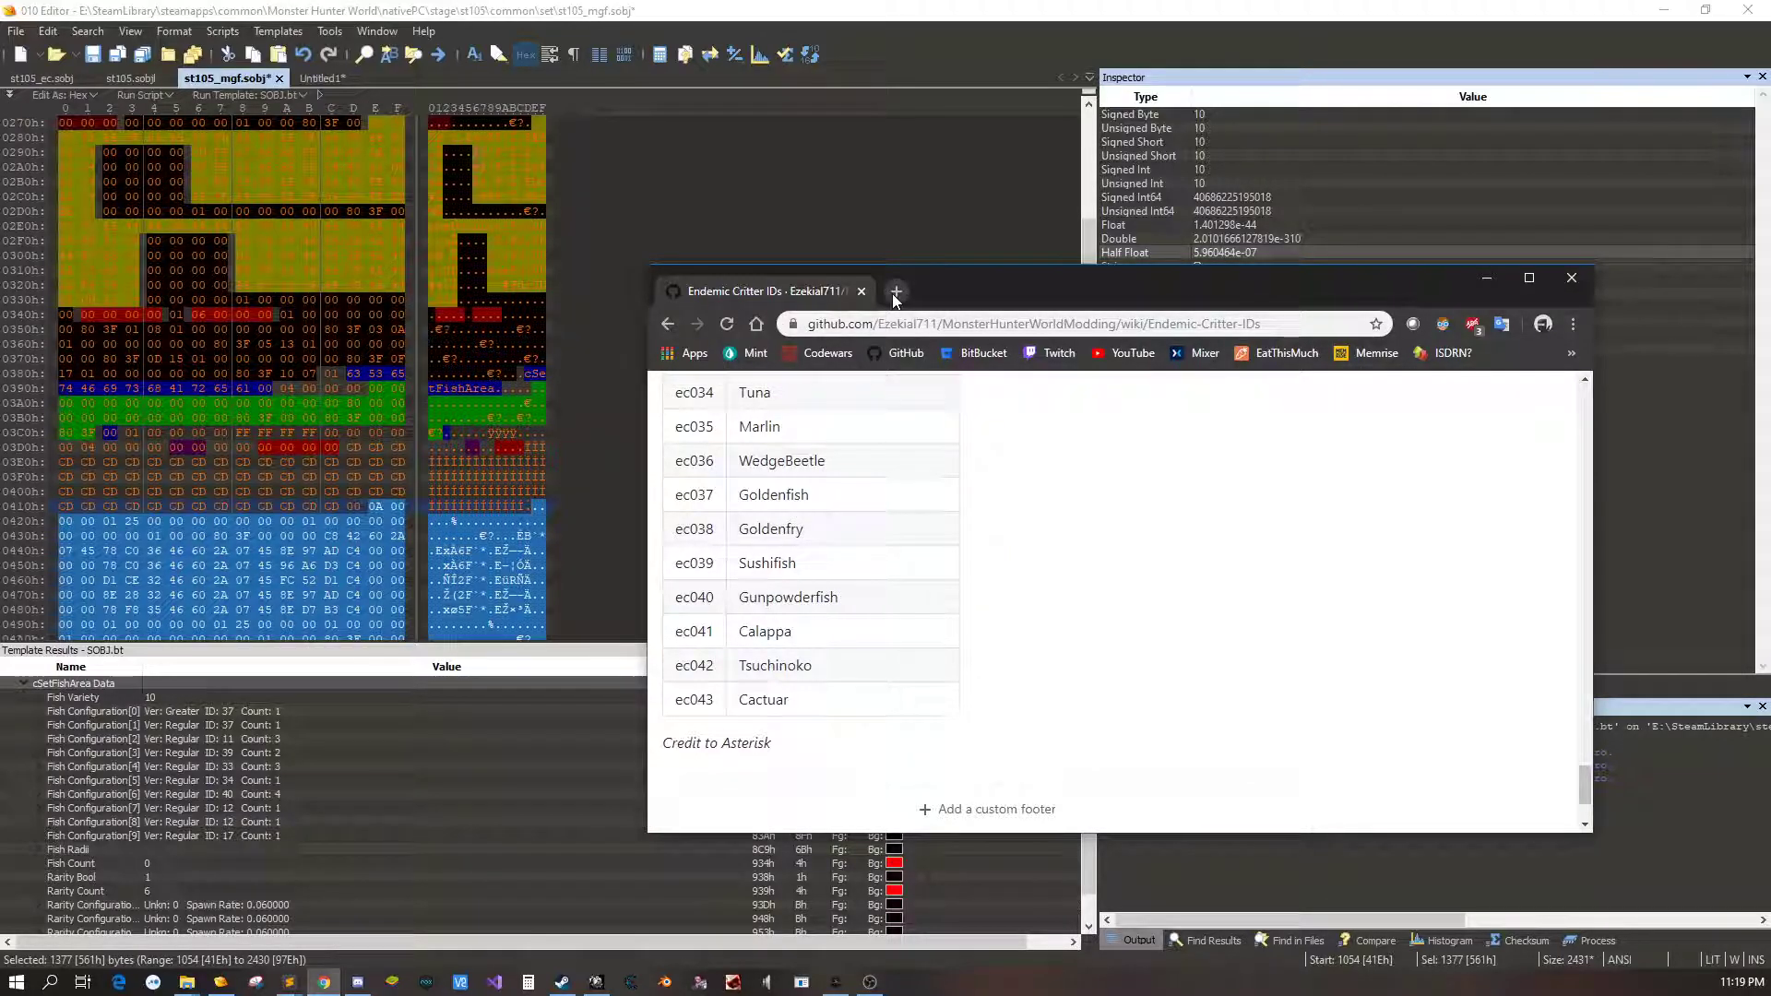
scroll(883, 626, up, 3)
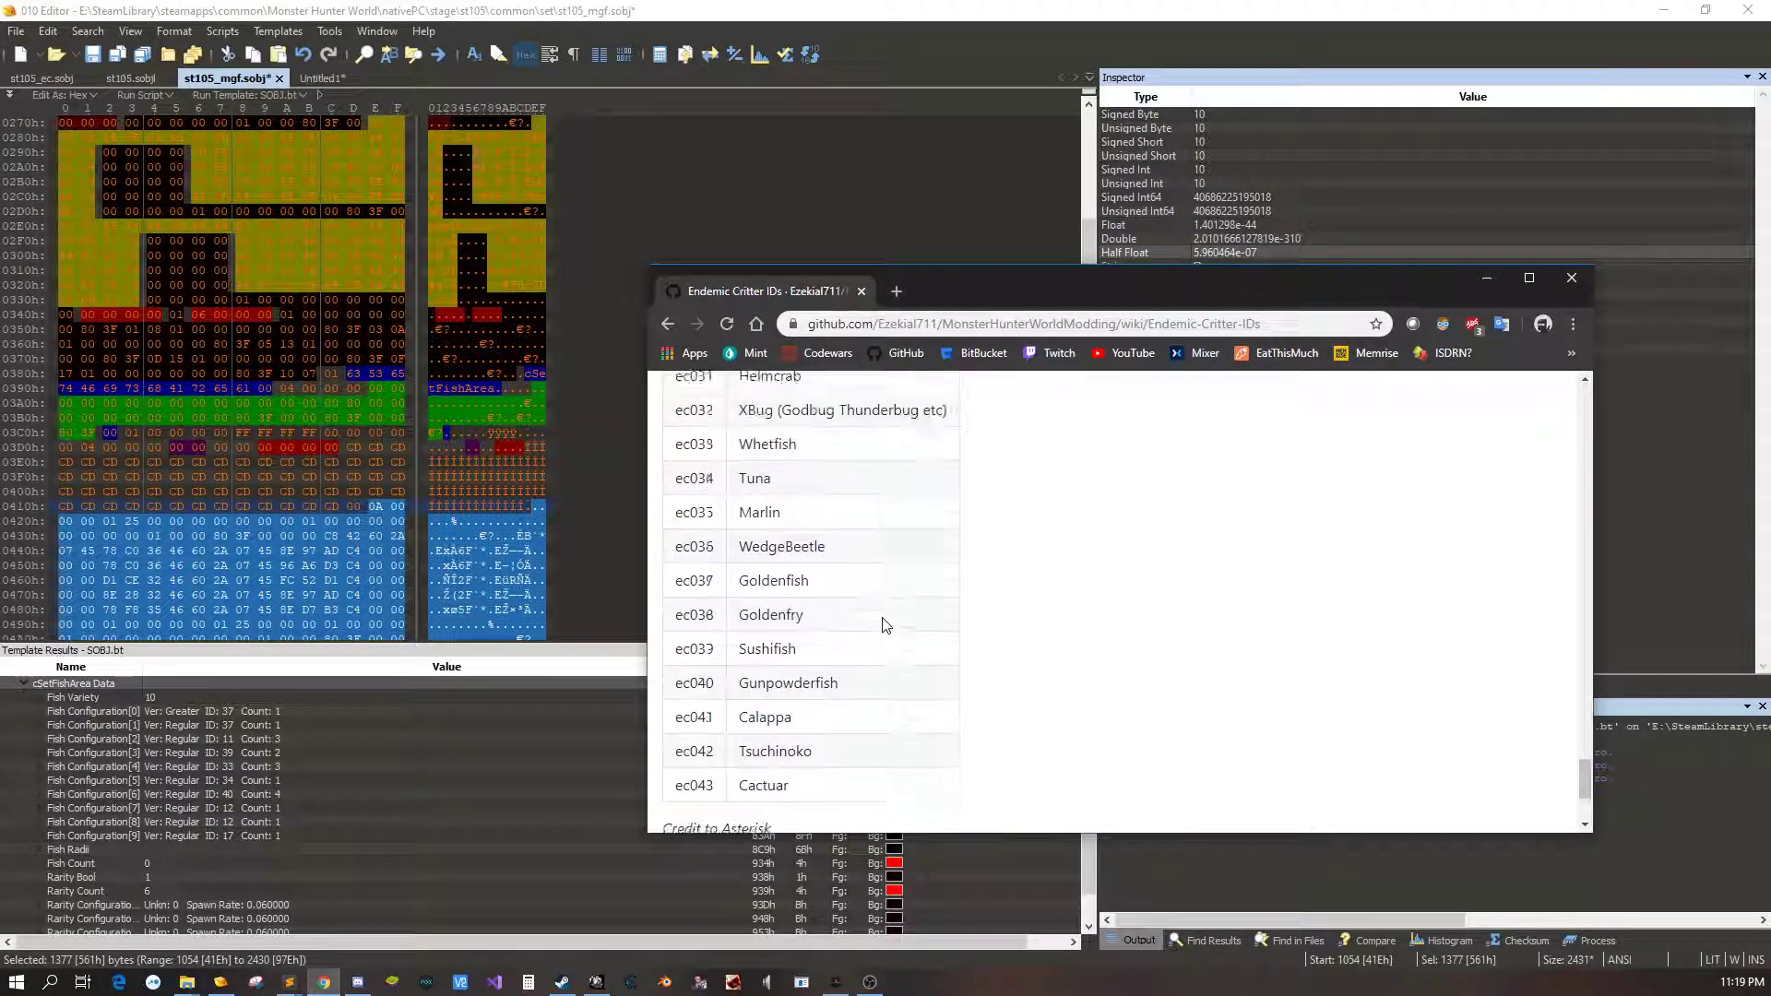
scroll(882, 625, up, 6)
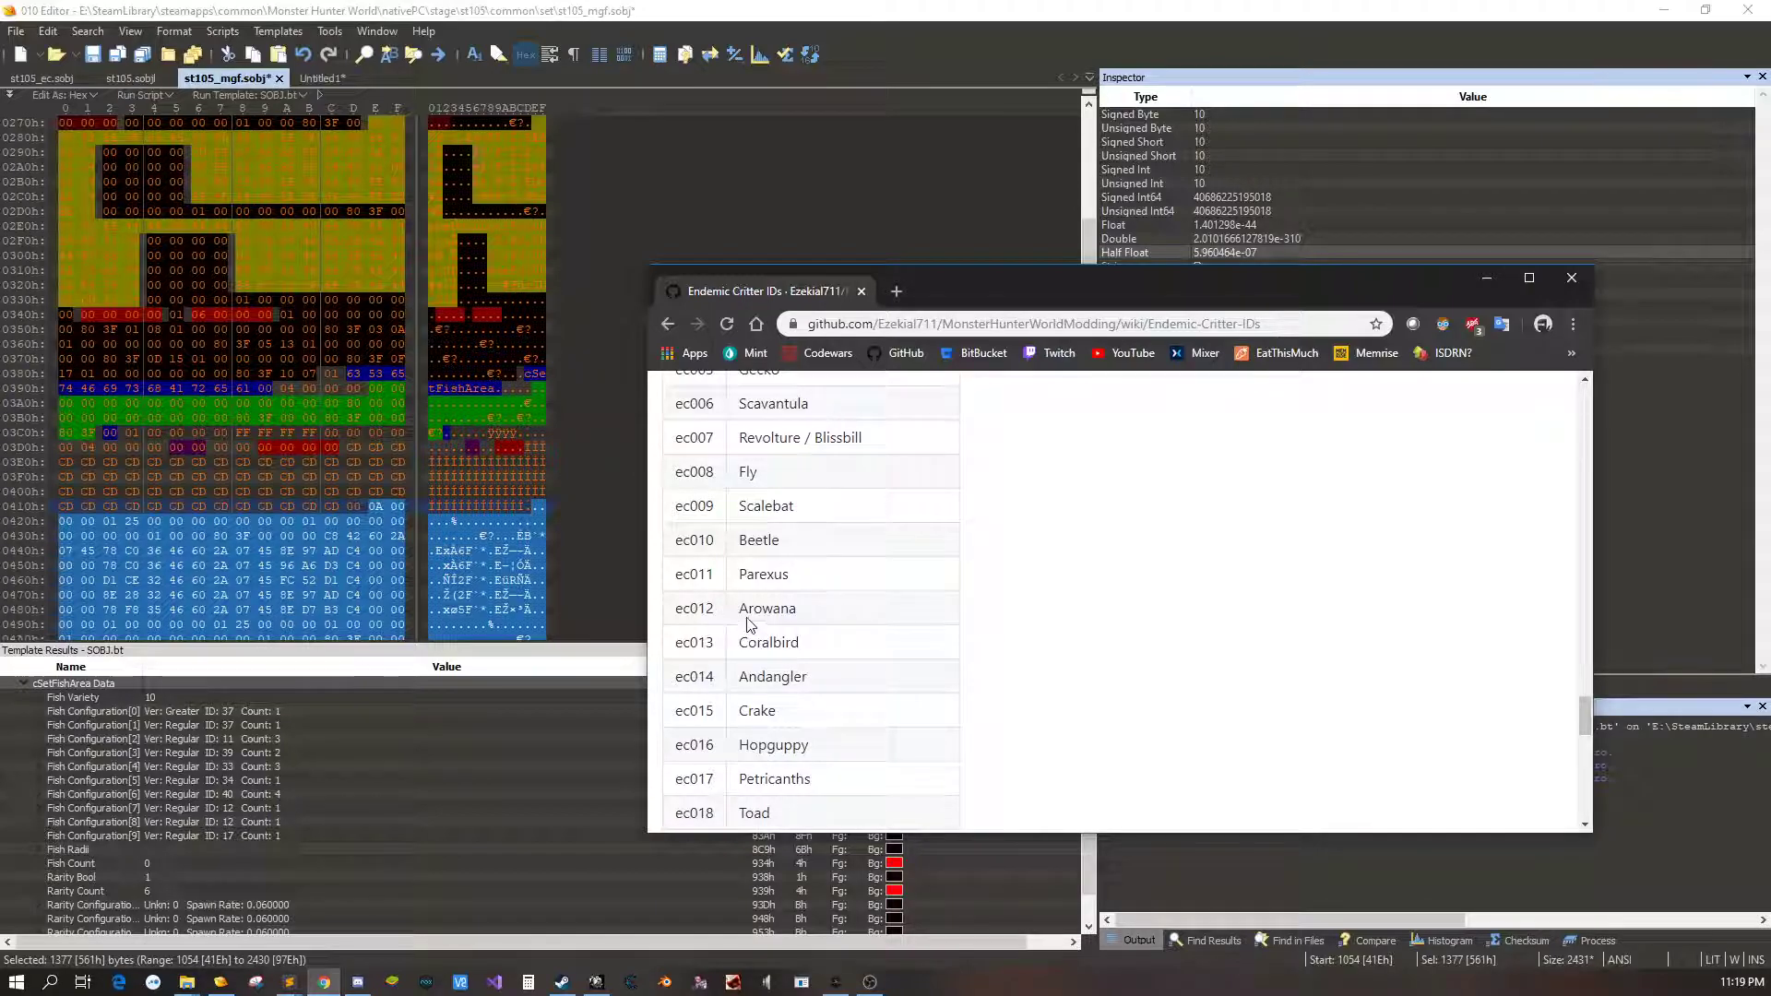
drag(739, 609, 813, 613)
drag(737, 610, 822, 627)
Cut the second Fish Configuration with ID 12, at 7C5h, out of the third fish area and select its first Fish Configuration
click(301, 811)
click(301, 811)
click(317, 821)
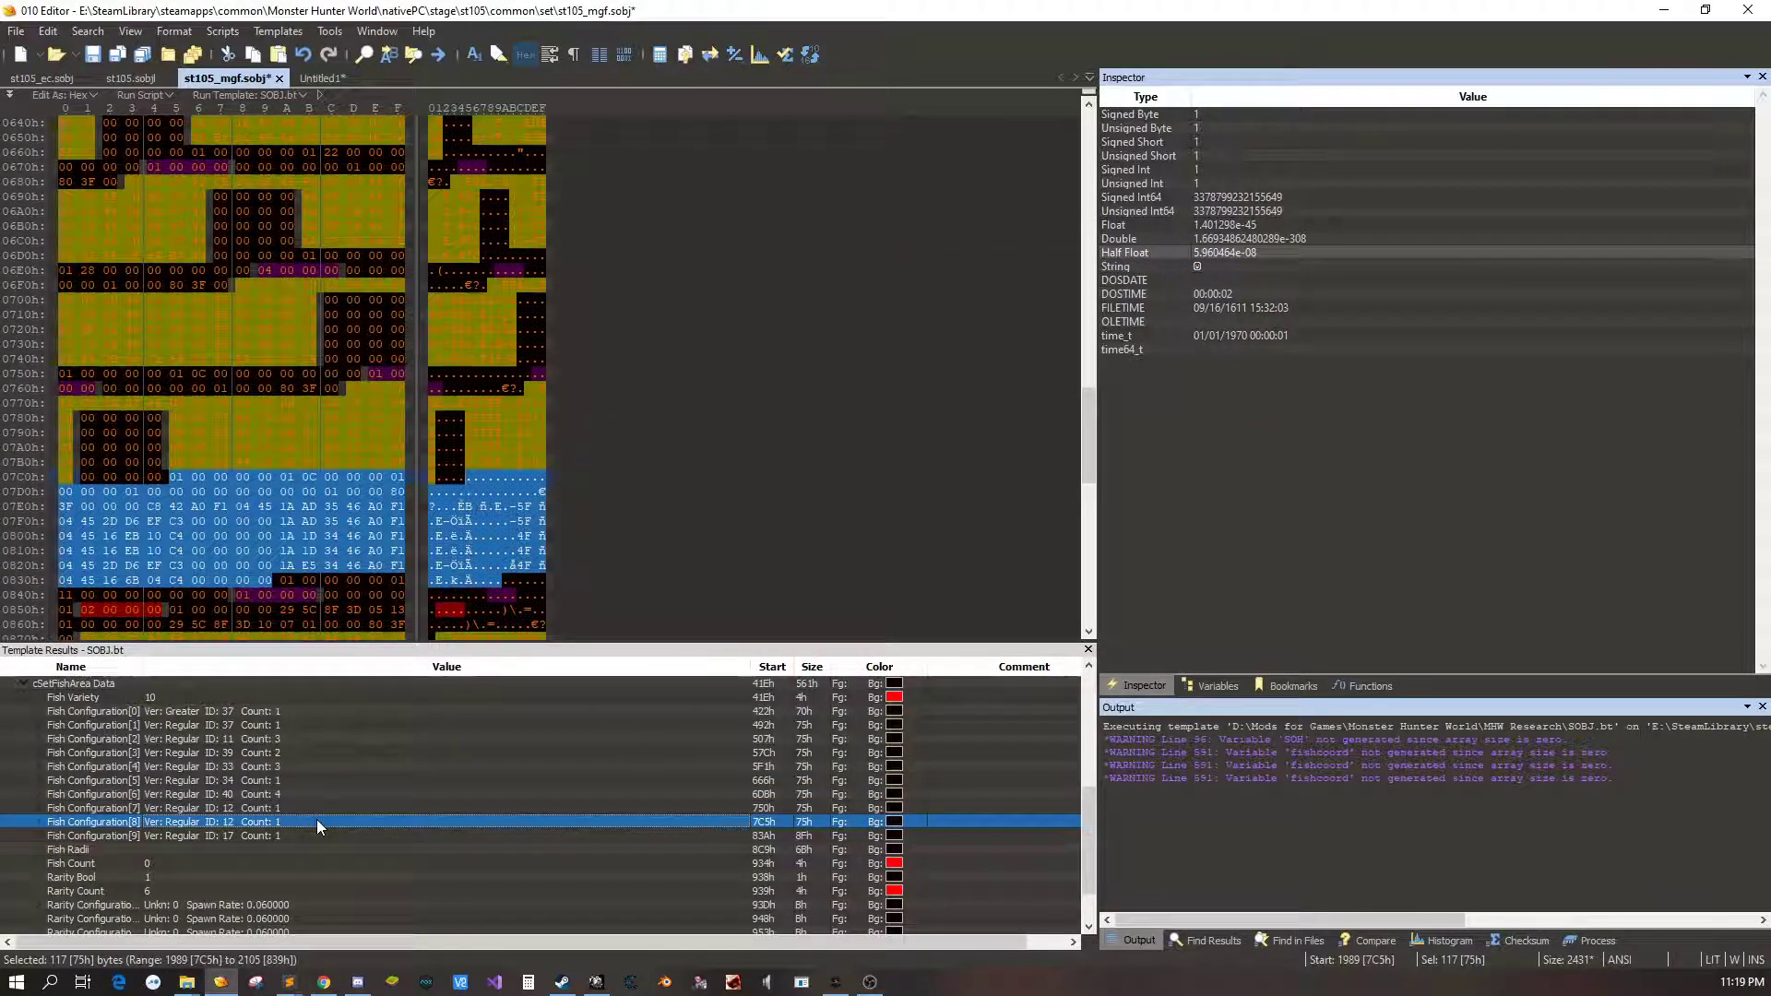
mouse_move(331, 444)
right_click(469, 519)
click(507, 597)
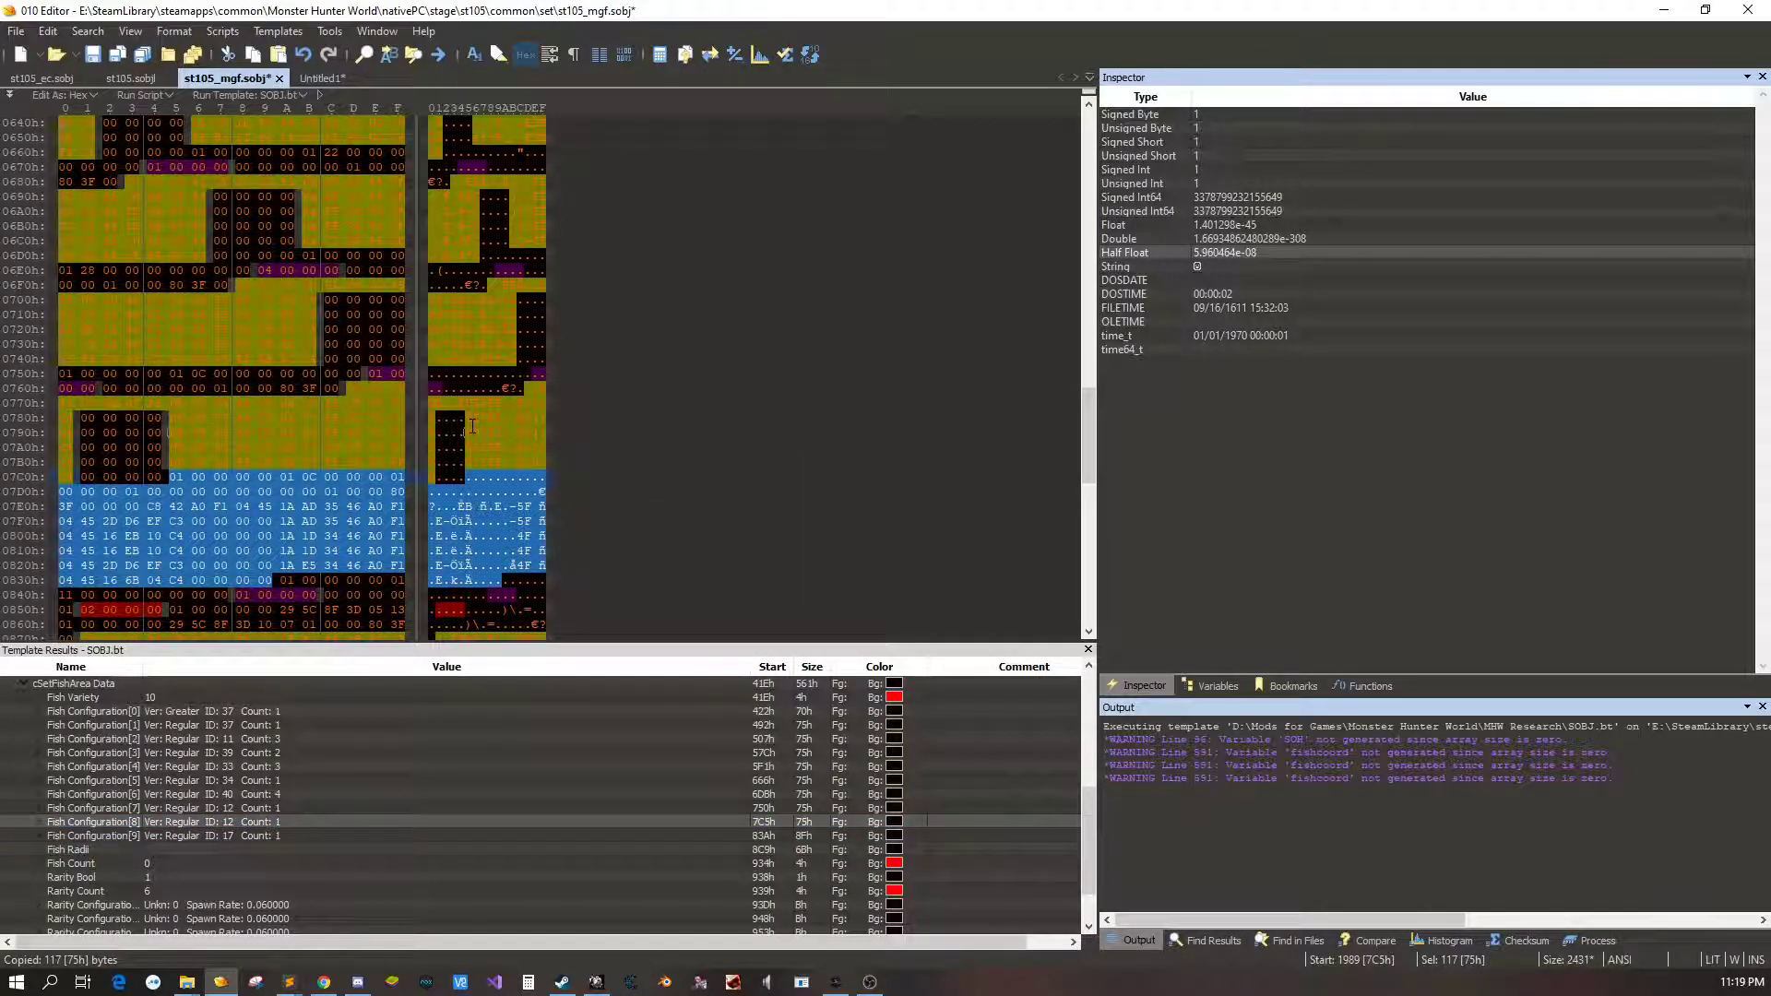
right_click(478, 512)
click(519, 574)
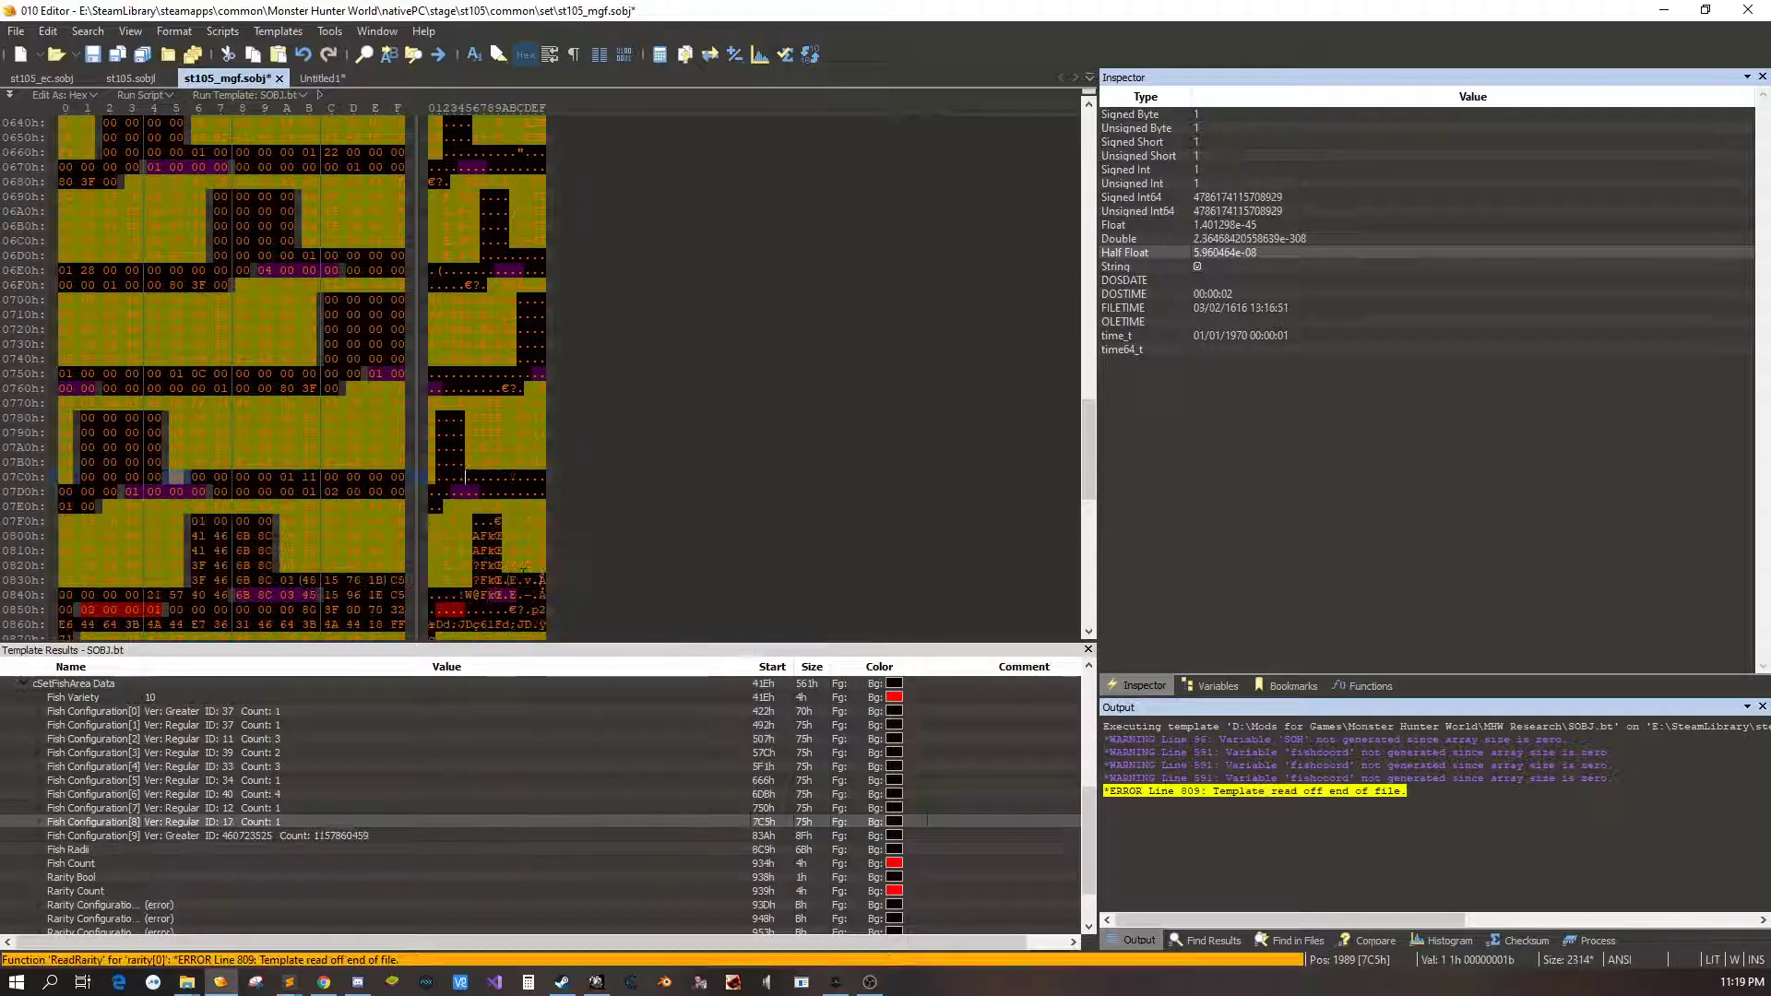
click(295, 710)
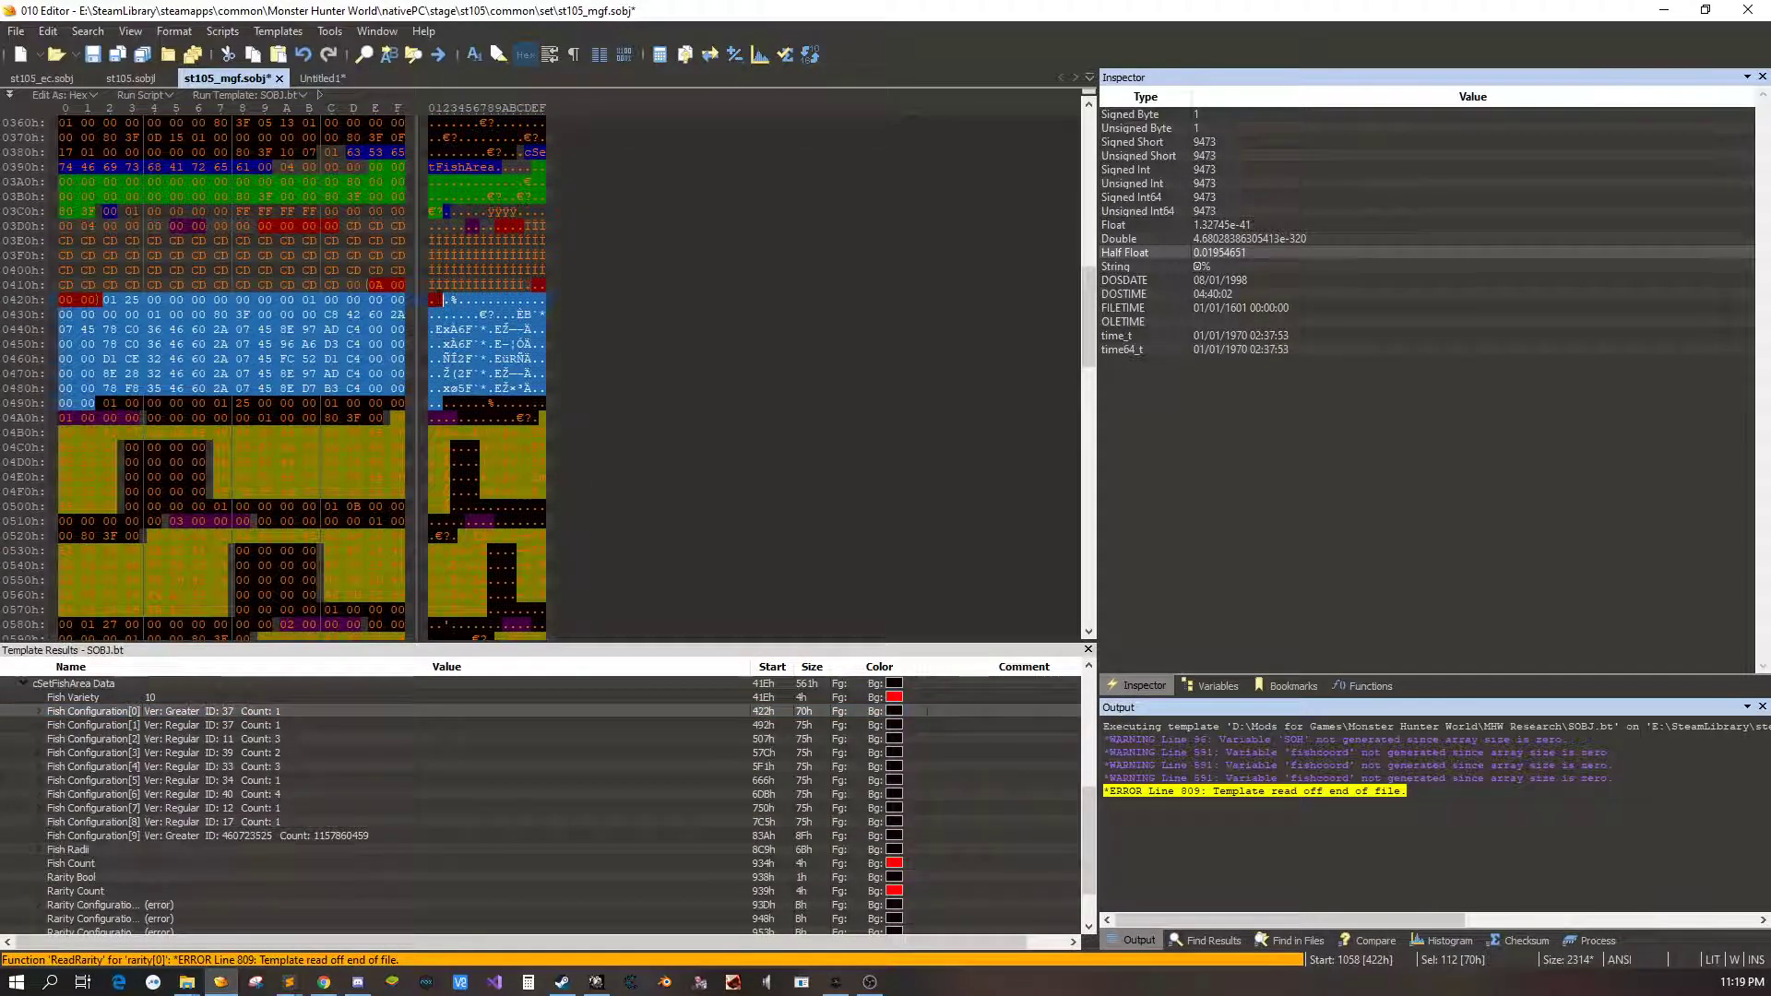
Paste the cut ID 12 fish configuration at 422h, ahead of the third fish area's first configuration
click(109, 300)
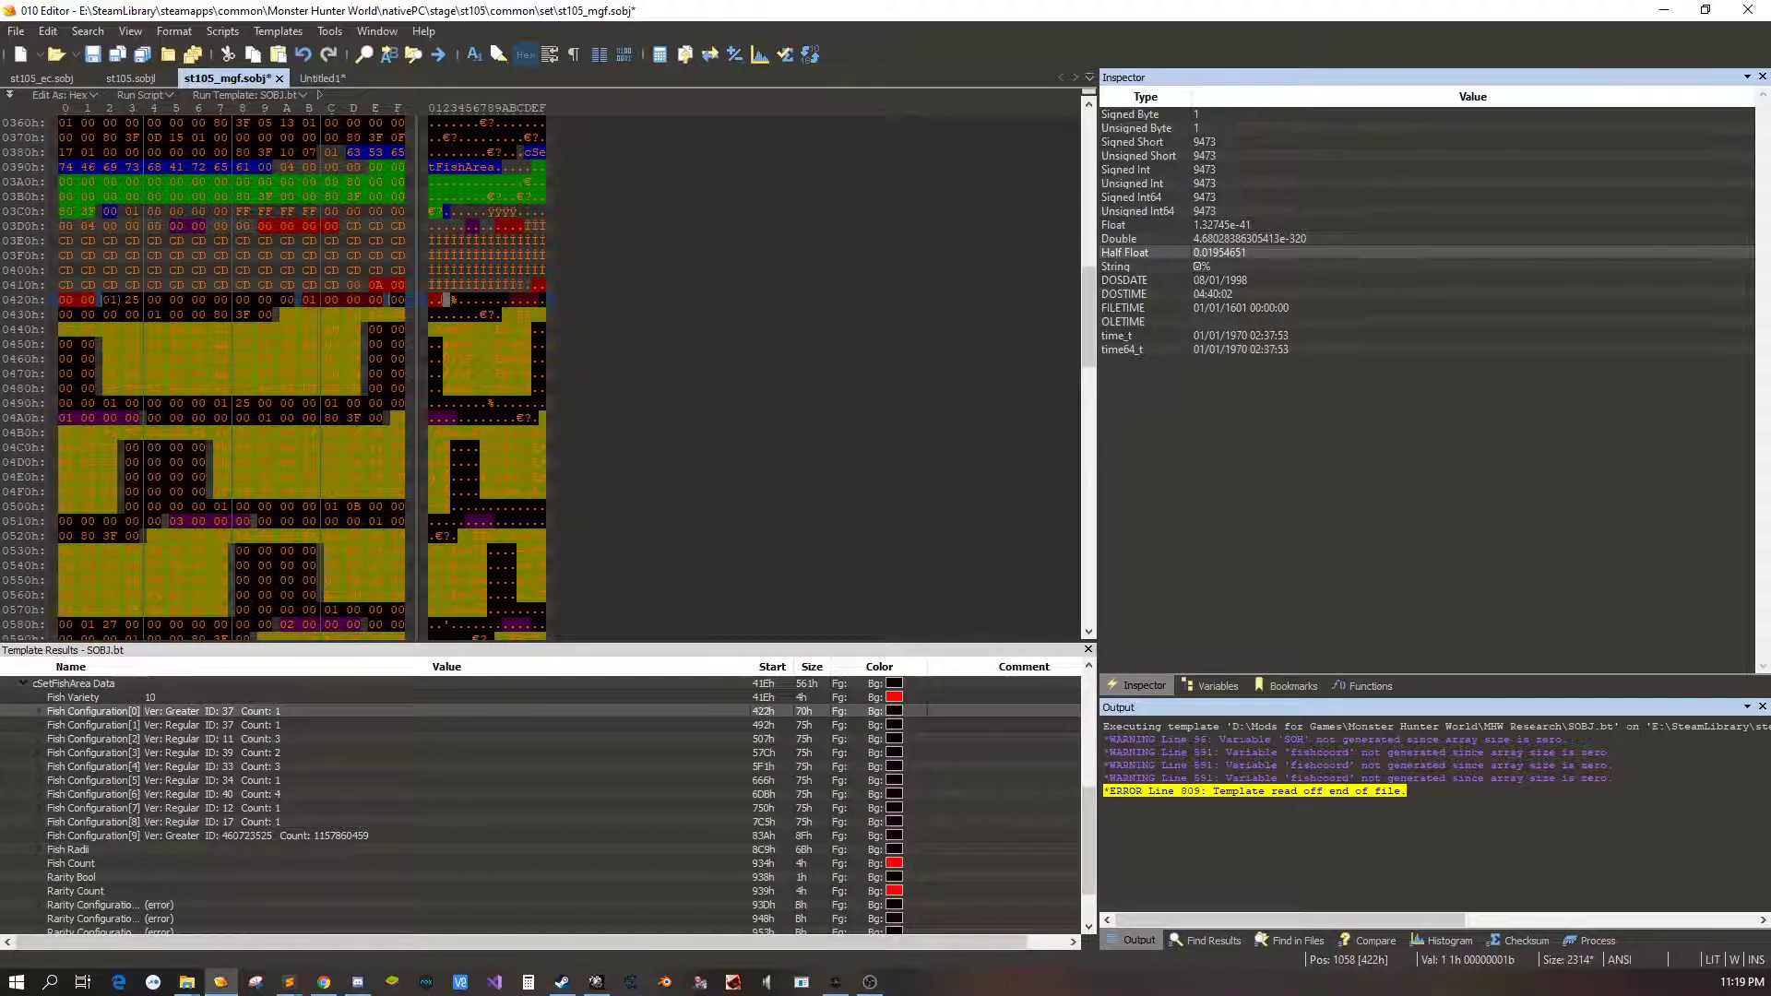
right_click(107, 304)
click(159, 407)
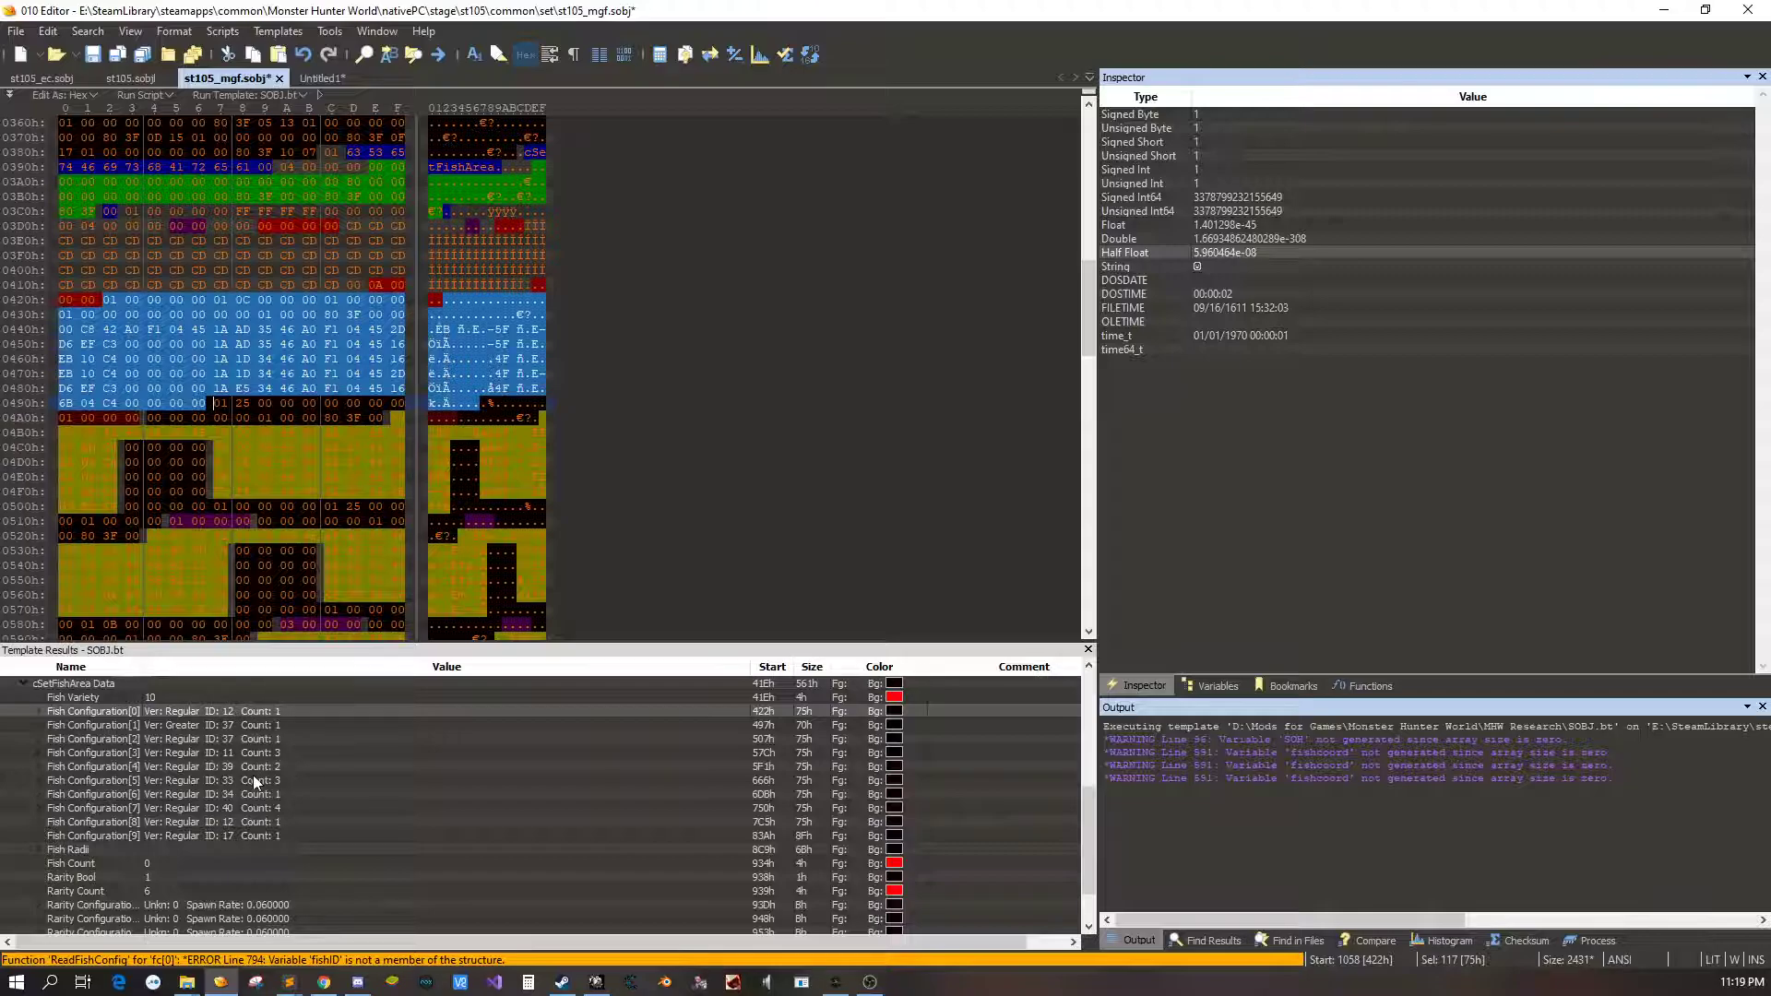
Delete Fish Configurations 1 through 9, bytes 497h to 8C8h, from the third fish area
click(267, 835)
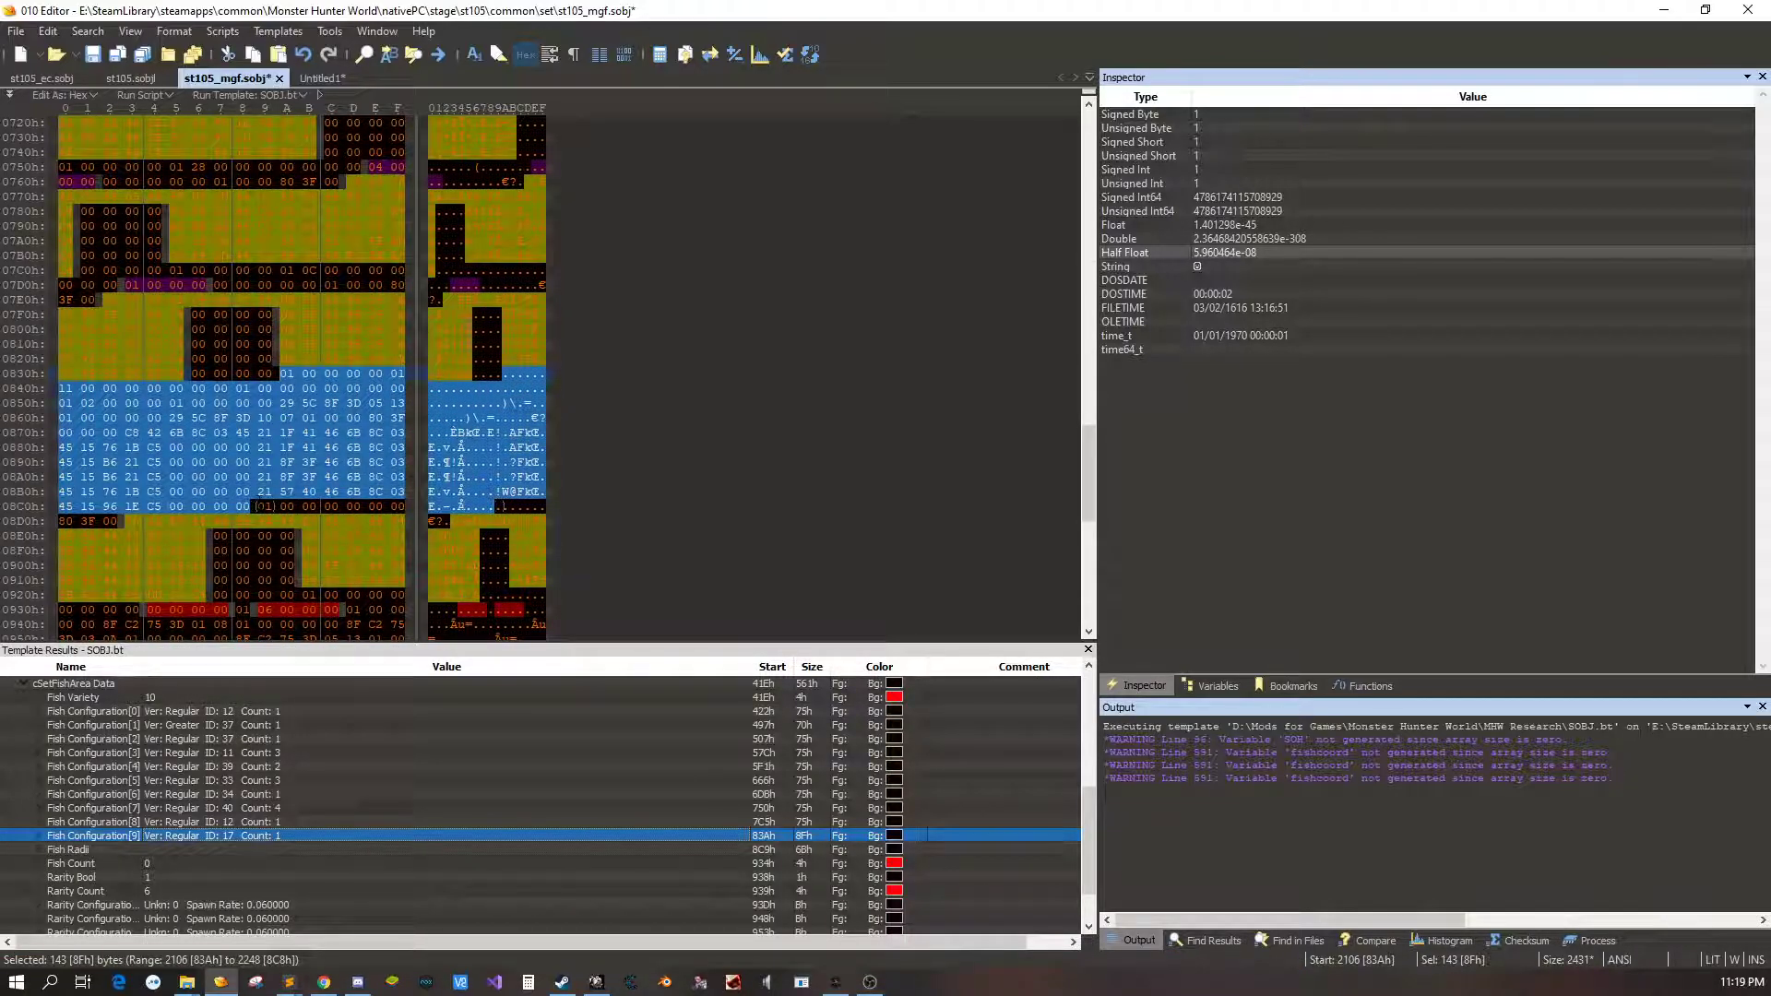
click(214, 723)
scroll(337, 443, up, 2)
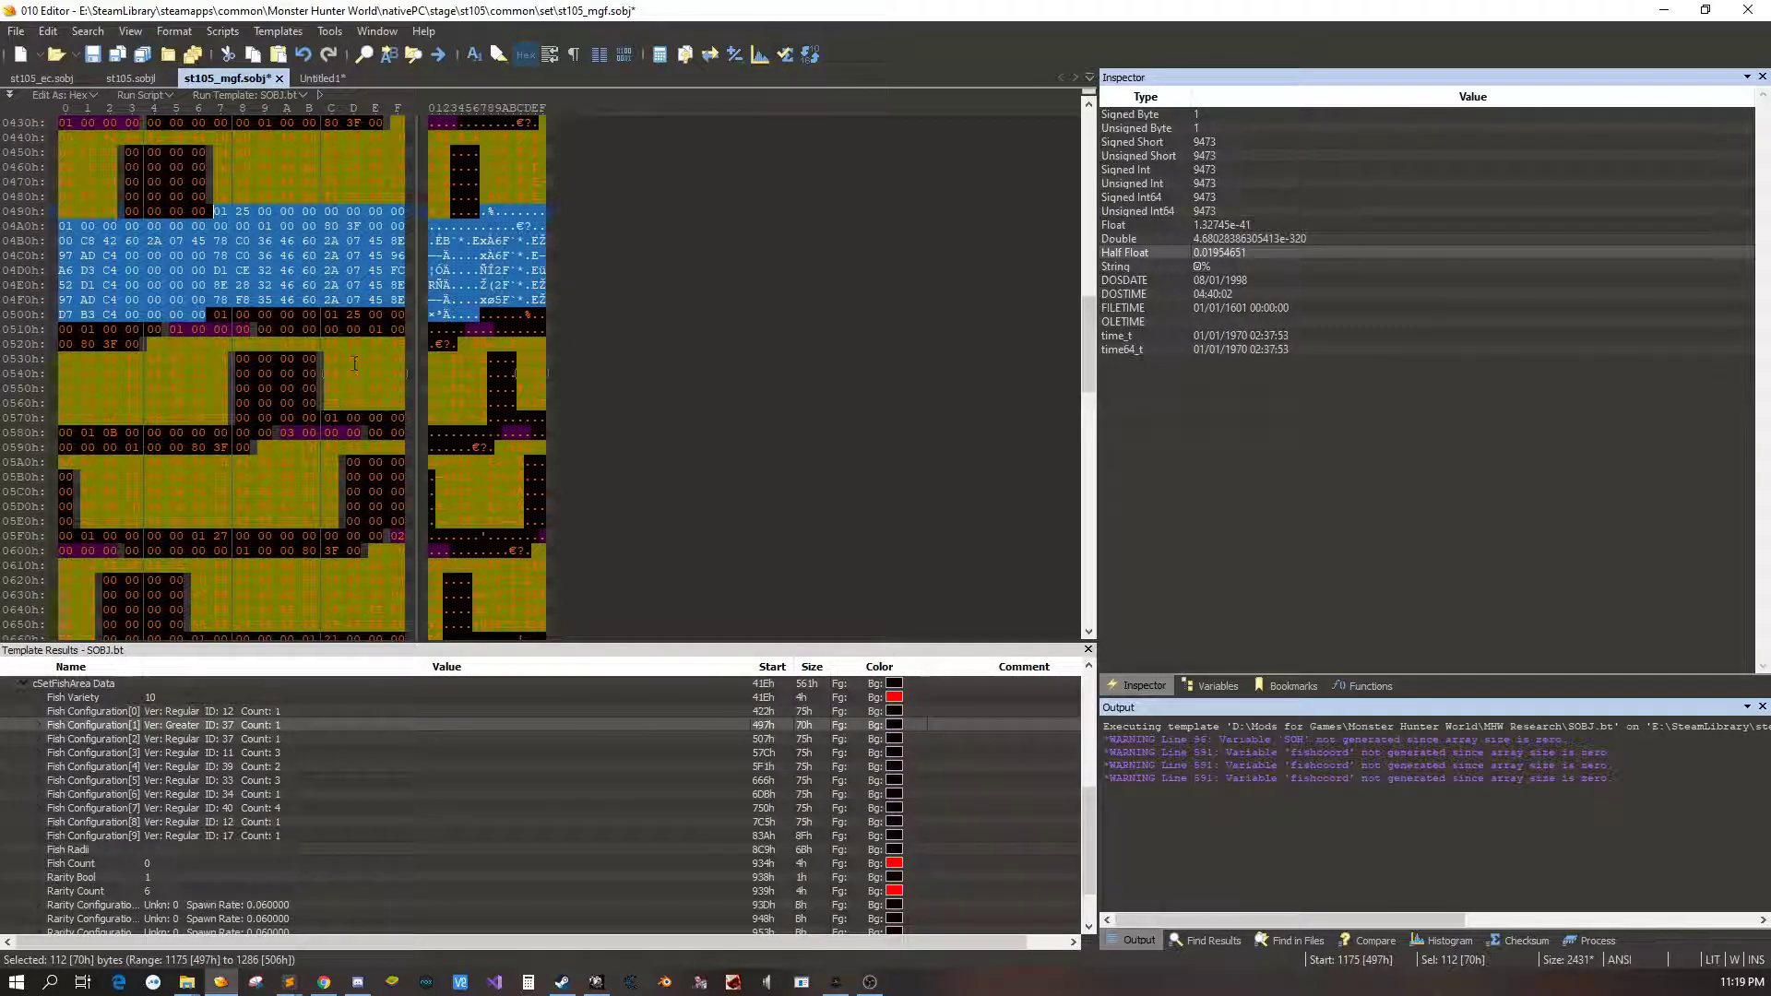
click(222, 847)
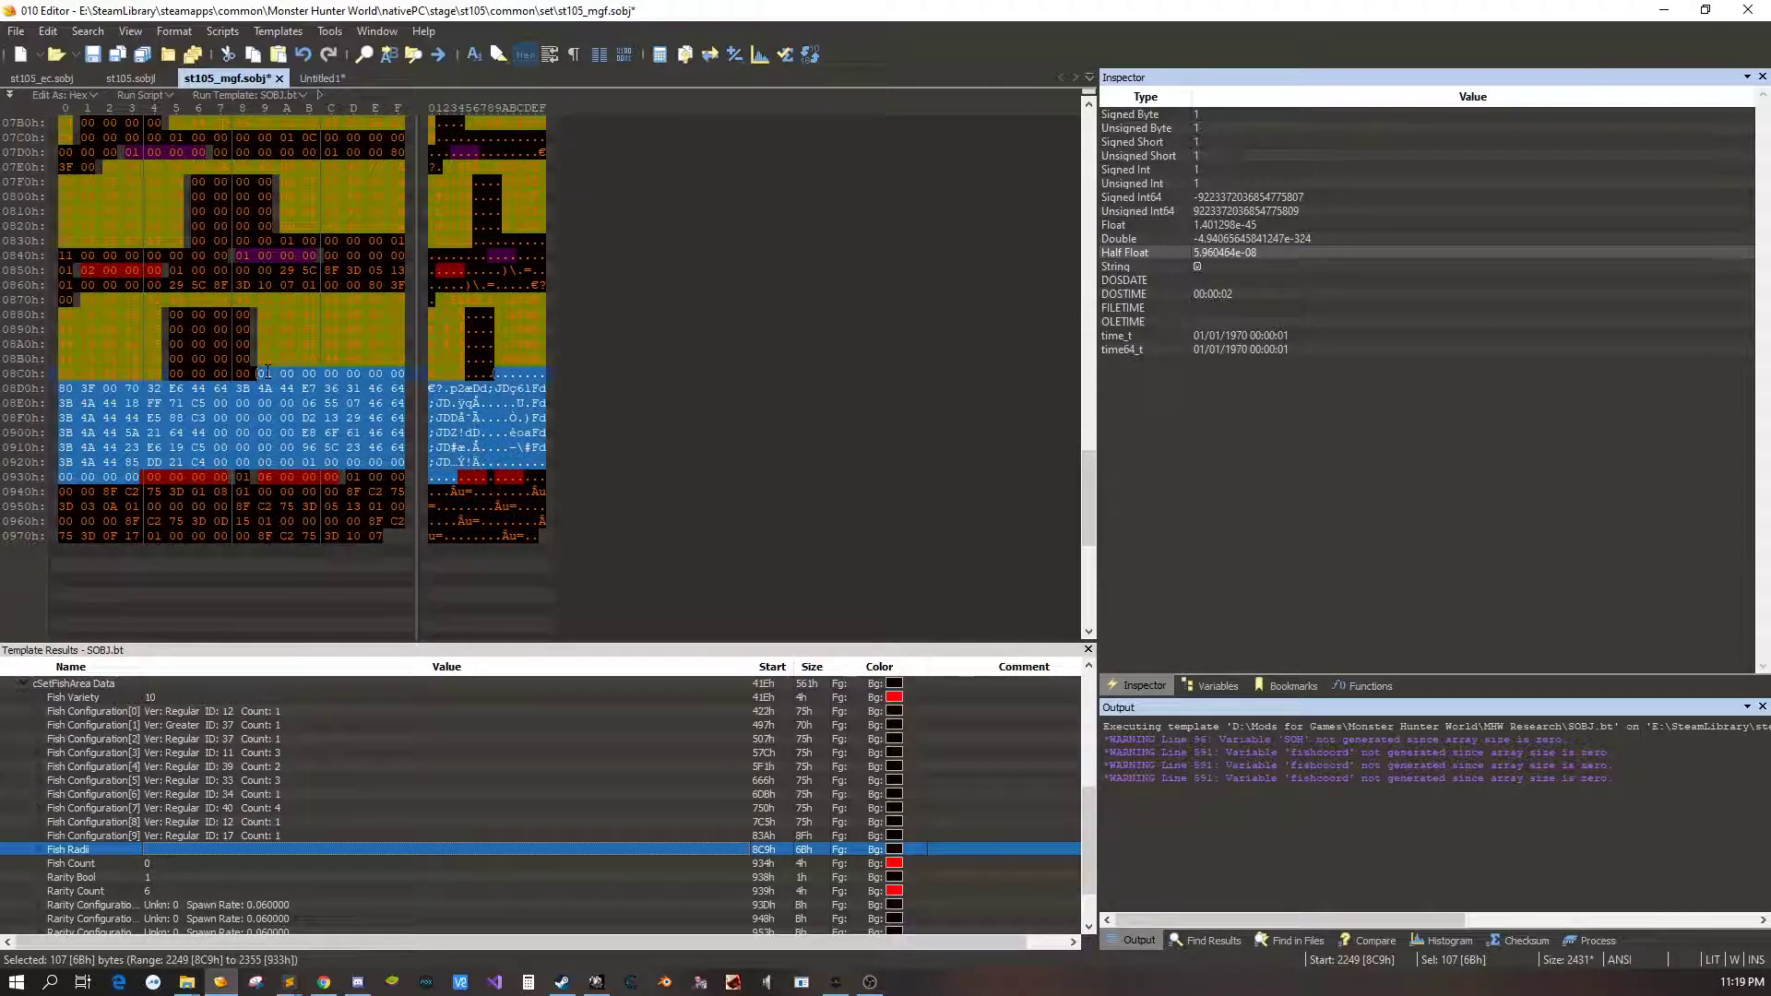
click(196, 835)
click(201, 850)
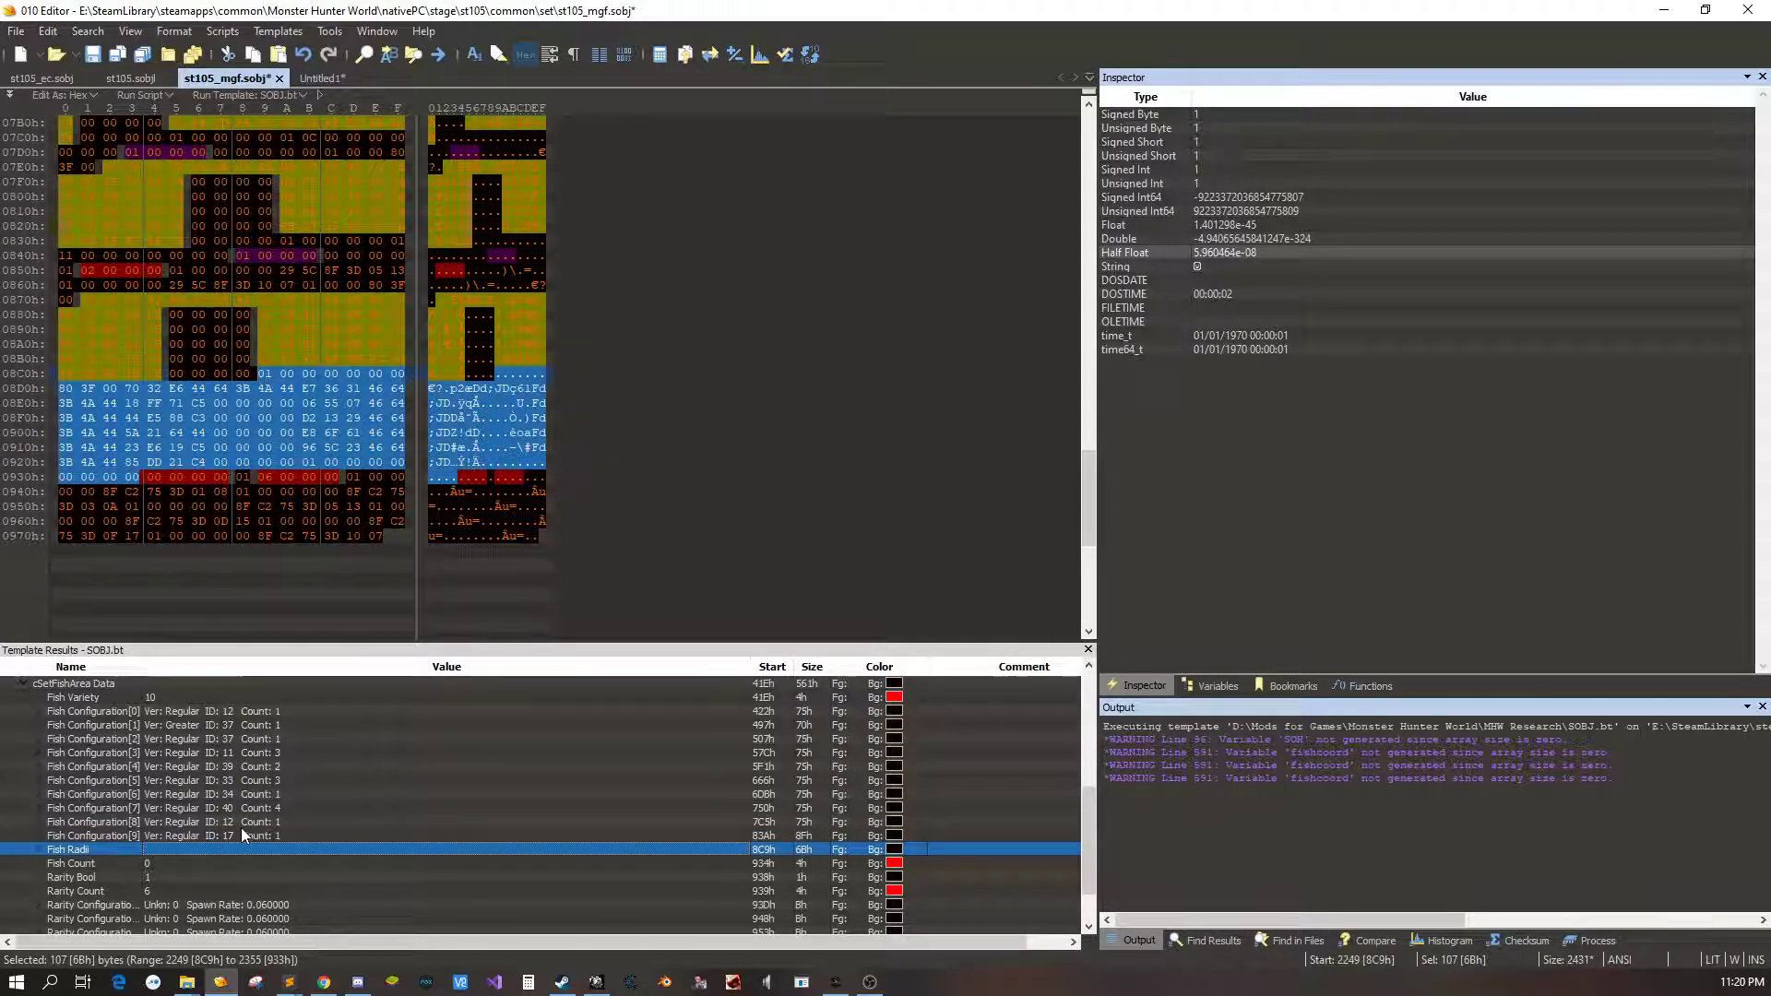
click(223, 725)
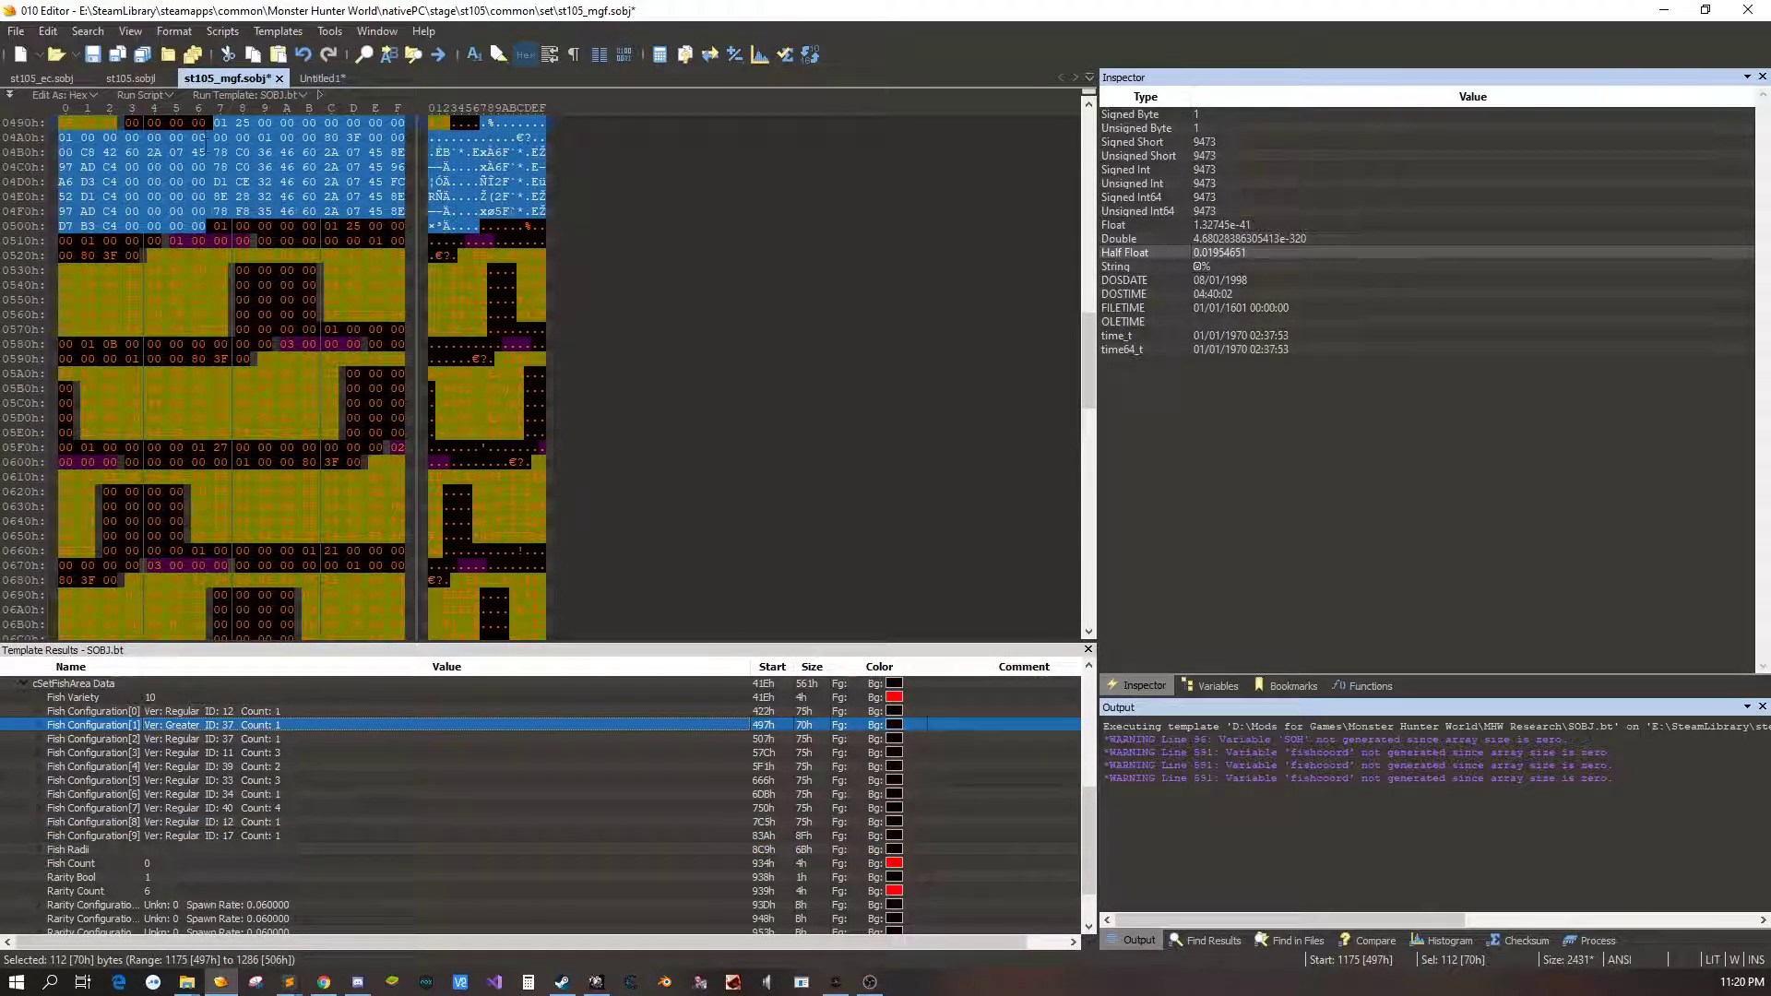
click(221, 123)
drag(236, 123, 252, 506)
scroll(379, 422, down, 3)
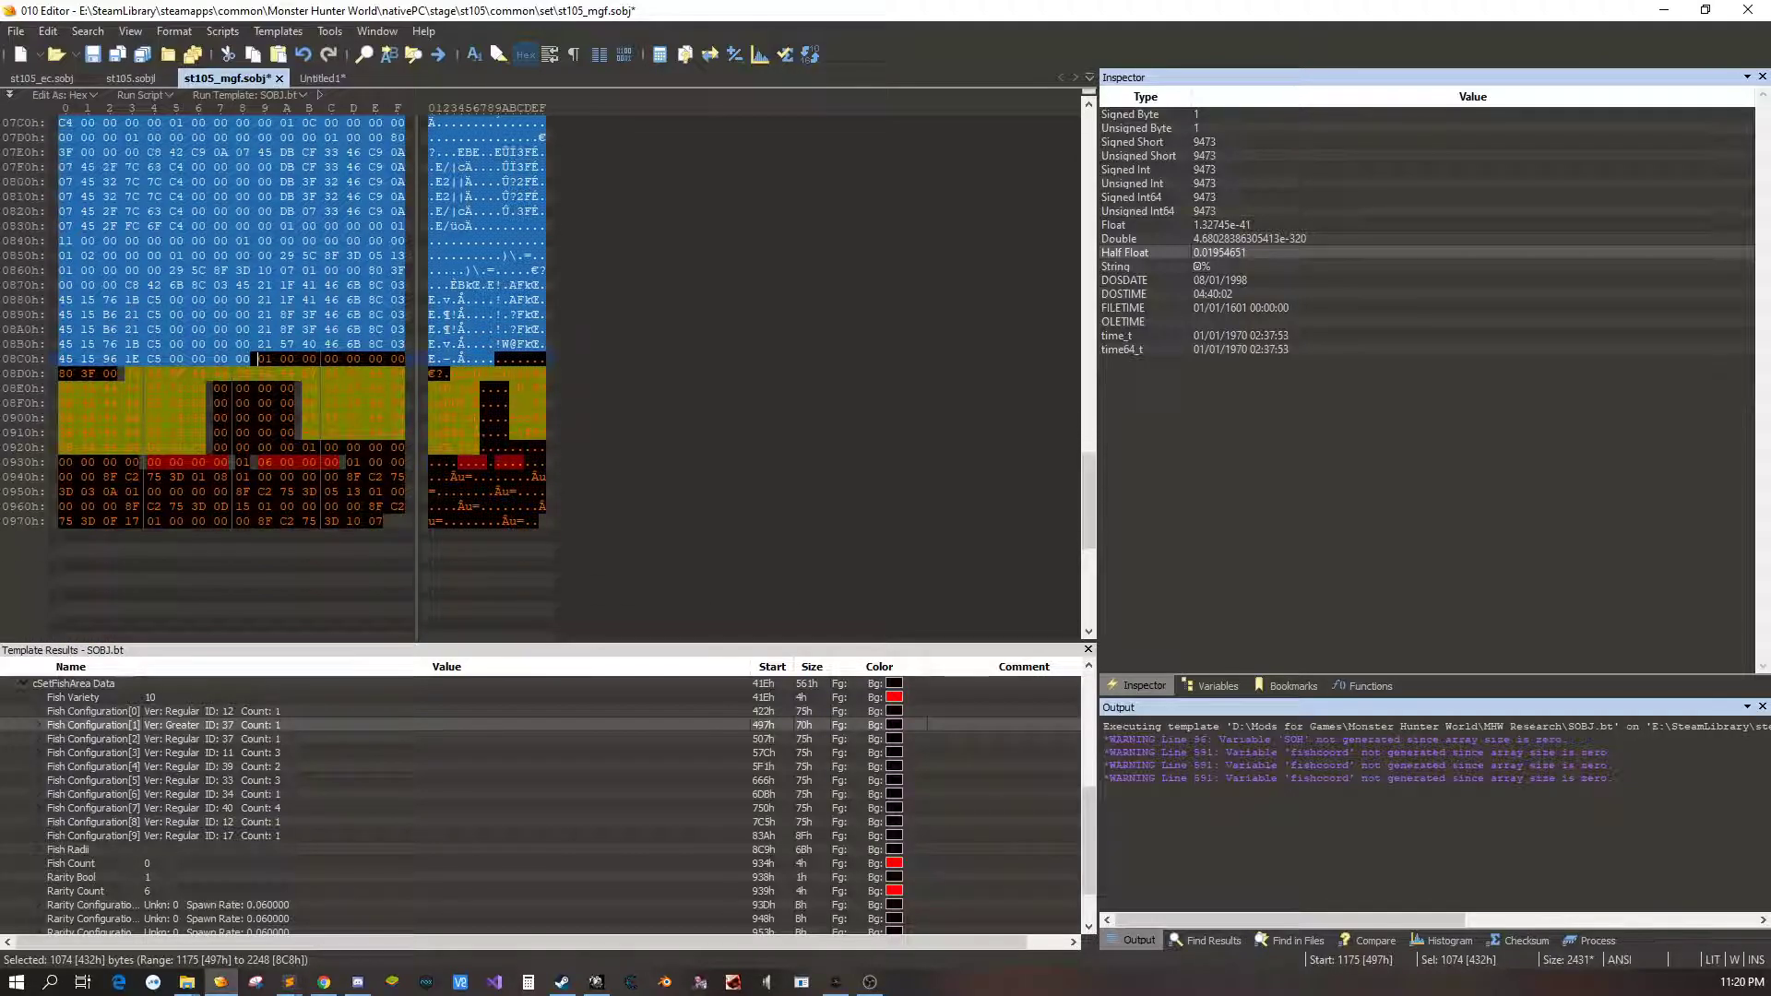
scroll(379, 423, up, 2)
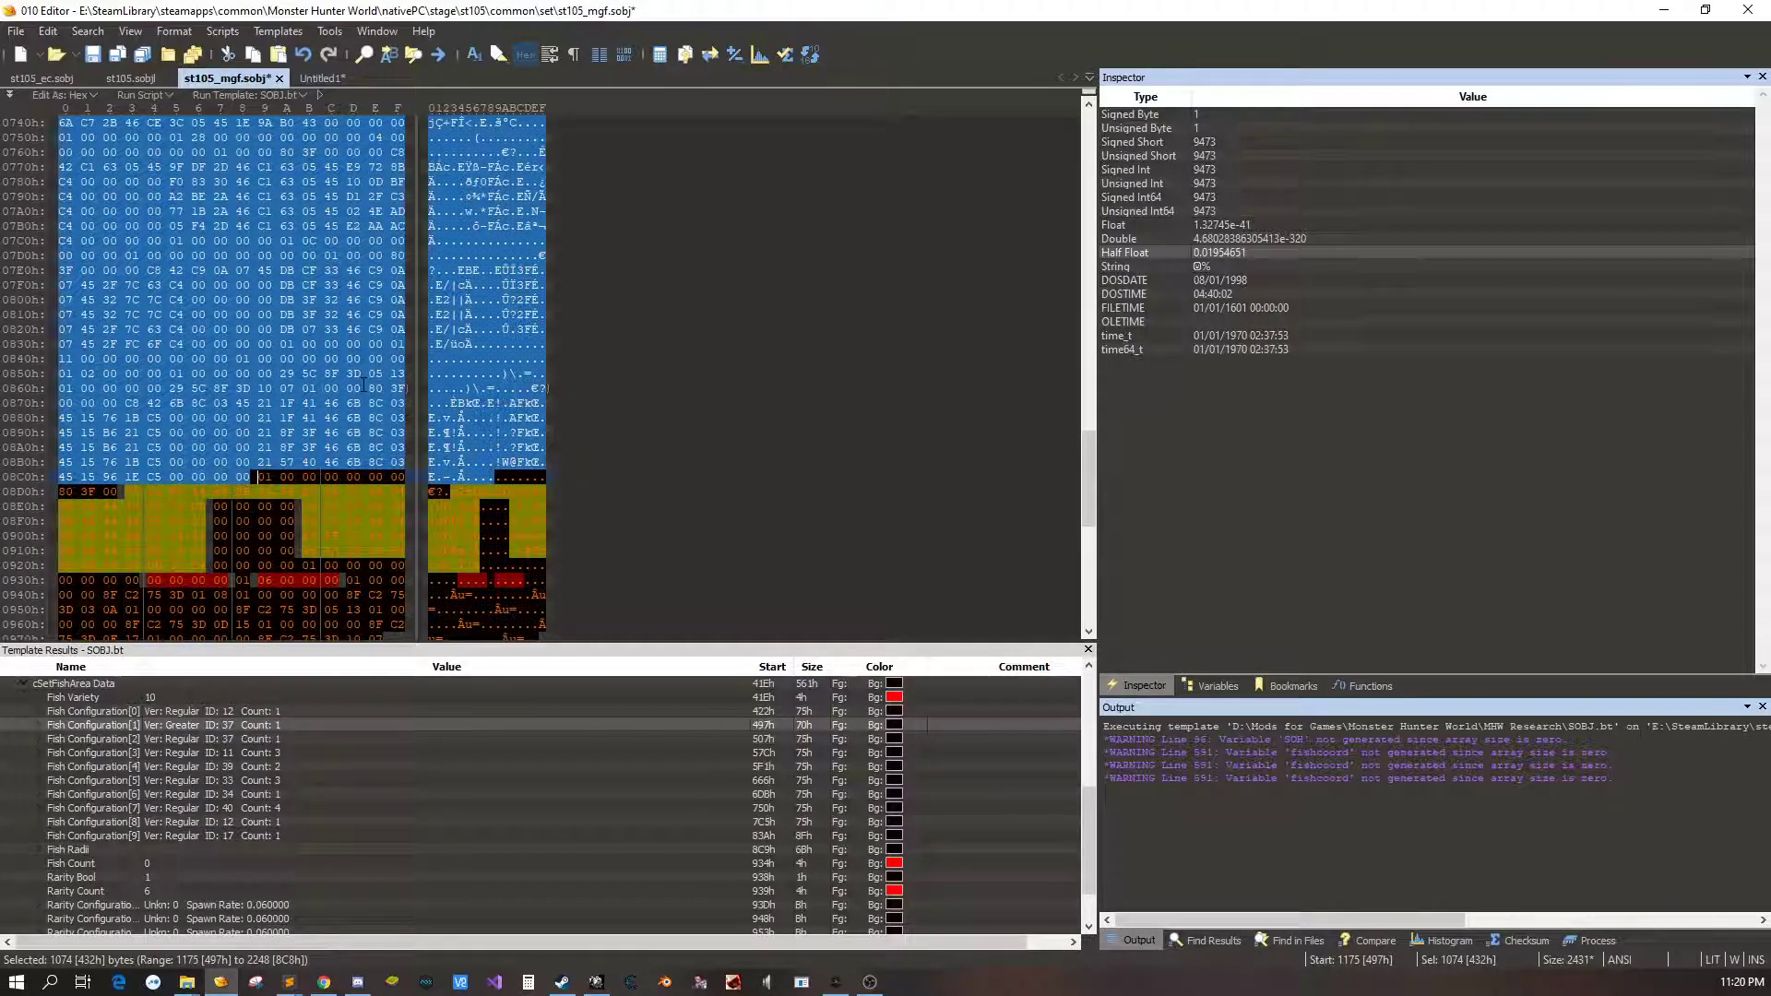
mouse_move(363, 387)
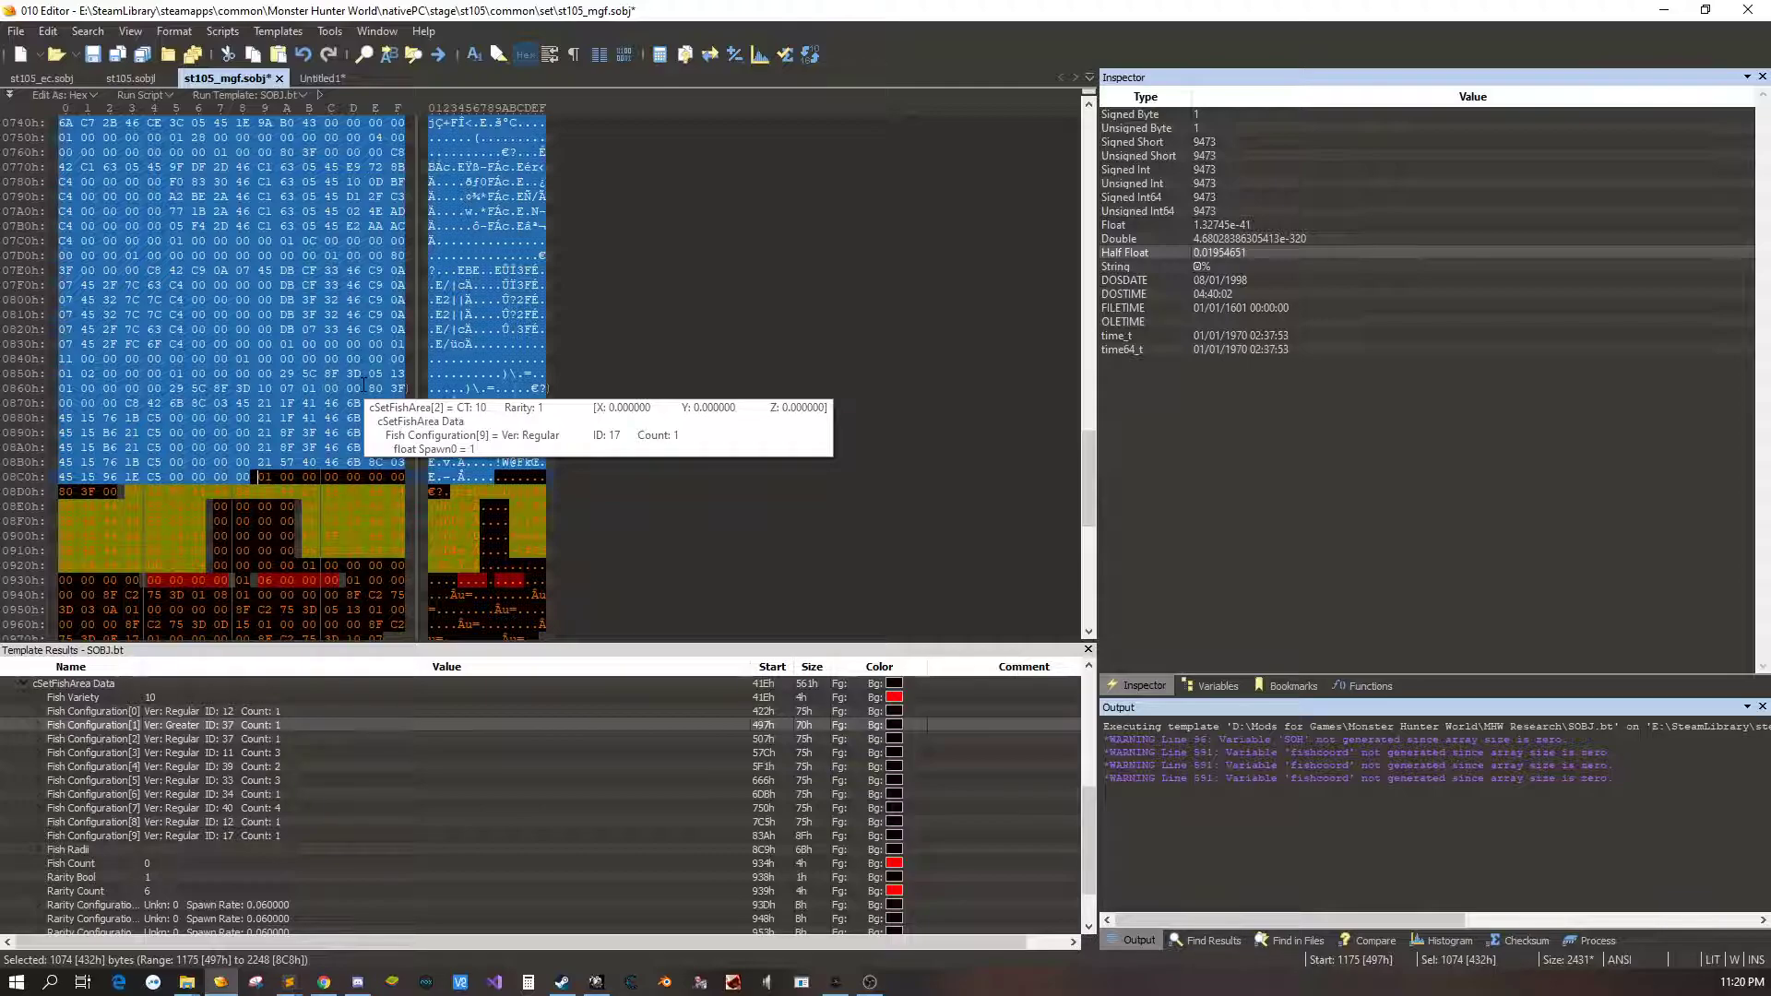
key(Delete)
Set the third fish area's Fish Variety to 1
click(157, 695)
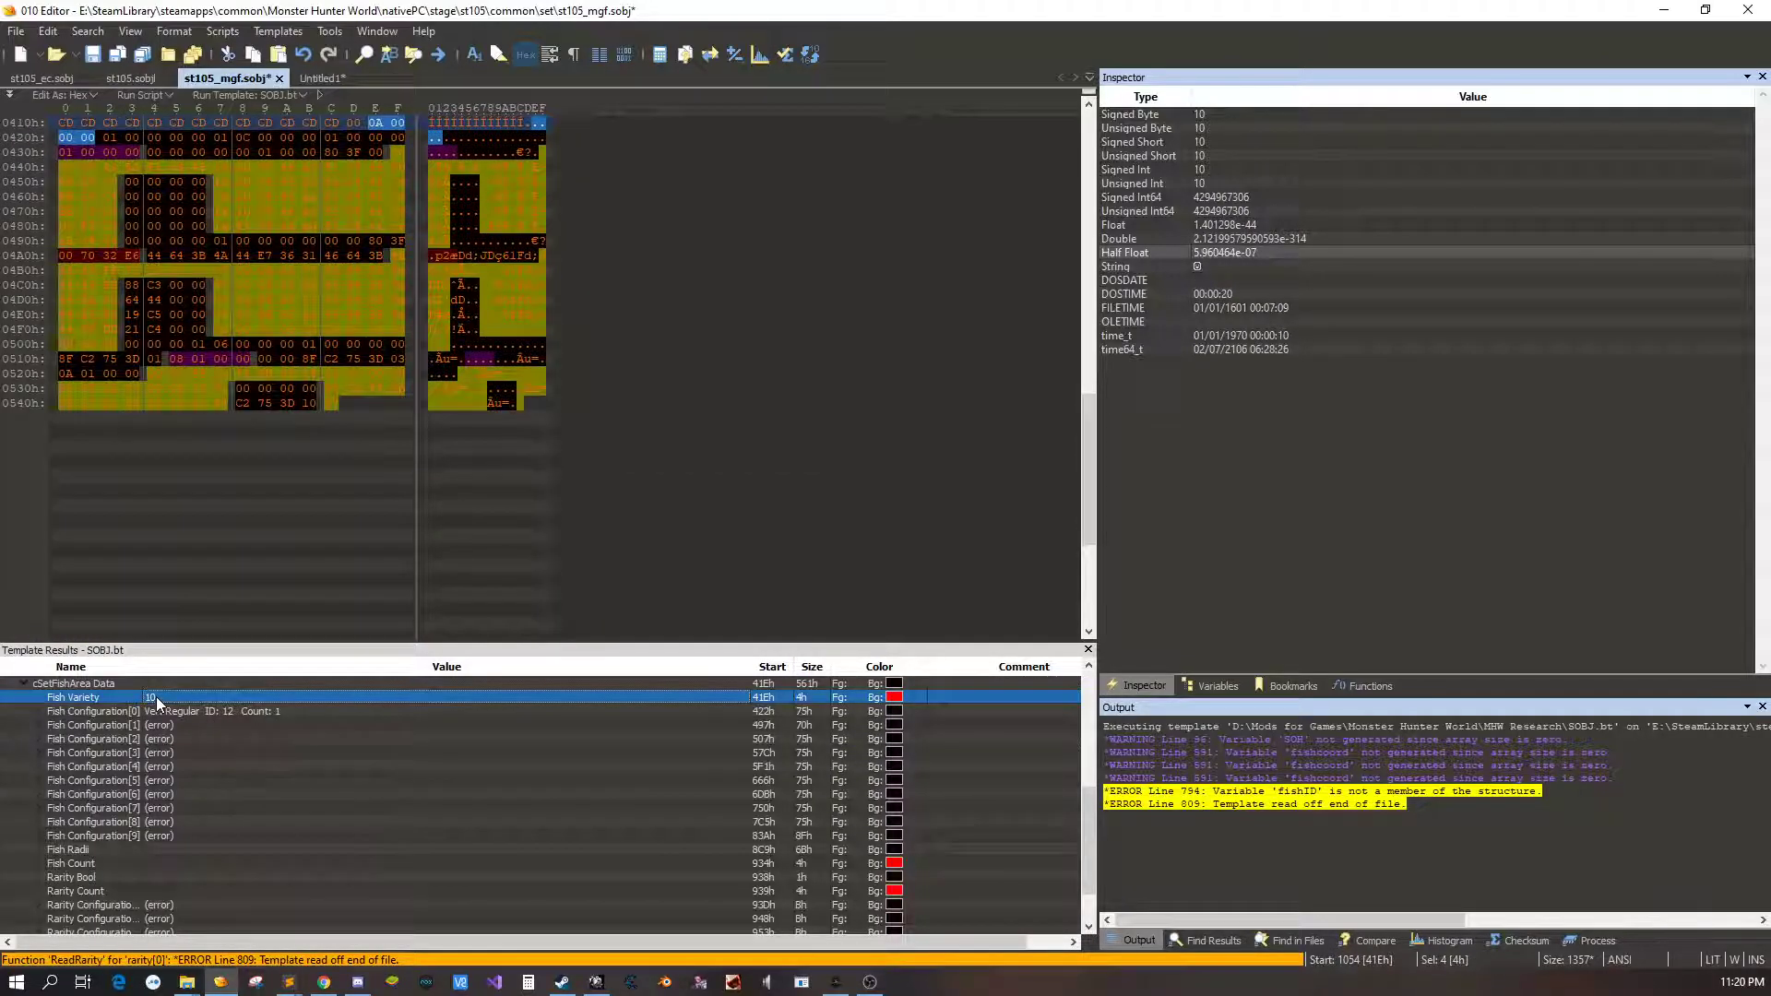
text(1)
key(Return)
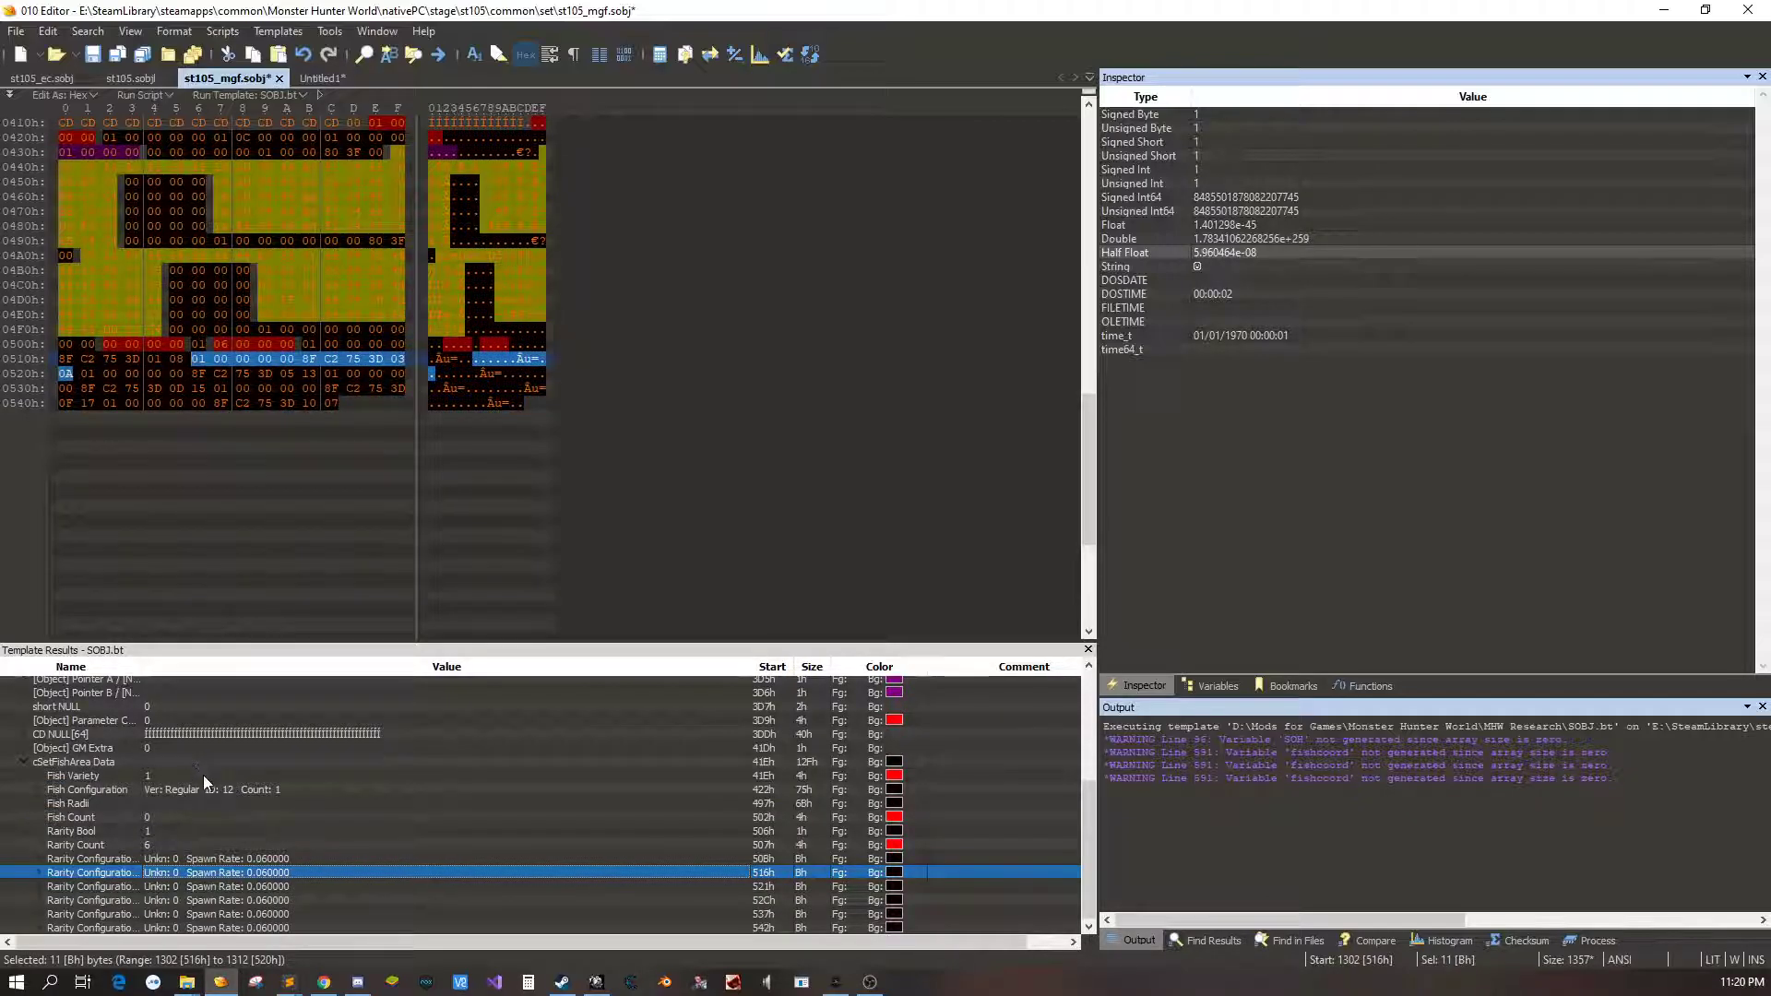
Convert the remaining ID 12 configuration to a Greater fish by deleting the five bytes from 422h to 426h
click(204, 790)
click(198, 802)
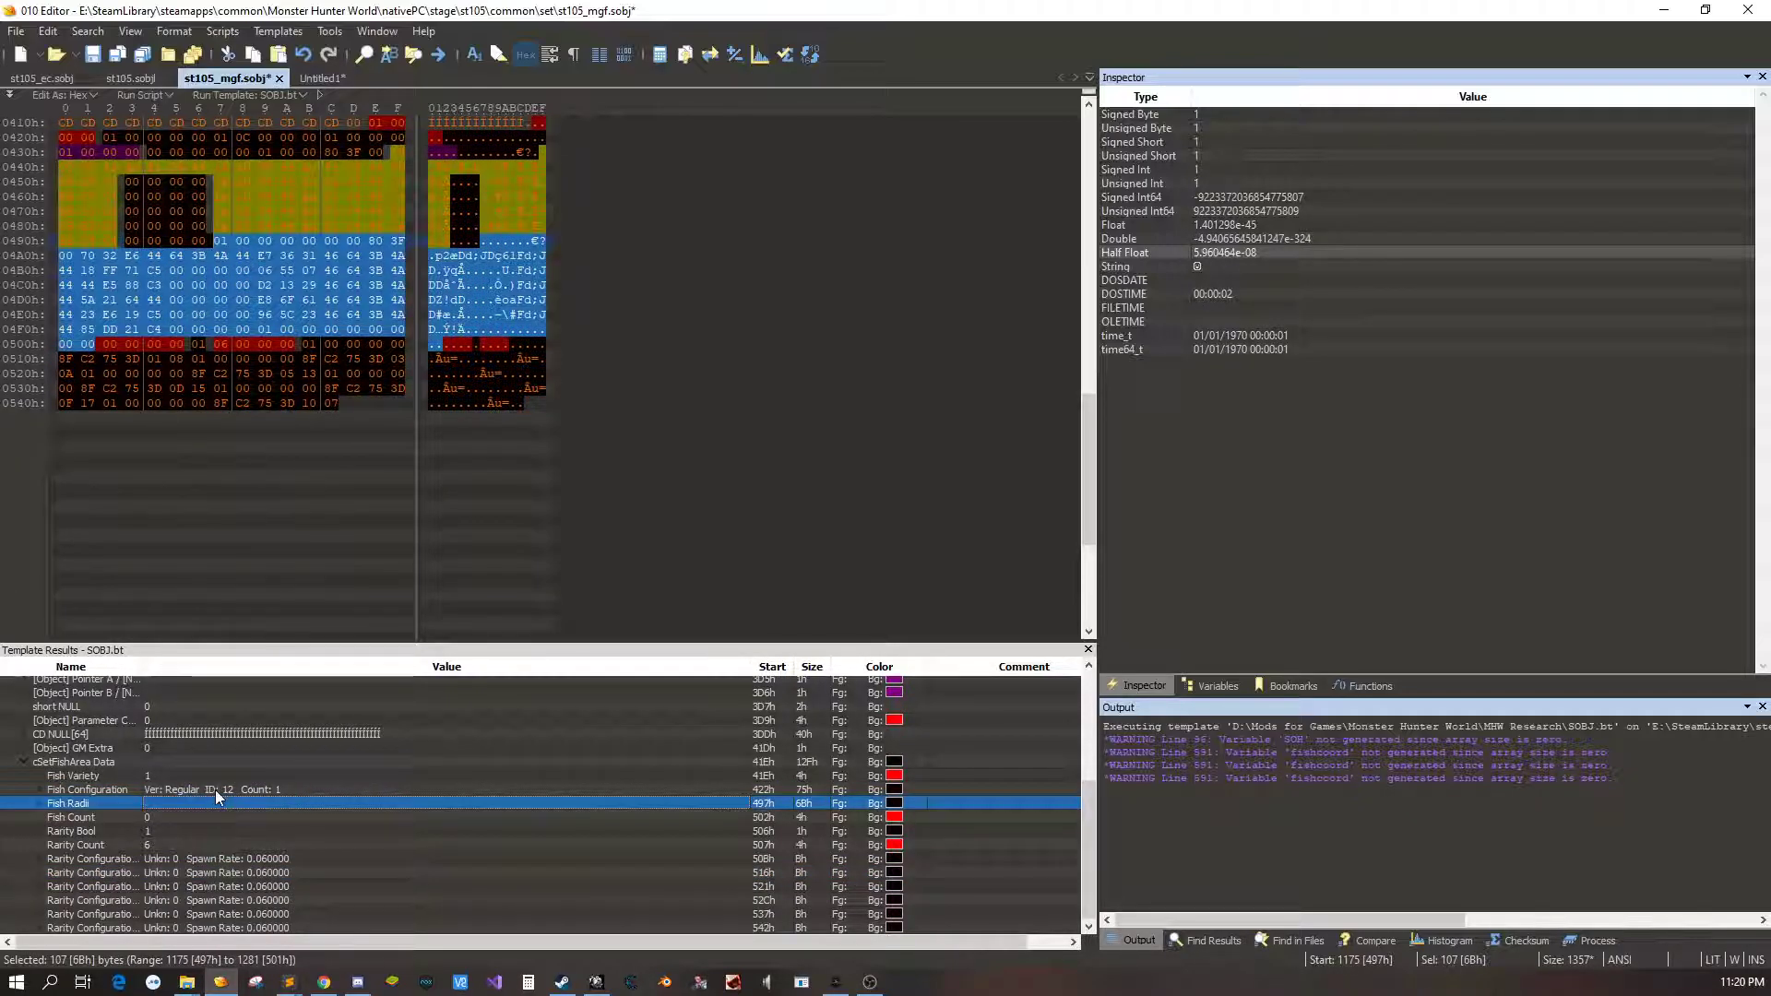
click(214, 790)
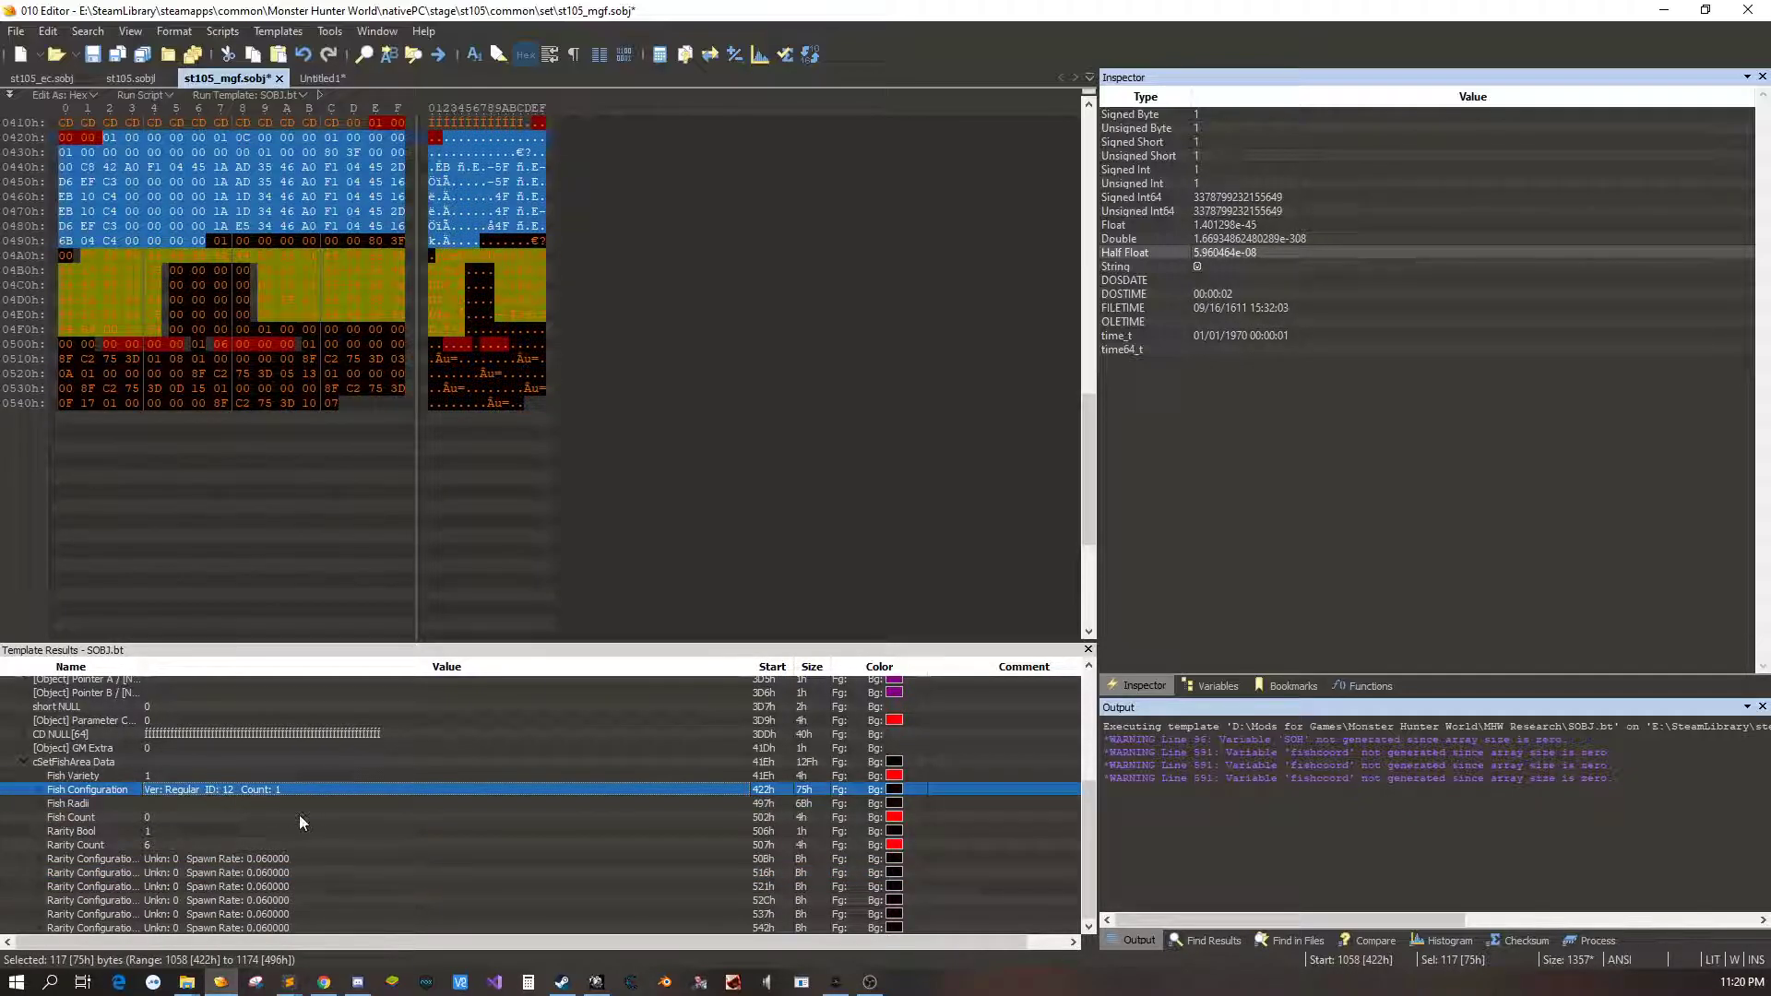
click(41, 790)
click(146, 779)
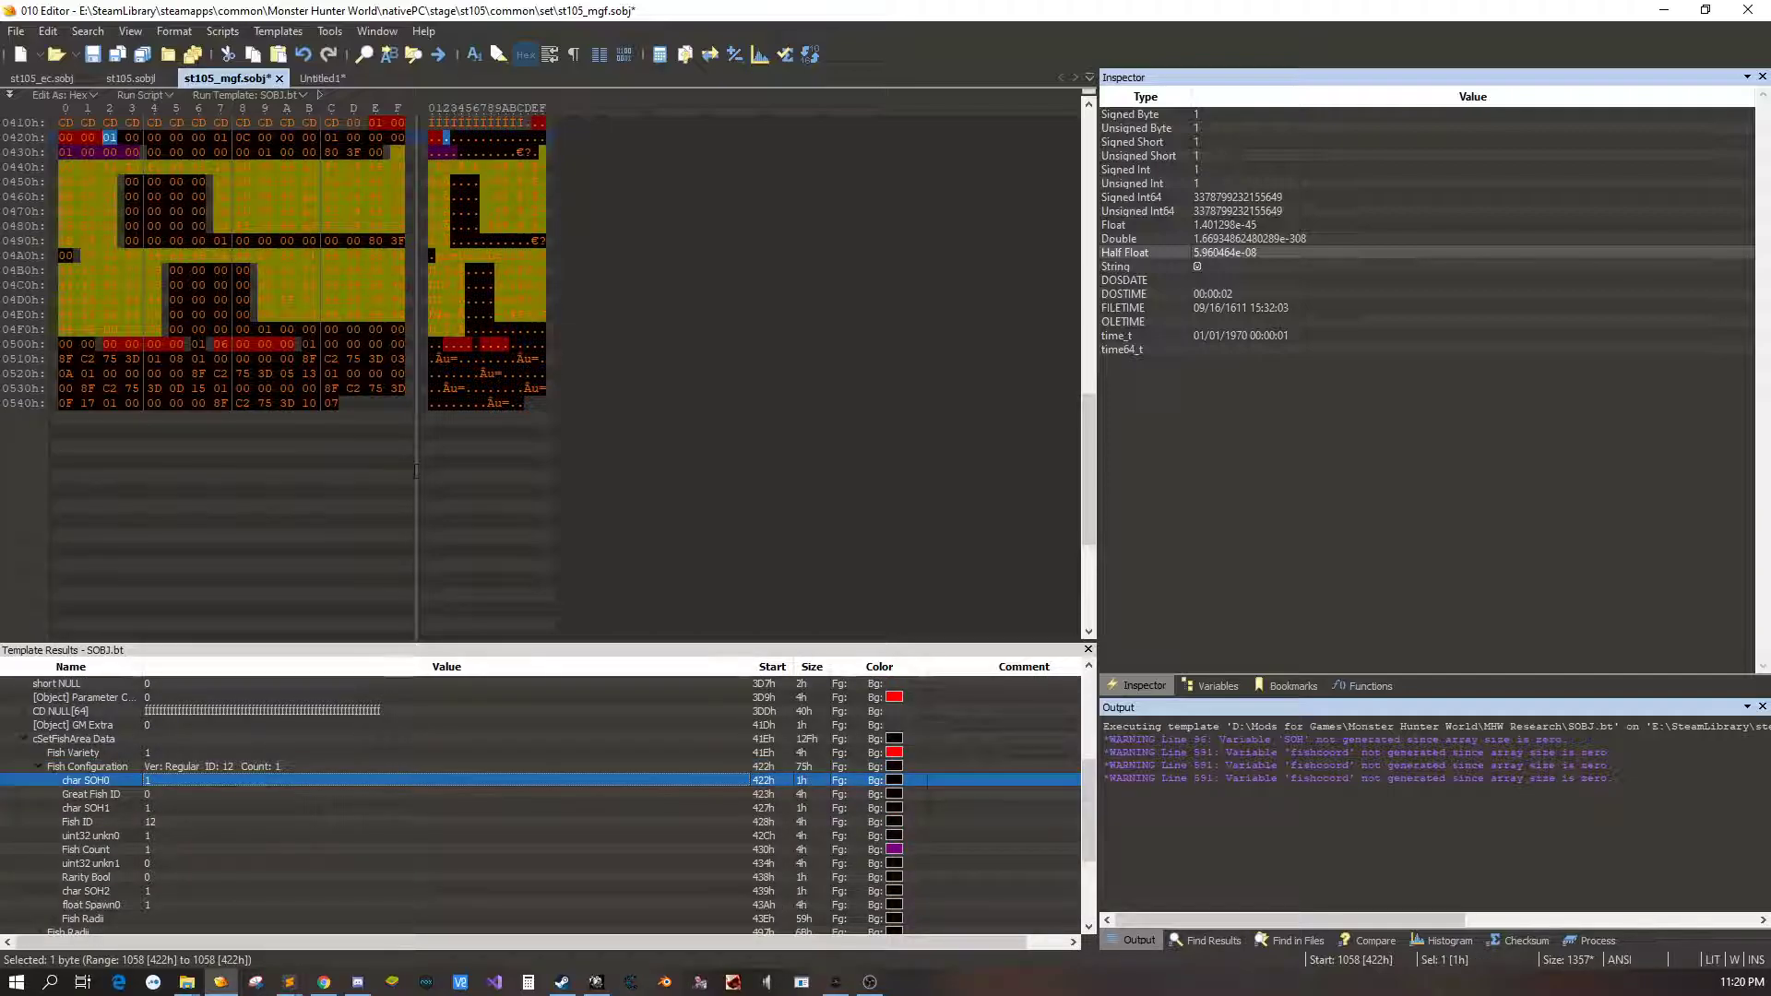
scroll(231, 332, up, 3)
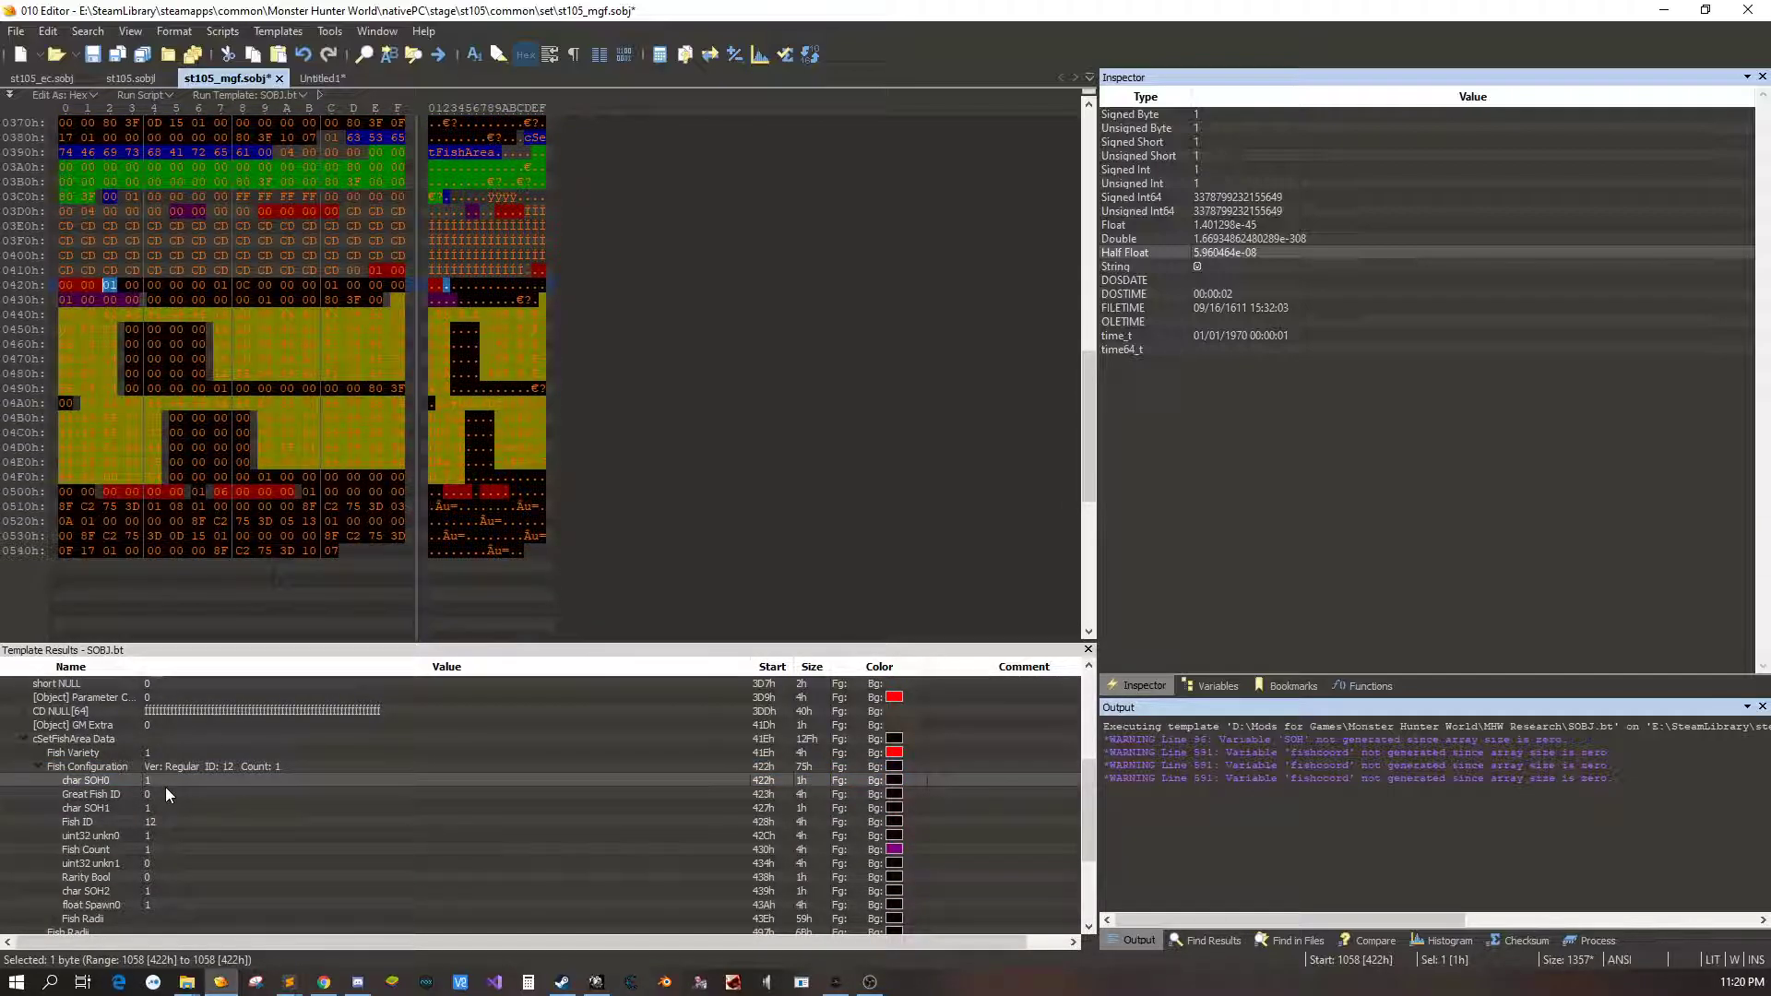
click(175, 795)
drag(110, 285, 214, 285)
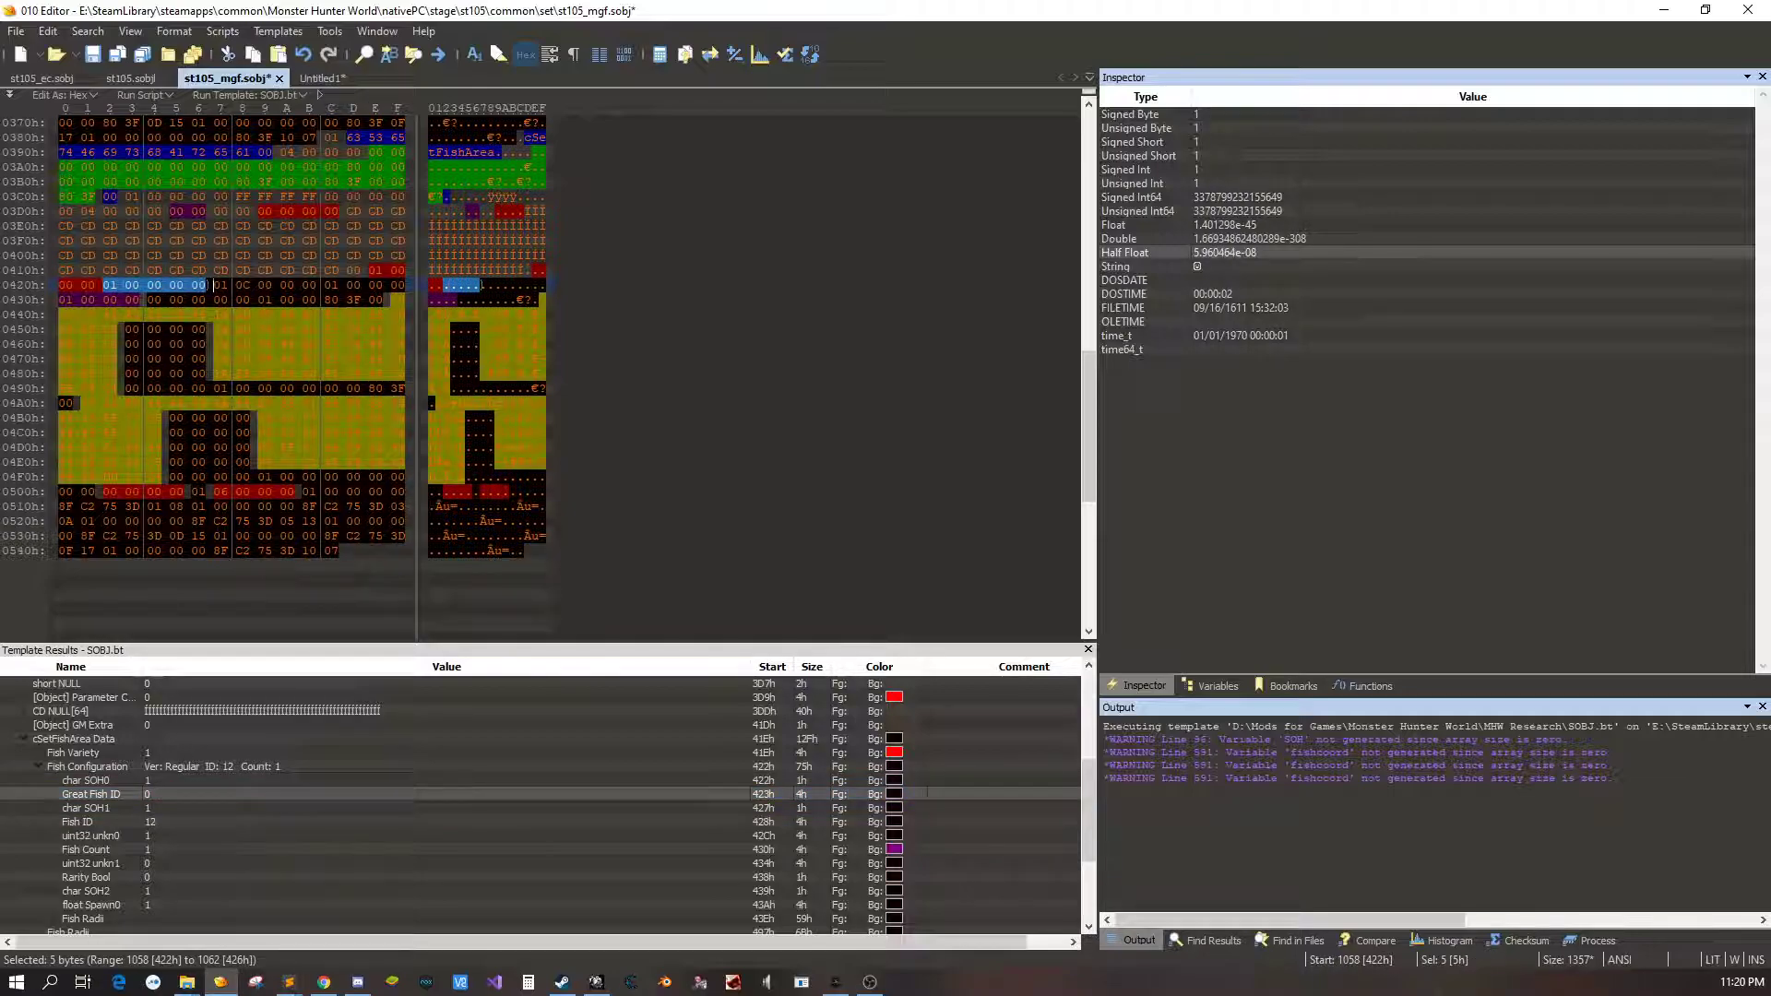
key(Delete)
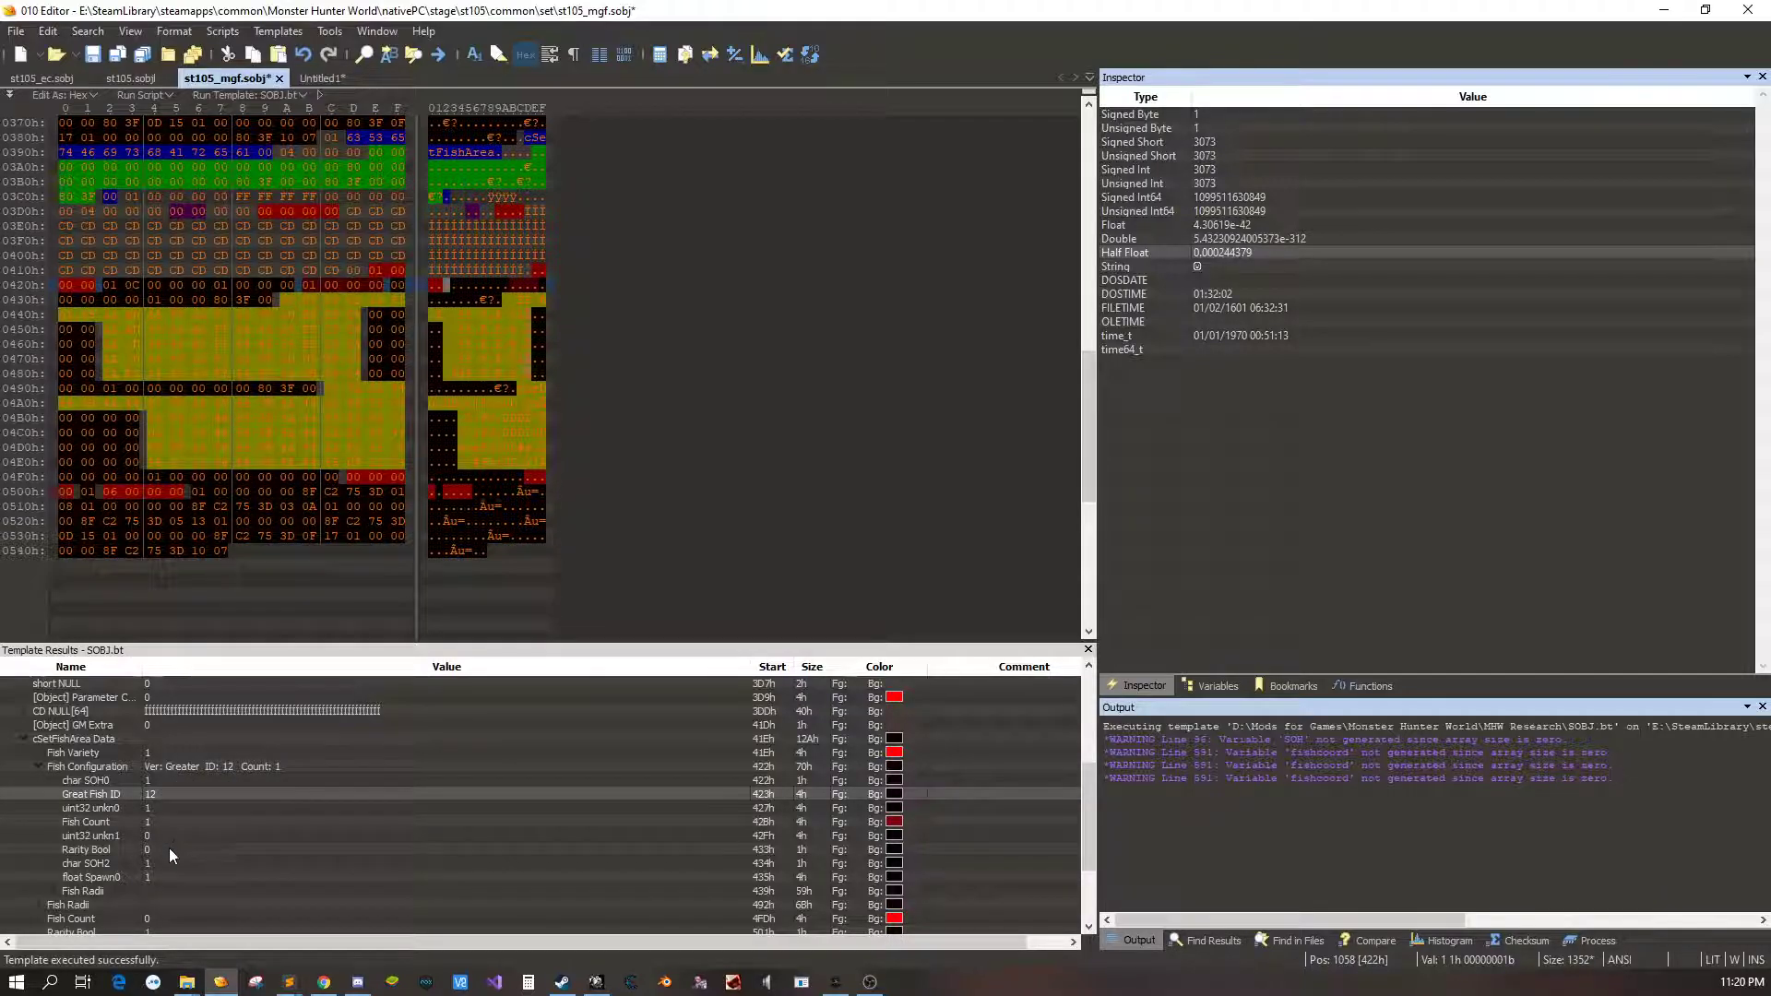
Expand the first Rarity Configuration of the third fish area and set its Spawn Rate to 1
click(170, 891)
key(Down)
key(Down)
key(Down)
key(Down)
key(Down)
key(Down)
key(Down)
key(Down)
key(Down)
key(Down)
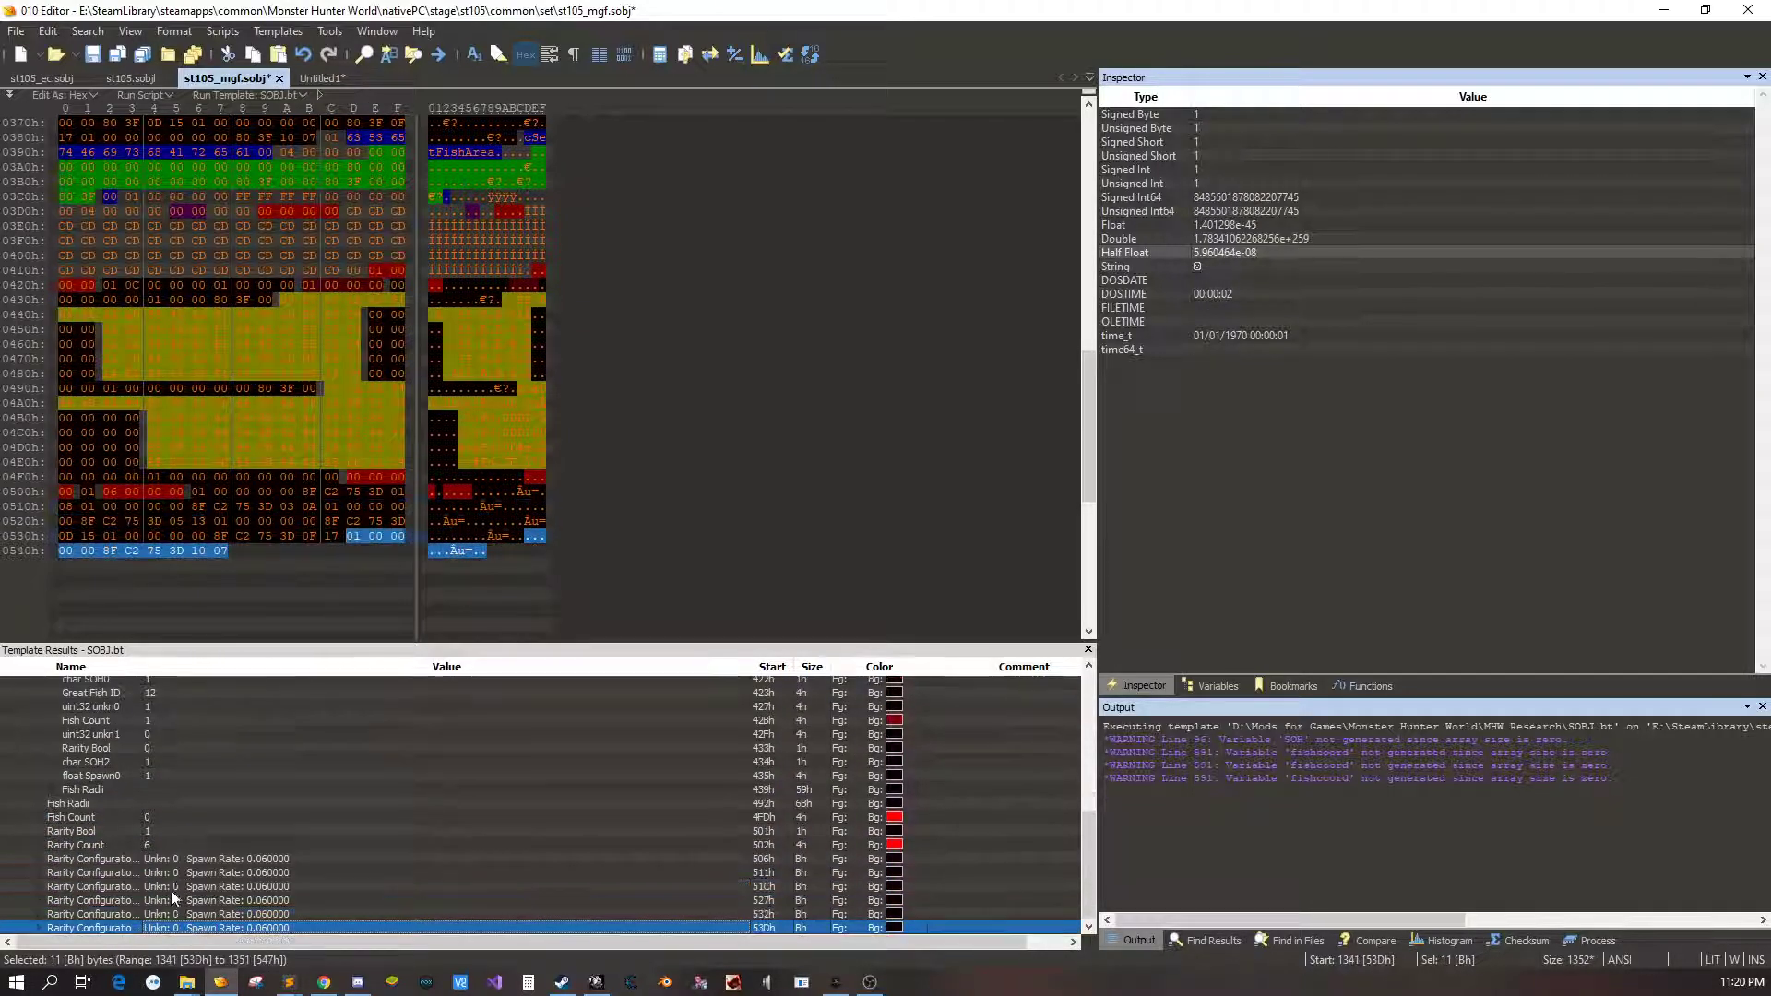
click(38, 857)
double_click(172, 890)
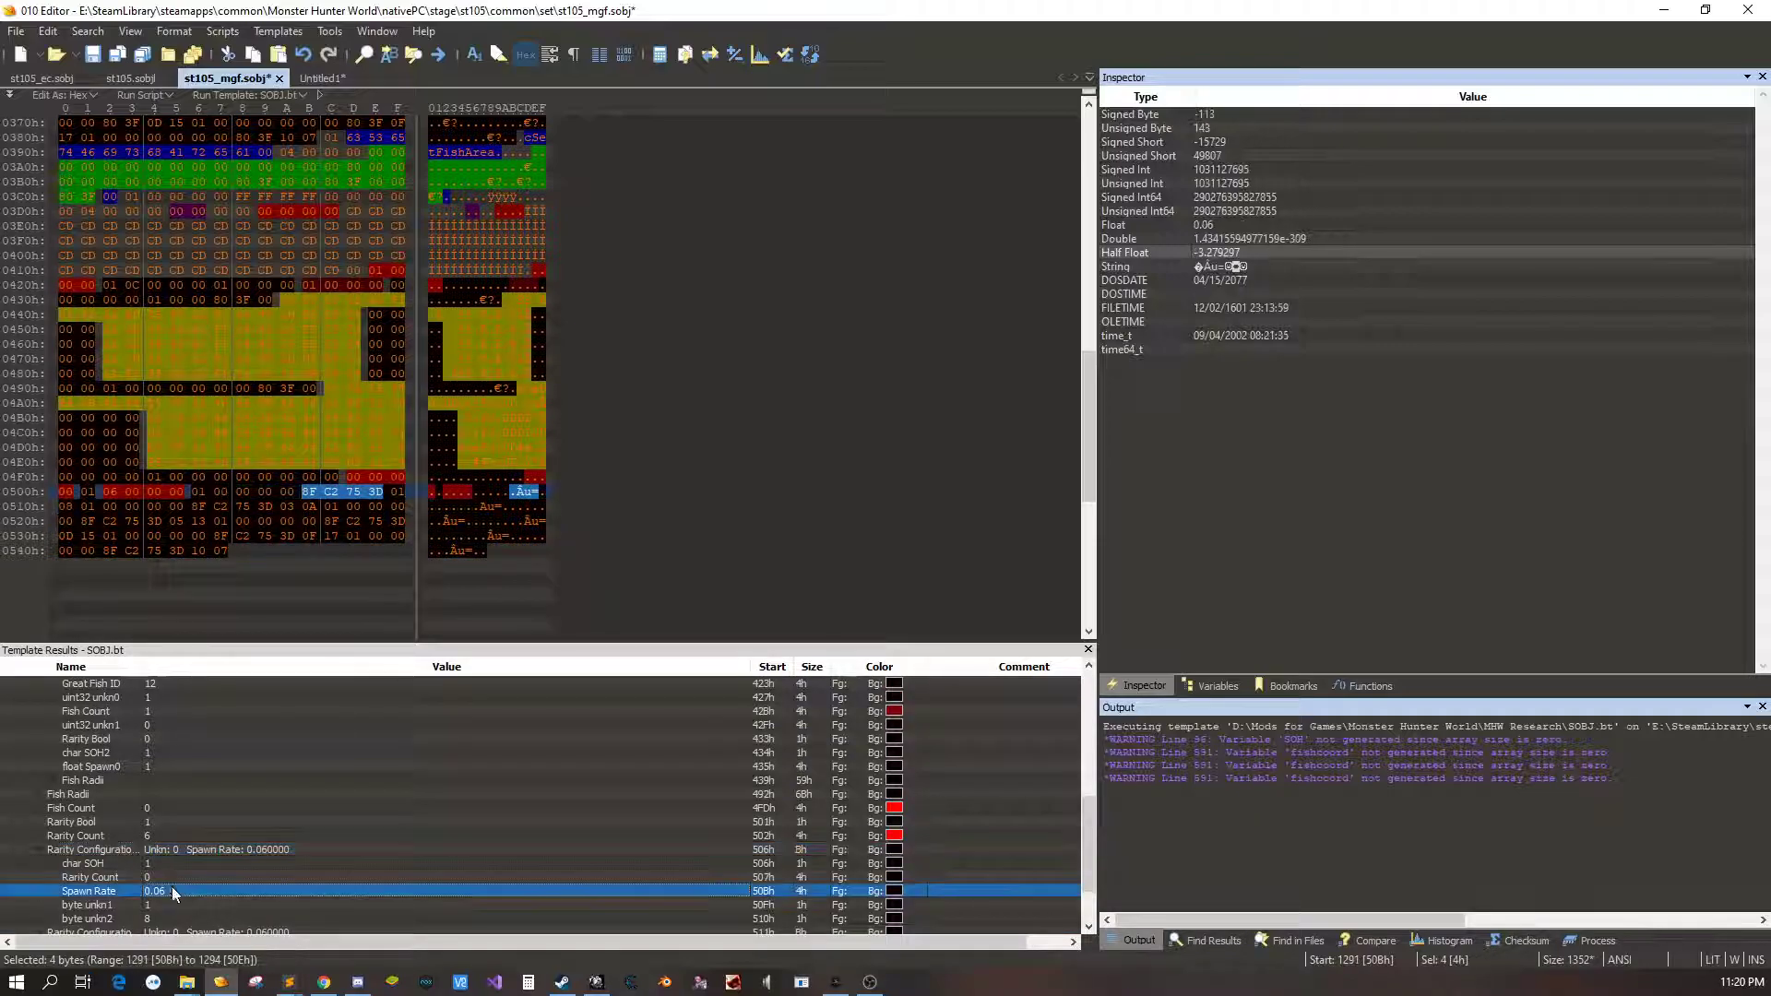
text(1)
key(Return)
Expand the last Rarity Configuration of the third fish area and set its Spawn Rate to 1
key(Down)
key(Down)
key(Down)
key(Down)
key(Down)
key(Down)
key(Down)
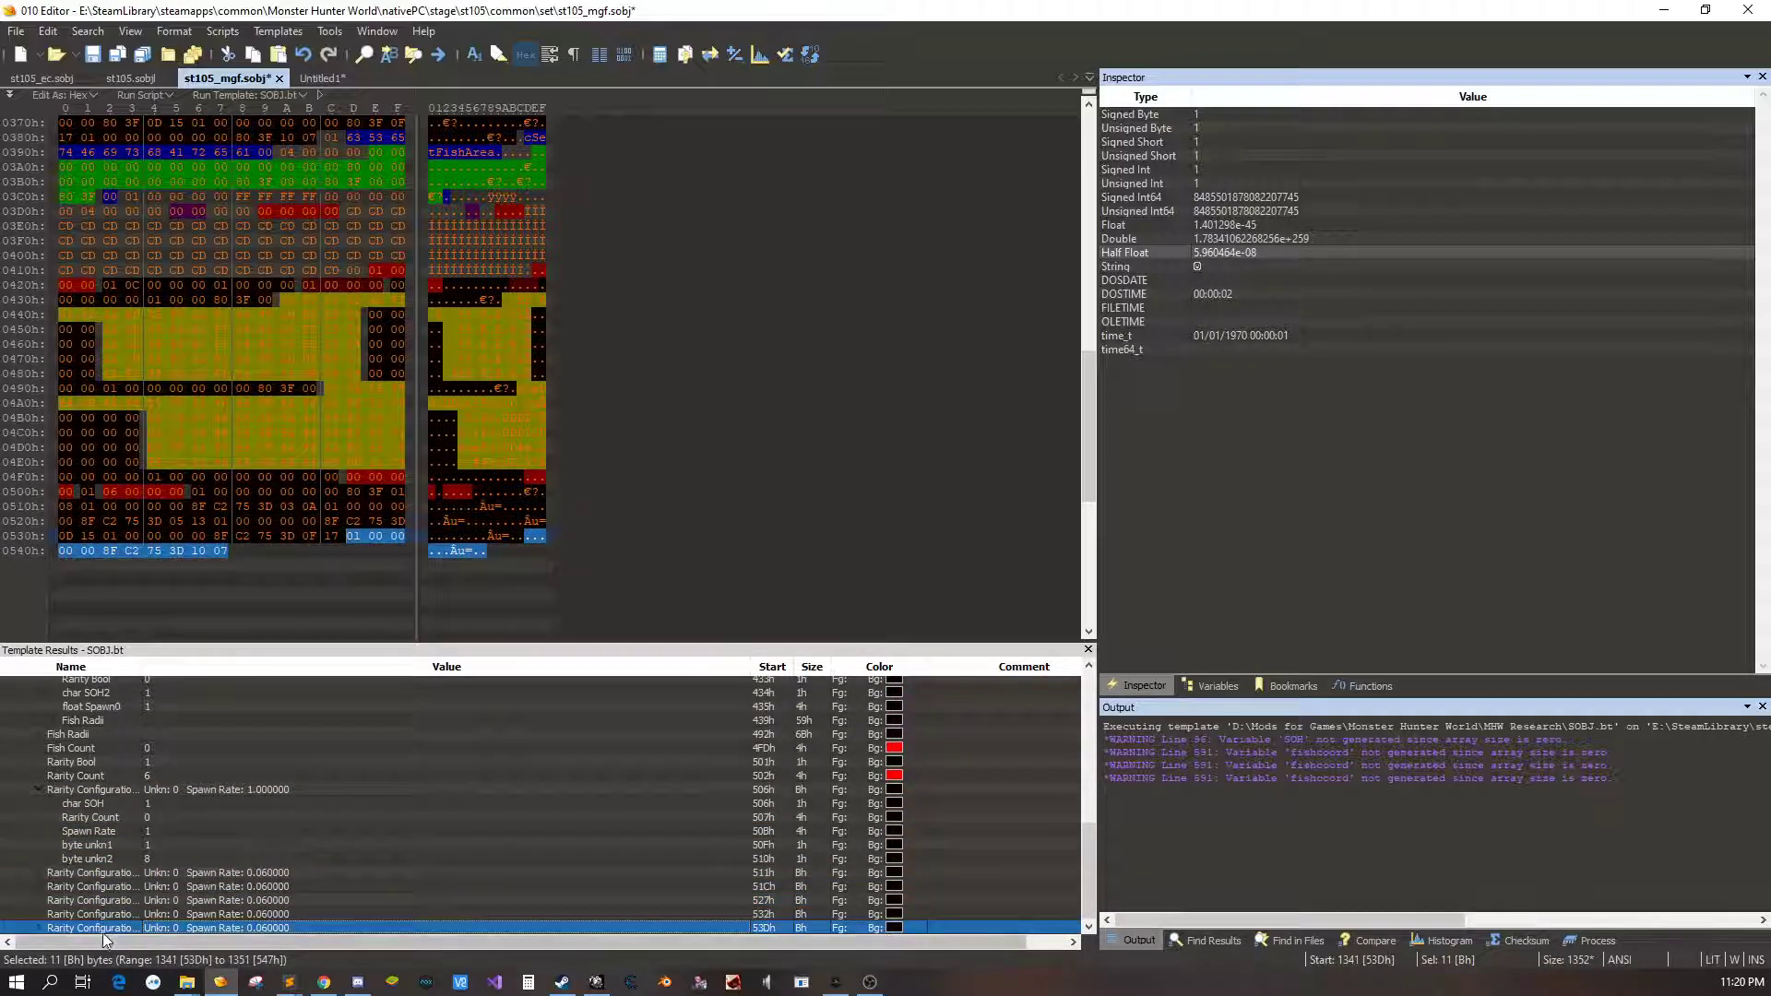
click(38, 928)
key(Down)
key(Down)
key(Down)
key(Down)
key(Down)
double_click(161, 901)
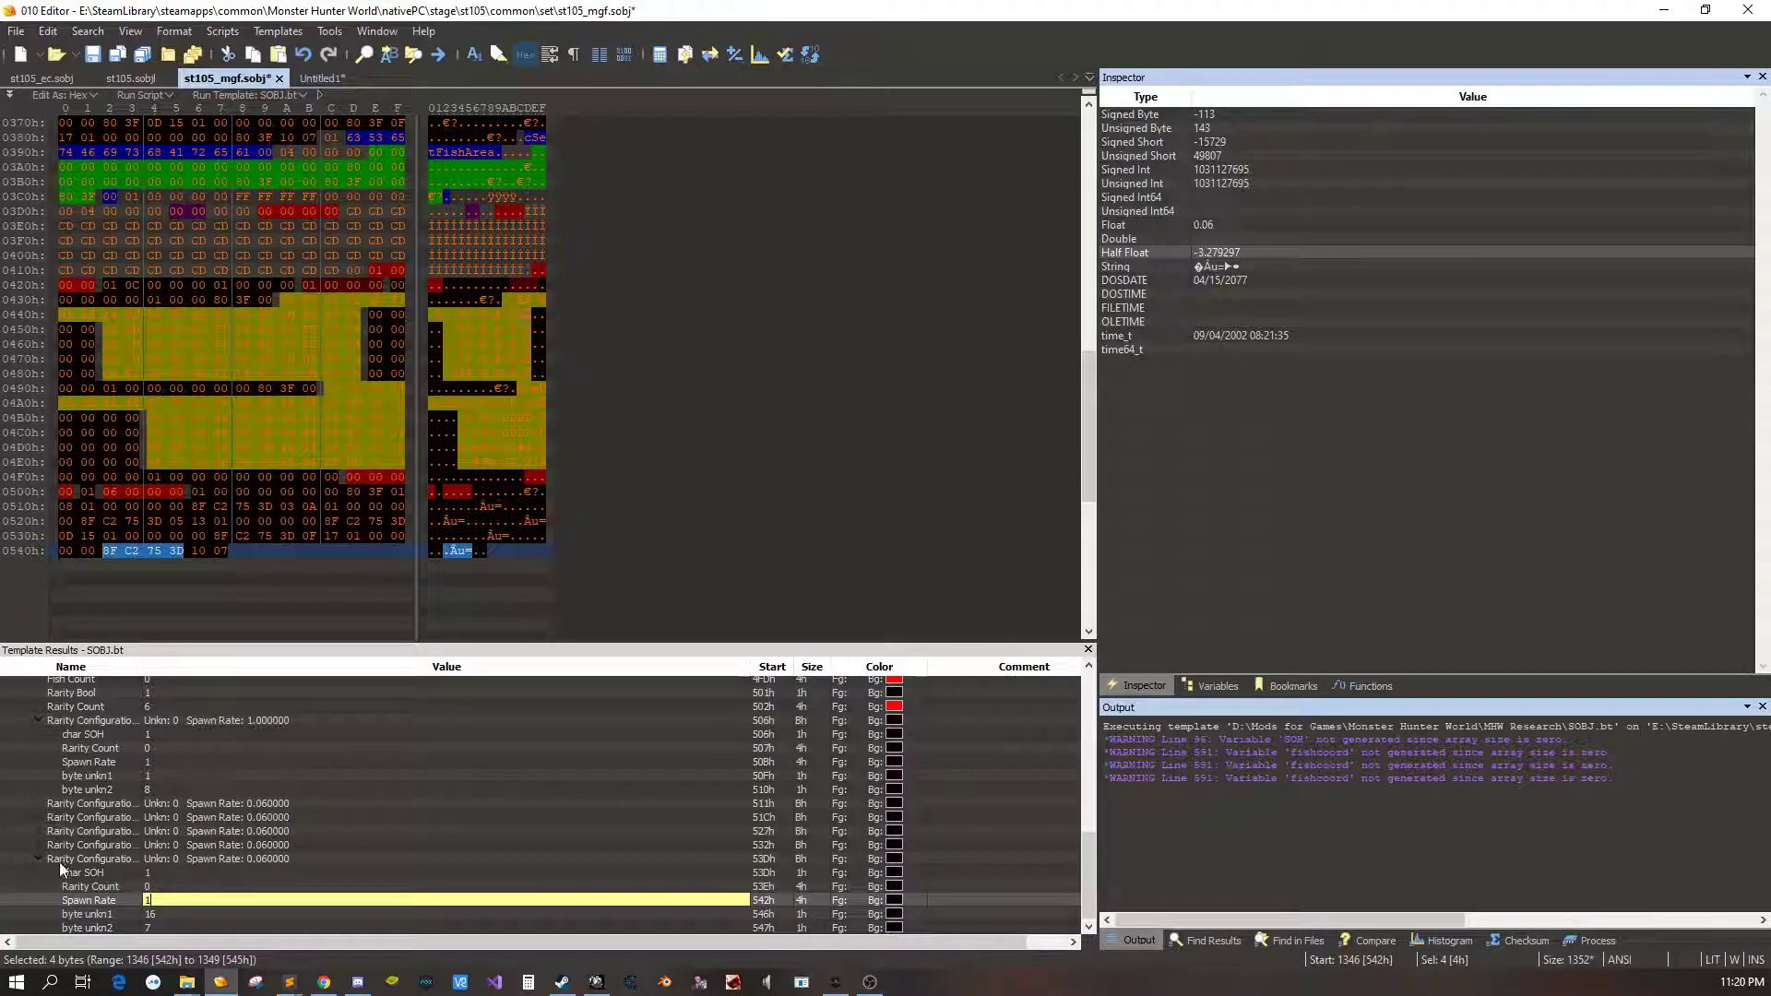
text(1)
key(Return)
Set the Spawn Rate of the fifth and fourth Rarity Configurations to 1
click(35, 843)
double_click(159, 882)
text(1)
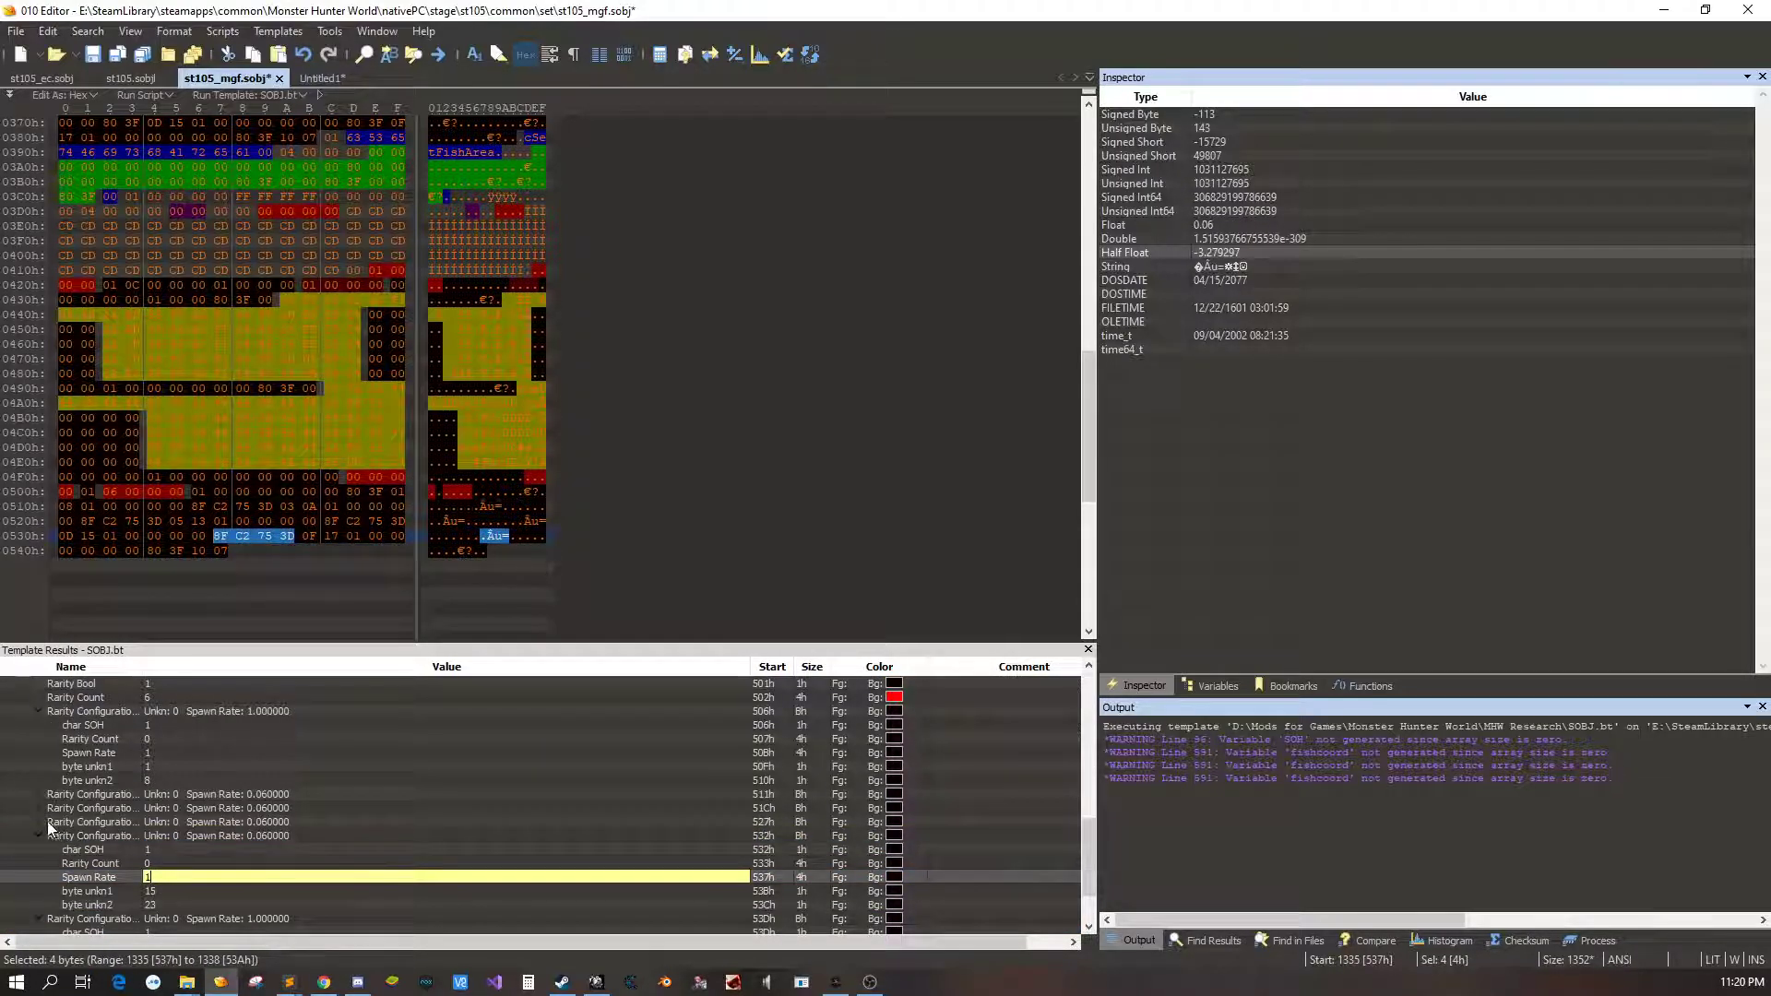
click(38, 822)
double_click(182, 864)
text(1)
Set the Spawn Rate of the third and second Rarity Configurations to 1
click(37, 808)
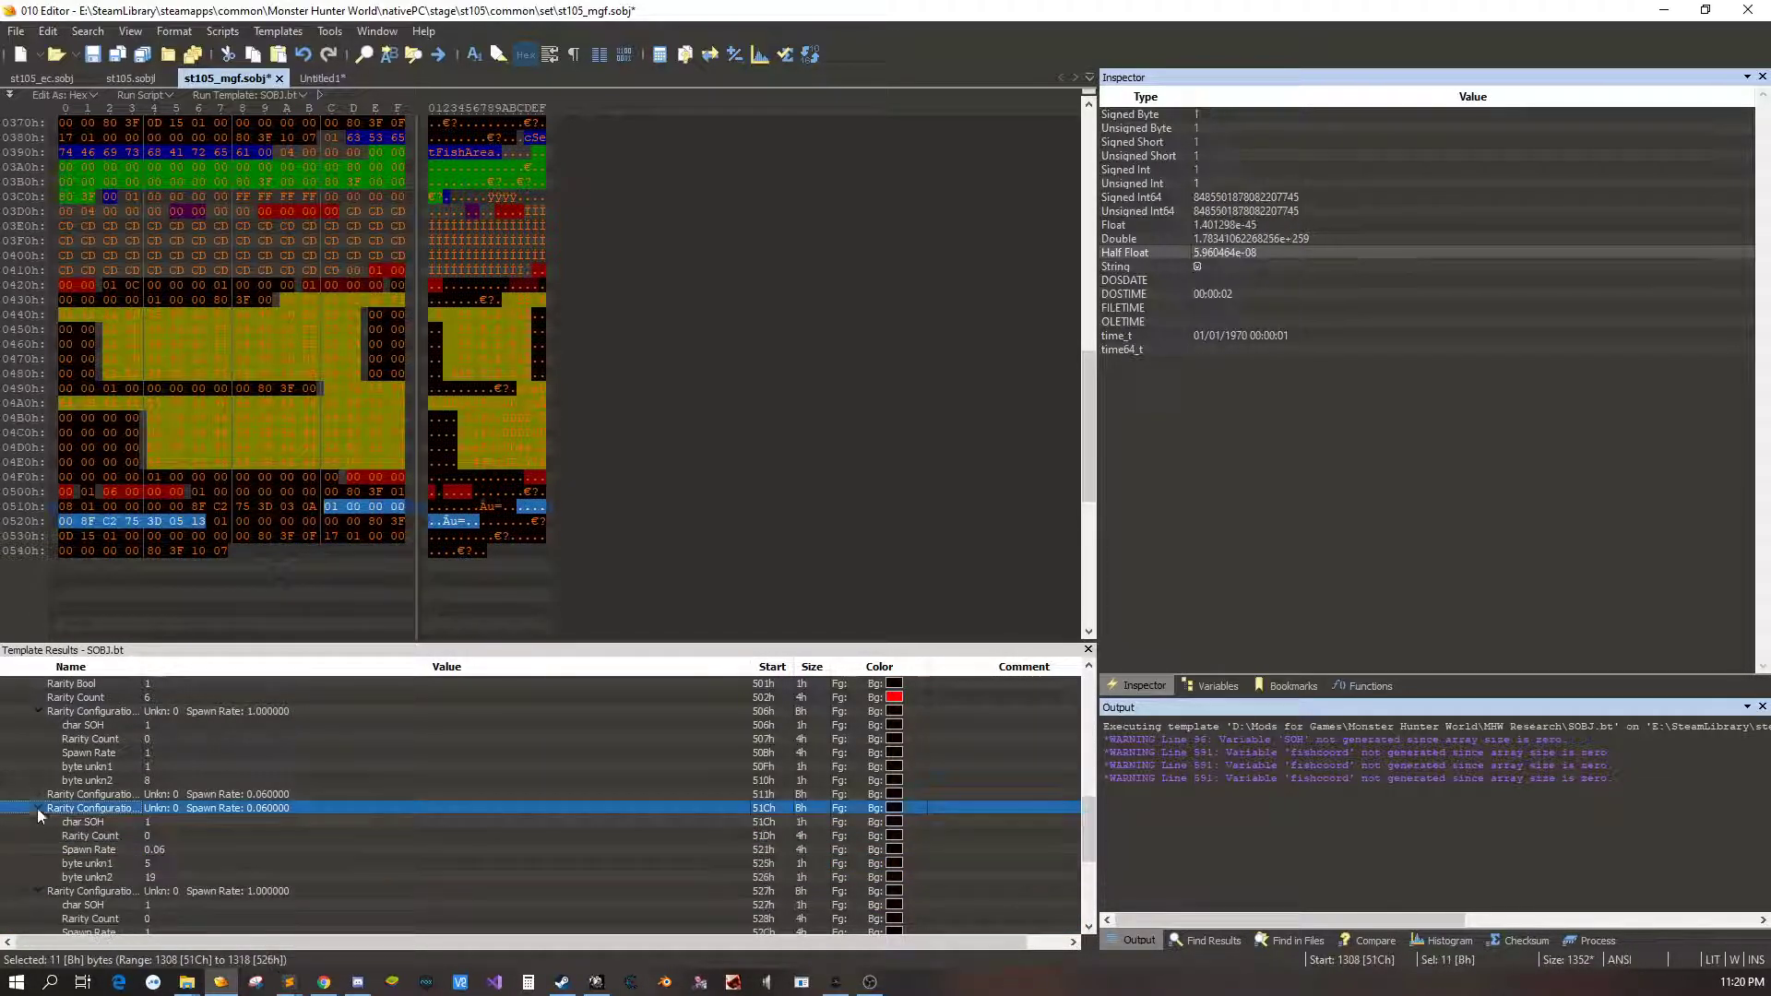
double_click(154, 850)
text(1)
click(37, 794)
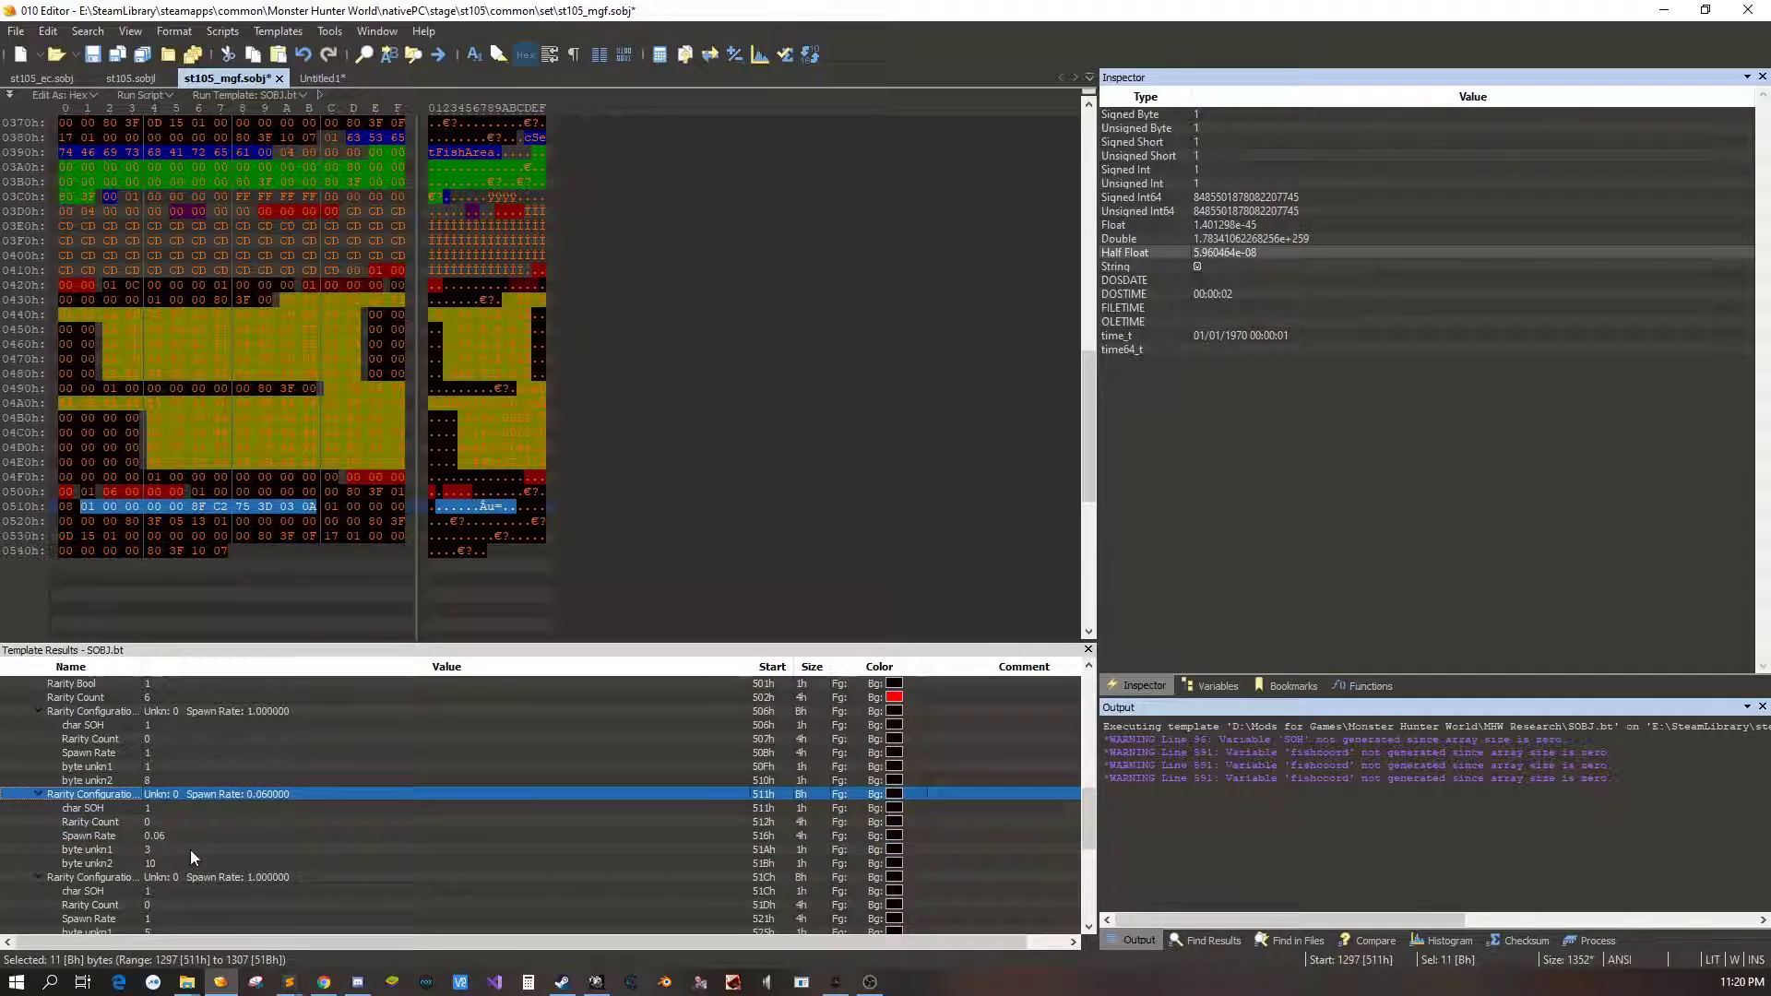
double_click(175, 836)
text(1)
Collapse the third fish area's Fish Configuration and cSetFishArea Data, and save st105_mgf.sobj
click(296, 744)
key(Up)
key(Up)
key(Up)
key(Up)
key(Up)
key(Up)
key(Up)
key(Up)
key(Up)
key(Up)
key(Up)
key(Up)
key(Up)
key(Up)
key(Up)
key(Up)
key(Up)
key(Up)
key(Up)
key(Up)
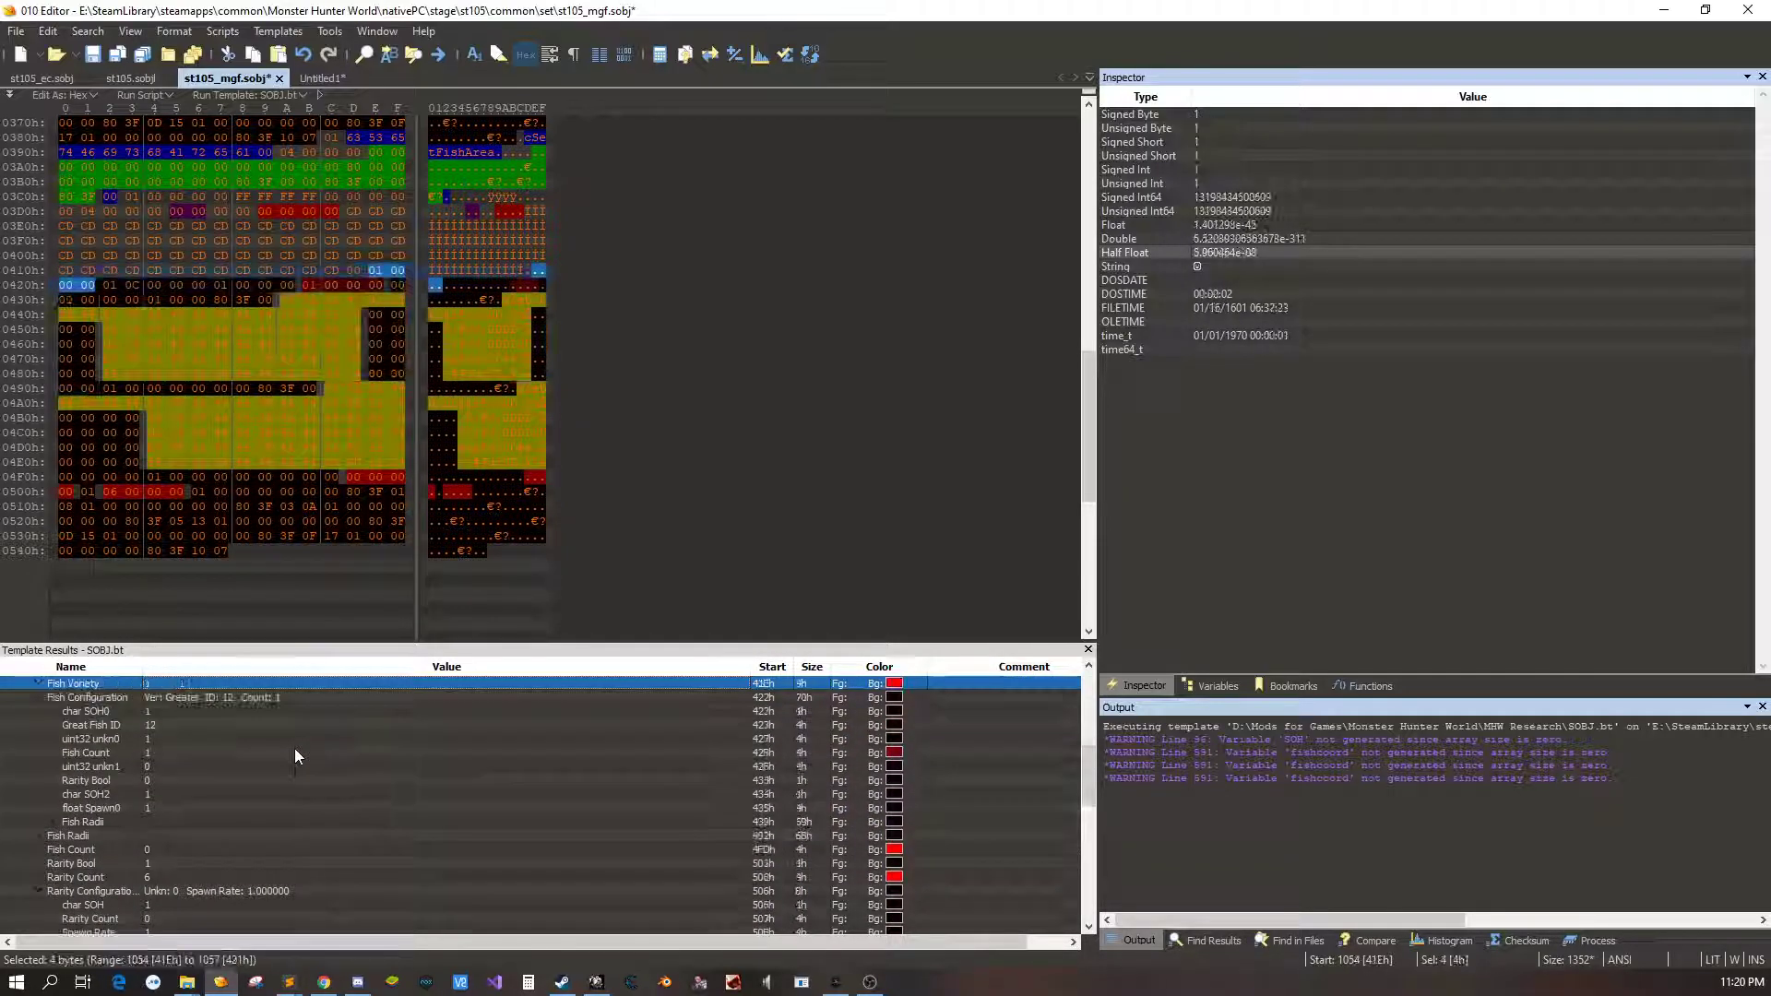
key(Up)
key(Up)
key(Up)
key(Up)
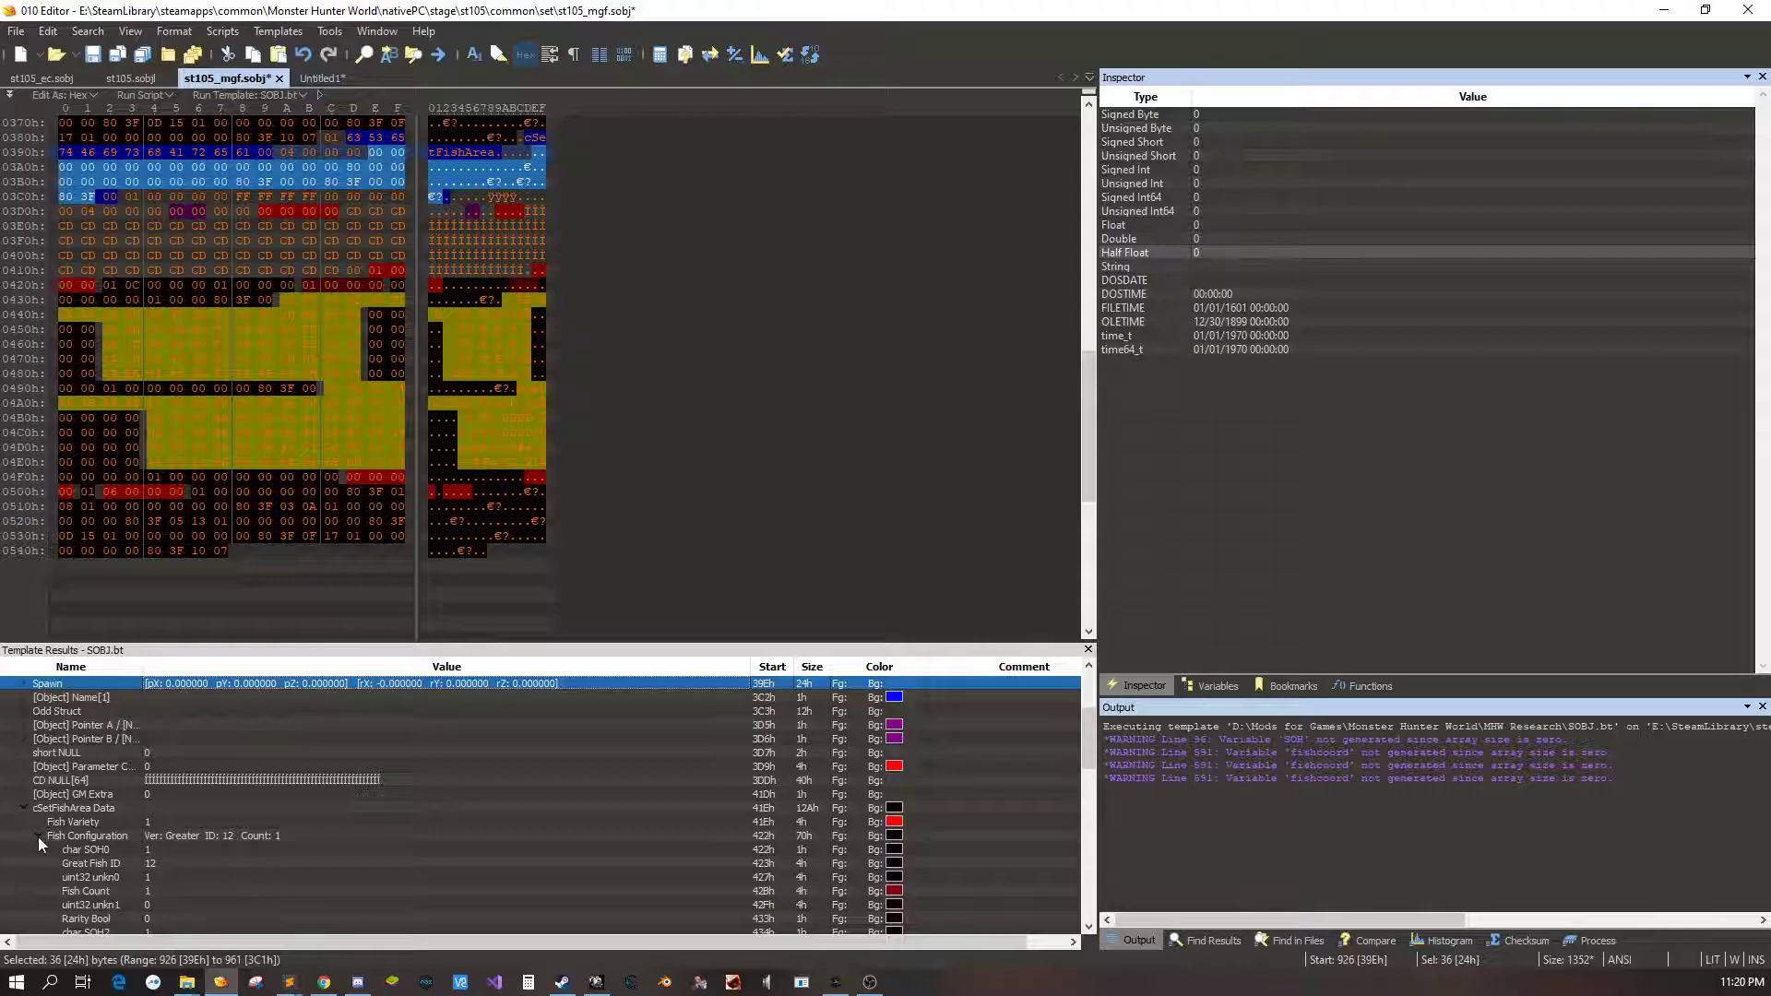
click(36, 837)
click(24, 808)
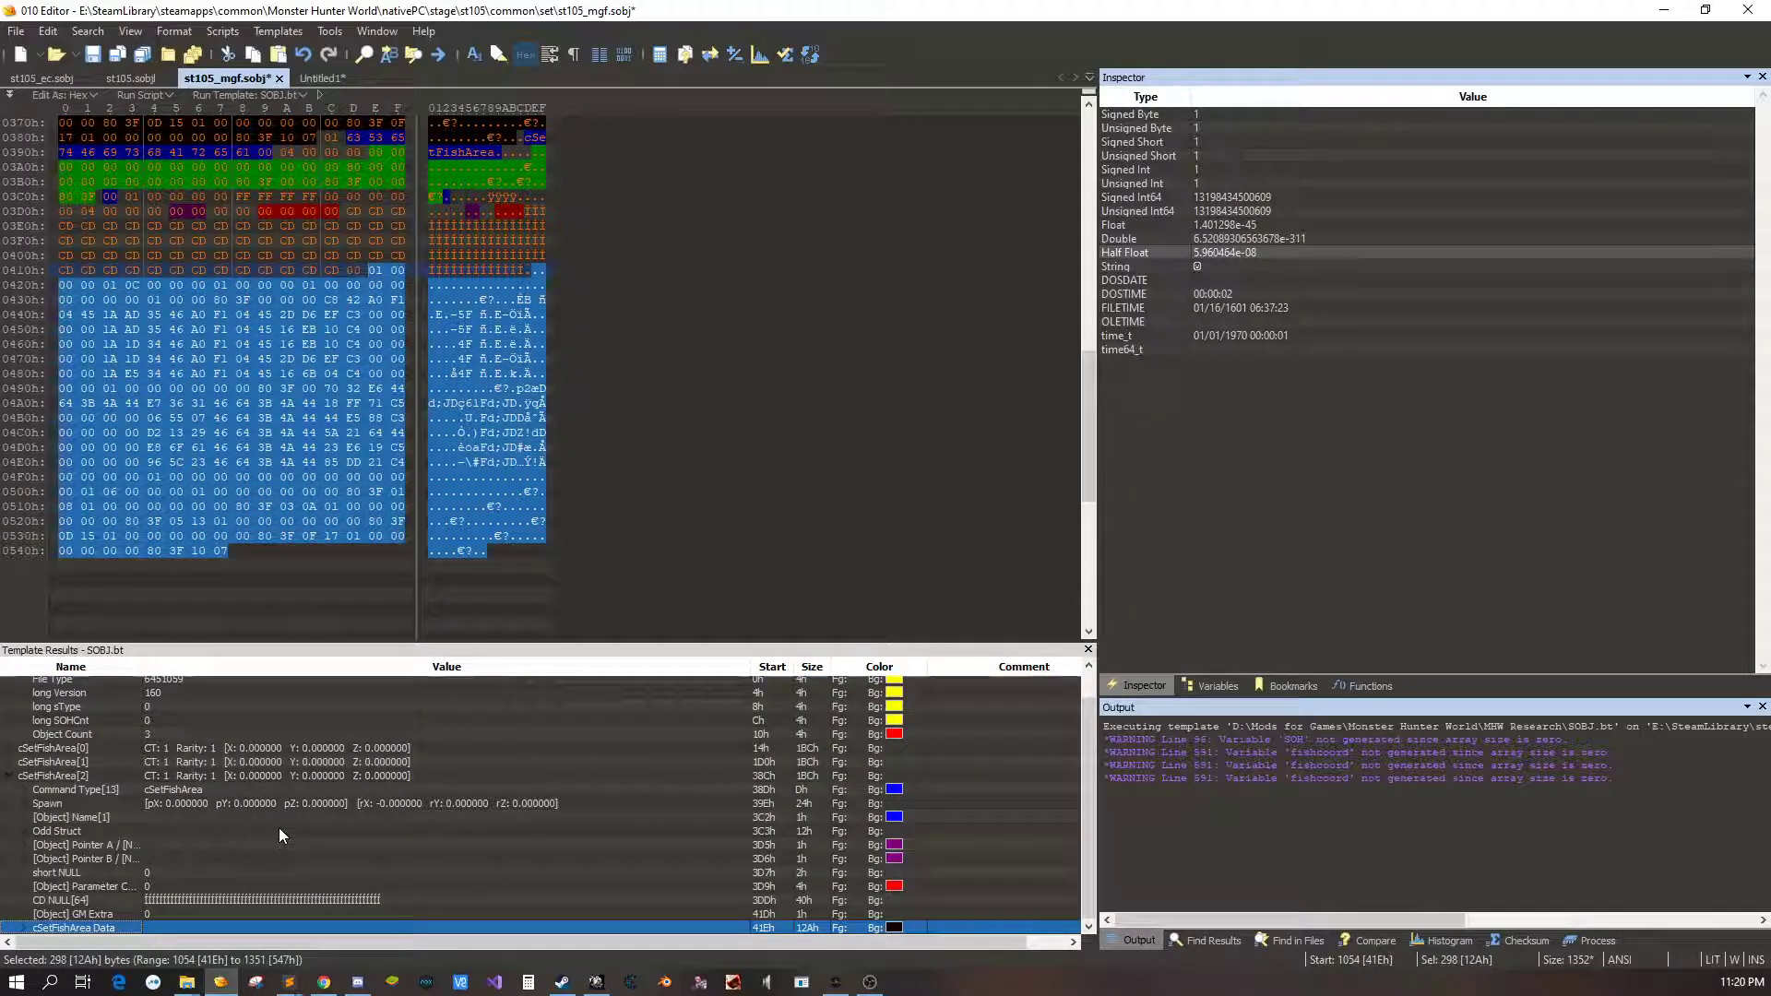
key(ctrl+s)
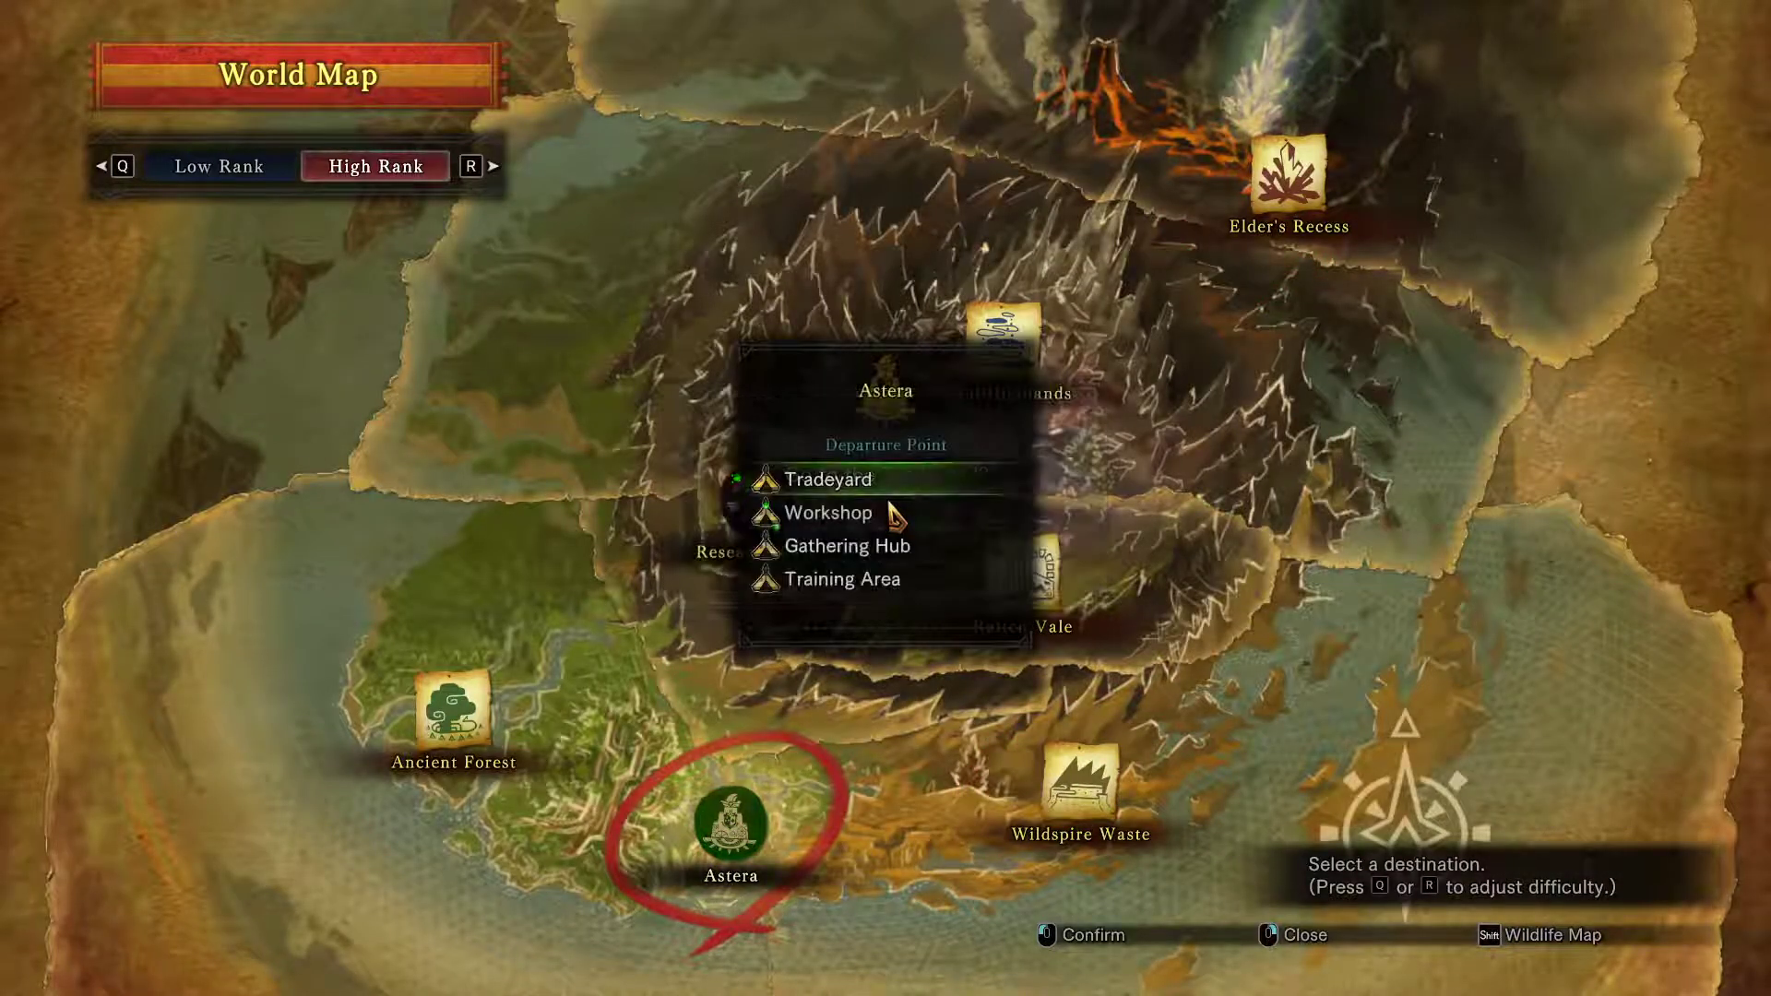
Switch to Monster Hunter World, depart for Astera's Training Area and close the Elder's Recess expedition results
click(901, 583)
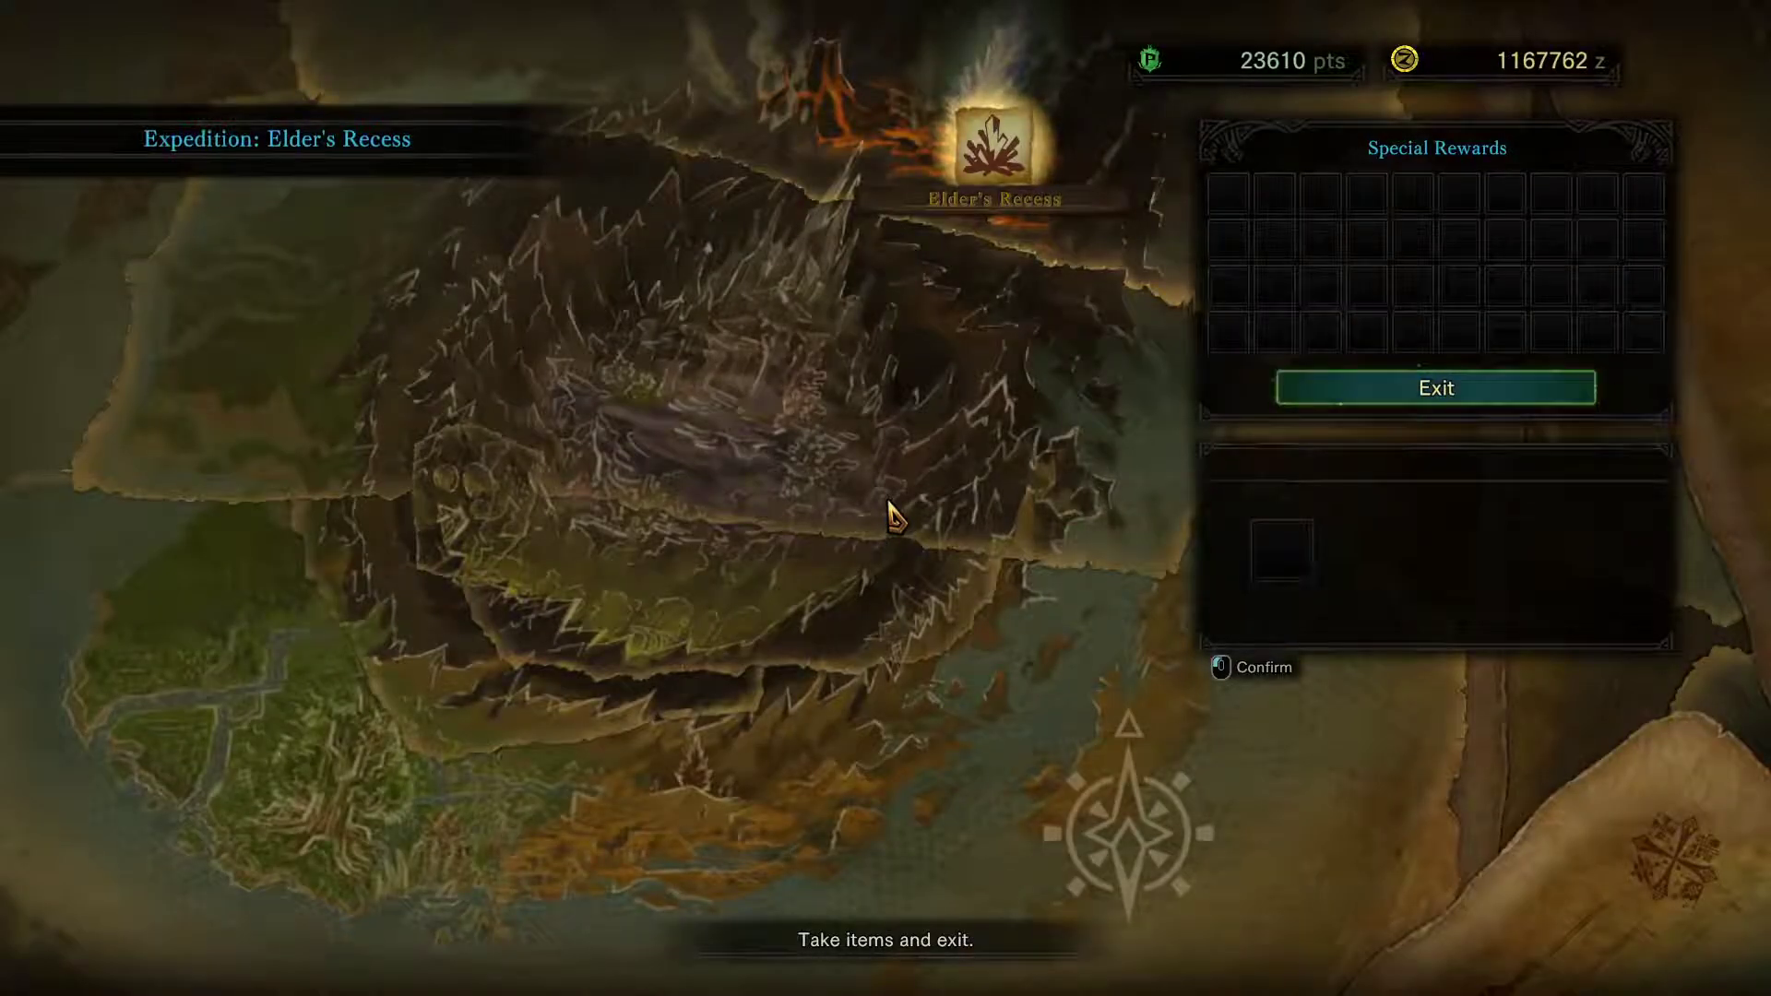
click(890, 503)
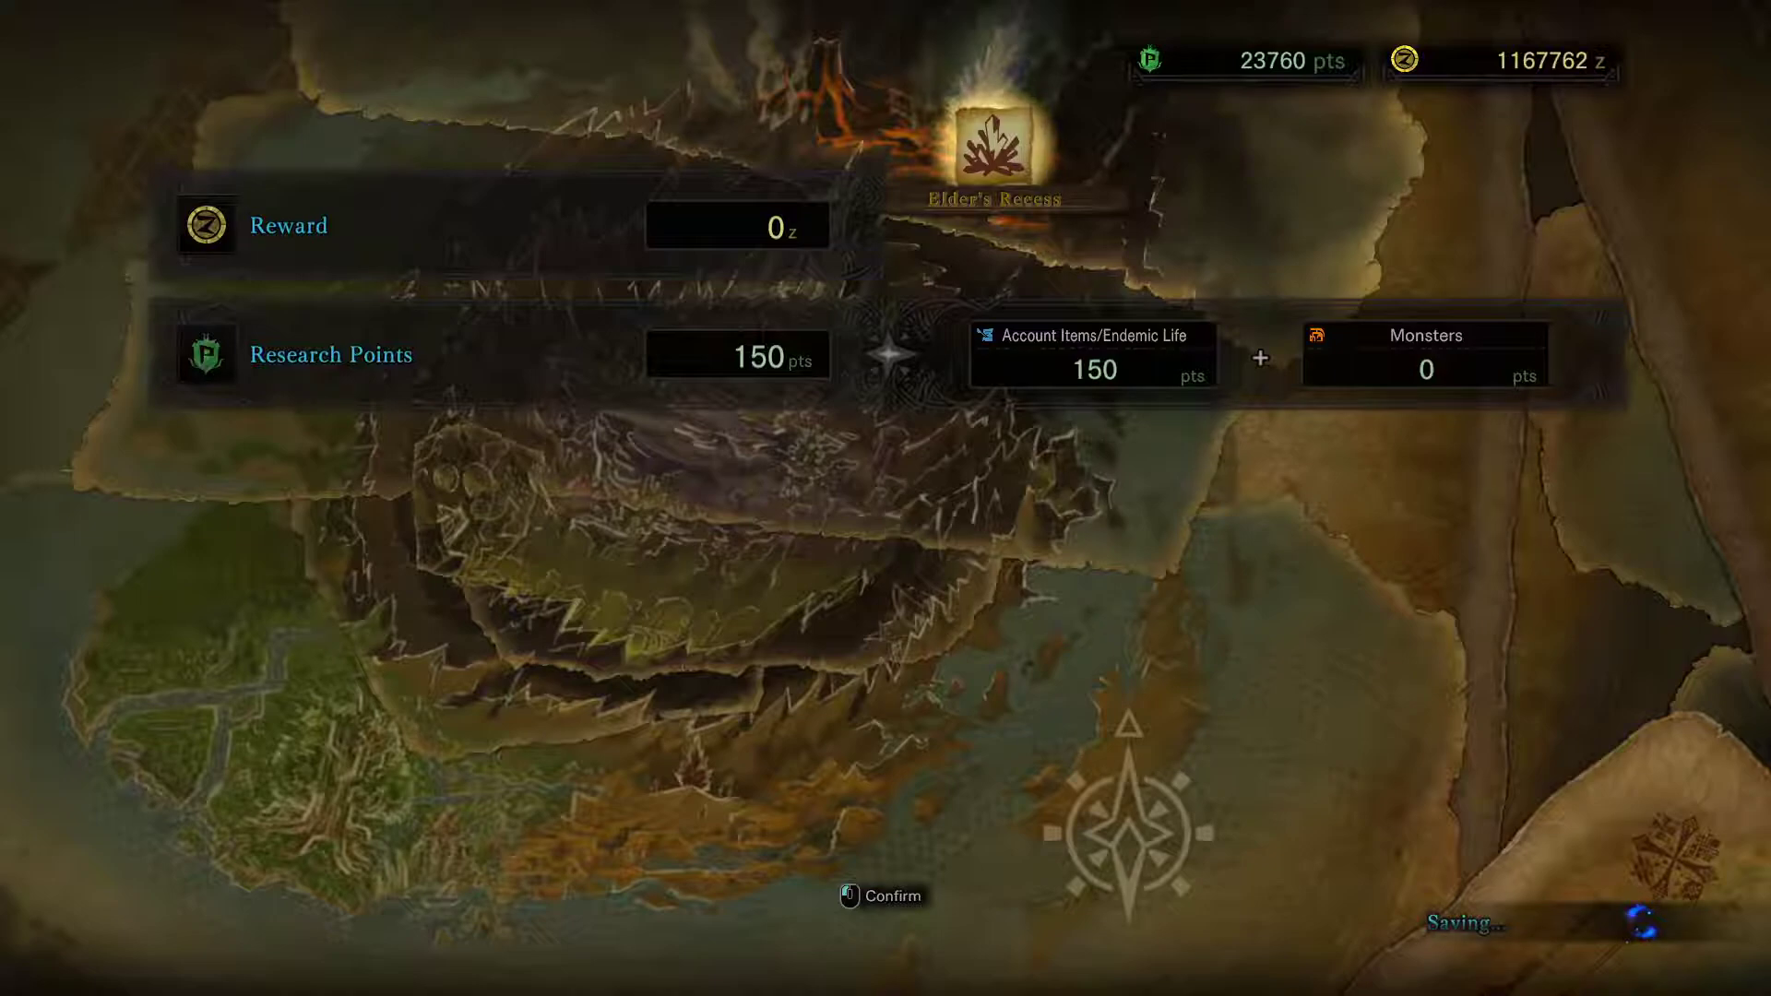
click(889, 353)
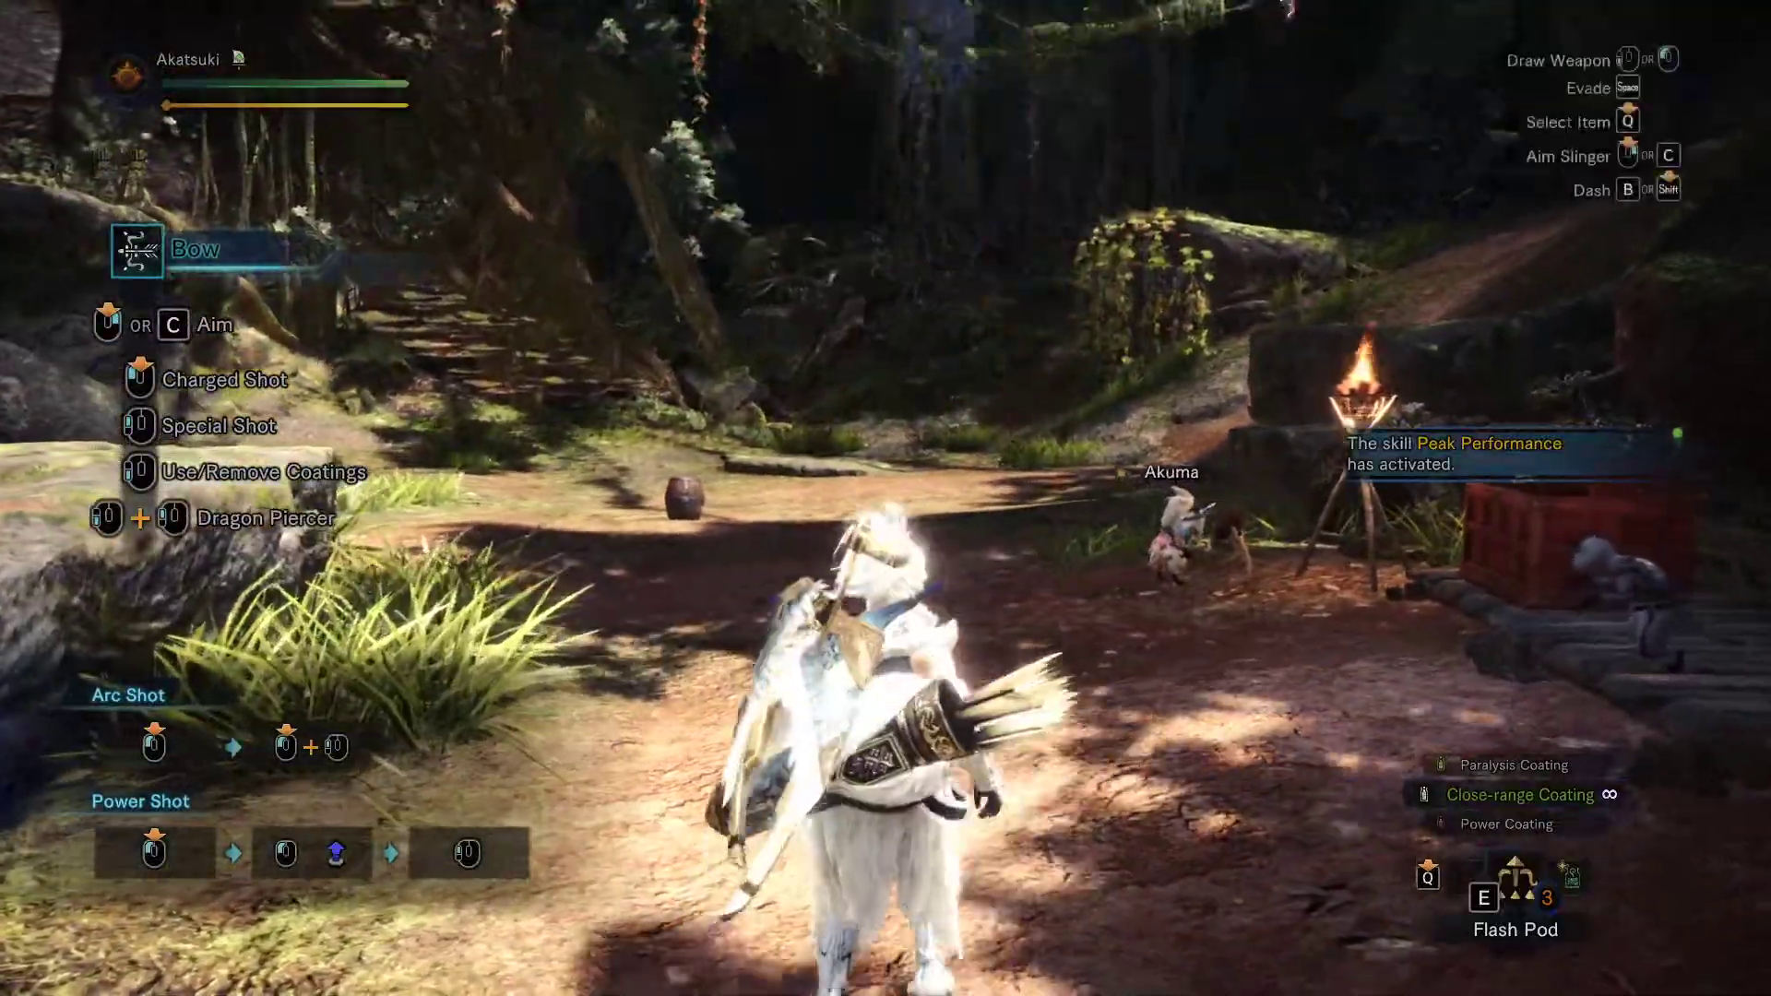
Travel back to Elder's Recess and walk to the crystal pool to check which fish spawn
key(m)
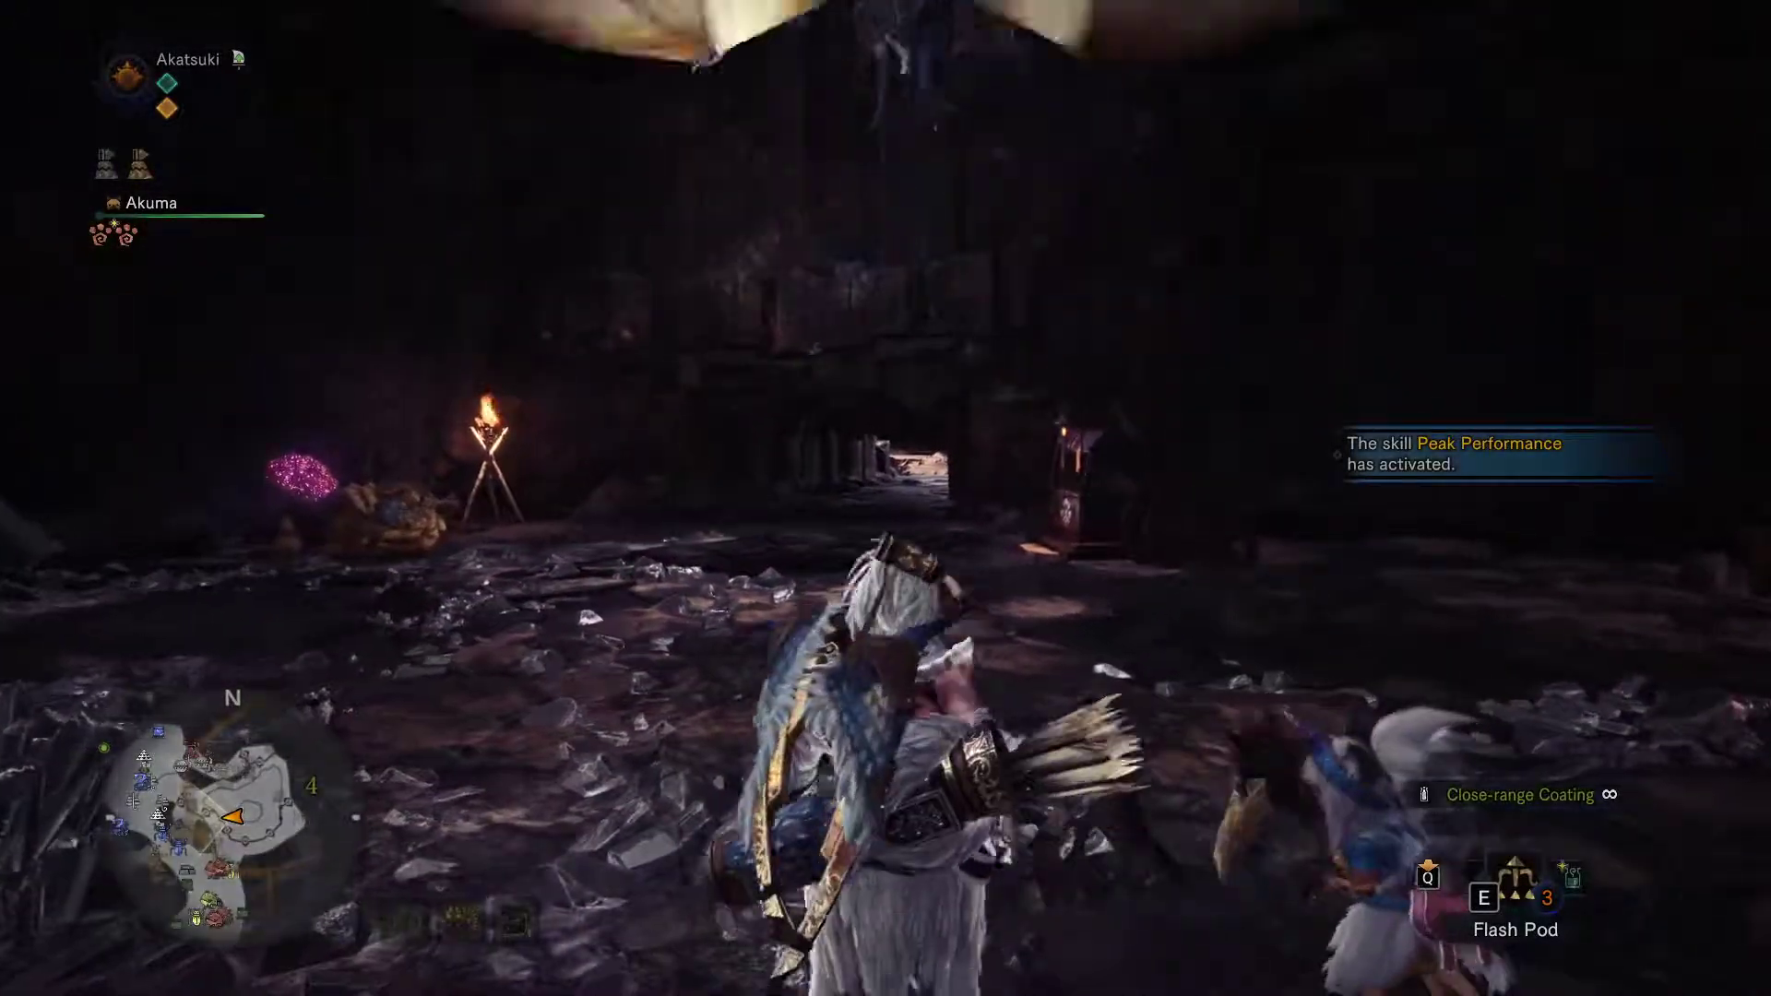
key(w)
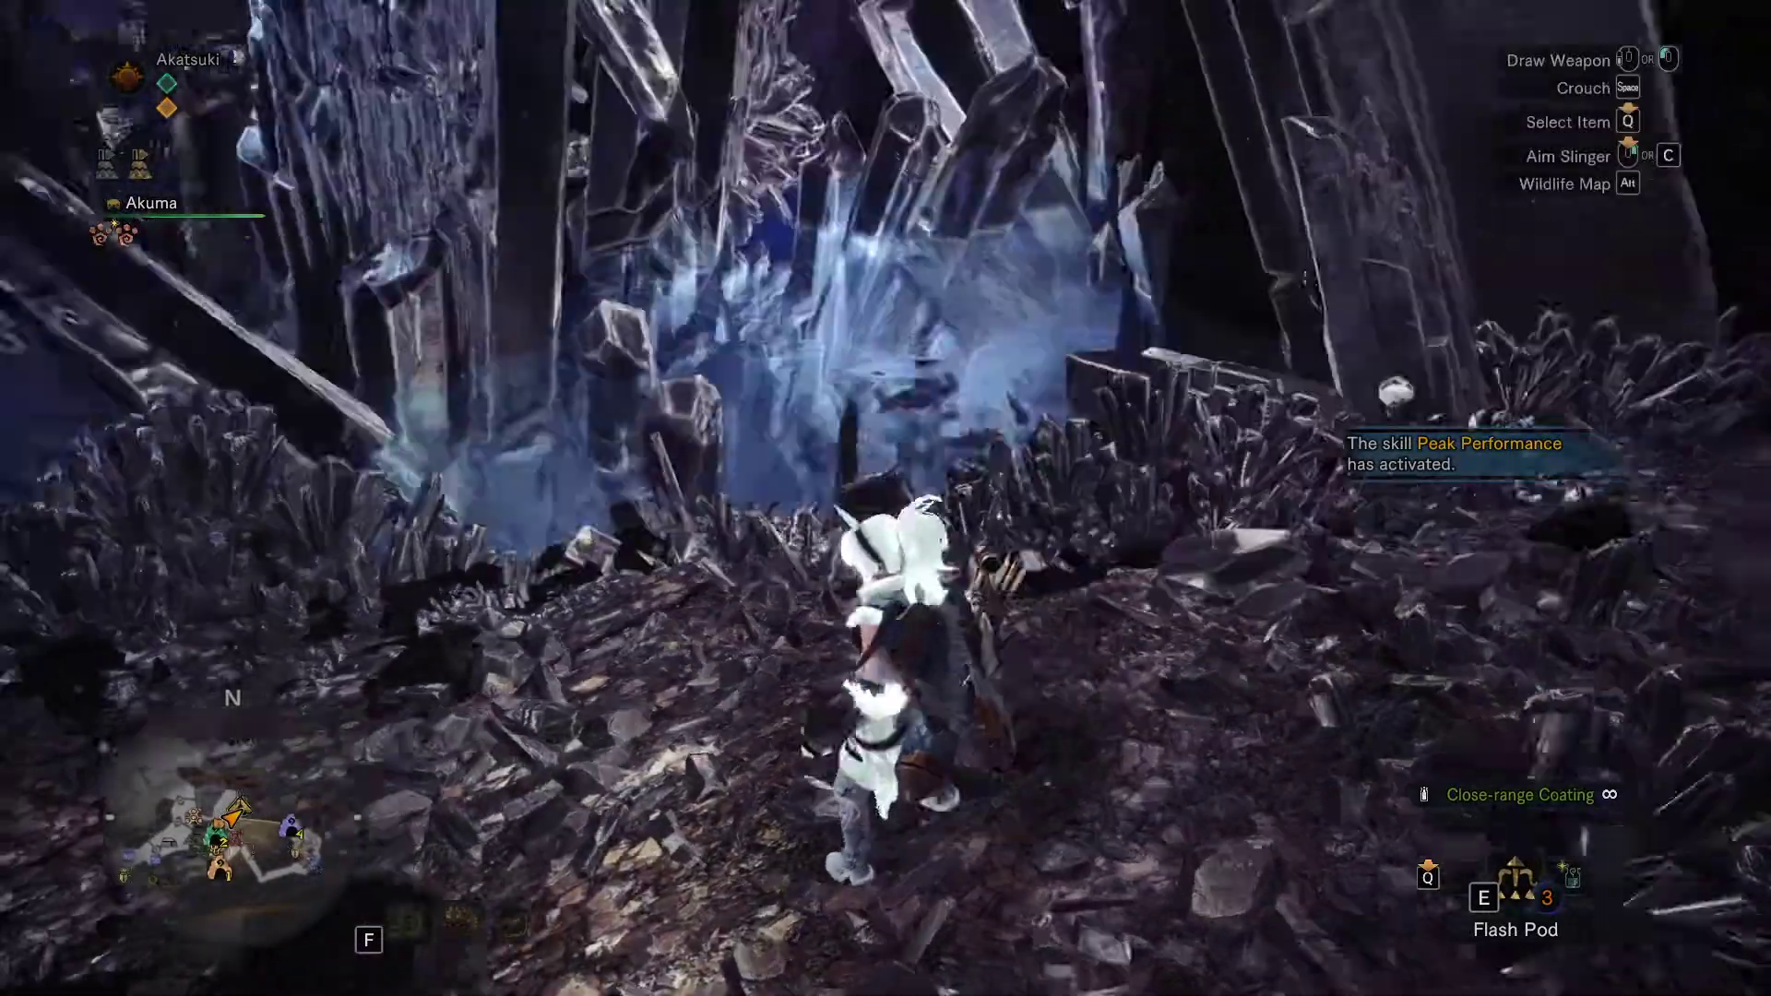
key(w)
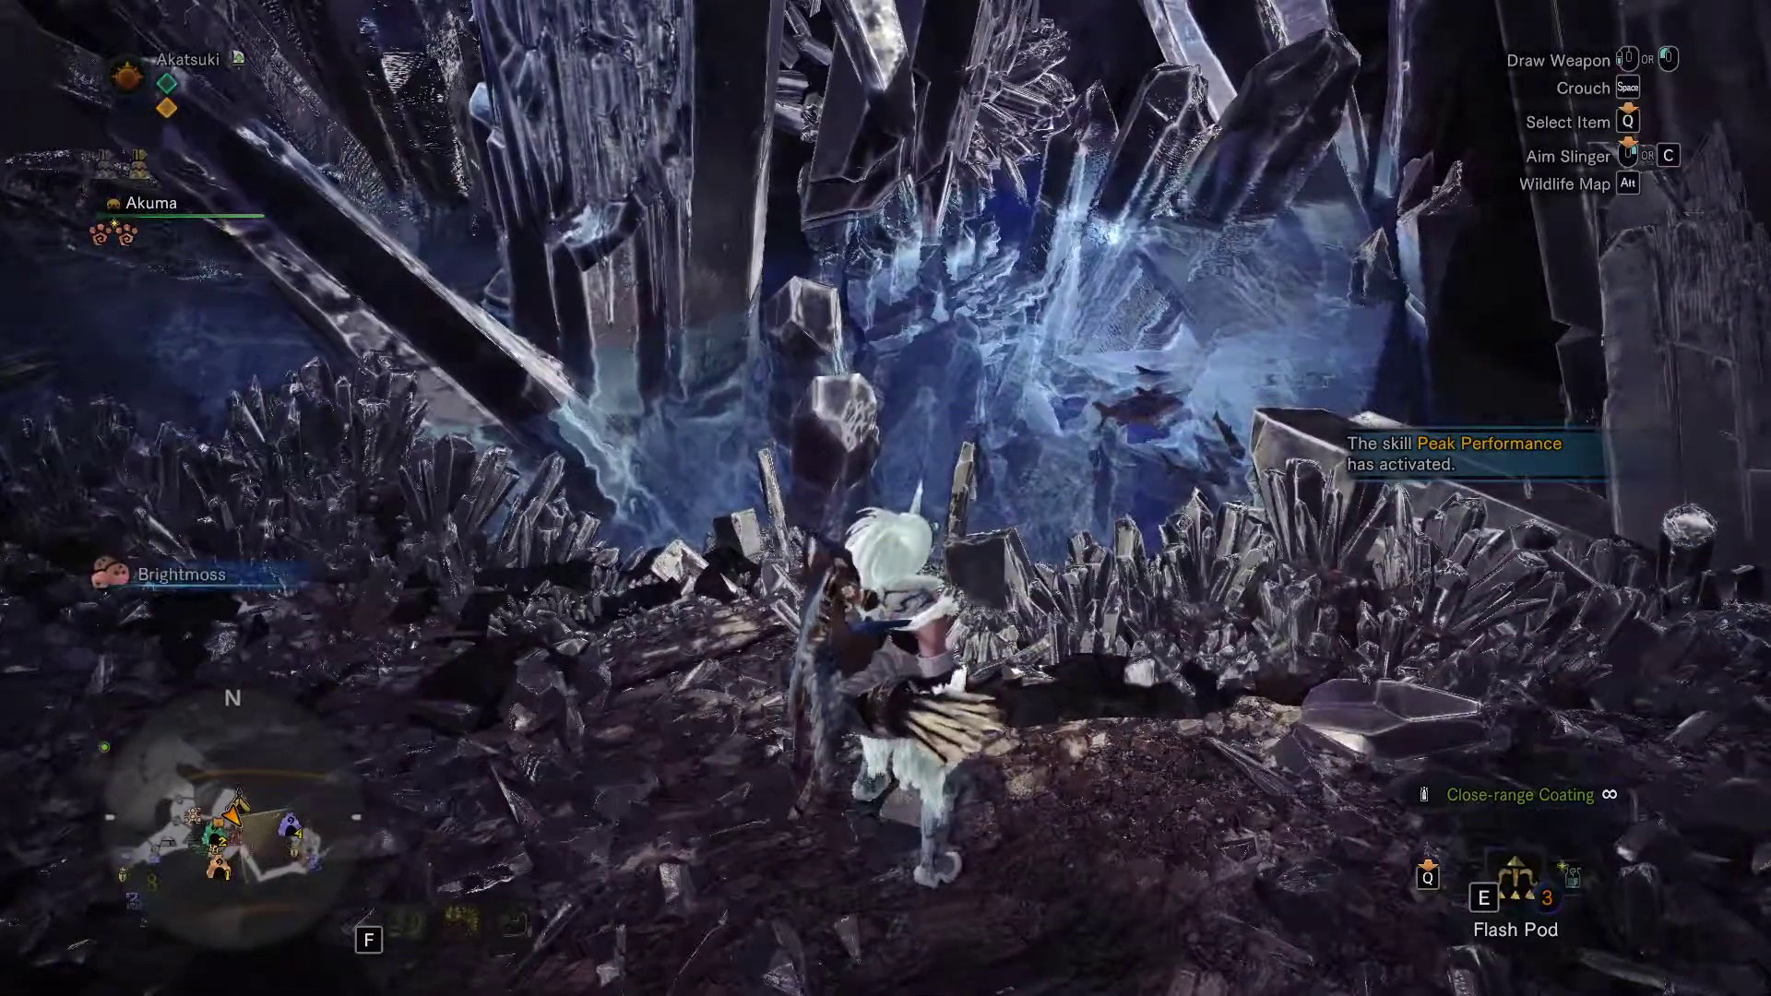
Fish in the crystal pool with Fake Fodder to catch a Great Gunpowderfish, and recast the line once
key(a)
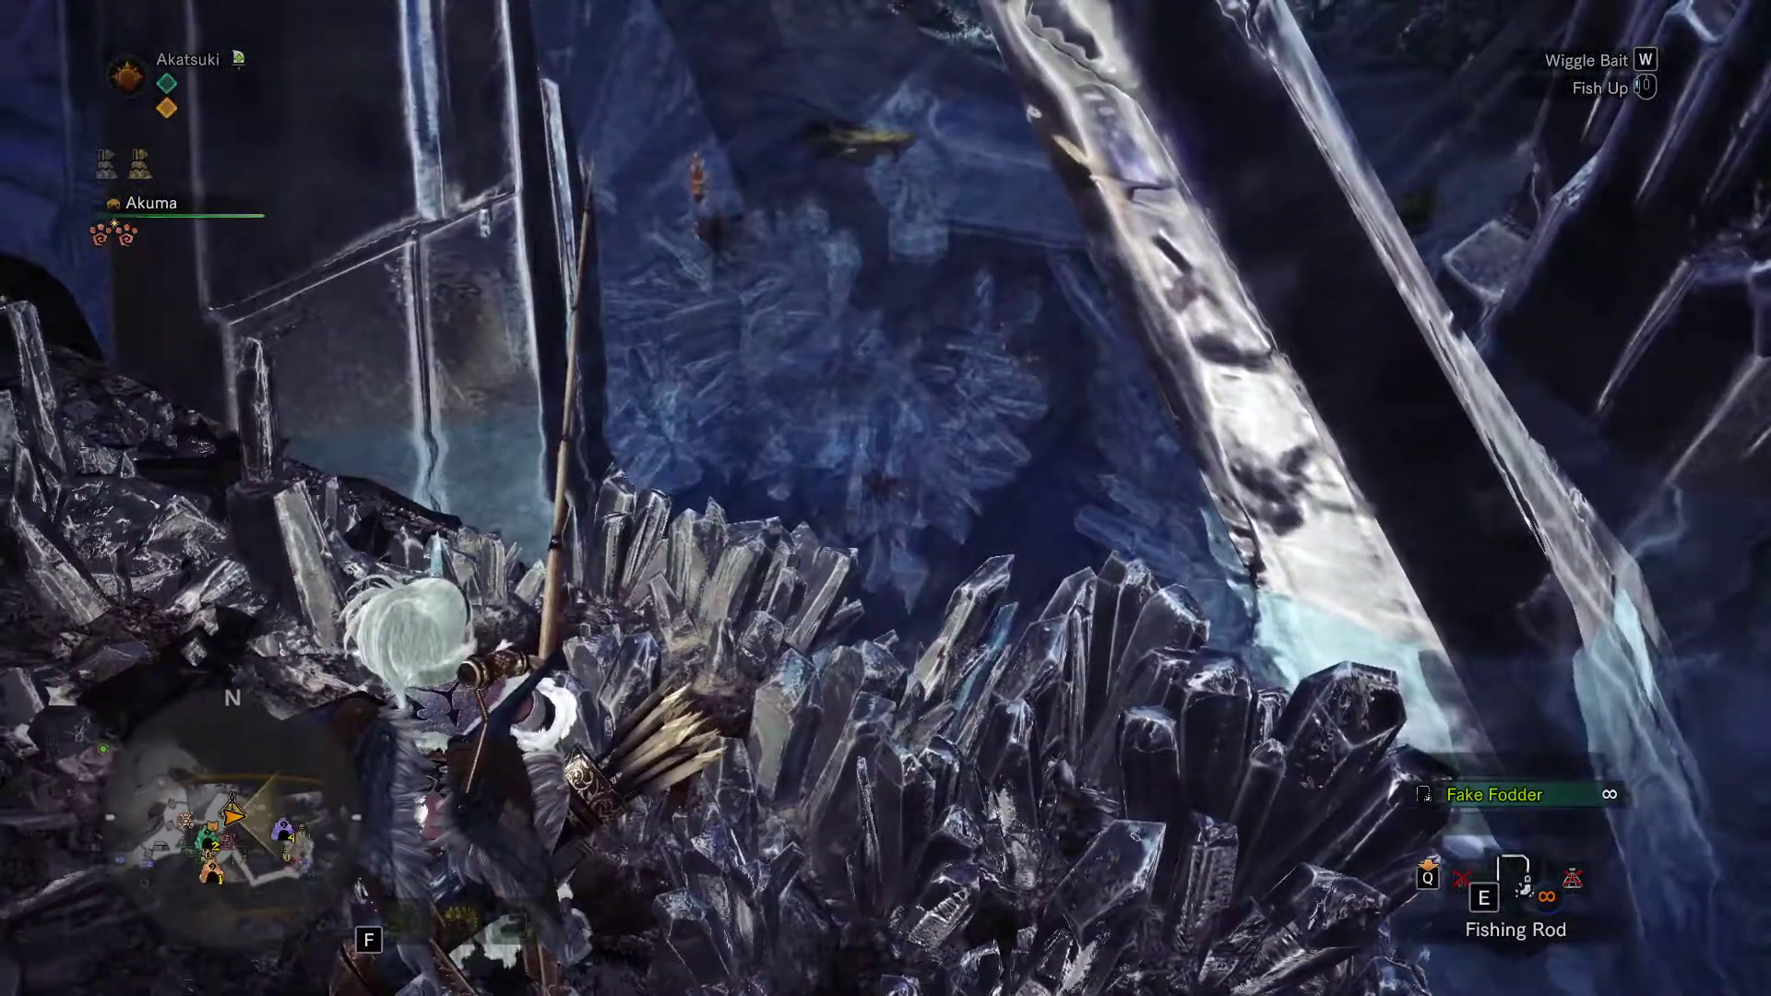
click(886, 498)
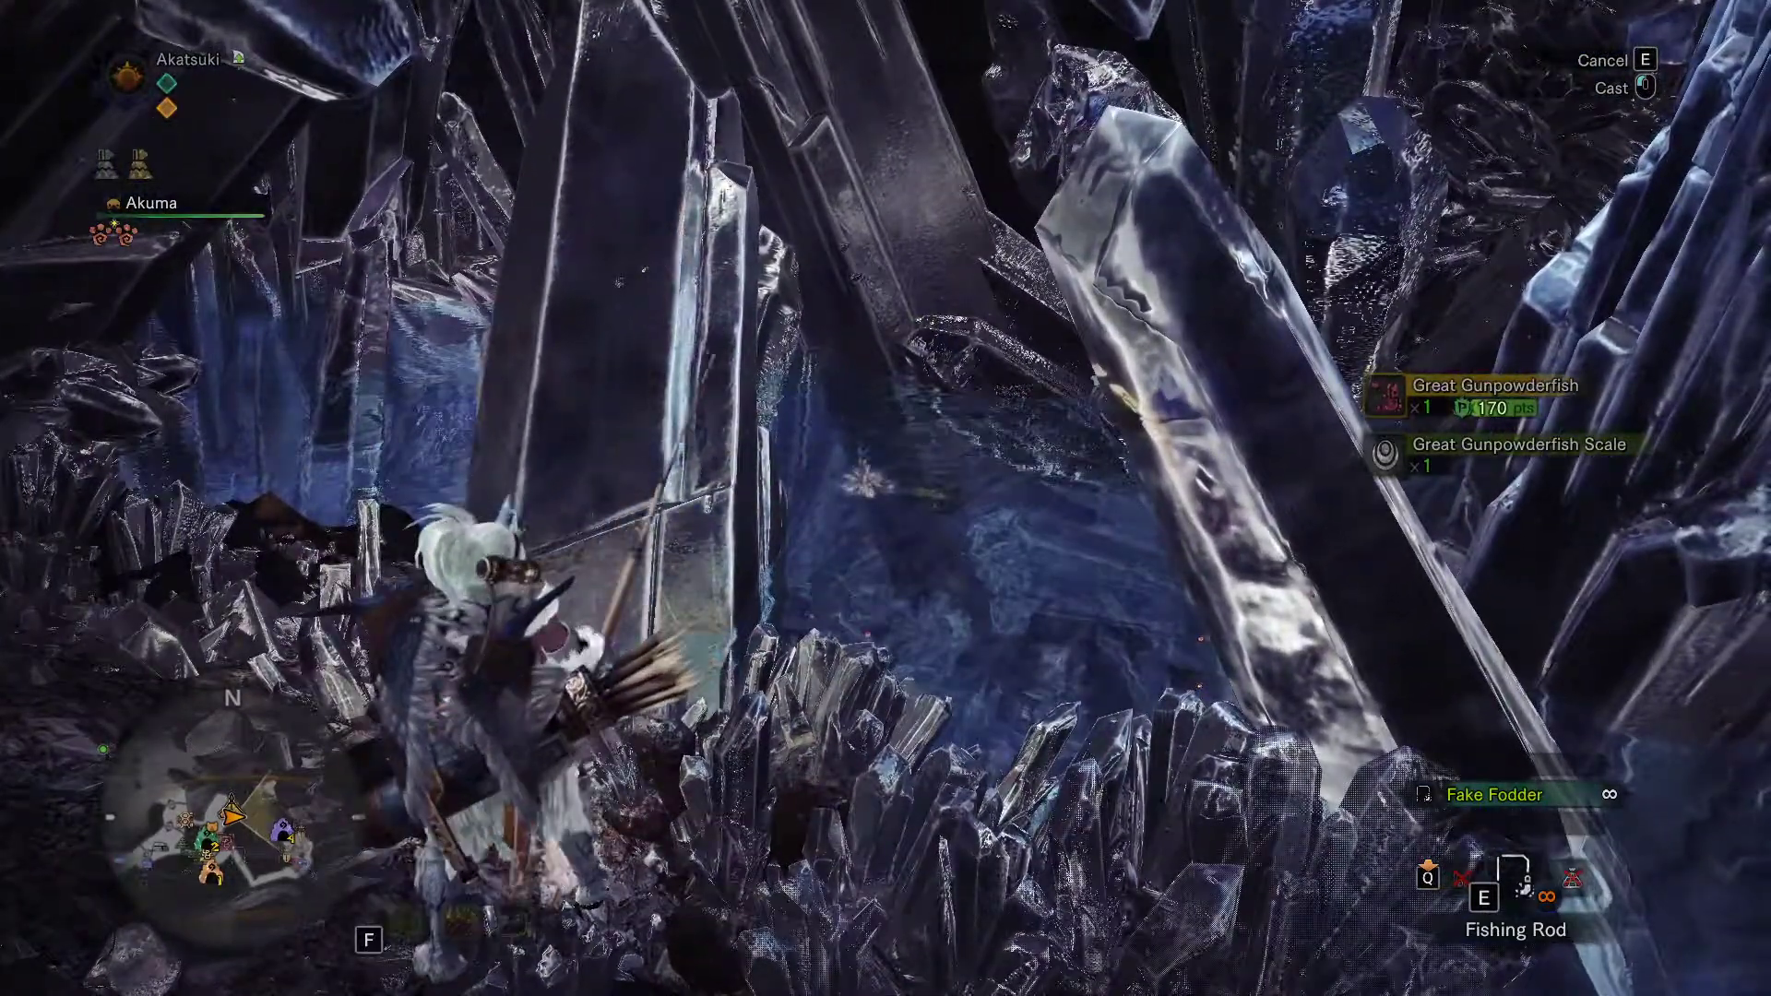
click(885, 498)
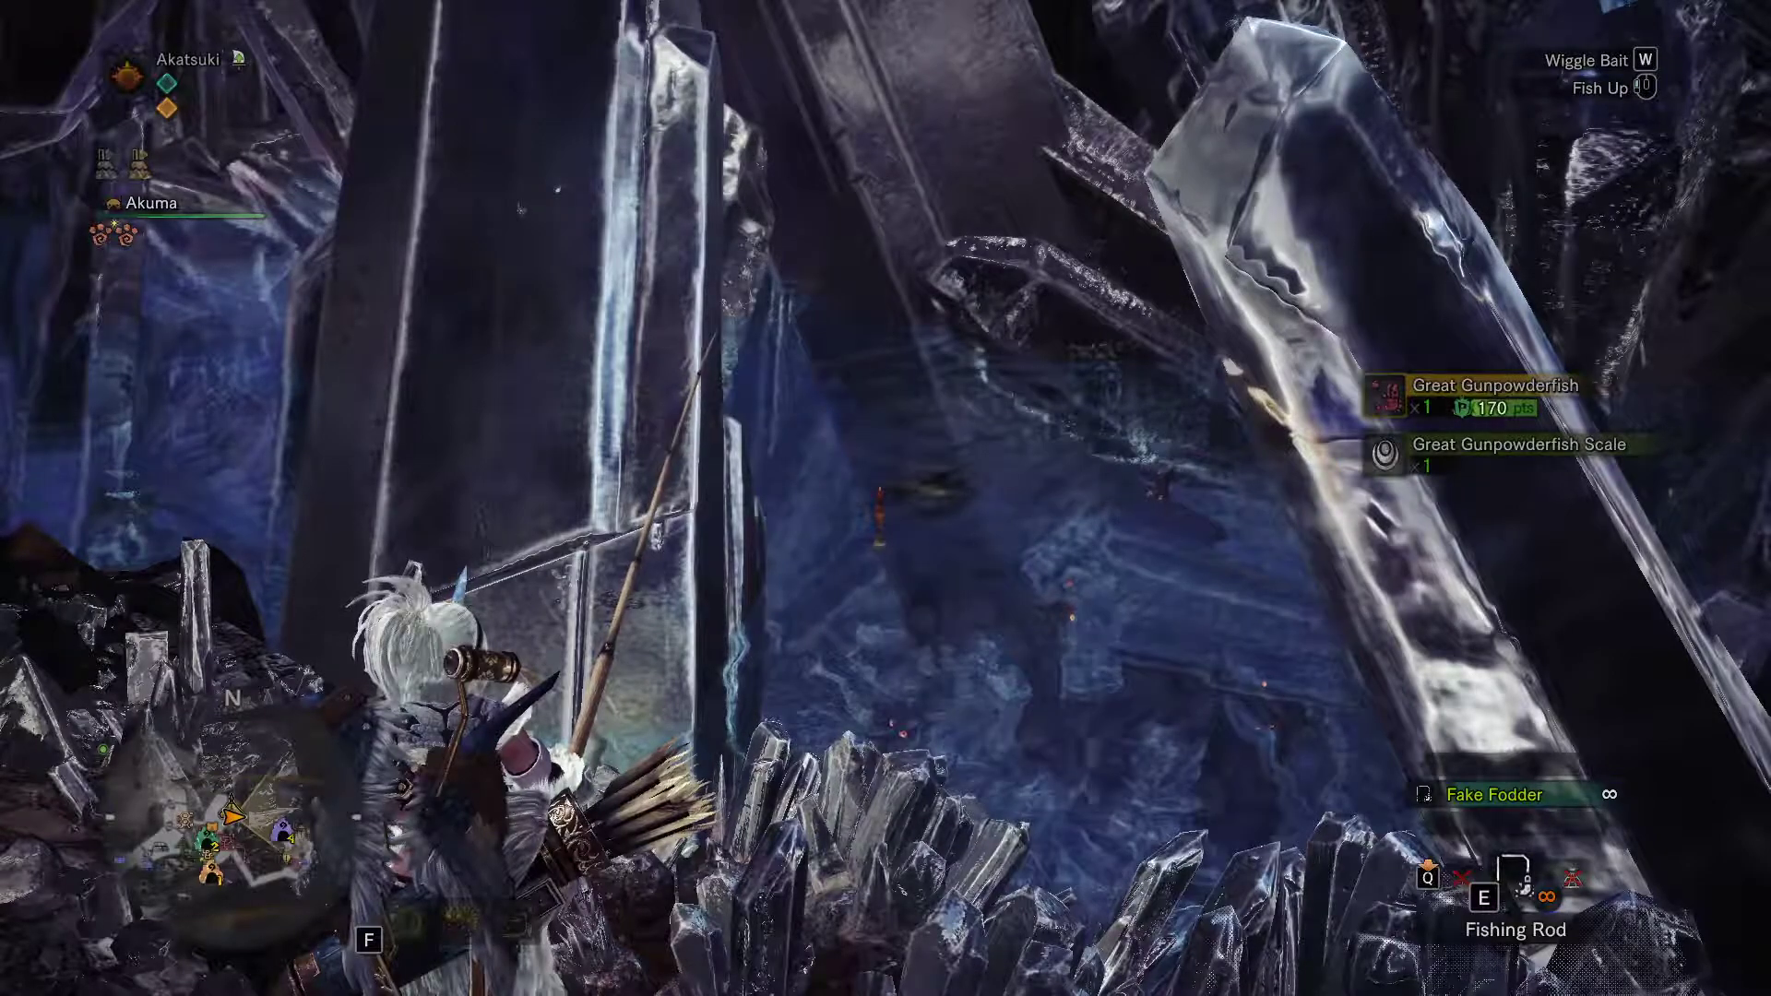
click(886, 498)
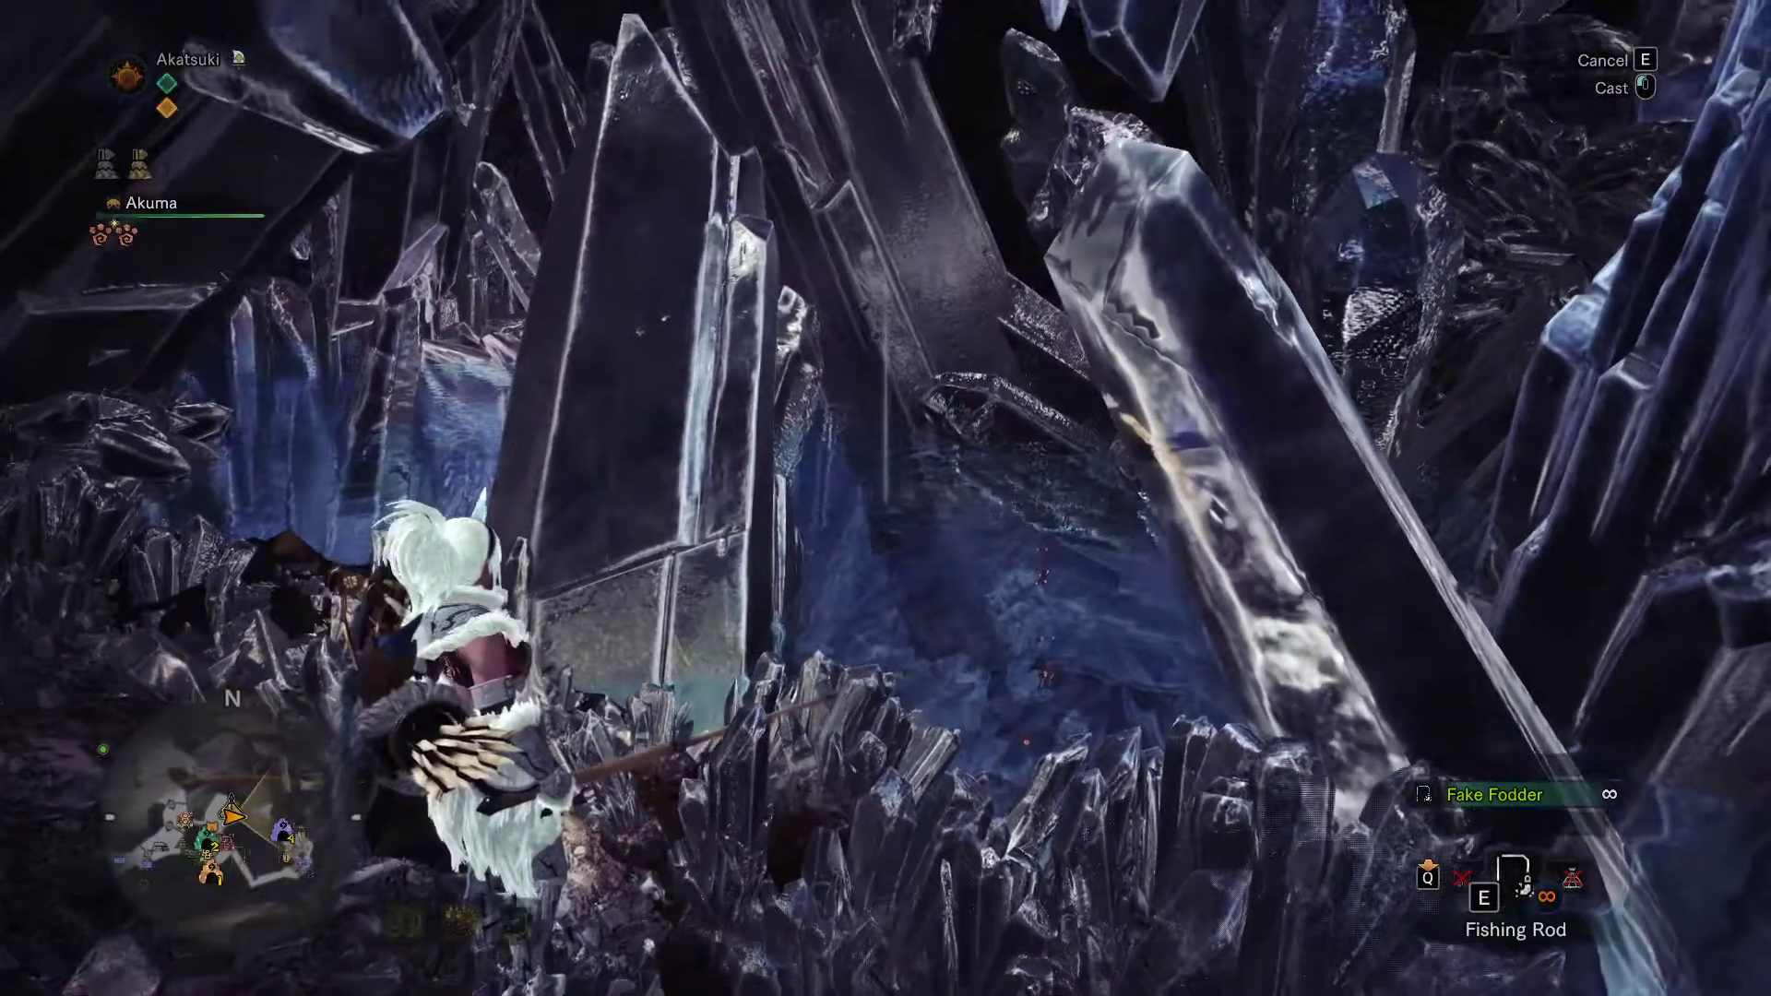
Put away and ready the Fishing Rod again at the pool's edge, and catch a Goldenfish
key(e)
click(886, 498)
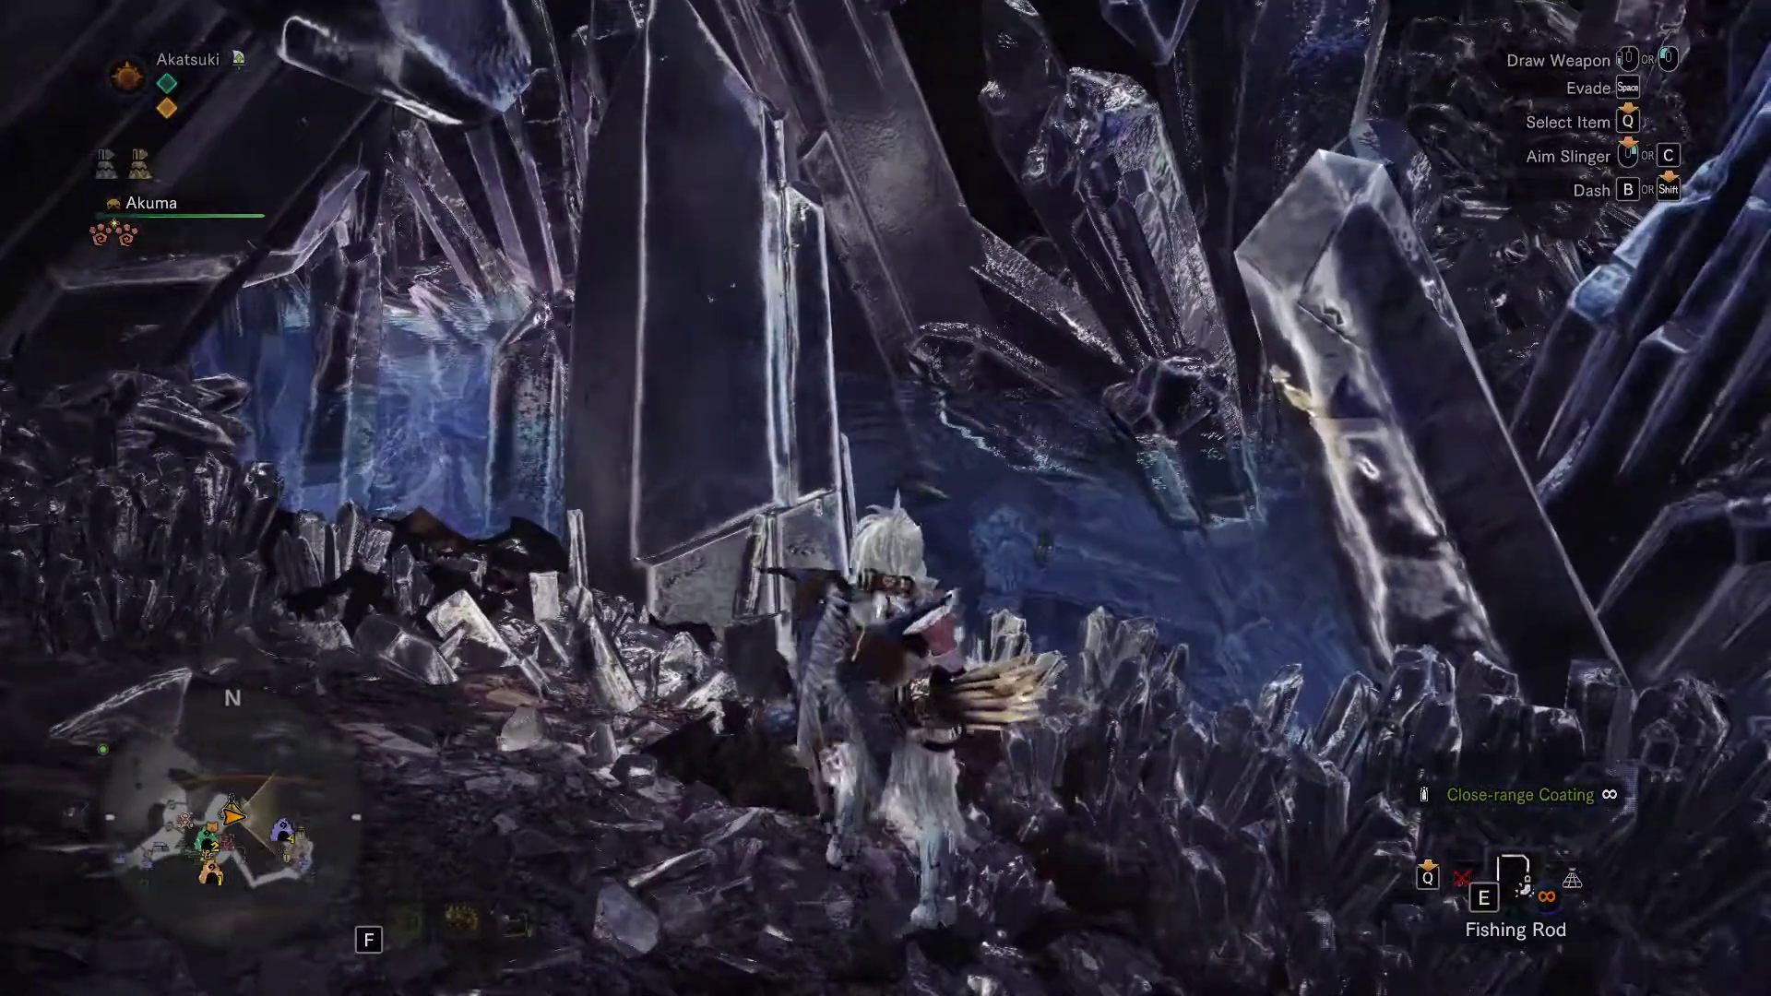
key(e)
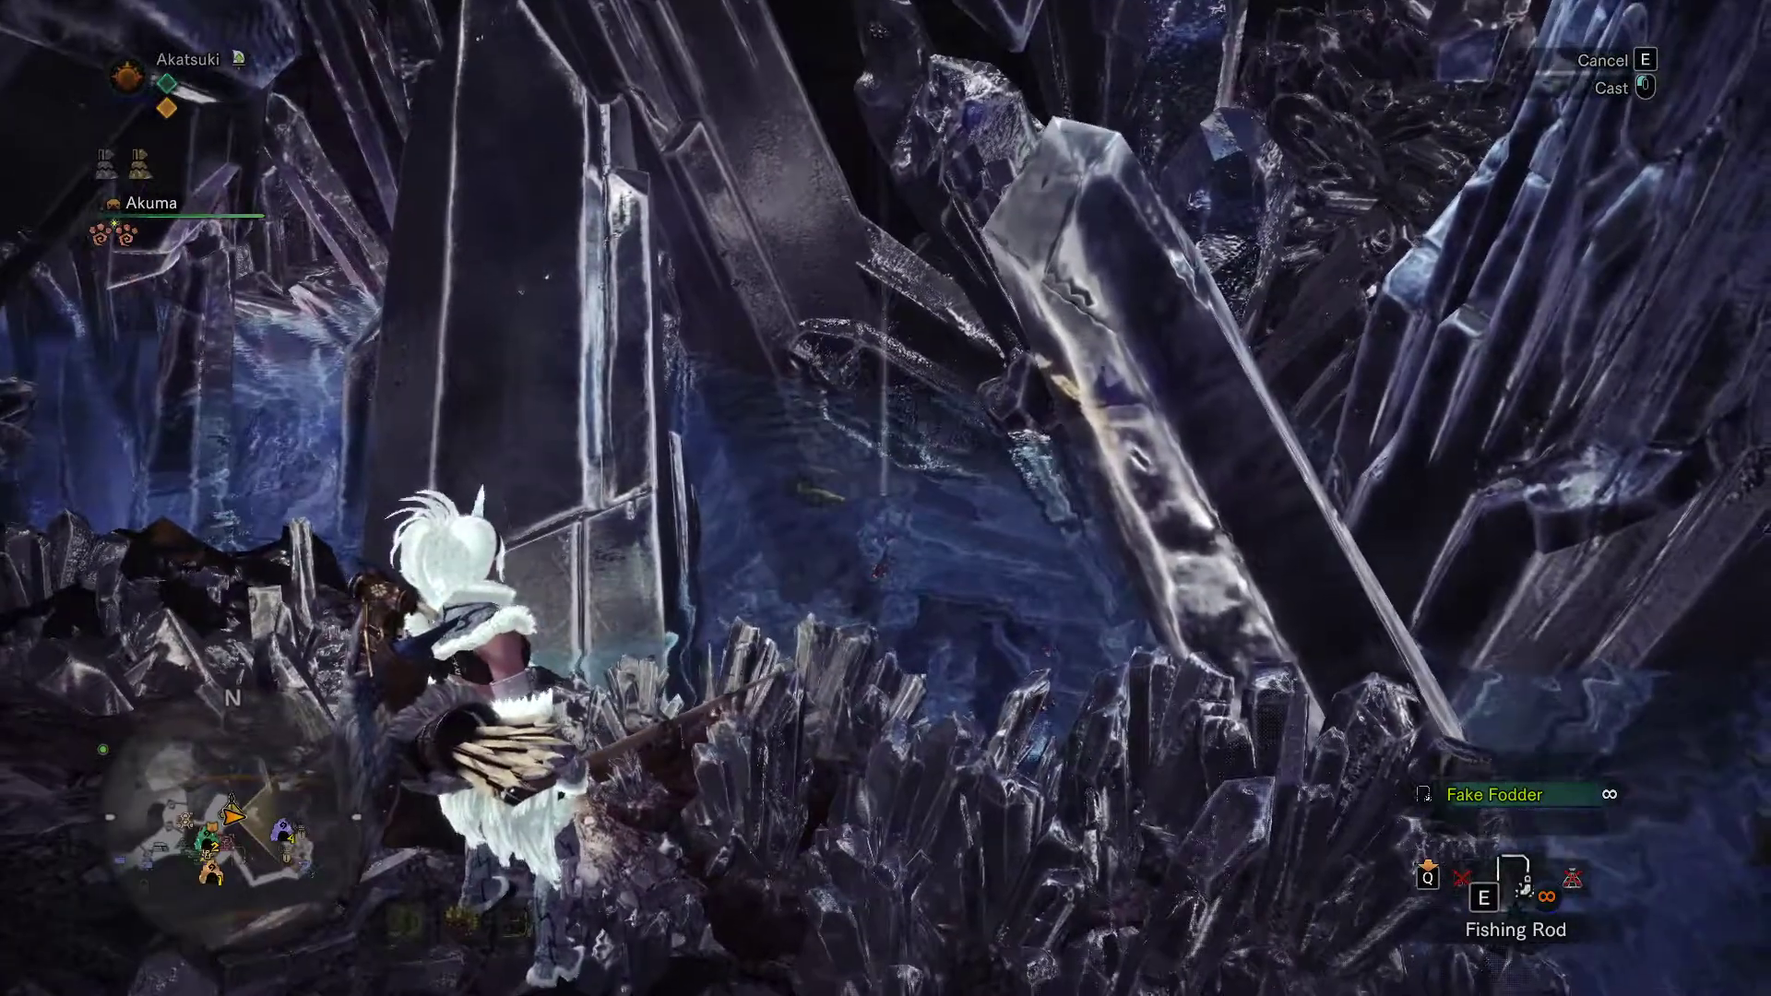
key(e)
click(886, 498)
key(e)
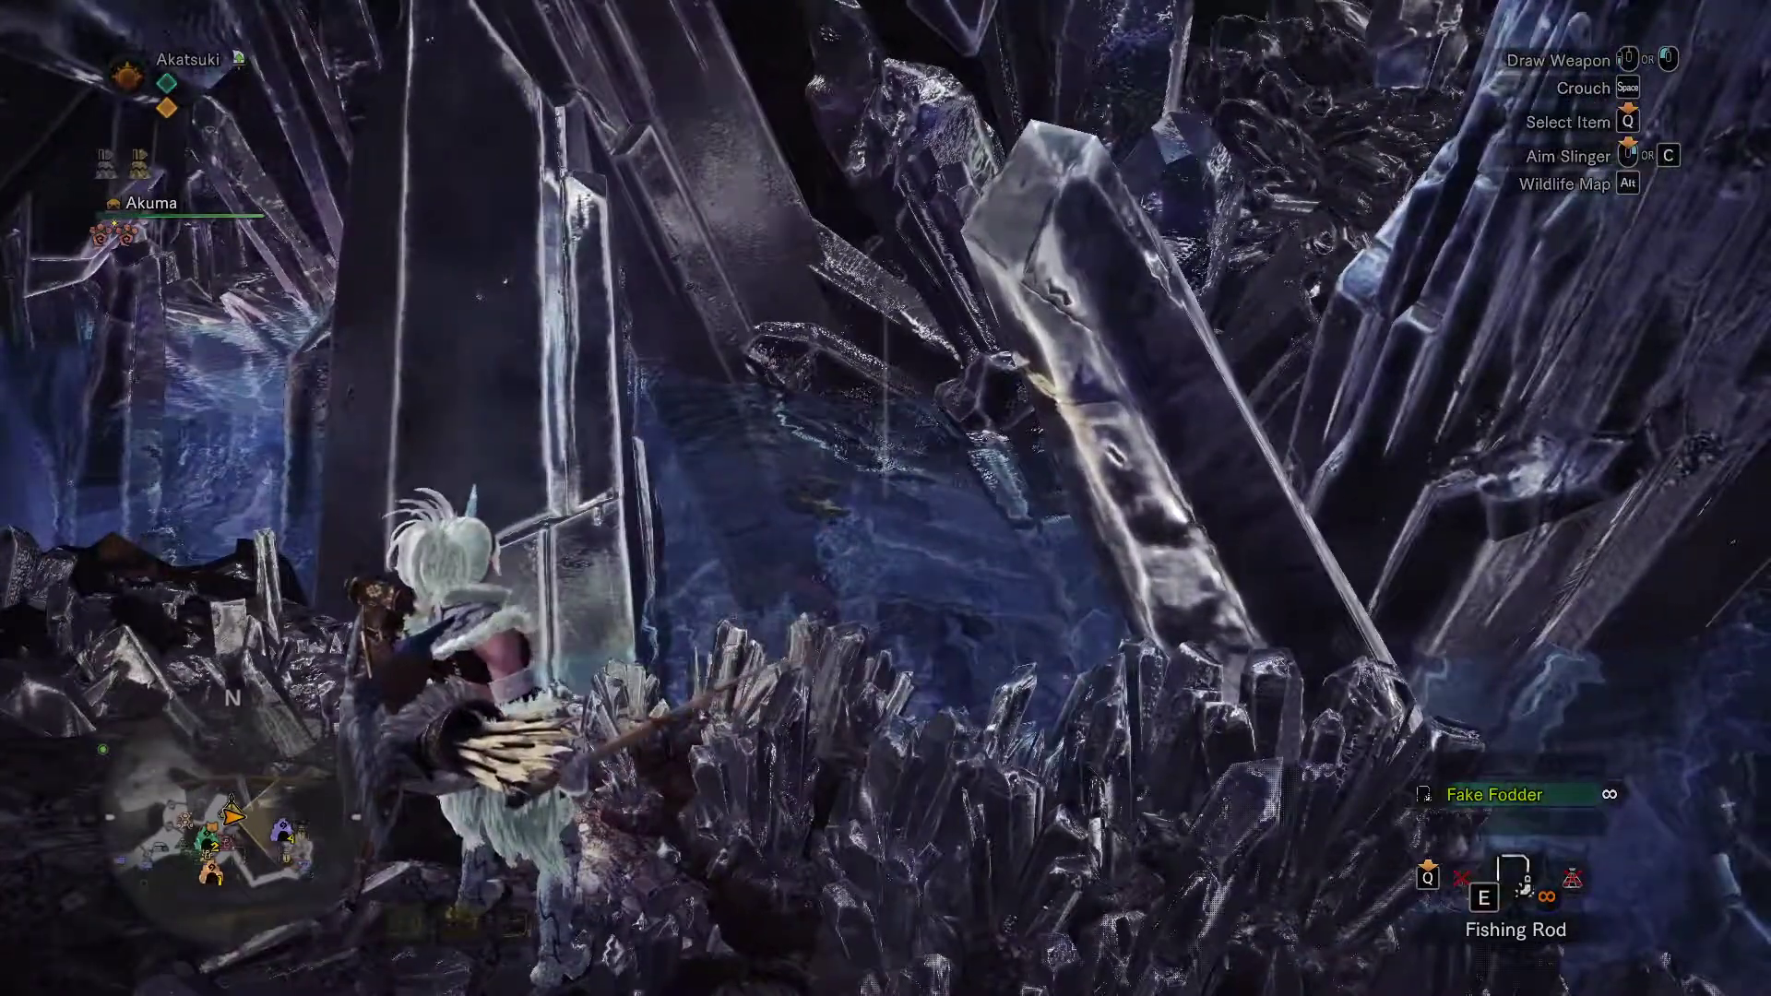
key(e)
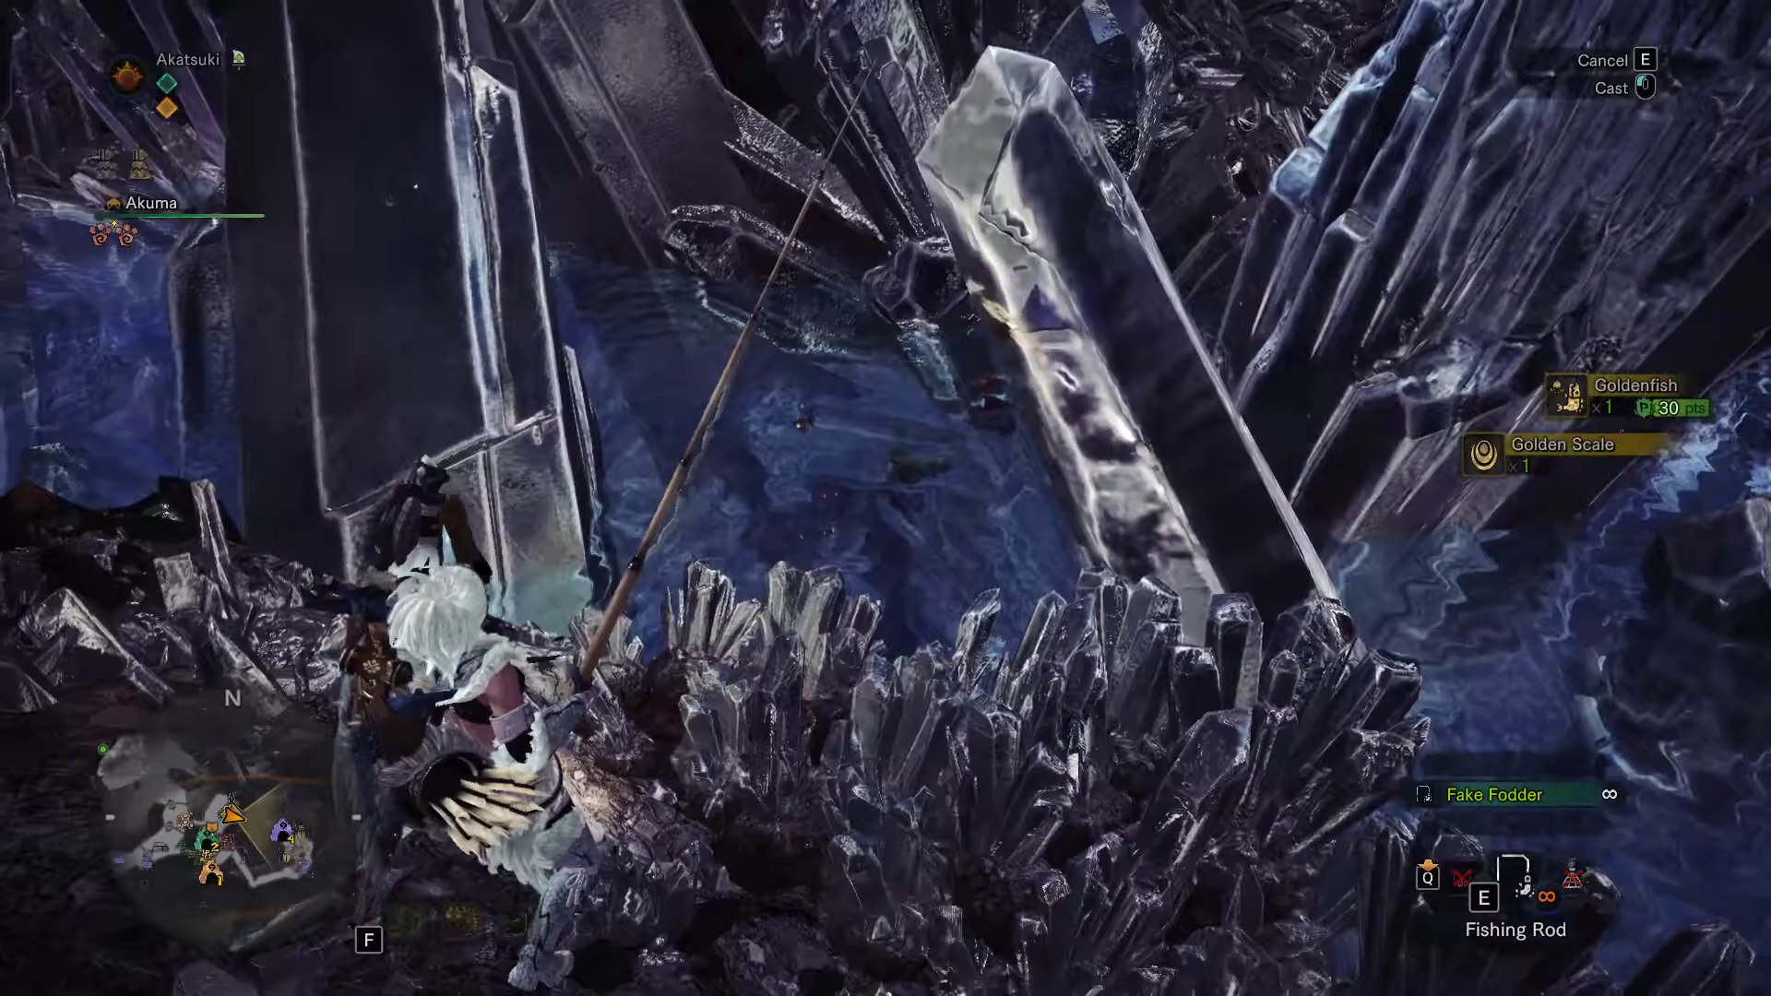
Catch the Great Bomb Arowana and swap the Empty Phial in the Item Pouch for its scale
click(886, 498)
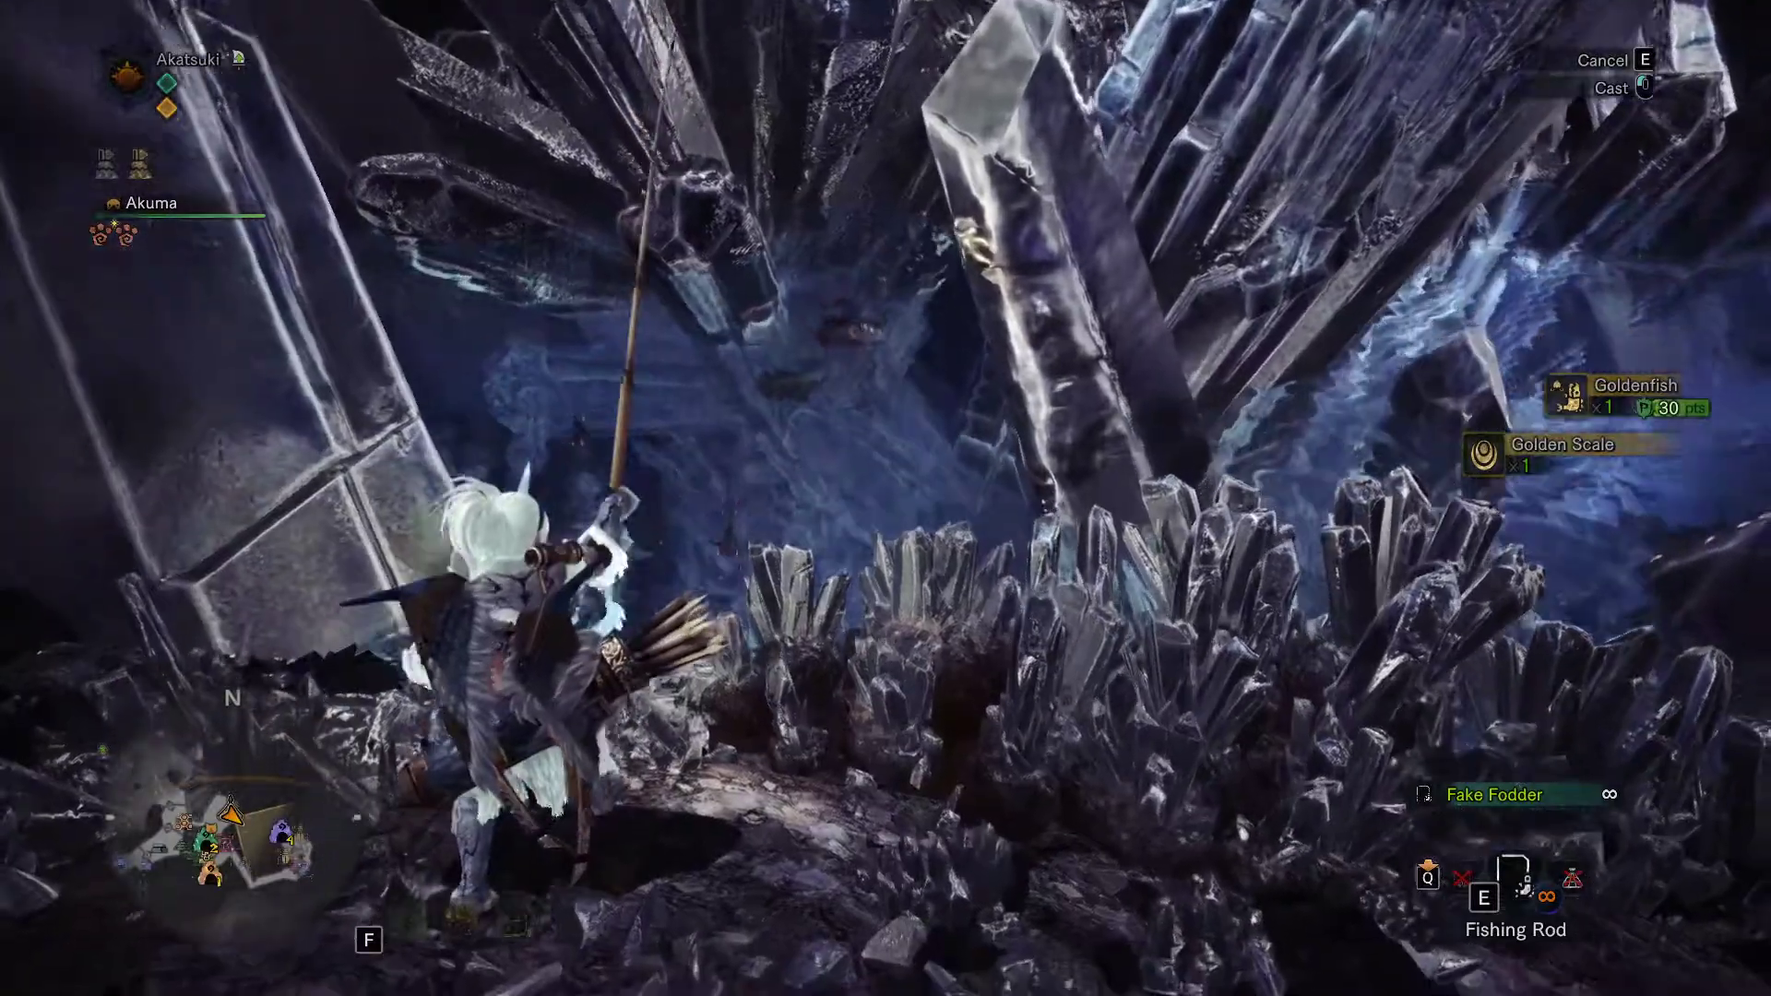
click(885, 498)
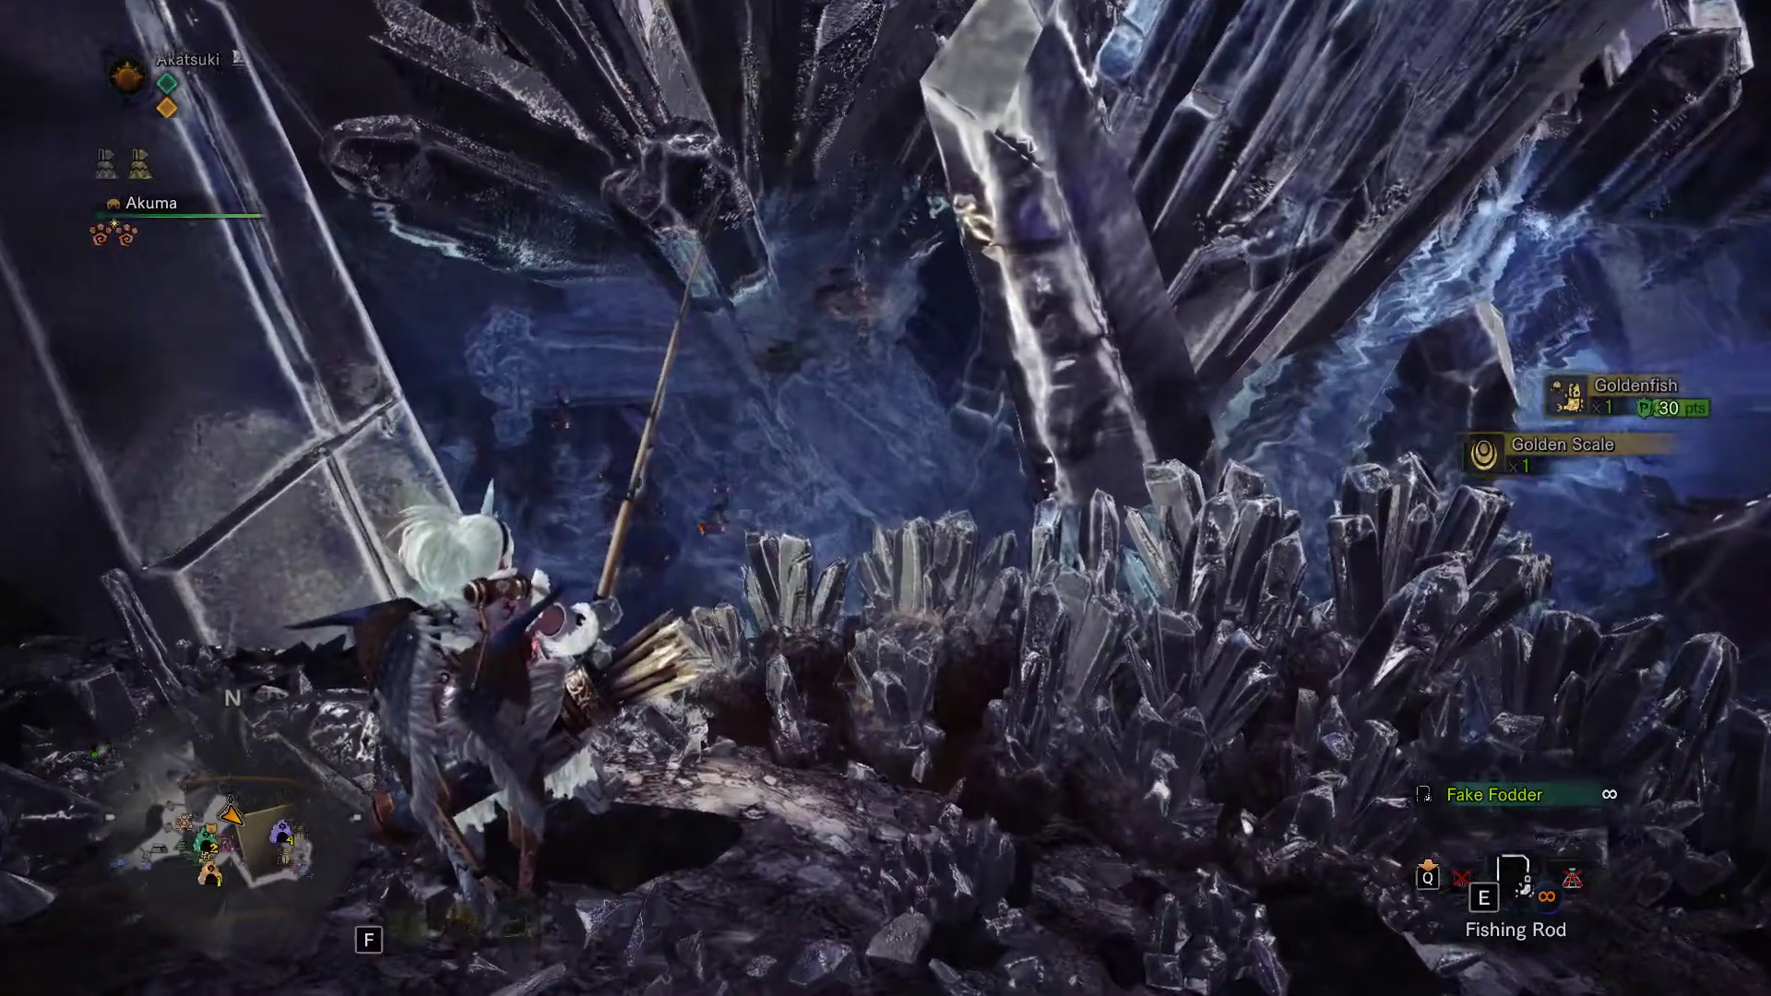
click(885, 498)
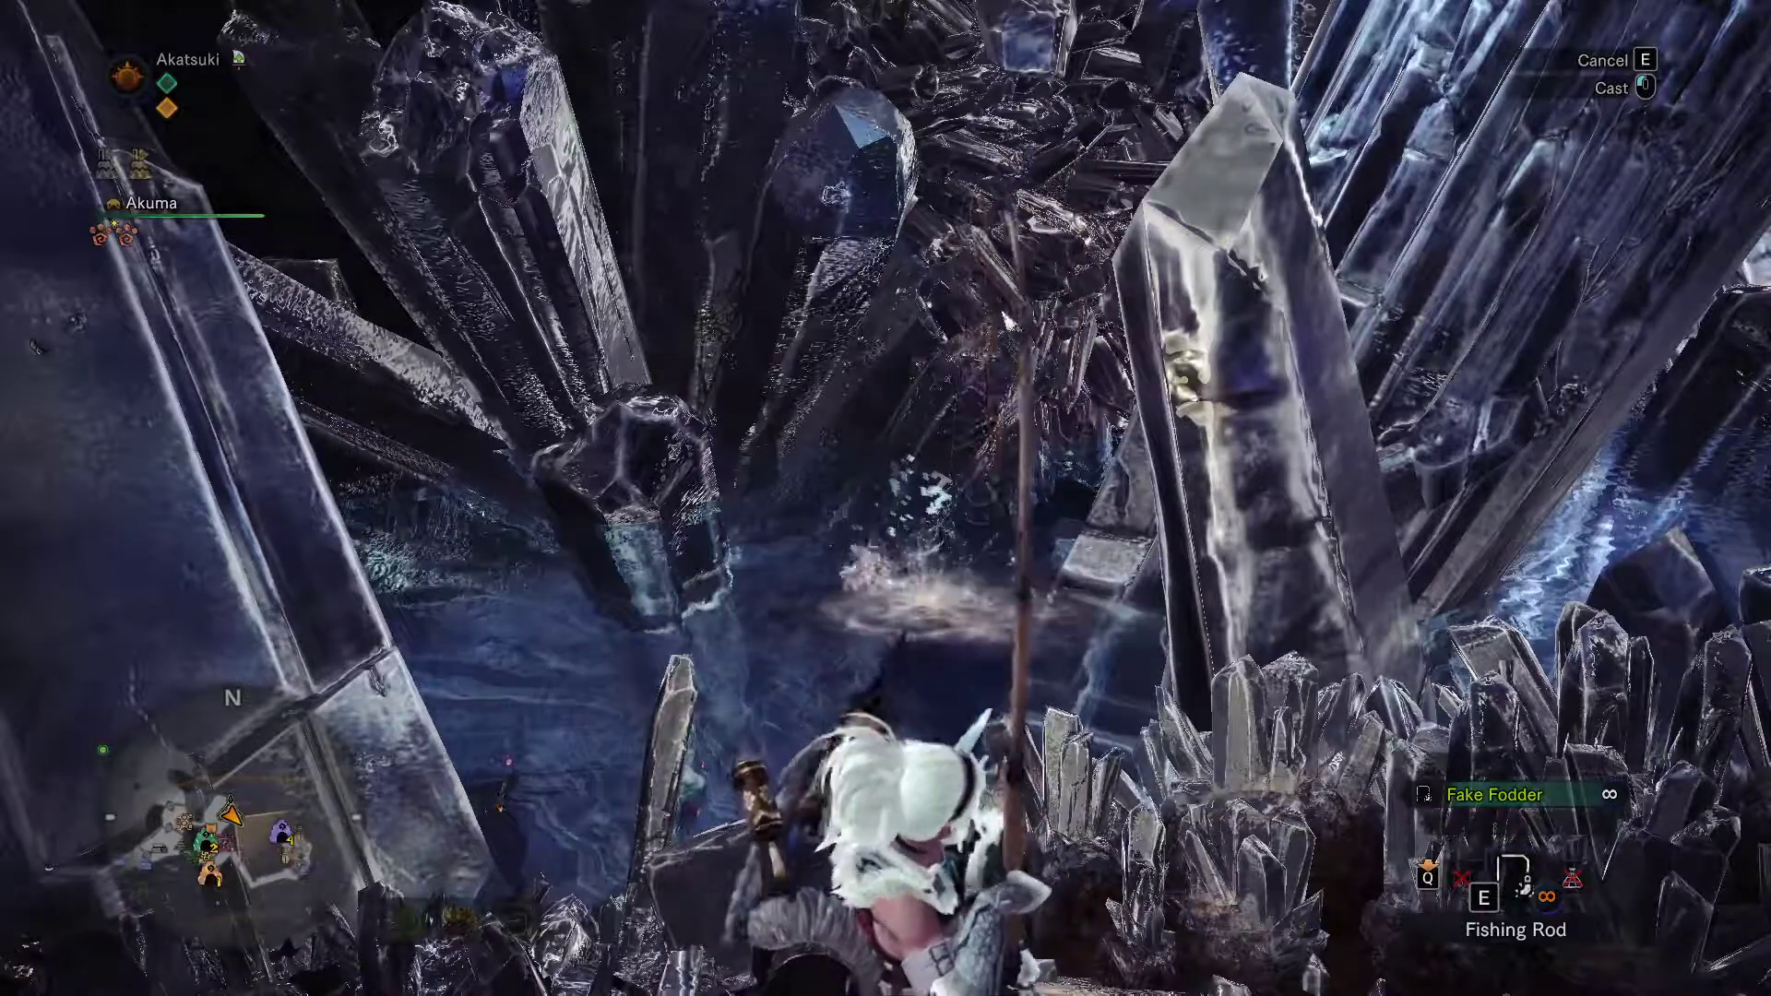
key(a)
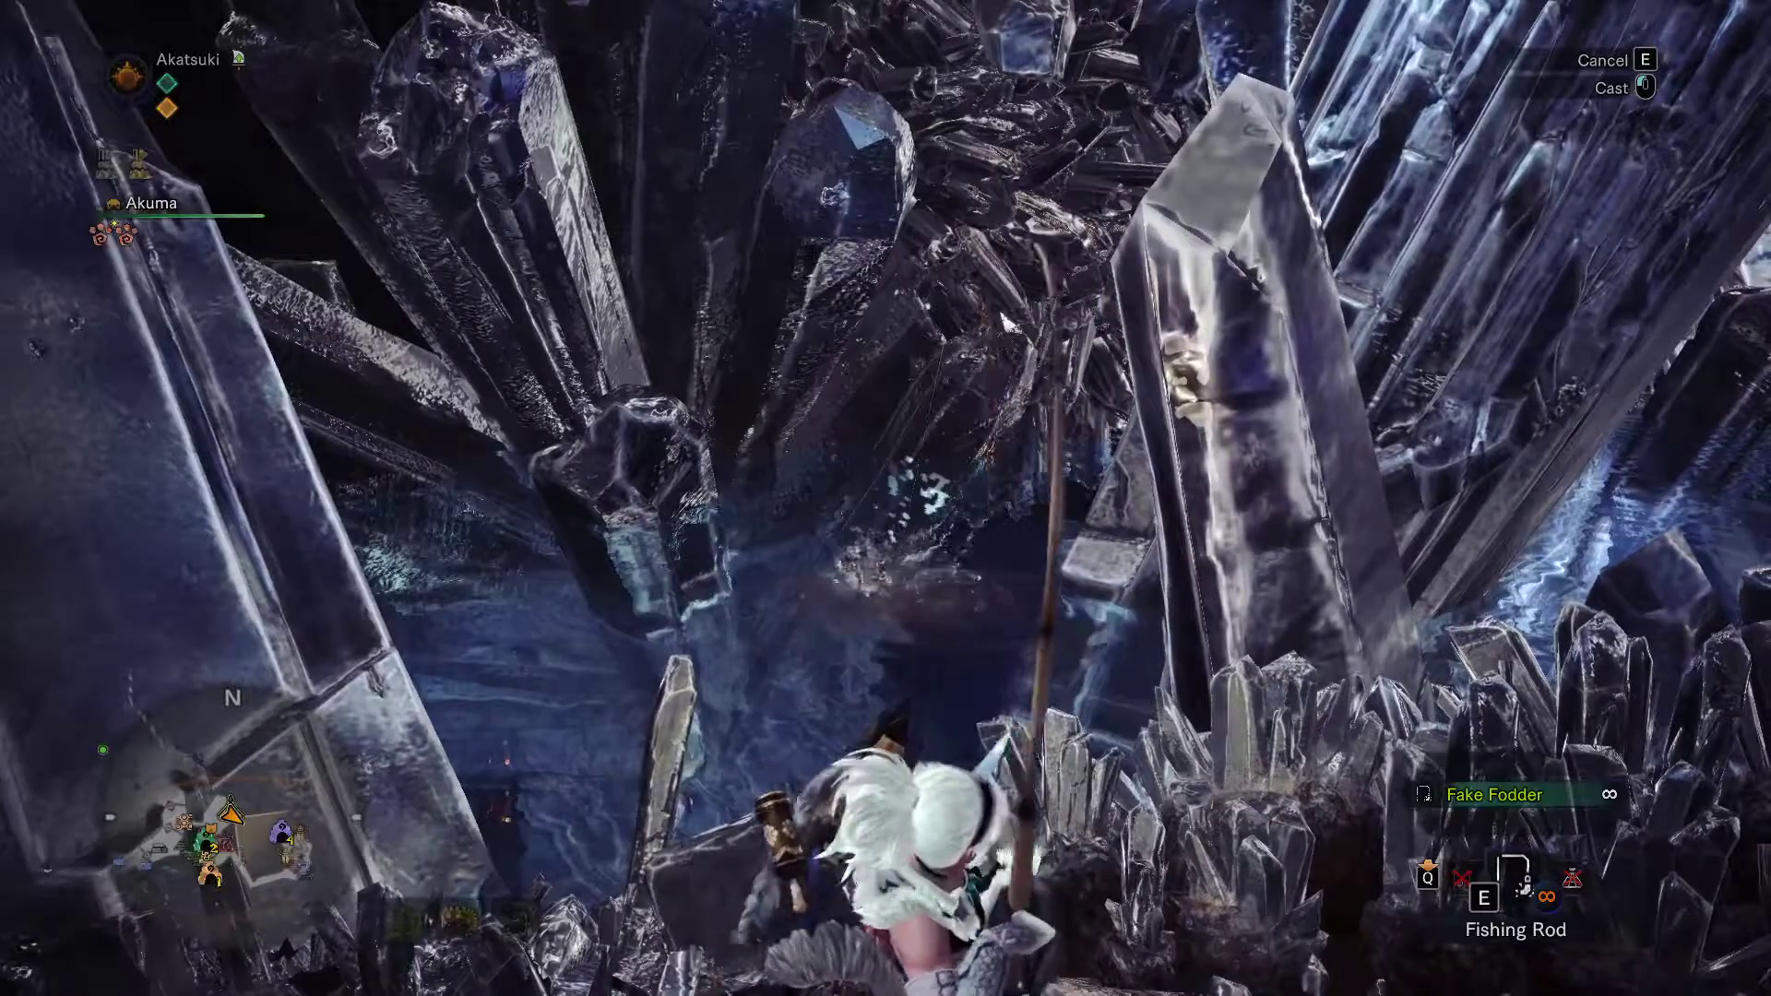
key(f)
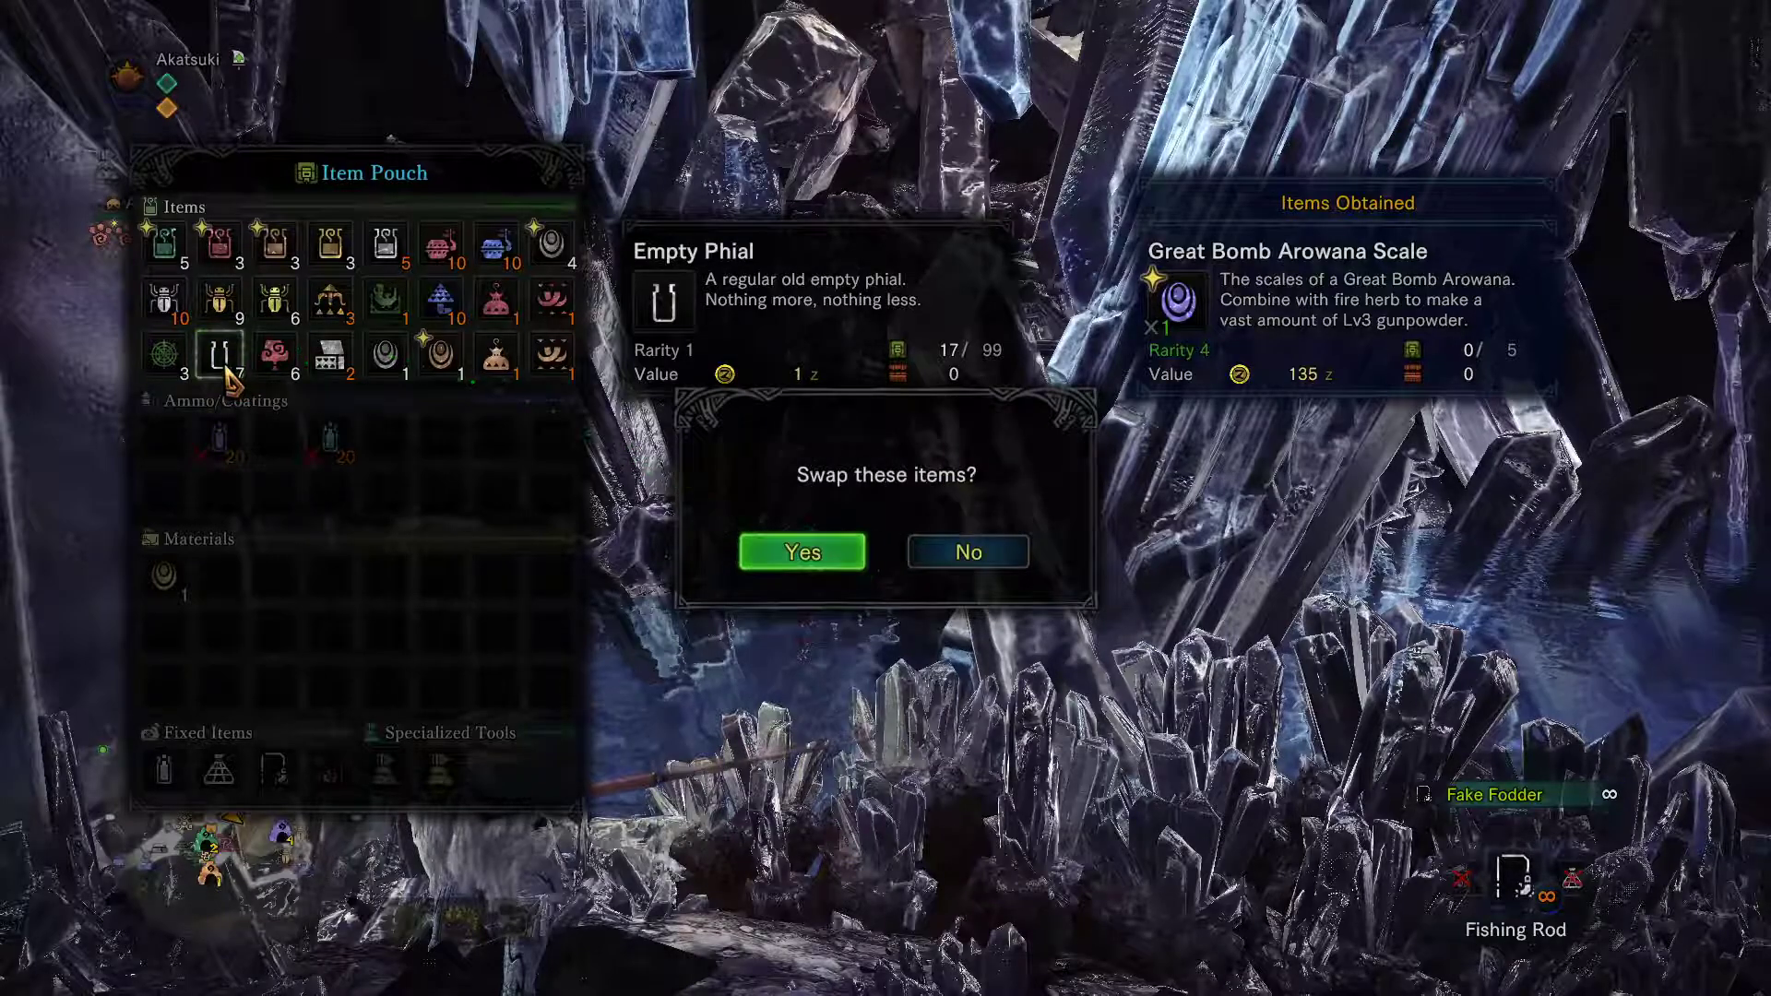
key(f)
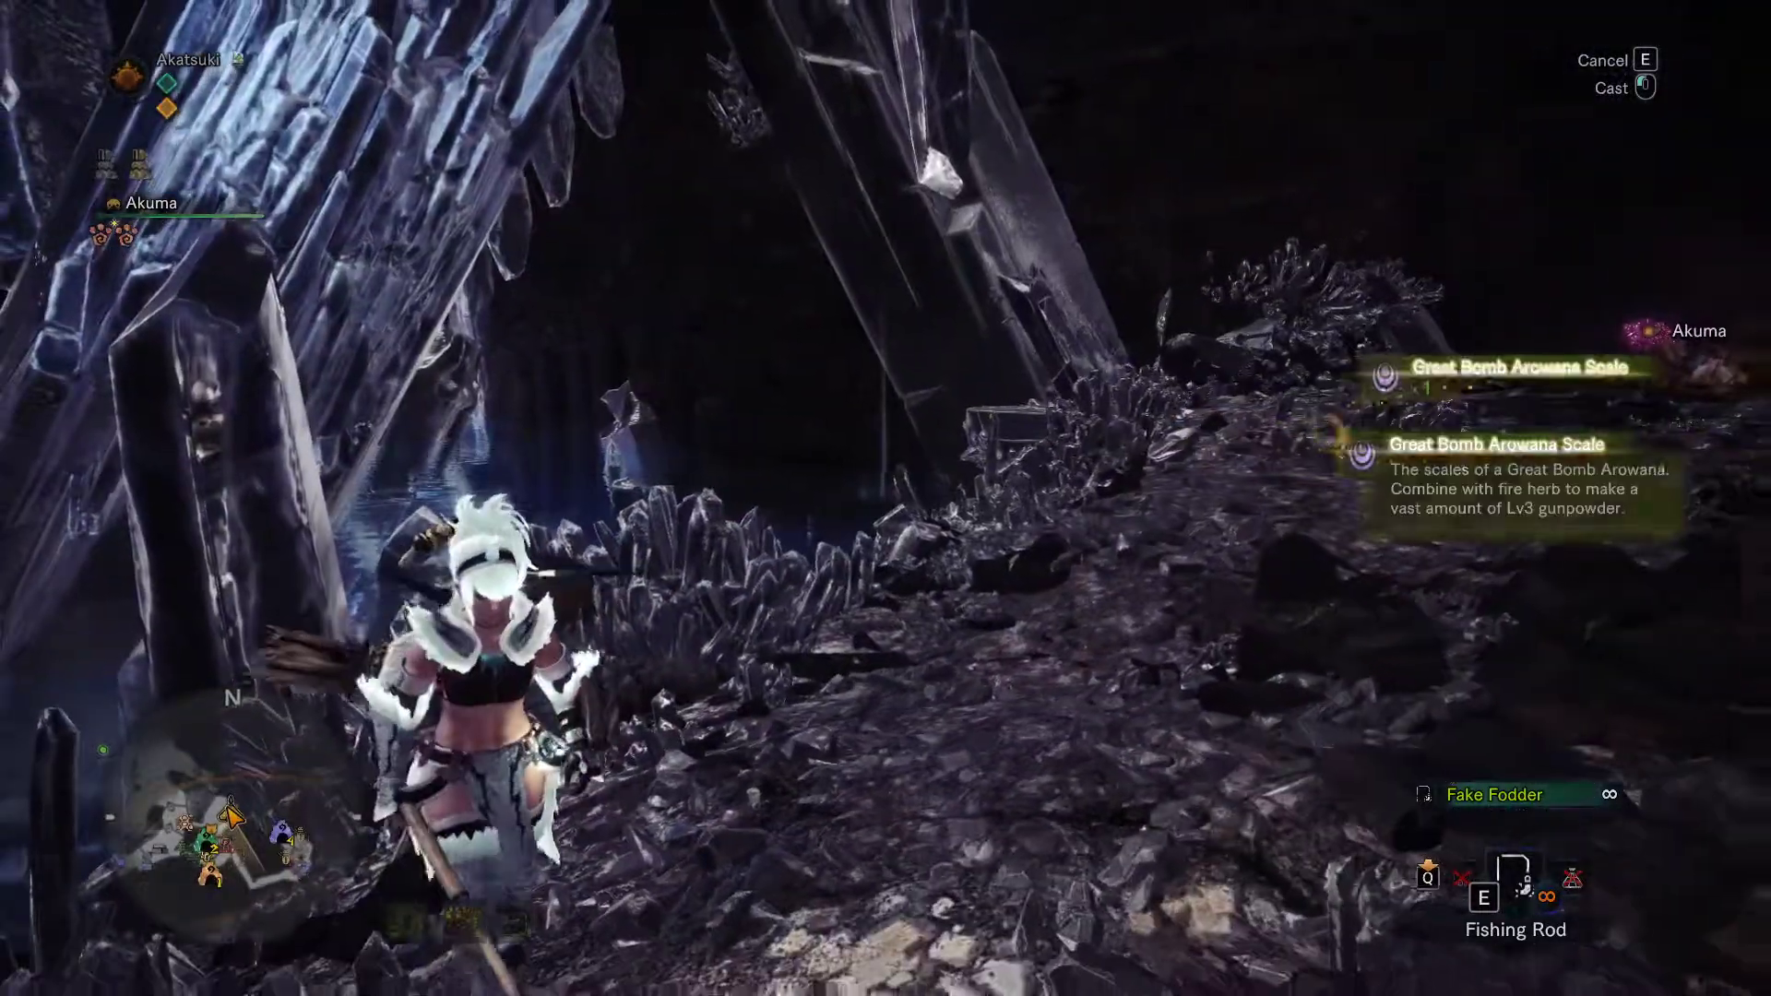
Put the Fishing Rod away and walk back from the pool to check the remaining fish
key(e)
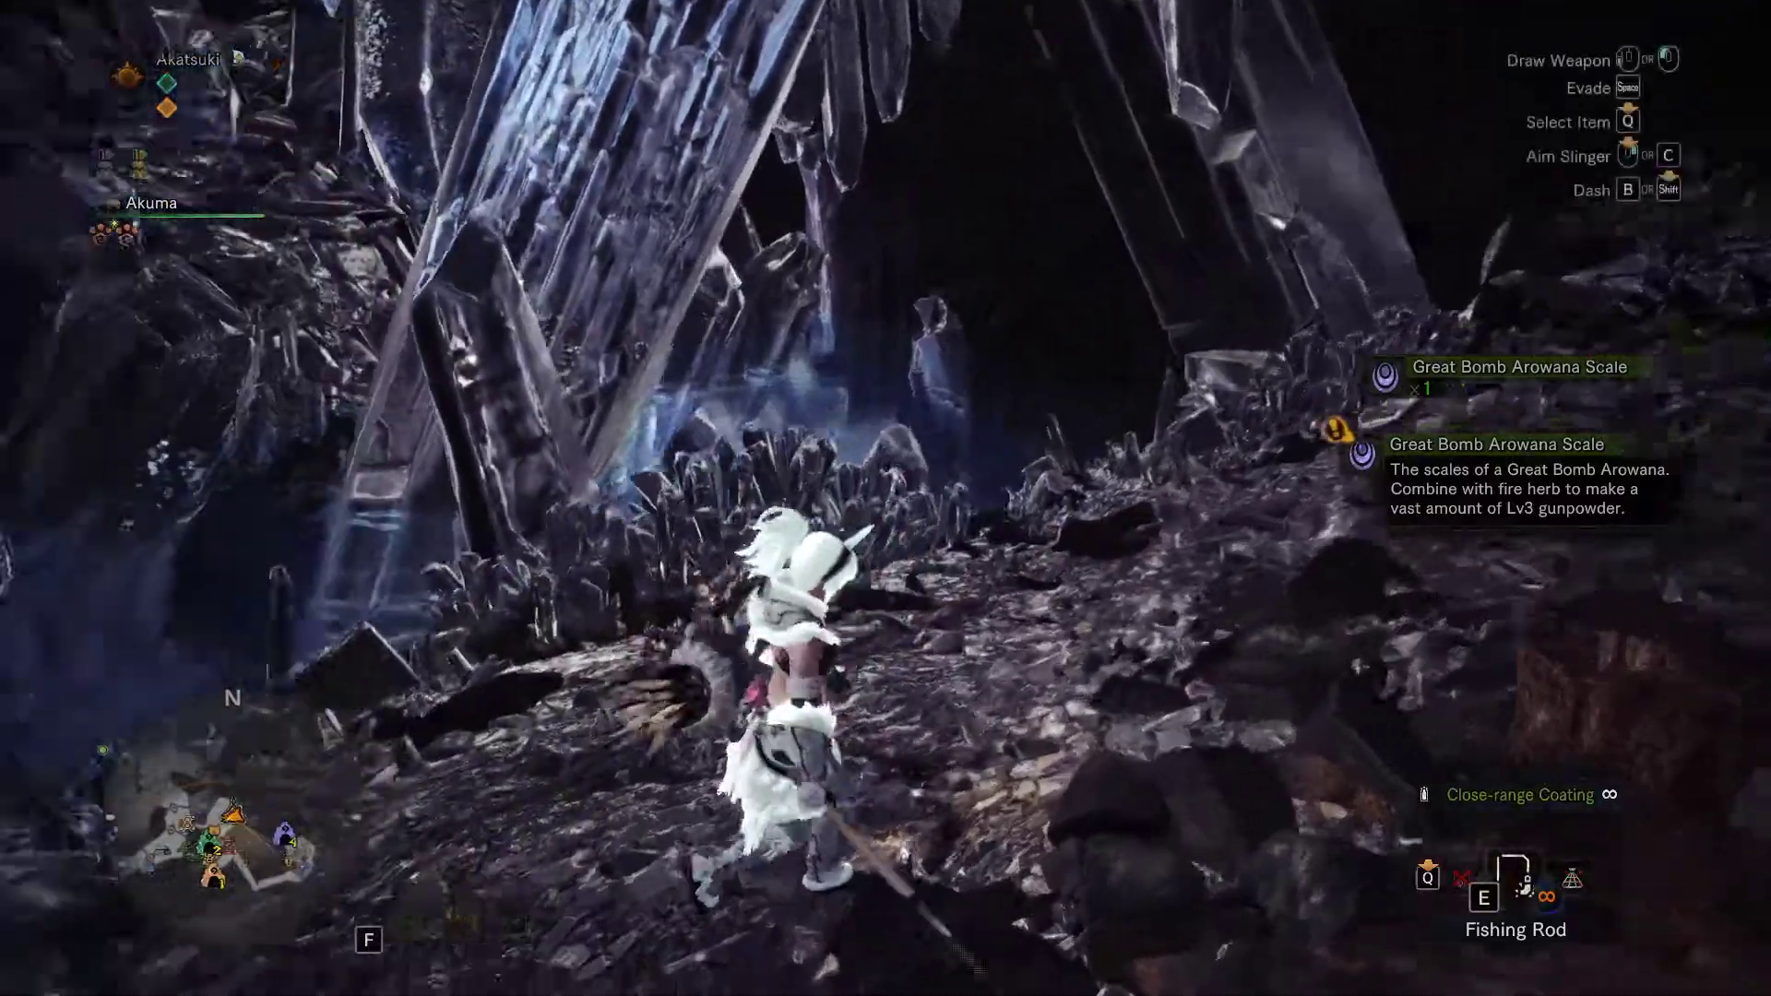
key(w)
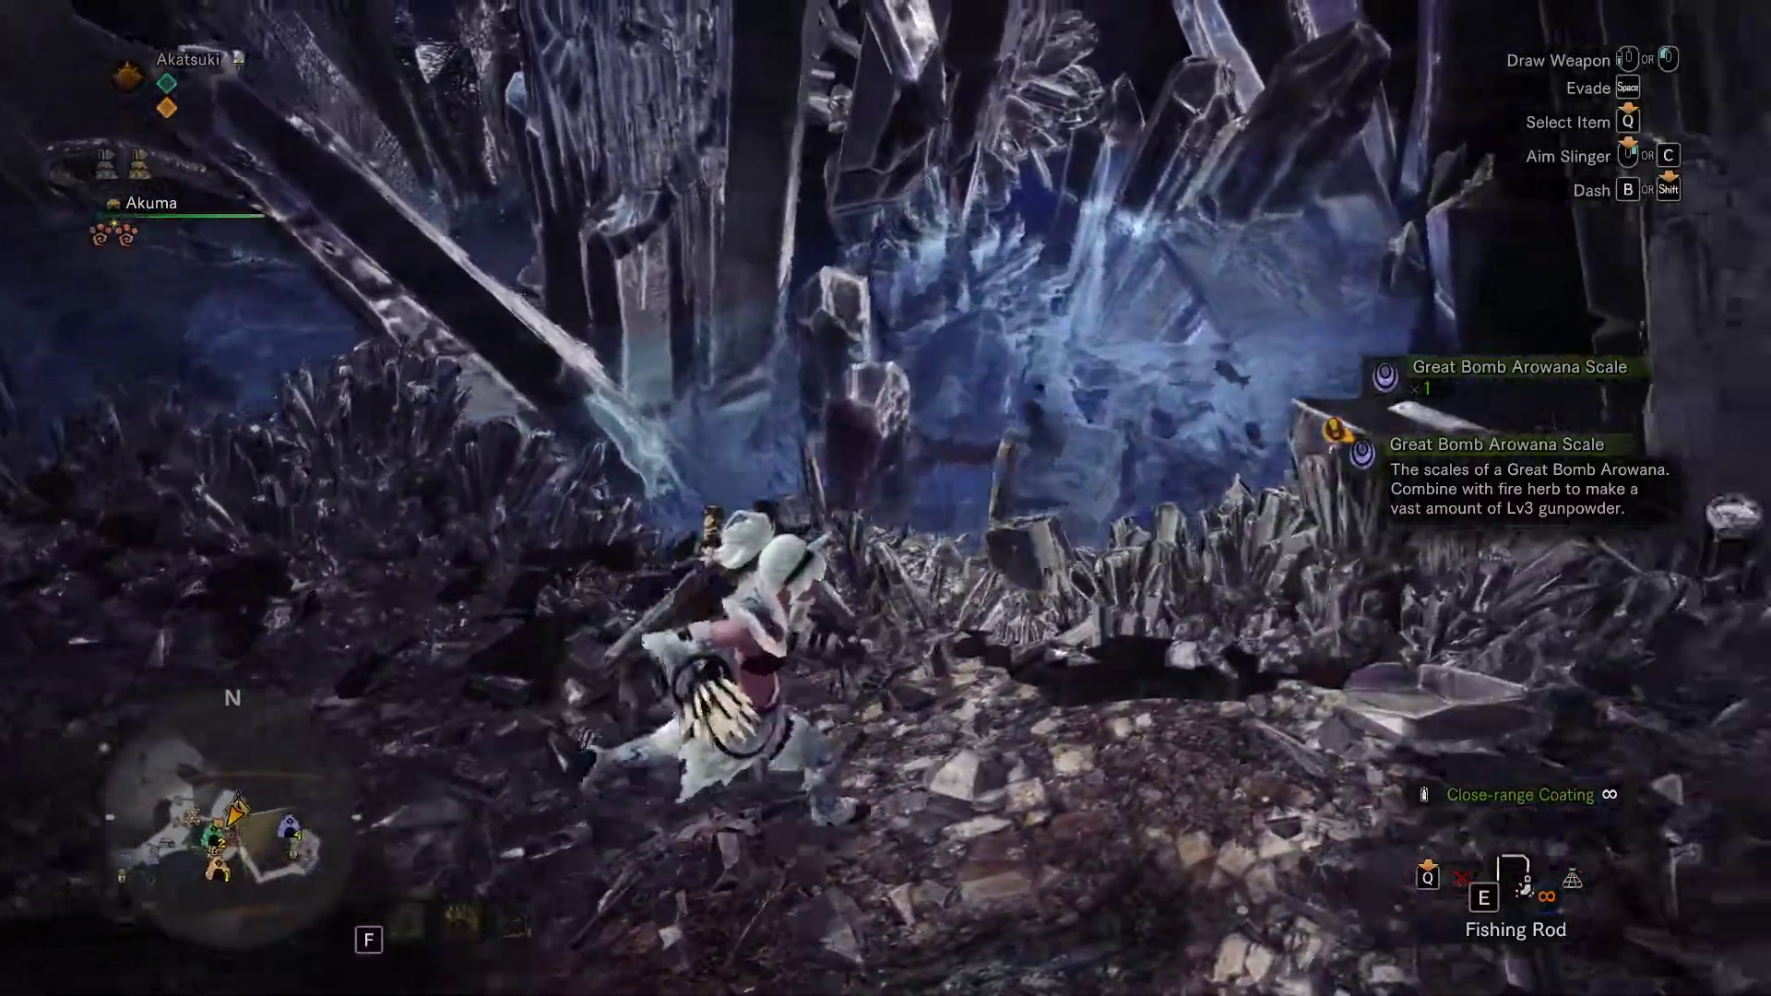
key(s)
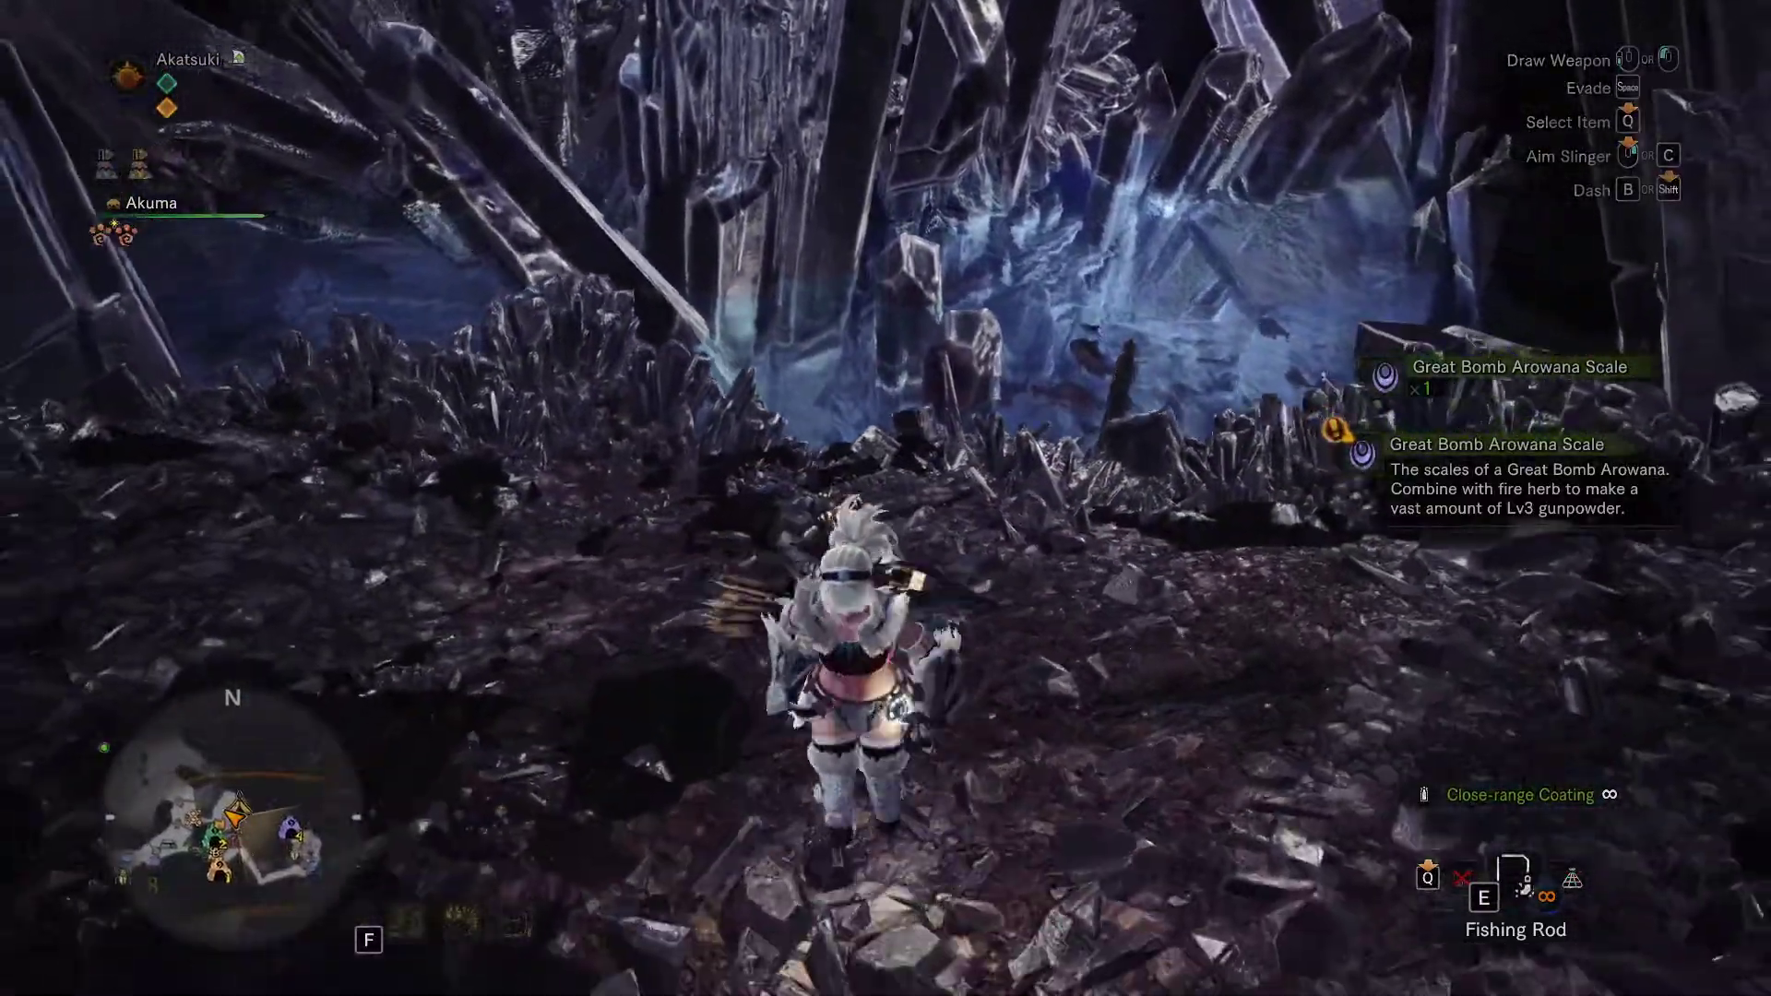